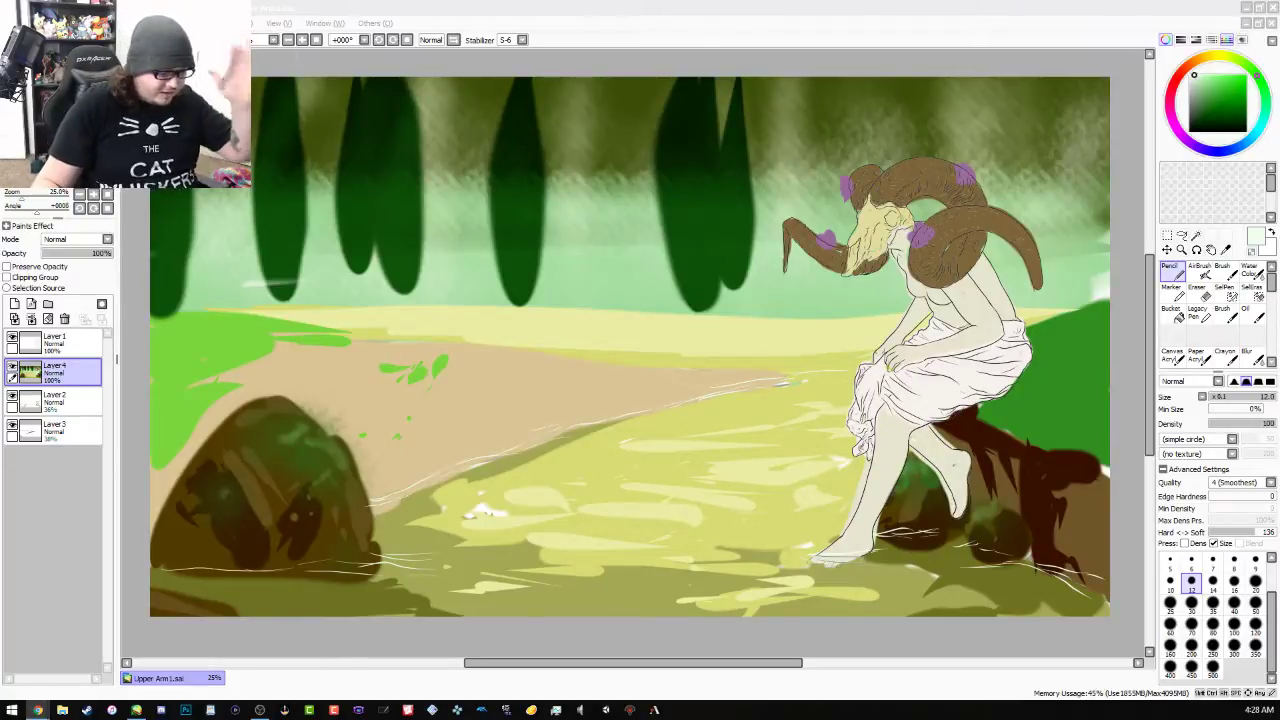
# Hide Layer 4, Layer 2 and Layer 3 to isolate the ram-headed figure's line art, and inspect it
pyautogui.click(845, 8)
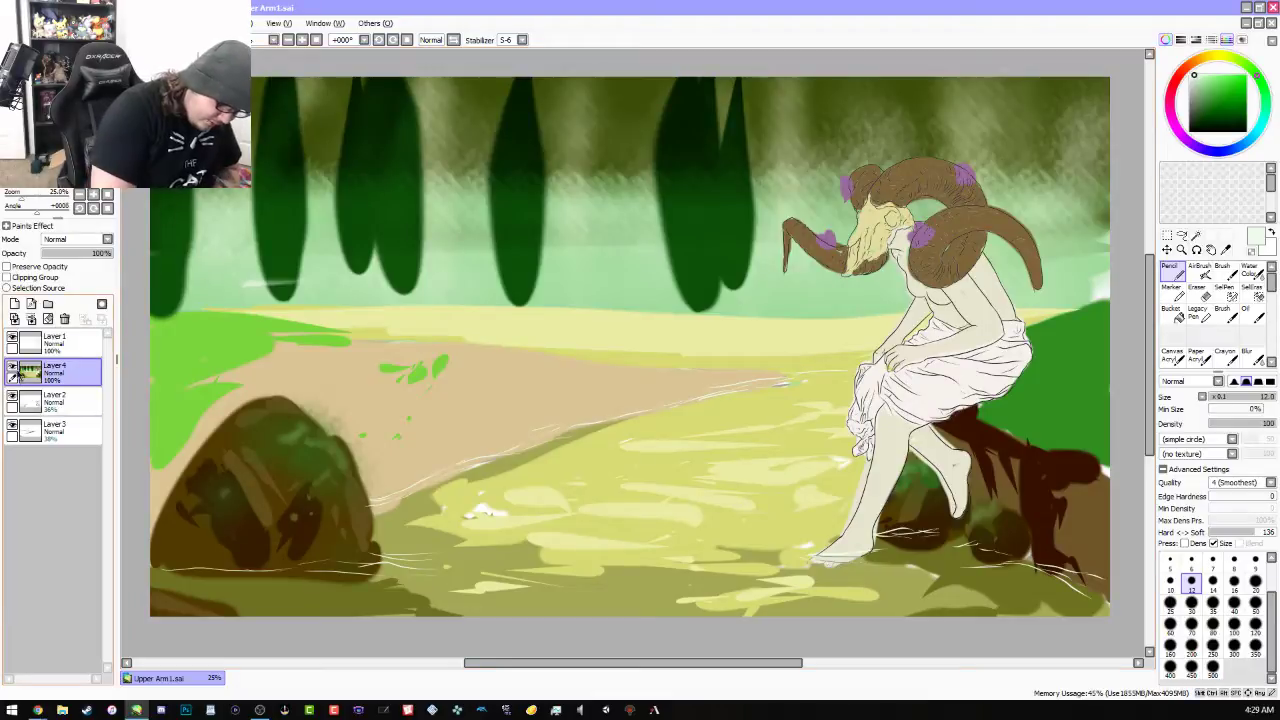
pyautogui.click(12, 367)
pyautogui.click(12, 396)
pyautogui.click(12, 425)
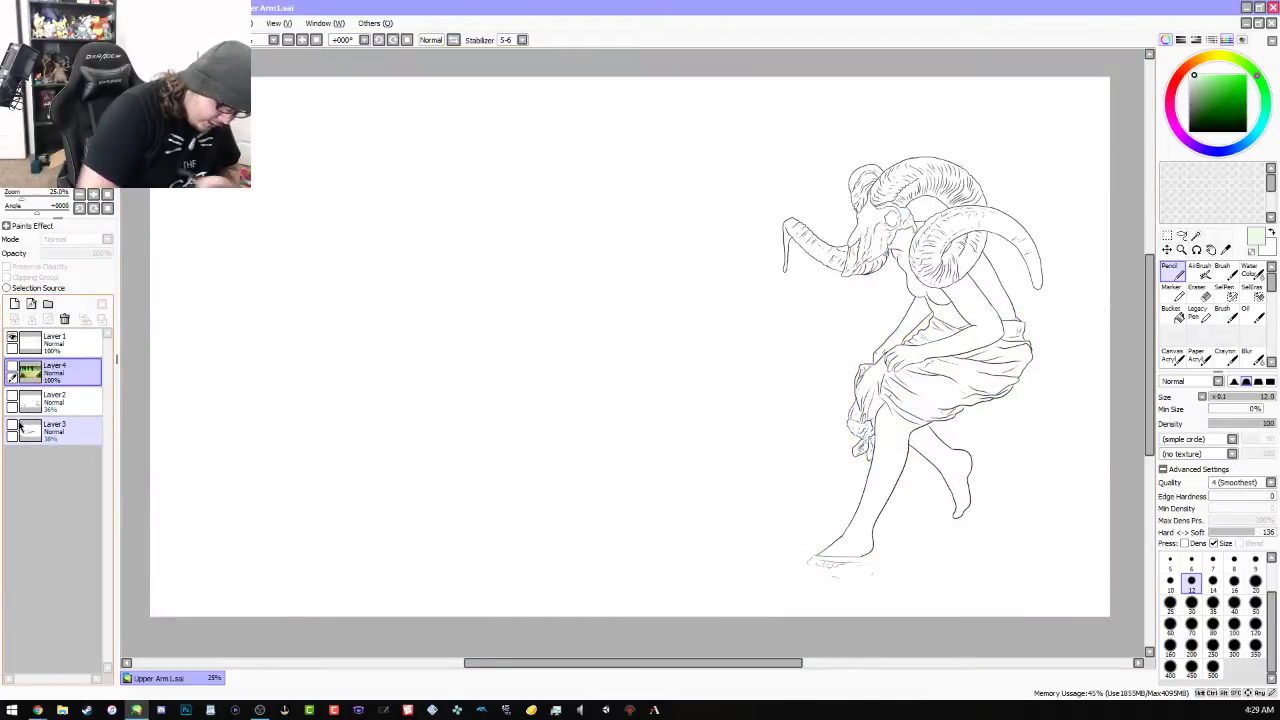
pyautogui.scroll(1, 186, 277)
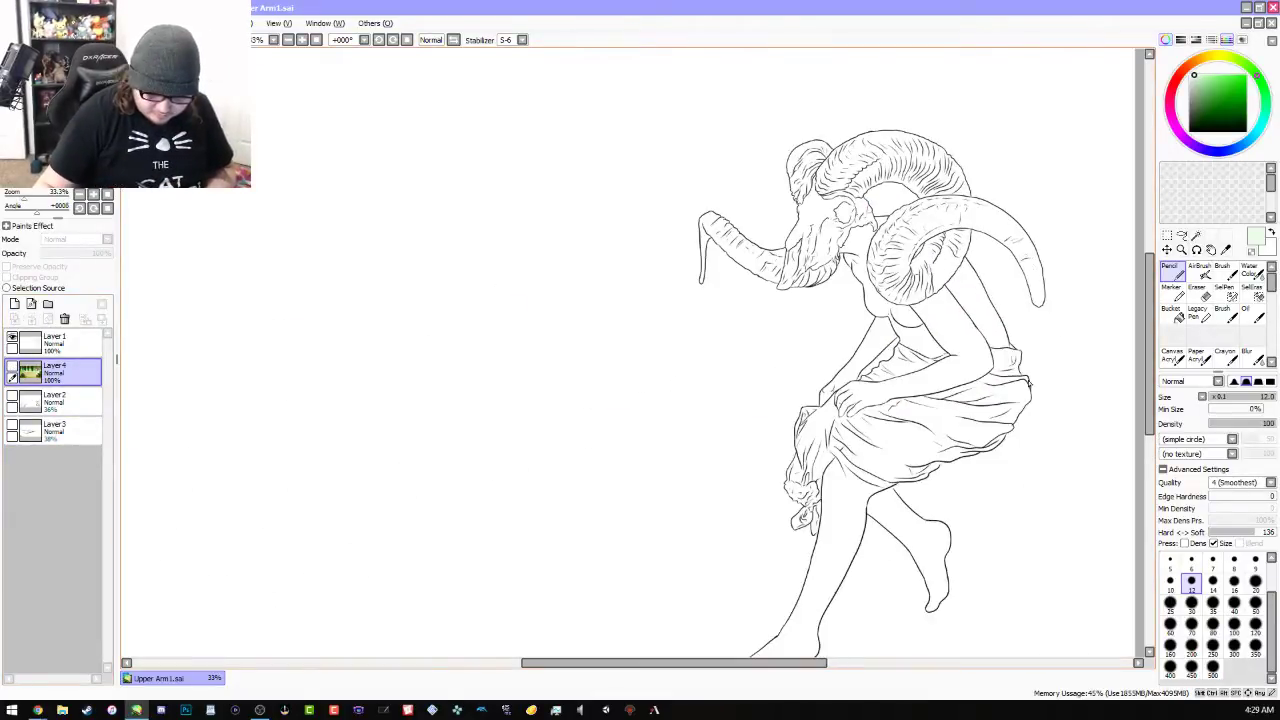
pyautogui.moveTo(800, 664); pyautogui.dragTo(864, 668)
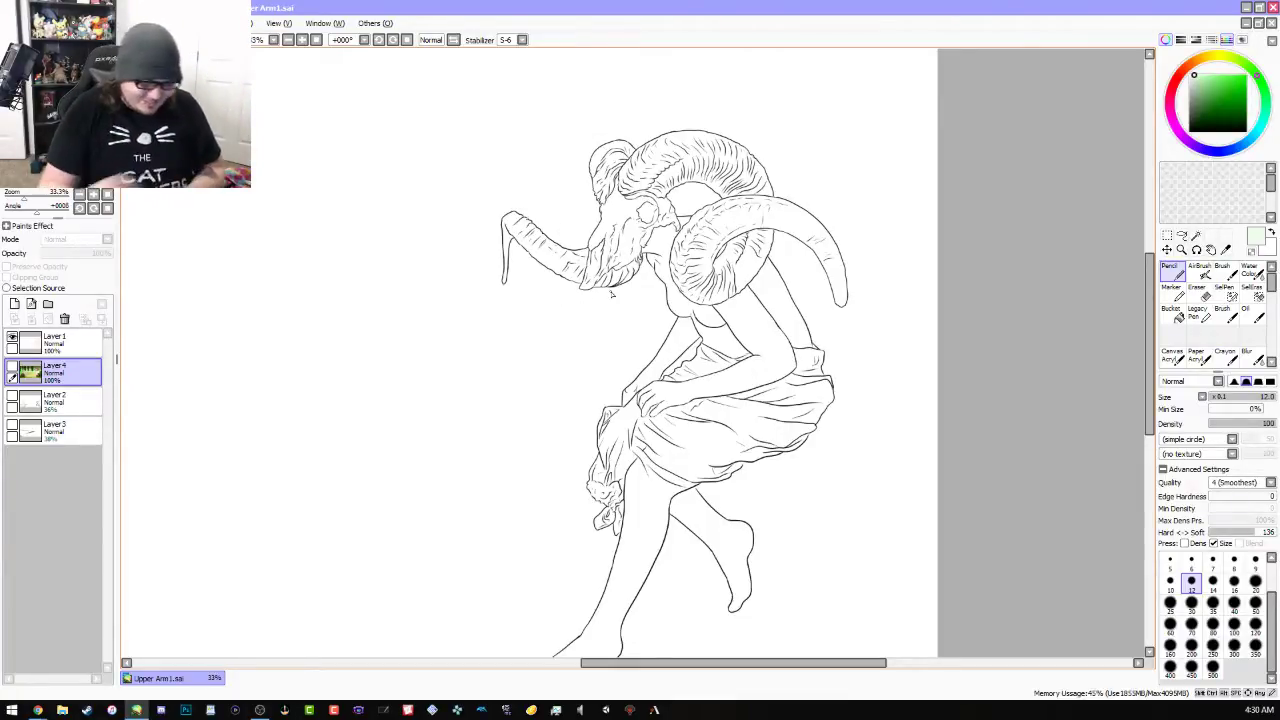
pyautogui.scroll(-2, 628, 253)
pyautogui.scroll(1, 628, 253)
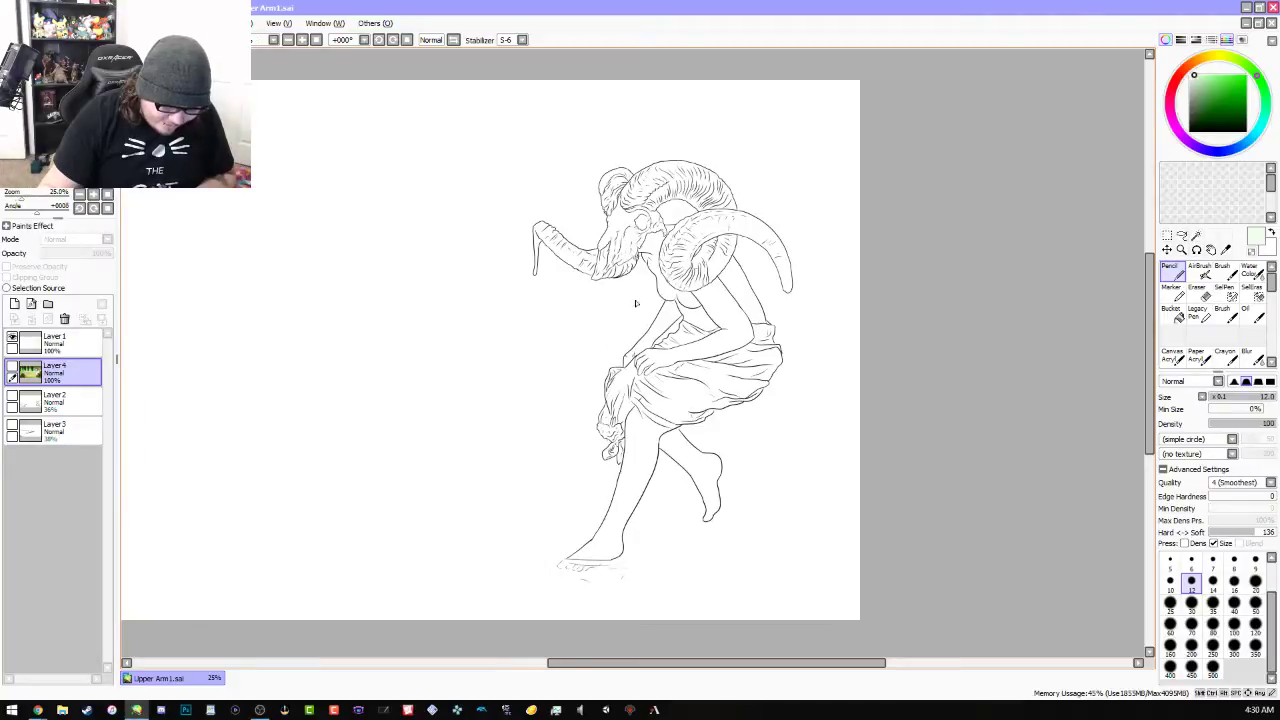
pyautogui.moveTo(773, 665); pyautogui.dragTo(685, 660)
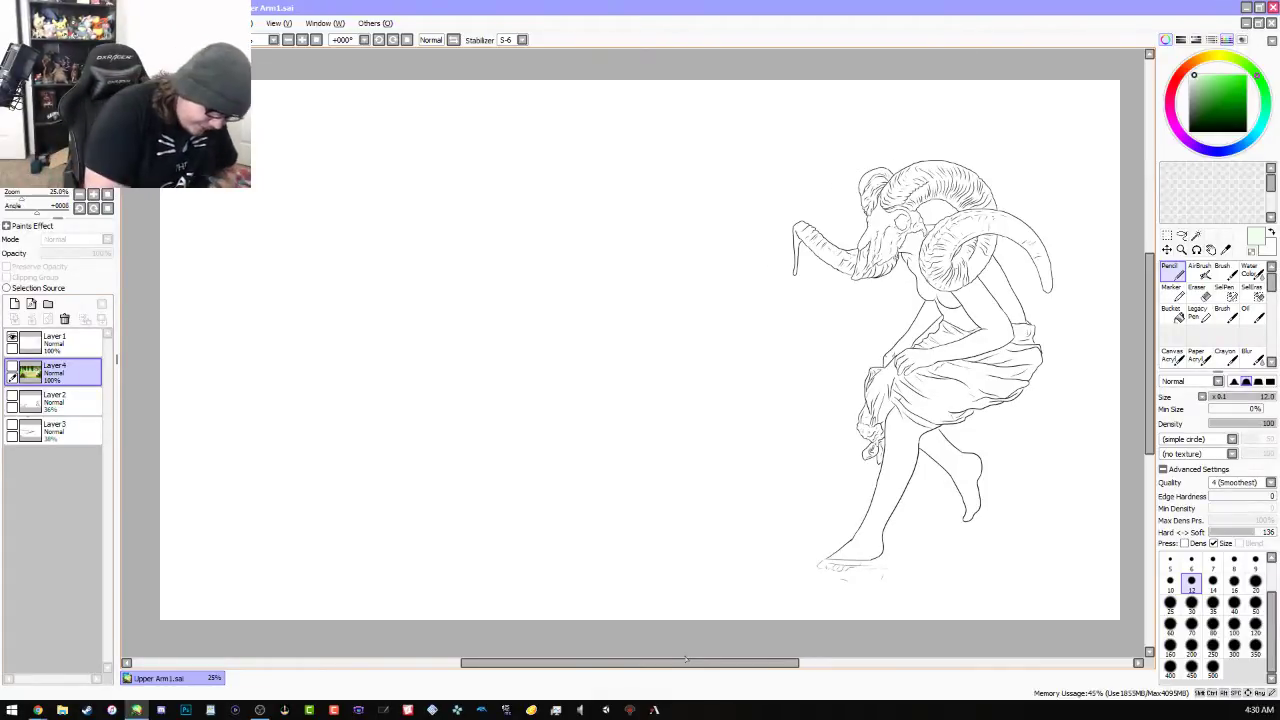
# Show Layer 2 and erase its stray mark, the rock sketch beneath it and the diagonal strokes beside the rock
pyautogui.click(13, 398)
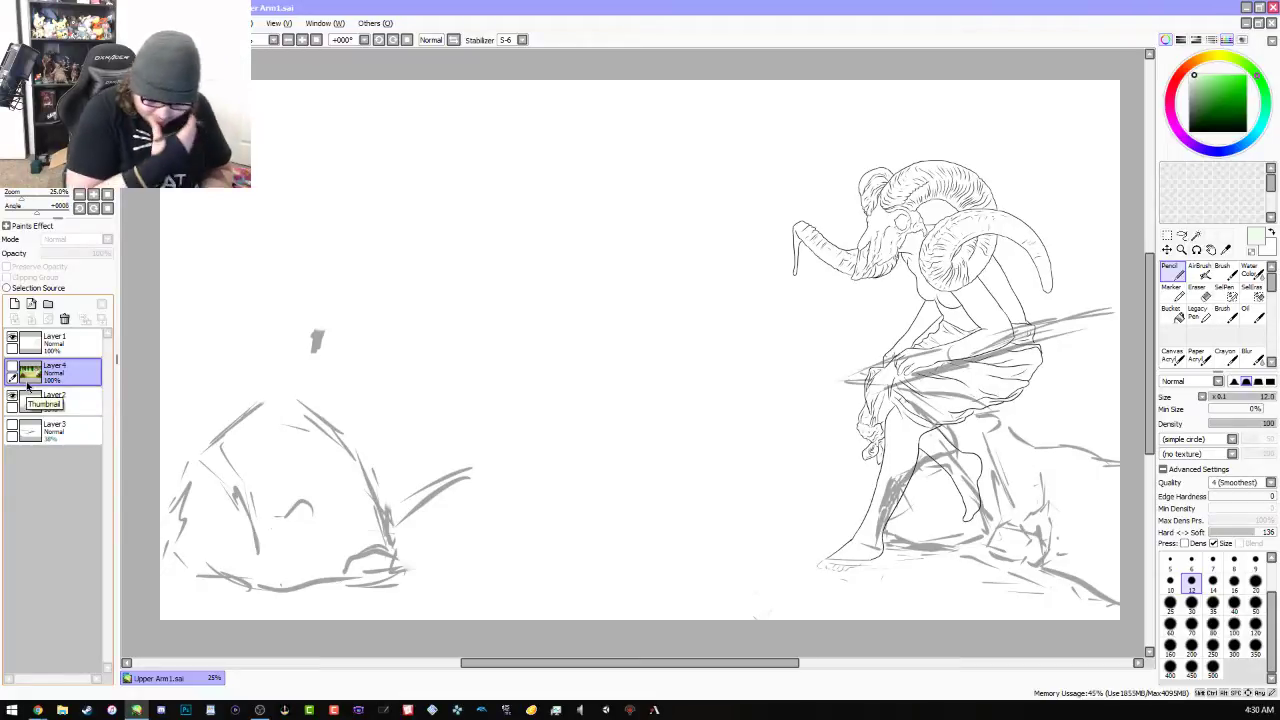
pyautogui.press('e')
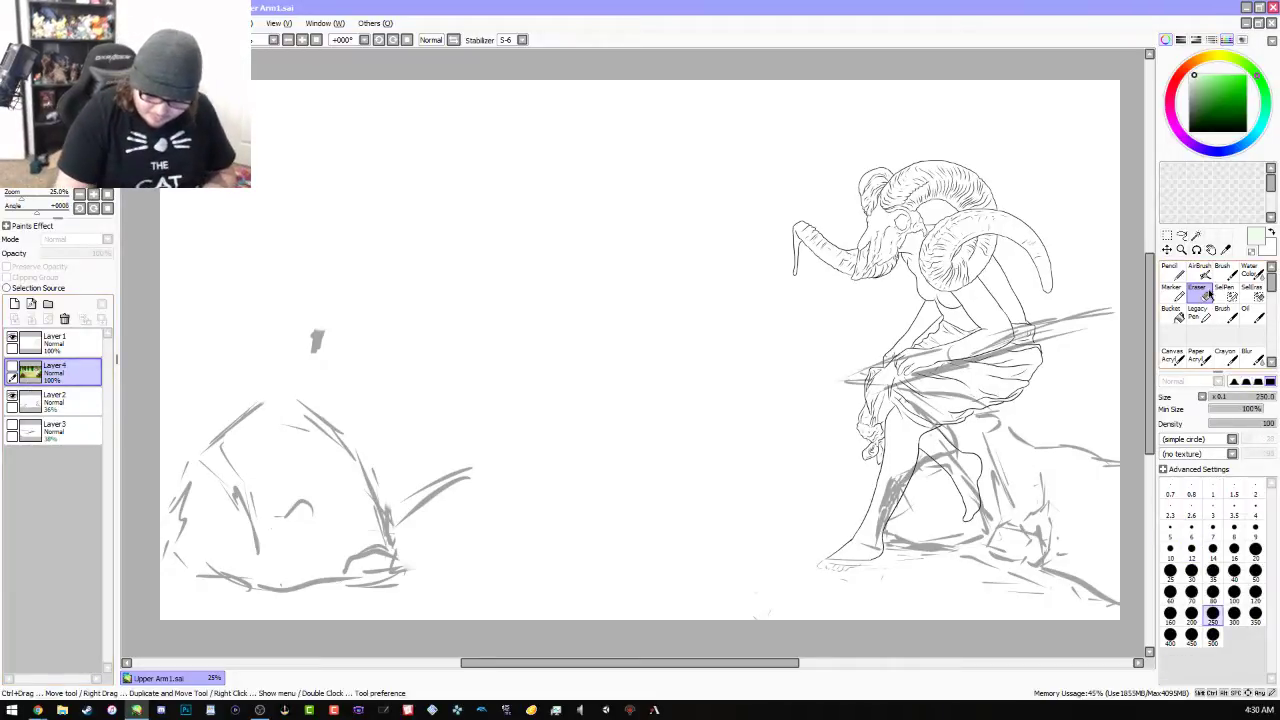
pyautogui.click(305, 341)
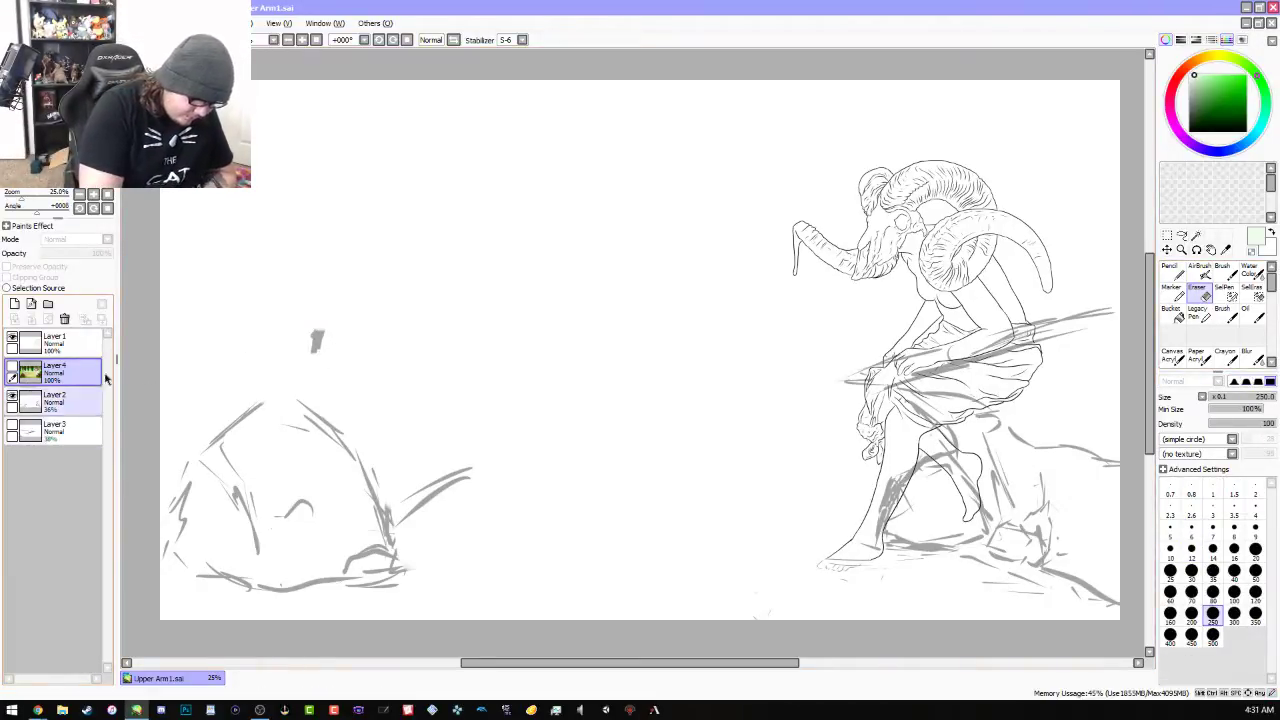
pyautogui.click(72, 402)
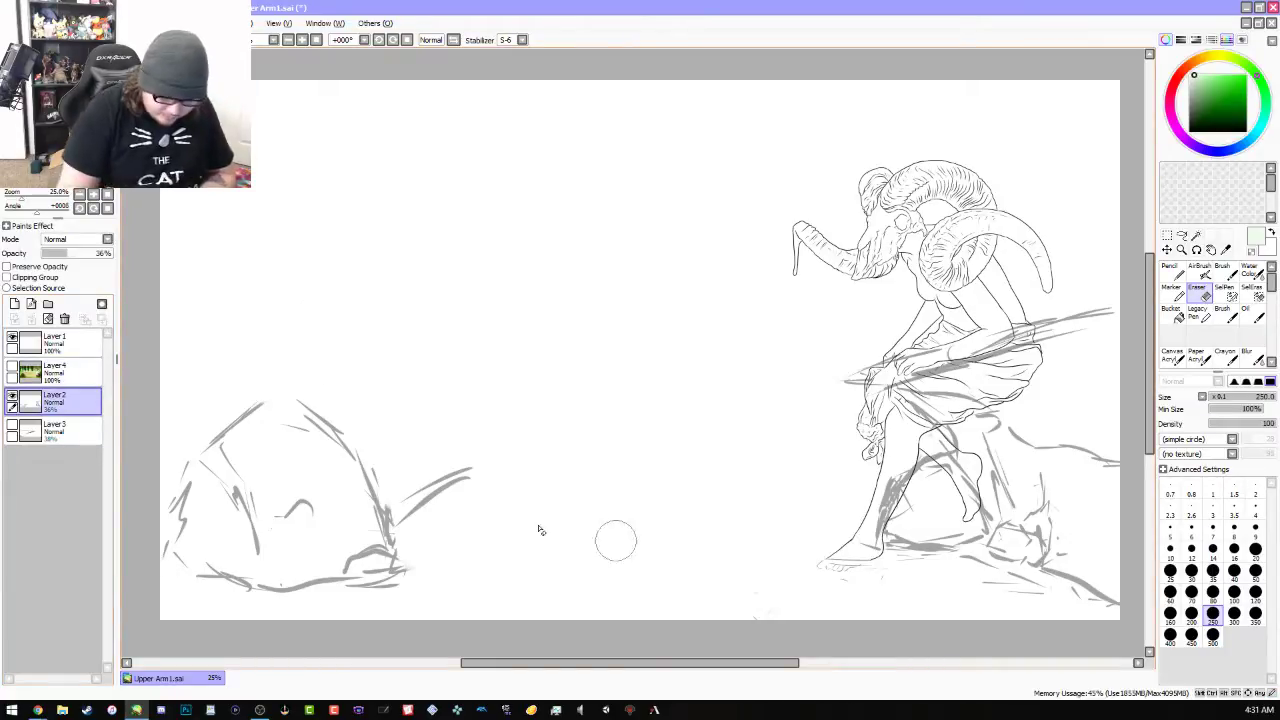
pyautogui.moveTo(470, 463); pyautogui.dragTo(423, 495)
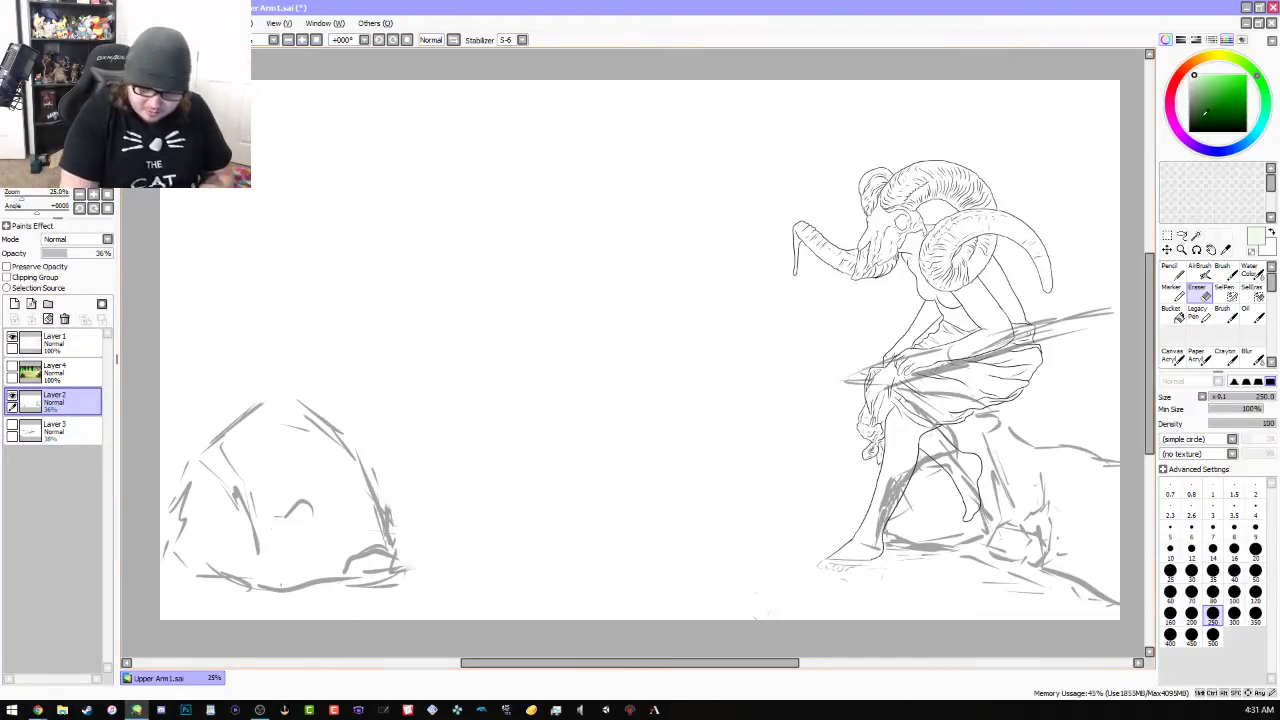
pyautogui.press('x')
pyautogui.moveTo(420, 585)
pyautogui.mouseDown()
pyautogui.moveTo(387, 545)
pyautogui.moveTo(401, 566)
pyautogui.moveTo(371, 470)
pyautogui.moveTo(380, 515)
pyautogui.moveTo(344, 449)
pyautogui.moveTo(295, 407)
pyautogui.moveTo(180, 480)
pyautogui.moveTo(182, 559)
pyautogui.moveTo(336, 591)
pyautogui.moveTo(379, 572)
pyautogui.moveTo(343, 573)
pyautogui.moveTo(308, 513)
pyautogui.moveTo(286, 516)
pyautogui.moveTo(272, 549)
pyautogui.moveTo(237, 497)
pyautogui.mouseUp()
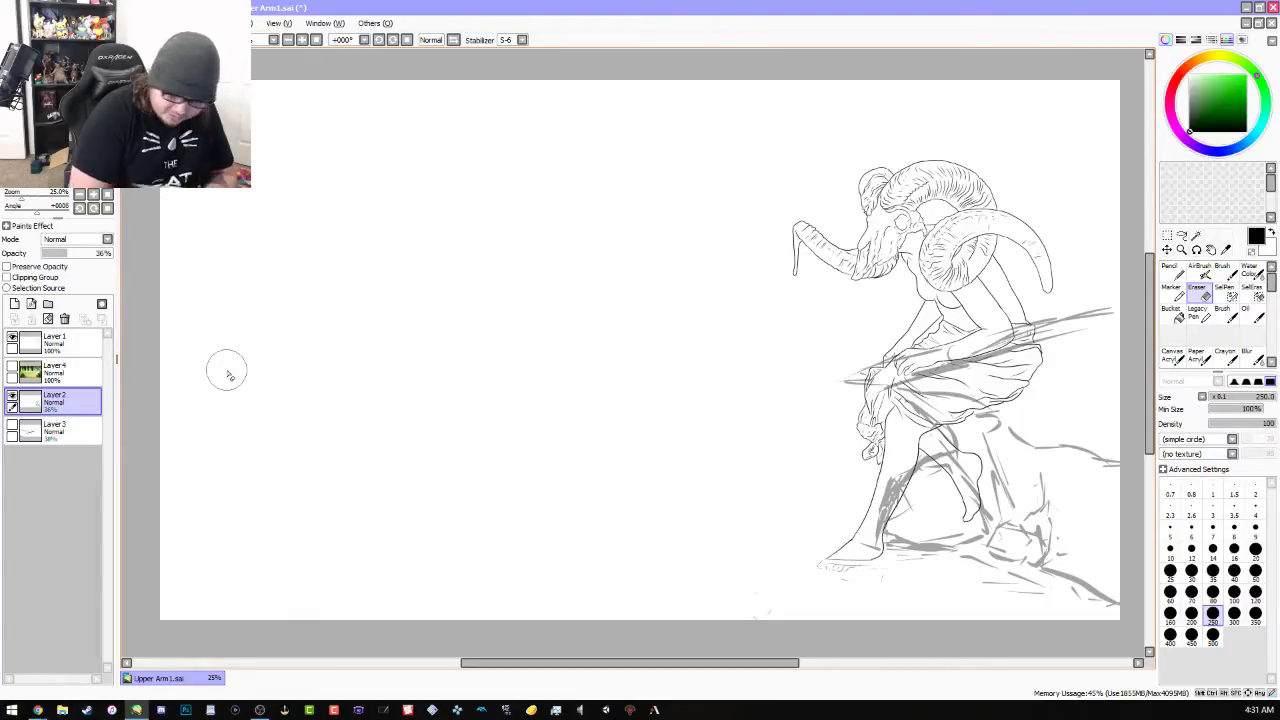
# Sketch a new pointed rock with two sloping sides and a central ridge on Layer 2, using the black Pencil at size 70
pyautogui.press('n')
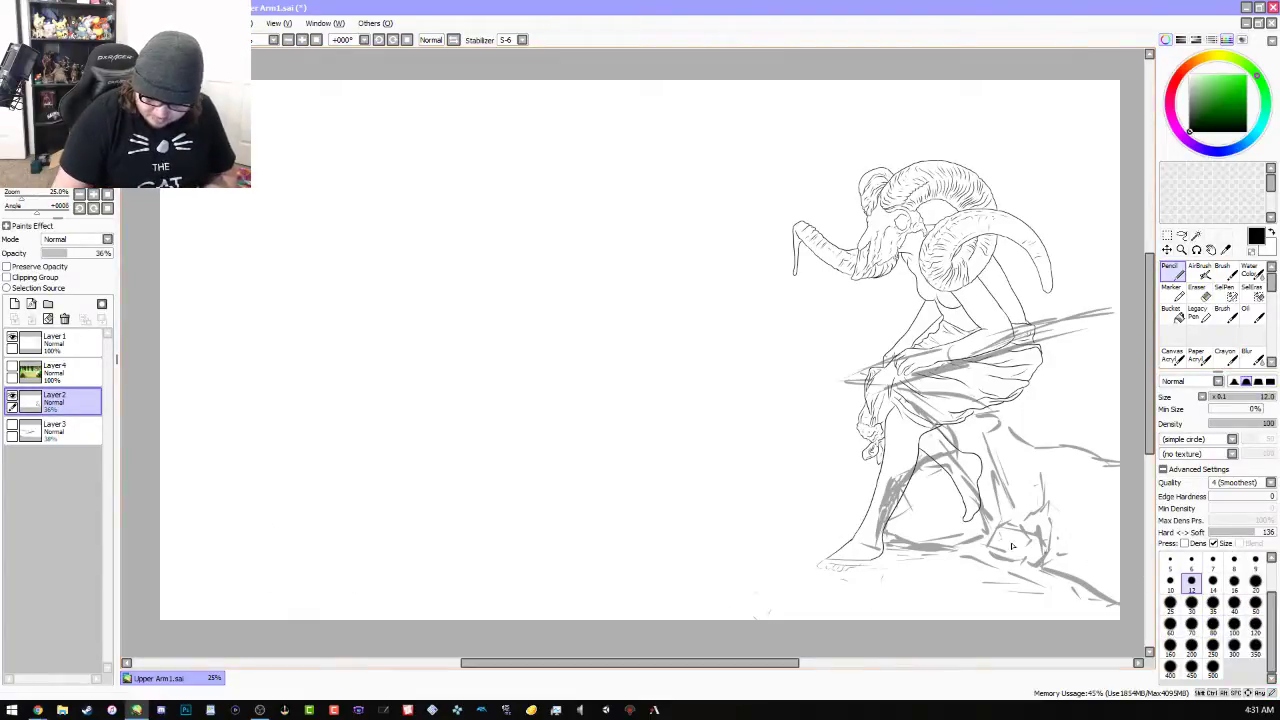
pyautogui.press(']')
pyautogui.press(']')
pyautogui.press(']')
pyautogui.press(']')
pyautogui.press(']')
pyautogui.press(']')
pyautogui.press(']')
pyautogui.press(']')
pyautogui.press(']')
pyautogui.press(']')
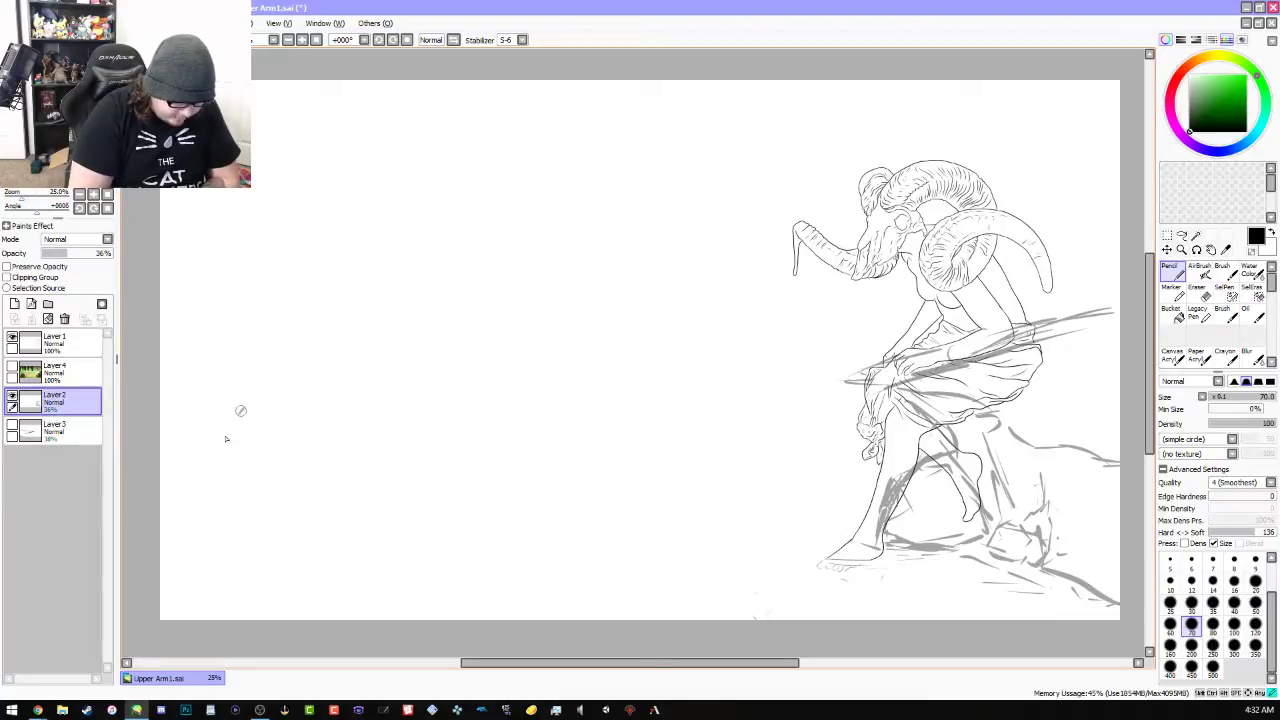
pyautogui.moveTo(256, 391)
pyautogui.mouseDown()
pyautogui.moveTo(226, 433)
pyautogui.moveTo(205, 507)
pyautogui.moveTo(211, 461)
pyautogui.moveTo(196, 562)
pyautogui.mouseUp()
pyautogui.moveTo(262, 390)
pyautogui.mouseDown()
pyautogui.moveTo(304, 387)
pyautogui.moveTo(314, 422)
pyautogui.moveTo(293, 412)
pyautogui.moveTo(340, 466)
pyautogui.moveTo(306, 425)
pyautogui.moveTo(371, 541)
pyautogui.mouseUp()
pyautogui.moveTo(255, 406)
pyautogui.mouseDown()
pyautogui.moveTo(270, 573)
pyautogui.moveTo(257, 548)
pyautogui.moveTo(257, 393)
pyautogui.moveTo(266, 572)
pyautogui.mouseUp()
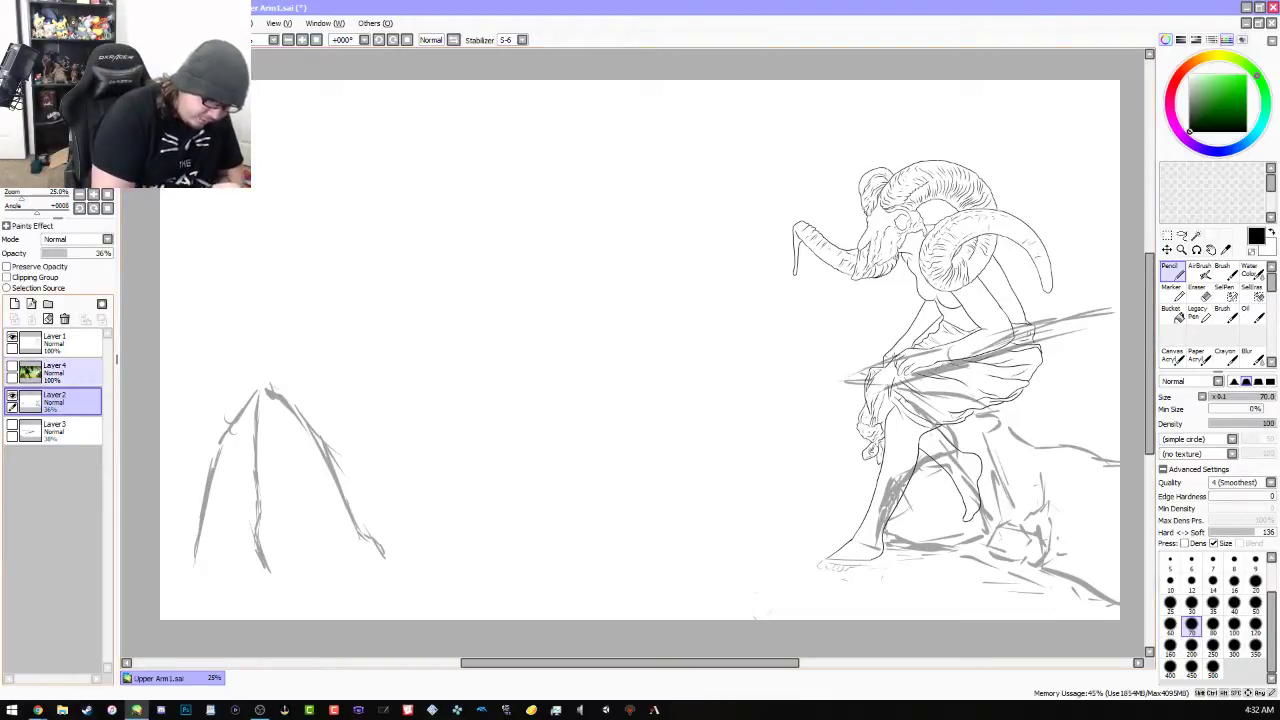
# Show the painted Layer 4 again and inspect the outlines of the figure's skirt, hands and legs up close
pyautogui.click(12, 368)
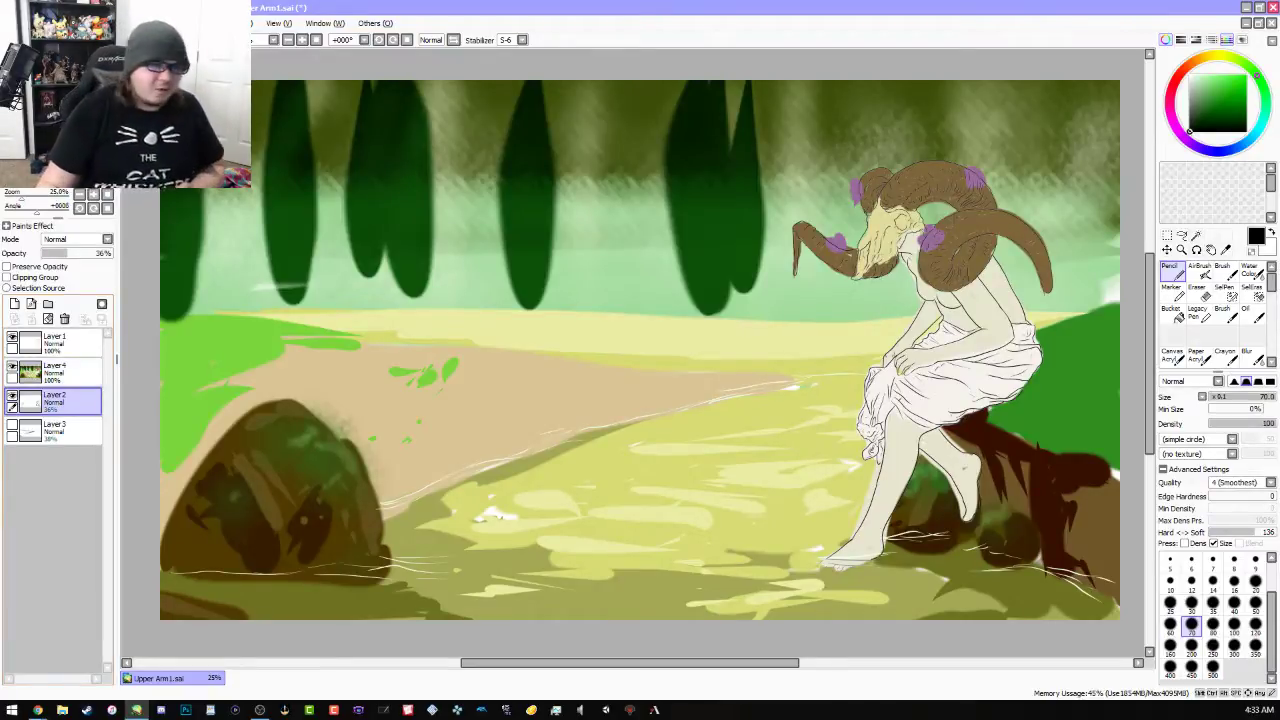
pyautogui.hotkey('alt', 'Tab')
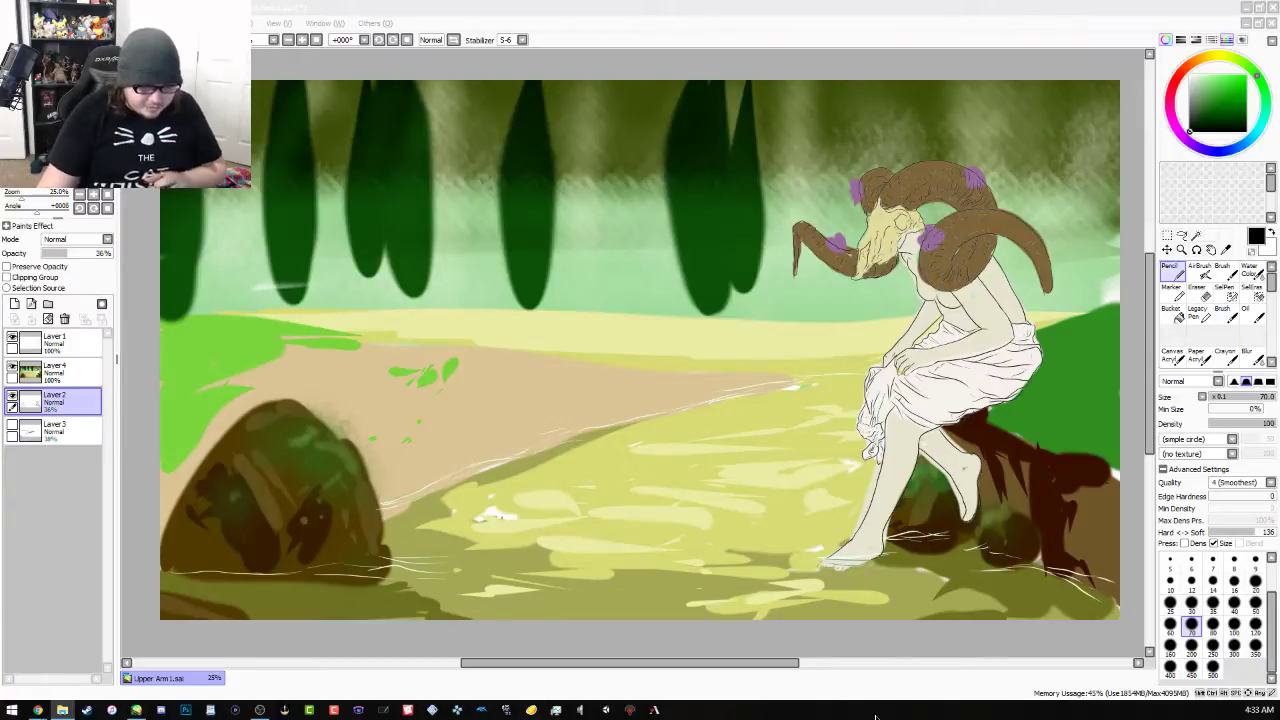
pyautogui.hotkey('alt', 'Tab')
pyautogui.scroll(3, 1004, 356)
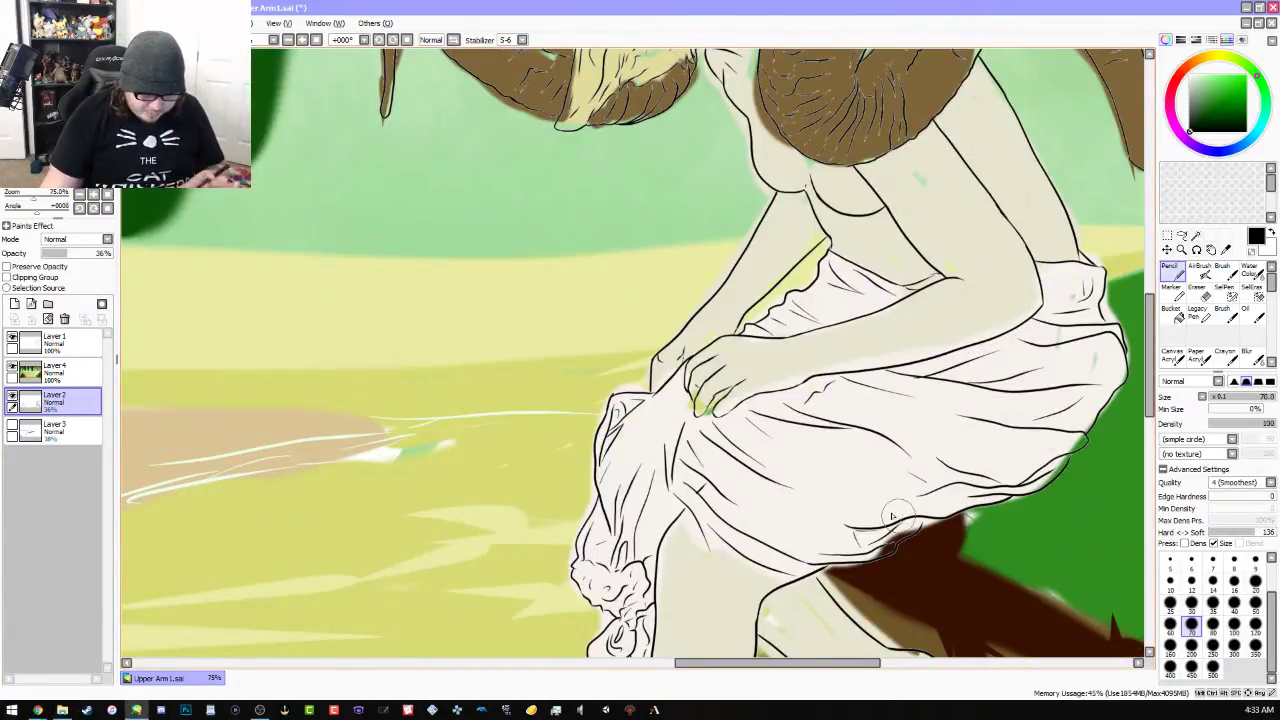
pyautogui.scroll(1, 745, 530)
pyautogui.scroll(-1, 770, 545)
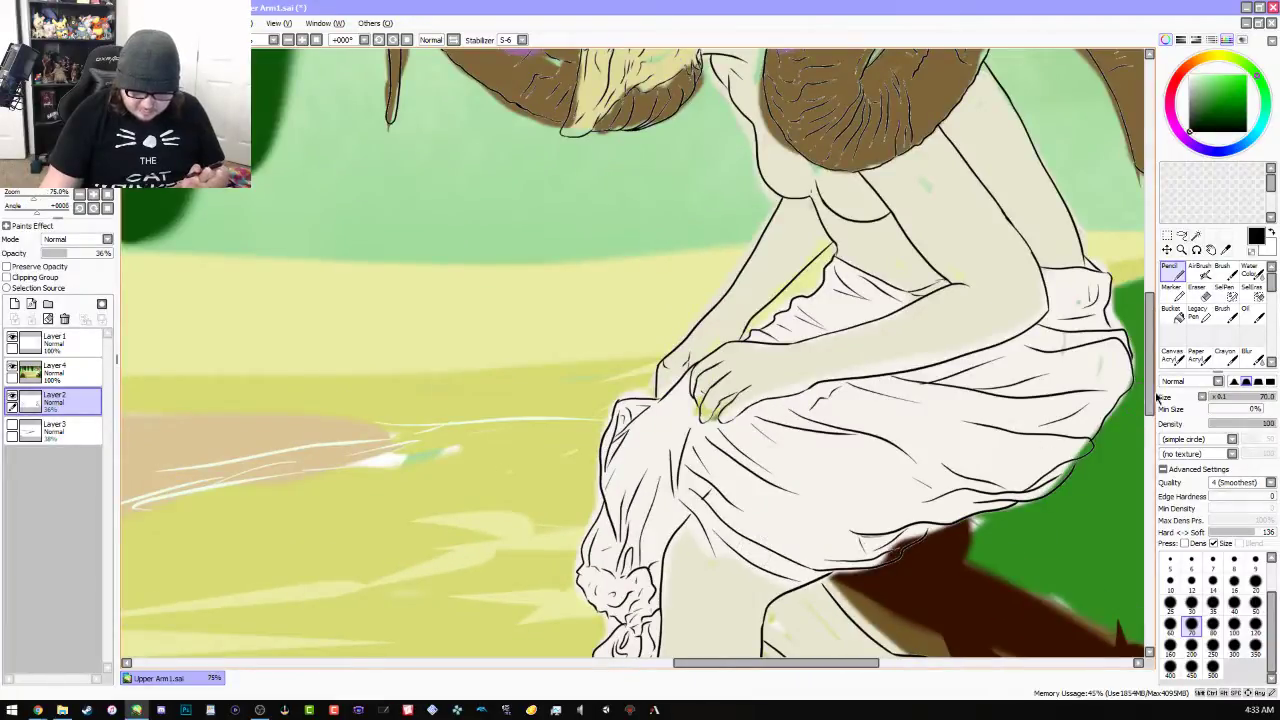
pyautogui.moveTo(1152, 395); pyautogui.dragTo(1152, 428)
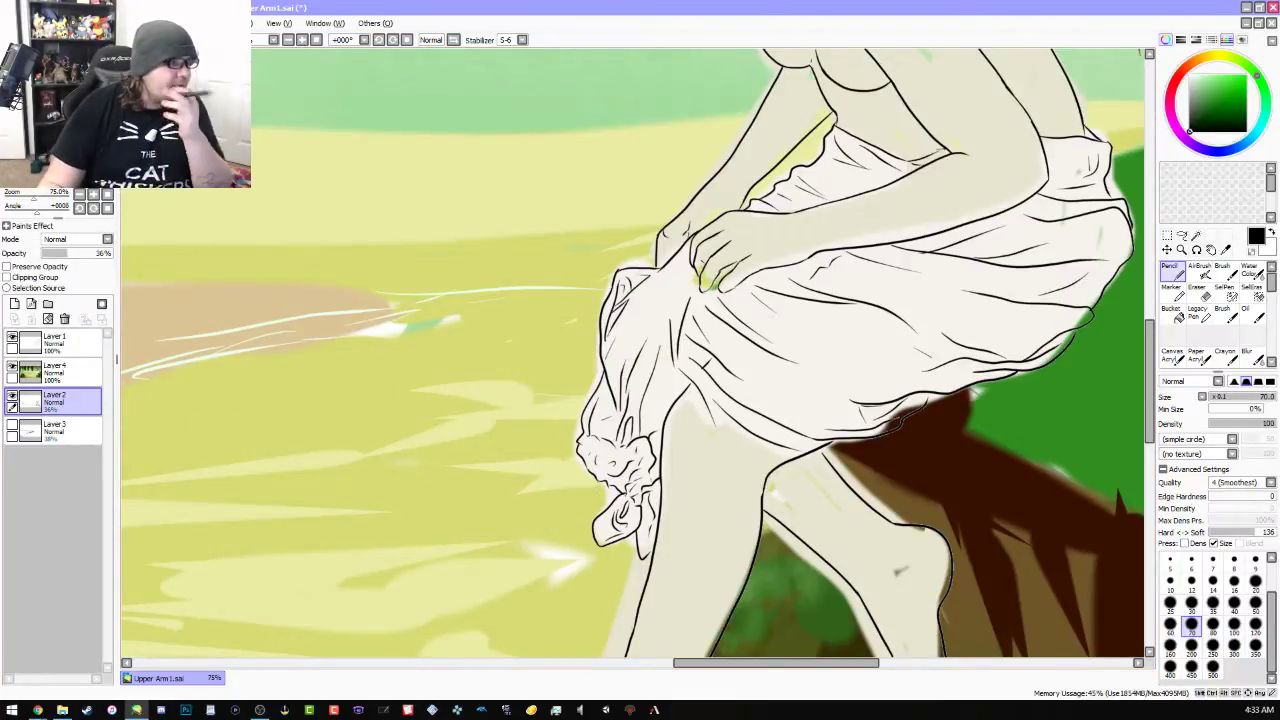
# Switch to Windows Photo Viewer, view the hoodie portrait painting maximized, and close it
pyautogui.hotkey('alt', 'Tab')
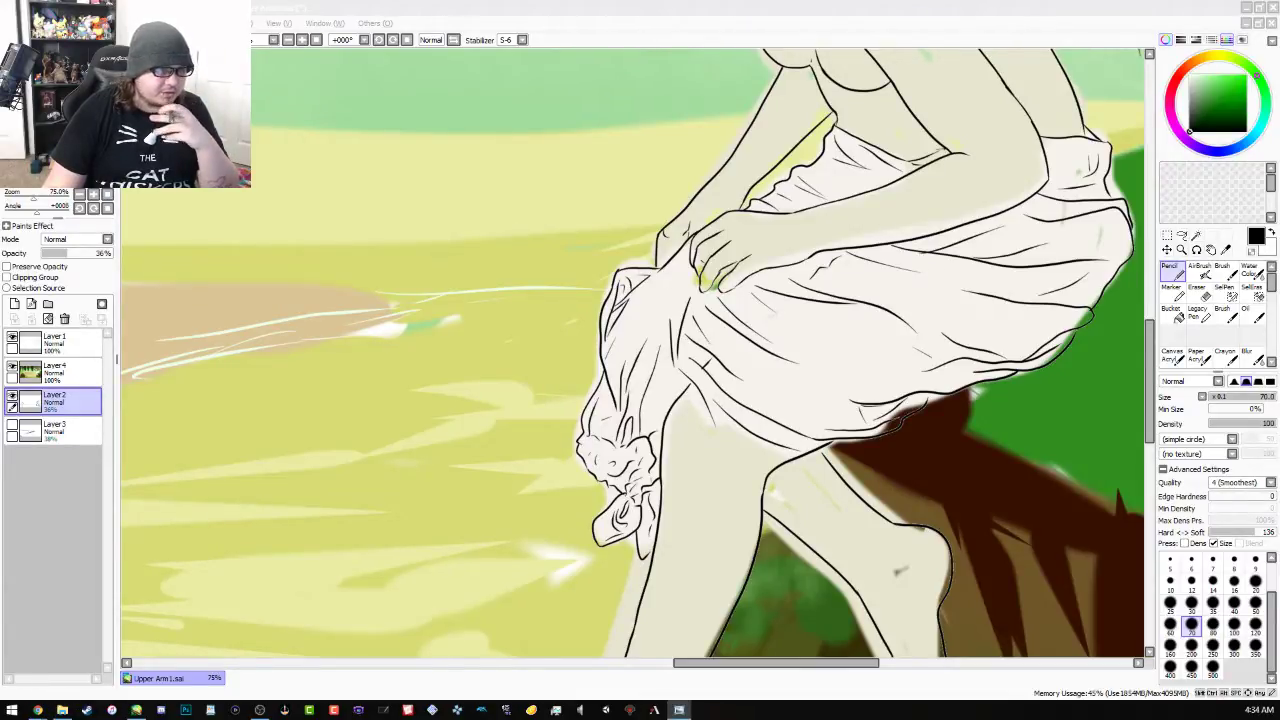
pyautogui.hotkey('alt', 'Tab')
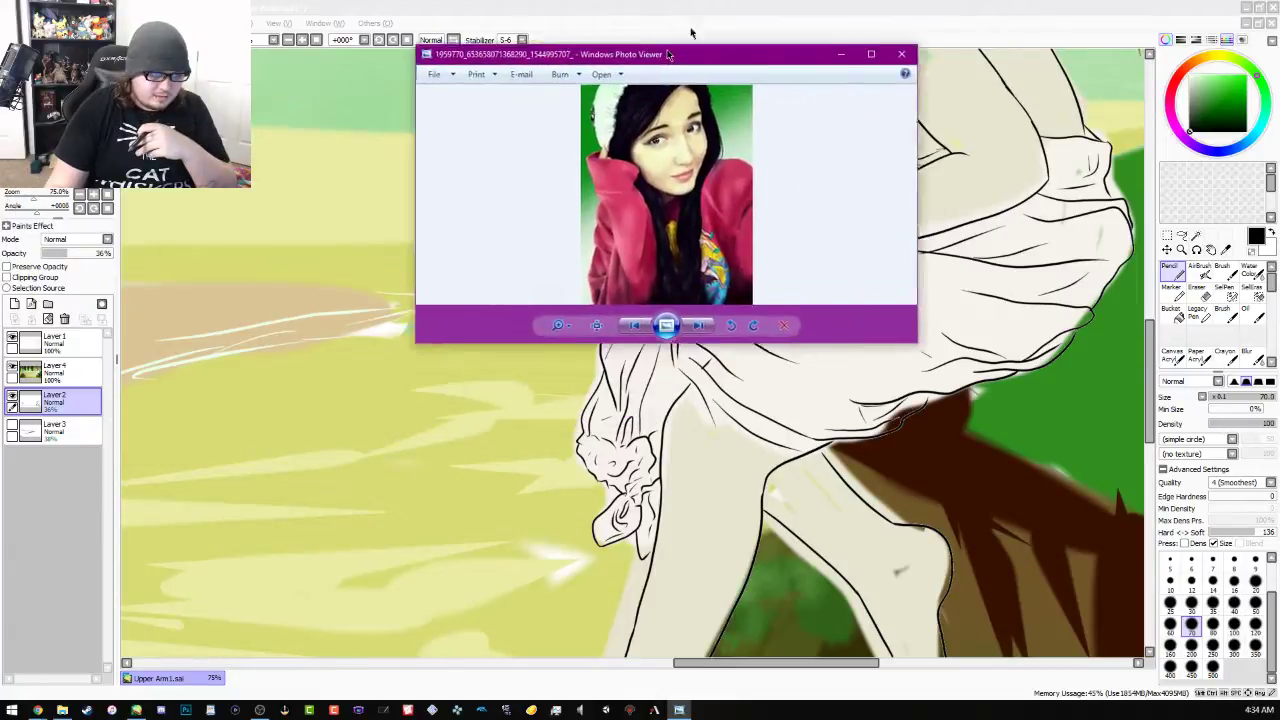
pyautogui.moveTo(540, 50); pyautogui.dragTo(538, 6)
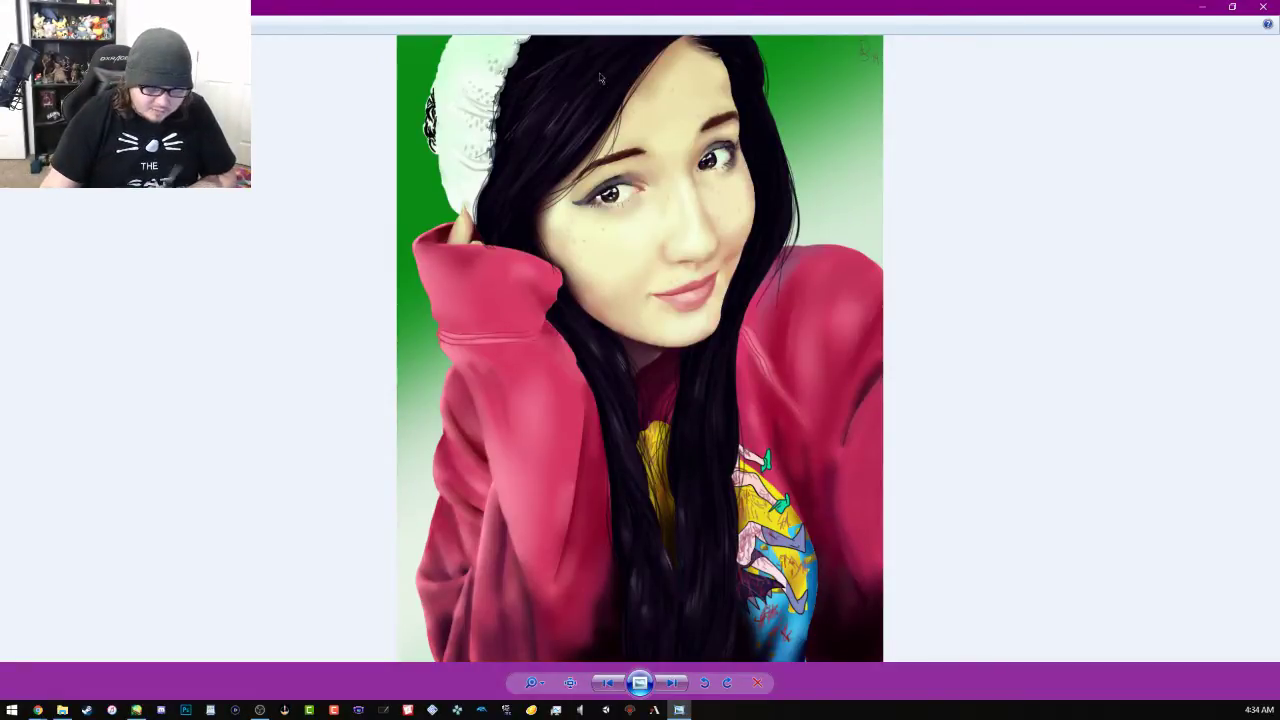
pyautogui.click(1263, 7)
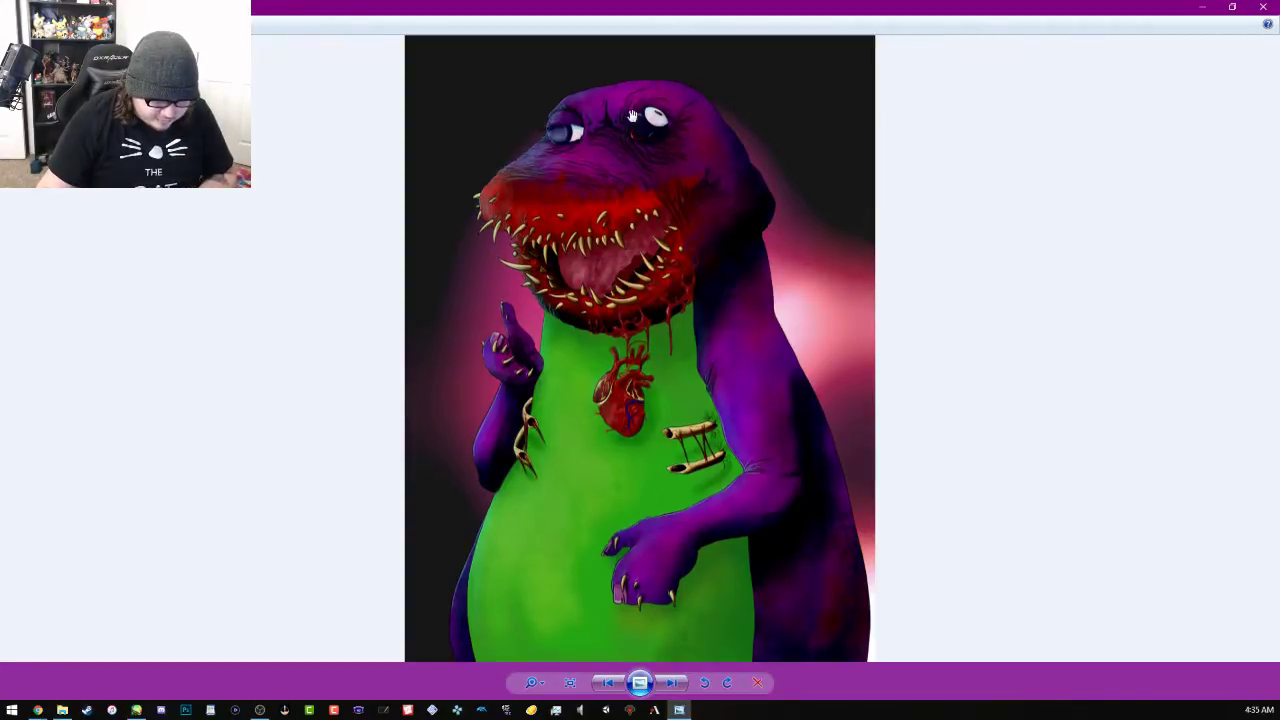
# Examine the line work and shading around the eyes in the purple dinosaur painting
pyautogui.scroll(3, 643, 97)
pyautogui.scroll(2, 665, 140)
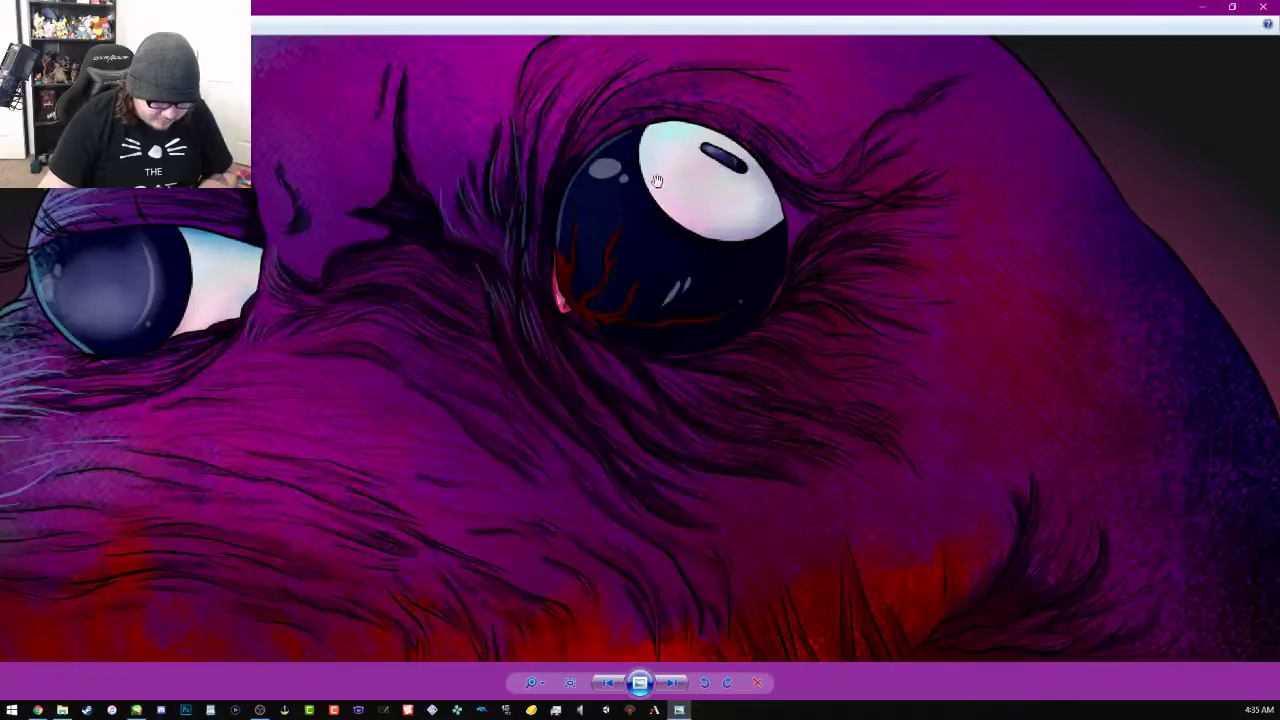
pyautogui.scroll(2, 466, 294)
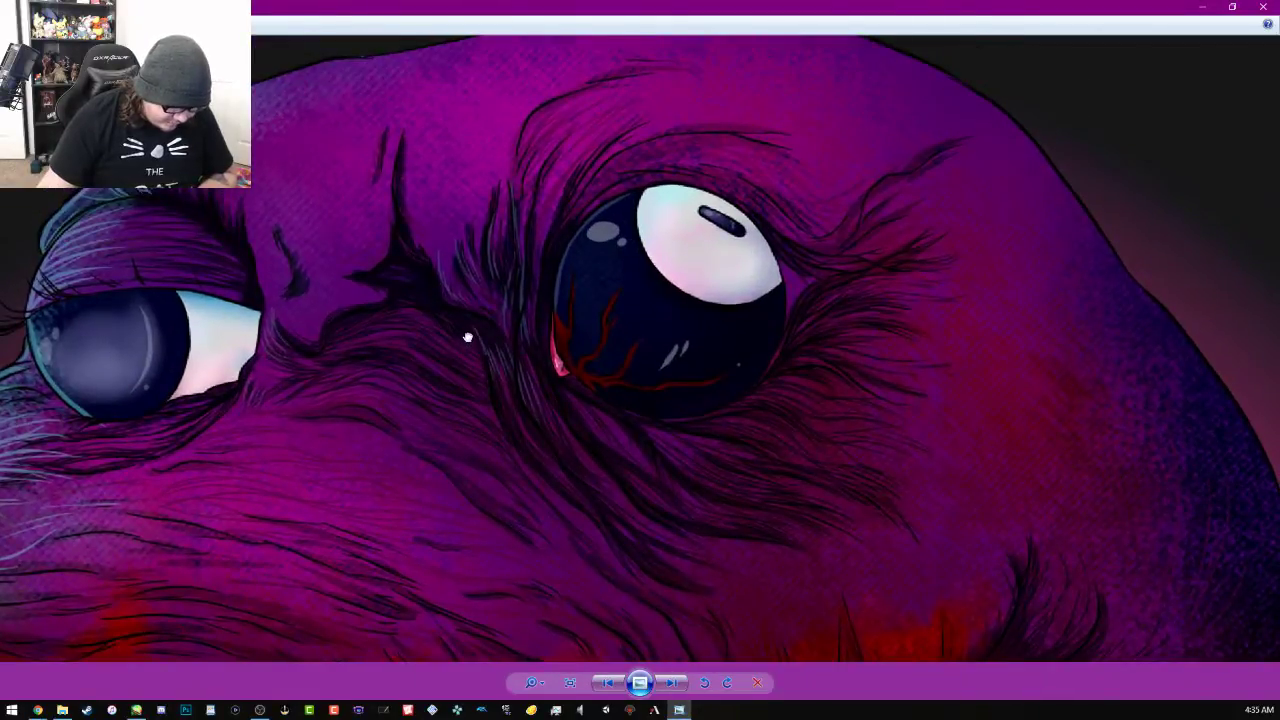
pyautogui.moveTo(467, 338); pyautogui.dragTo(466, 351)
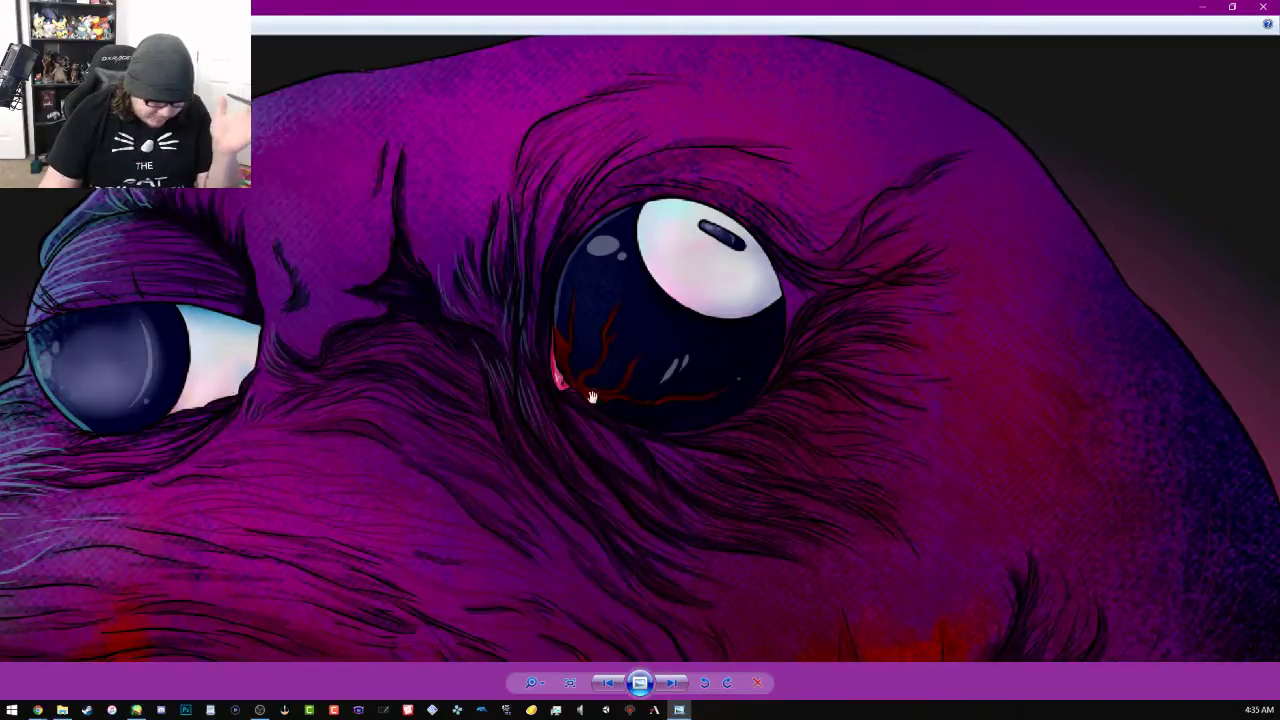
pyautogui.scroll(-5, 557, 394)
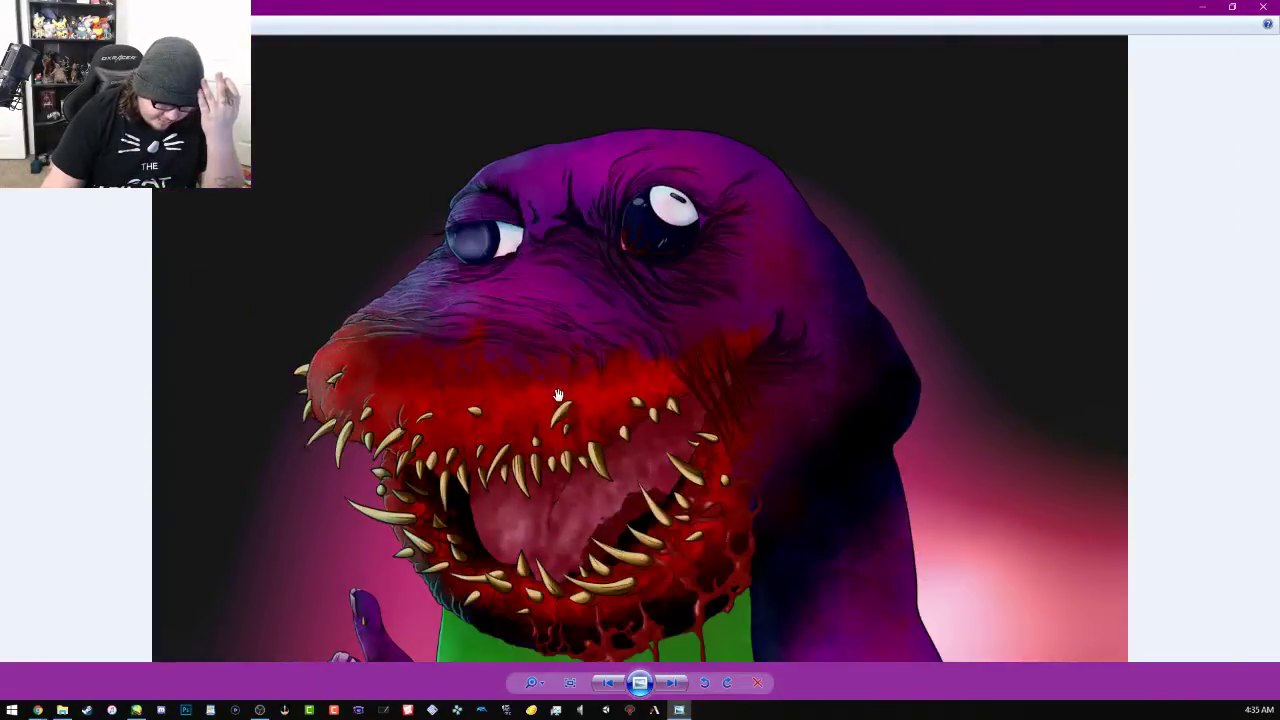
pyautogui.scroll(-4, 558, 395)
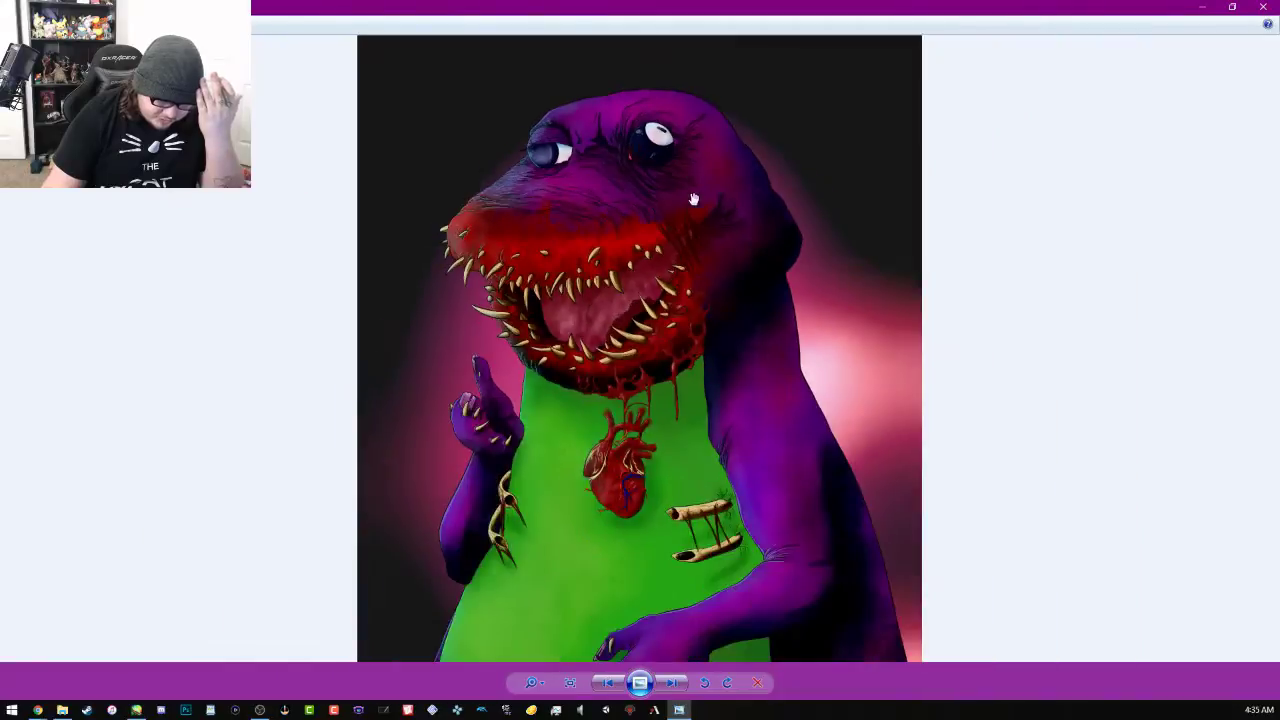
# Examine the teeth, snout and mouth details of the purple dinosaur painting up close
pyautogui.scroll(7, 693, 200)
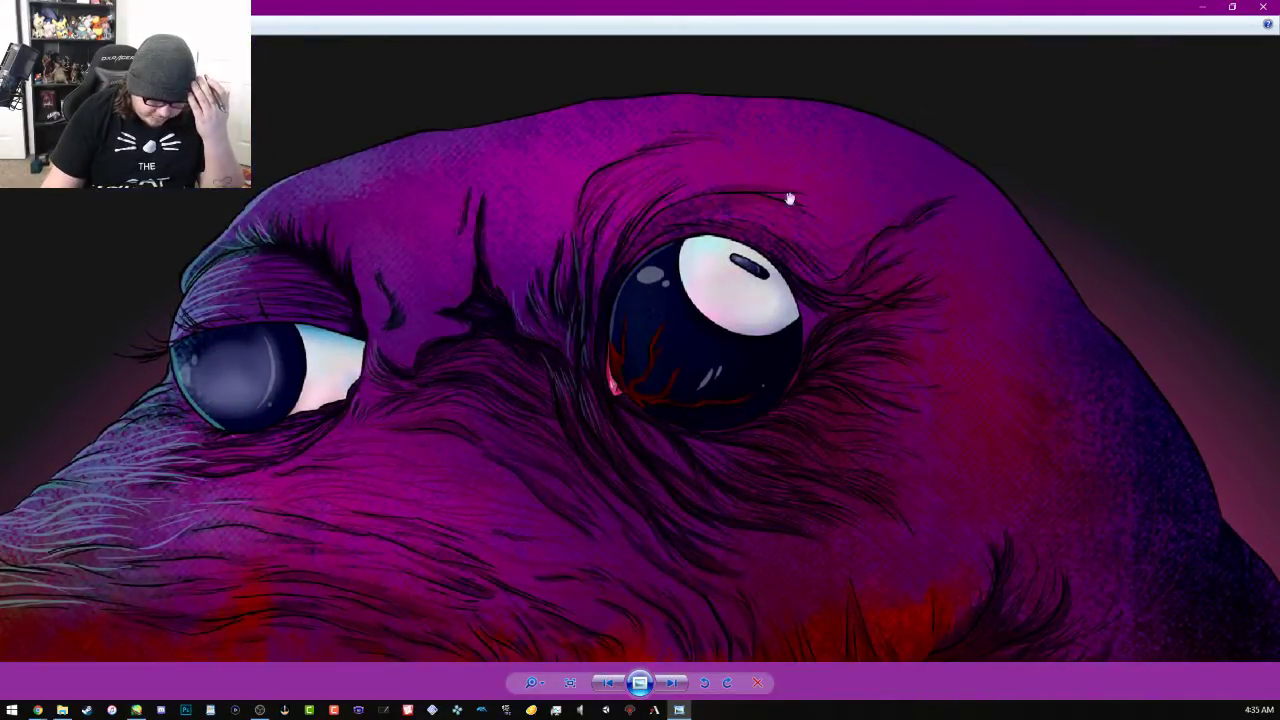
pyautogui.moveTo(646, 512); pyautogui.dragTo(694, 149)
pyautogui.moveTo(699, 369); pyautogui.dragTo(803, 366)
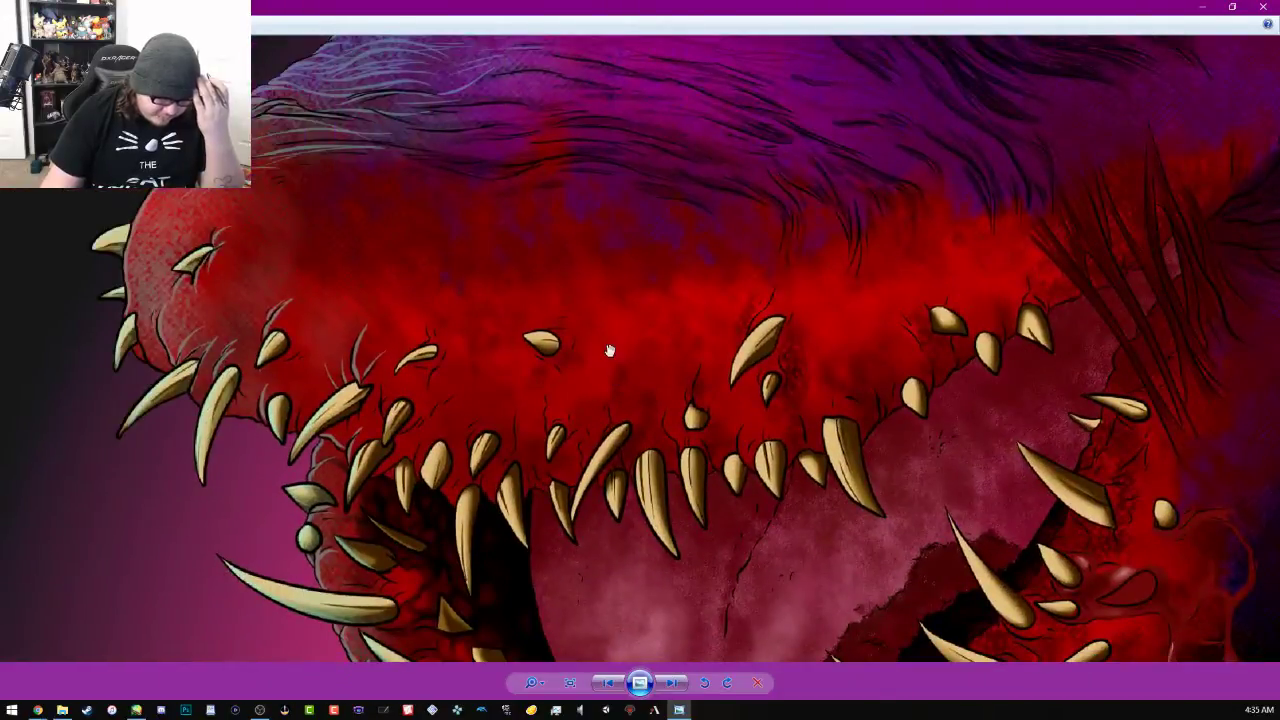
pyautogui.scroll(-6, 609, 350)
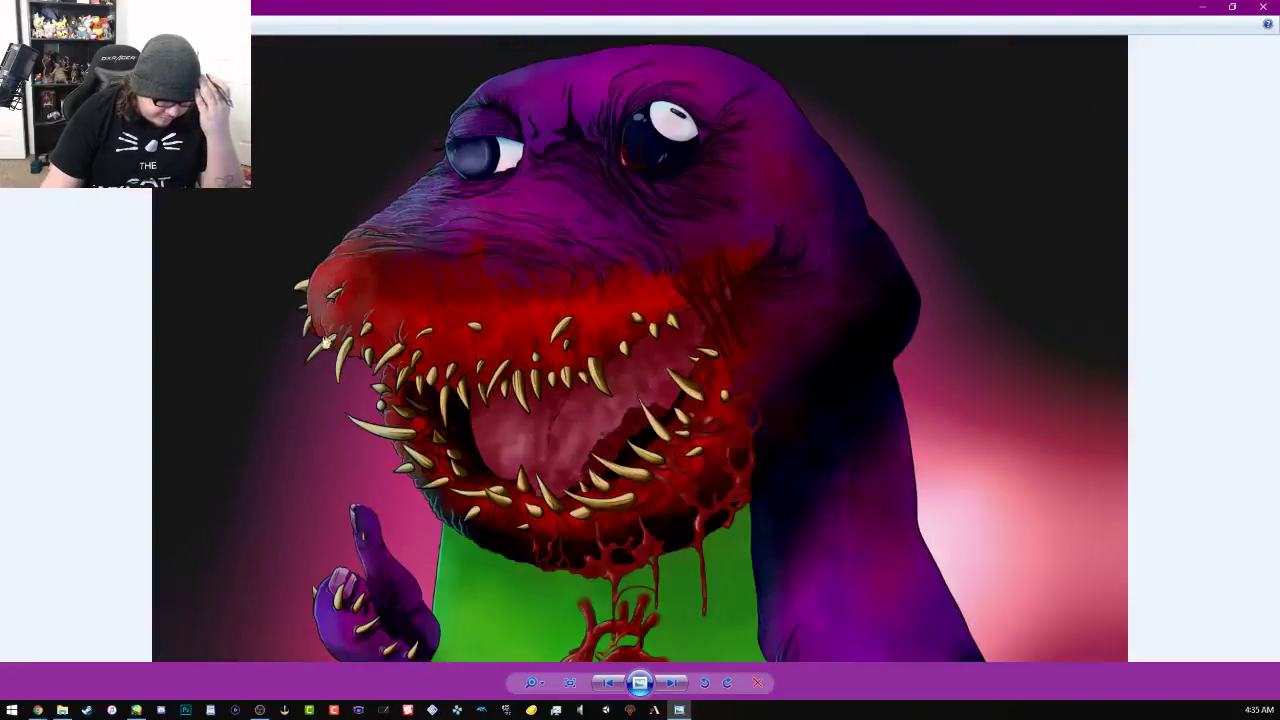
pyautogui.scroll(5, 326, 343)
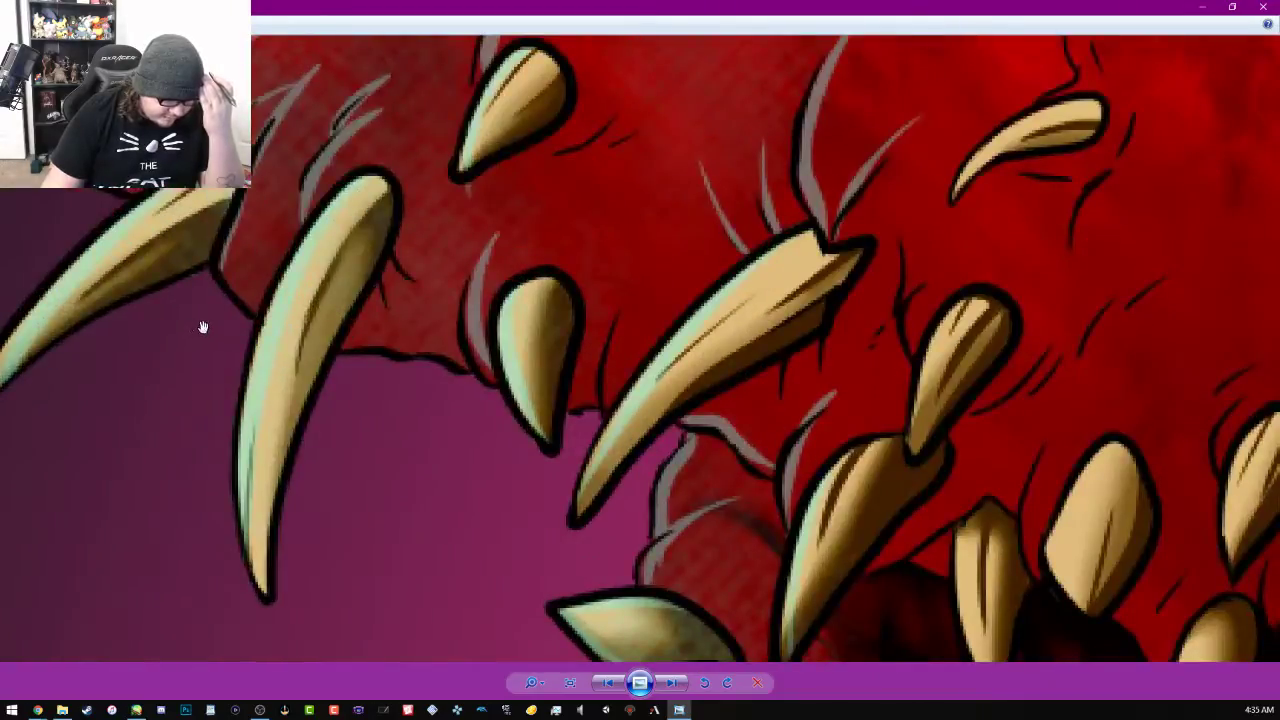
pyautogui.scroll(-1, 795, 272)
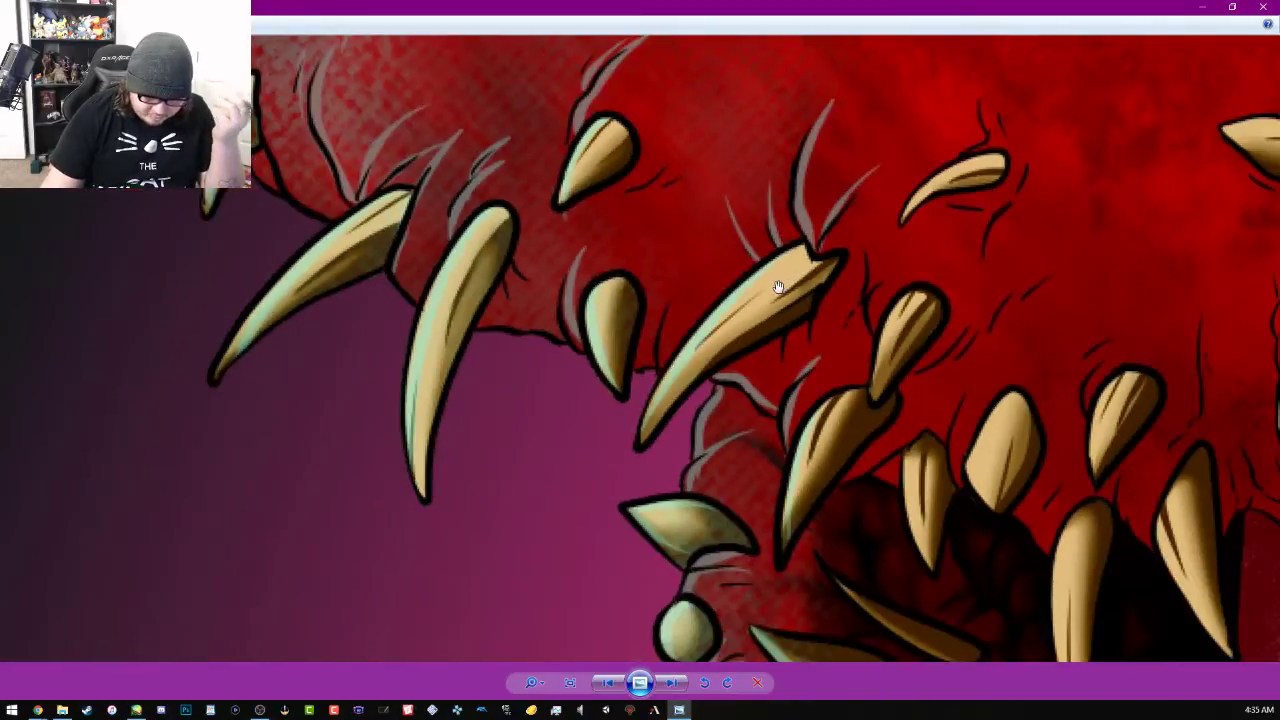
pyautogui.scroll(-1, 765, 292)
pyautogui.moveTo(799, 476); pyautogui.dragTo(645, 245)
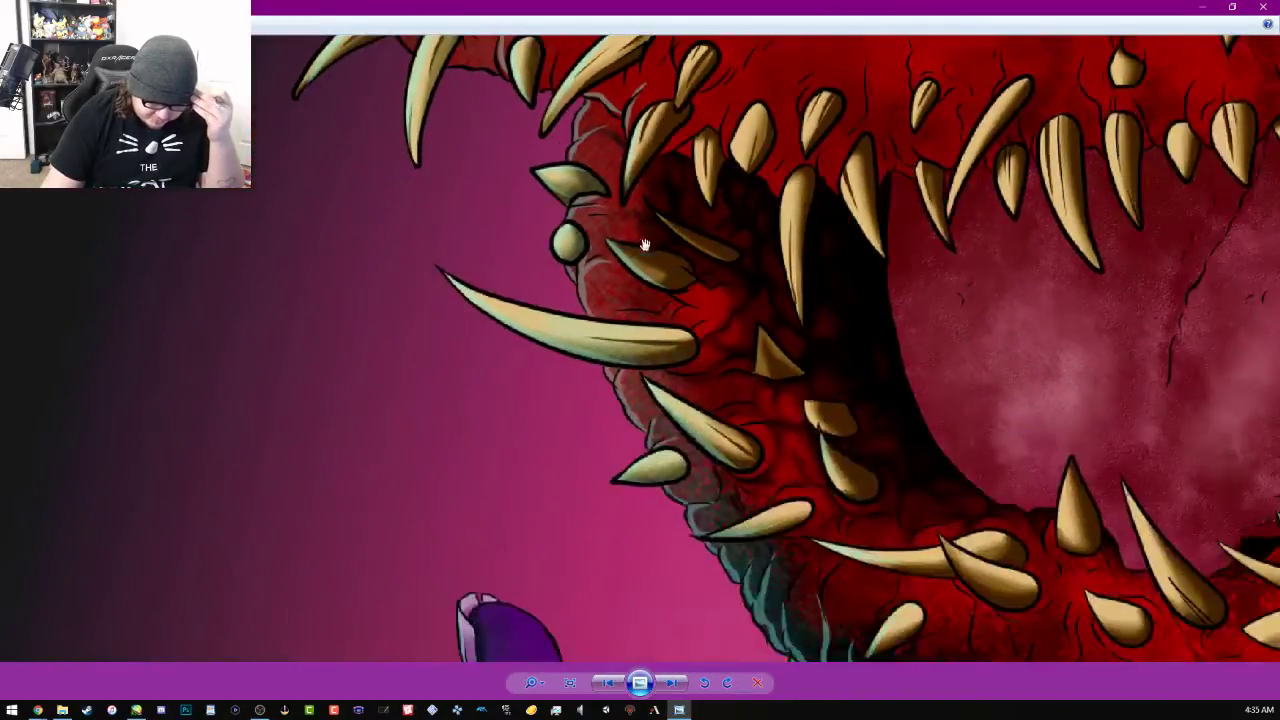
# Examine the purple dinosaur's lower jaw, dripping blood and heart up close, view the painting as a whole, and close it
pyautogui.moveTo(858, 407); pyautogui.dragTo(563, 194)
pyautogui.moveTo(929, 271); pyautogui.dragTo(578, 223)
pyautogui.moveTo(894, 380); pyautogui.dragTo(819, 178)
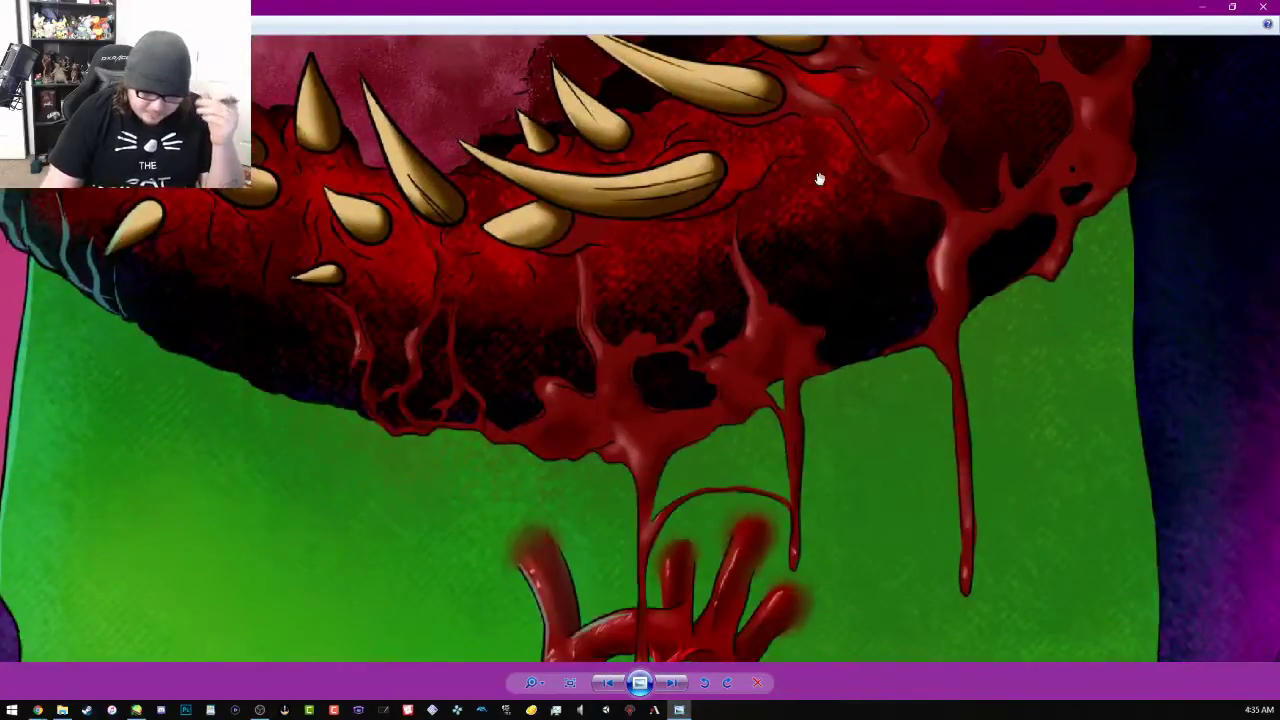
pyautogui.scroll(1, 711, 348)
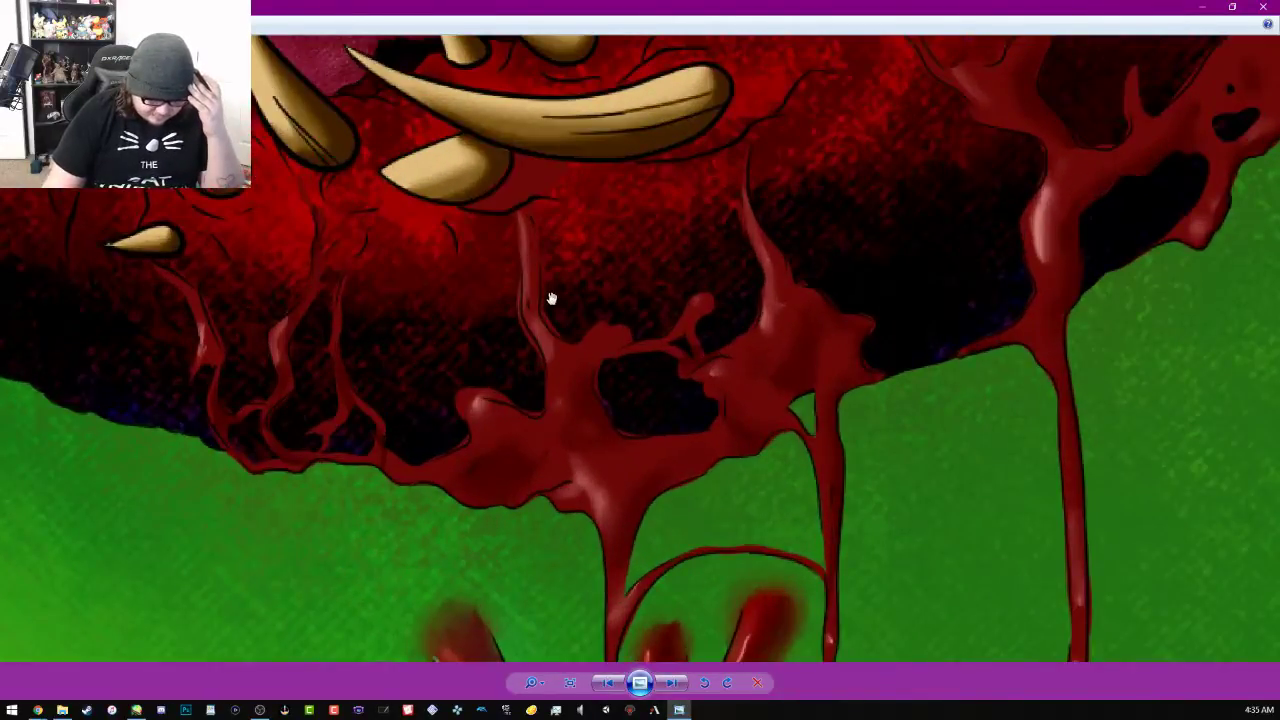
pyautogui.scroll(-1, 546, 292)
pyautogui.scroll(-2, 730, 263)
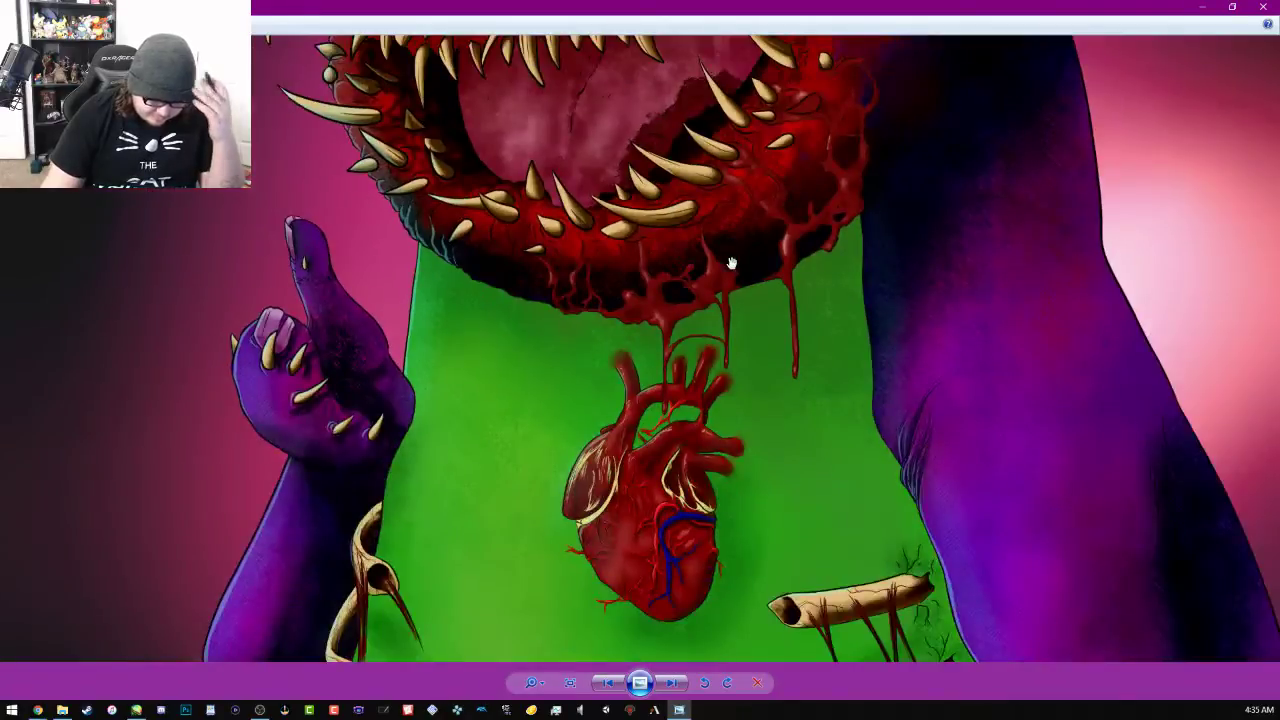
pyautogui.scroll(-1, 730, 263)
pyautogui.scroll(-2, 700, 299)
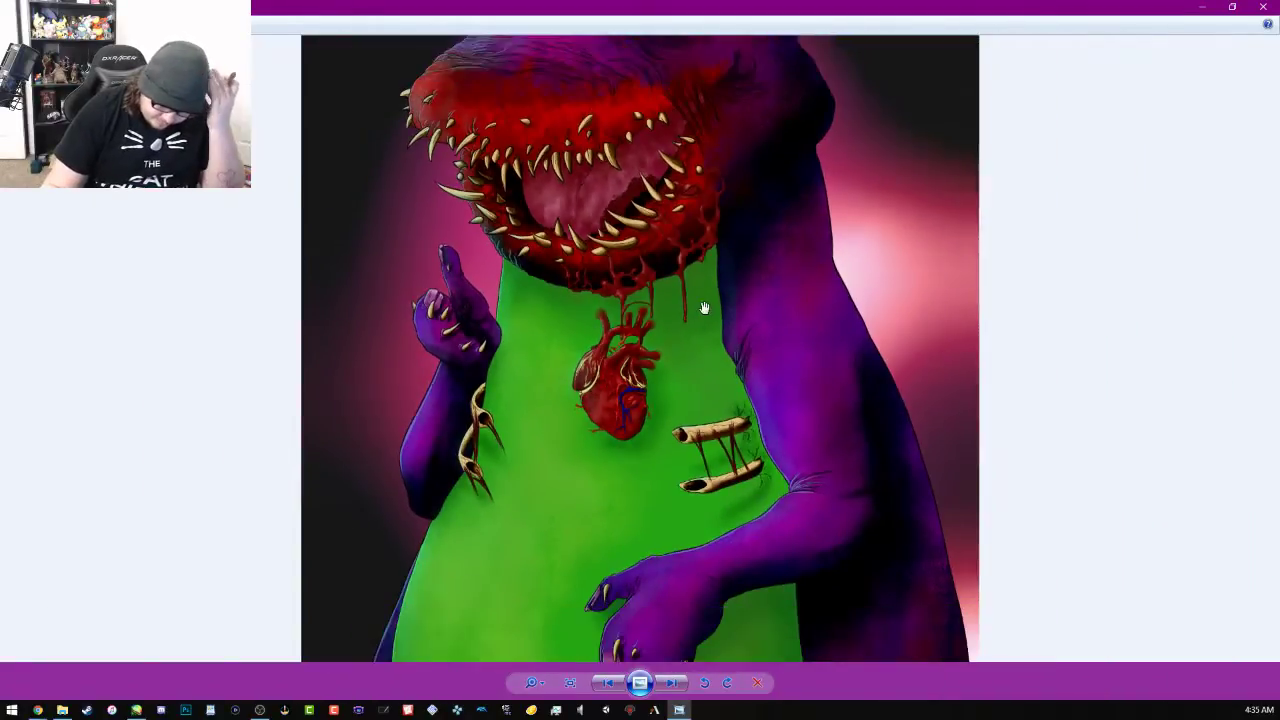
pyautogui.click(1263, 7)
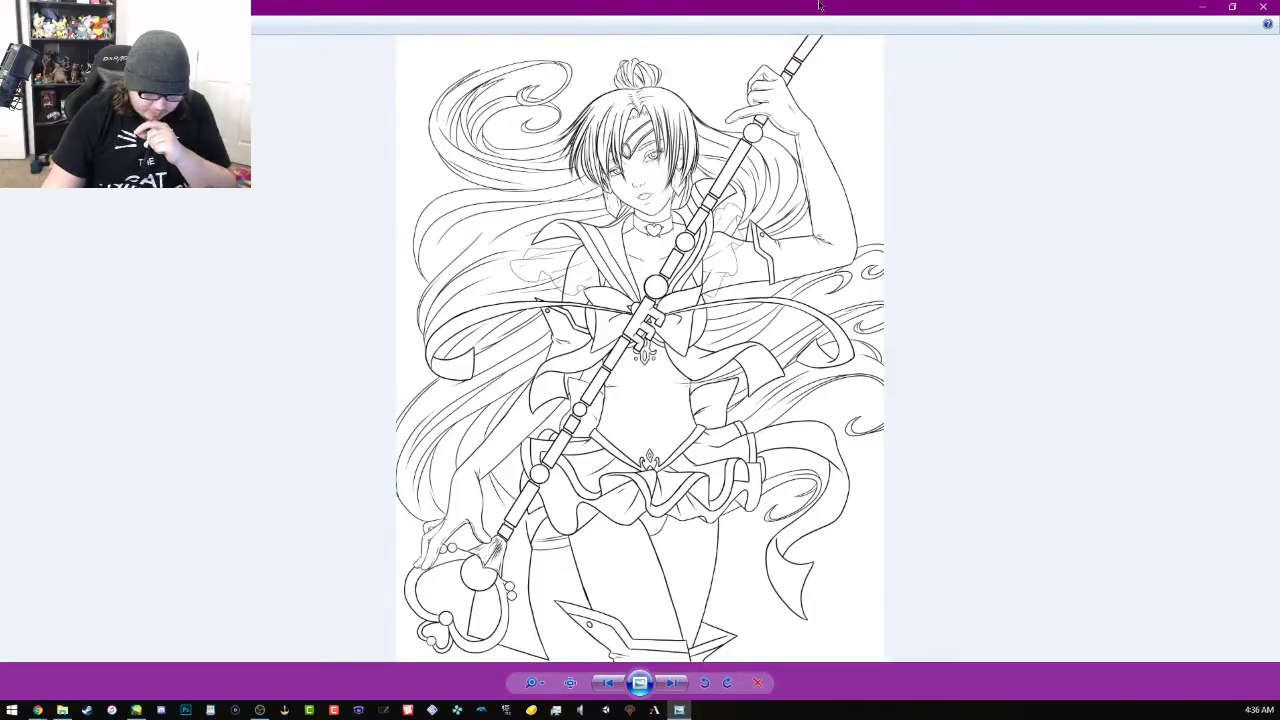
# Examine the raised hand, face and hair in the staff-bearing figure's line art, view the whole drawing, and close it
pyautogui.scroll(5, 796, 36)
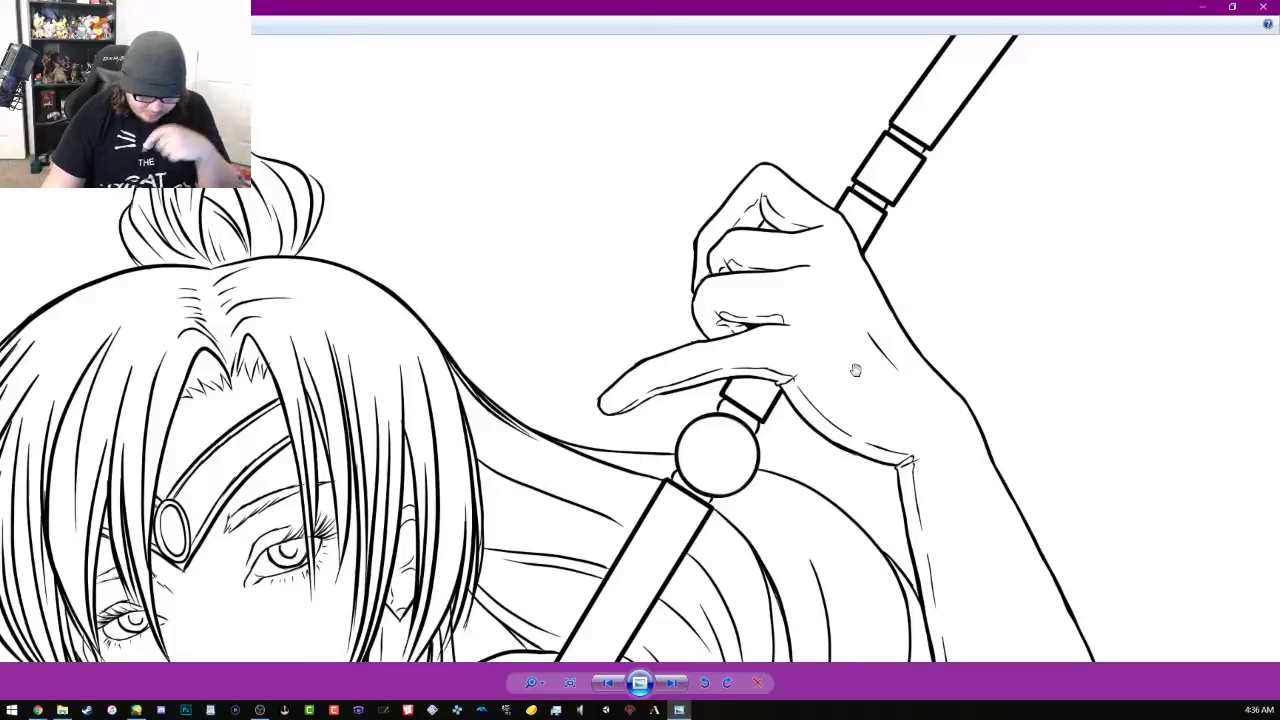
pyautogui.scroll(2, 818, 375)
pyautogui.scroll(-5, 813, 388)
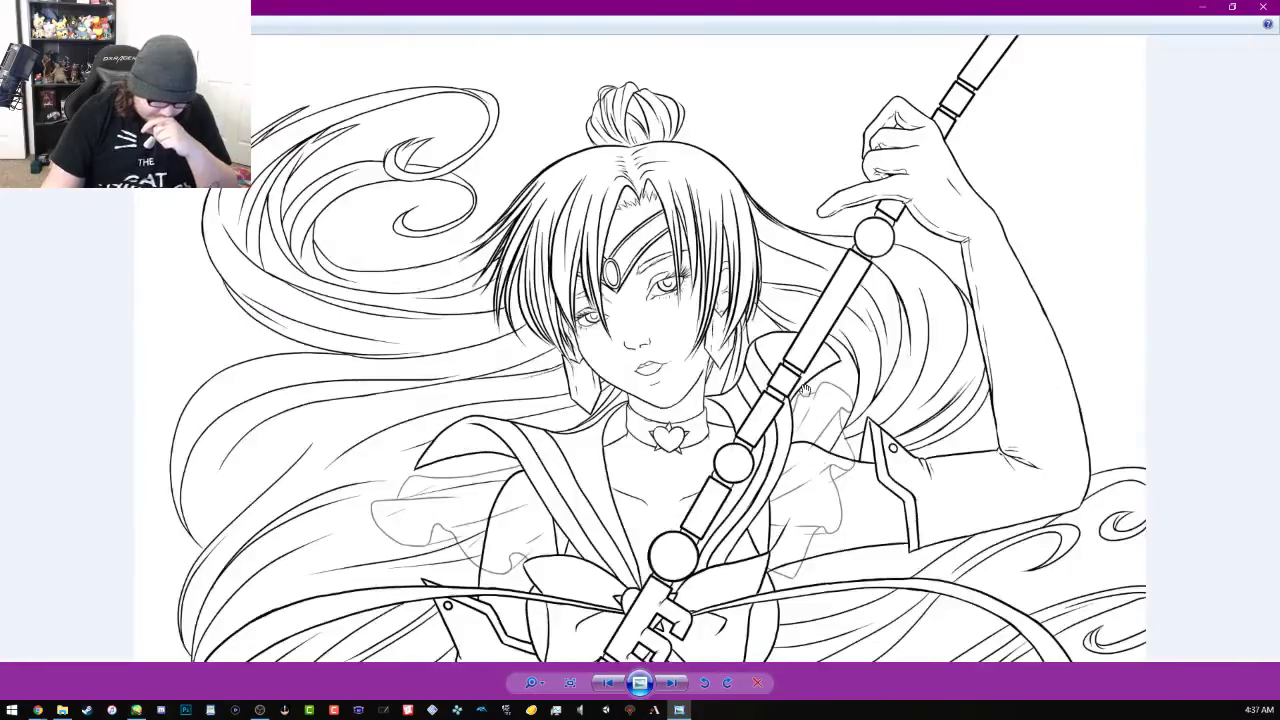
pyautogui.scroll(-3, 793, 382)
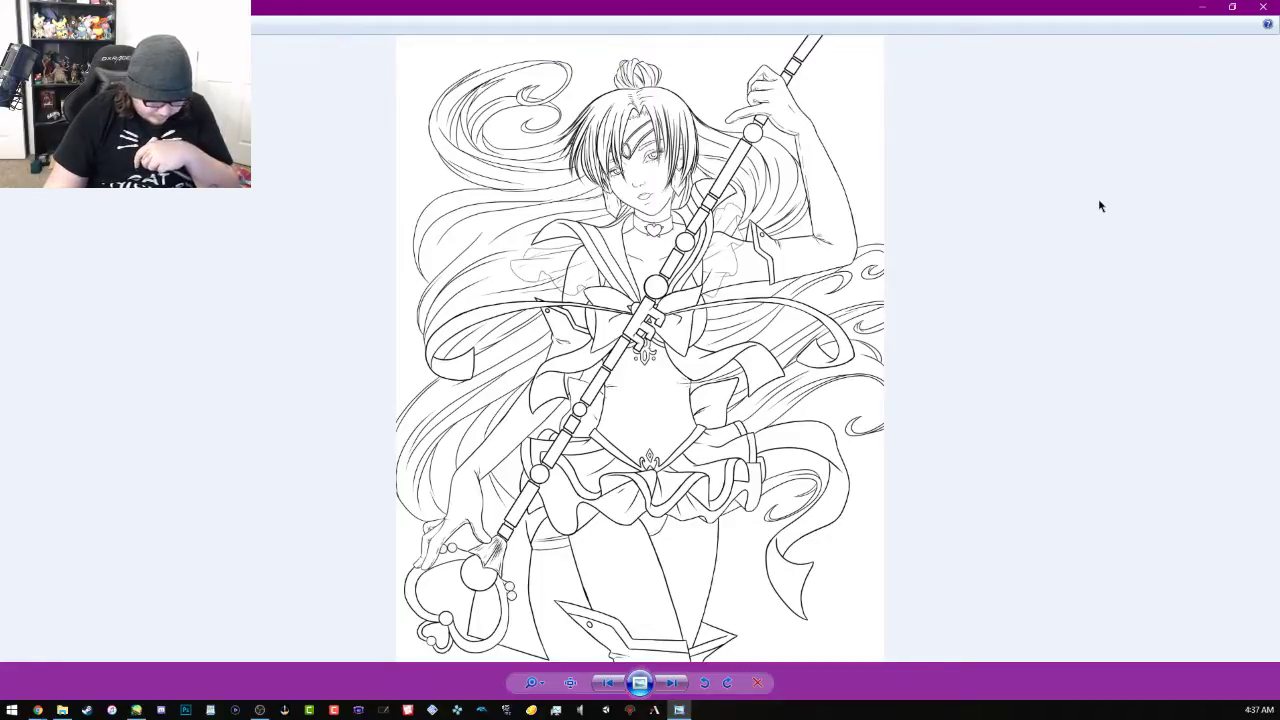
pyautogui.click(1263, 7)
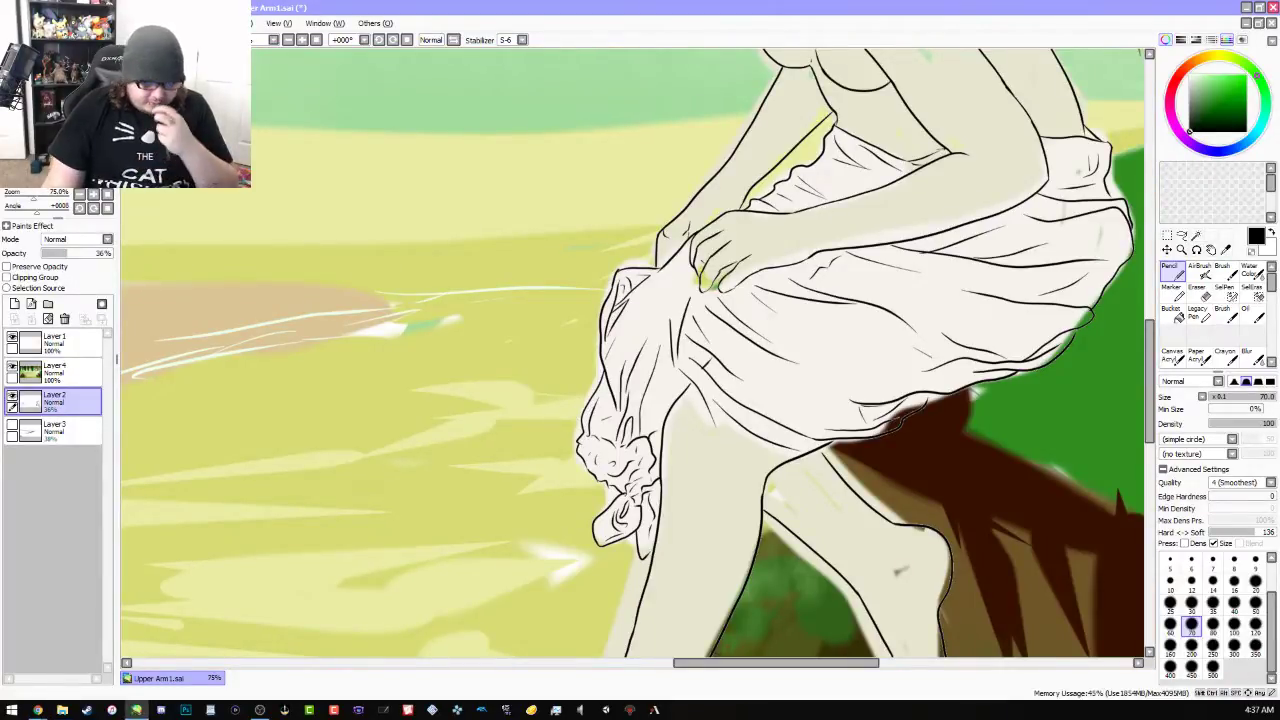
# Review the whole ram-headed figure illustration with its river background and hide the painted Layer 4
pyautogui.scroll(-2, 845, 400)
pyautogui.scroll(-3, 508, 343)
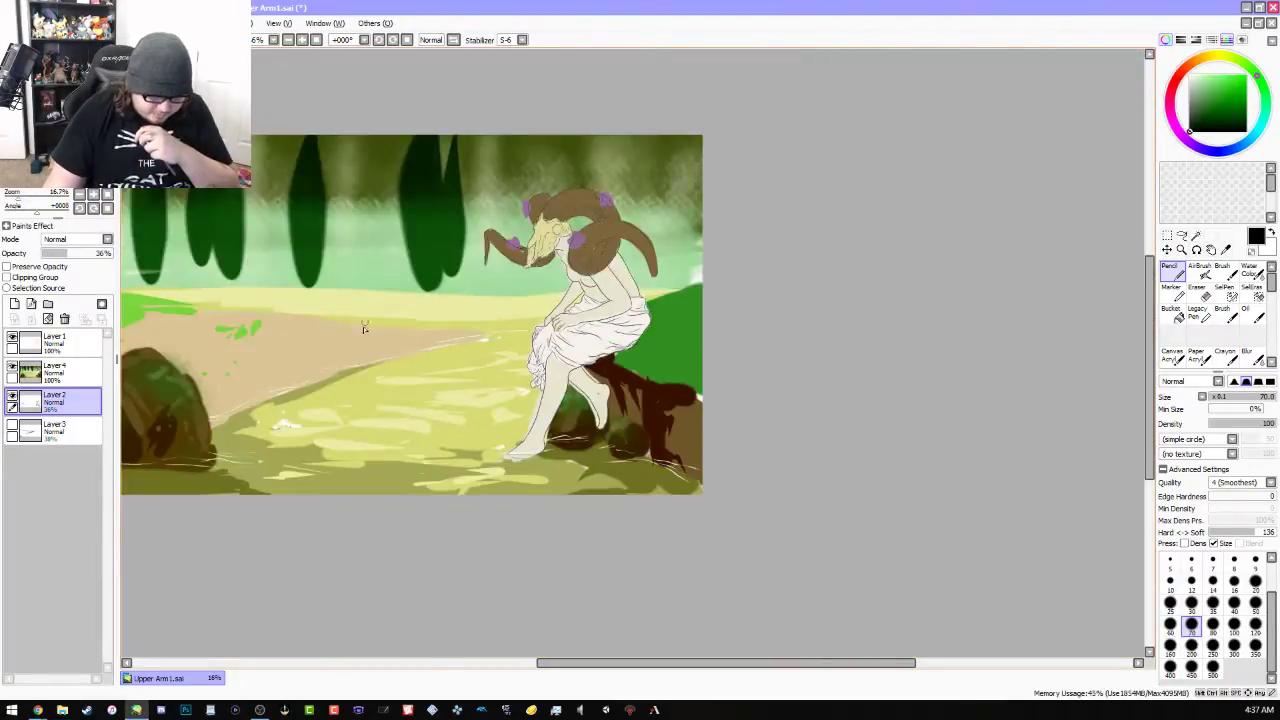
pyautogui.moveTo(629, 663); pyautogui.dragTo(517, 663)
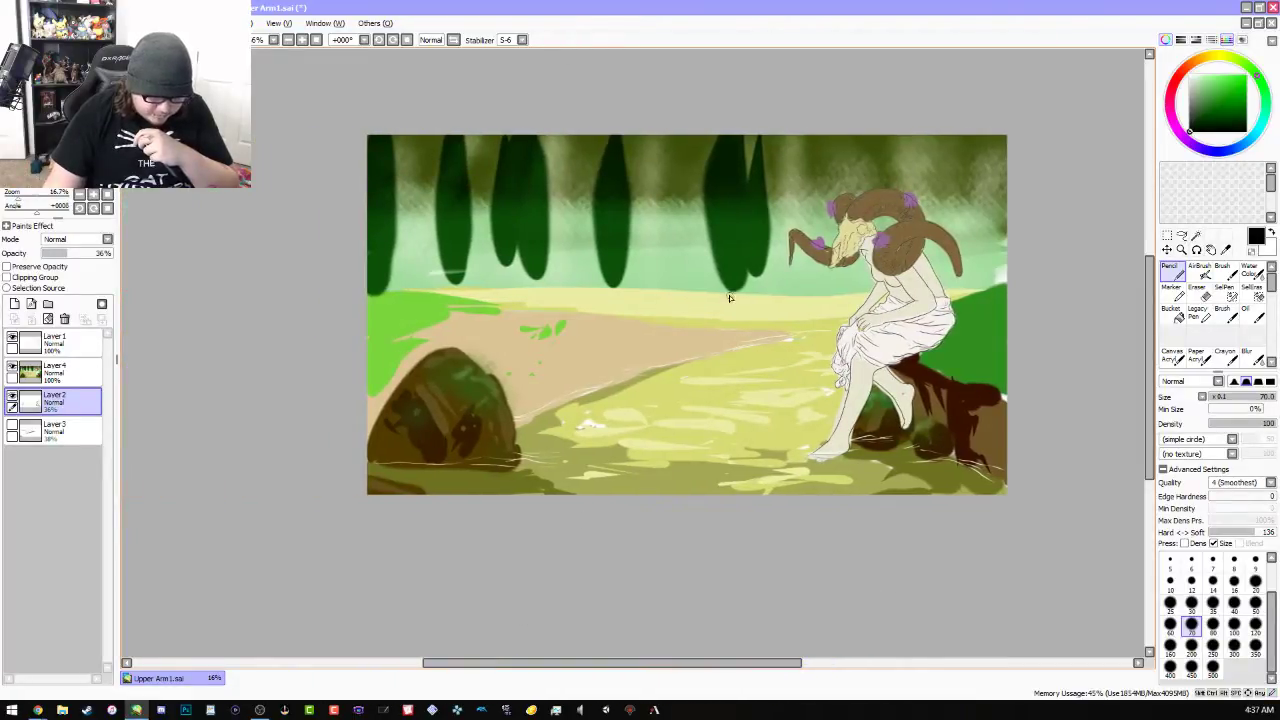
pyautogui.scroll(1, 729, 298)
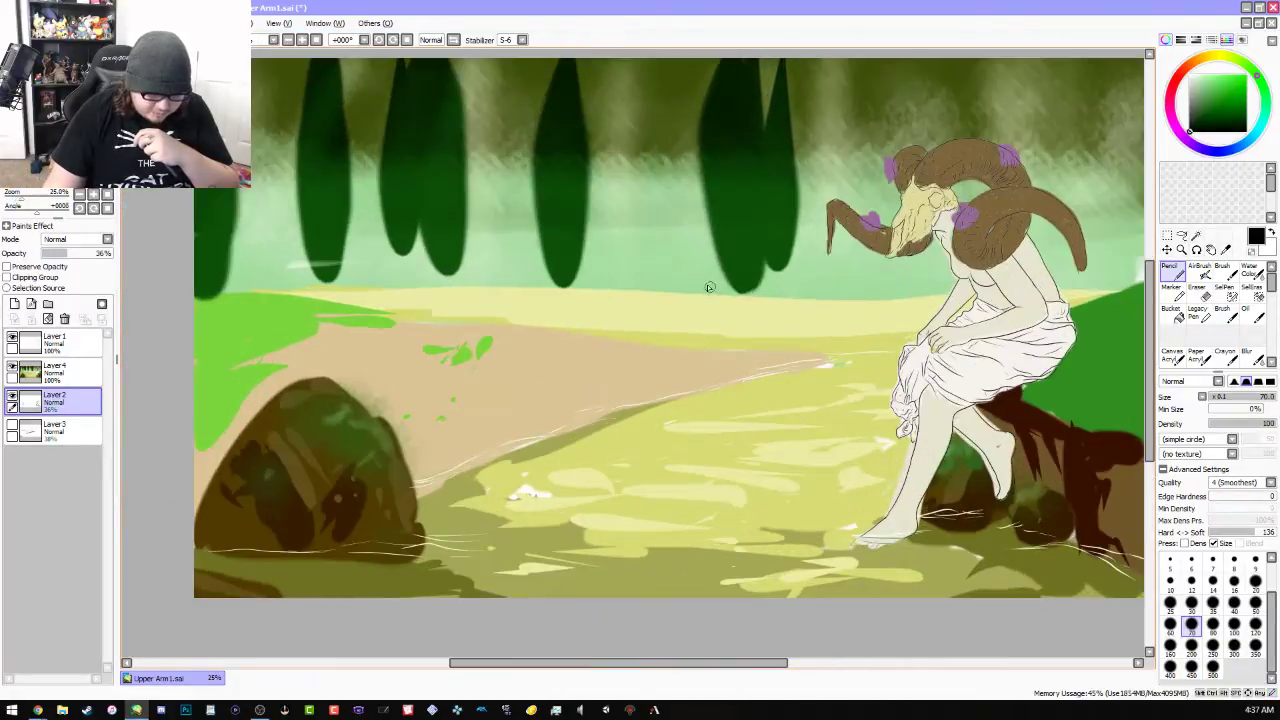
pyautogui.click(12, 370)
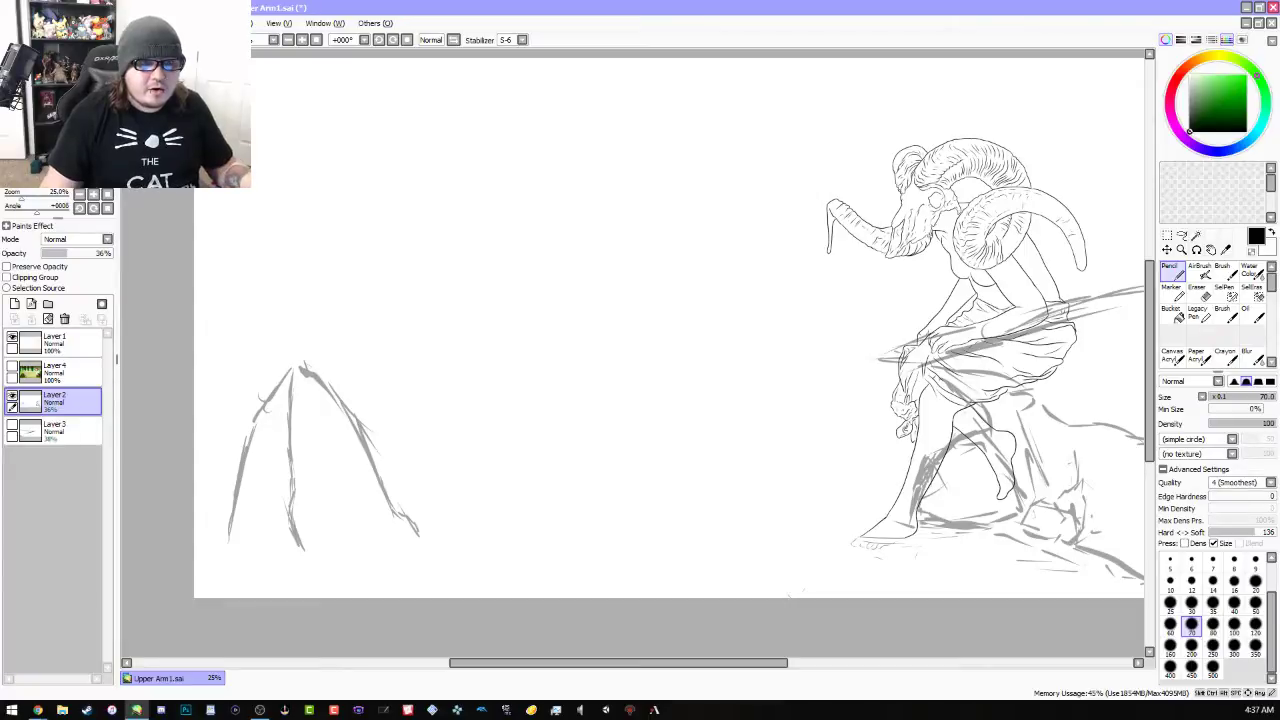
# Switch to the Google Images results for rivers in the browser and look through the first rows for background references
pyautogui.hotkey('alt', 'Tab')
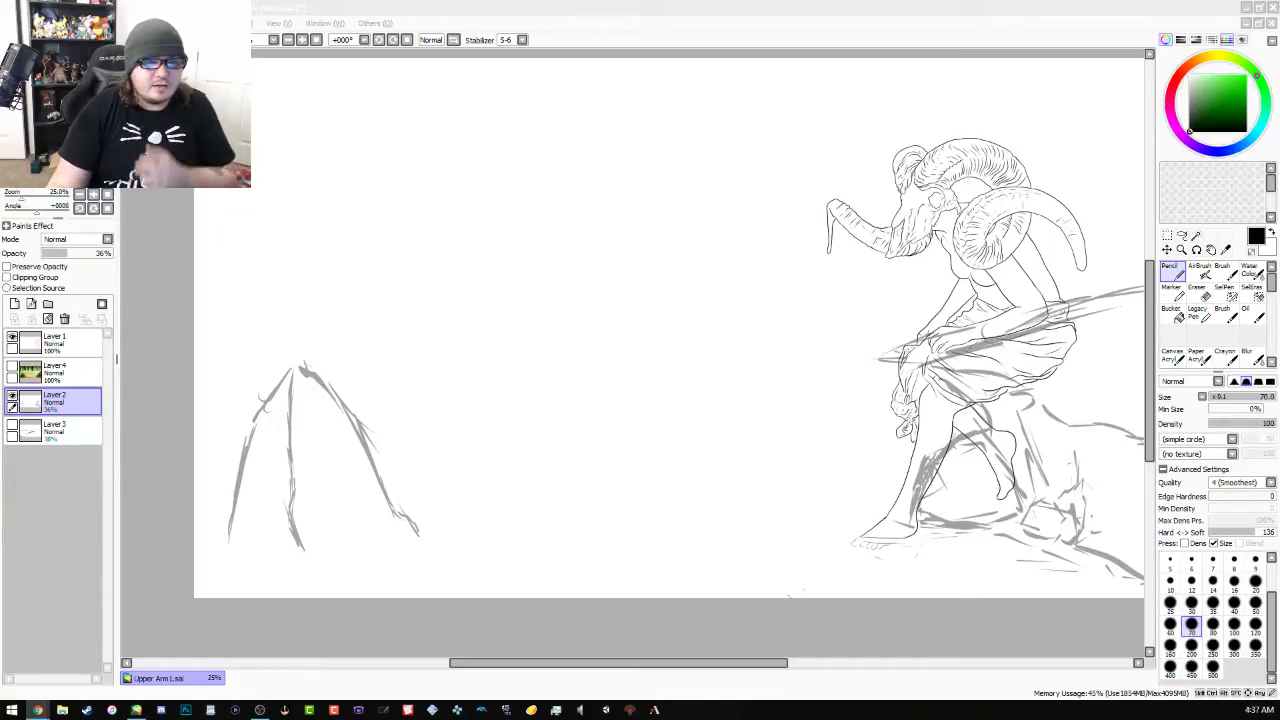
pyautogui.hotkey('alt', 'Tab')
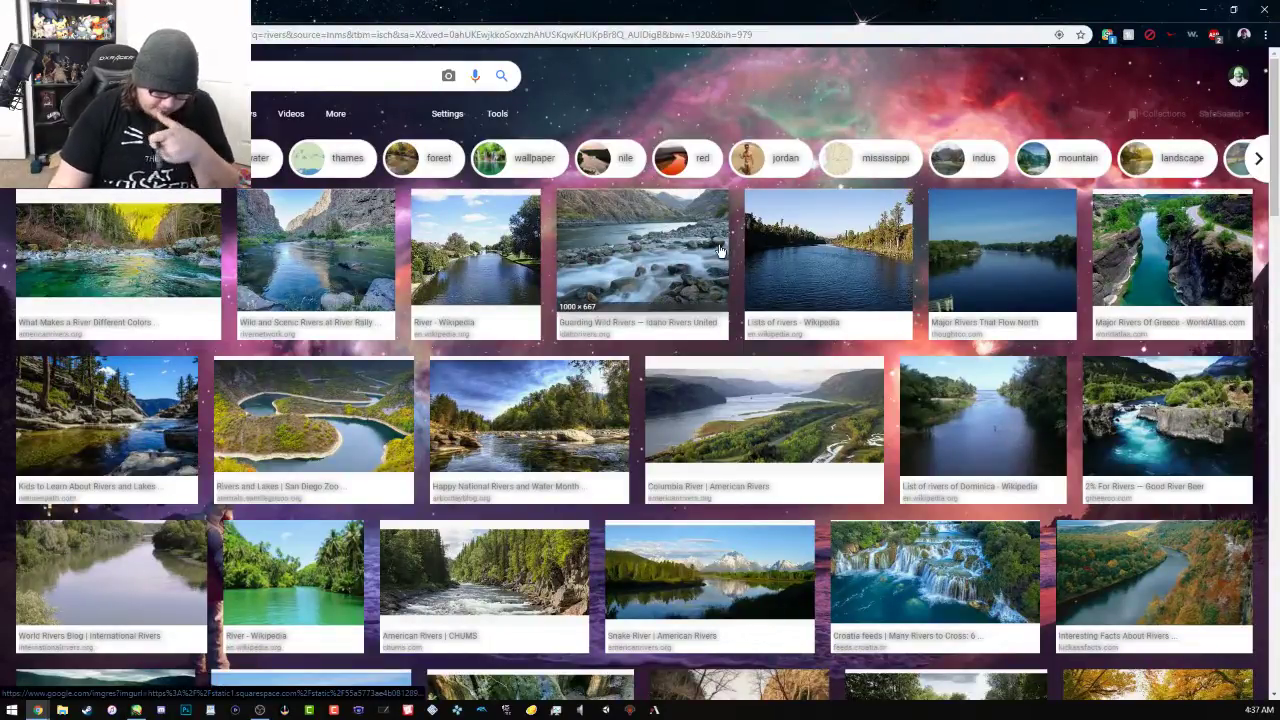
pyautogui.scroll(-1, 712, 254)
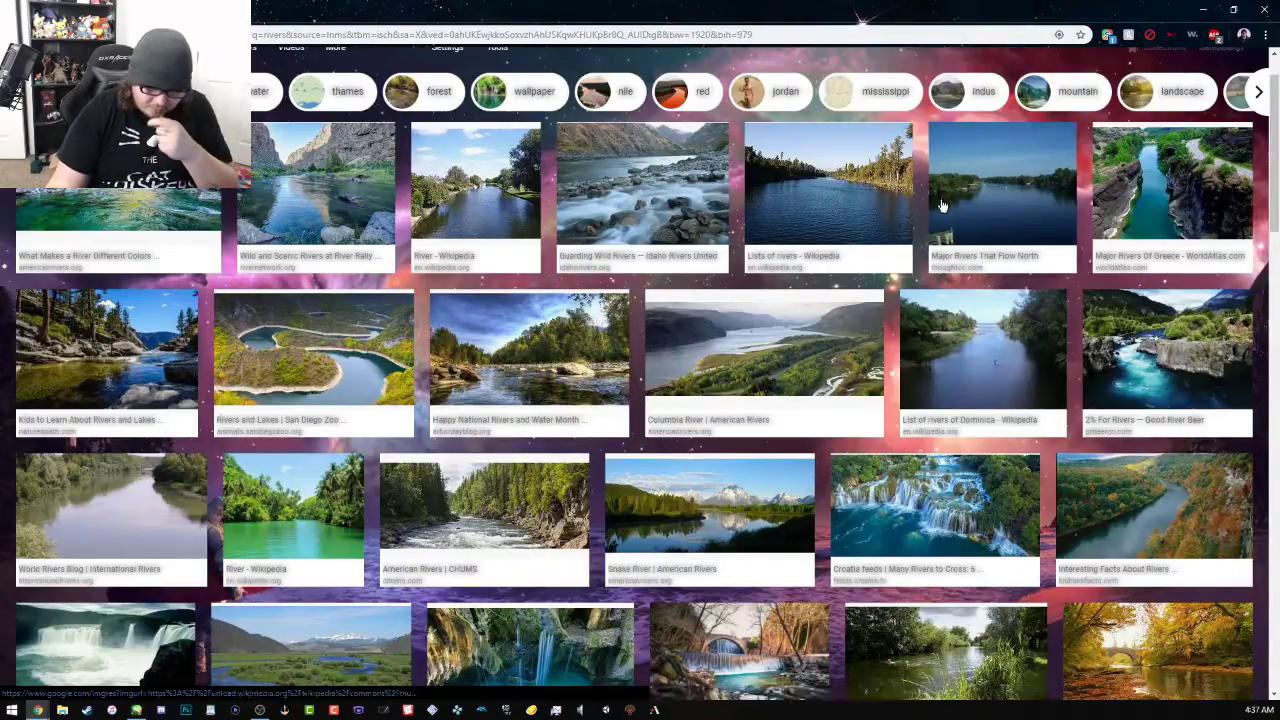
pyautogui.scroll(-1, 945, 205)
pyautogui.scroll(-3, 945, 205)
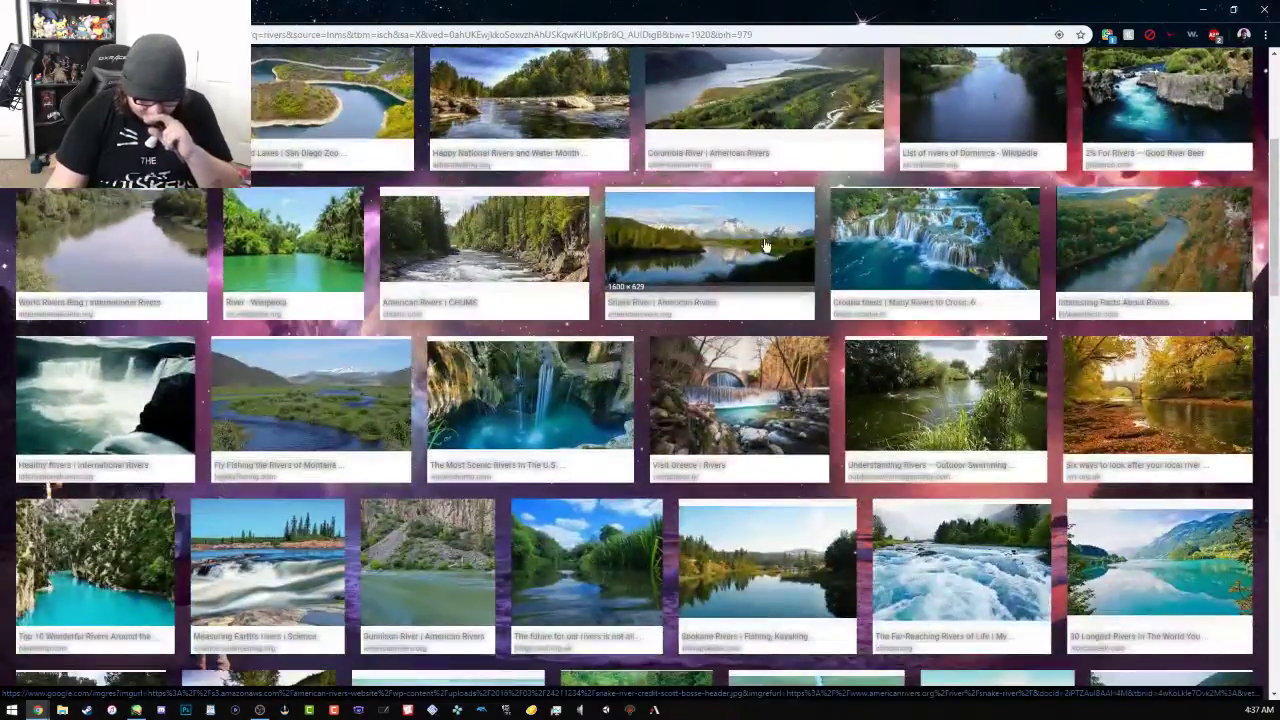
pyautogui.scroll(-1, 765, 245)
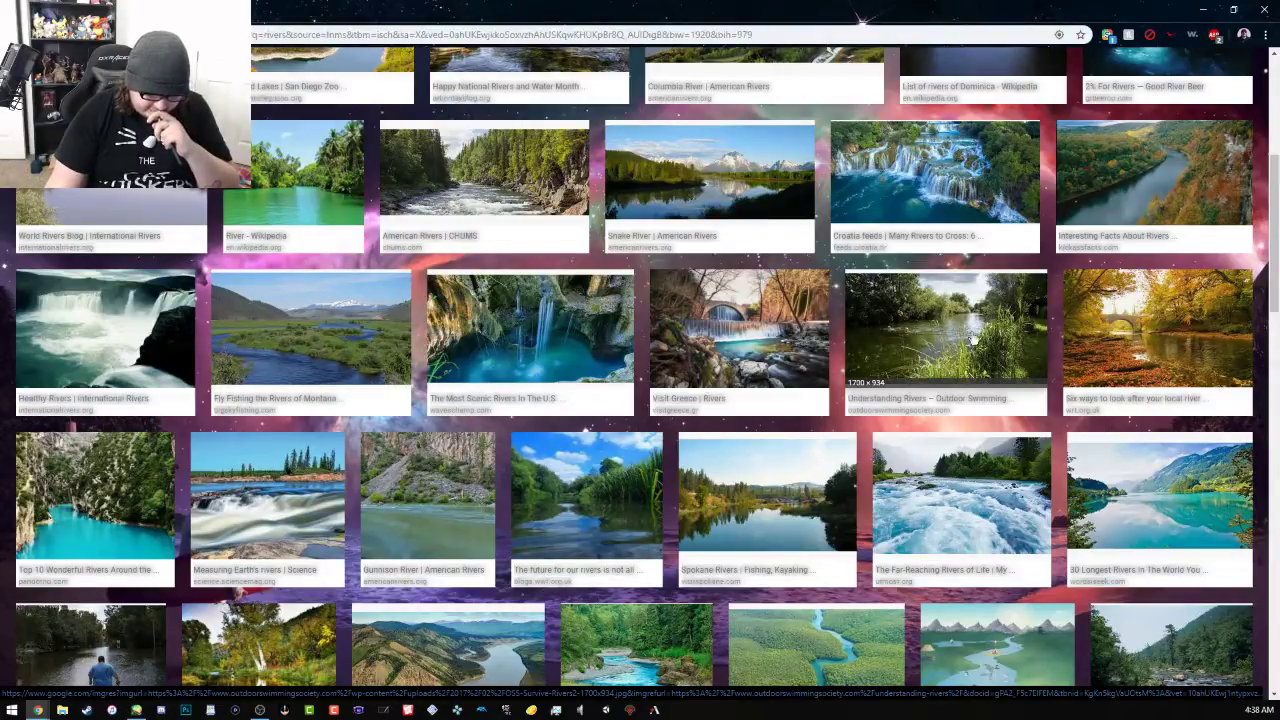
# Preview the autumn river with the stone bridge, the Understanding Rivers photo and the City of San Marcos river photo
pyautogui.click(1082, 320)
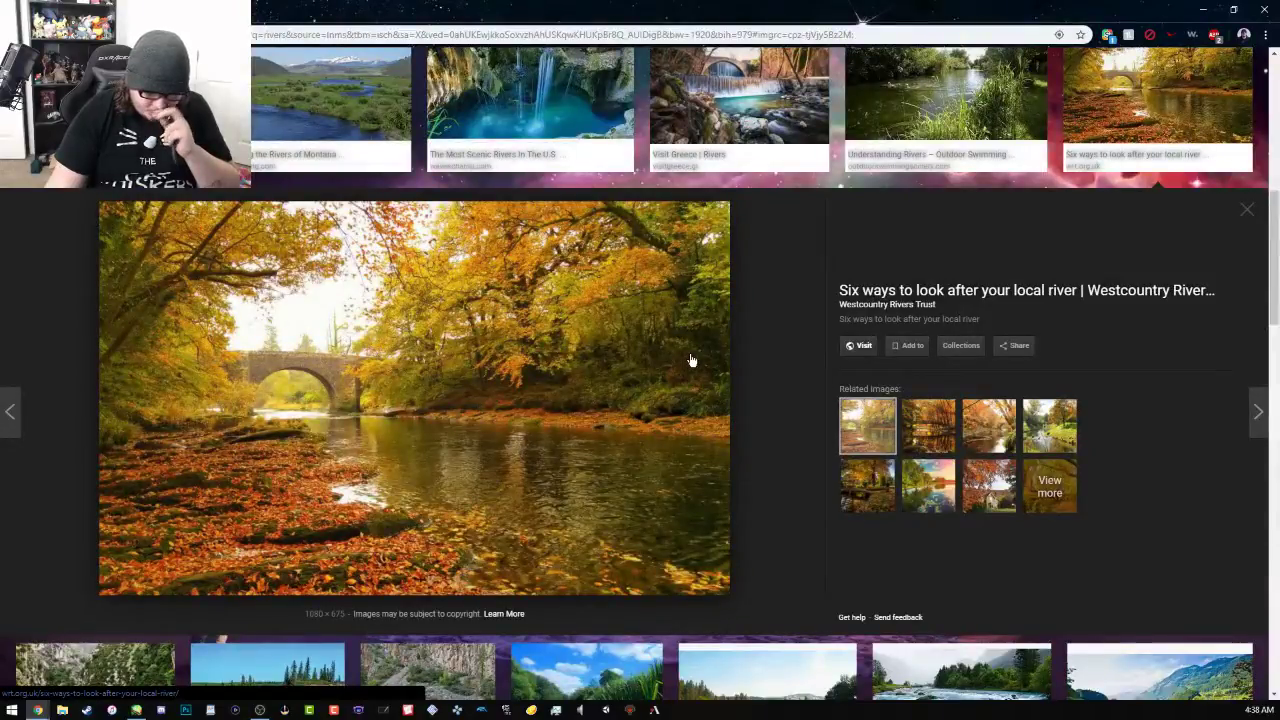
pyautogui.click(888, 160)
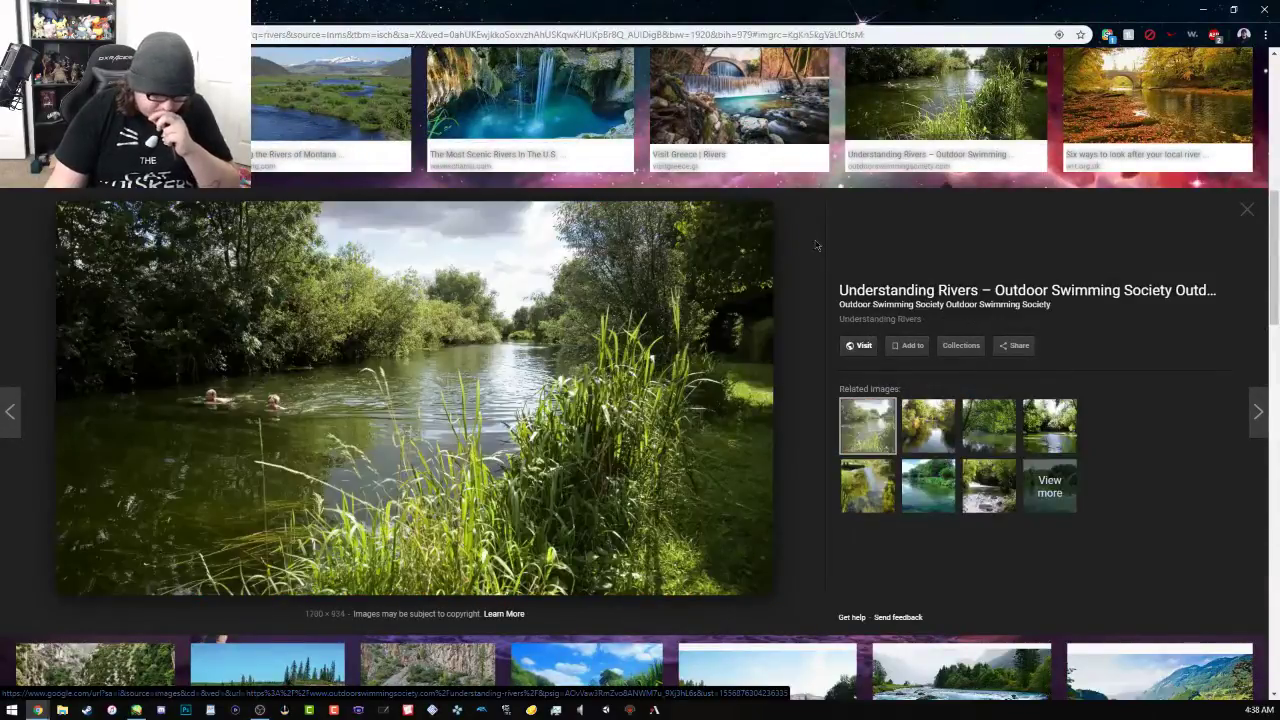
pyautogui.scroll(-4, 822, 250)
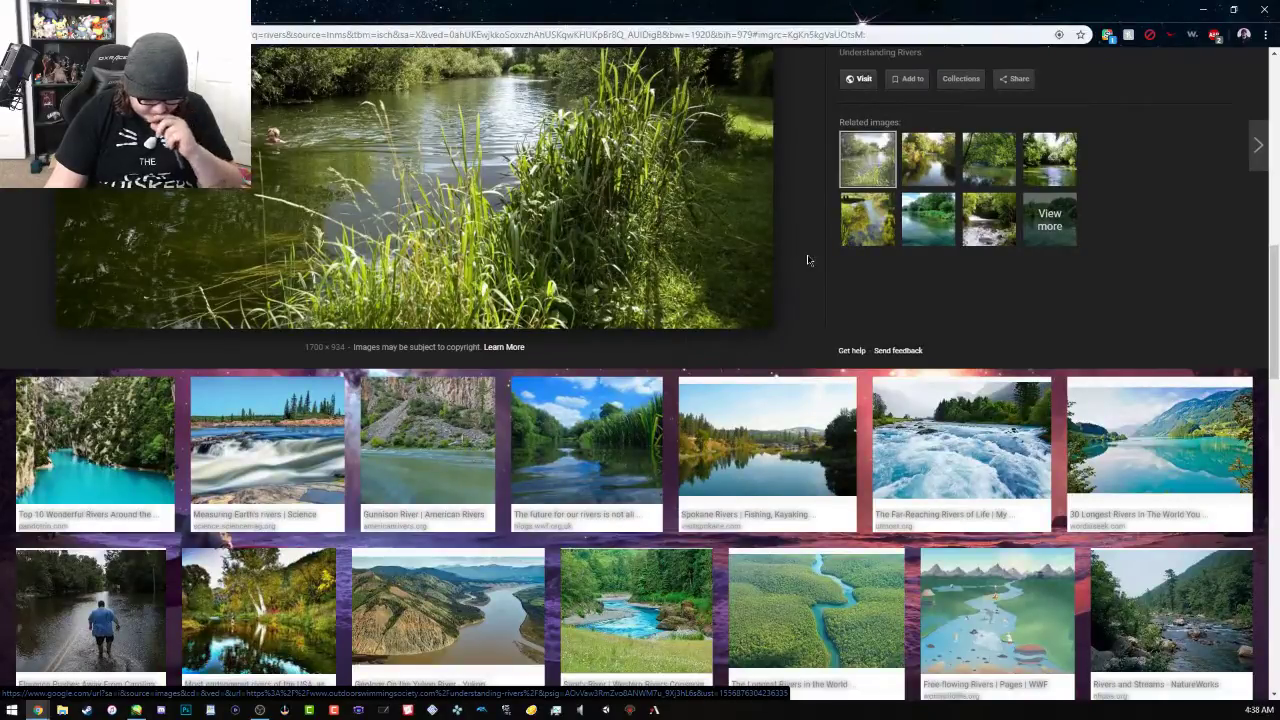
pyautogui.scroll(-3, 808, 260)
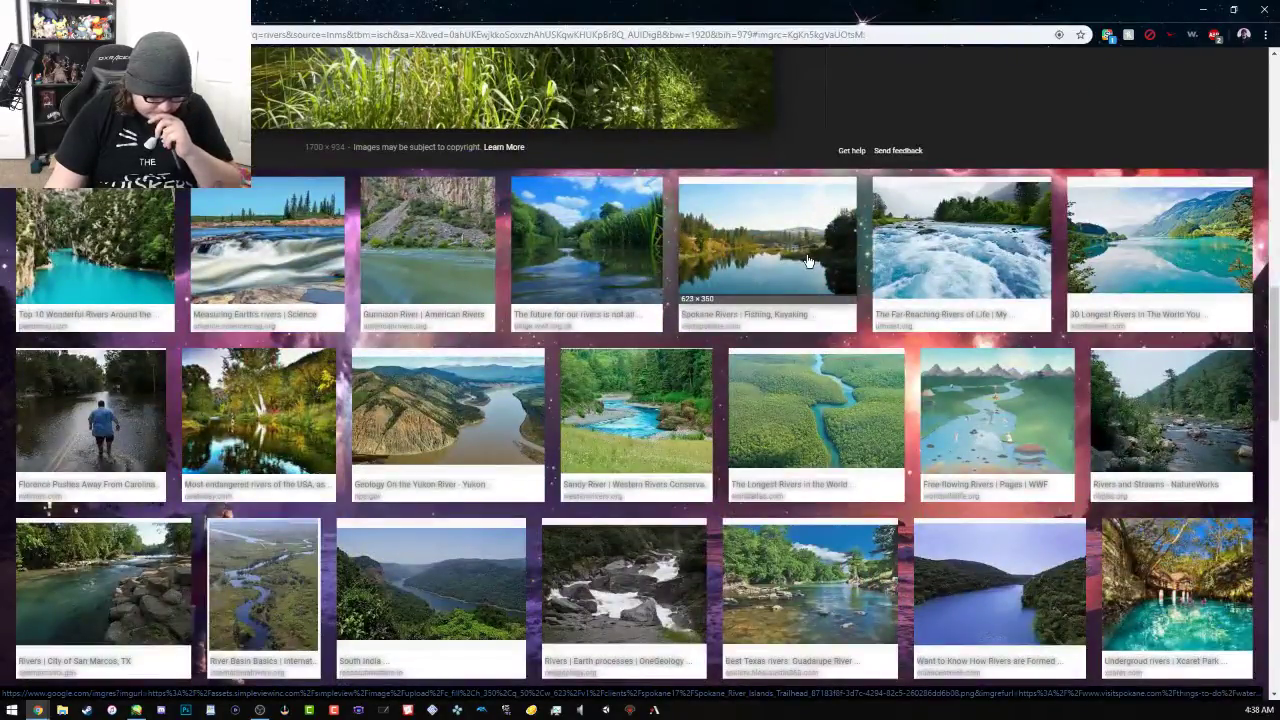
pyautogui.scroll(-2, 808, 260)
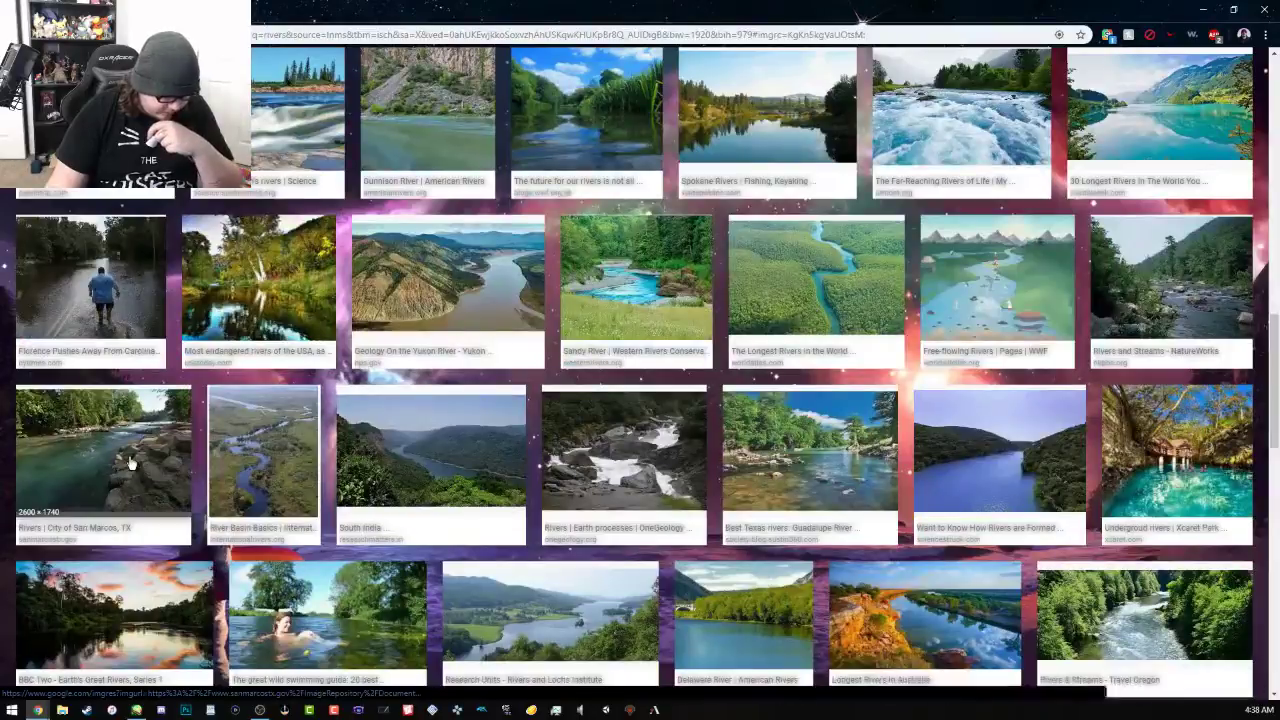
pyautogui.click(86, 455)
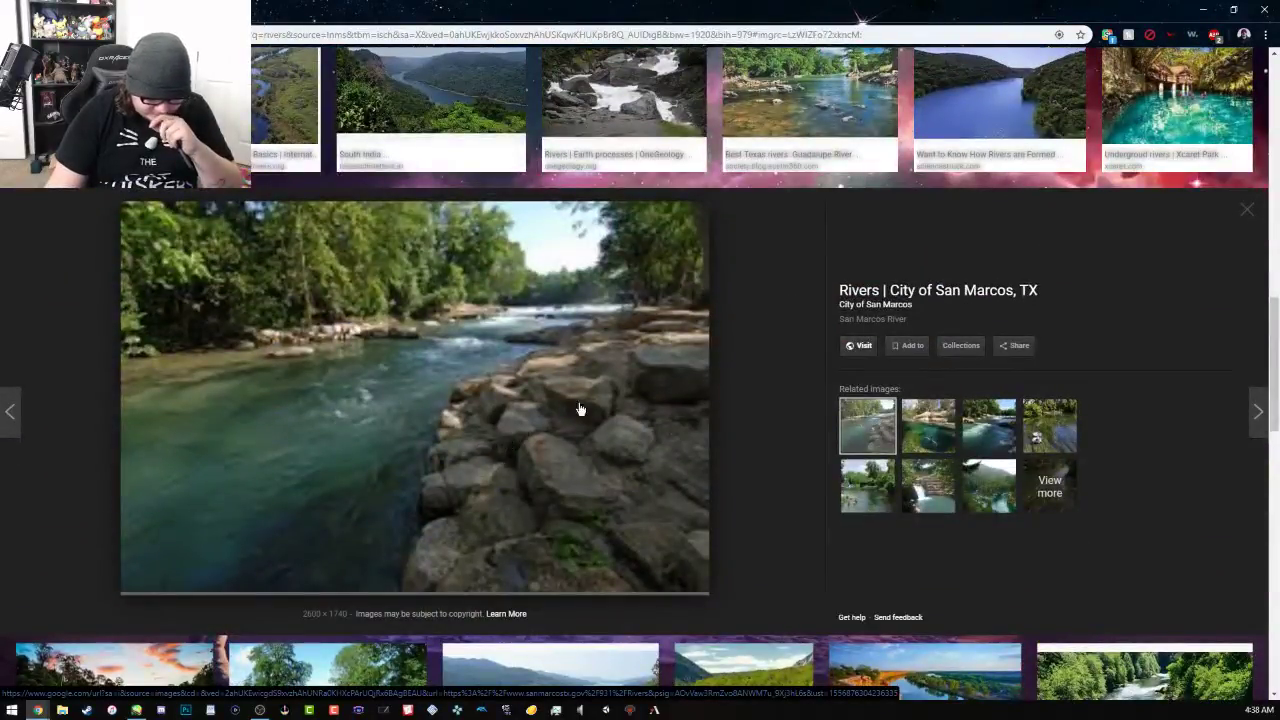
# Browse further river photos and preview the Klamath River California – Blue Creek image with its rocky bank
pyautogui.scroll(-3, 757, 334)
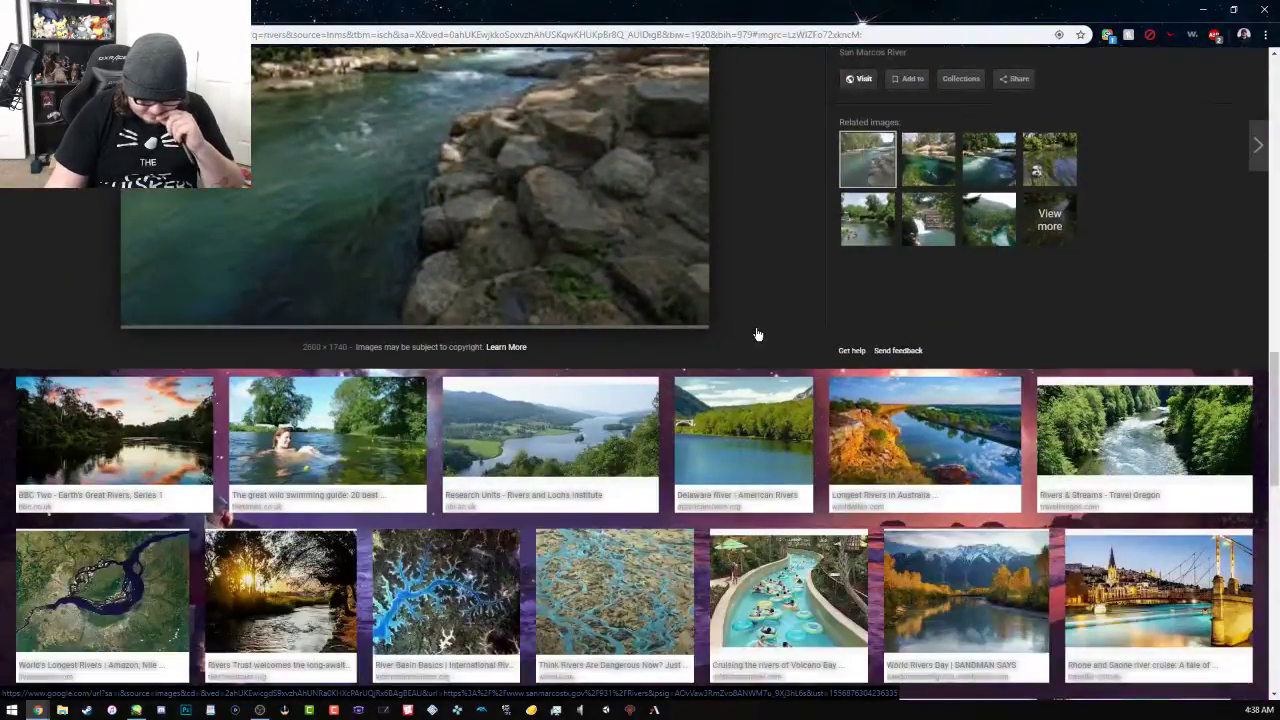
pyautogui.scroll(-2, 757, 334)
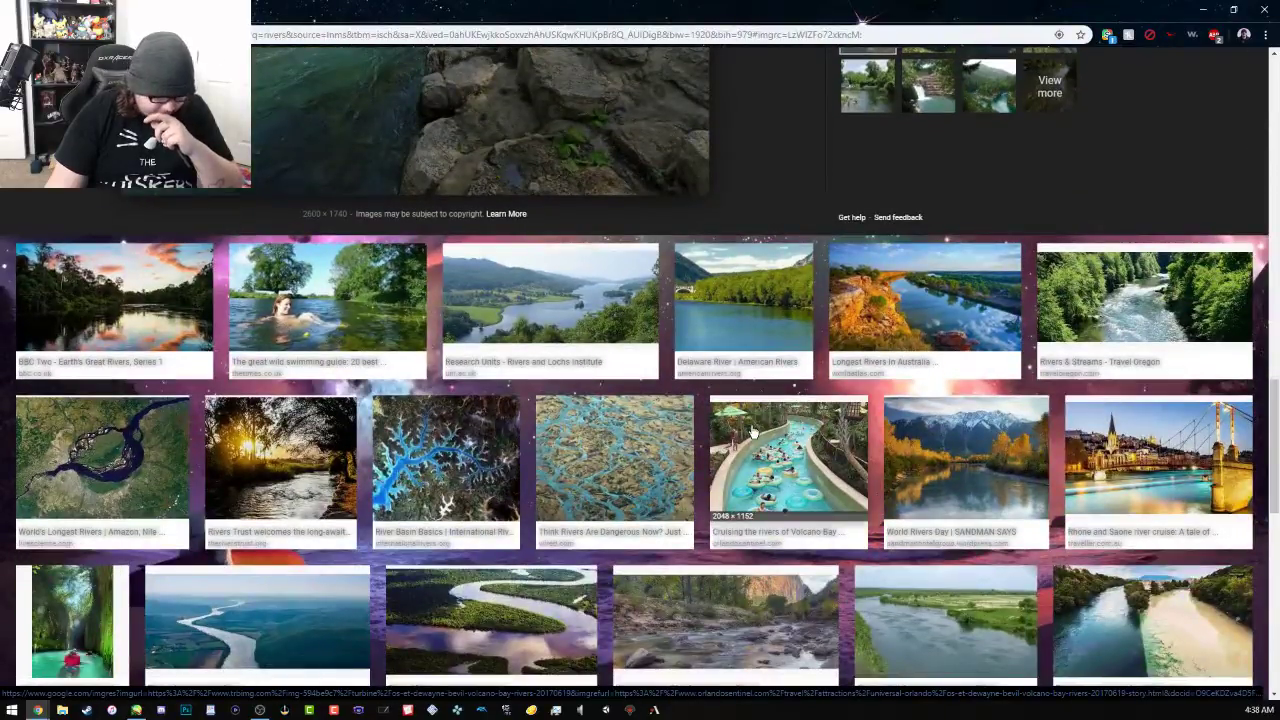
pyautogui.scroll(-3, 390, 498)
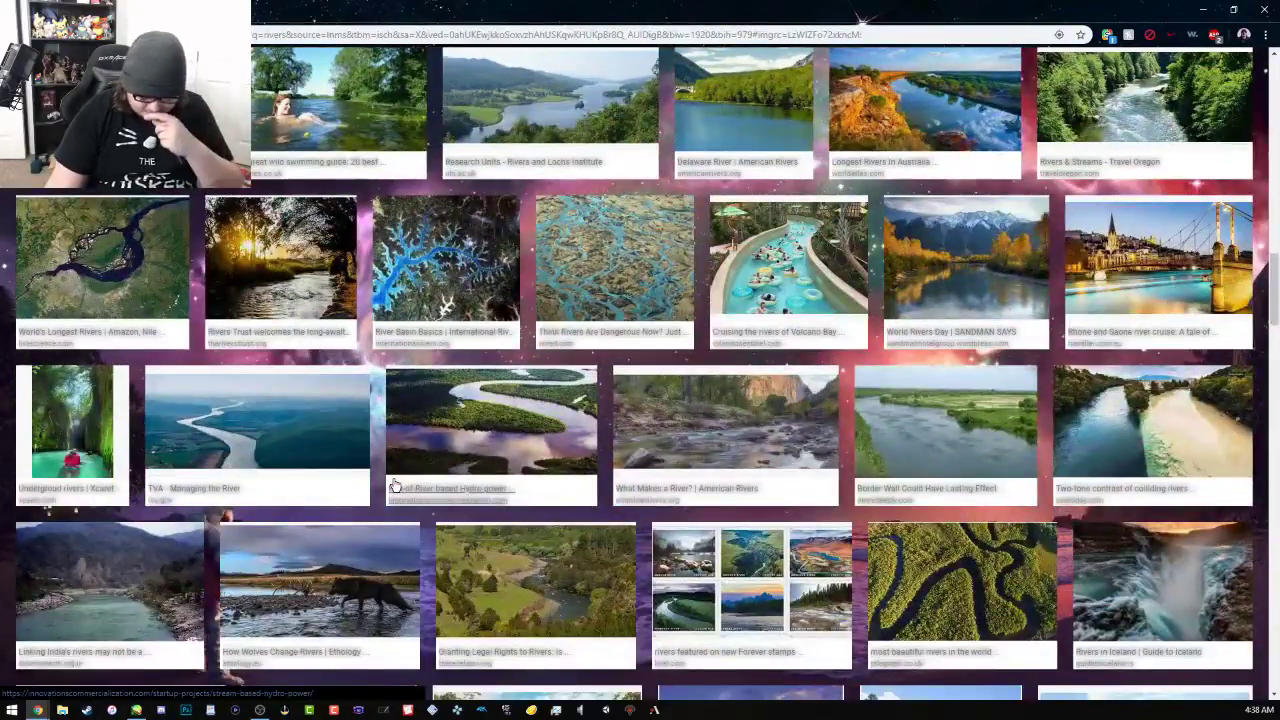
pyautogui.scroll(-3, 395, 482)
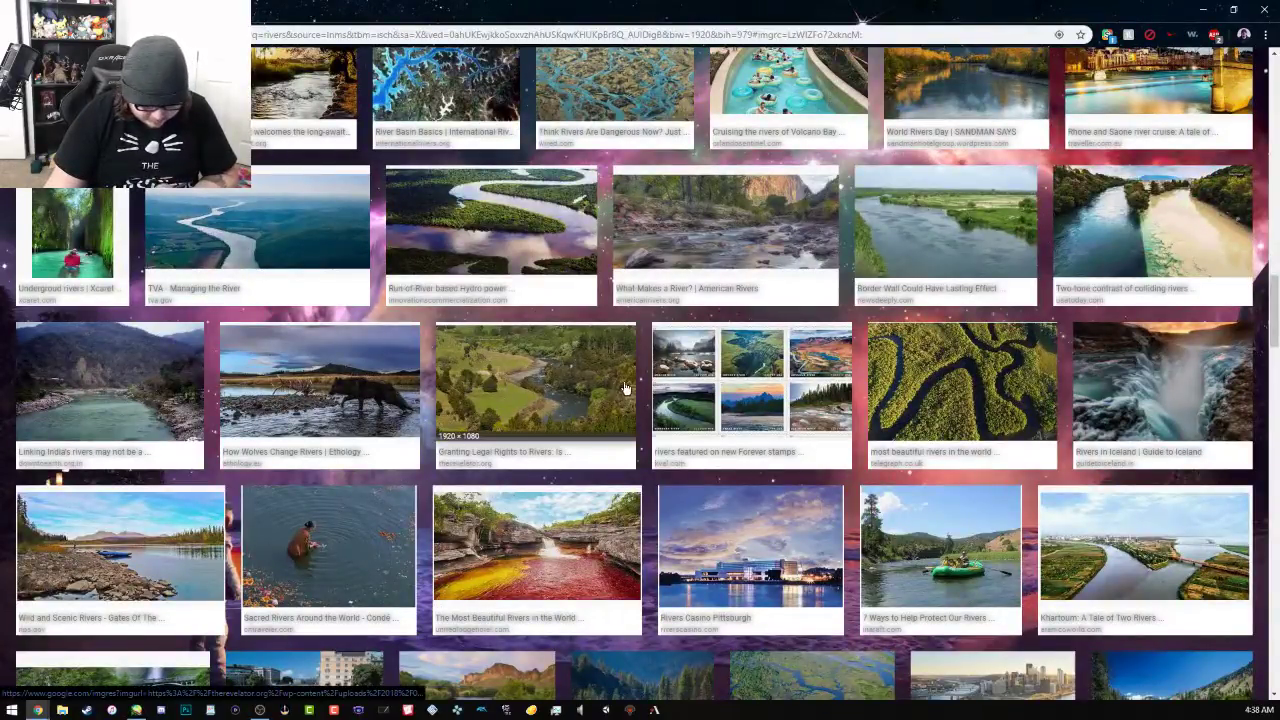
pyautogui.scroll(-3, 648, 390)
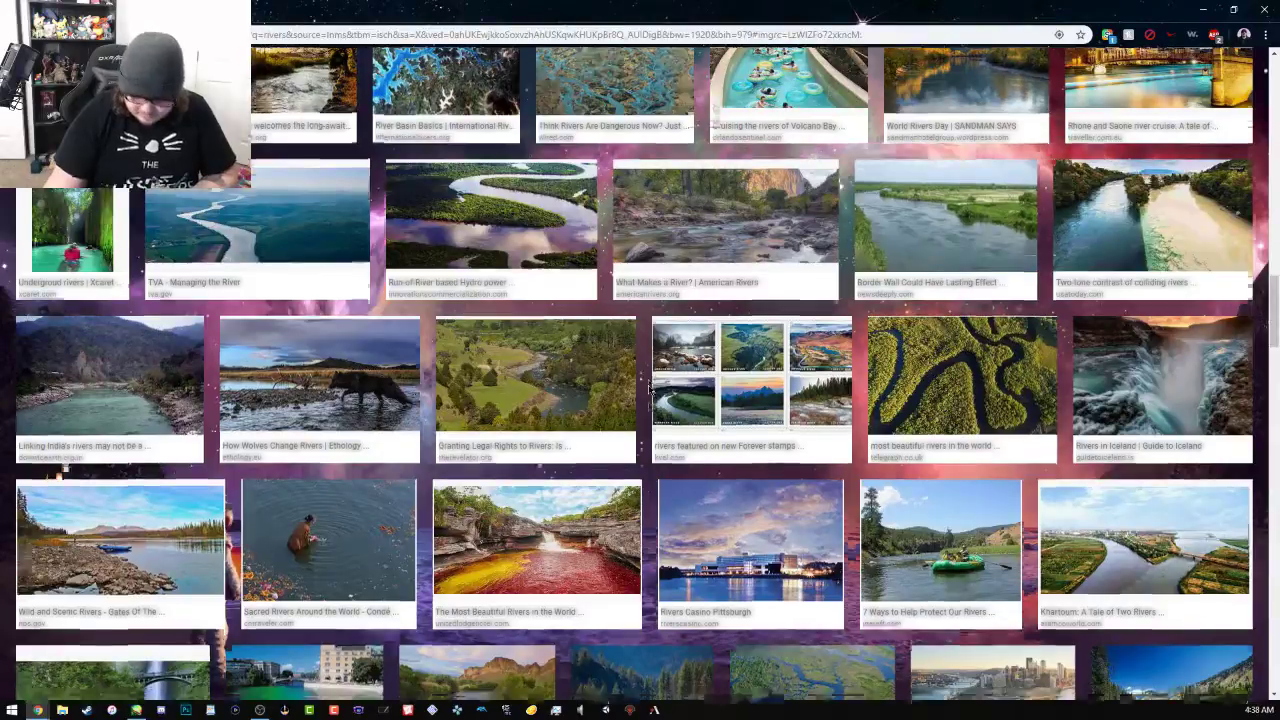
pyautogui.scroll(-3, 648, 390)
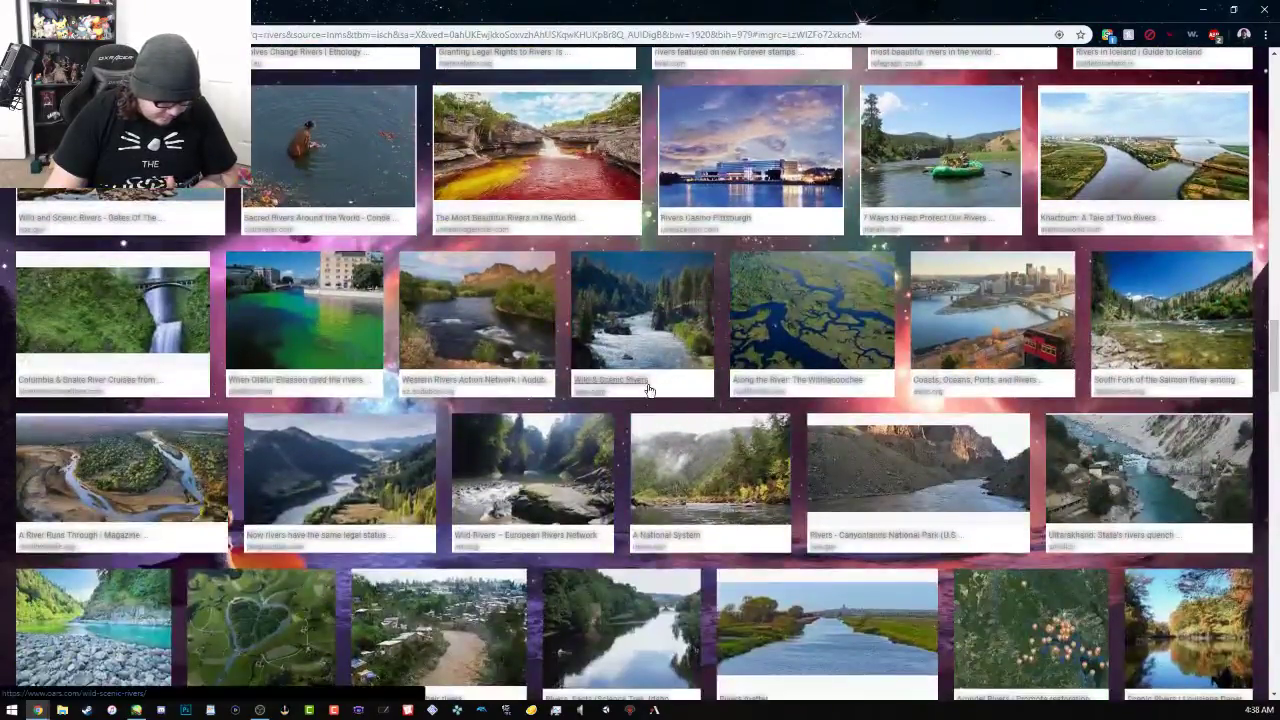
pyautogui.scroll(-1, 648, 390)
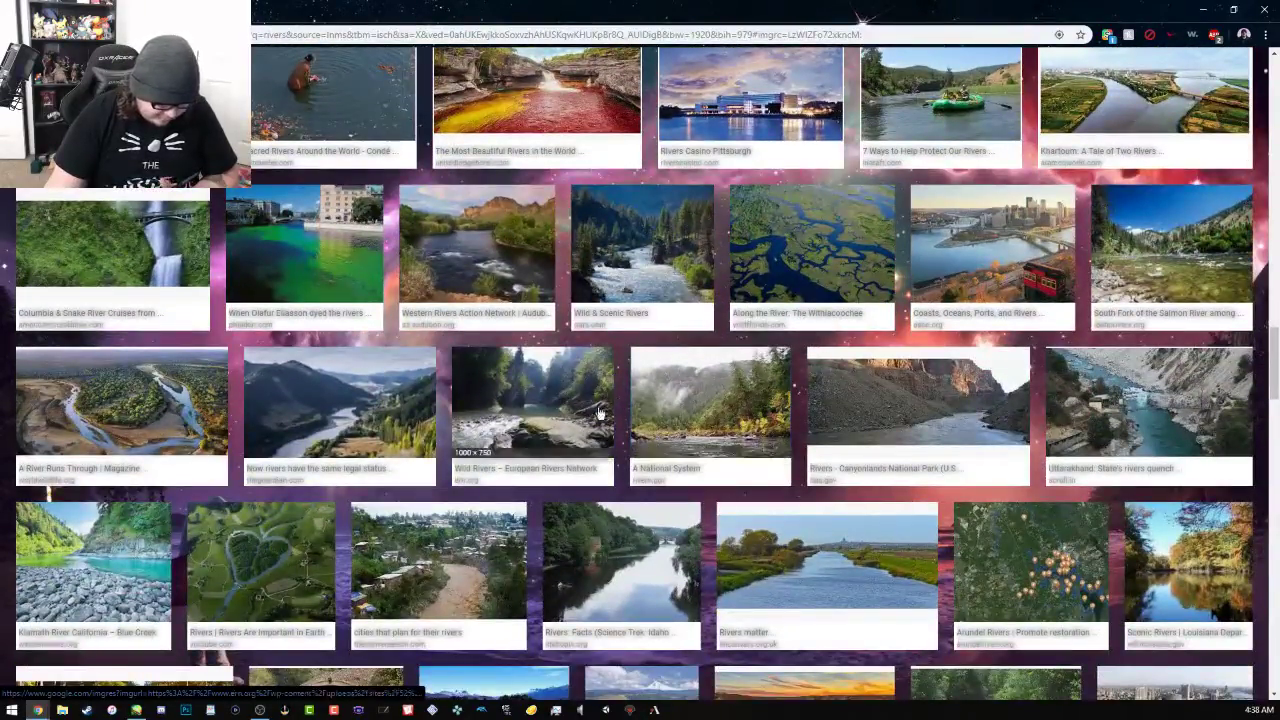
pyautogui.click(70, 566)
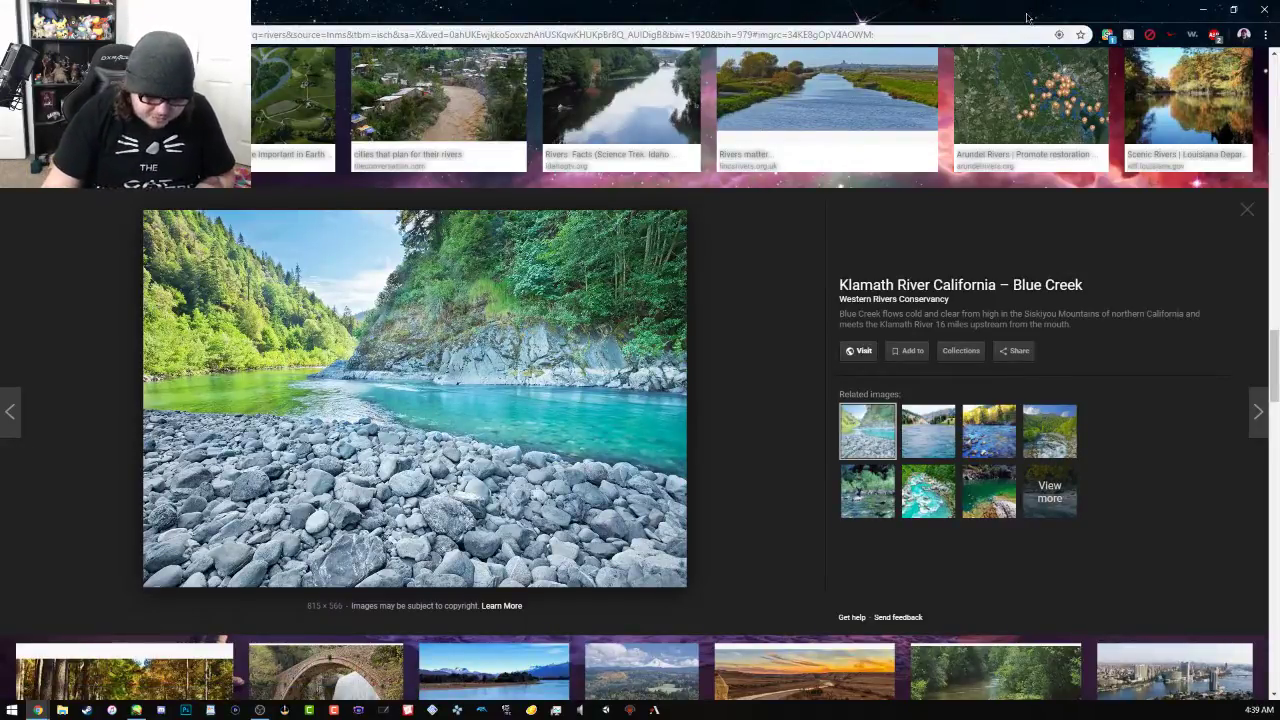
# Switch back to PaintTool SAI and compare the ram-headed figure illustration with the painted Layer 4 shown and hidden
pyautogui.hotkey('alt', 'Tab')
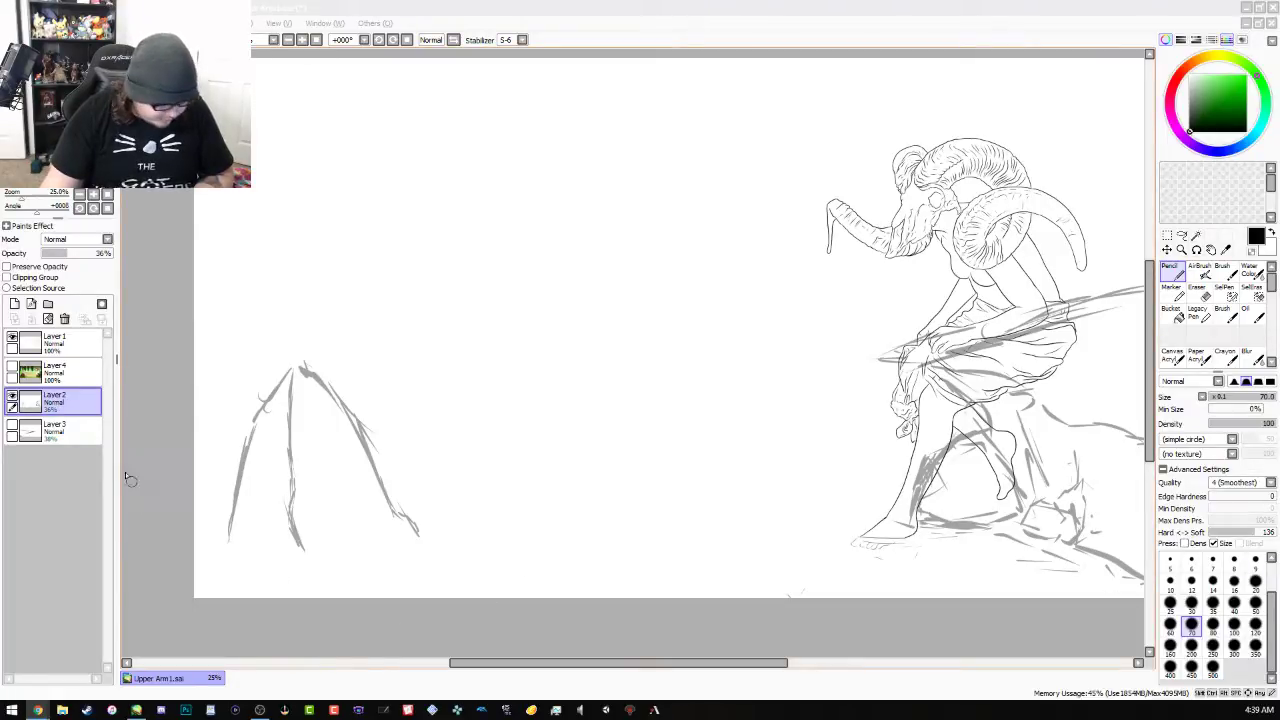
pyautogui.click(12, 368)
pyautogui.click(12, 368)
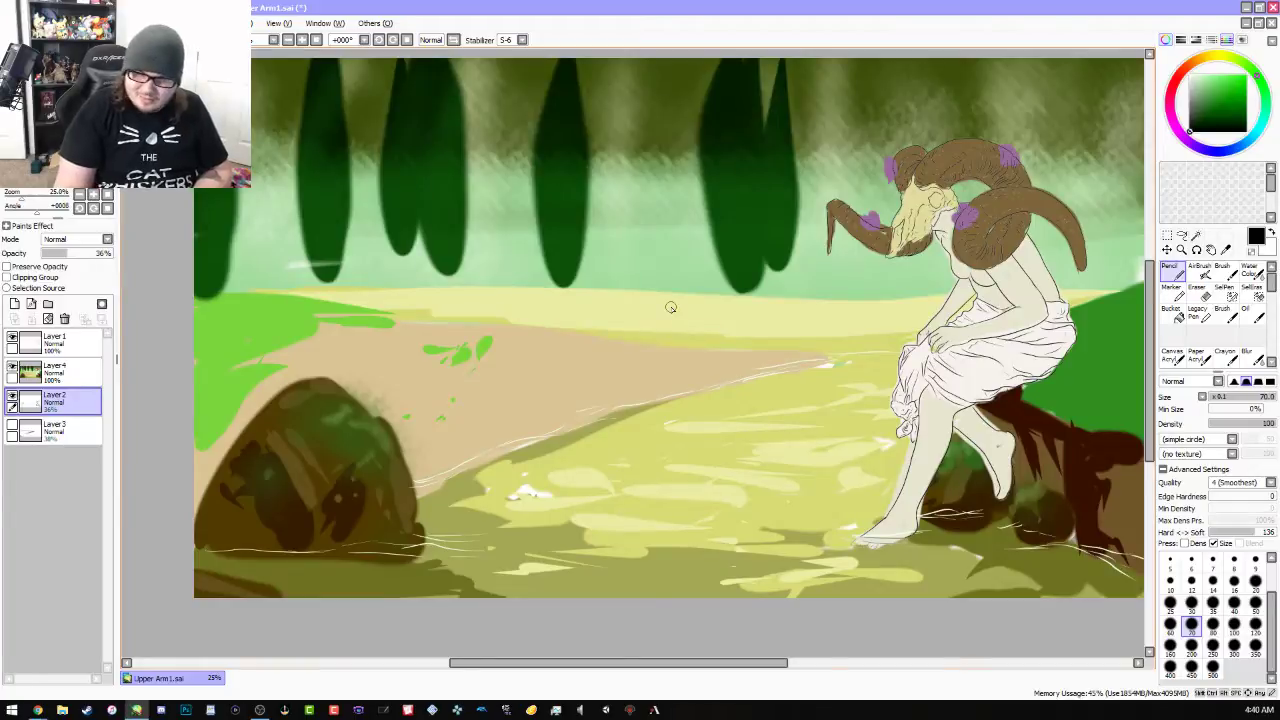
pyautogui.click(12, 368)
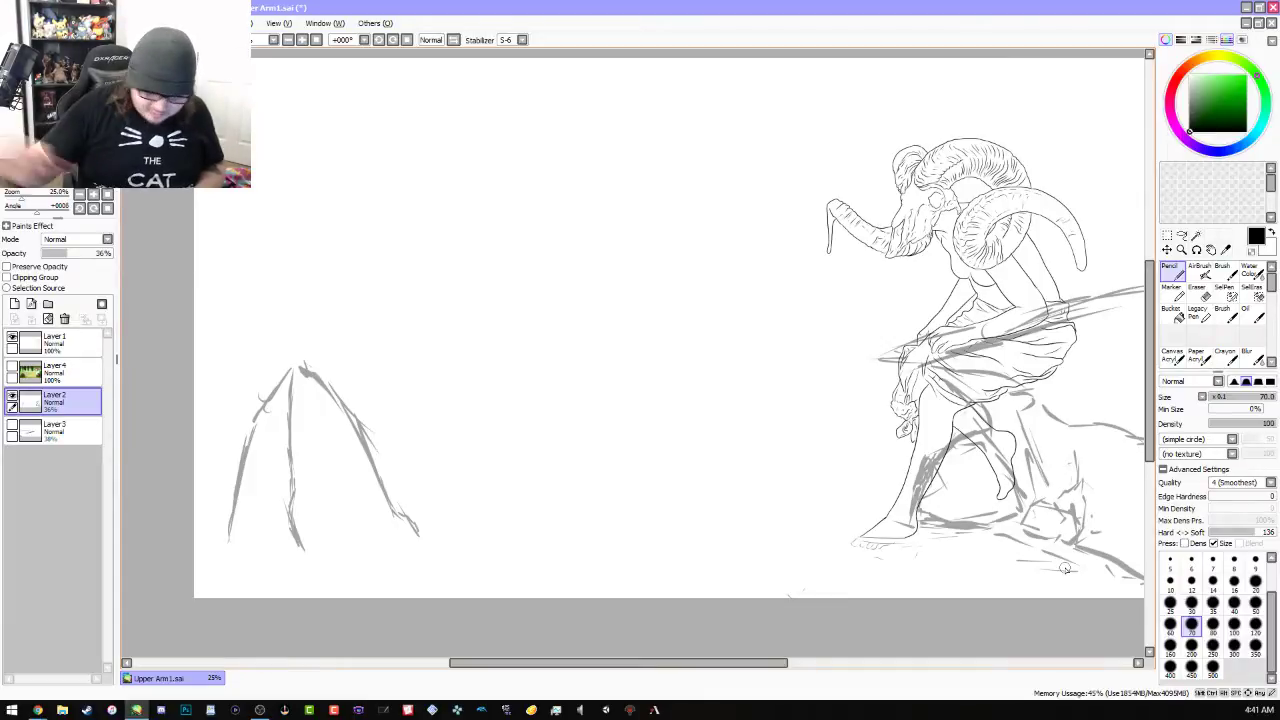
# Set the stabilizer to S-7 and sketch ground lines beneath the peaked shape and a shoreline extending from its right corner toward the figure
pyautogui.click(521, 40)
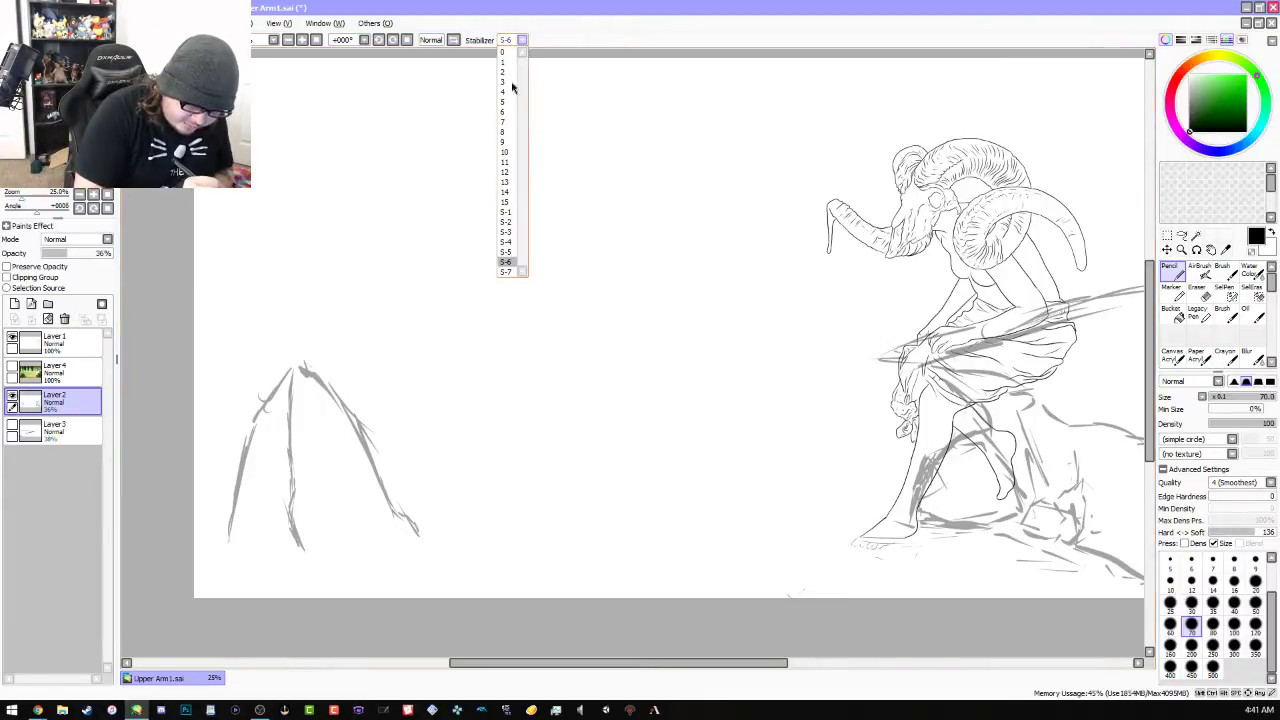
pyautogui.click(506, 272)
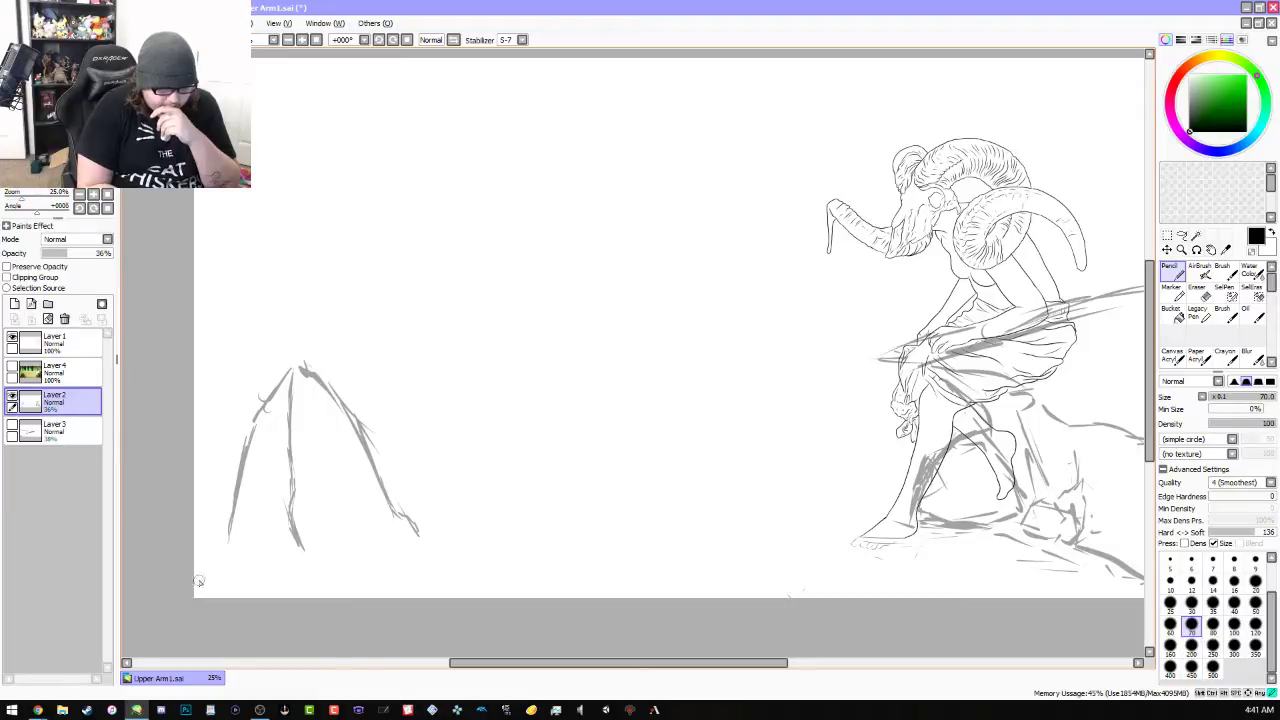
pyautogui.moveTo(199, 579); pyautogui.dragTo(303, 547)
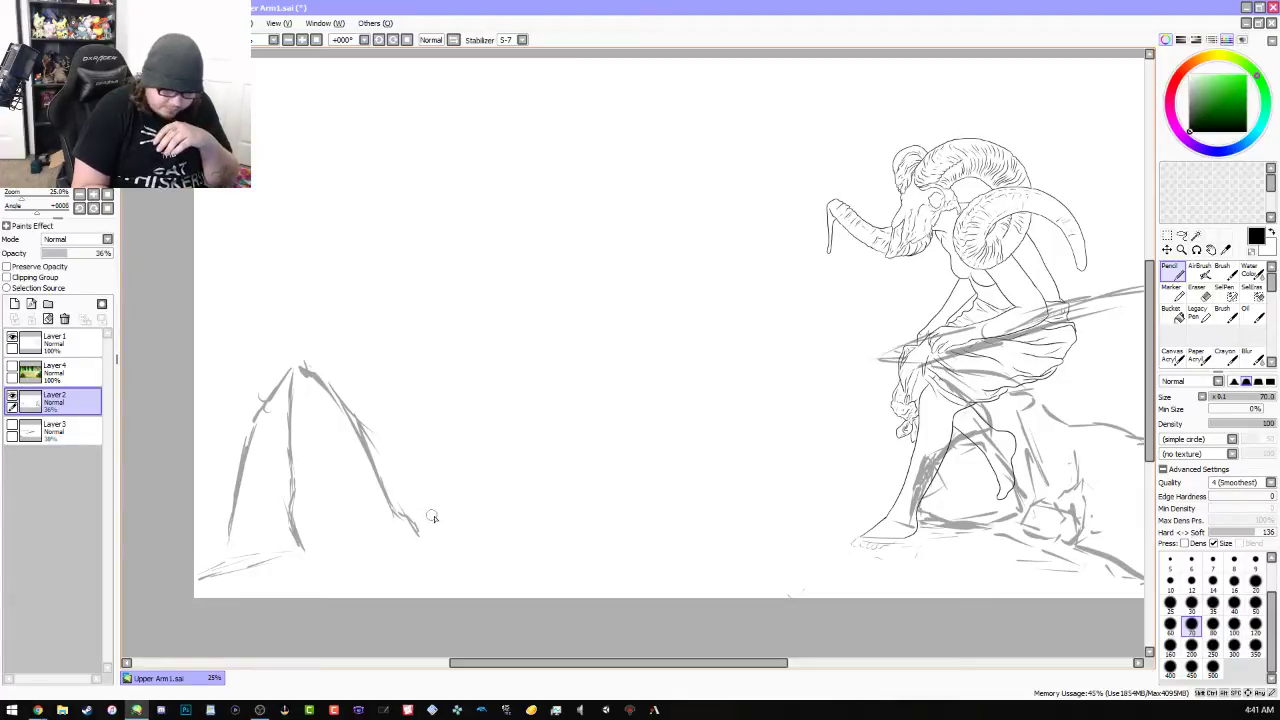
pyautogui.moveTo(401, 515); pyautogui.dragTo(572, 496)
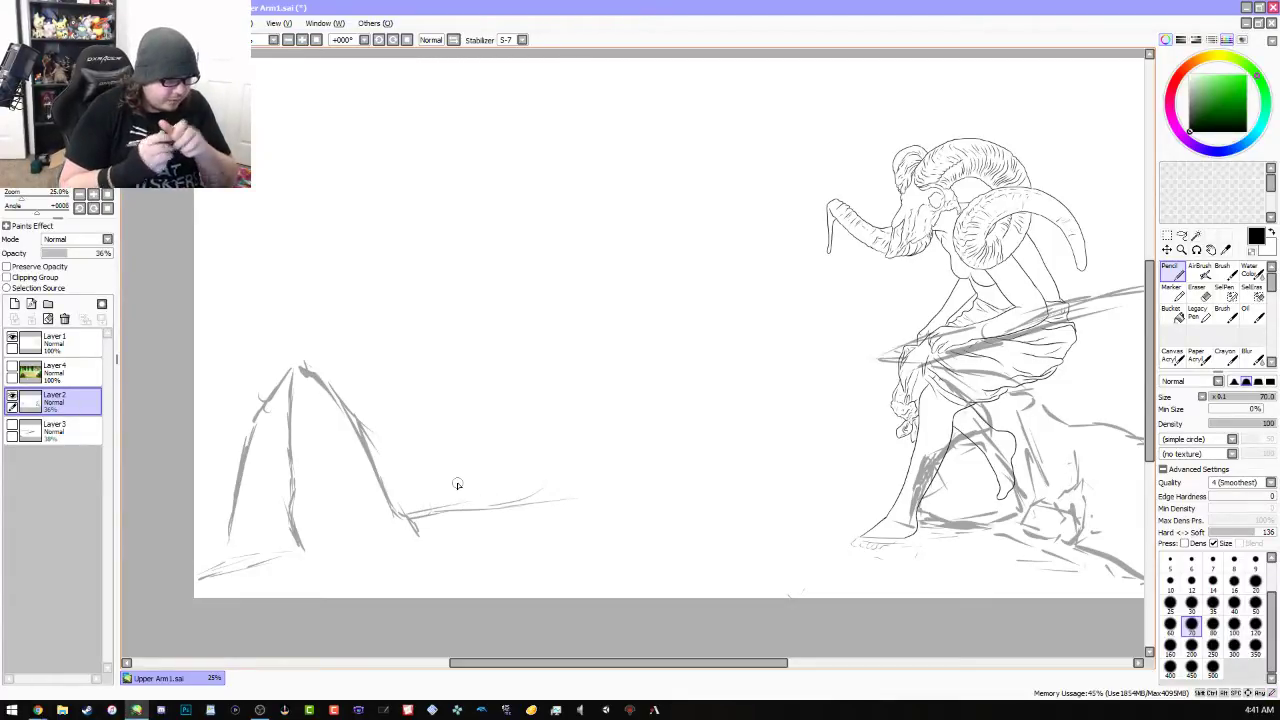
pyautogui.moveTo(498, 506); pyautogui.dragTo(646, 490)
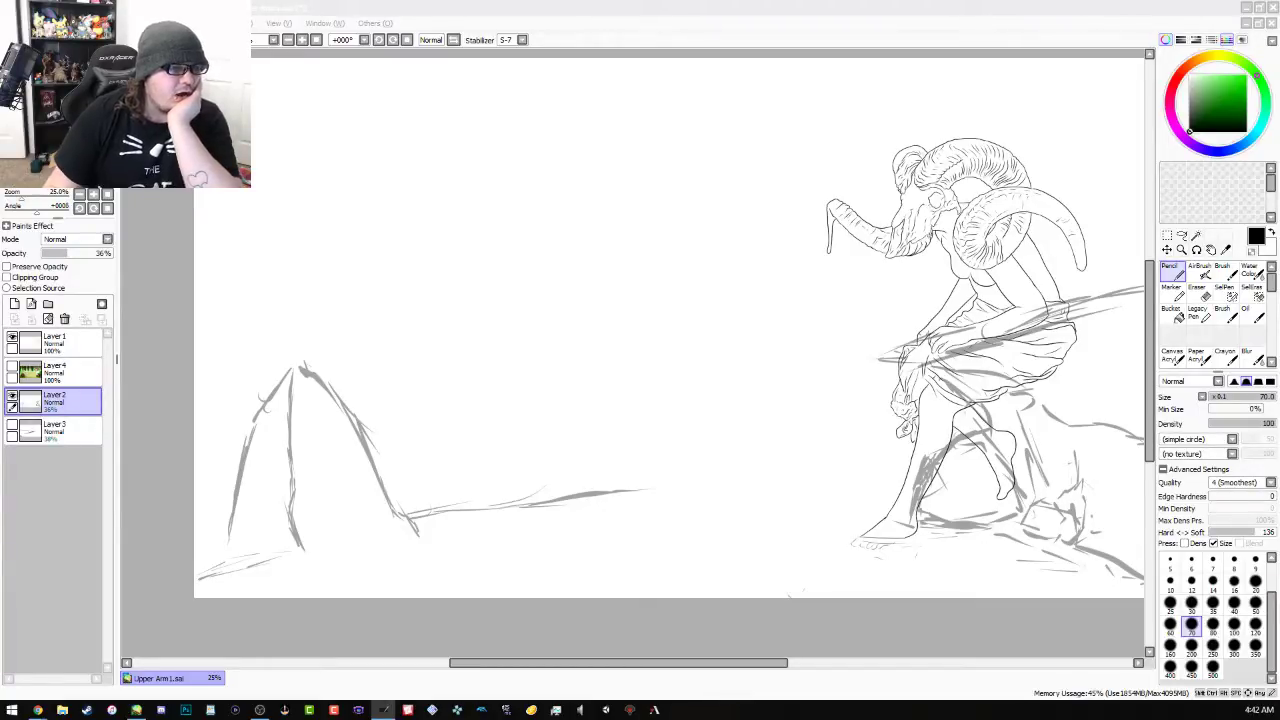
# Undo the latest shoreline strokes and redraw the shoreline with a pointed inlet, continuing it up to the figure's lowered hand
pyautogui.hotkey('alt', 'Tab')
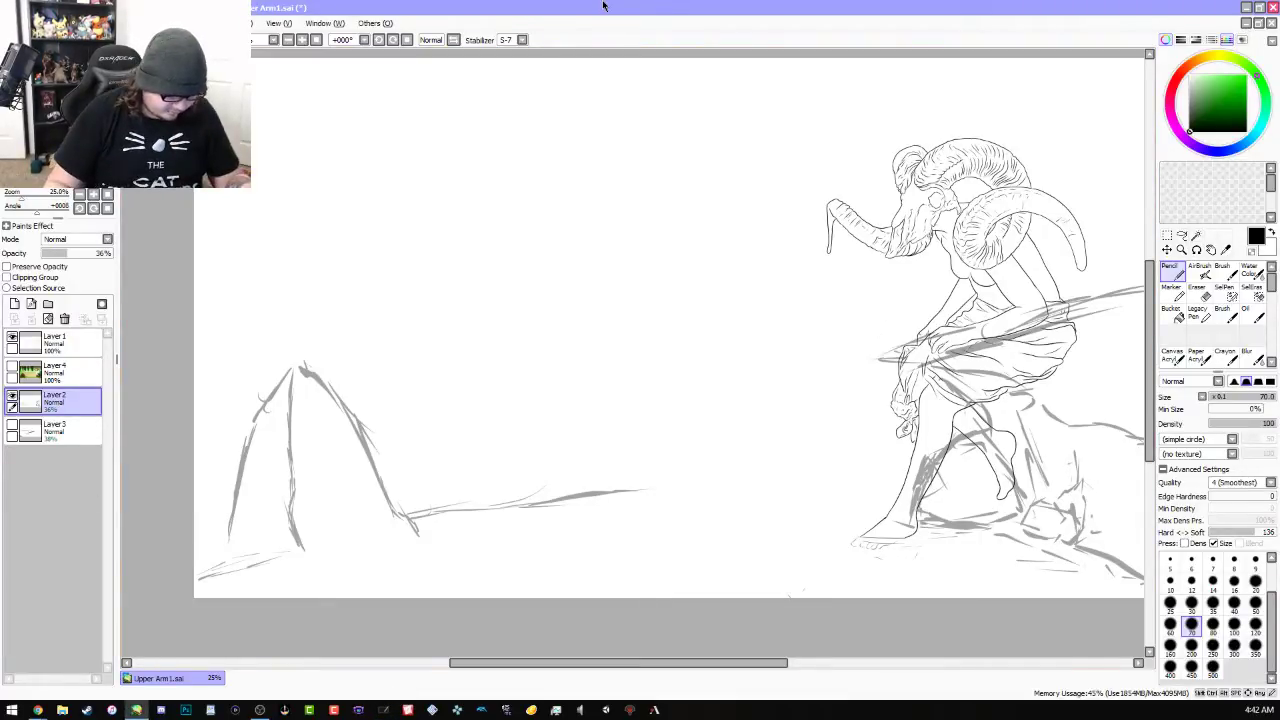
pyautogui.hotkey('ctrl', 'z')
pyautogui.hotkey('ctrl', 'z')
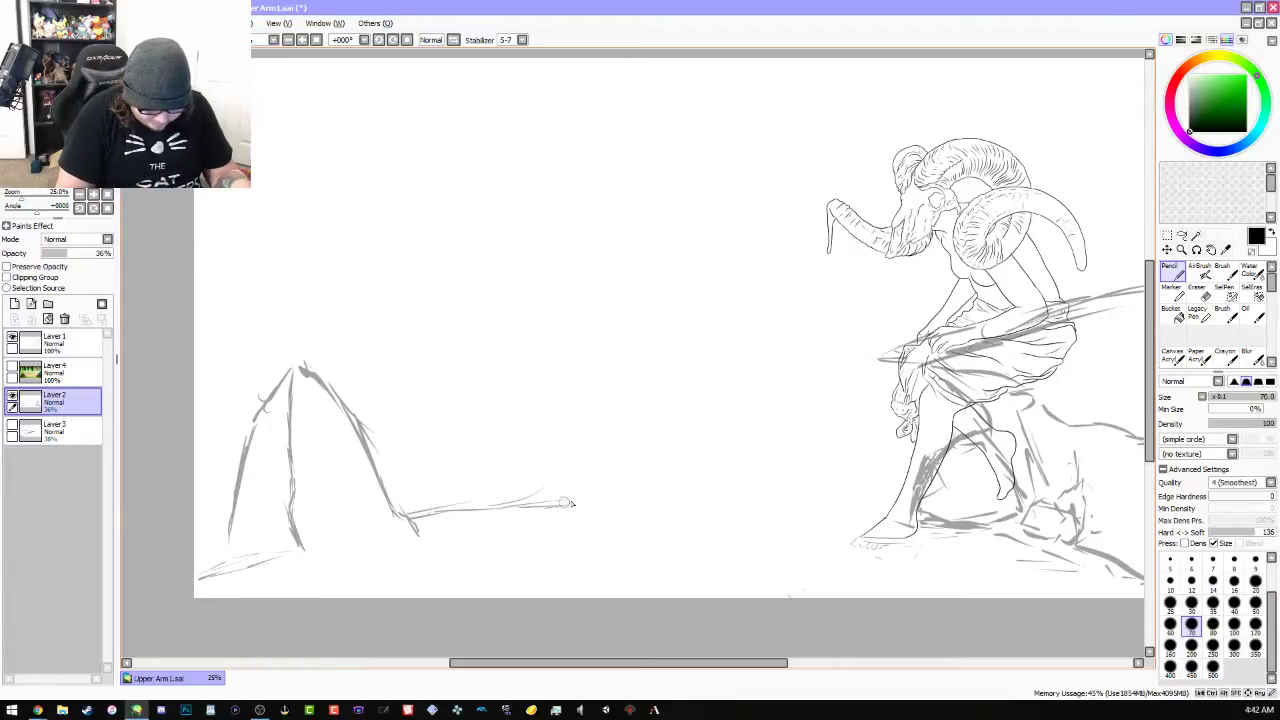
pyautogui.moveTo(566, 502)
pyautogui.mouseDown()
pyautogui.moveTo(729, 487)
pyautogui.moveTo(654, 465)
pyautogui.moveTo(712, 480)
pyautogui.moveTo(670, 463)
pyautogui.moveTo(761, 456)
pyautogui.moveTo(896, 416)
pyautogui.mouseUp()
pyautogui.moveTo(812, 438); pyautogui.dragTo(753, 448)
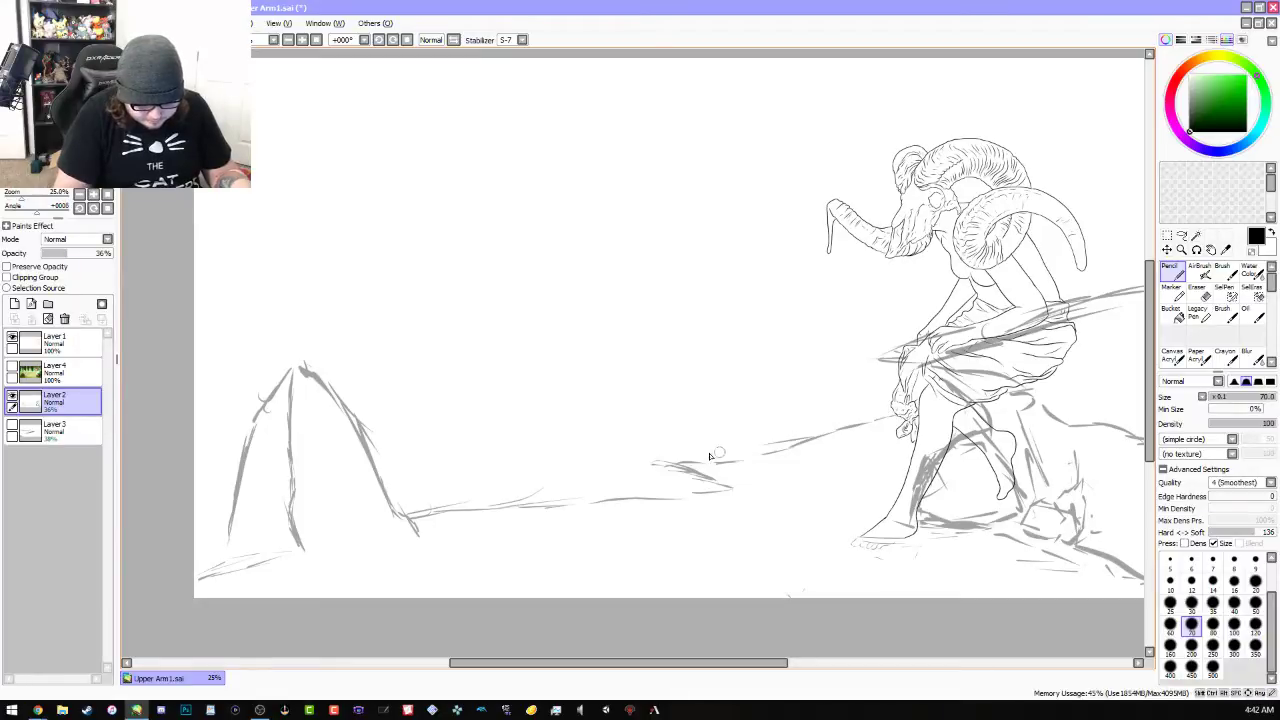
pyautogui.moveTo(831, 430); pyautogui.dragTo(760, 447)
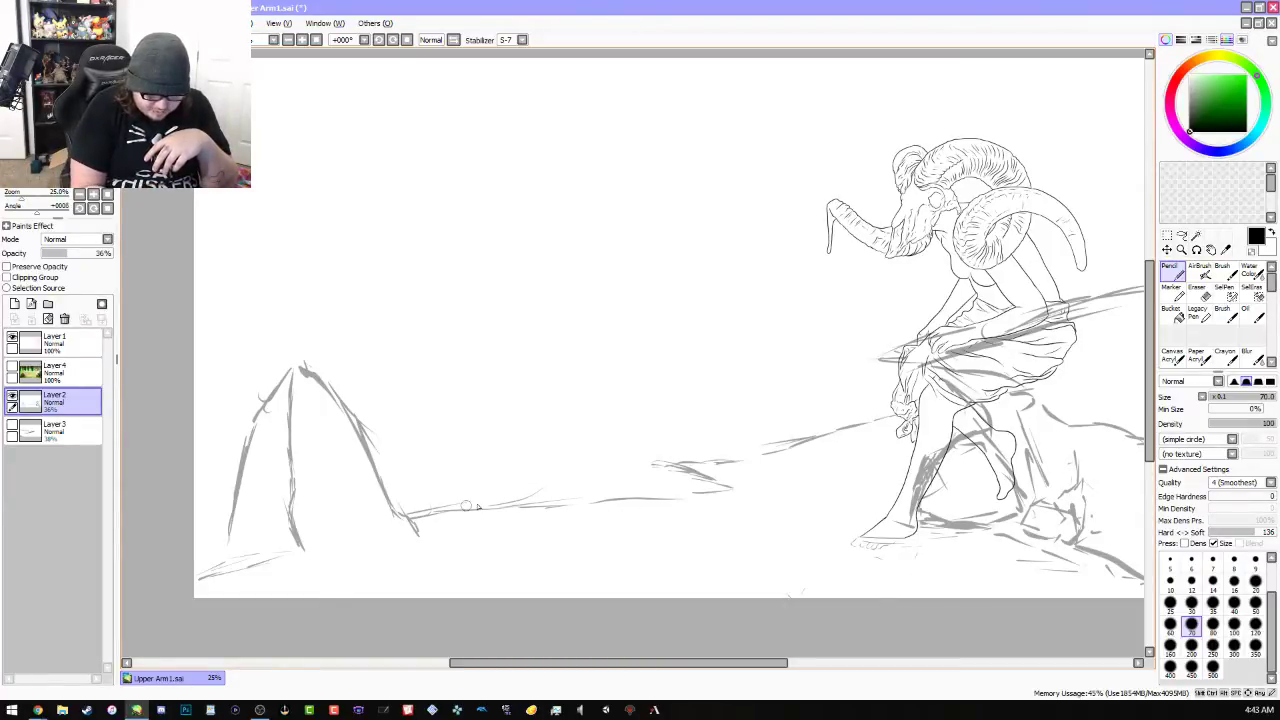
# Sketch a long horizon line from the figure's lowered hand across the background, passing behind the peaked shape to the canvas edge
pyautogui.click(378, 40)
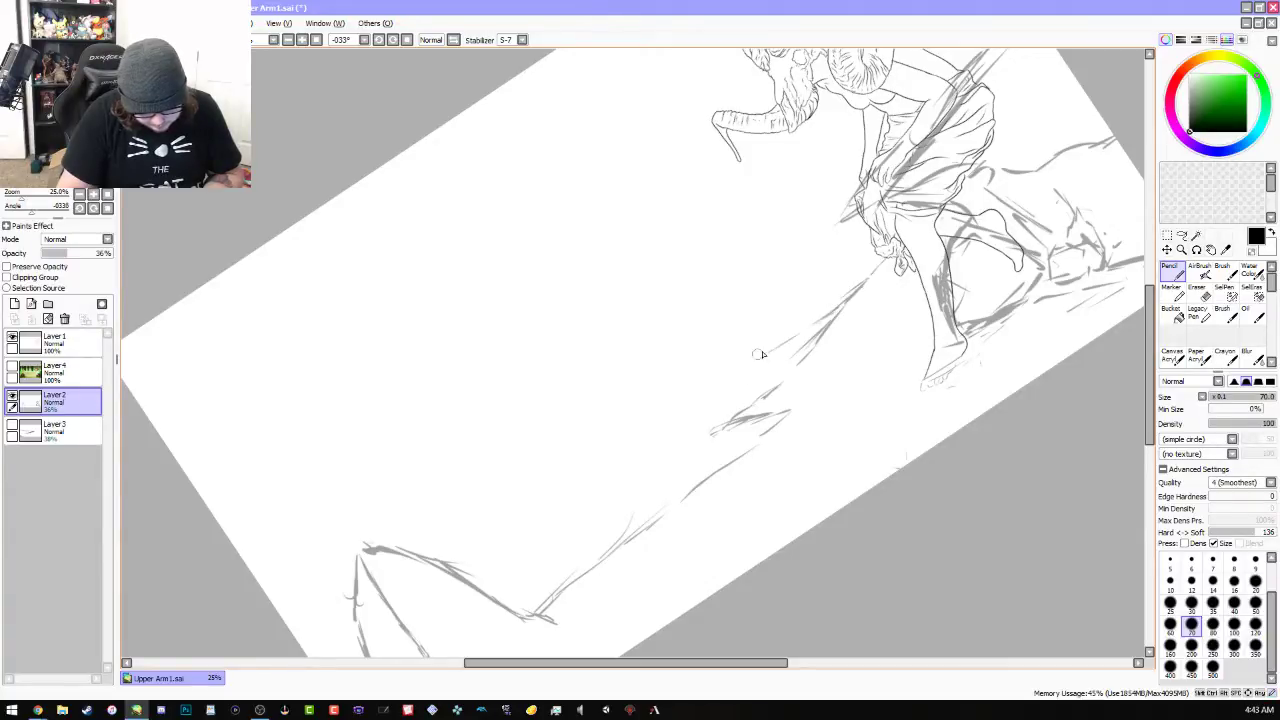
pyautogui.moveTo(785, 342); pyautogui.dragTo(737, 371)
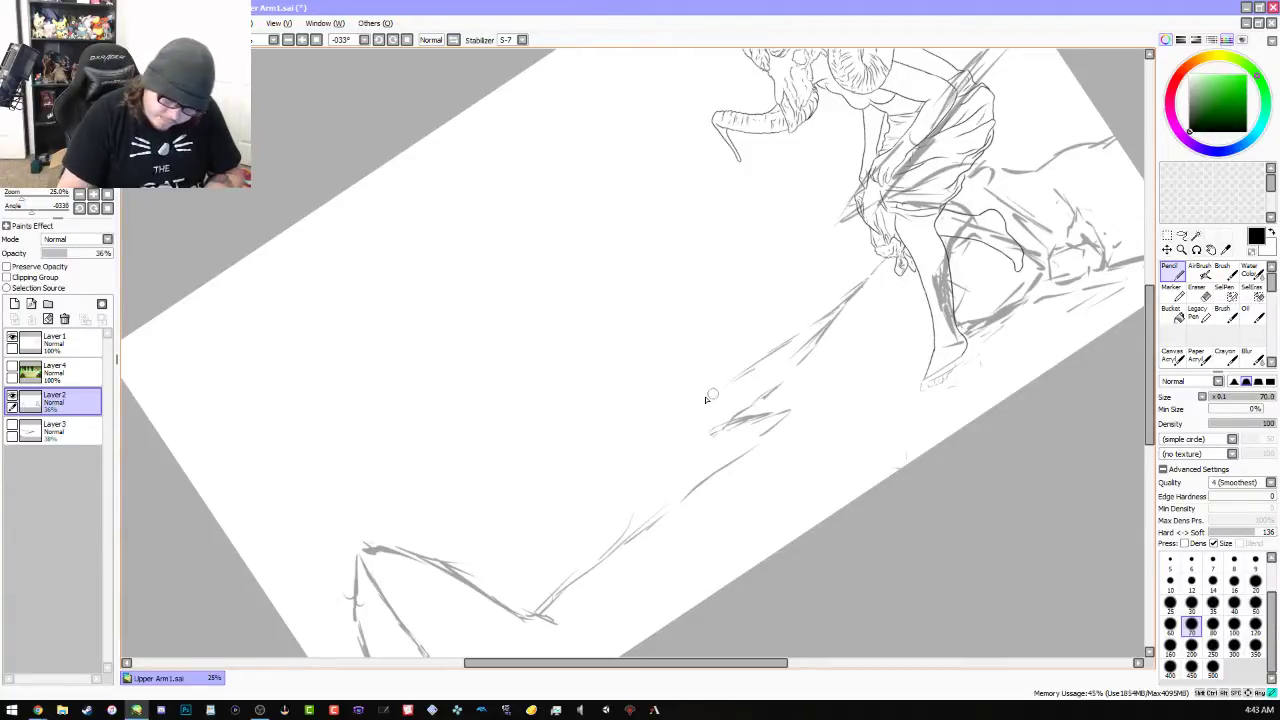
pyautogui.moveTo(672, 418); pyautogui.dragTo(500, 514)
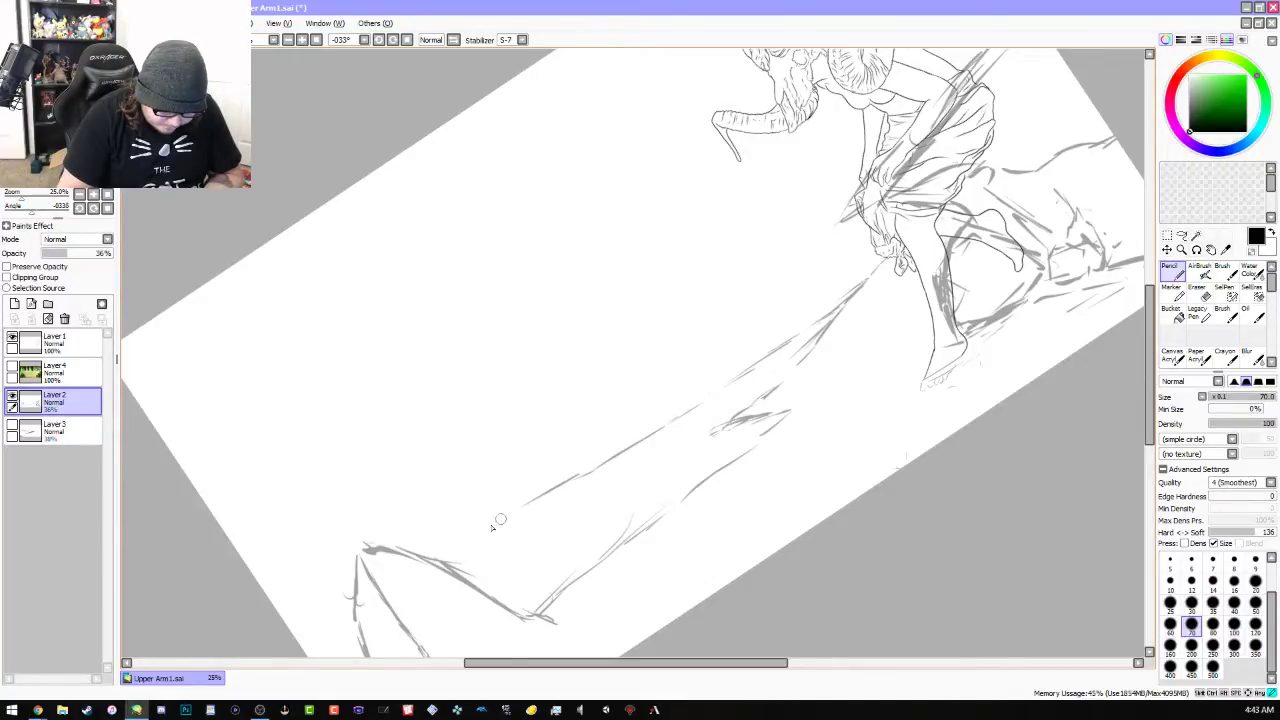
pyautogui.moveTo(437, 546)
pyautogui.mouseDown()
pyautogui.moveTo(535, 494)
pyautogui.moveTo(445, 538)
pyautogui.mouseUp()
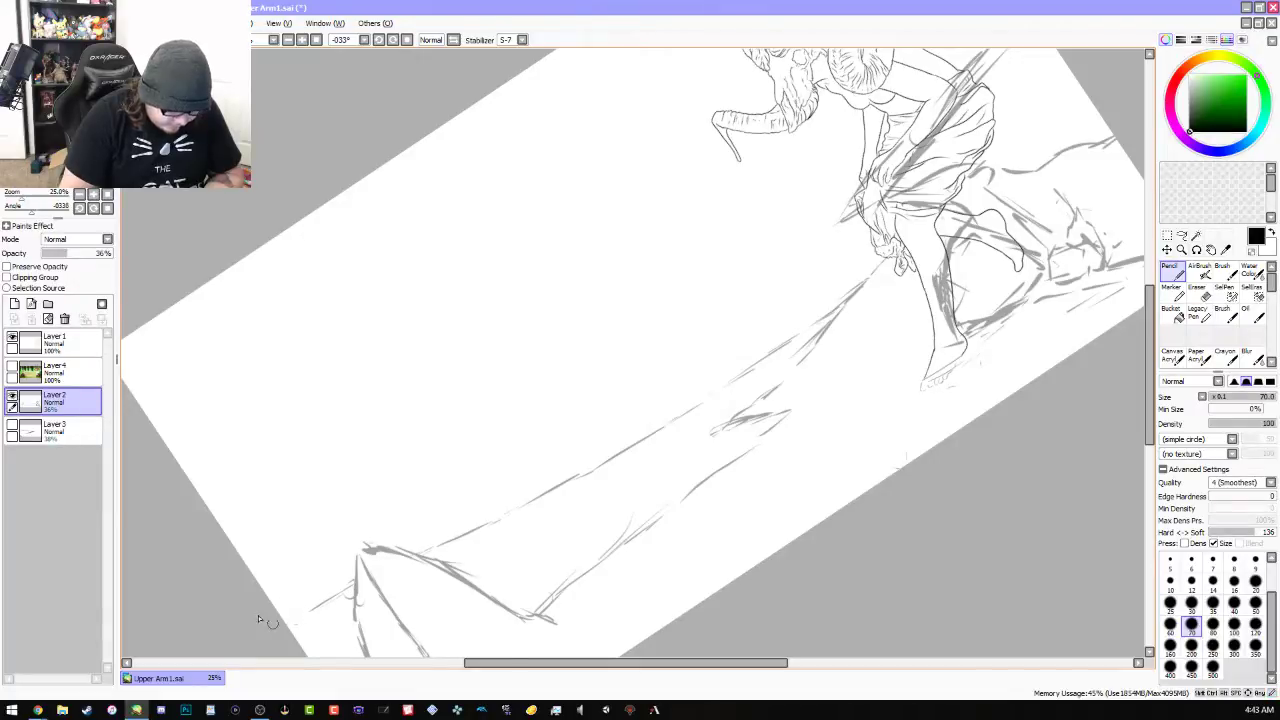
pyautogui.click(364, 40)
pyautogui.click(344, 52)
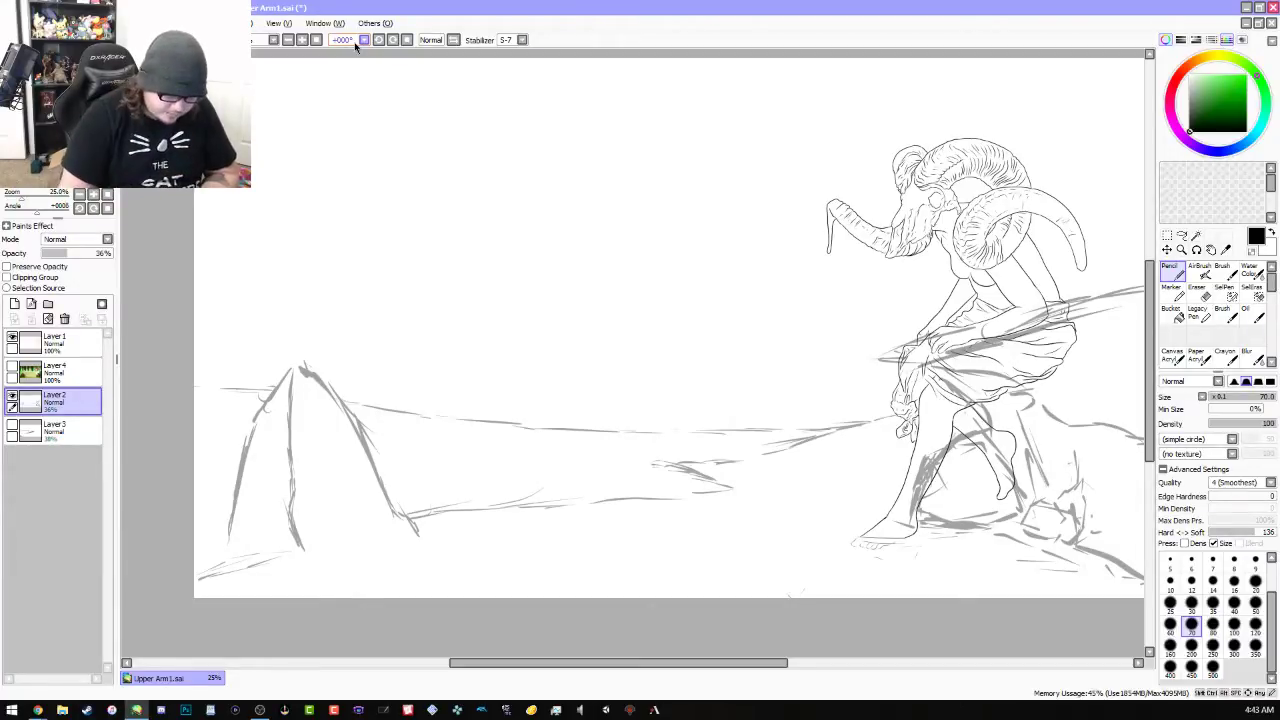
# Erase the horizon line on both sides of the peaked shape and redraw the upper left edge of its peak
pyautogui.press('e')
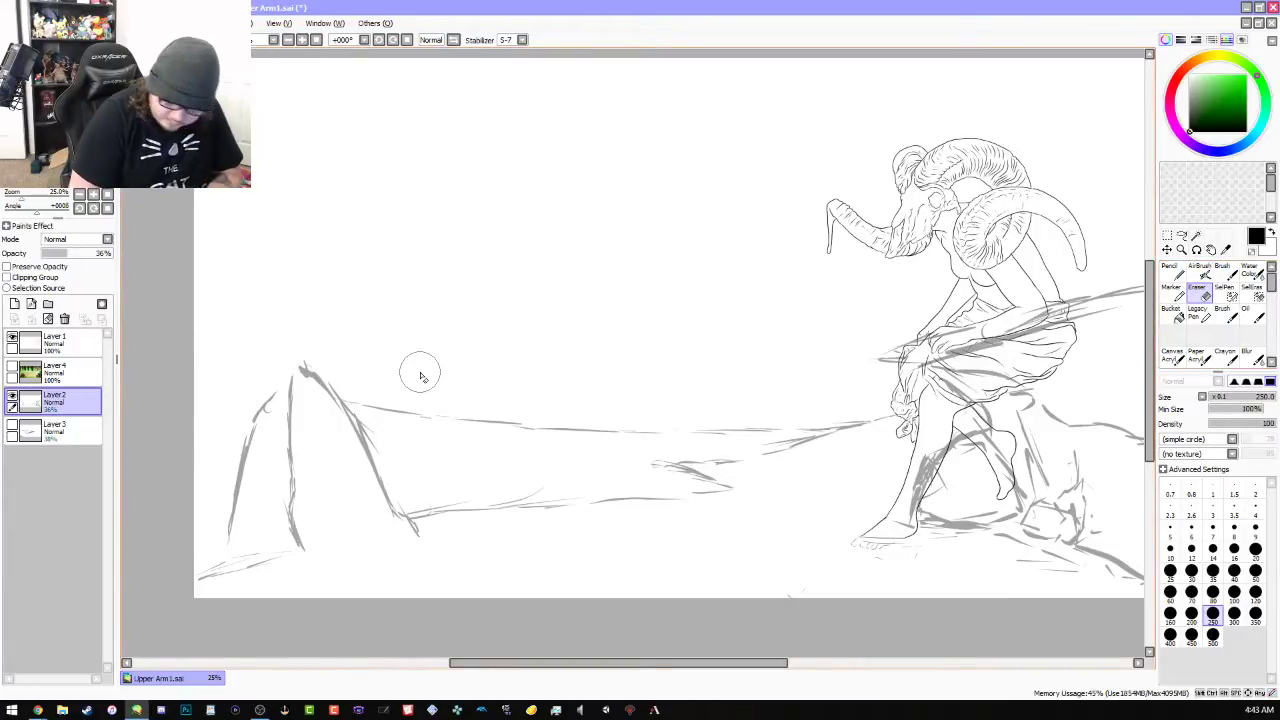
pyautogui.press('n')
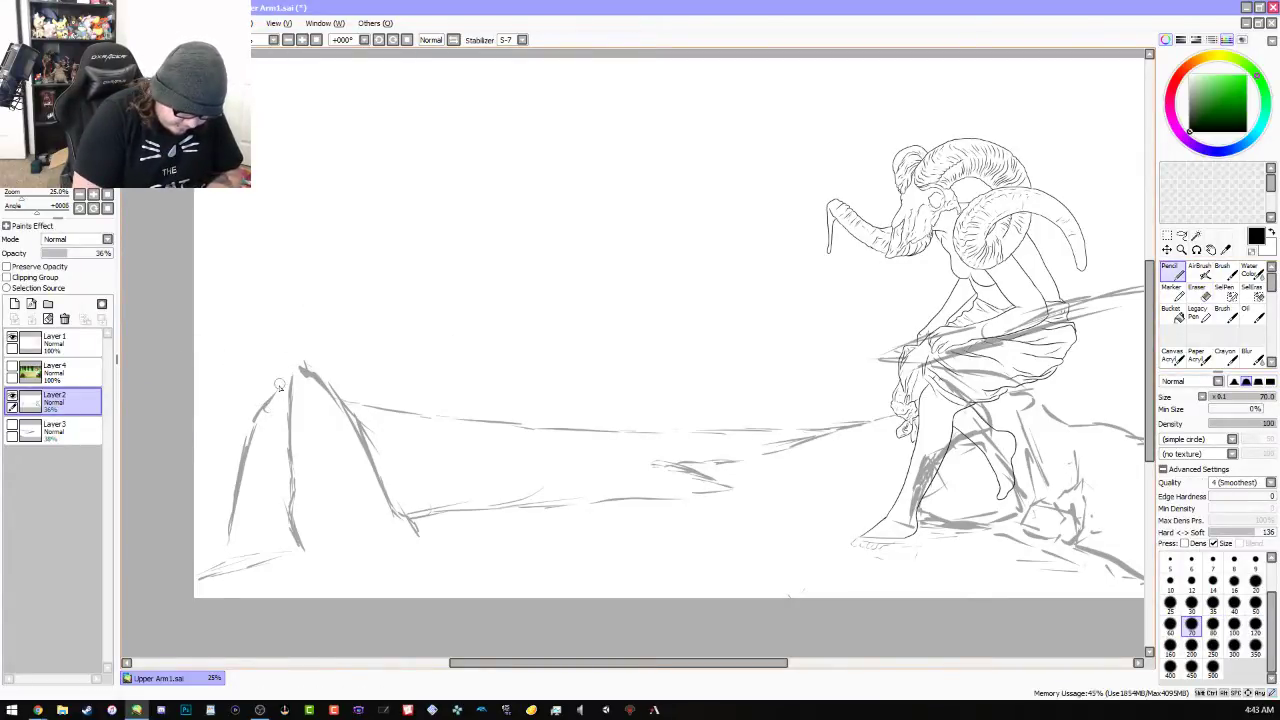
pyautogui.moveTo(266, 400); pyautogui.dragTo(300, 368)
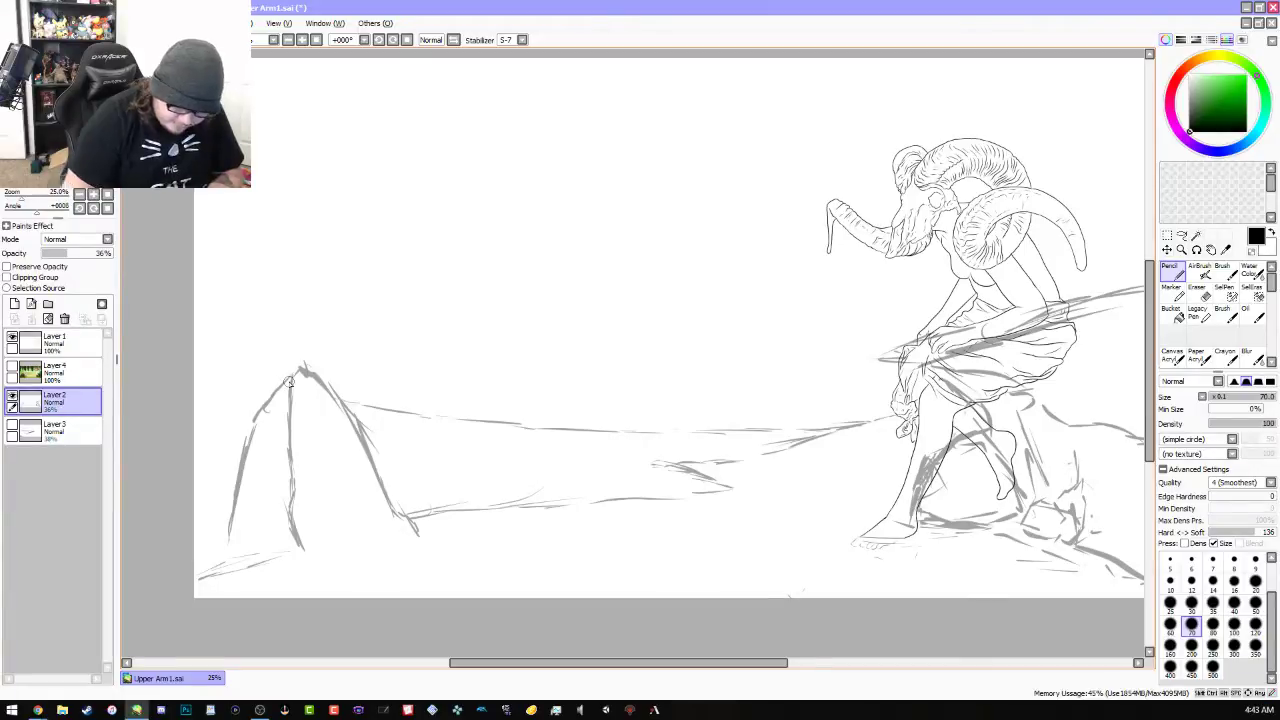
pyautogui.press('e')
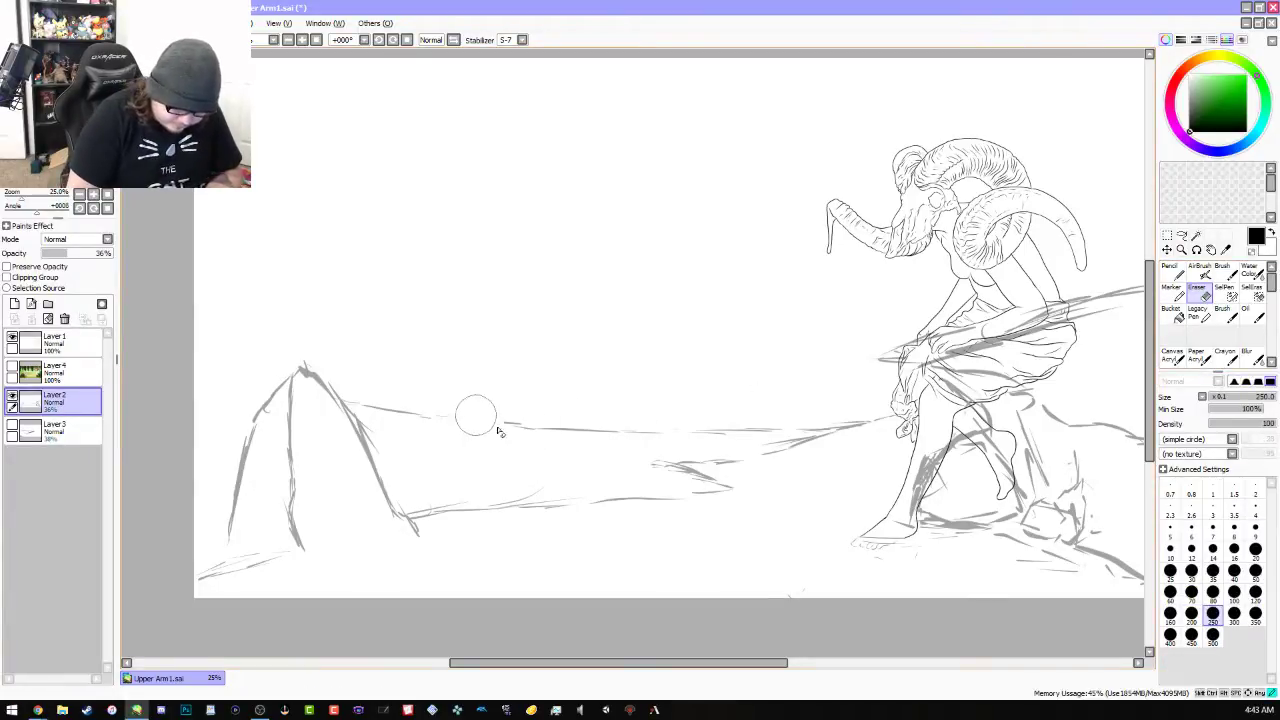
pyautogui.moveTo(497, 430)
pyautogui.mouseDown()
pyautogui.moveTo(390, 412)
pyautogui.moveTo(385, 400)
pyautogui.mouseUp()
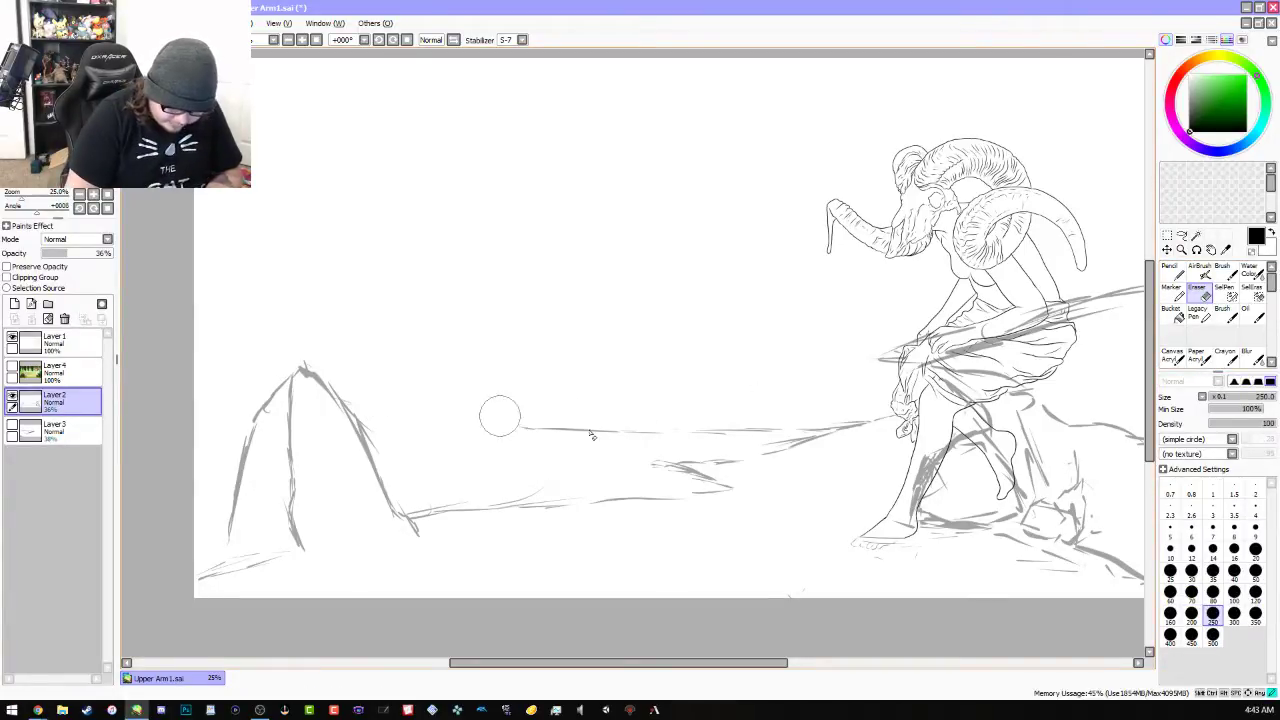
pyautogui.moveTo(500, 416); pyautogui.dragTo(749, 429)
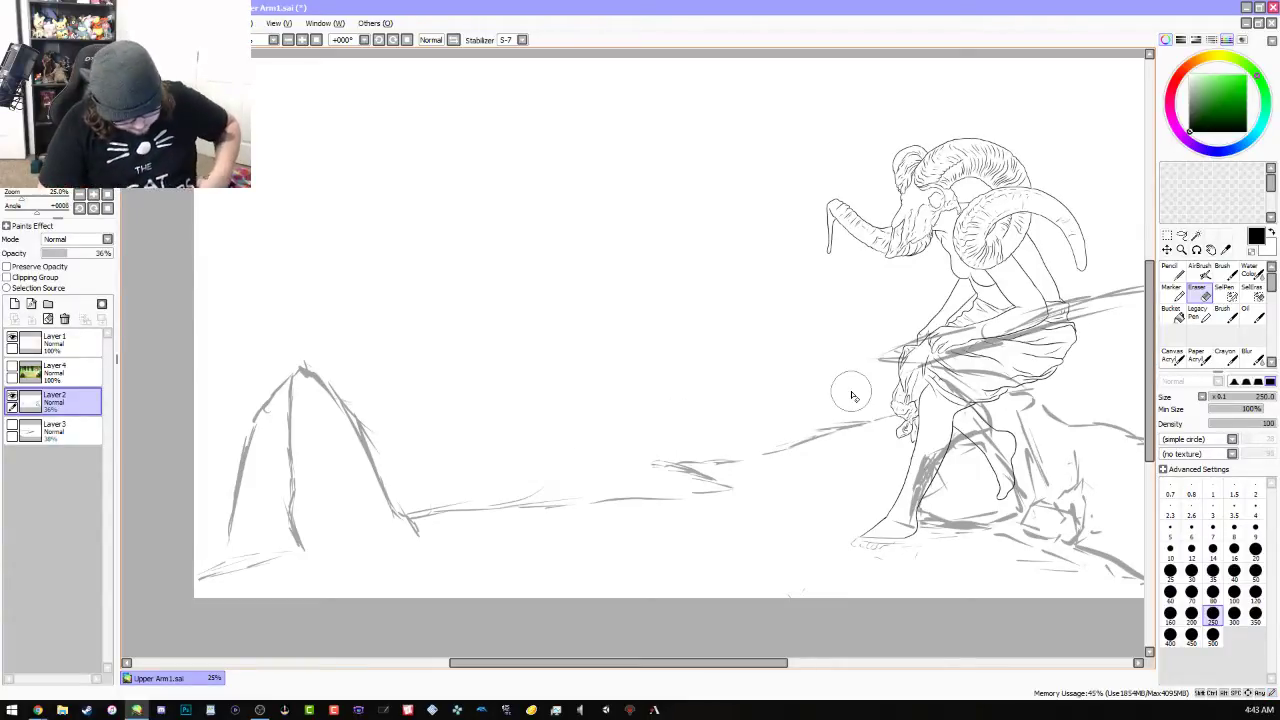
# Erase the end of the shoreline beside the figure's hand and redraw it flatter toward the leg
pyautogui.moveTo(851, 395)
pyautogui.mouseDown()
pyautogui.moveTo(832, 428)
pyautogui.moveTo(878, 425)
pyautogui.mouseUp()
pyautogui.press('n')
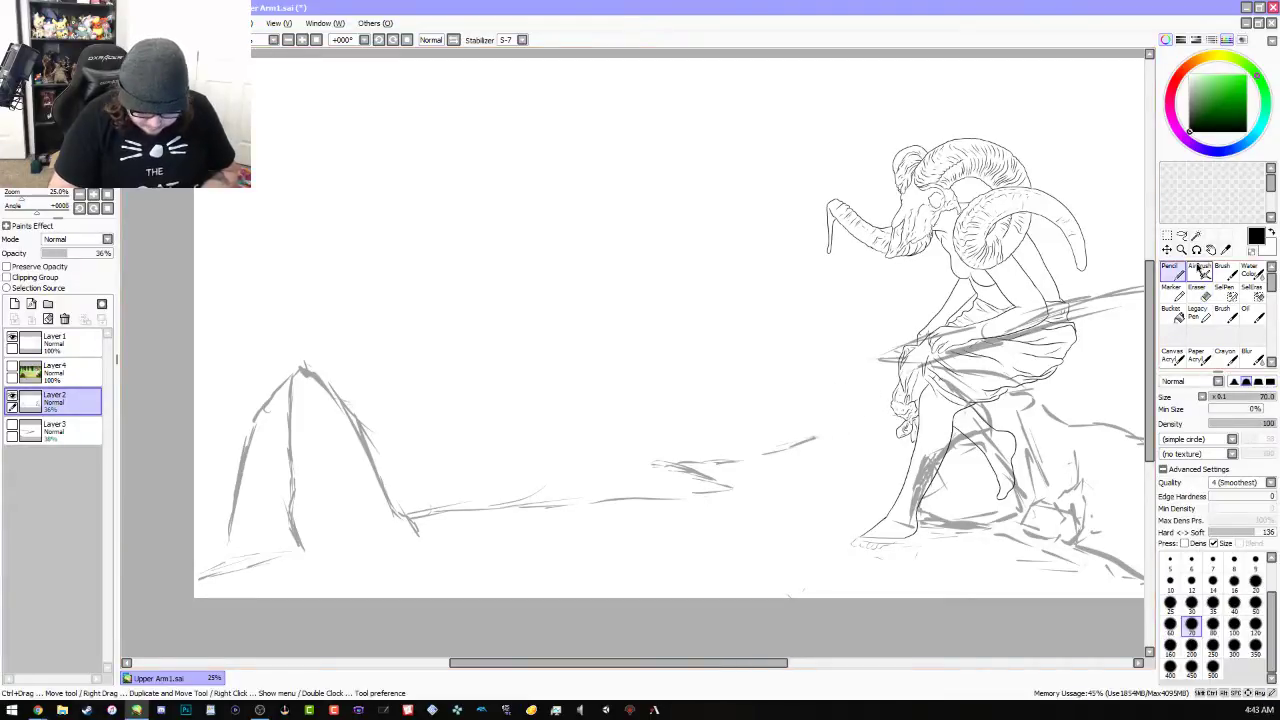
pyautogui.moveTo(785, 443); pyautogui.dragTo(880, 440)
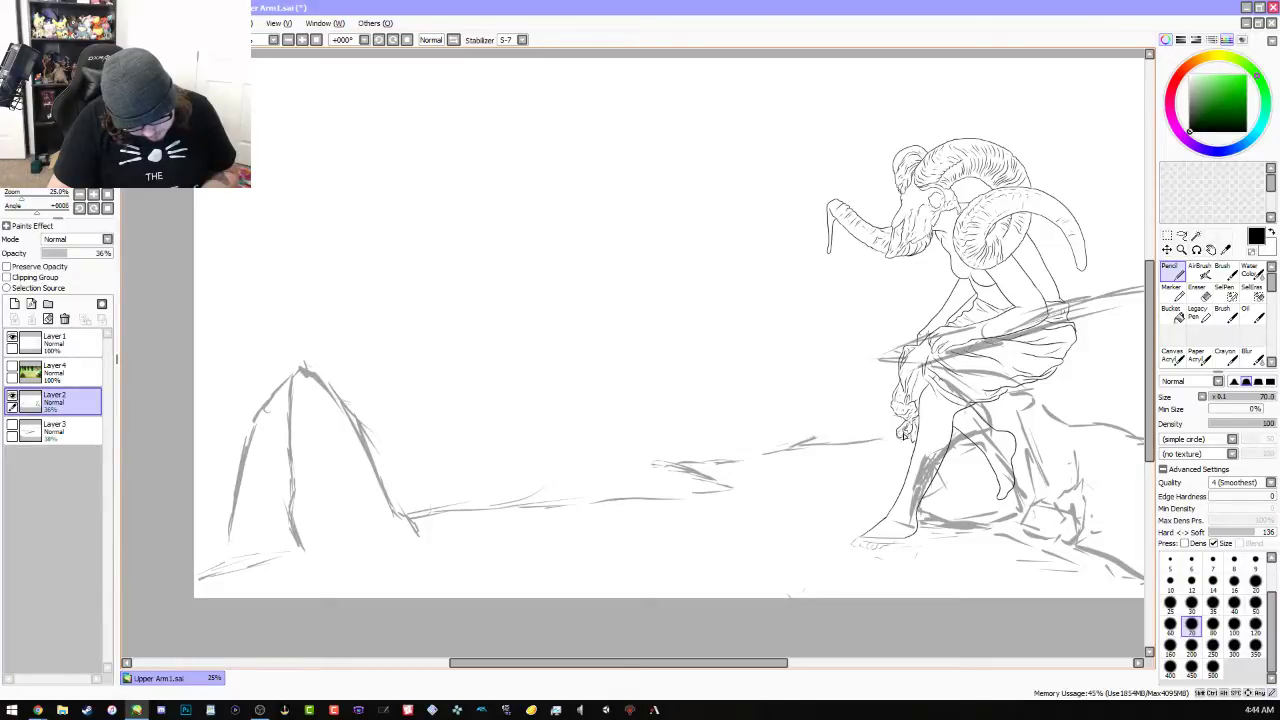
pyautogui.moveTo(801, 443); pyautogui.dragTo(797, 445)
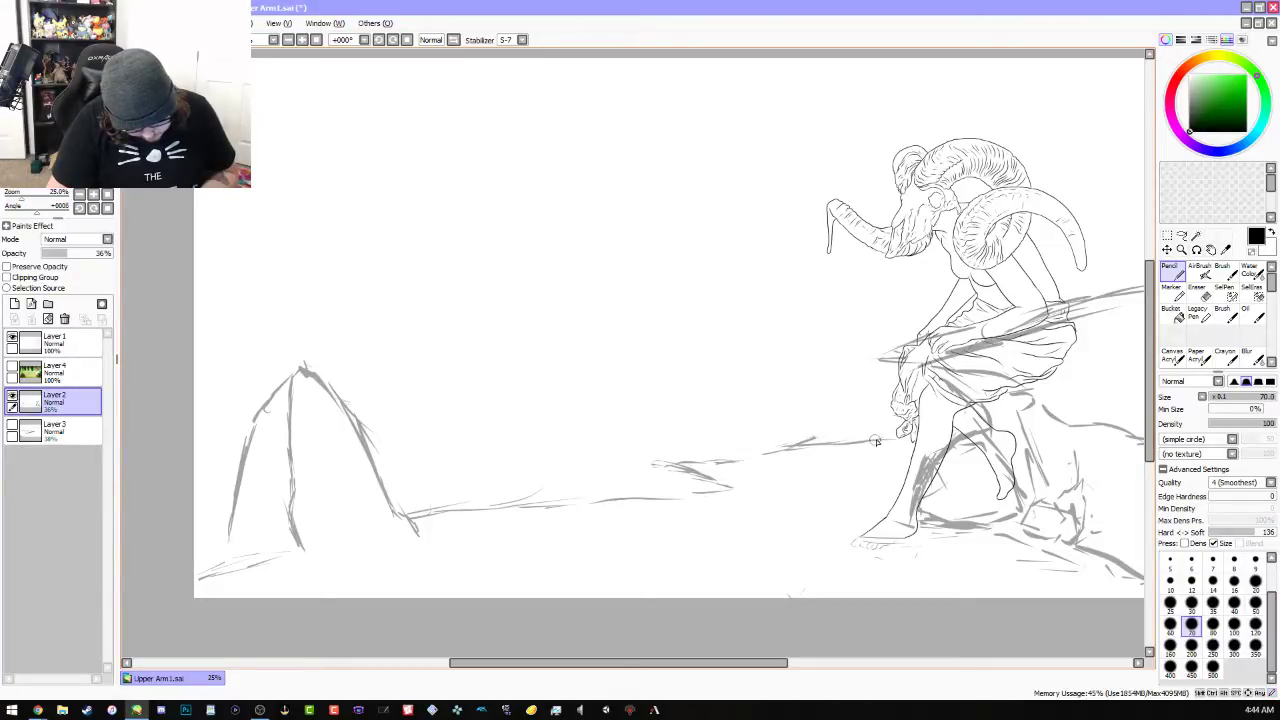
# Sketch a gently uneven horizon line from the figure's hand to the peaked shape and continue it beyond to the canvas's left edge
pyautogui.click(378, 40)
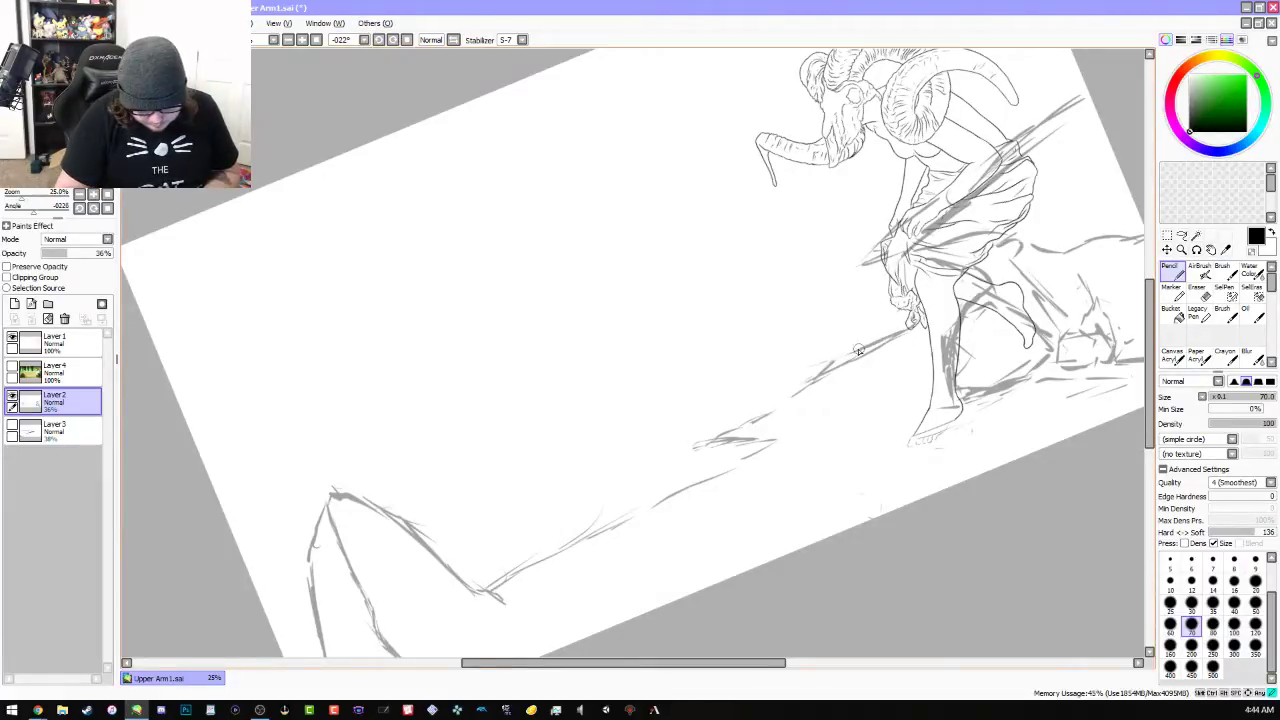
pyautogui.moveTo(858, 350); pyautogui.dragTo(812, 366)
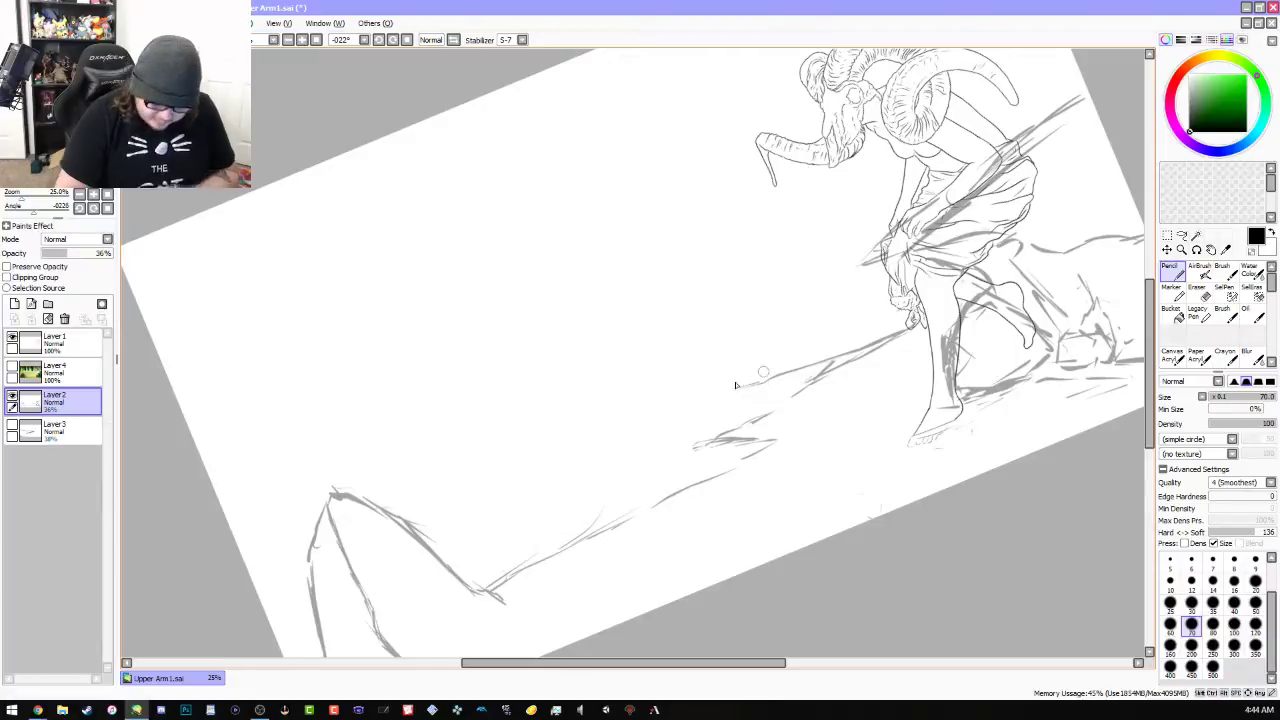
pyautogui.moveTo(756, 387)
pyautogui.mouseDown()
pyautogui.moveTo(404, 515)
pyautogui.moveTo(595, 440)
pyautogui.mouseUp()
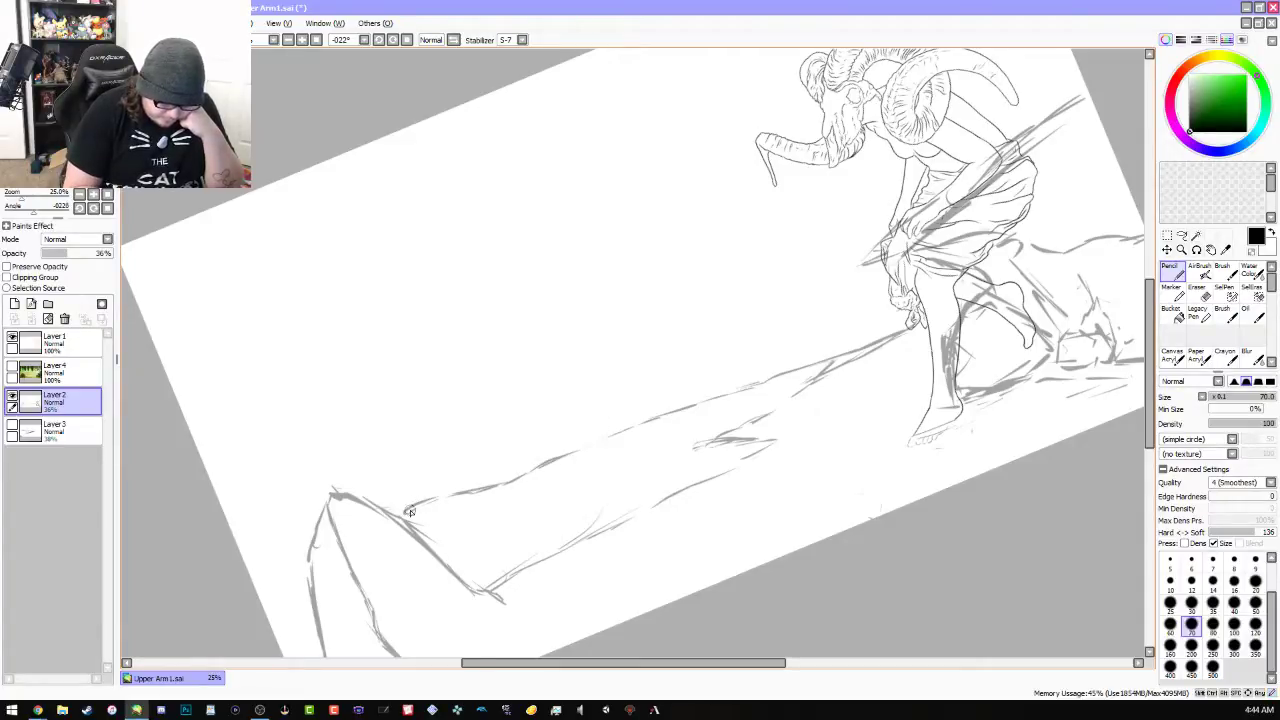
pyautogui.moveTo(308, 560); pyautogui.dragTo(258, 593)
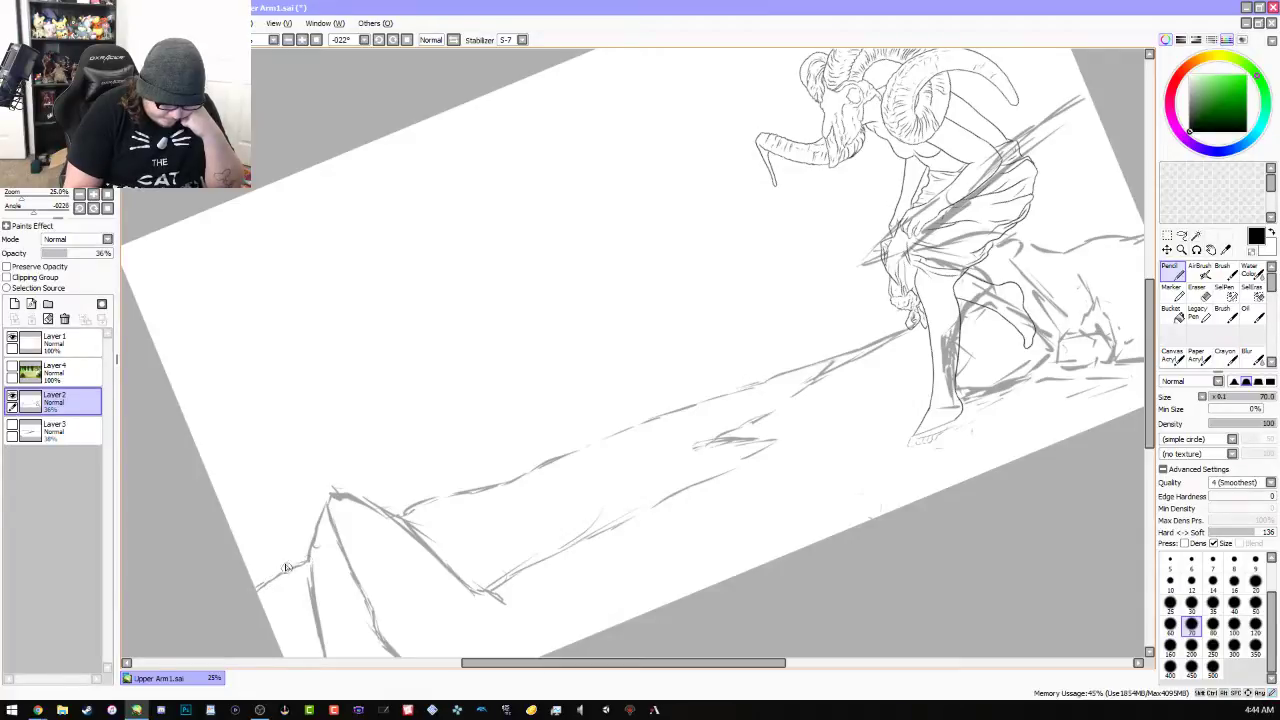
pyautogui.click(366, 42)
pyautogui.click(352, 48)
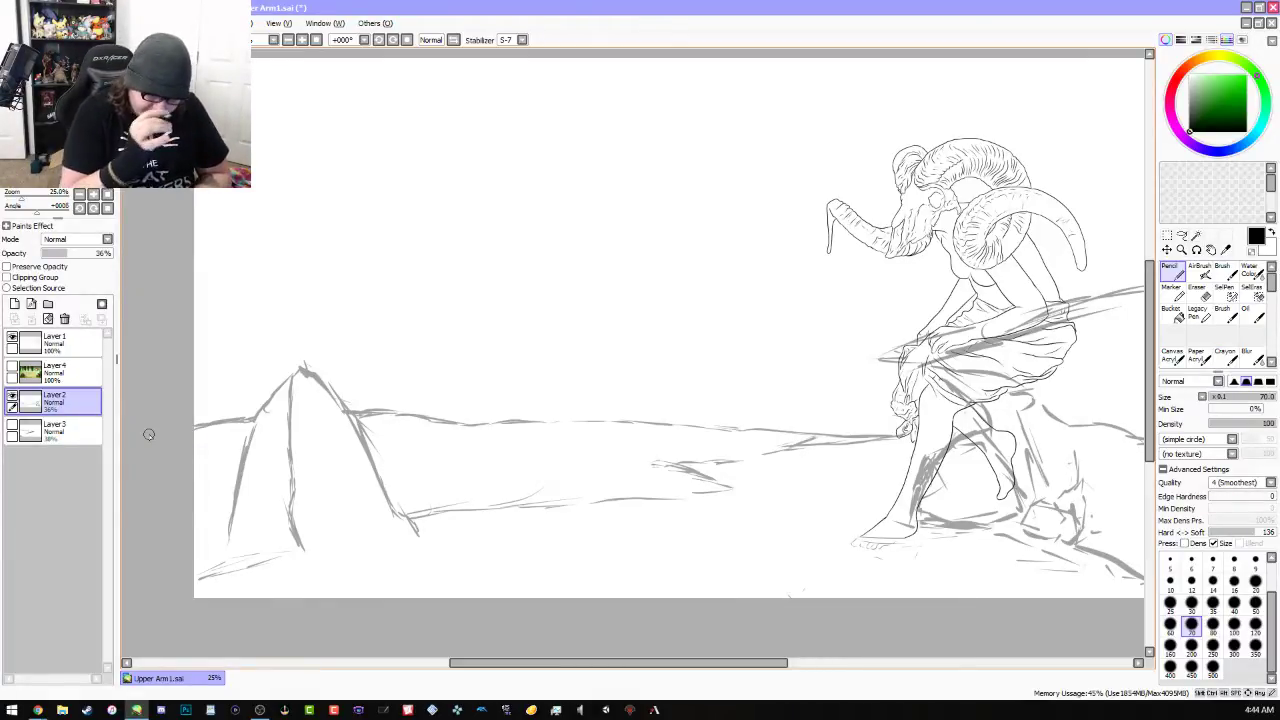
# Erase the horizon segment left of the peaked shape and redraw it slightly higher
pyautogui.press('e')
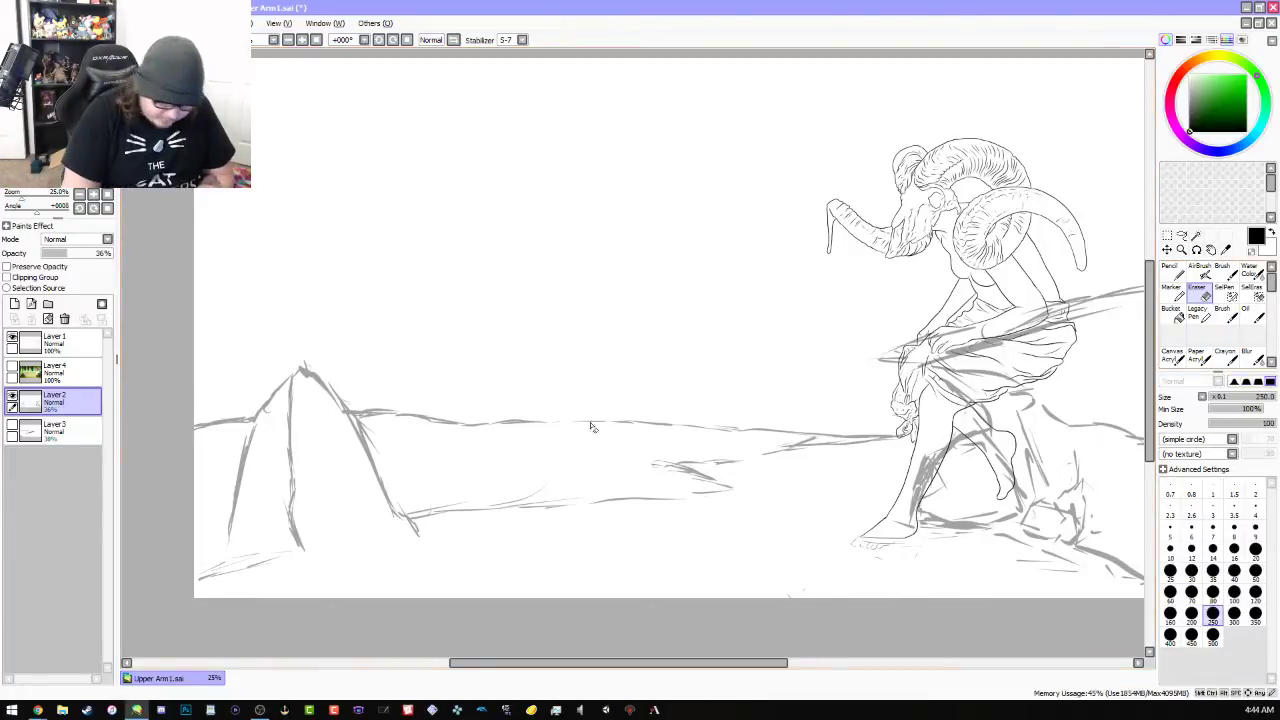
pyautogui.moveTo(200, 413)
pyautogui.mouseDown()
pyautogui.moveTo(234, 409)
pyautogui.moveTo(198, 463)
pyautogui.mouseUp()
pyautogui.press('n')
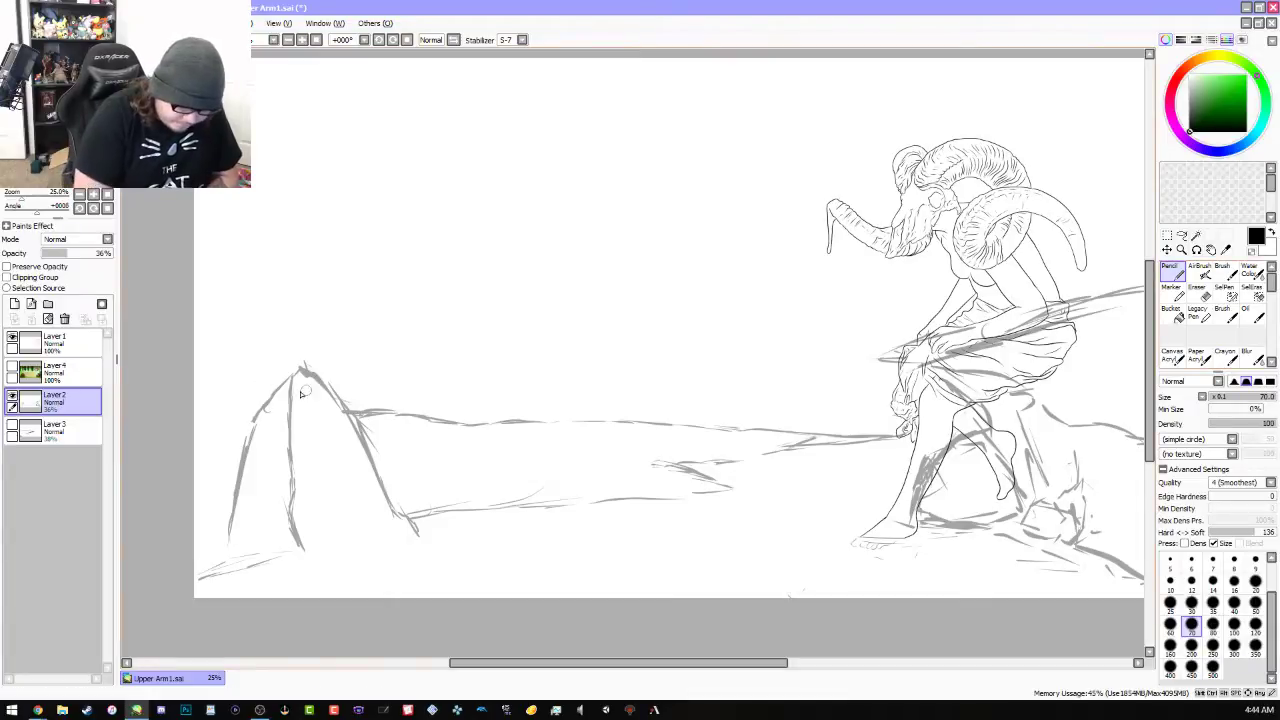
pyautogui.moveTo(266, 408); pyautogui.dragTo(185, 406)
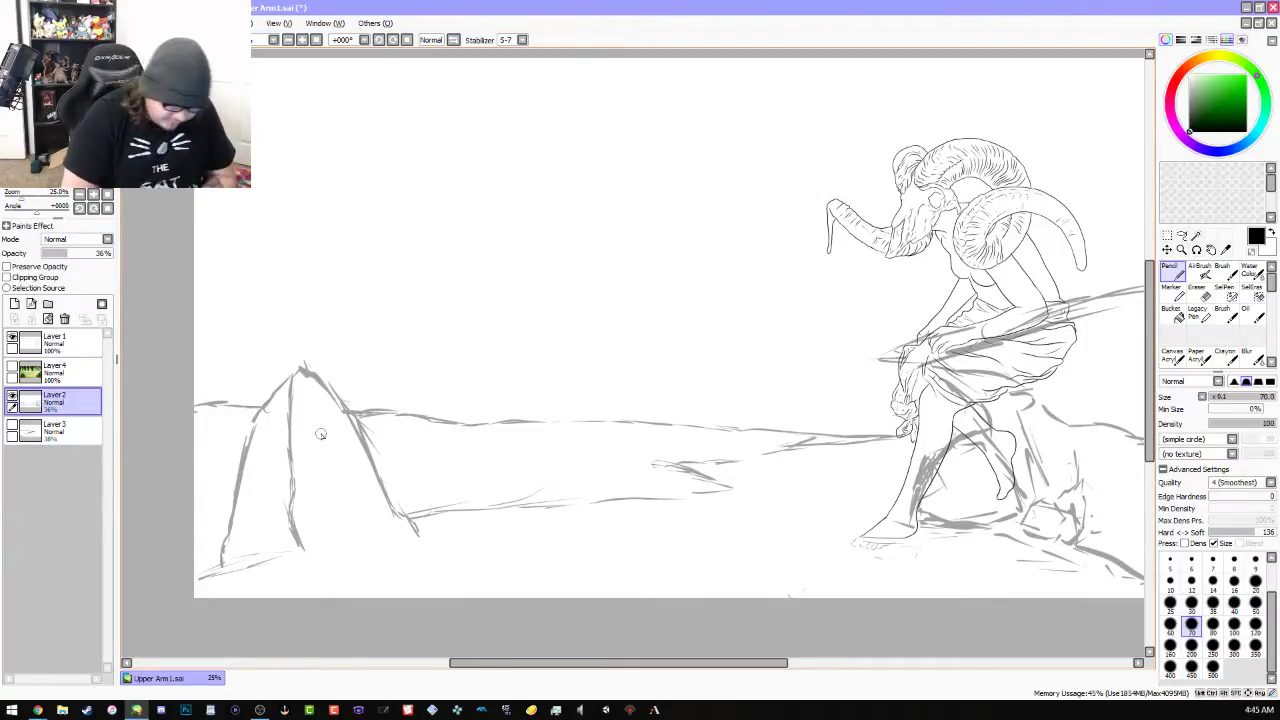
# Erase the upper right edge of the peaked foreground form and redraw its top as a taller, rounded overhang
pyautogui.press('e')
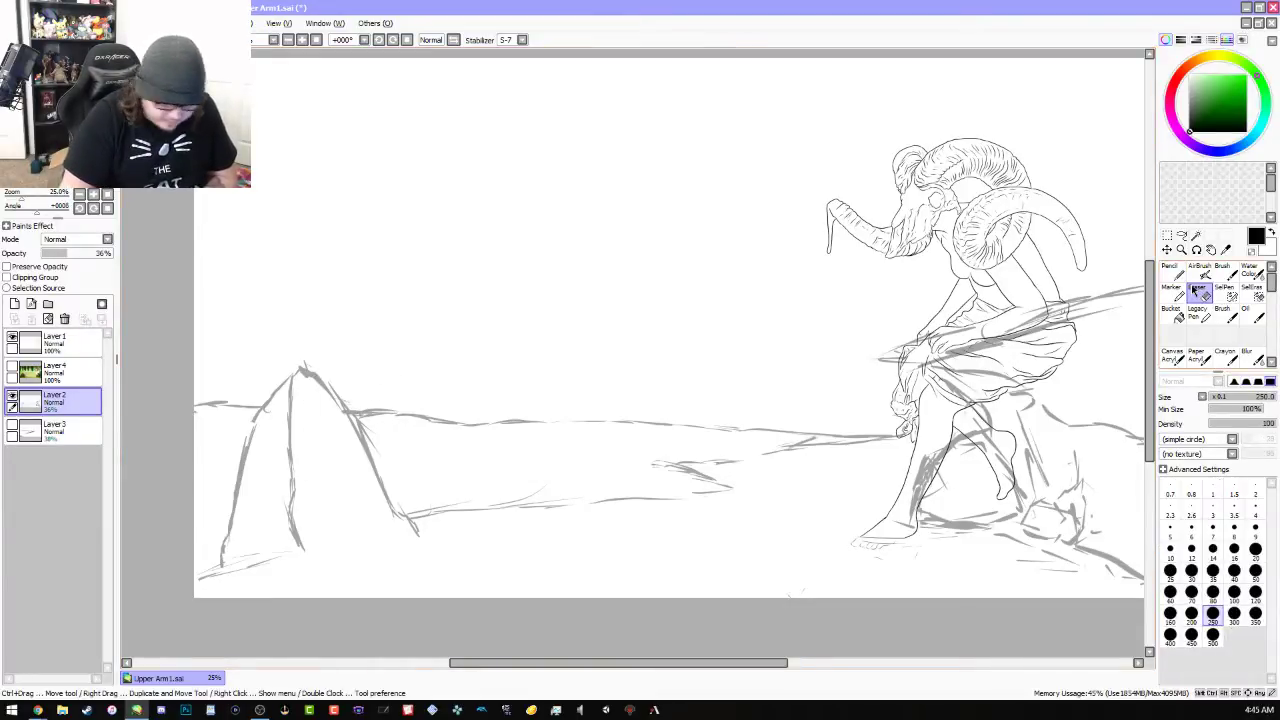
pyautogui.moveTo(309, 368)
pyautogui.mouseDown()
pyautogui.moveTo(323, 429)
pyautogui.moveTo(335, 427)
pyautogui.mouseUp()
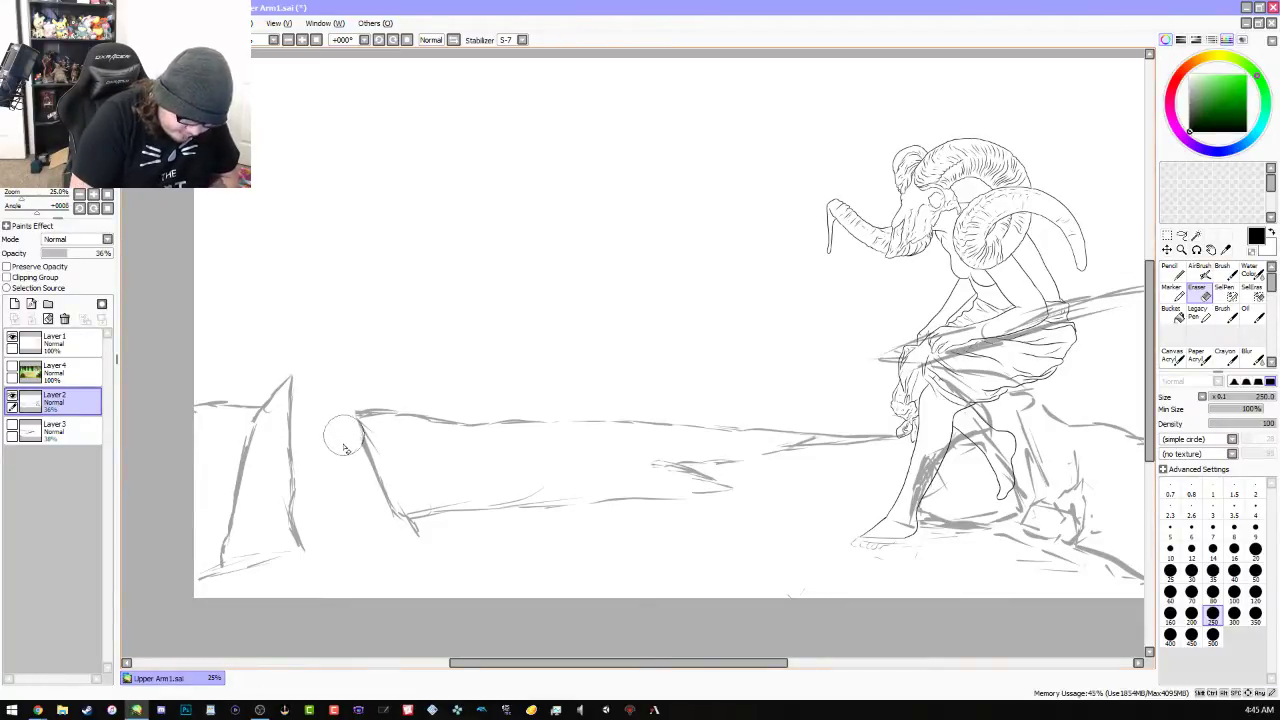
pyautogui.click(1175, 271)
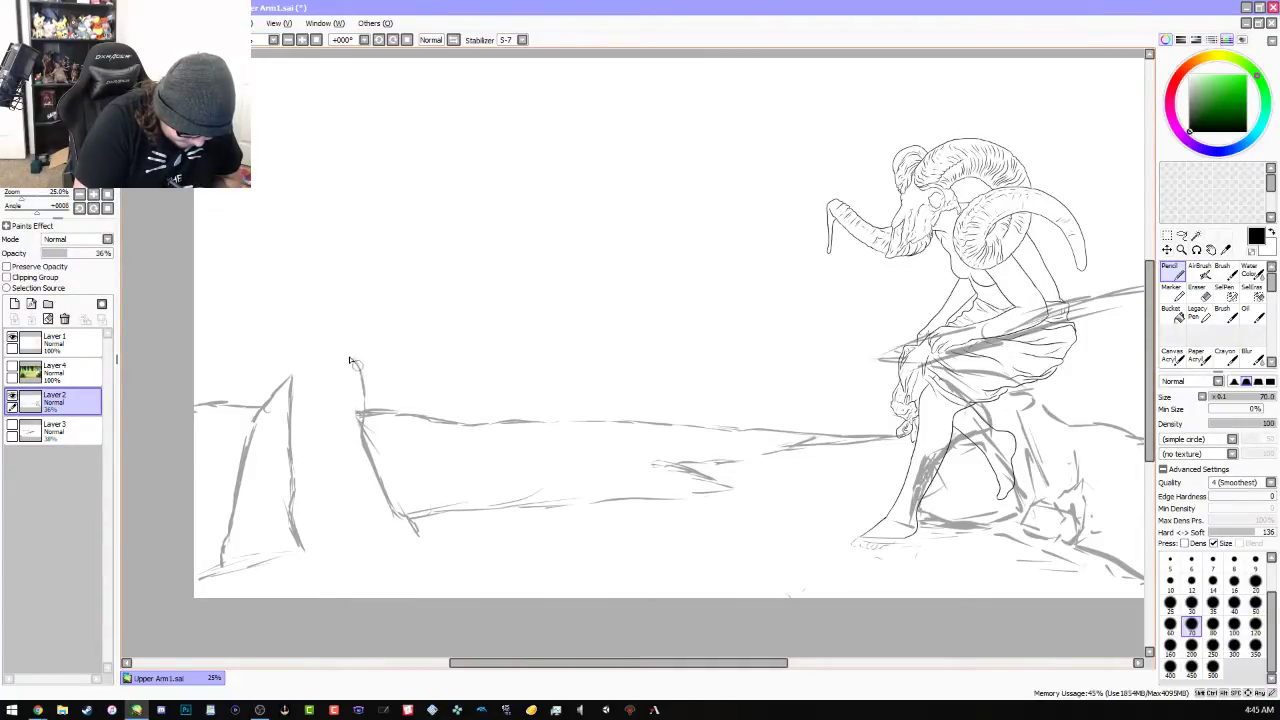
pyautogui.moveTo(349, 354); pyautogui.dragTo(361, 375)
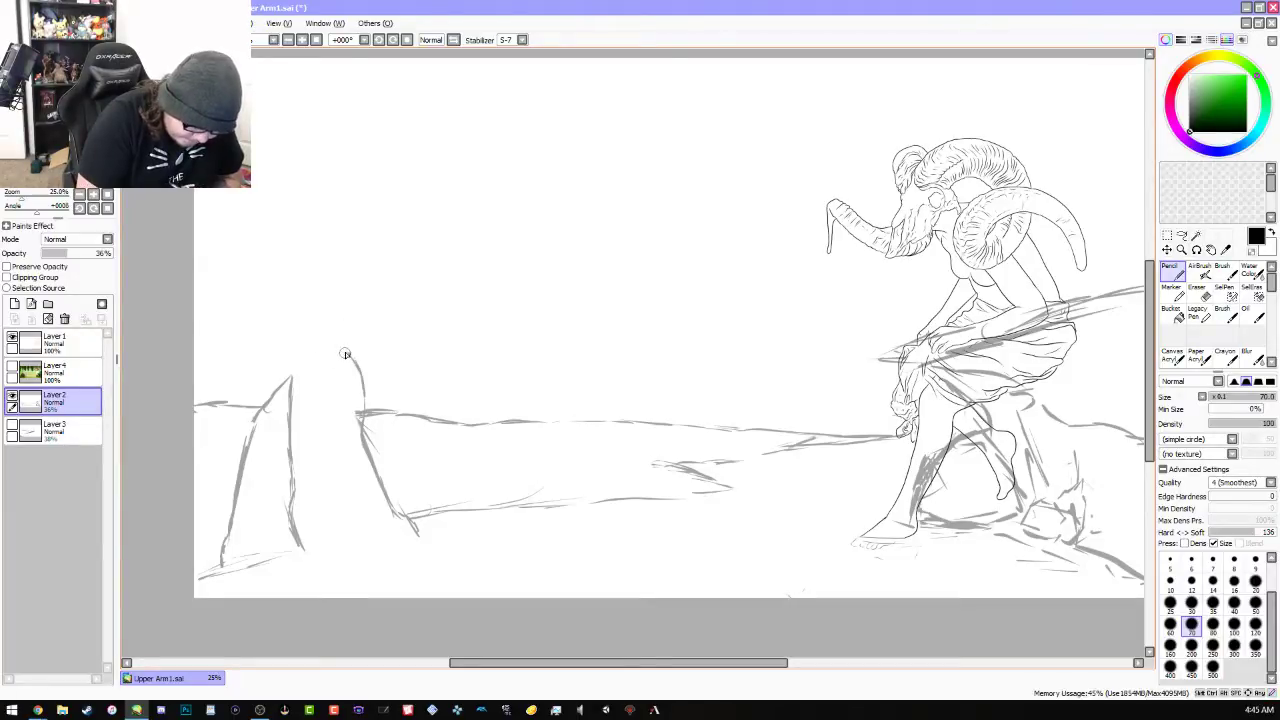
pyautogui.moveTo(344, 353); pyautogui.dragTo(302, 370)
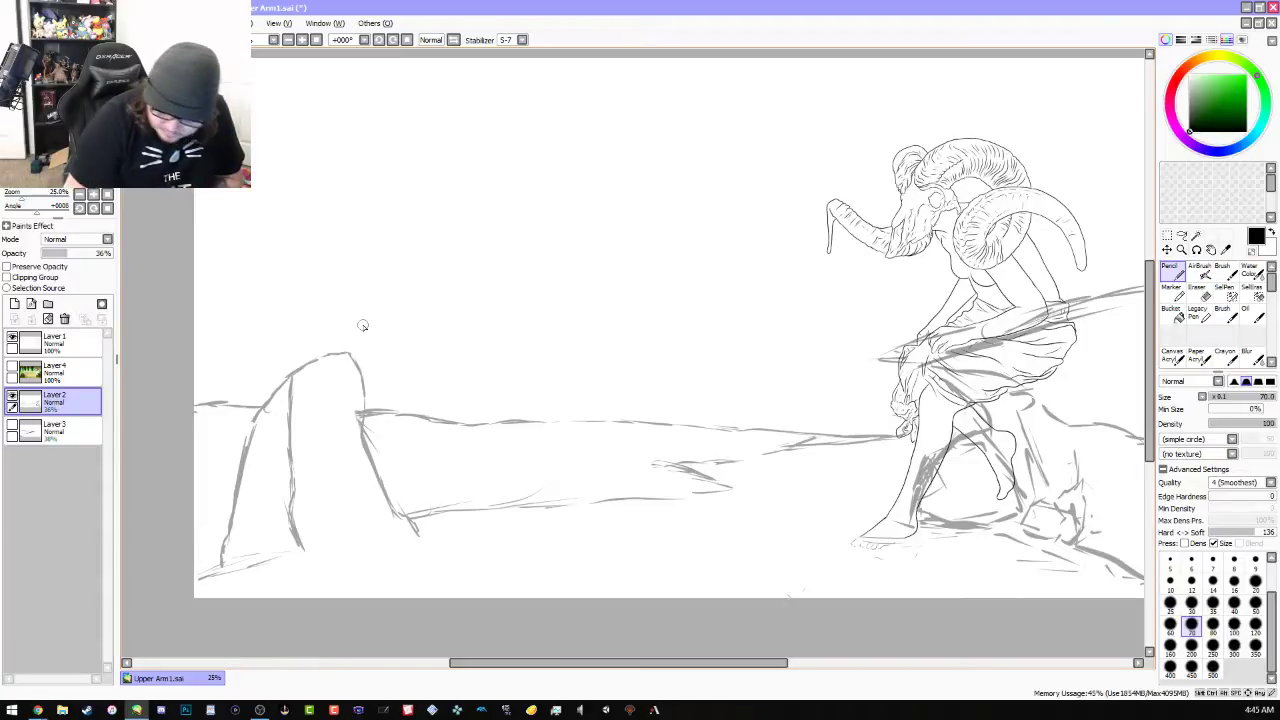
# Erase the upper part of the form's inner vertical line and curve it over to meet the right edge
pyautogui.press('e')
pyautogui.moveTo(295, 400)
pyautogui.mouseDown()
pyautogui.moveTo(300, 385)
pyautogui.moveTo(277, 437)
pyautogui.mouseUp()
pyautogui.click(1179, 276)
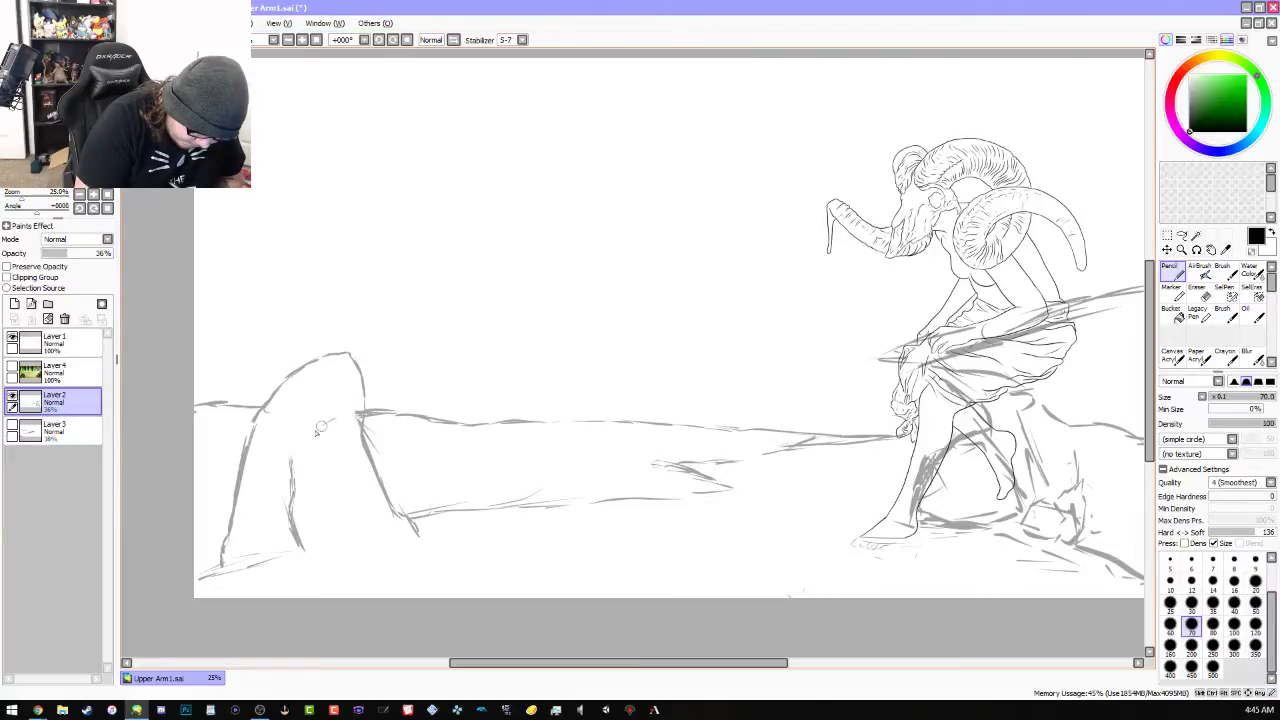
pyautogui.moveTo(320, 428); pyautogui.dragTo(291, 451)
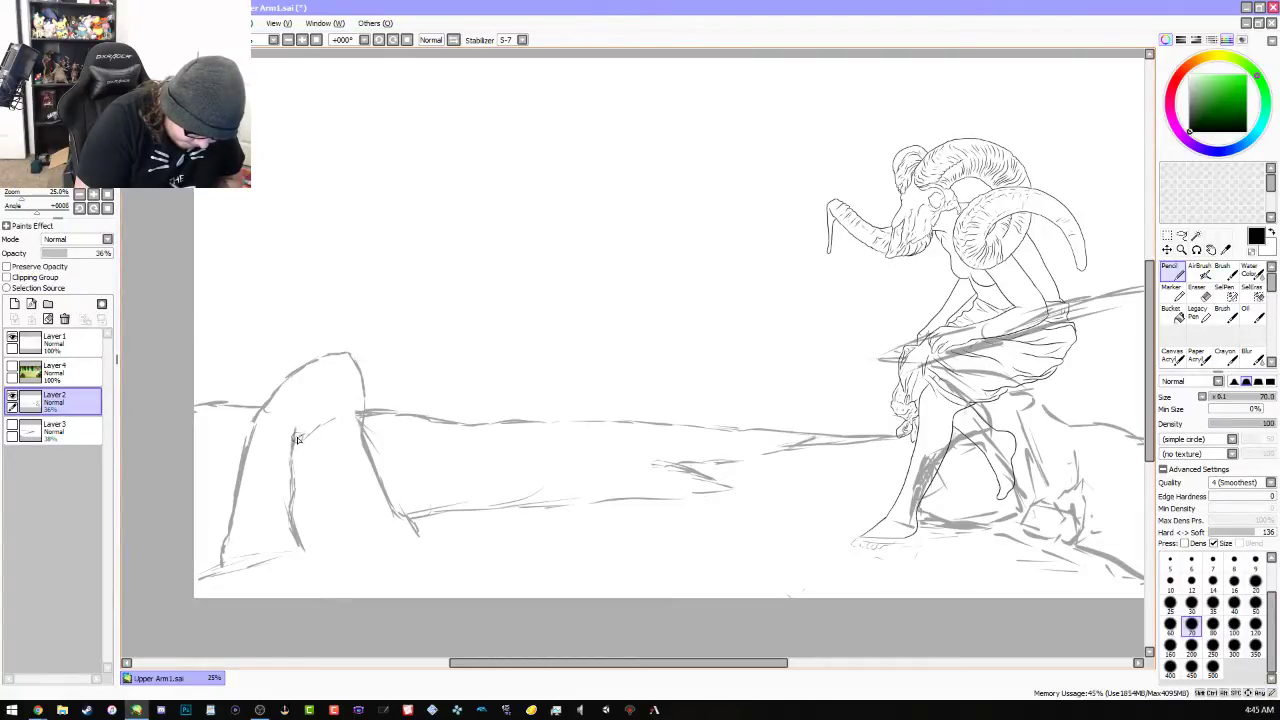
pyautogui.moveTo(311, 436); pyautogui.dragTo(352, 412)
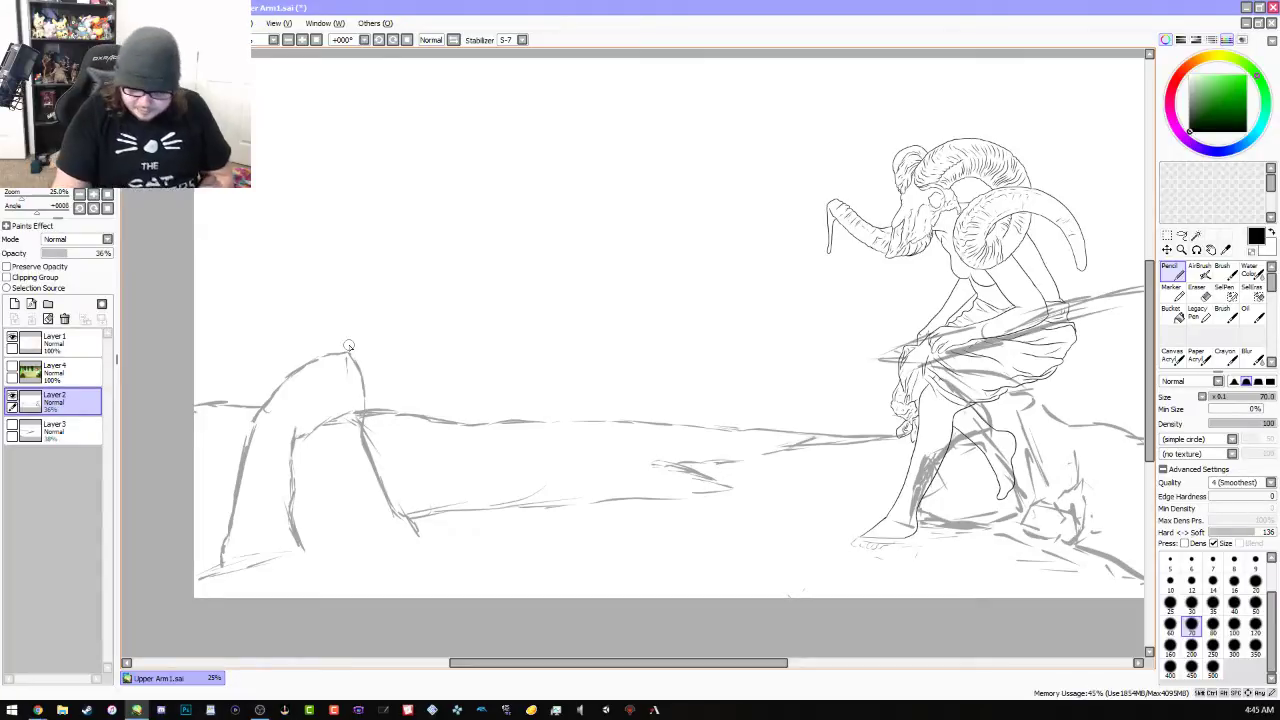
# Erase the rounded top and inner curve of the foreground form, keeping only its lower edges
pyautogui.press('e')
pyautogui.moveTo(306, 349)
pyautogui.mouseDown()
pyautogui.moveTo(322, 489)
pyautogui.moveTo(346, 316)
pyautogui.moveTo(355, 380)
pyautogui.moveTo(337, 417)
pyautogui.moveTo(352, 386)
pyautogui.moveTo(345, 403)
pyautogui.moveTo(368, 416)
pyautogui.moveTo(362, 394)
pyautogui.moveTo(305, 358)
pyautogui.mouseUp()
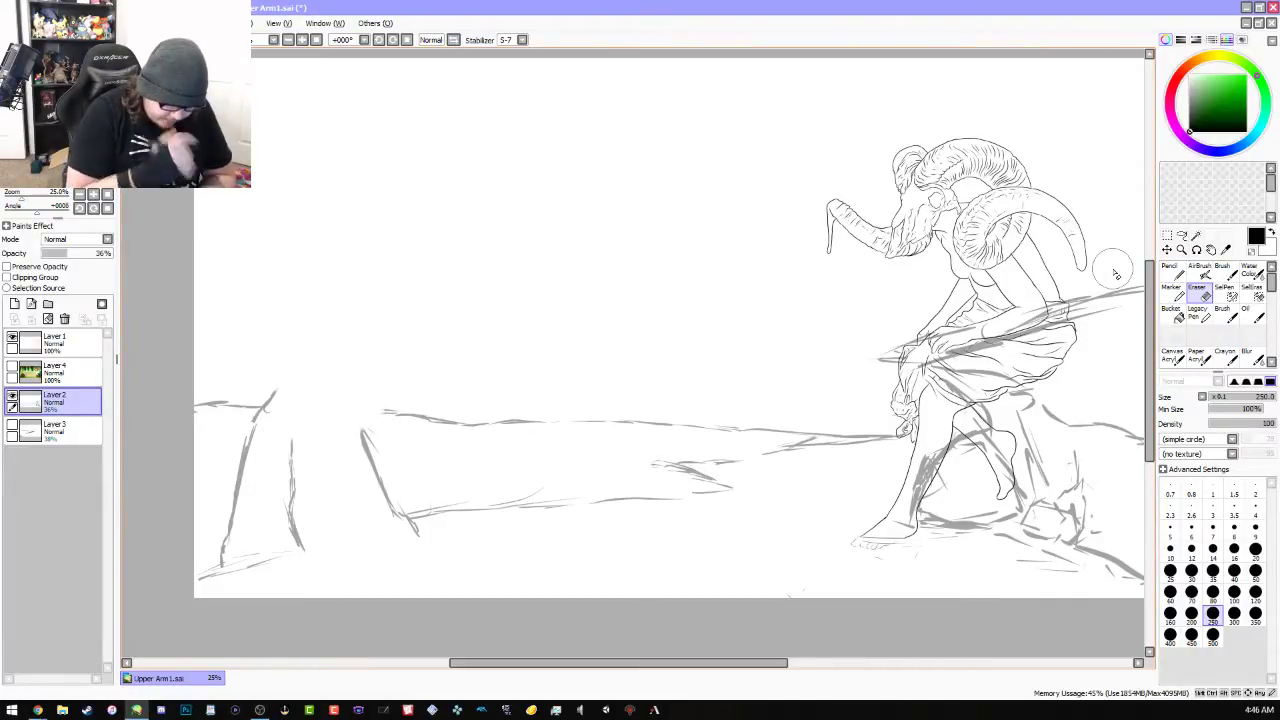
# Check the old rough landscape on Layer 3 by itself, delete that layer and show Layer 2 again
pyautogui.click(12, 428)
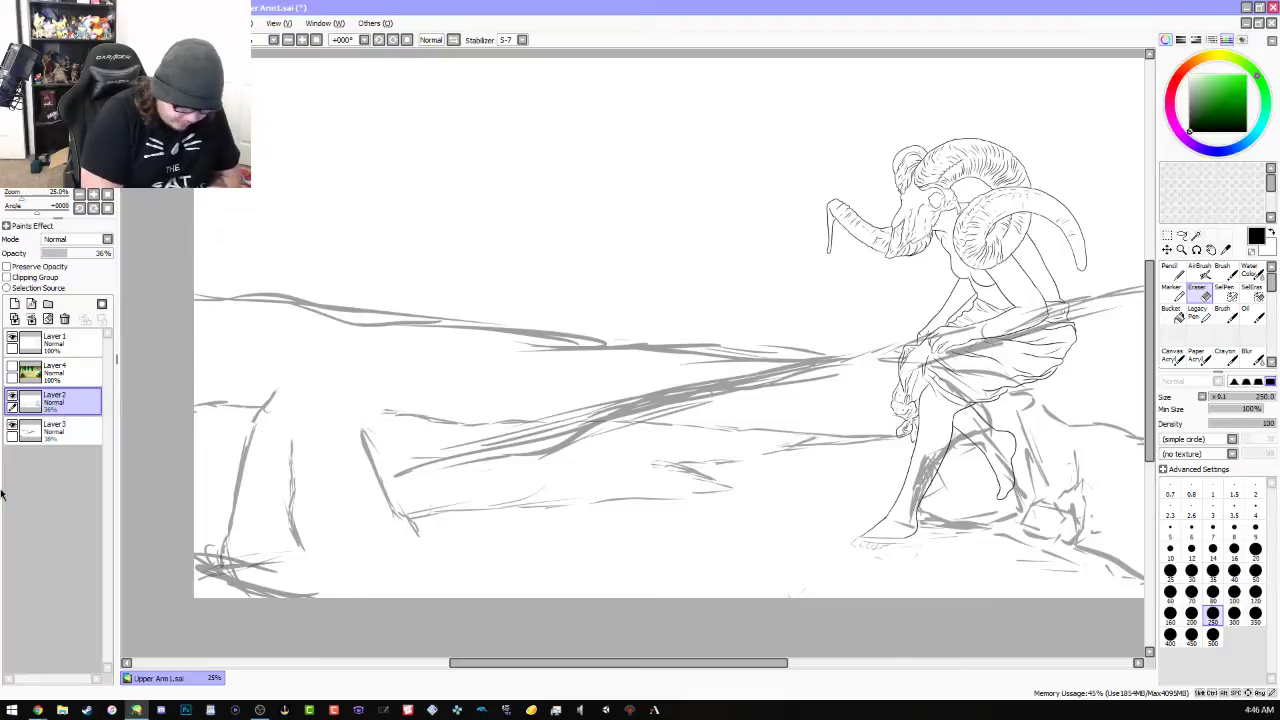
pyautogui.click(12, 399)
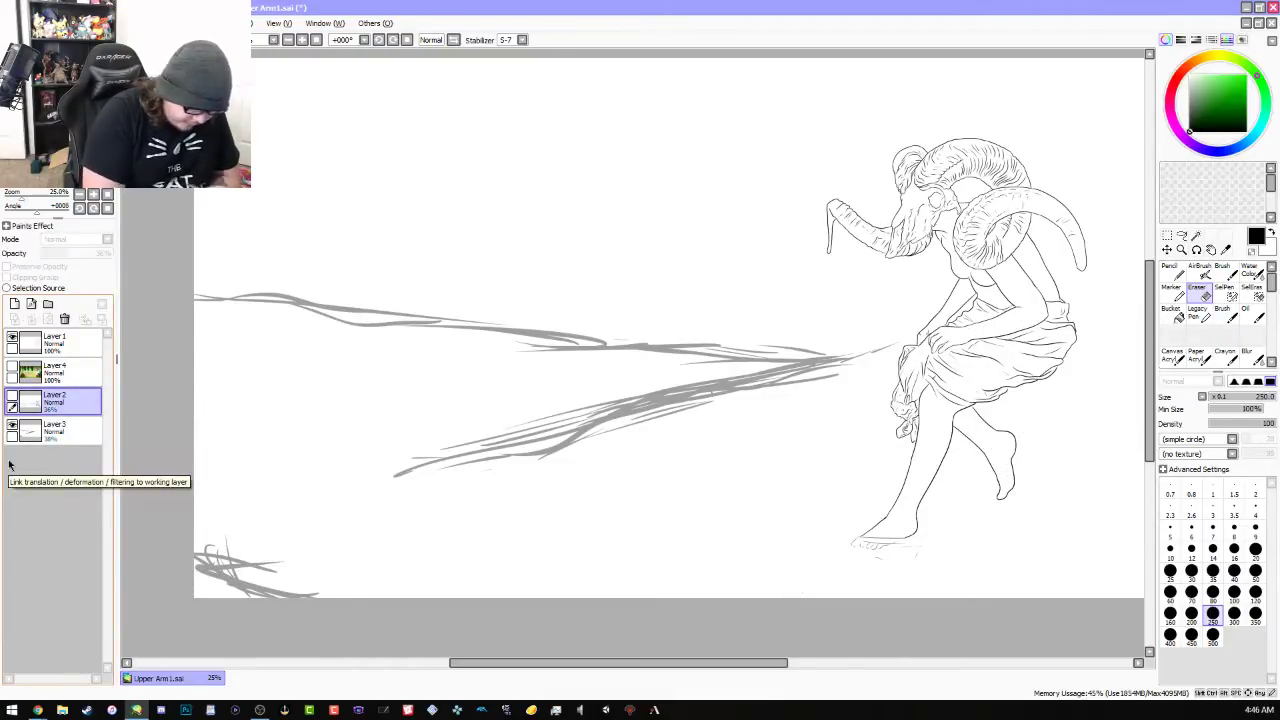
pyautogui.click(12, 370)
pyautogui.click(12, 370)
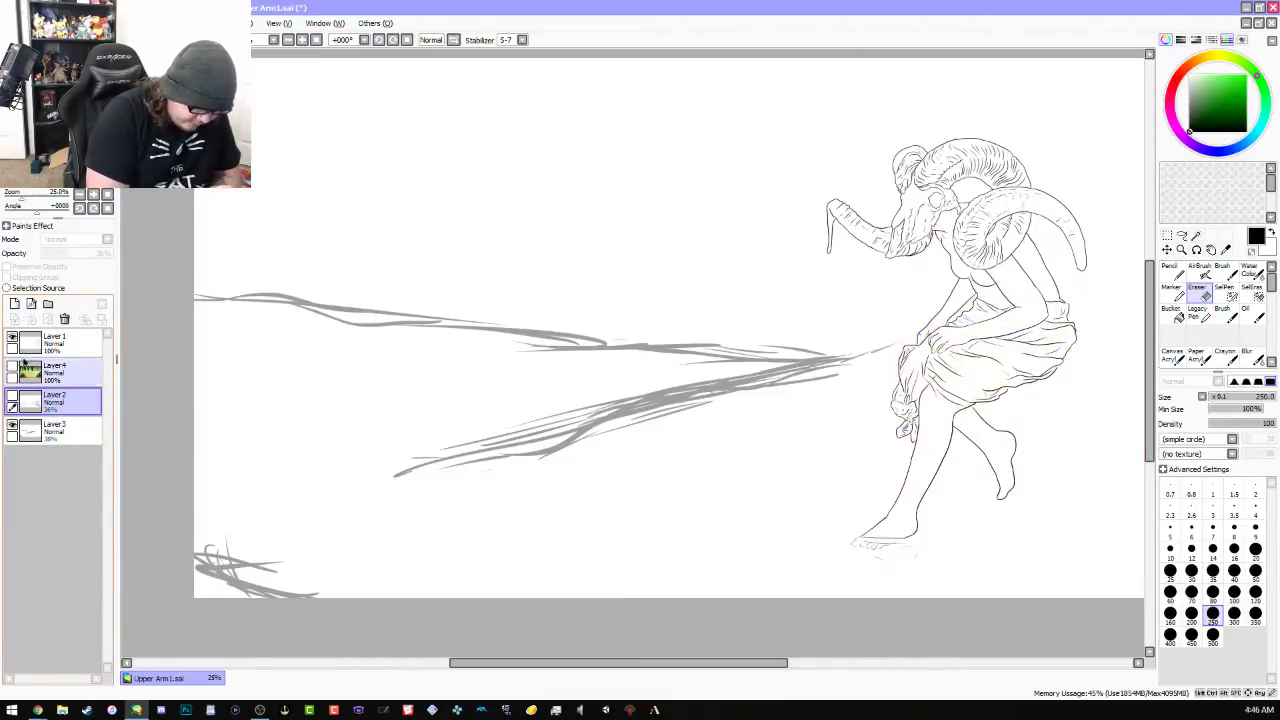
pyautogui.click(55, 428)
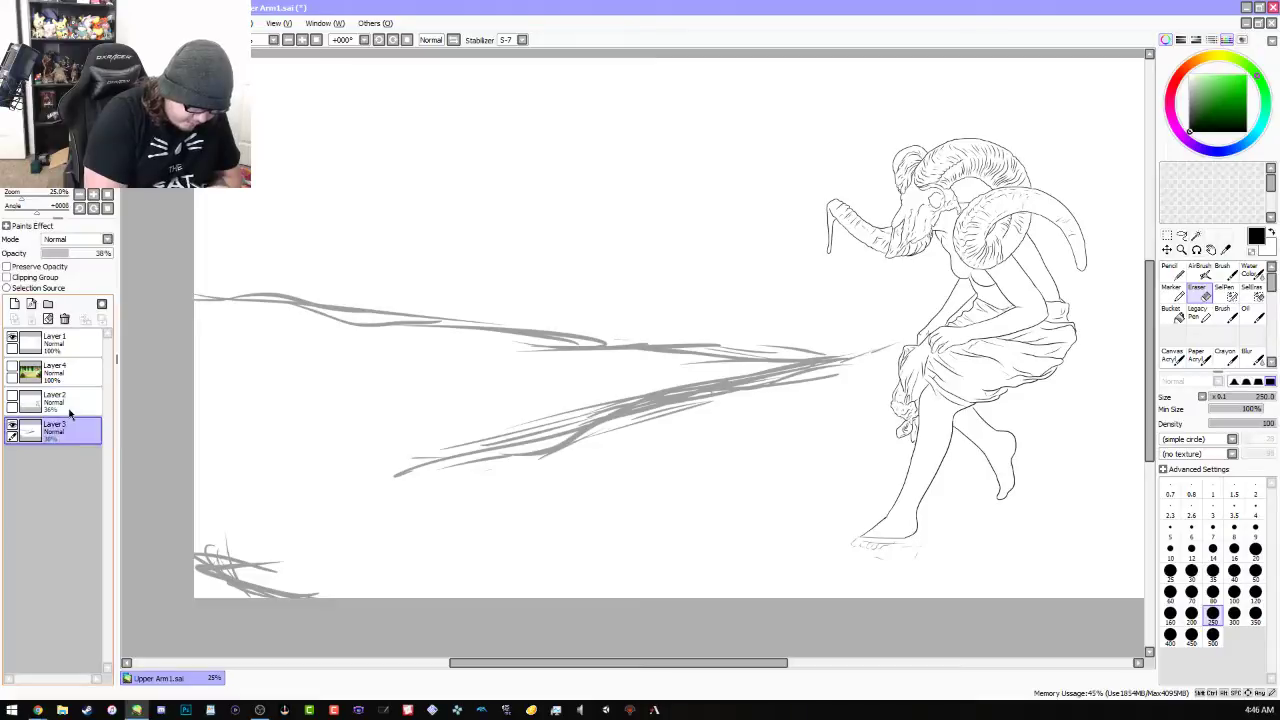
pyautogui.click(64, 318)
pyautogui.click(12, 399)
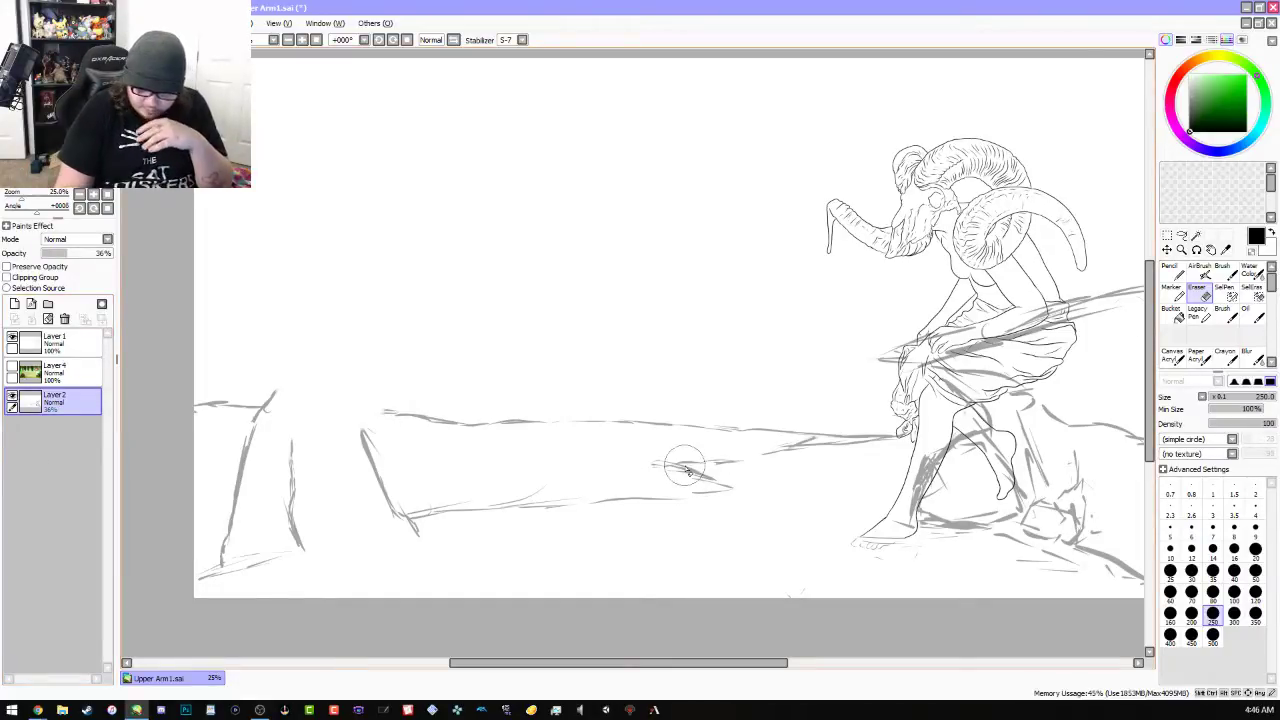
# Erase the zigzag shoreline point in the middle distance and redraw it wider, connecting it to the bank near the figure
pyautogui.moveTo(660, 472)
pyautogui.mouseDown()
pyautogui.moveTo(720, 486)
pyautogui.moveTo(758, 455)
pyautogui.mouseUp()
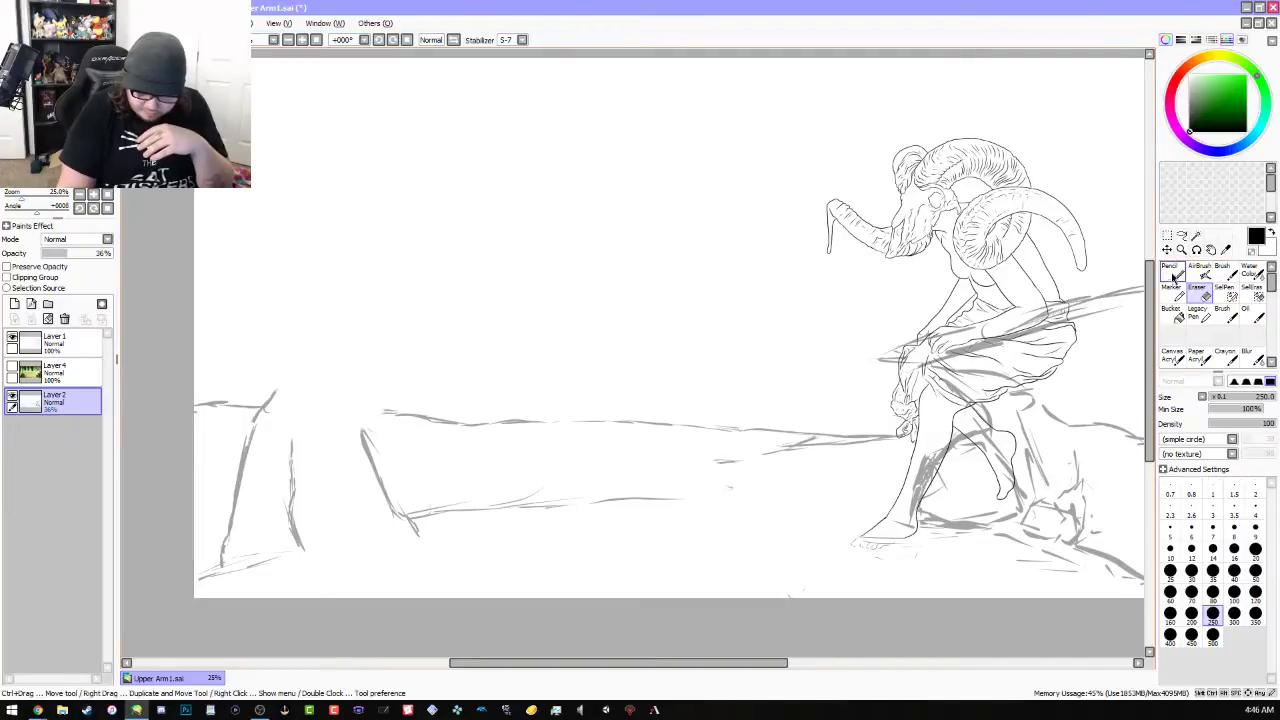
pyautogui.press('n')
pyautogui.moveTo(675, 498)
pyautogui.mouseDown()
pyautogui.moveTo(732, 489)
pyautogui.moveTo(695, 485)
pyautogui.mouseUp()
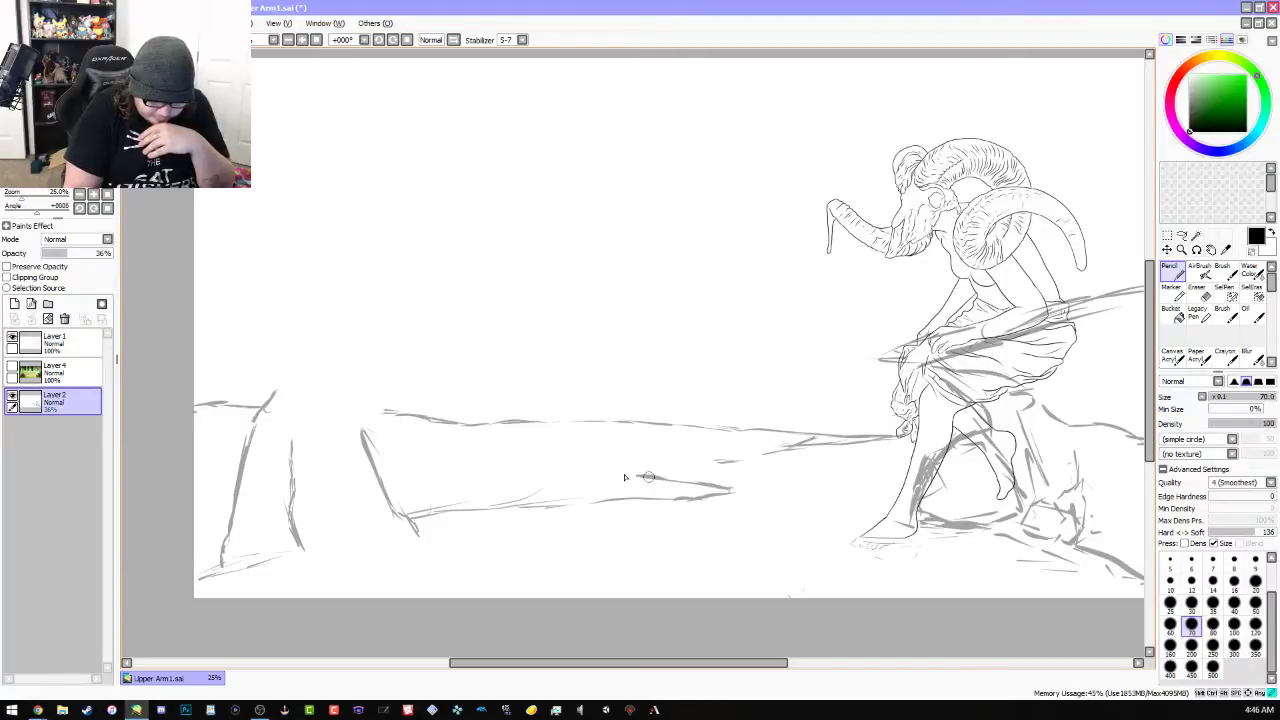
pyautogui.moveTo(607, 466)
pyautogui.mouseDown()
pyautogui.moveTo(709, 476)
pyautogui.moveTo(644, 474)
pyautogui.moveTo(870, 433)
pyautogui.mouseUp()
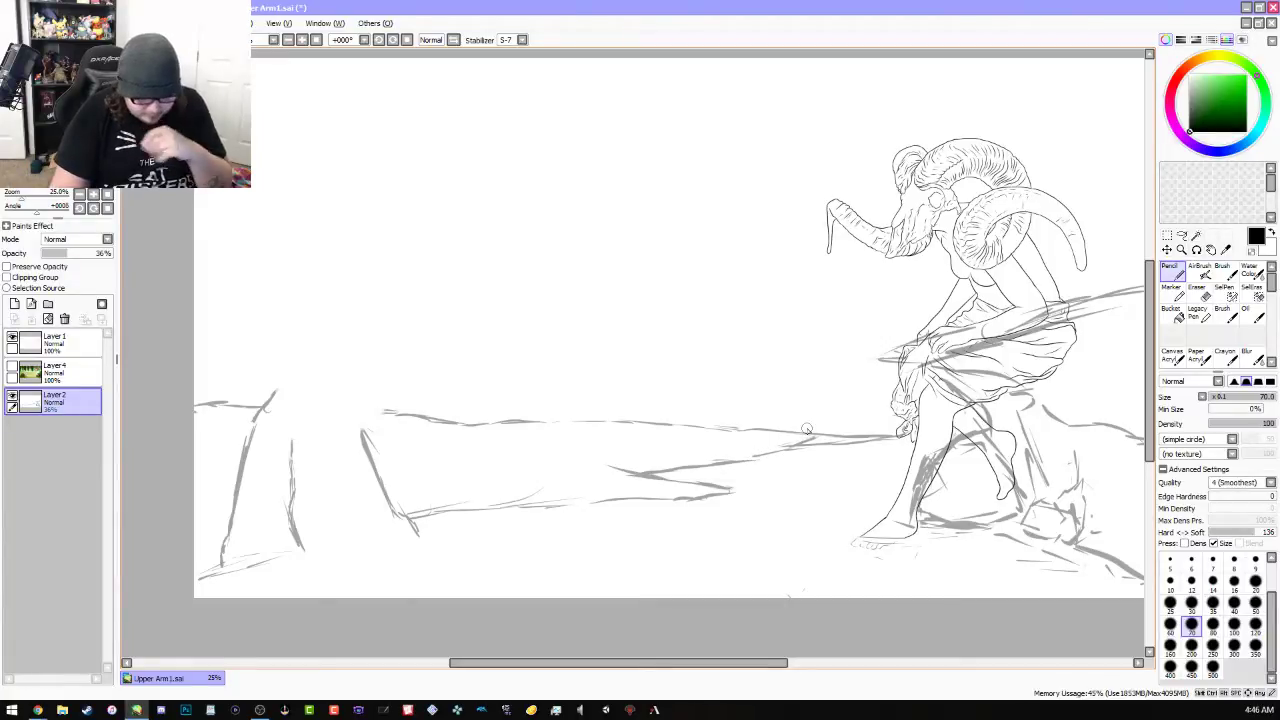
pyautogui.moveTo(592, 503); pyautogui.dragTo(690, 498)
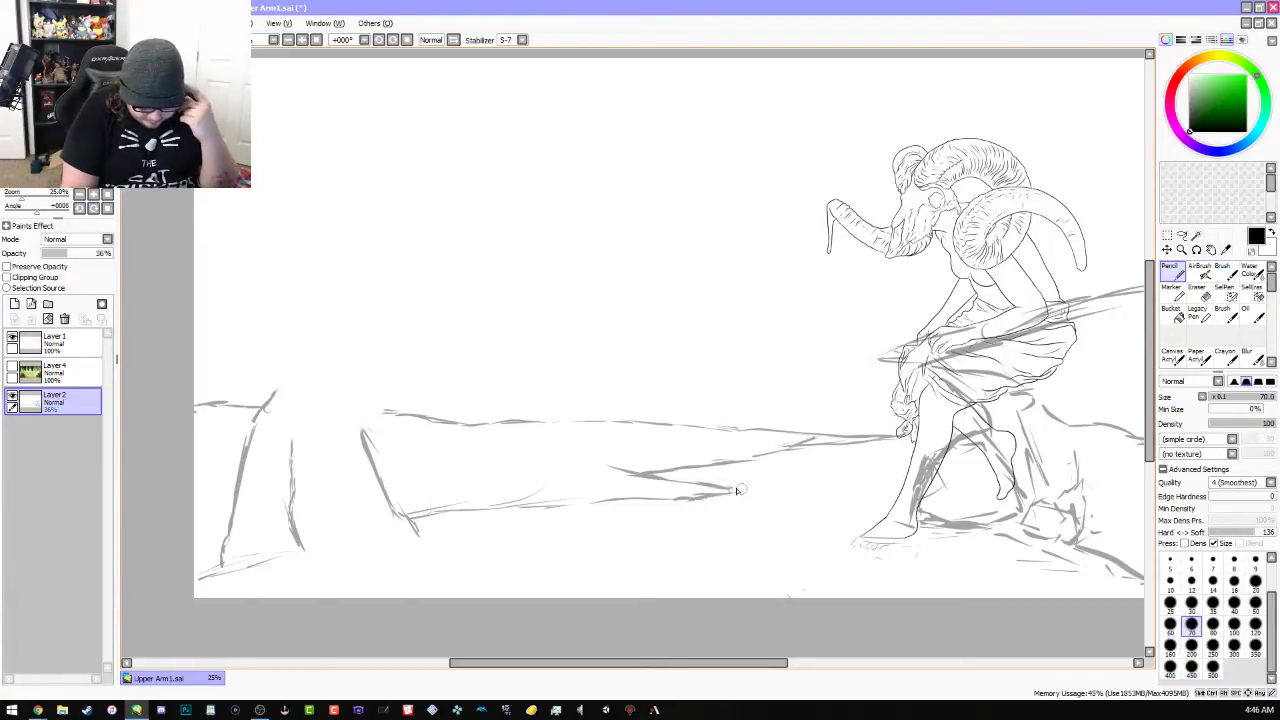
pyautogui.moveTo(688, 499); pyautogui.dragTo(746, 491)
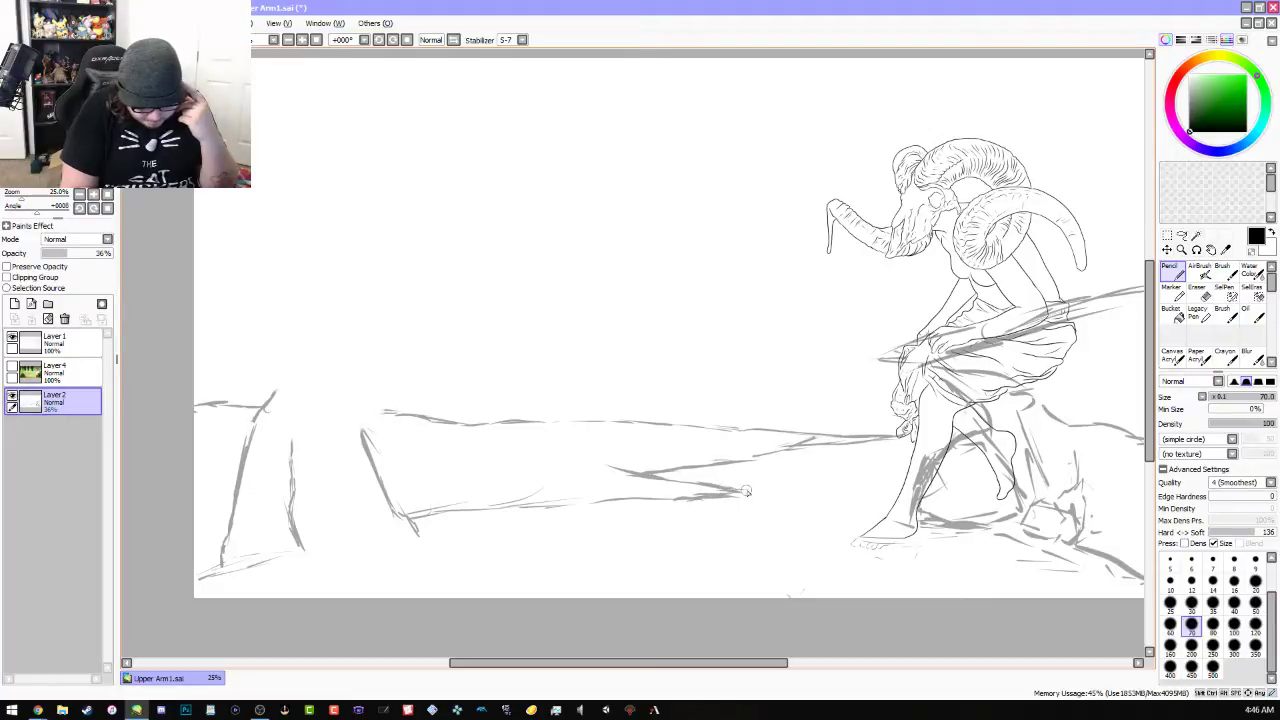
# Try a blocky overhanging top for the foreground form on a new 20% opacity layer beneath Layer 2, and delete that layer
pyautogui.click(14, 303)
pyautogui.moveTo(68, 414); pyautogui.dragTo(60, 436)
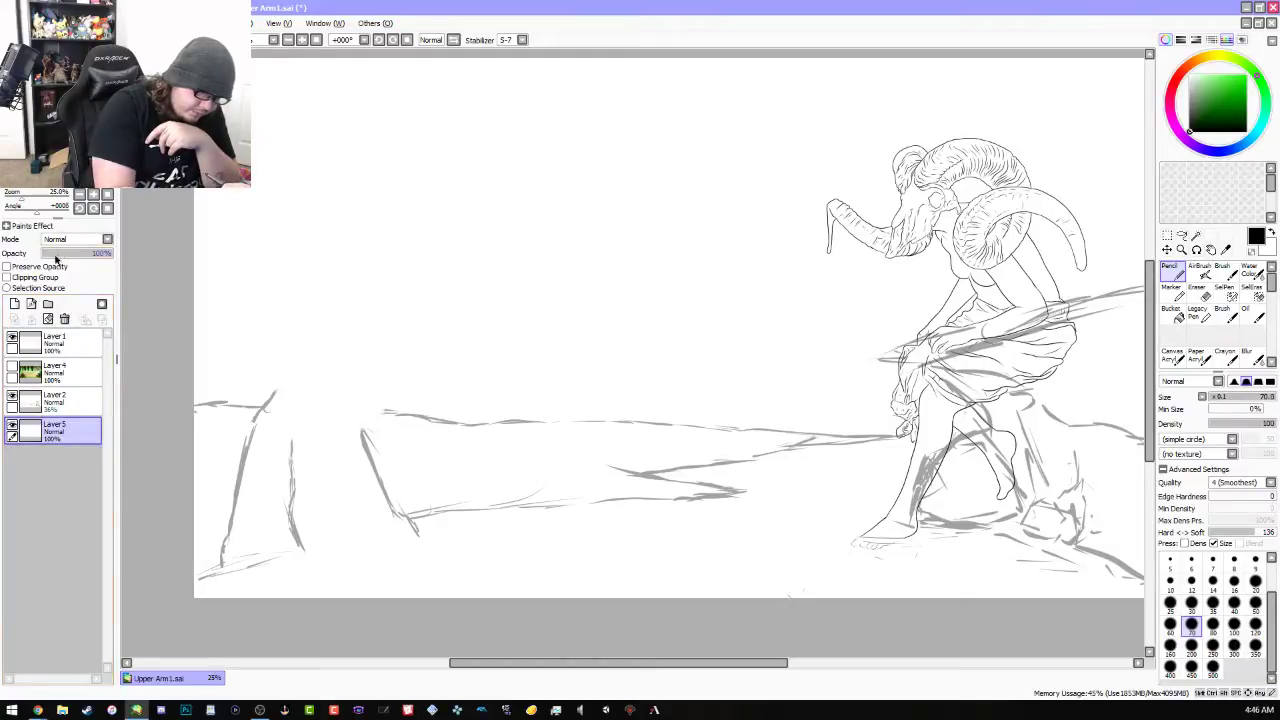
pyautogui.click(55, 253)
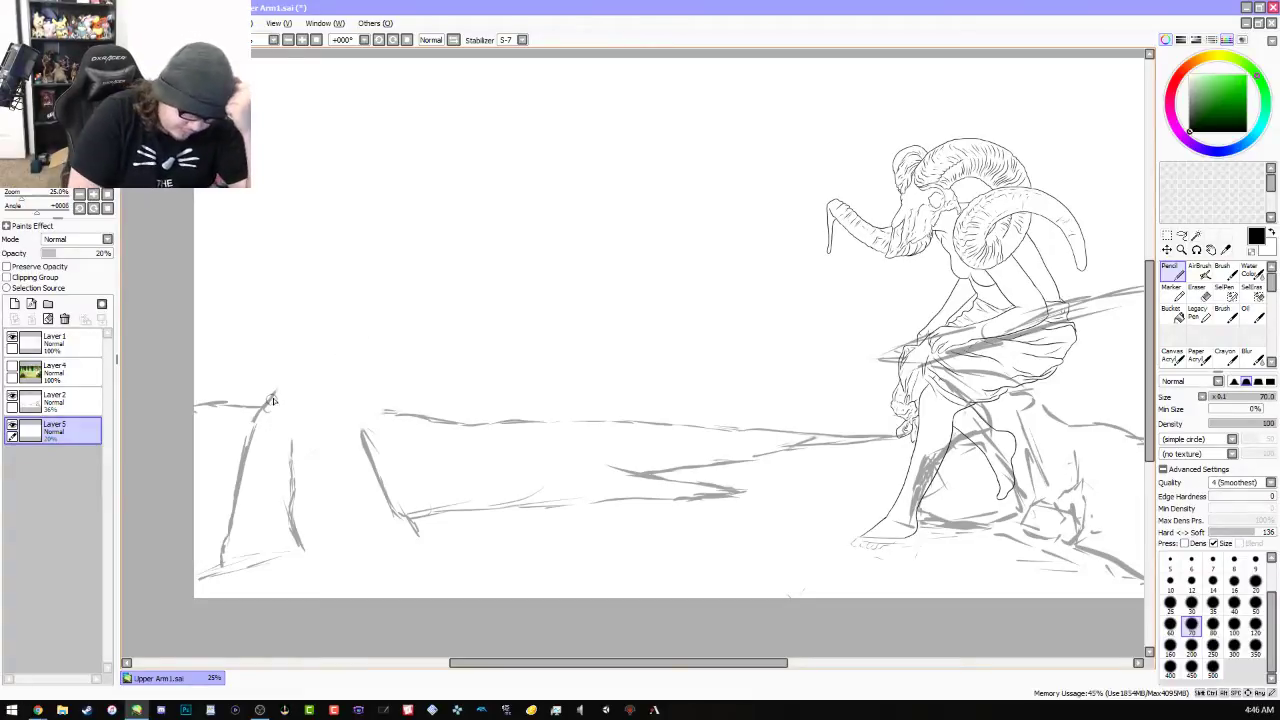
pyautogui.moveTo(283, 388)
pyautogui.mouseDown()
pyautogui.moveTo(350, 380)
pyautogui.moveTo(365, 434)
pyautogui.mouseUp()
pyautogui.moveTo(340, 380)
pyautogui.mouseDown()
pyautogui.moveTo(367, 432)
pyautogui.moveTo(317, 453)
pyautogui.moveTo(291, 506)
pyautogui.moveTo(343, 436)
pyautogui.moveTo(296, 472)
pyautogui.moveTo(291, 495)
pyautogui.moveTo(294, 456)
pyautogui.moveTo(329, 437)
pyautogui.mouseUp()
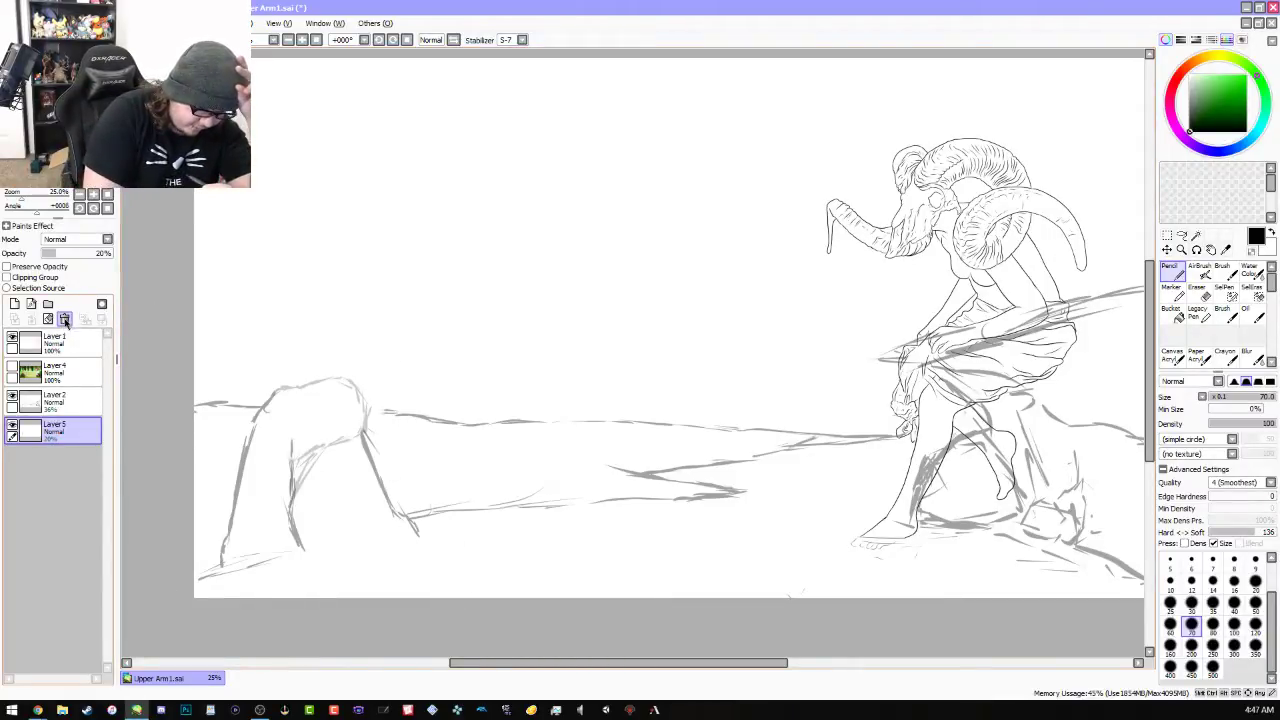
pyautogui.click(64, 318)
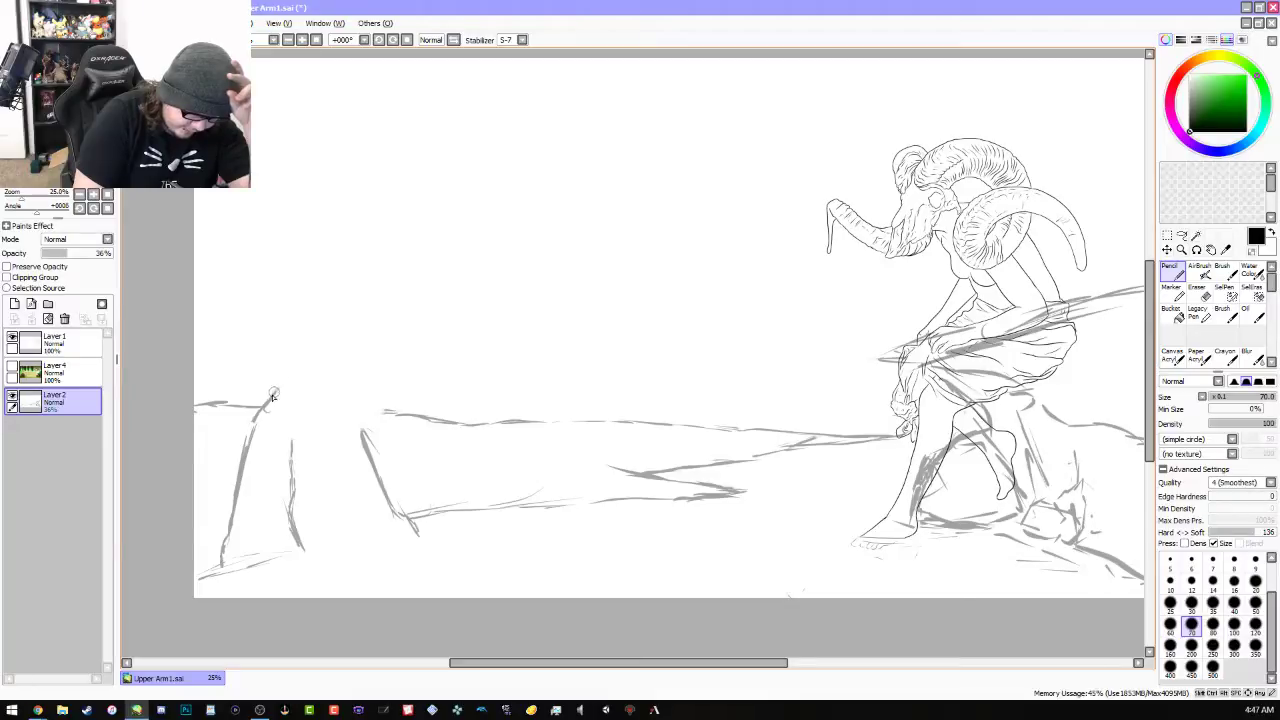
# Redraw the foreground form with a rounded top on Layer 2 and extend its inner and right edges farther down
pyautogui.moveTo(270, 398)
pyautogui.mouseDown()
pyautogui.moveTo(325, 370)
pyautogui.moveTo(331, 383)
pyautogui.moveTo(311, 383)
pyautogui.moveTo(344, 394)
pyautogui.moveTo(367, 446)
pyautogui.moveTo(345, 396)
pyautogui.mouseUp()
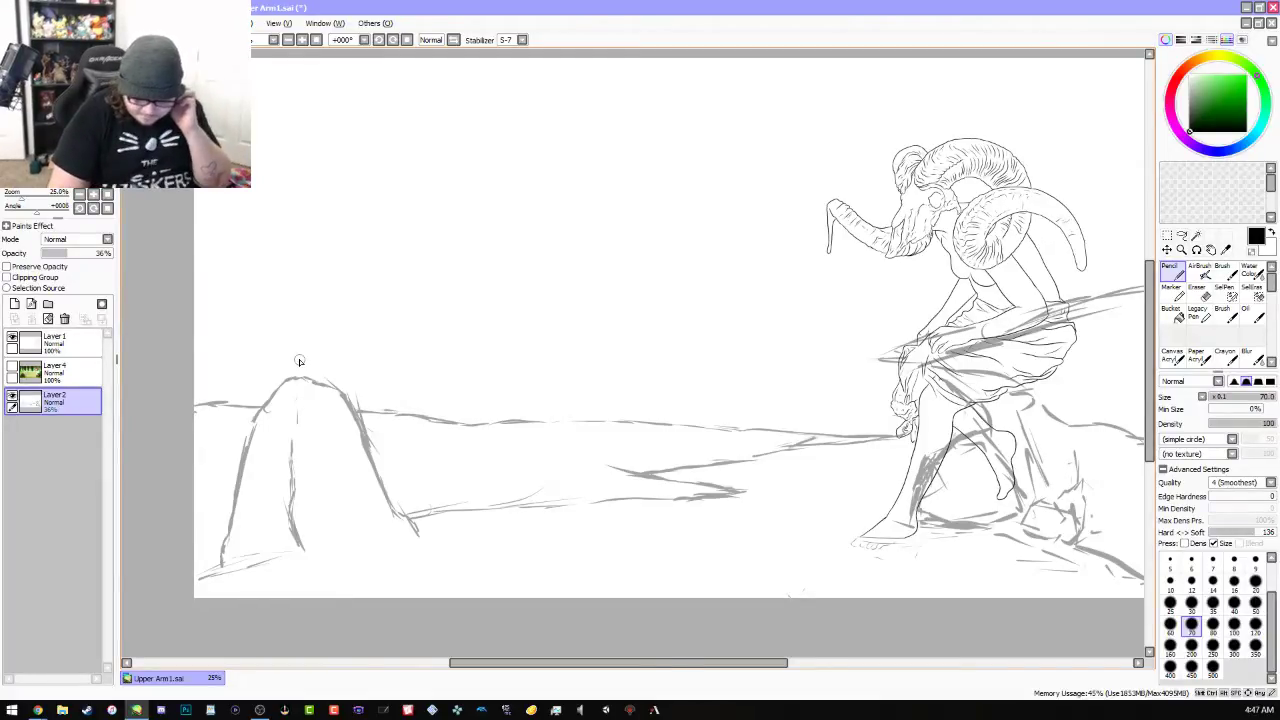
pyautogui.moveTo(368, 447)
pyautogui.mouseDown()
pyautogui.moveTo(344, 385)
pyautogui.moveTo(290, 378)
pyautogui.mouseUp()
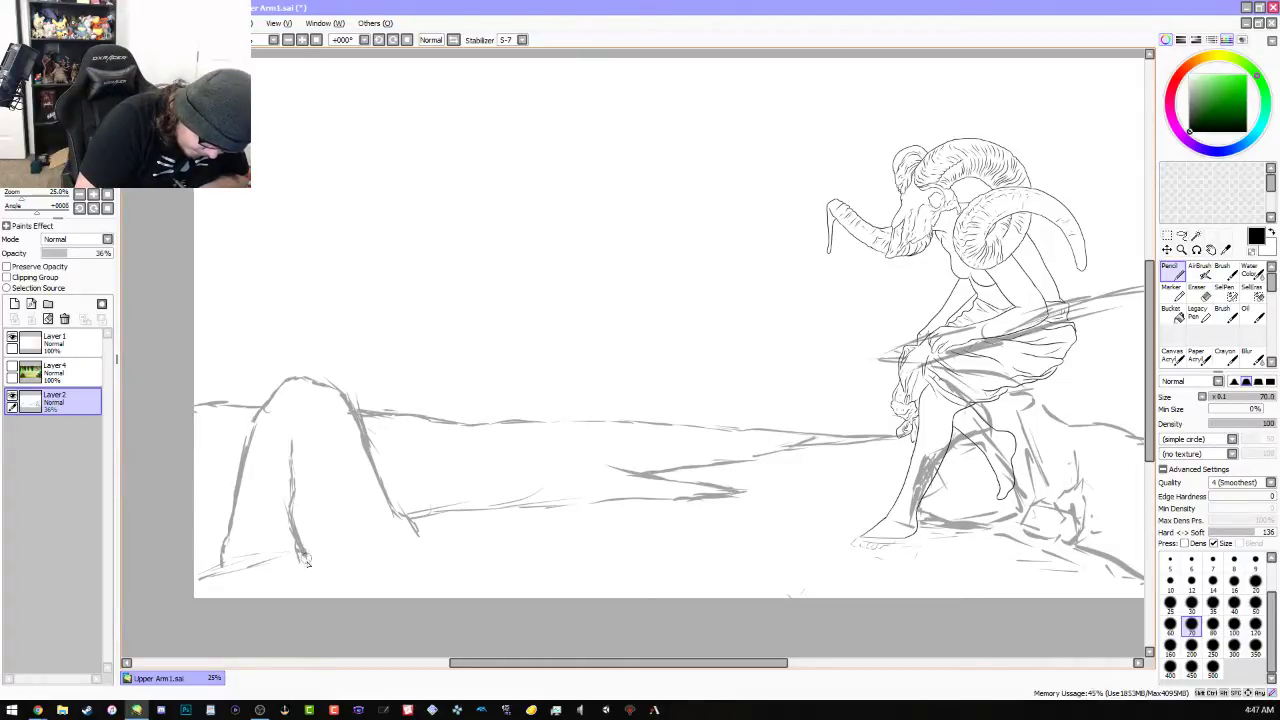
pyautogui.moveTo(300, 541); pyautogui.dragTo(309, 570)
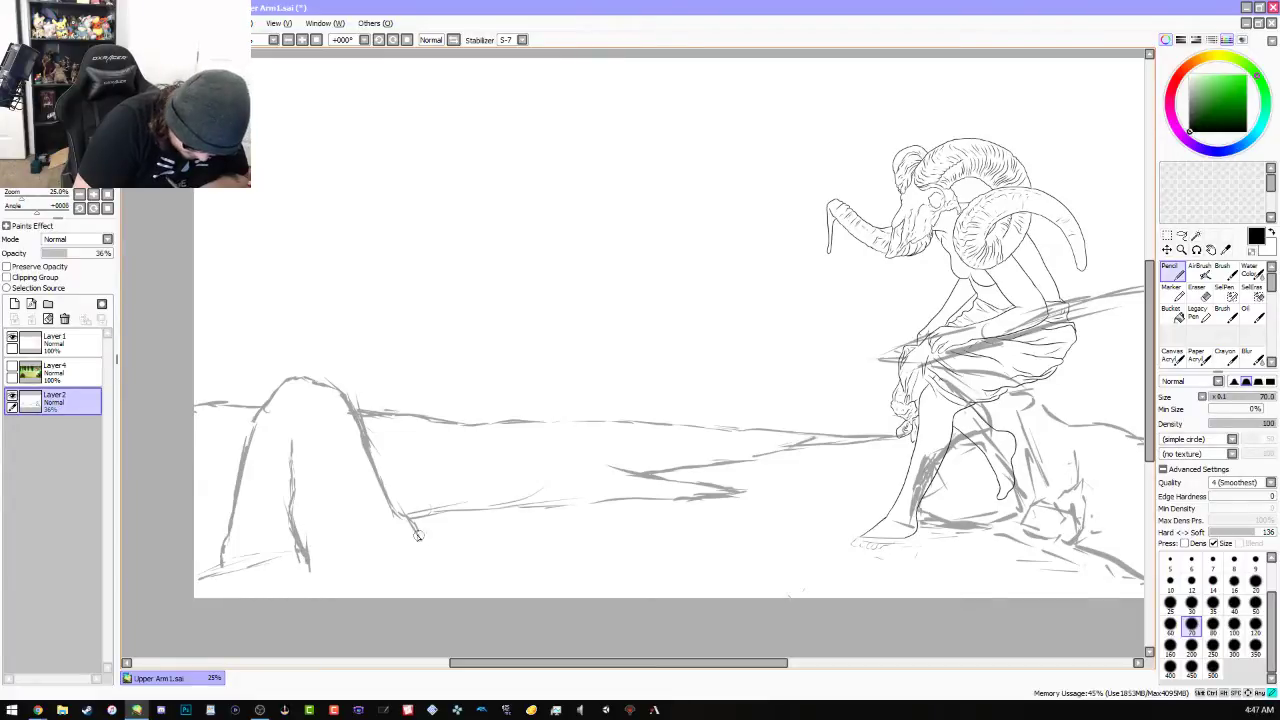
pyautogui.moveTo(420, 532); pyautogui.dragTo(433, 545)
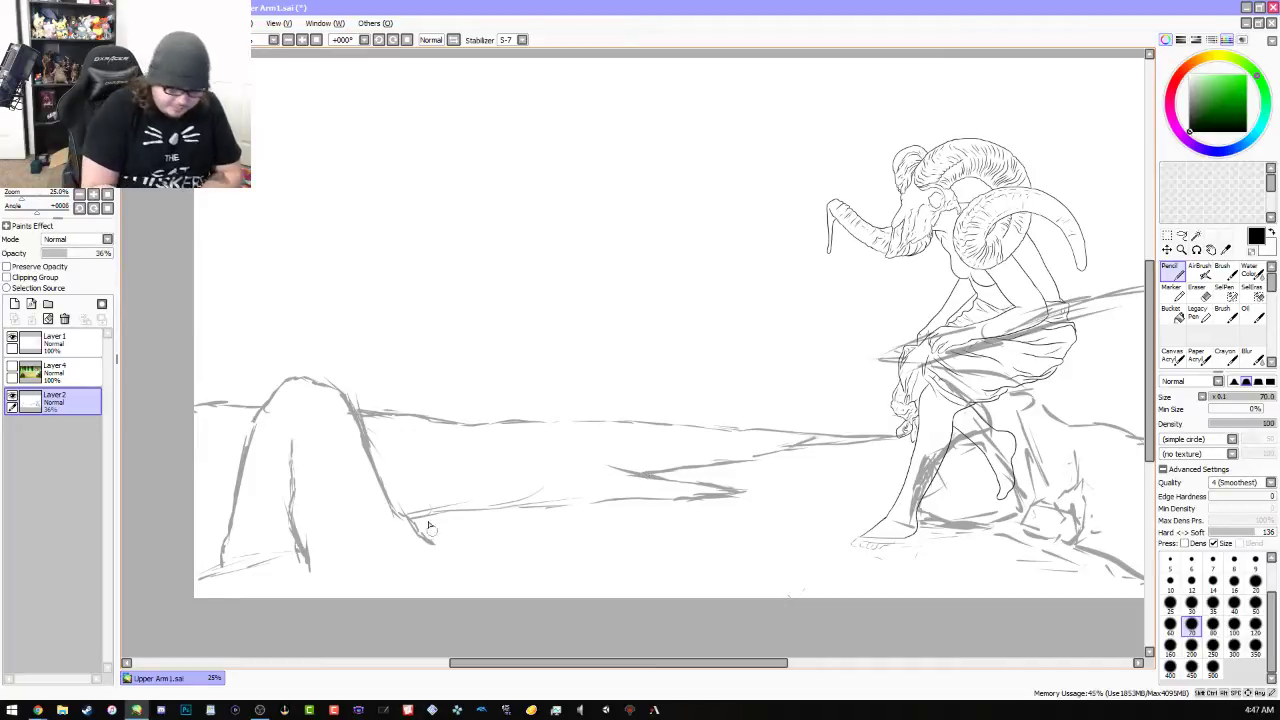
pyautogui.moveTo(430, 535); pyautogui.dragTo(450, 561)
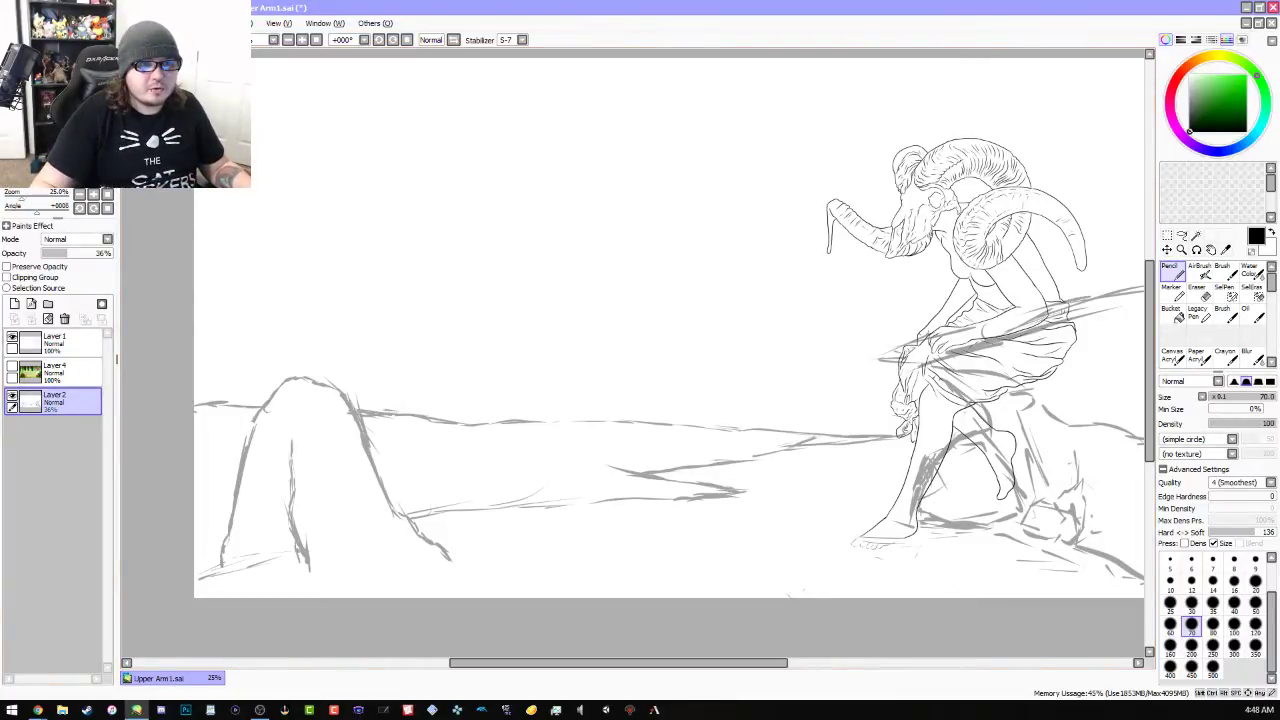
# Switch to the browser, return to the top of the river image results and search for deer images
pyautogui.click(136, 710)
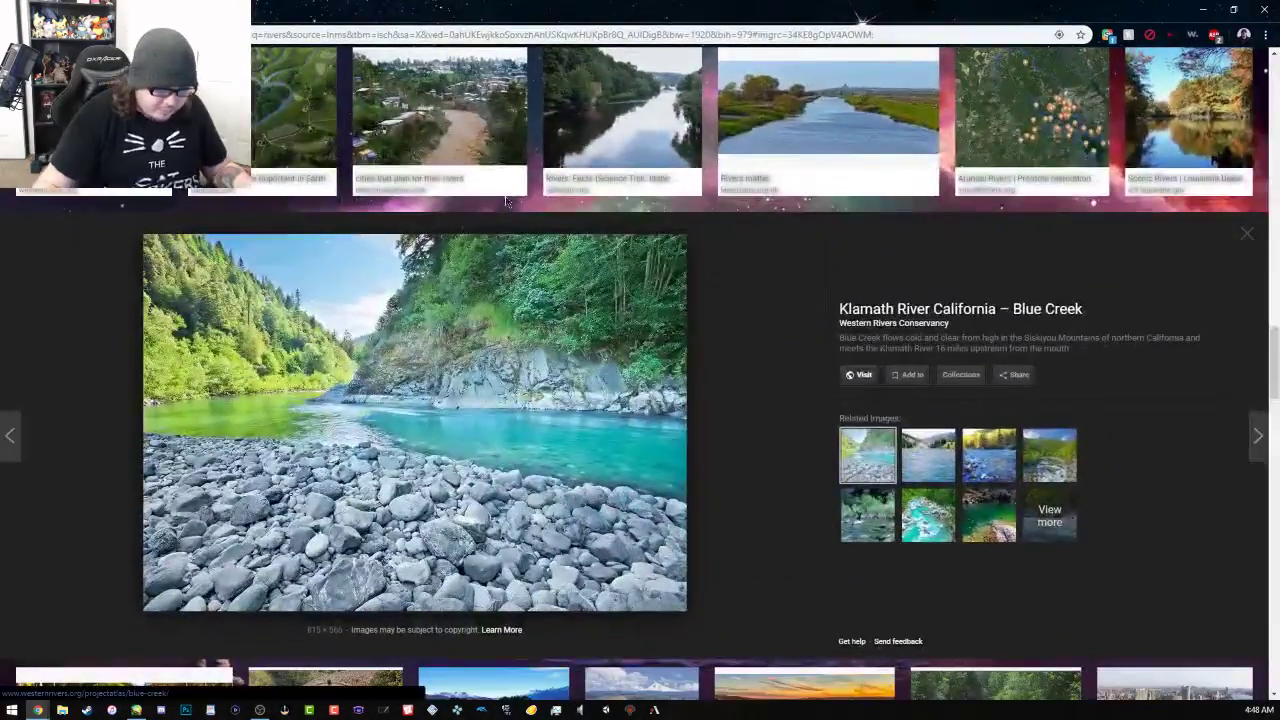
pyautogui.scroll(10, 506, 202)
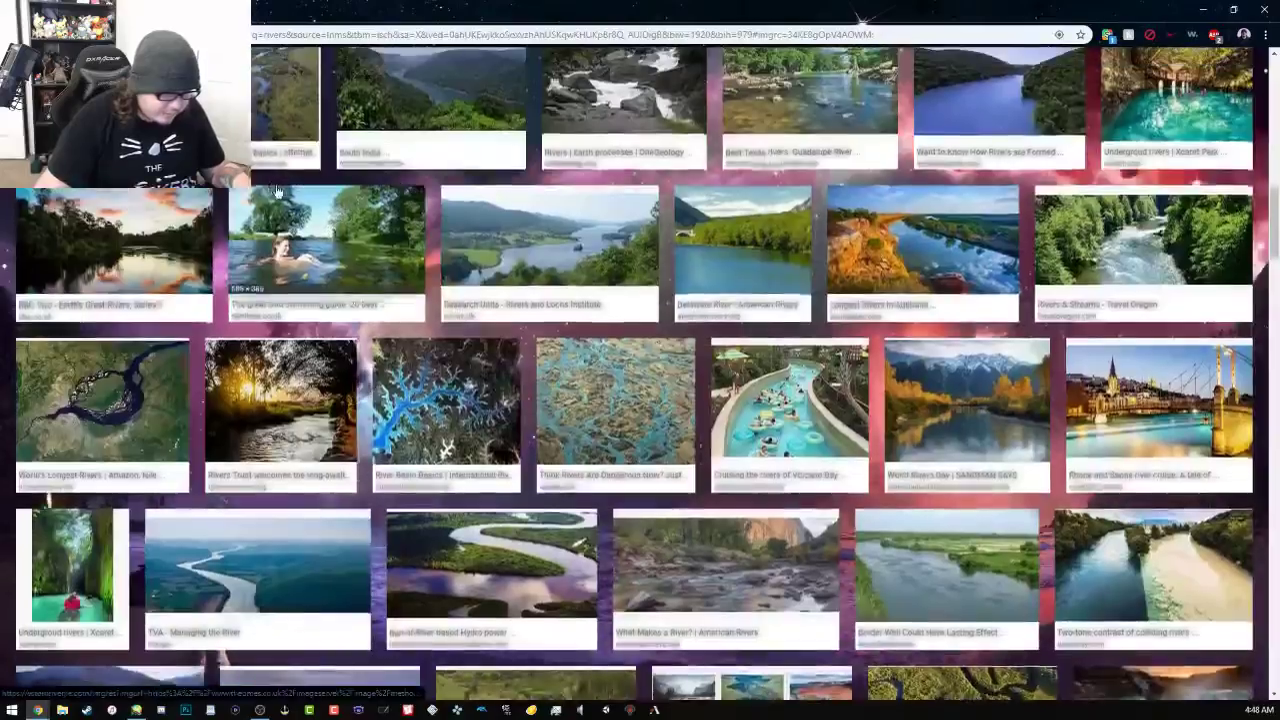
pyautogui.scroll(10, 278, 190)
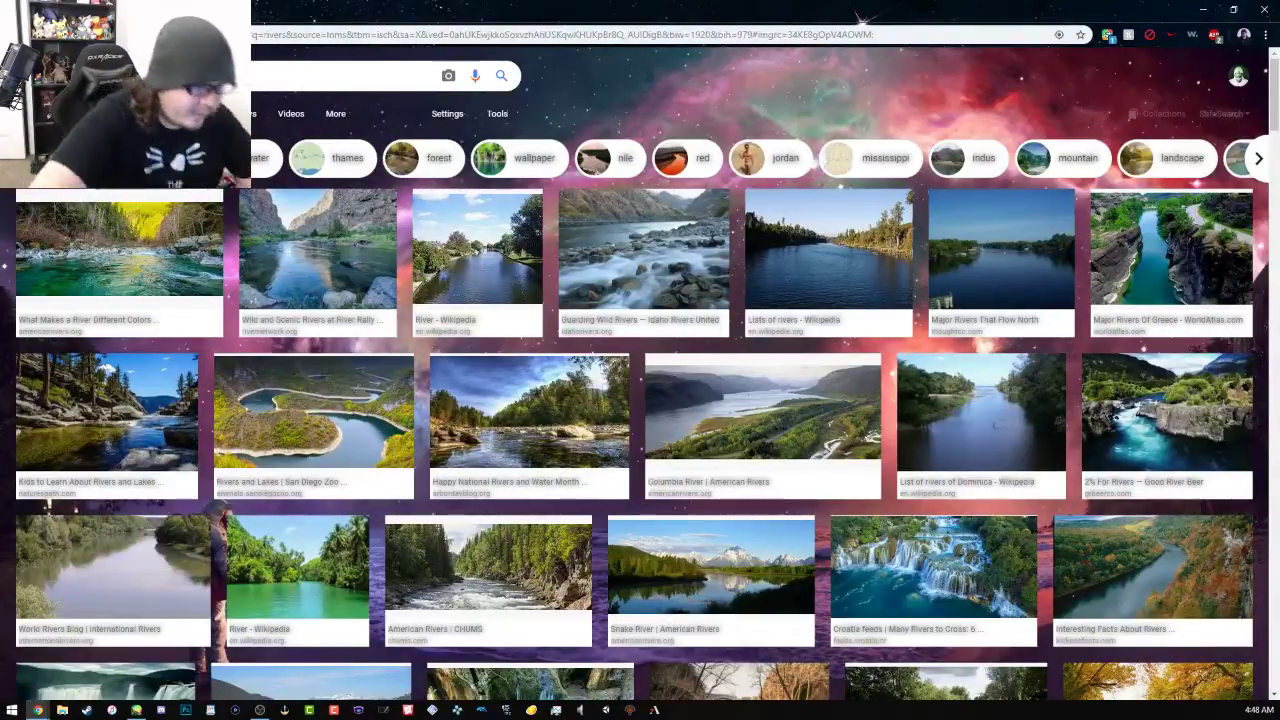
pyautogui.write('deer')
pyautogui.press('Return')
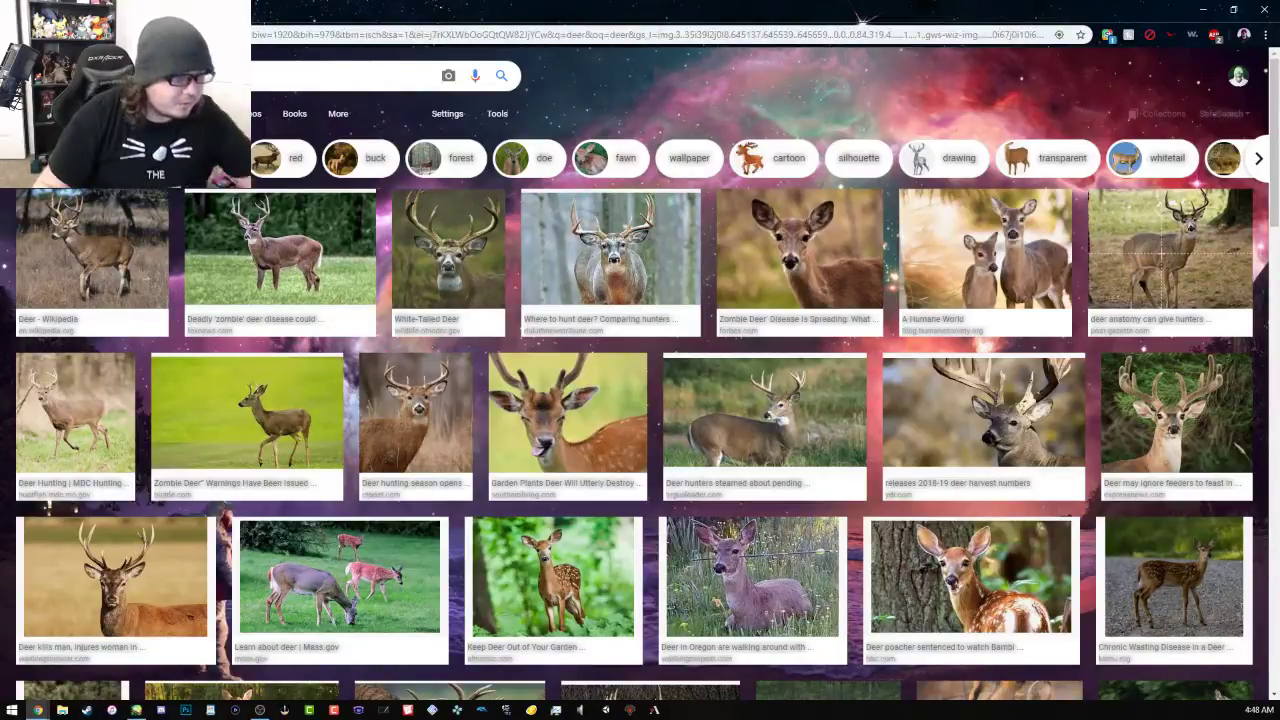
# Search for doe images, preview the standing Whitetail Deer Doe photo and look through further results for poses
pyautogui.doubleClick(356, 97)
pyautogui.write('doe')
pyautogui.press('Return')
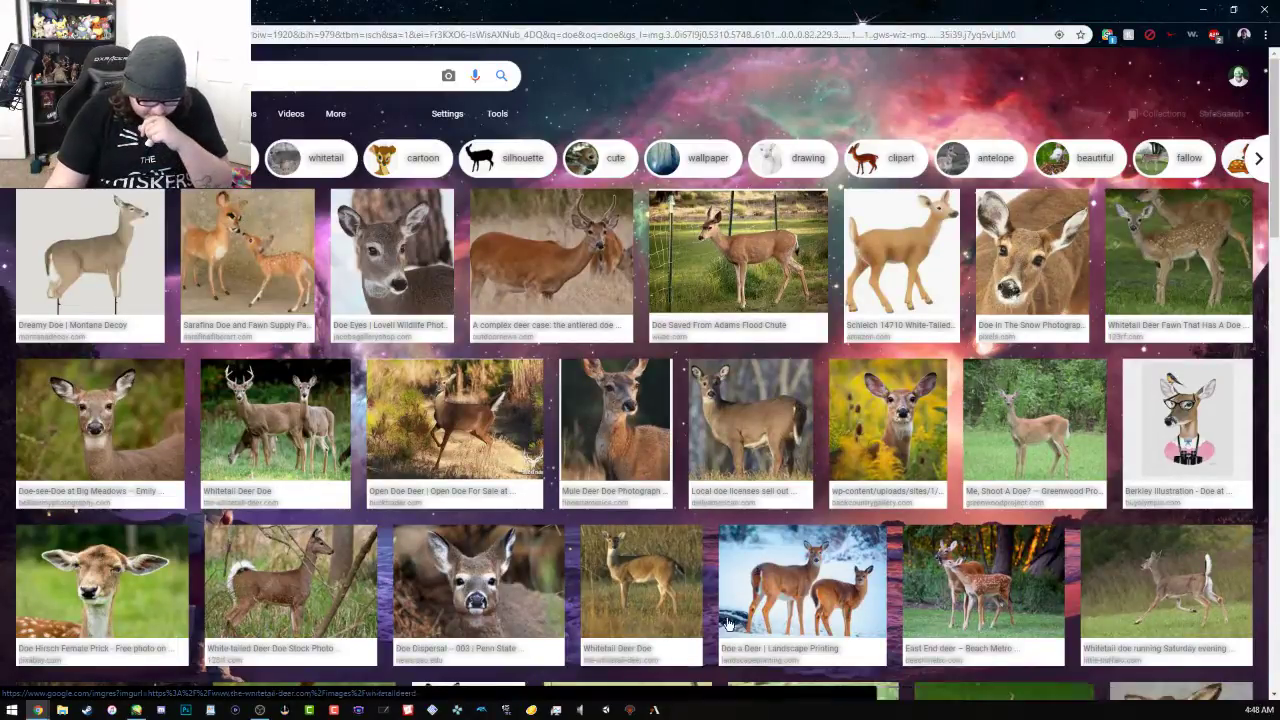
pyautogui.click(640, 575)
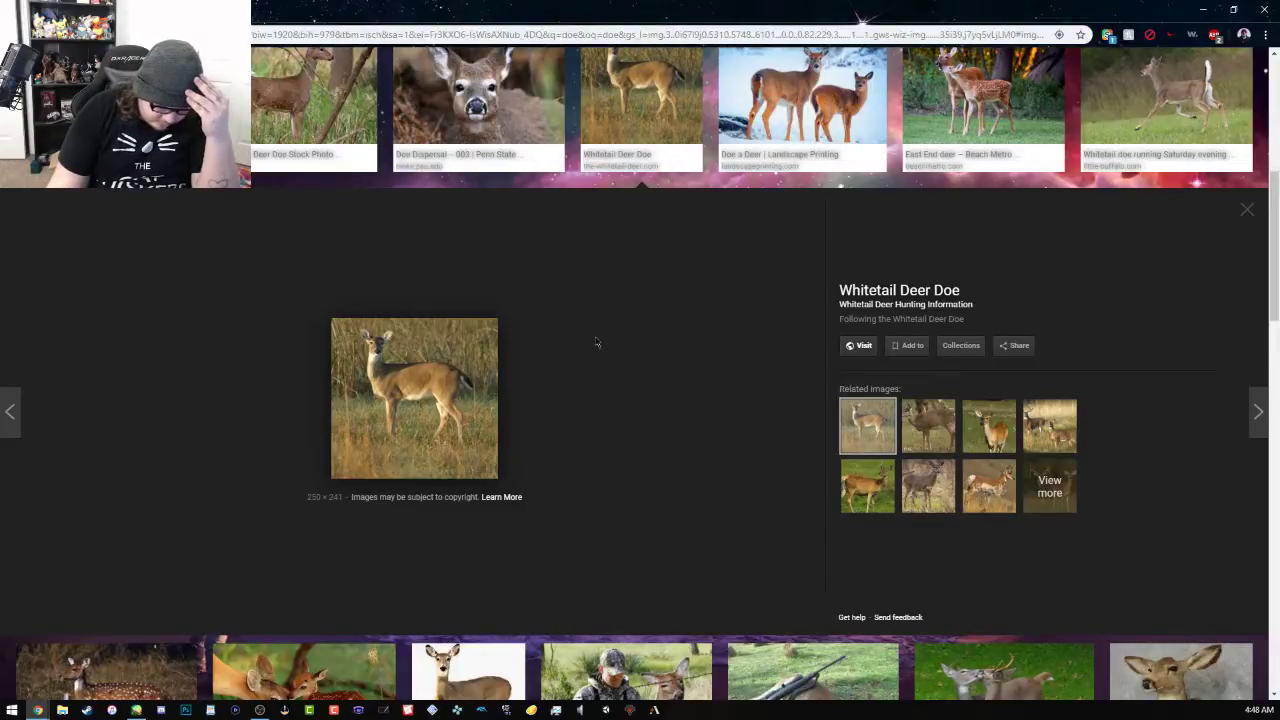
pyautogui.scroll(-2, 596, 342)
pyautogui.scroll(-3, 604, 298)
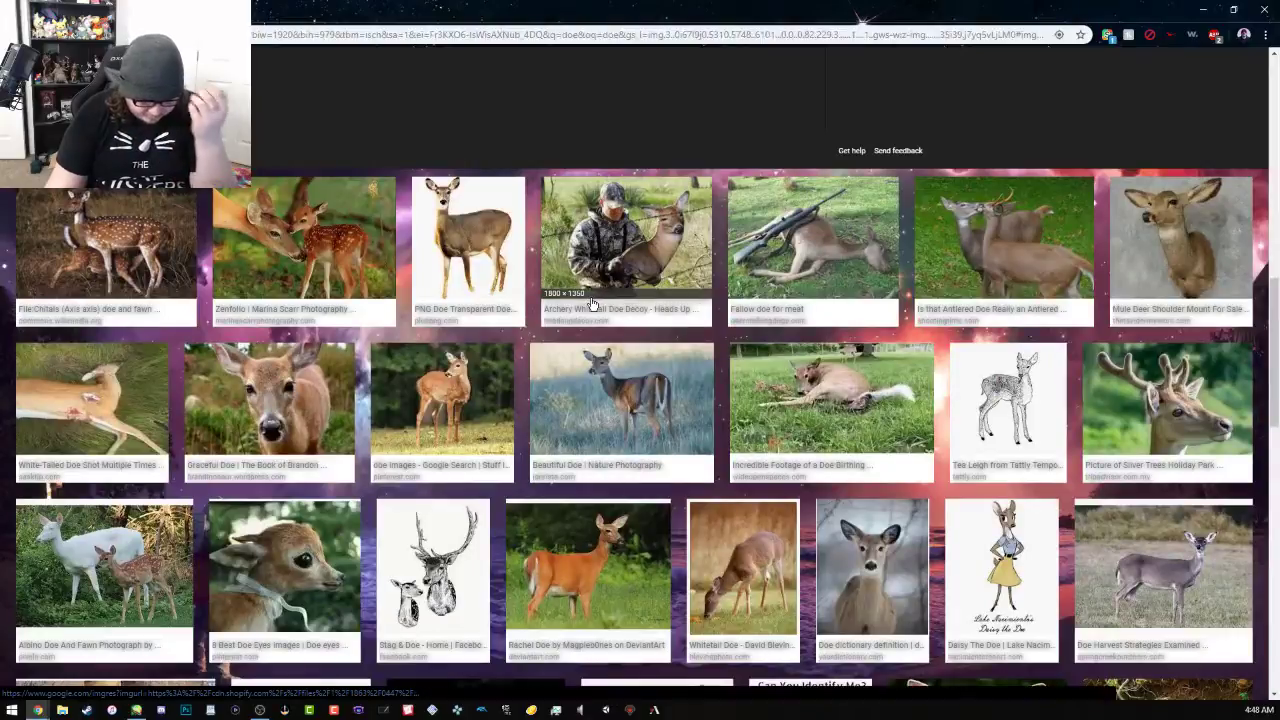
# Look through further doe image results for suitable poses and preview the running spotted fawn image
pyautogui.scroll(-3, 582, 306)
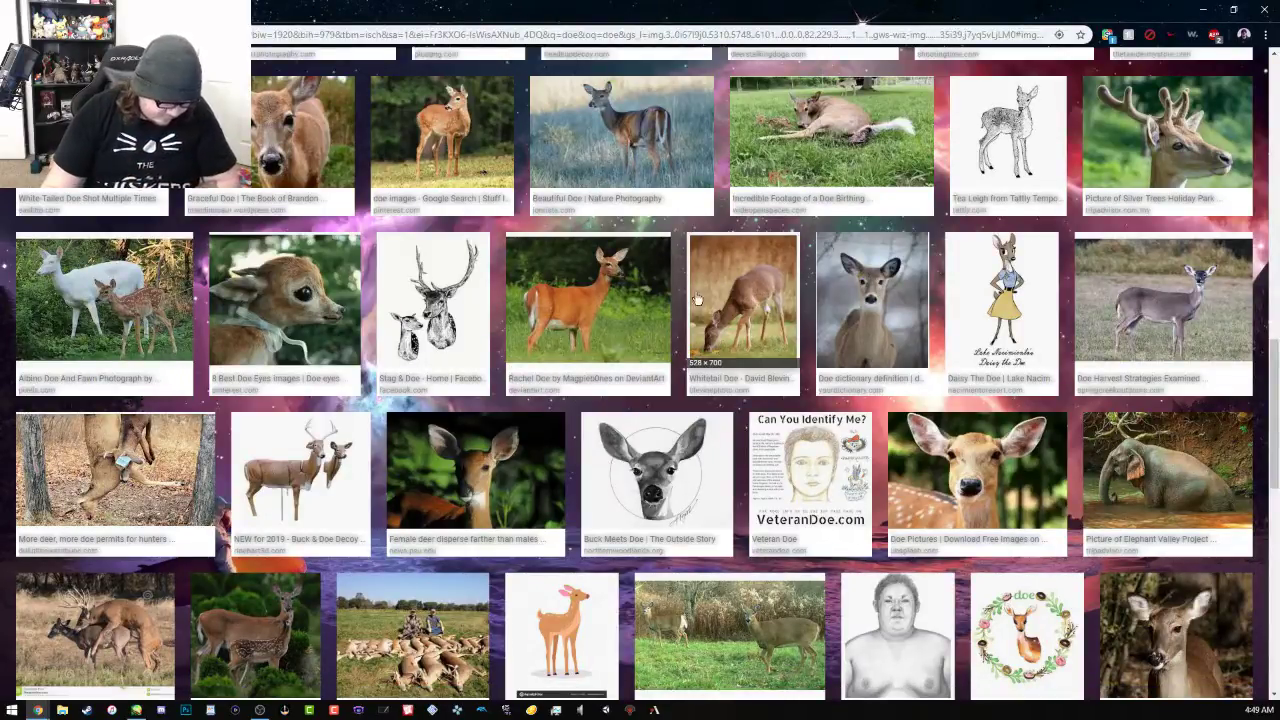
pyautogui.scroll(-3, 700, 300)
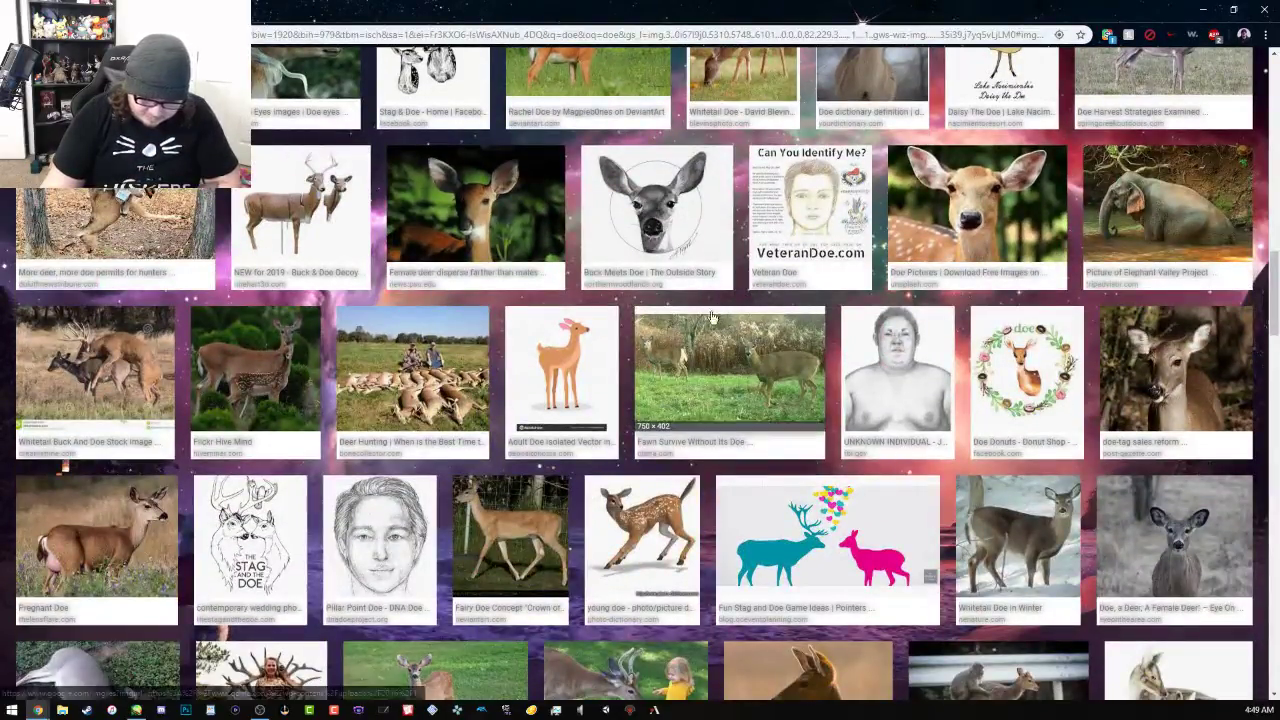
pyautogui.scroll(-1, 630, 352)
pyautogui.scroll(-2, 620, 346)
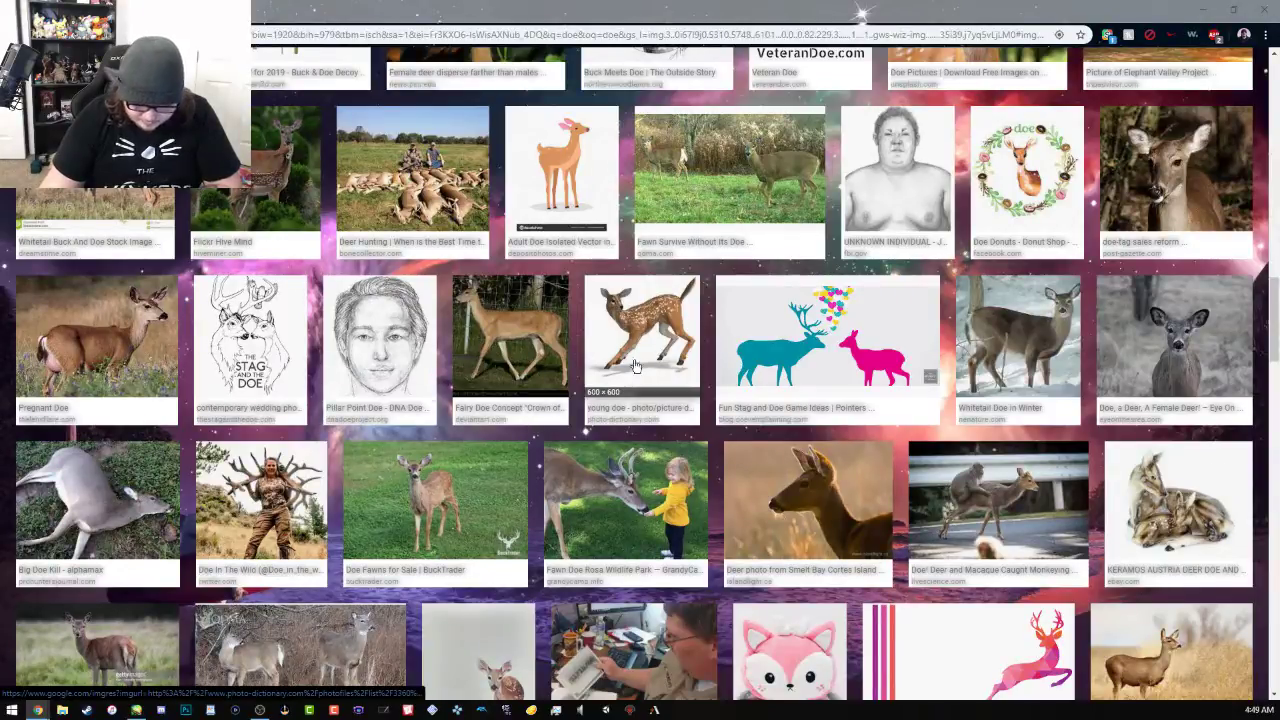
pyautogui.scroll(-3, 566, 302)
pyautogui.scroll(-1, 566, 302)
pyautogui.scroll(-2, 426, 340)
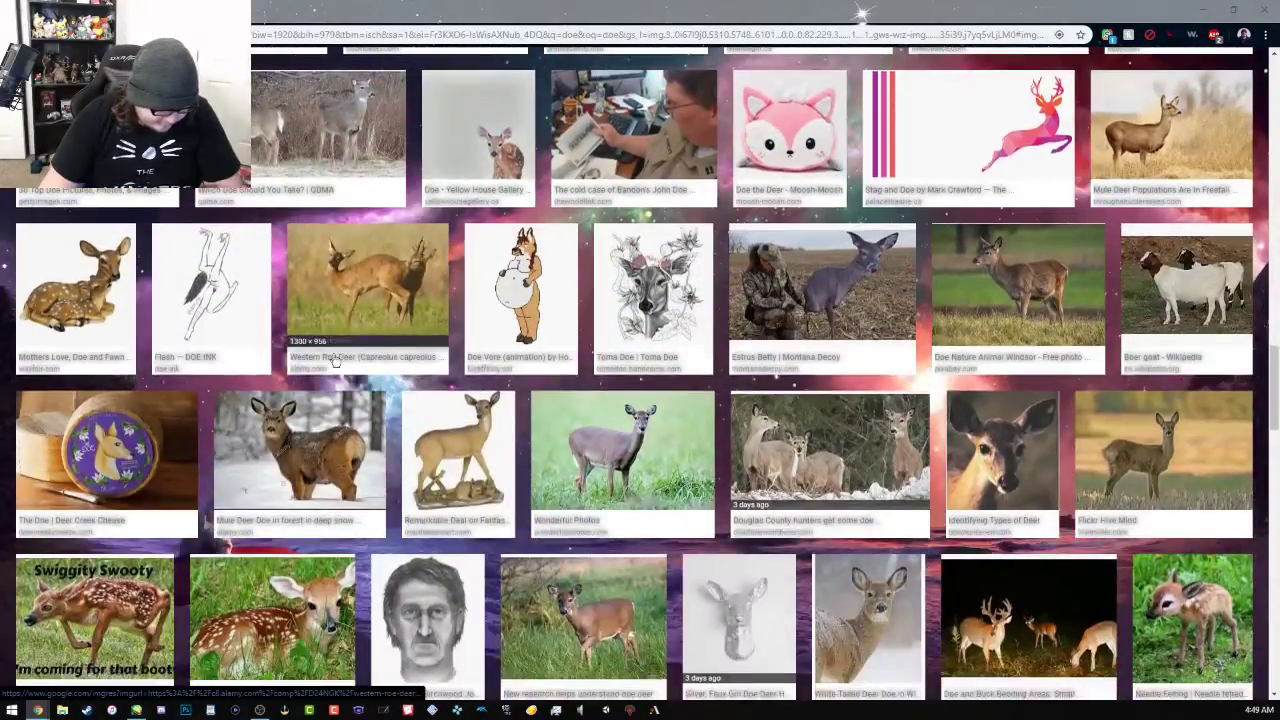
pyautogui.scroll(-3, 562, 456)
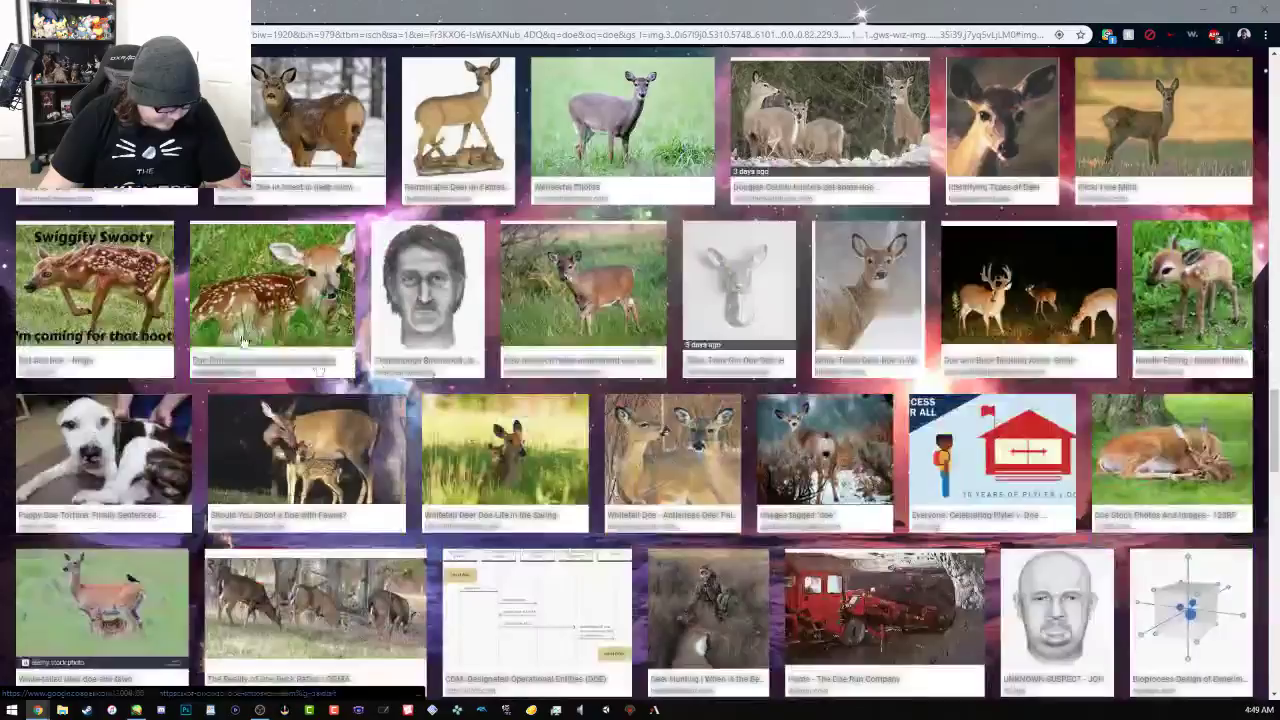
pyautogui.click(110, 298)
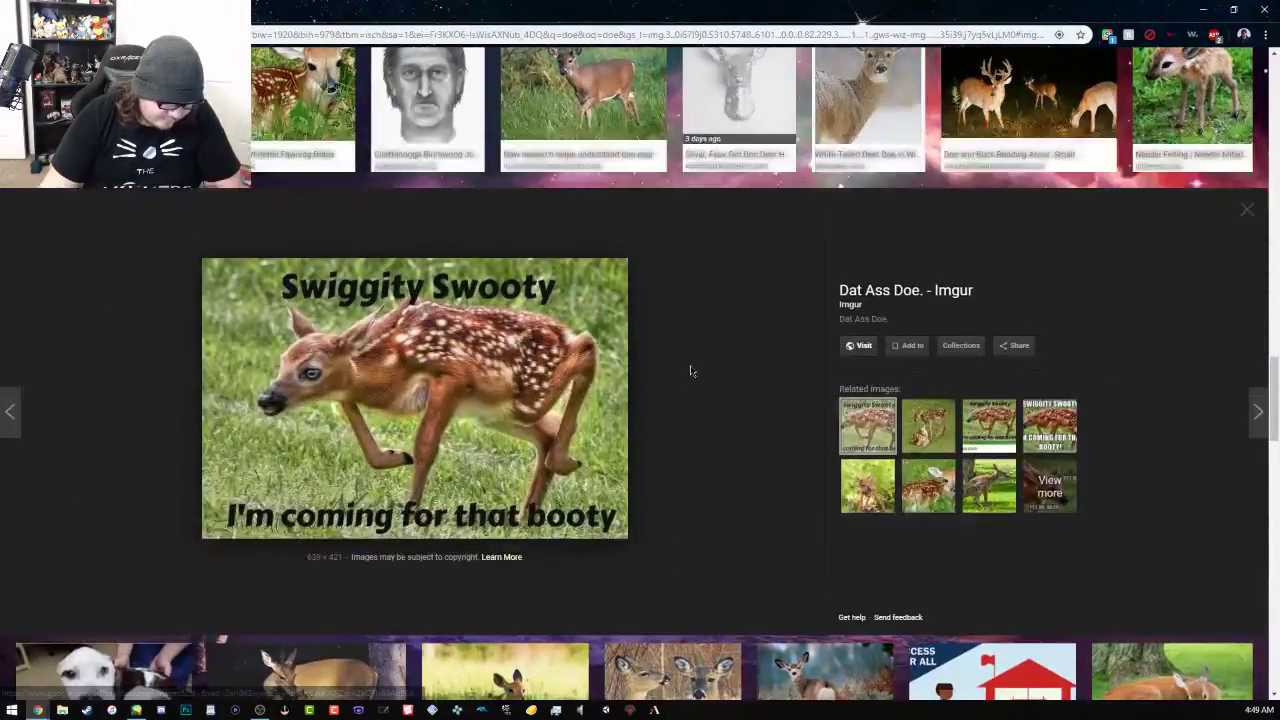
pyautogui.scroll(2, 716, 345)
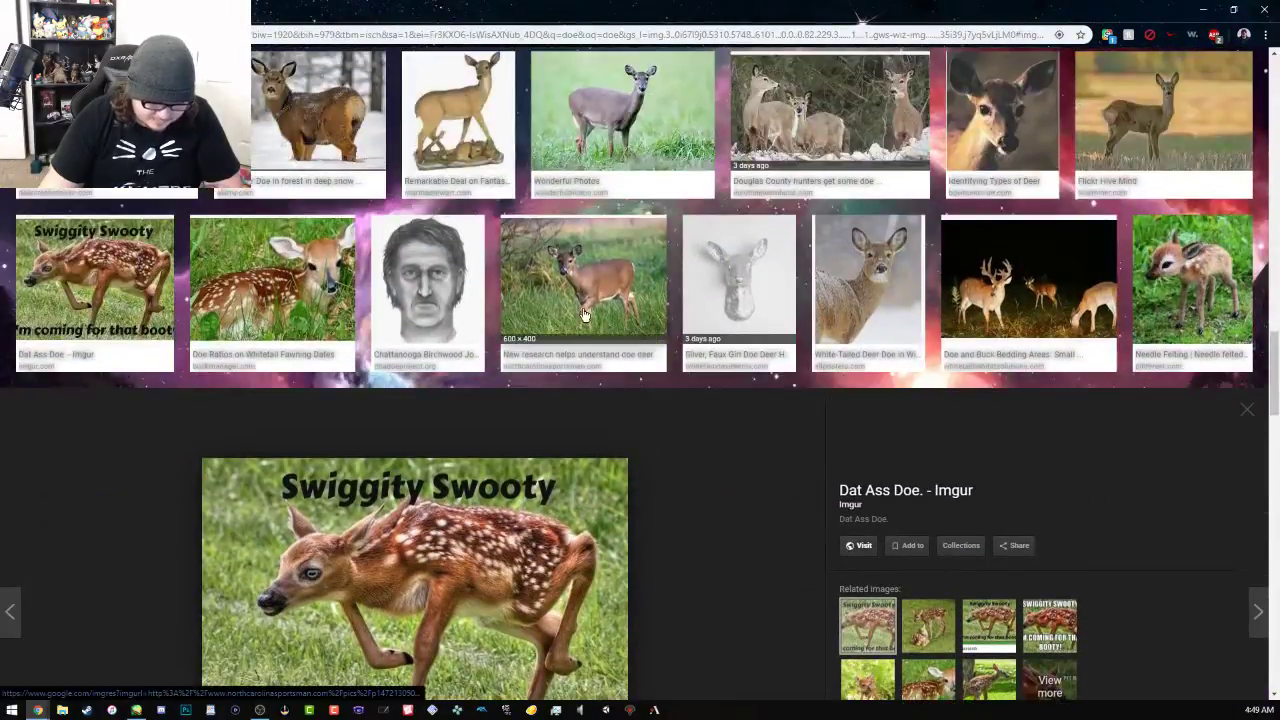
# Copy the Carolina Sportsman photo of a doe standing in grass and paste it into the drawing as a new layer above Layer 2
pyautogui.click(660, 340)
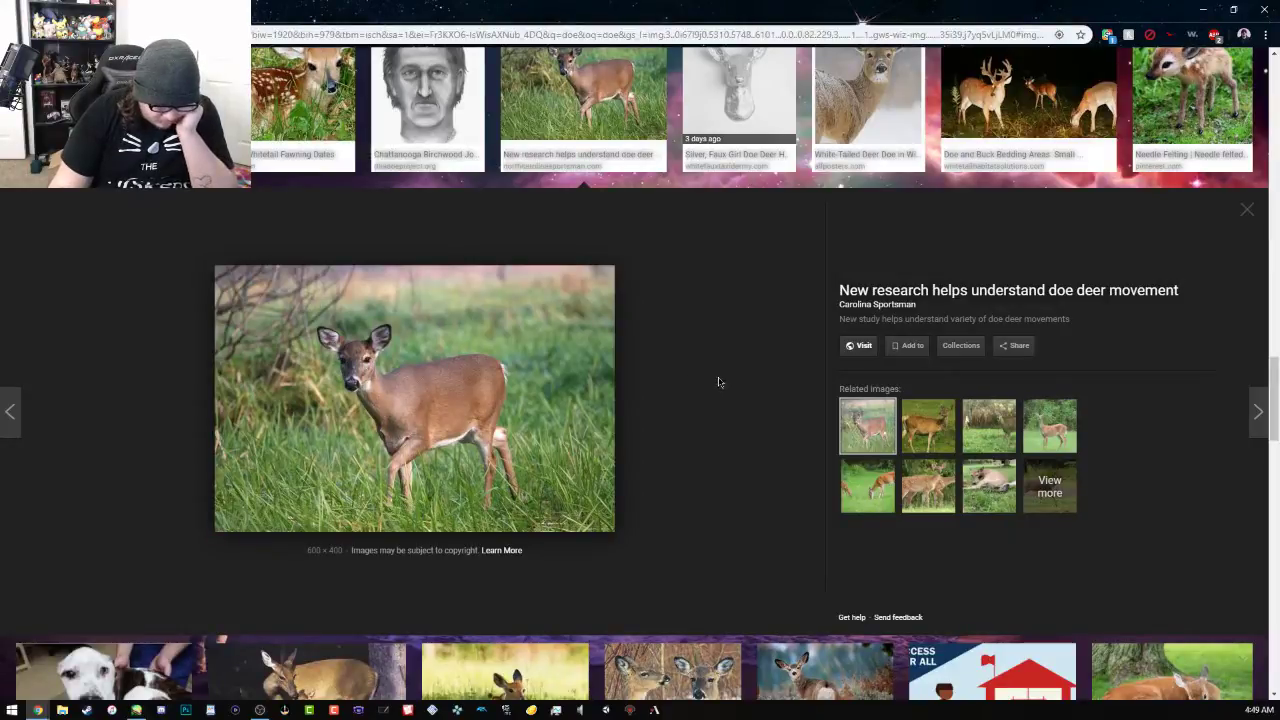
pyautogui.rightClick(455, 376)
pyautogui.click(592, 511)
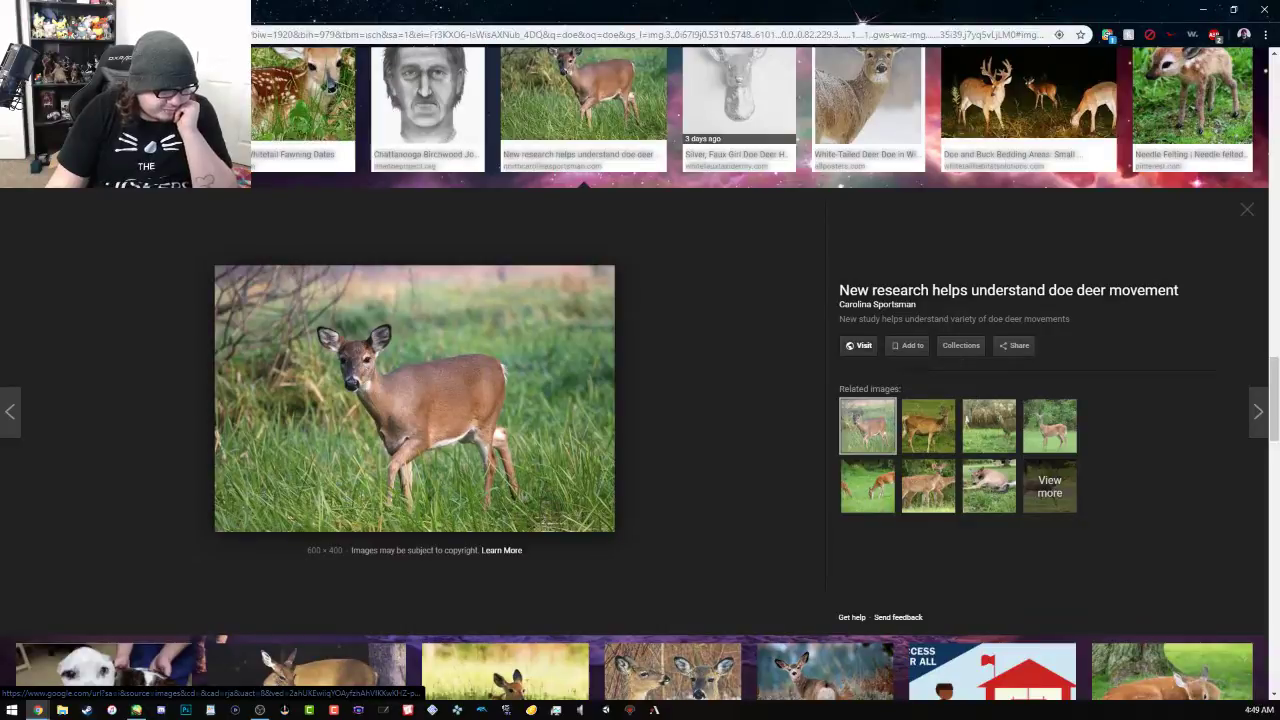
pyautogui.hotkey('alt', 'Tab')
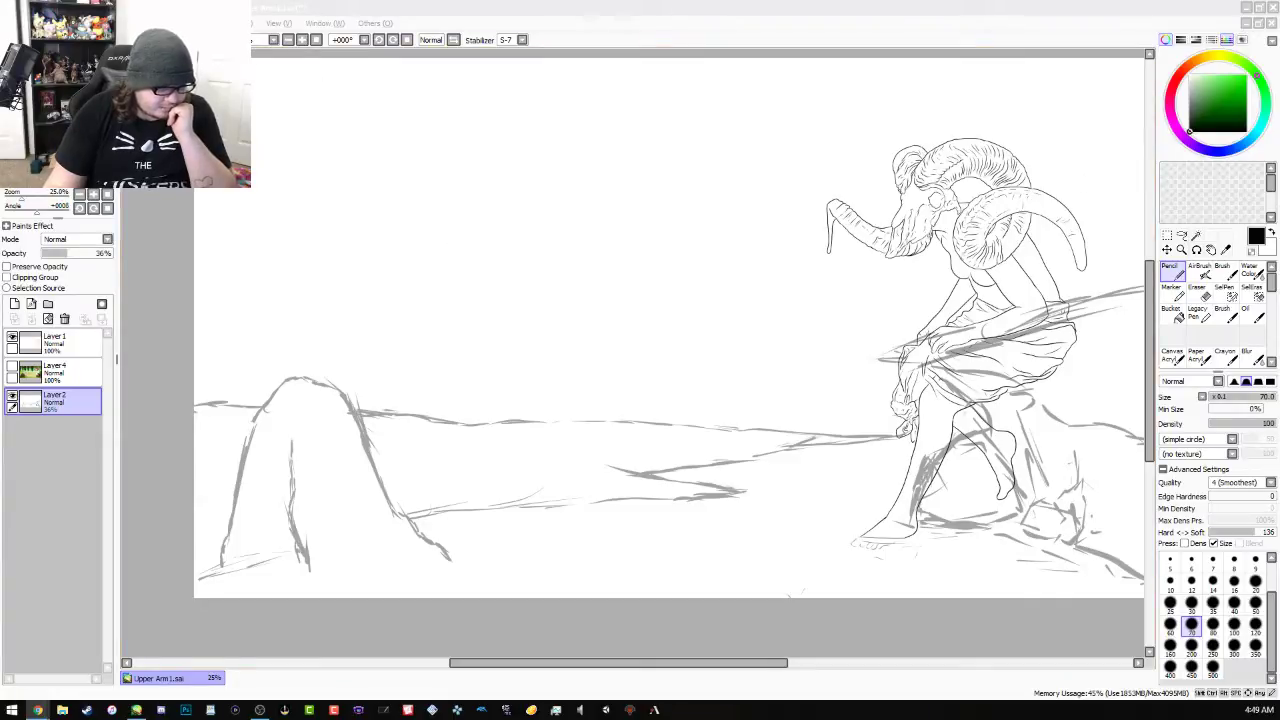
pyautogui.hotkey('ctrl', 'shift', 'n')
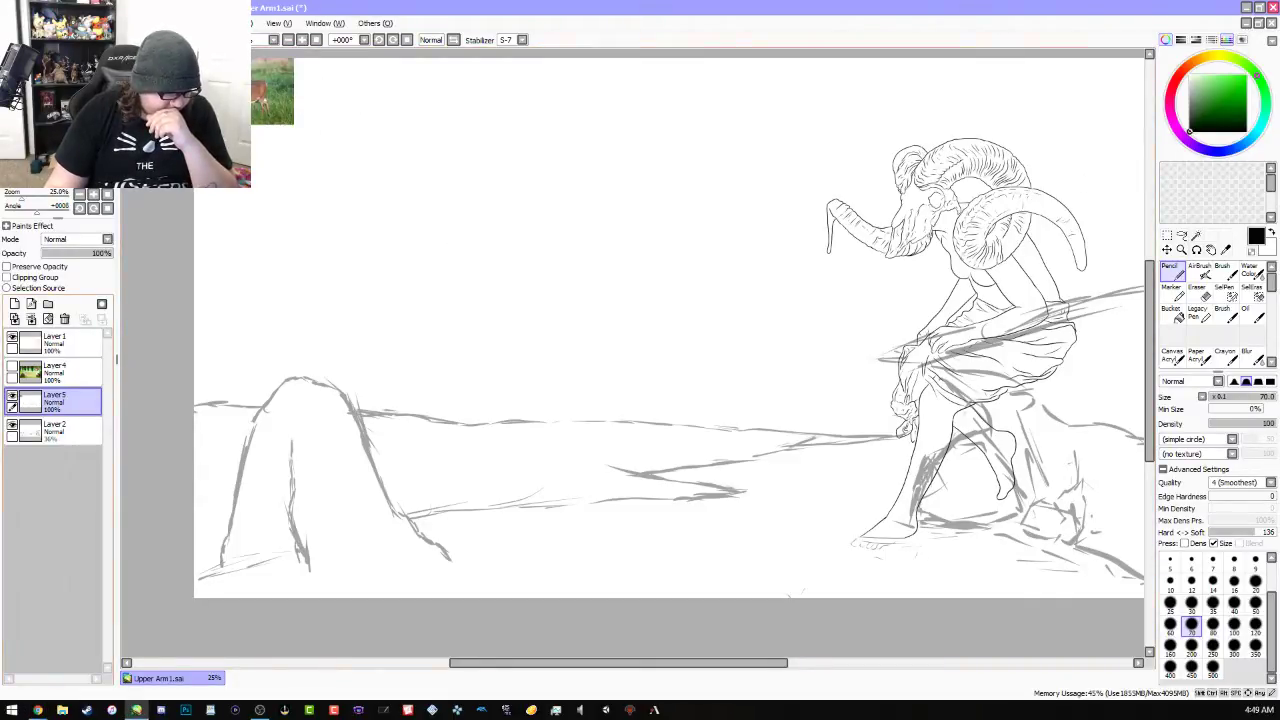
# Flip the pasted doe photo horizontally and enlarge it to about one third of the canvas's visible width
pyautogui.click(145, 22)
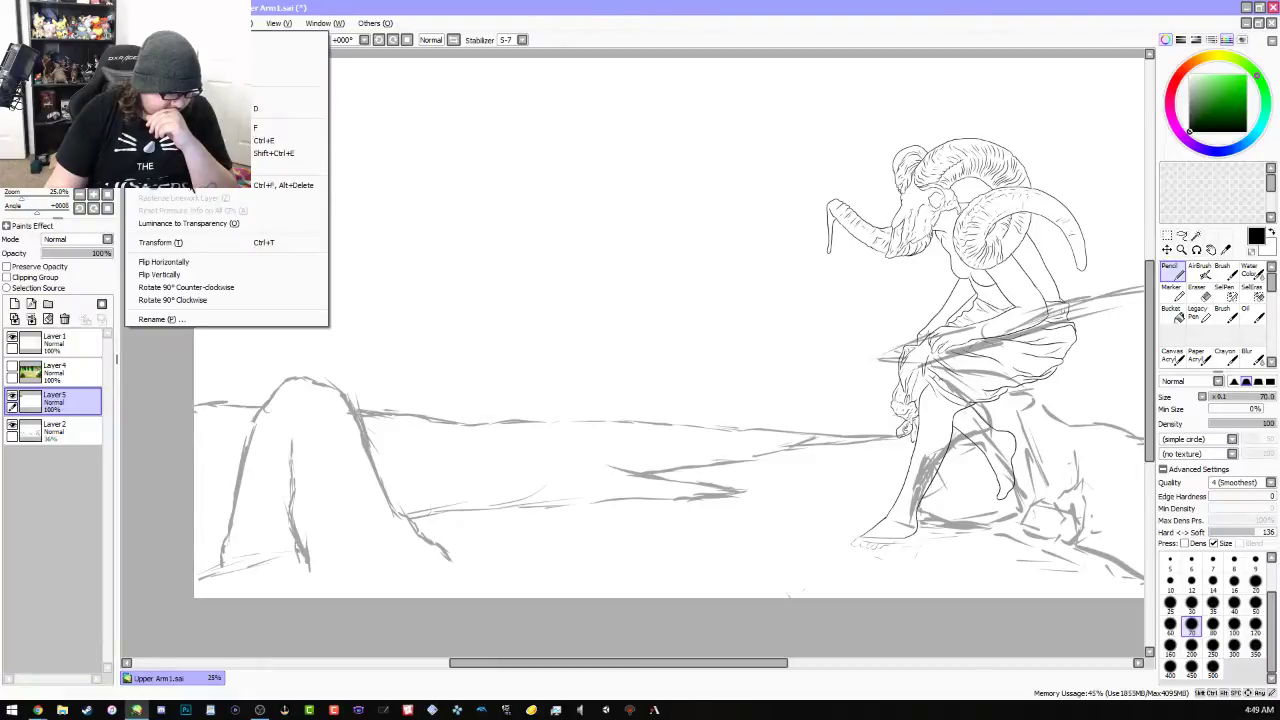
pyautogui.click(179, 245)
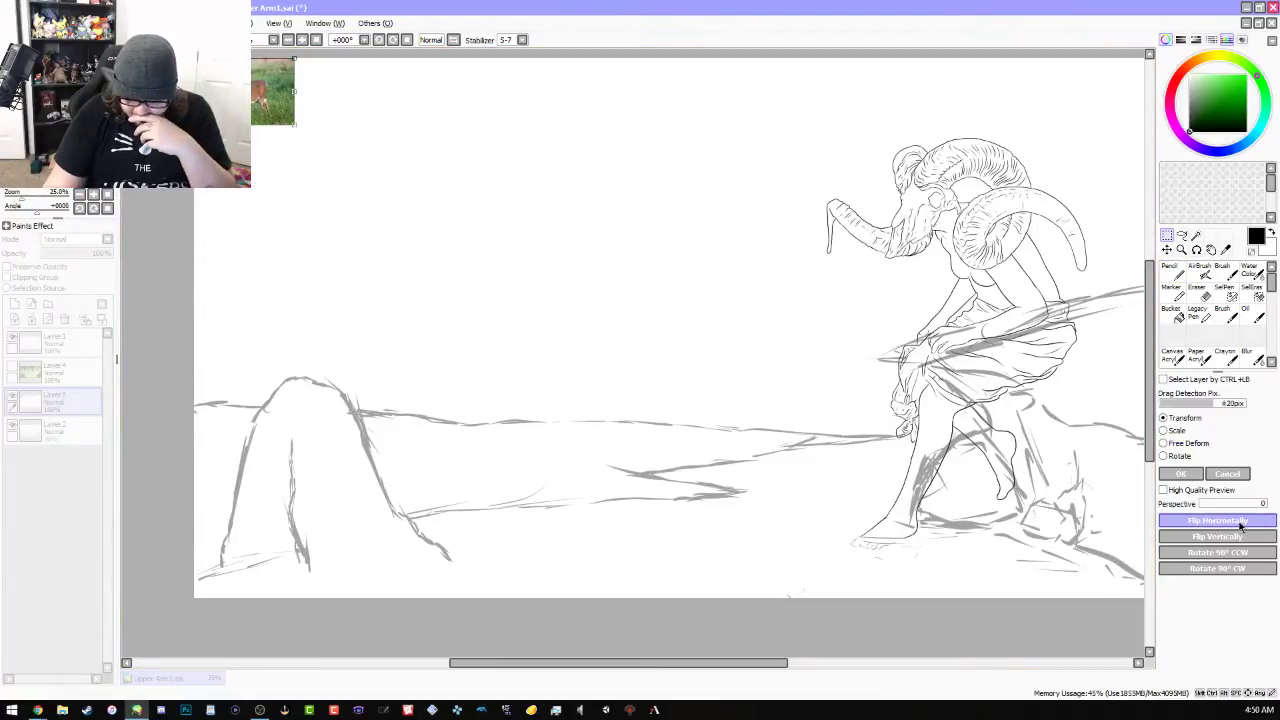
pyautogui.click(1198, 475)
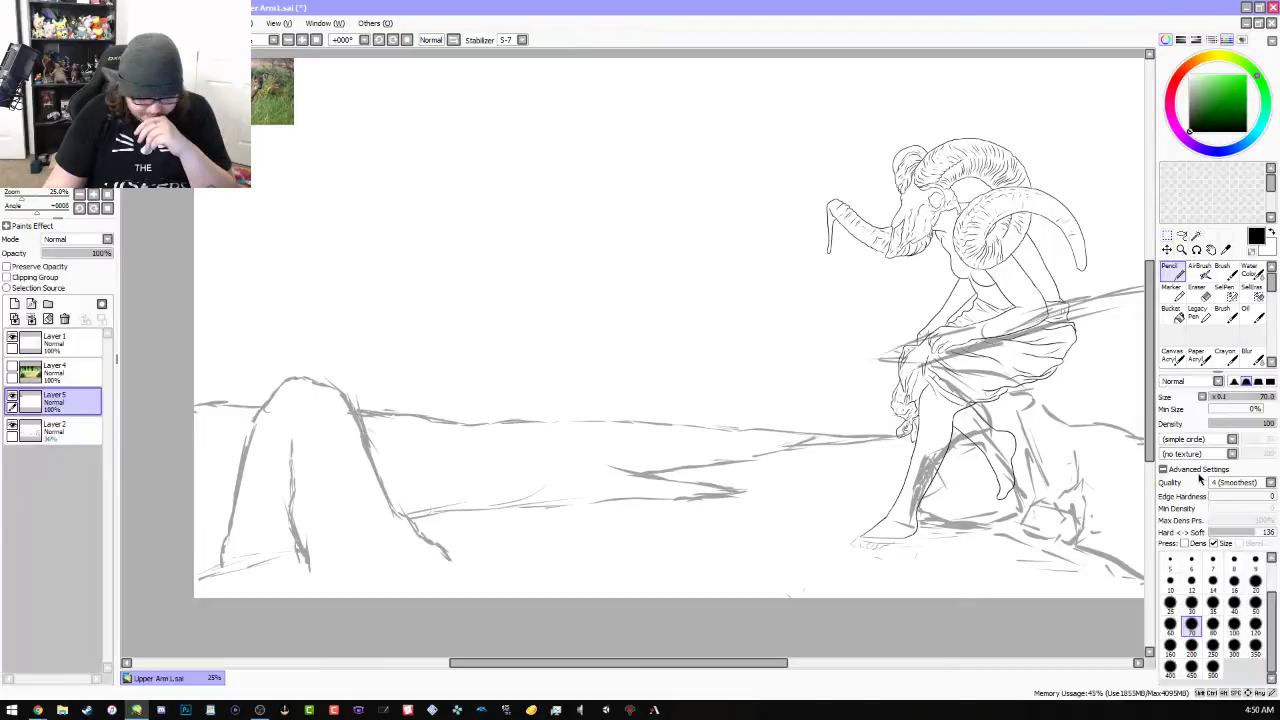
pyautogui.click(142, 22)
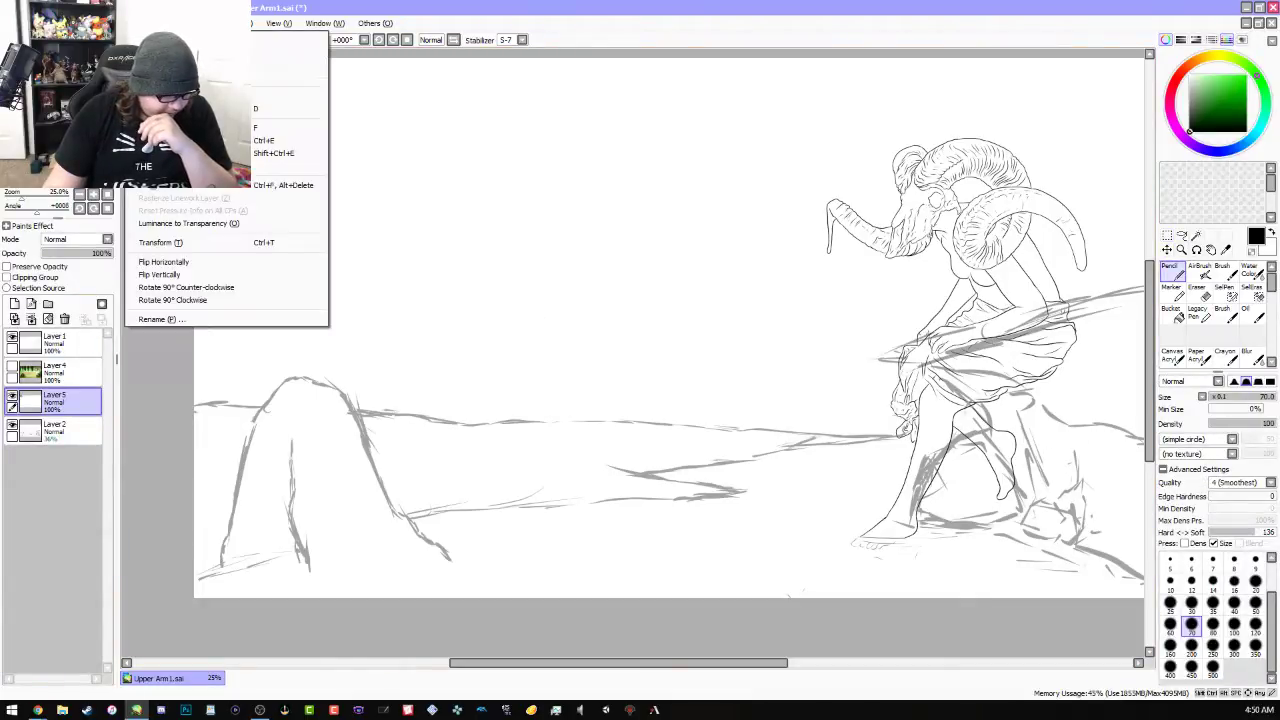
pyautogui.click(179, 245)
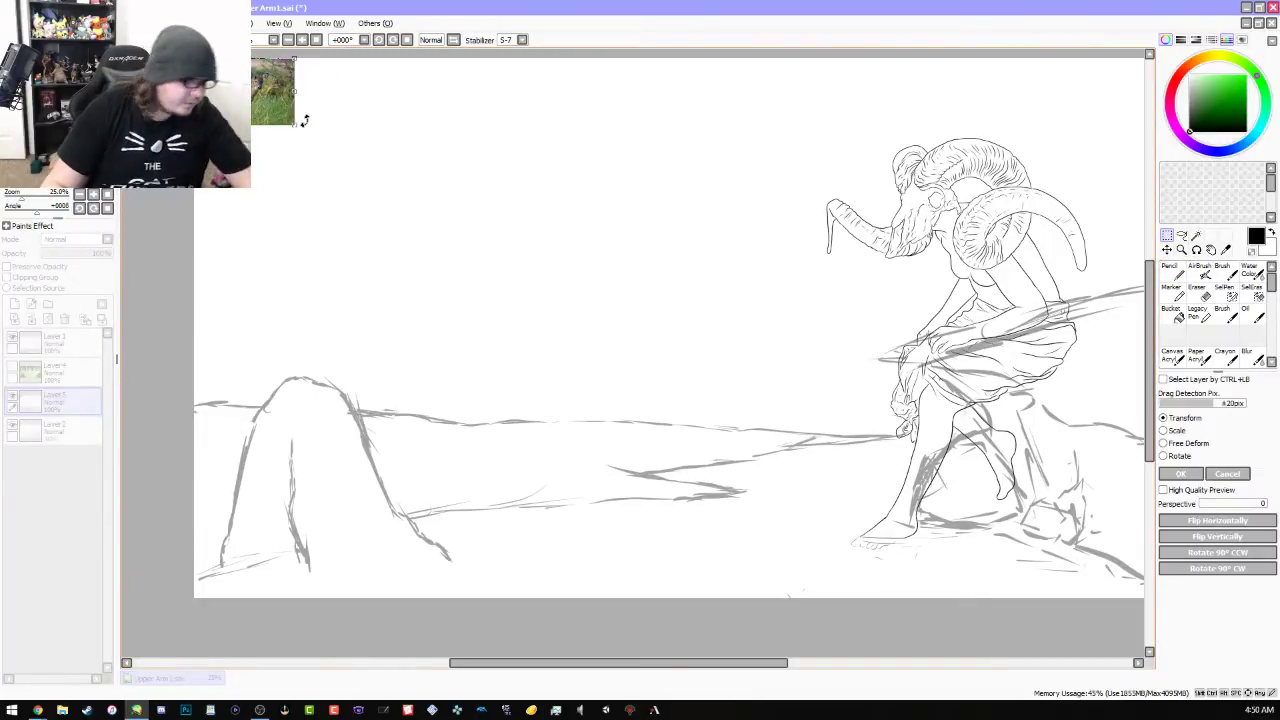
pyautogui.moveTo(297, 124); pyautogui.dragTo(499, 270)
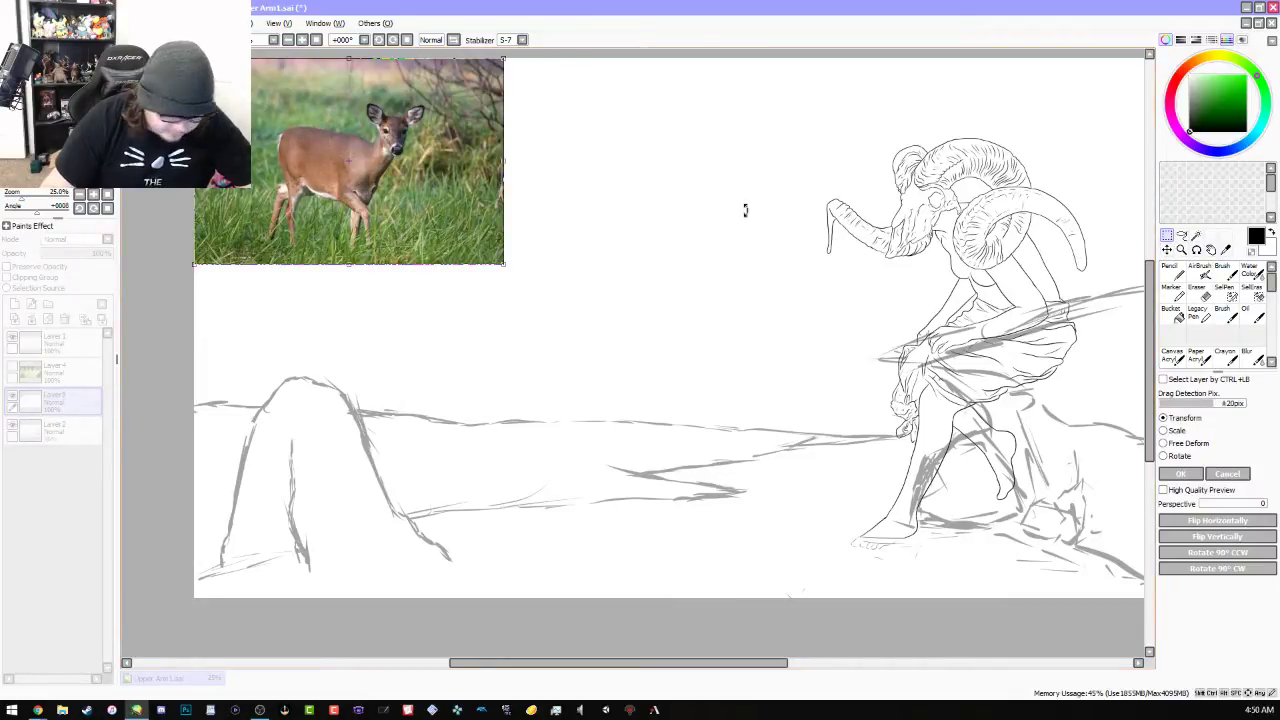
pyautogui.click(1181, 473)
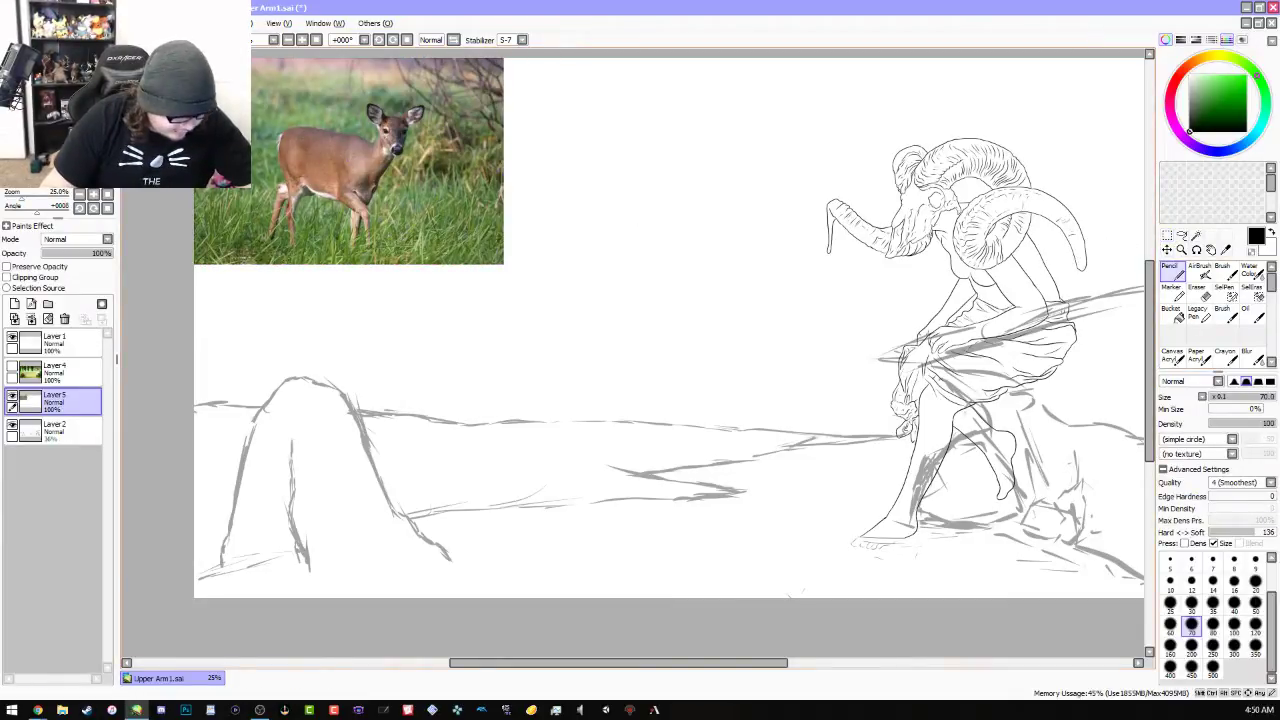
# Crop the photo by copying a rectangular area around the doe, deleting the original photo layer and pasting the copied area
pyautogui.press('ctrl')
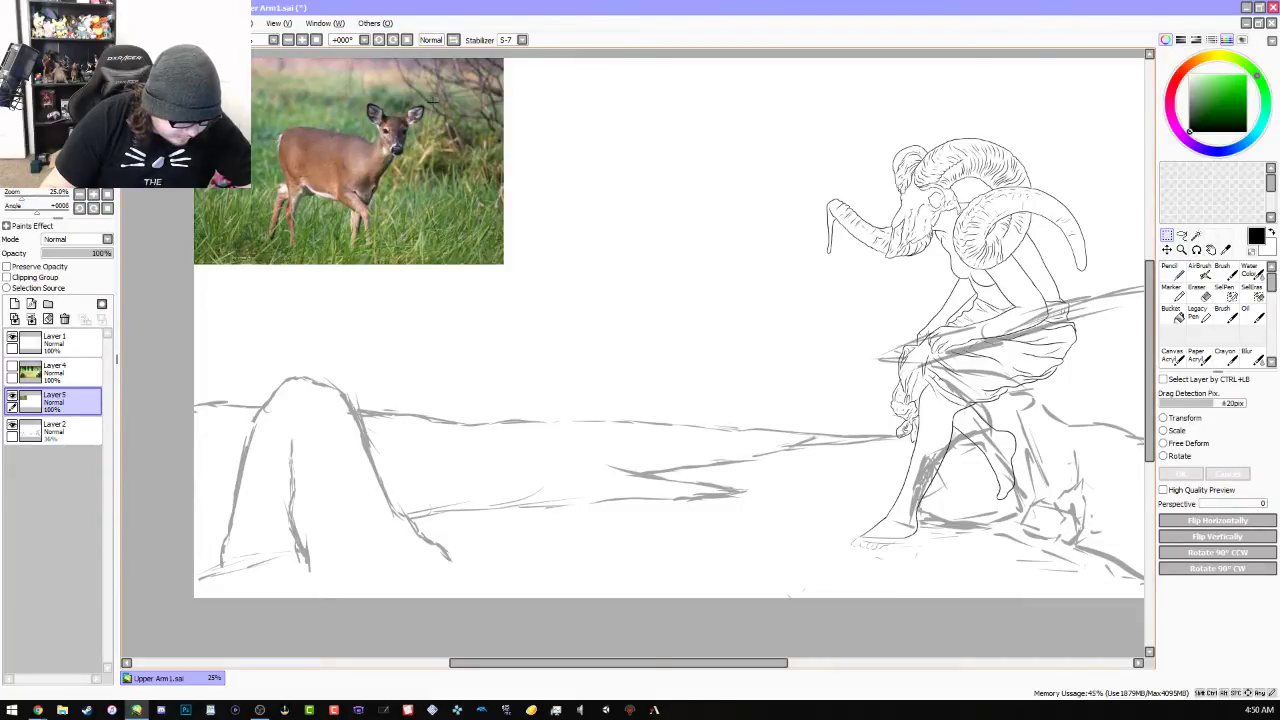
pyautogui.moveTo(431, 101); pyautogui.dragTo(242, 254)
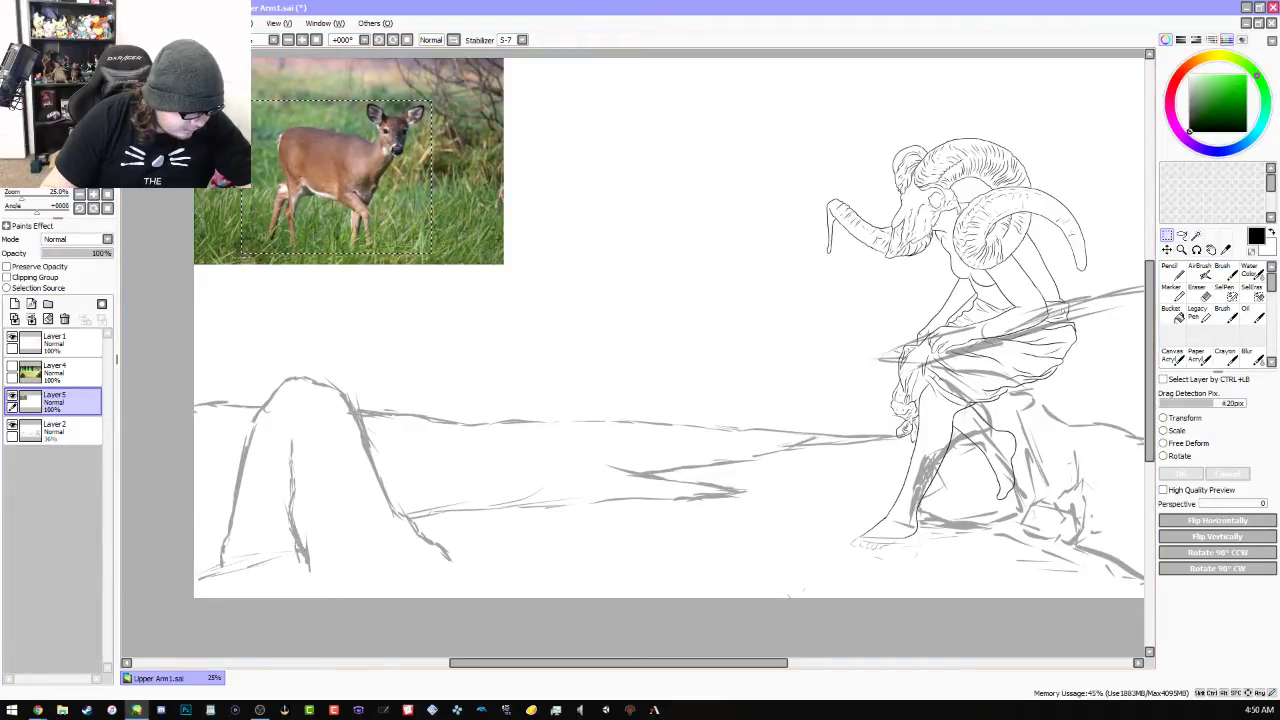
pyautogui.hotkey('alt', 'l')
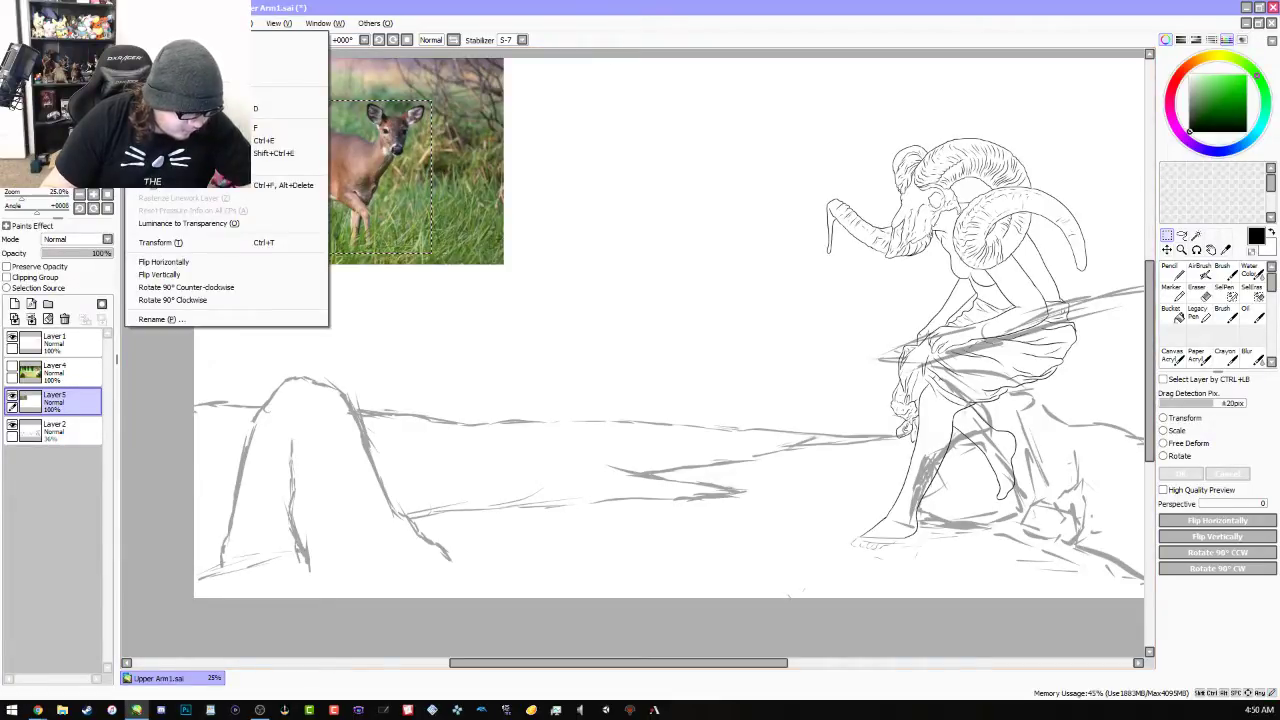
pyautogui.press('Escape')
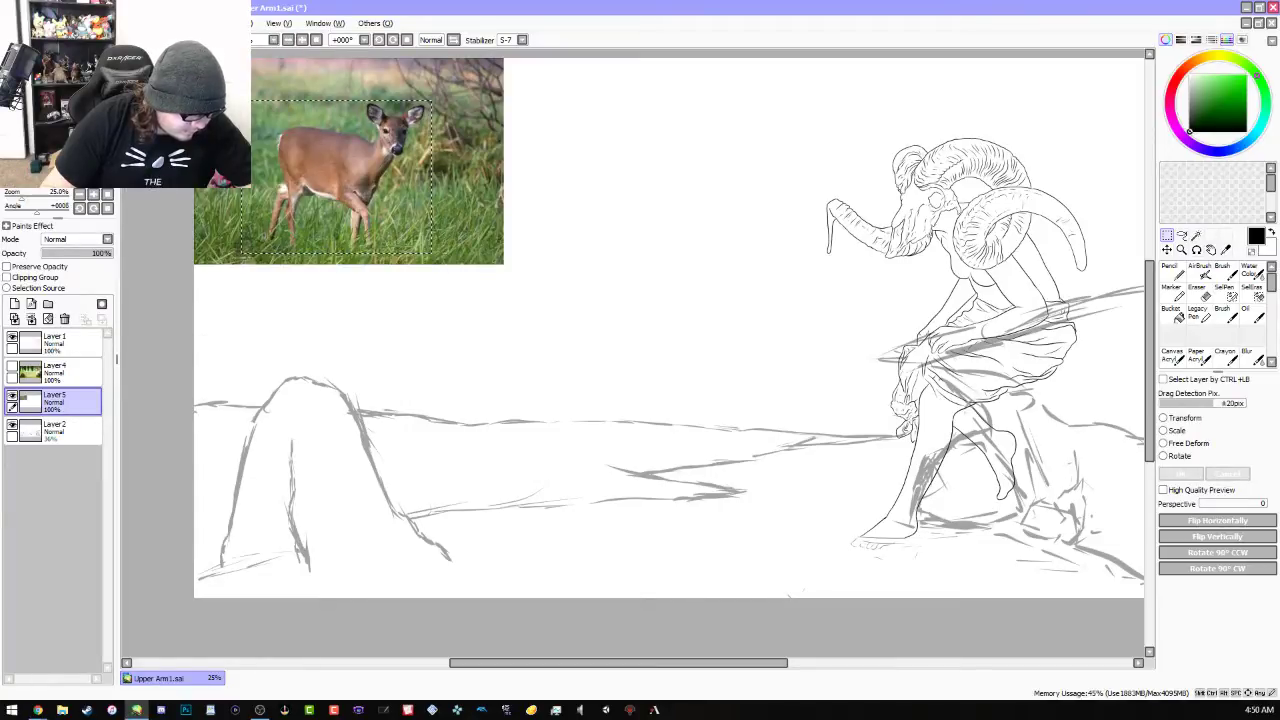
pyautogui.press('Delete')
pyautogui.click(64, 318)
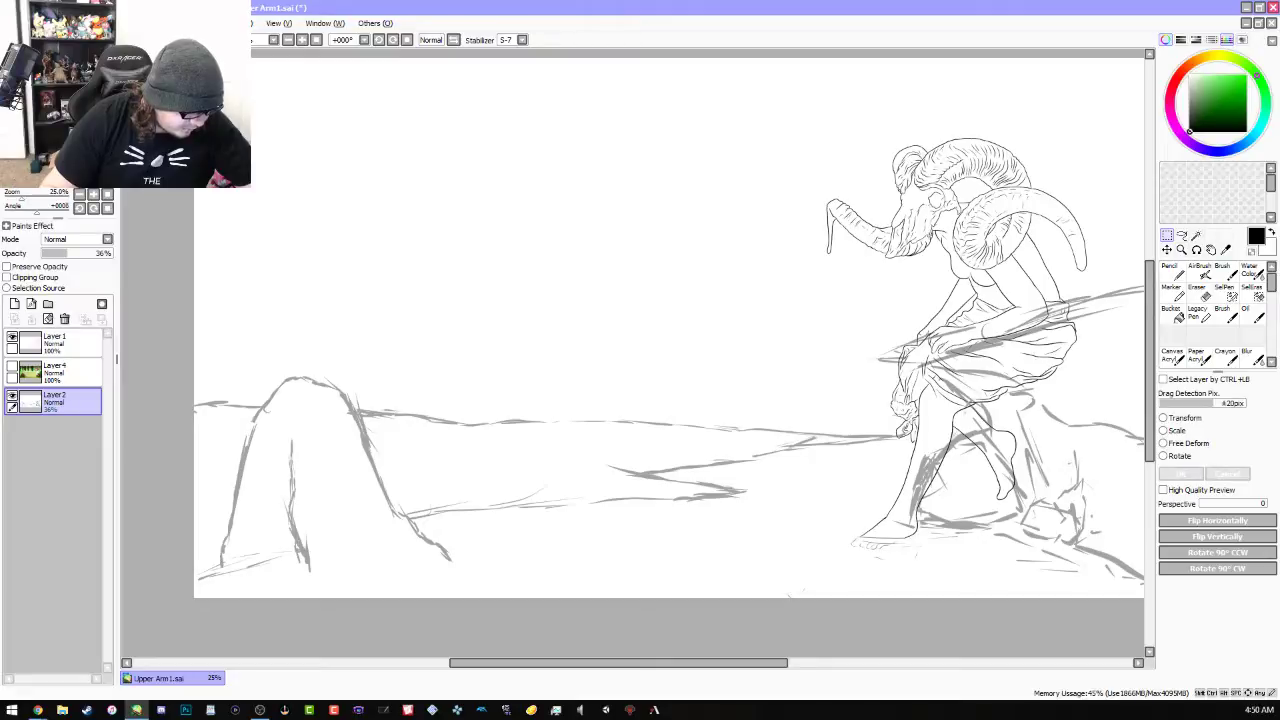
pyautogui.hotkey('ctrl', 'z')
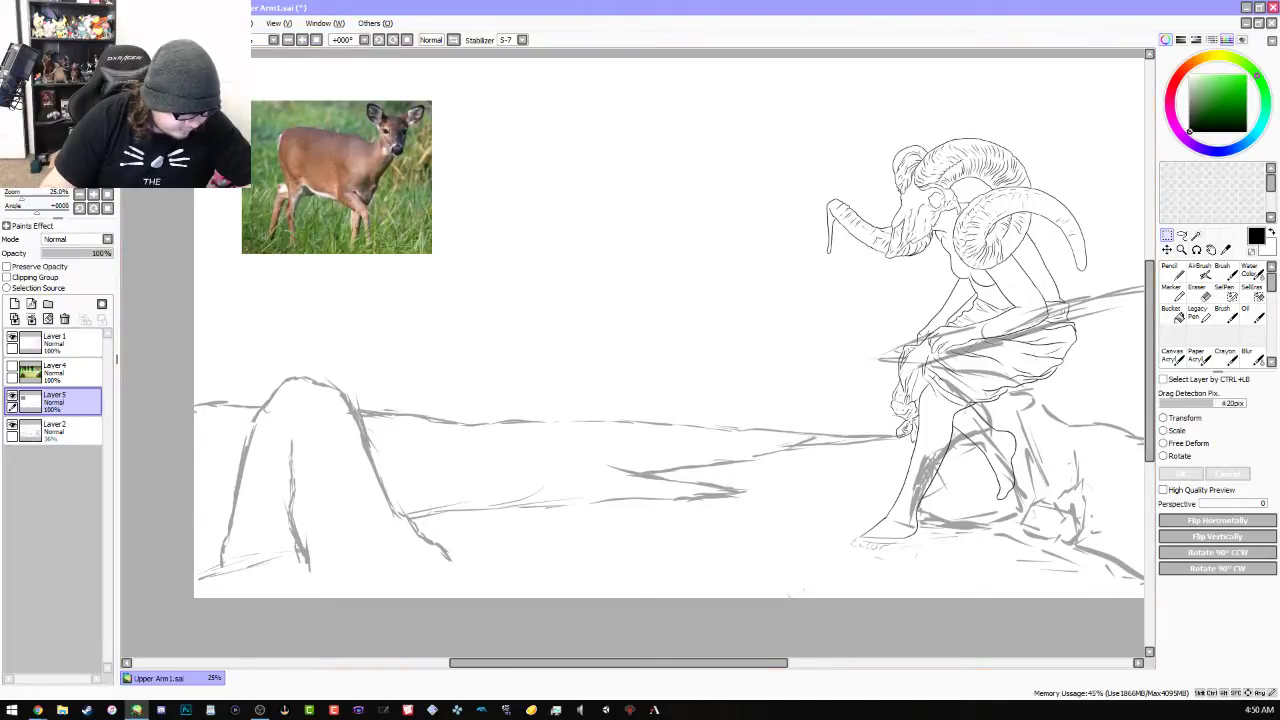
# Enlarge the cropped doe photo with Transform to about one and a half times its size
pyautogui.click(140, 22)
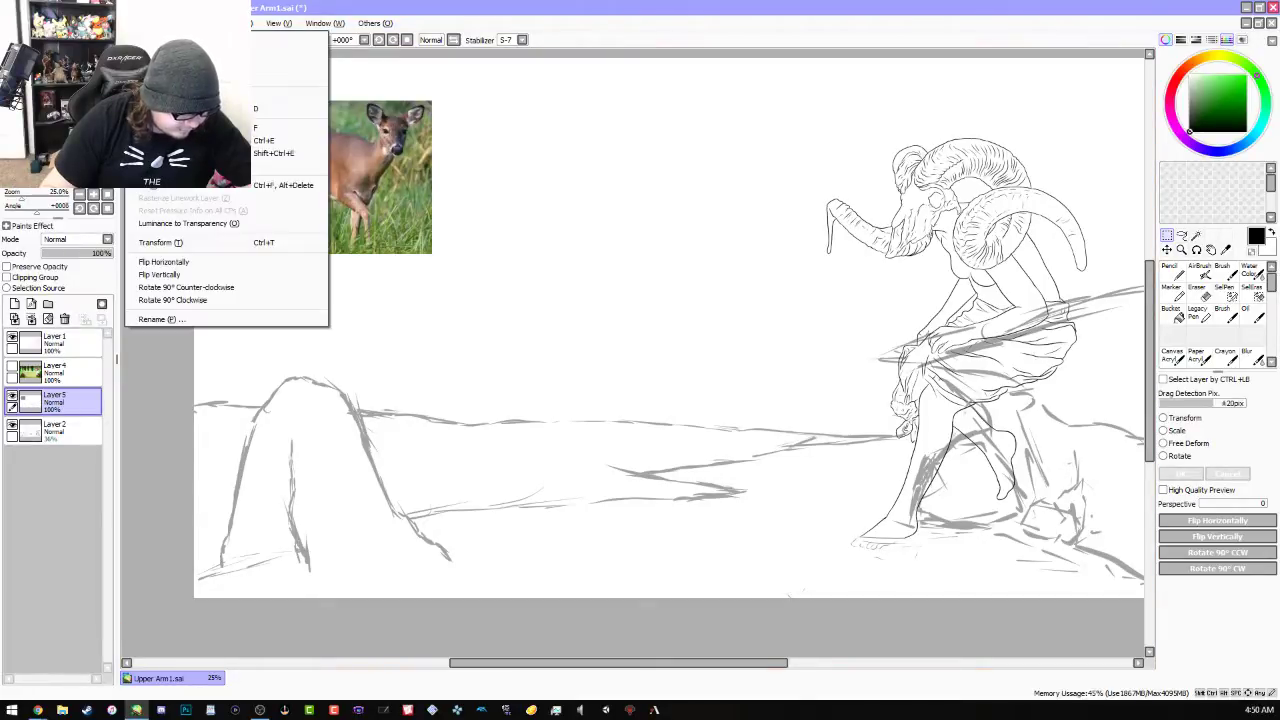
pyautogui.click(224, 246)
pyautogui.moveTo(431, 253); pyautogui.dragTo(416, 300)
pyautogui.moveTo(391, 302)
pyautogui.mouseDown()
pyautogui.moveTo(381, 261)
pyautogui.moveTo(390, 298)
pyautogui.moveTo(388, 284)
pyautogui.mouseUp()
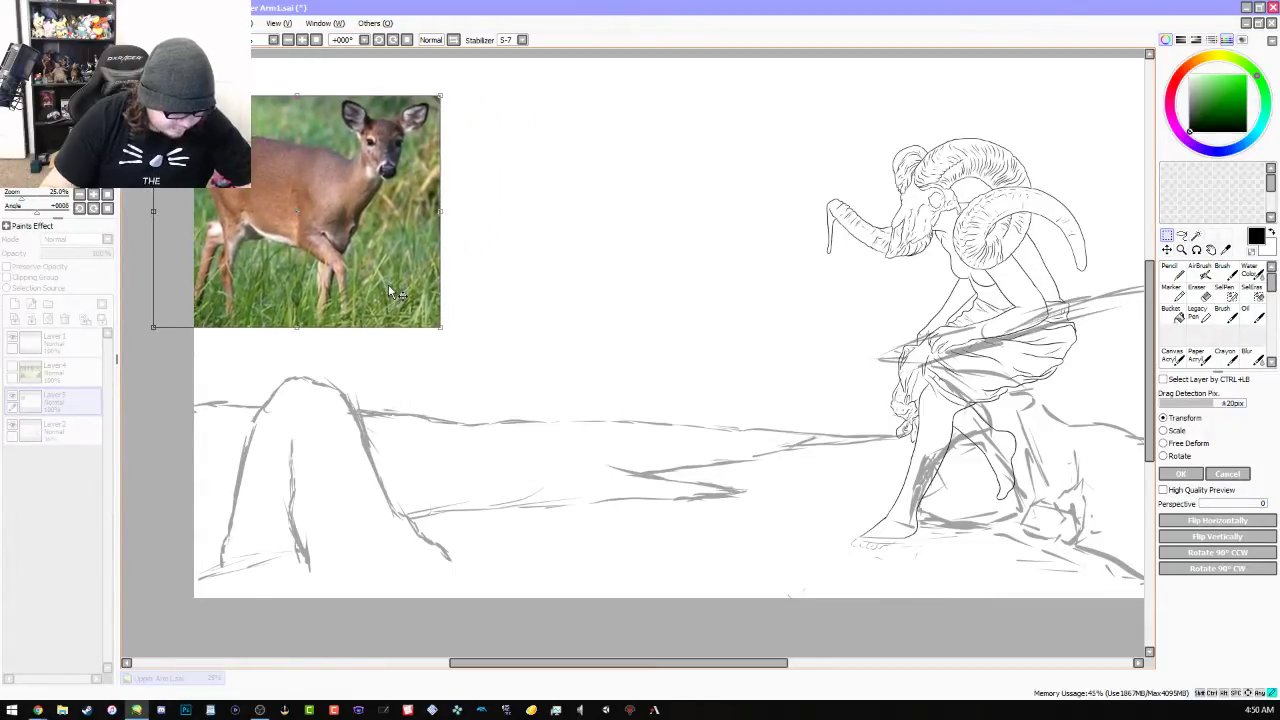
pyautogui.click(1180, 474)
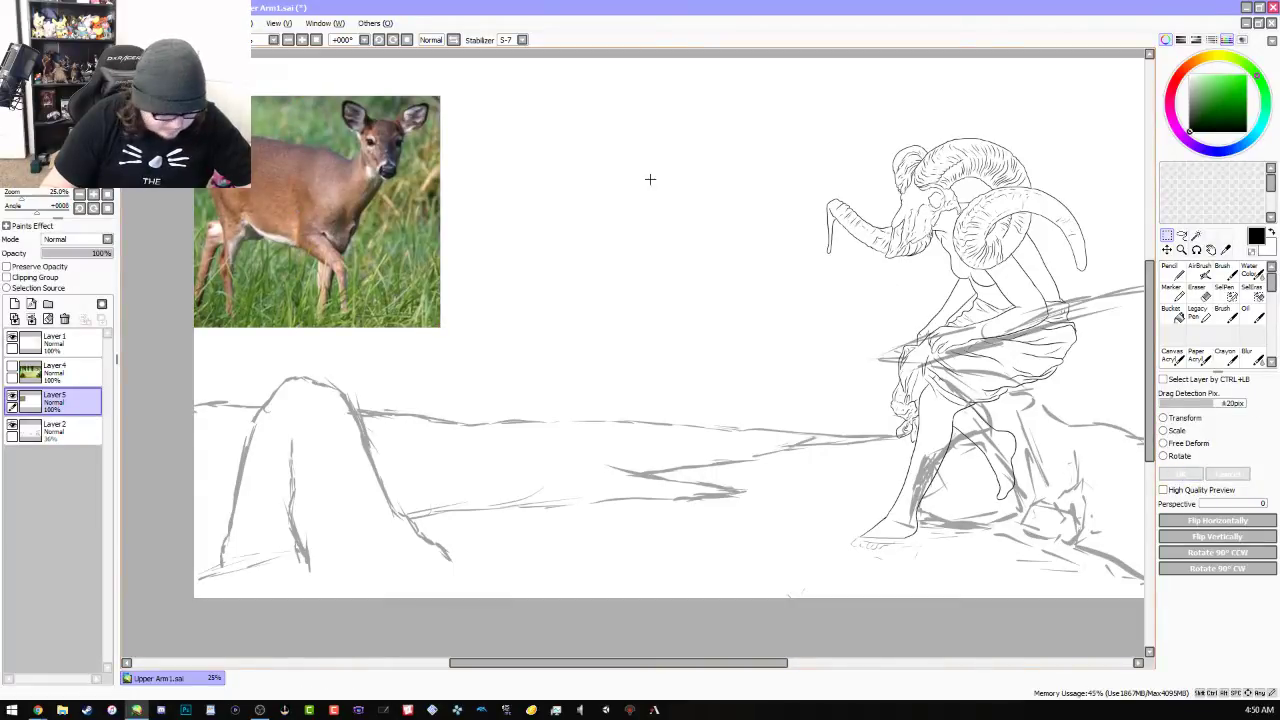
# Choose the Pencil, make Layer 2 active and move the doe photo layer above Layer 4
pyautogui.press('n')
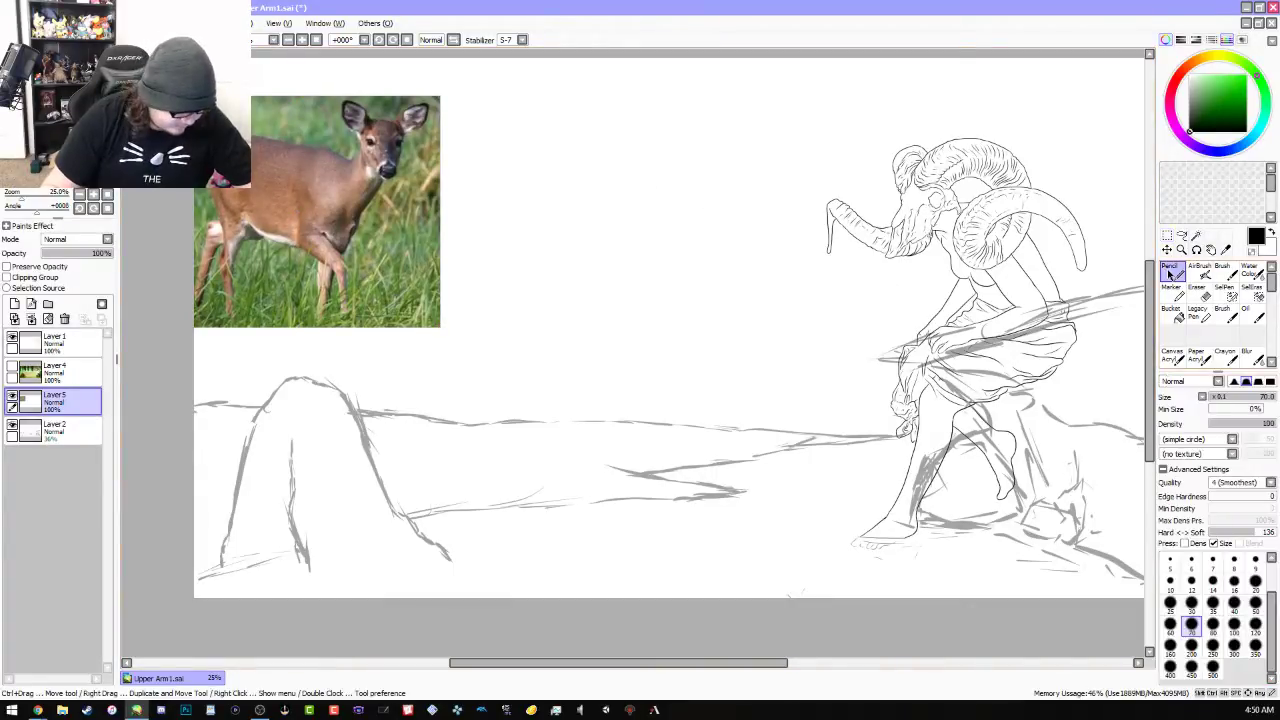
pyautogui.click(57, 432)
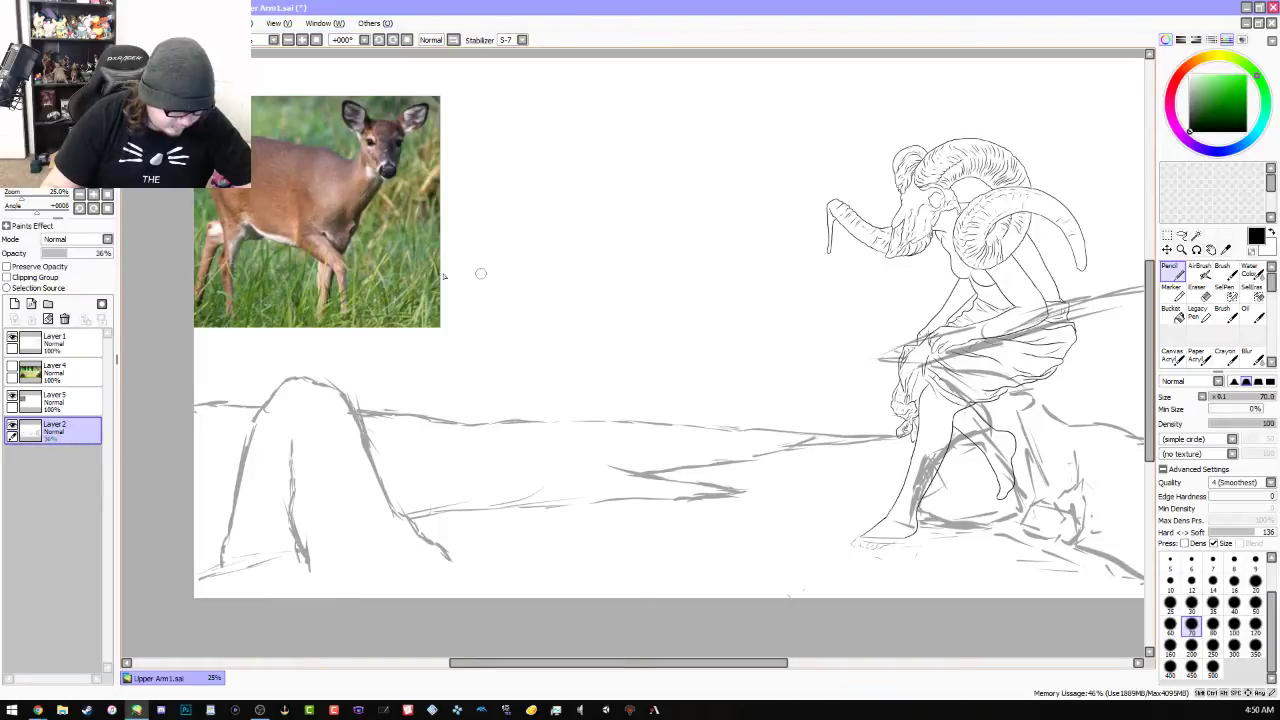
pyautogui.moveTo(97, 362); pyautogui.dragTo(55, 412)
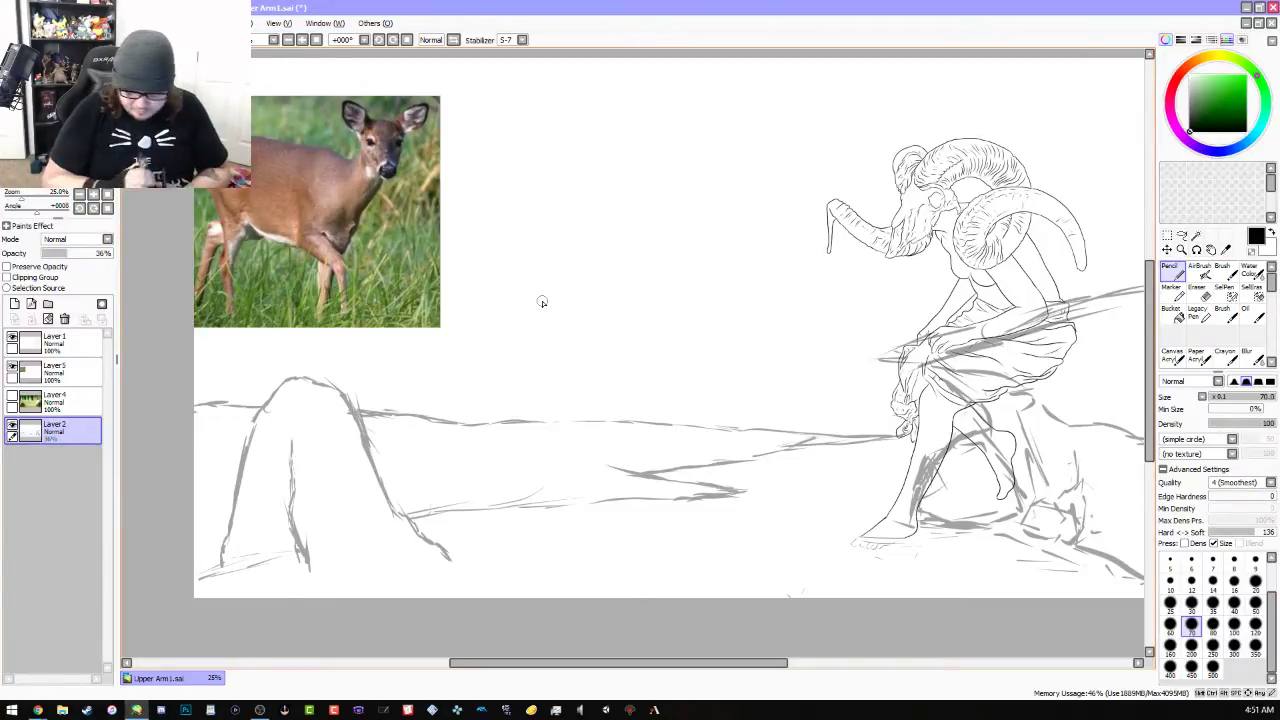
# Move the doe photo fully onto the canvas in its upper-left corner and make Layer 2 active
pyautogui.click(88, 371)
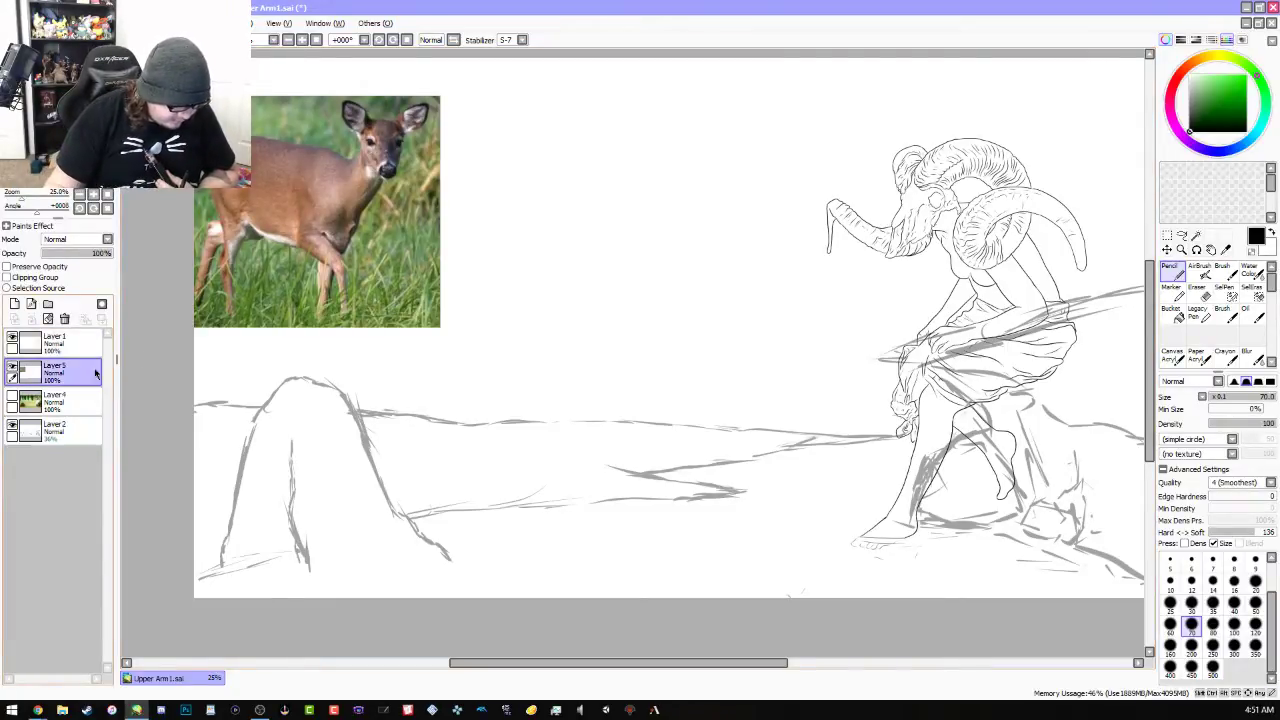
pyautogui.click(1166, 250)
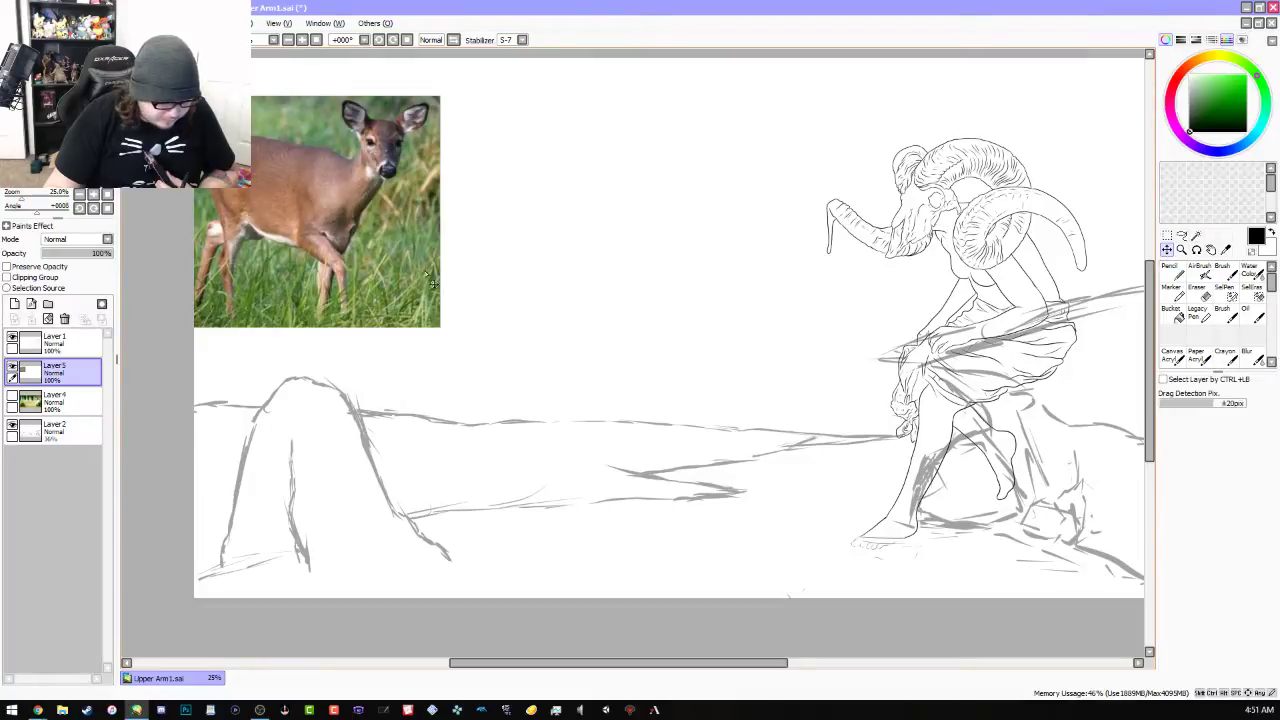
pyautogui.moveTo(428, 288)
pyautogui.mouseDown()
pyautogui.moveTo(650, 410)
pyautogui.moveTo(620, 365)
pyautogui.mouseUp()
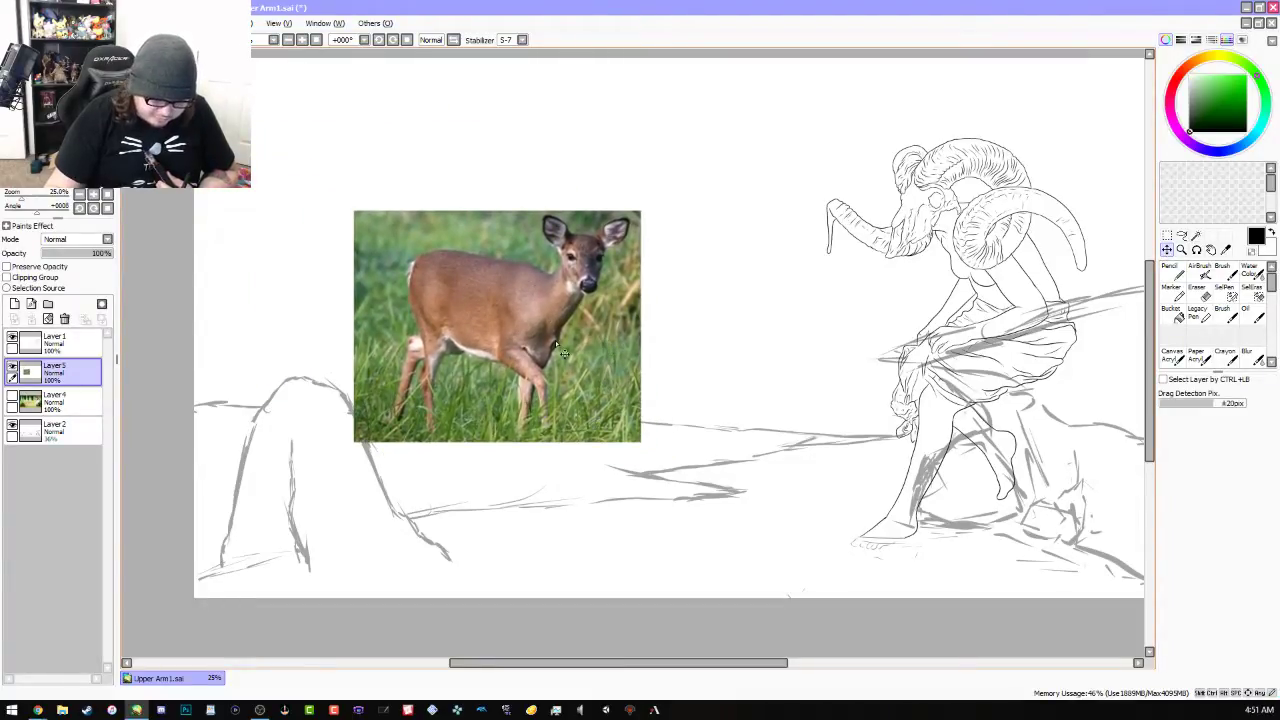
pyautogui.moveTo(563, 354); pyautogui.dragTo(407, 231)
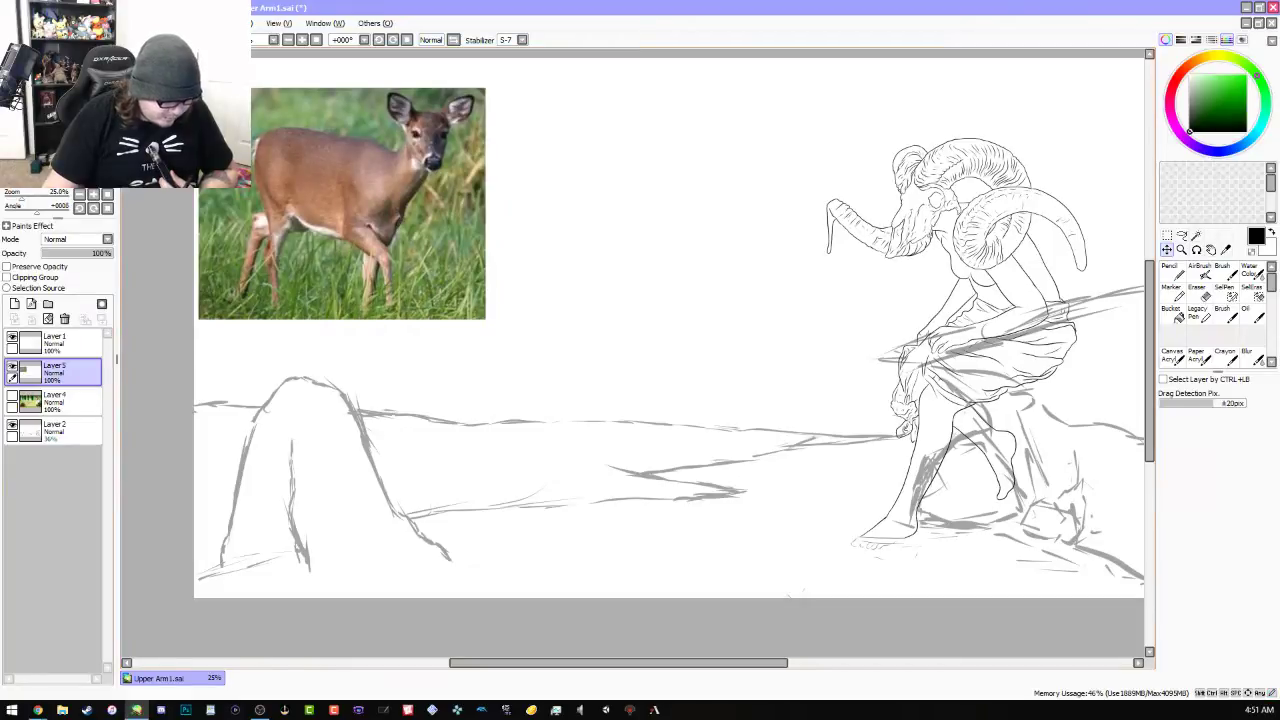
pyautogui.click(70, 432)
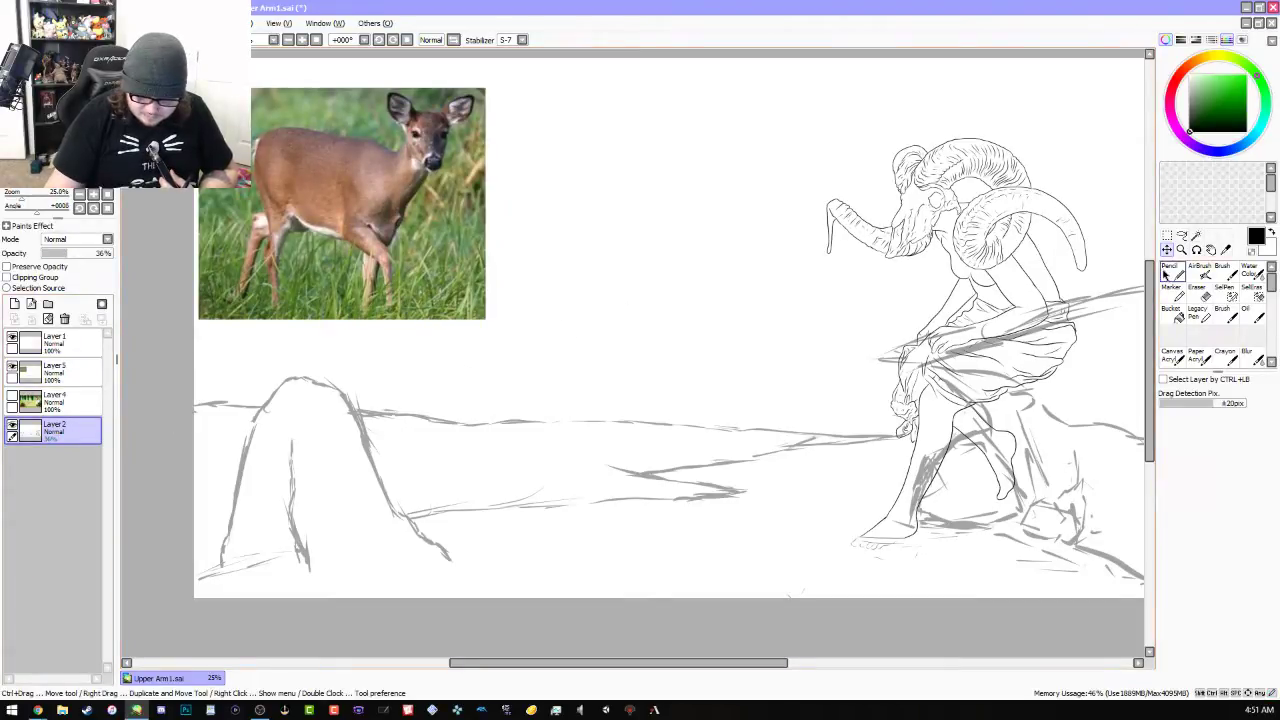
# Choose the Pencil, add a new layer beneath Layer 2 and lower its opacity to 9%
pyautogui.press('n')
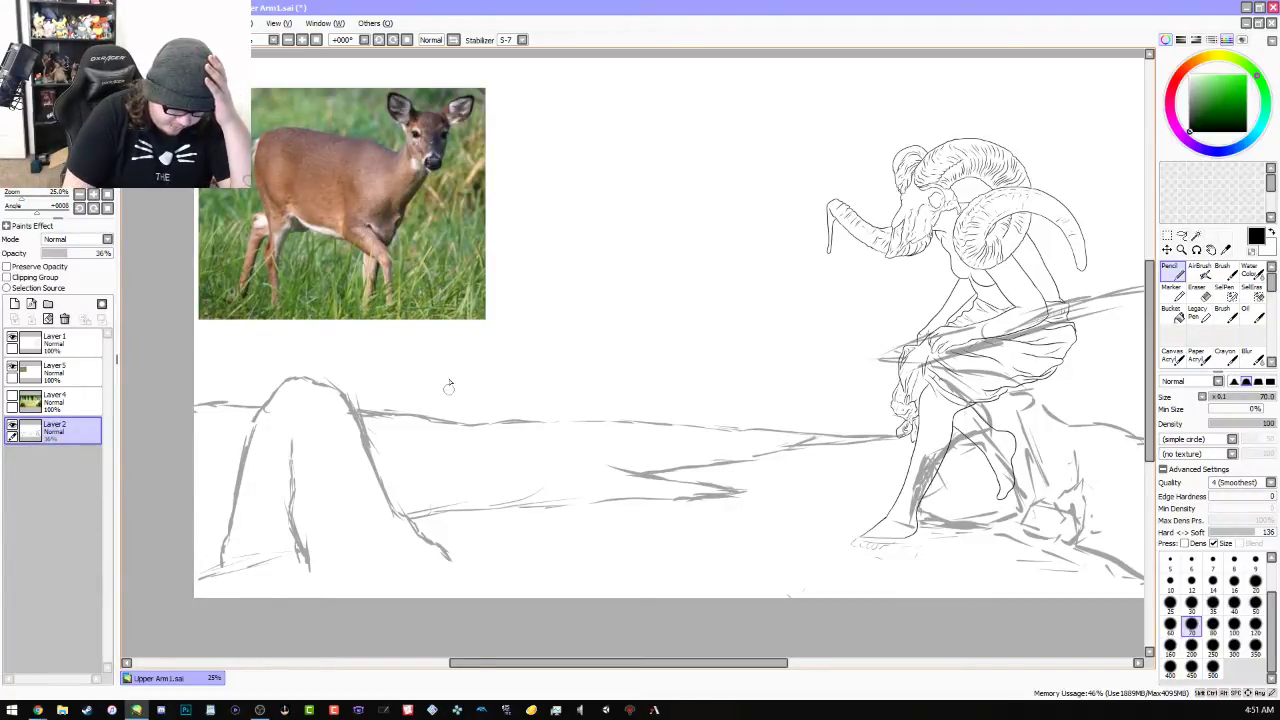
pyautogui.click(15, 305)
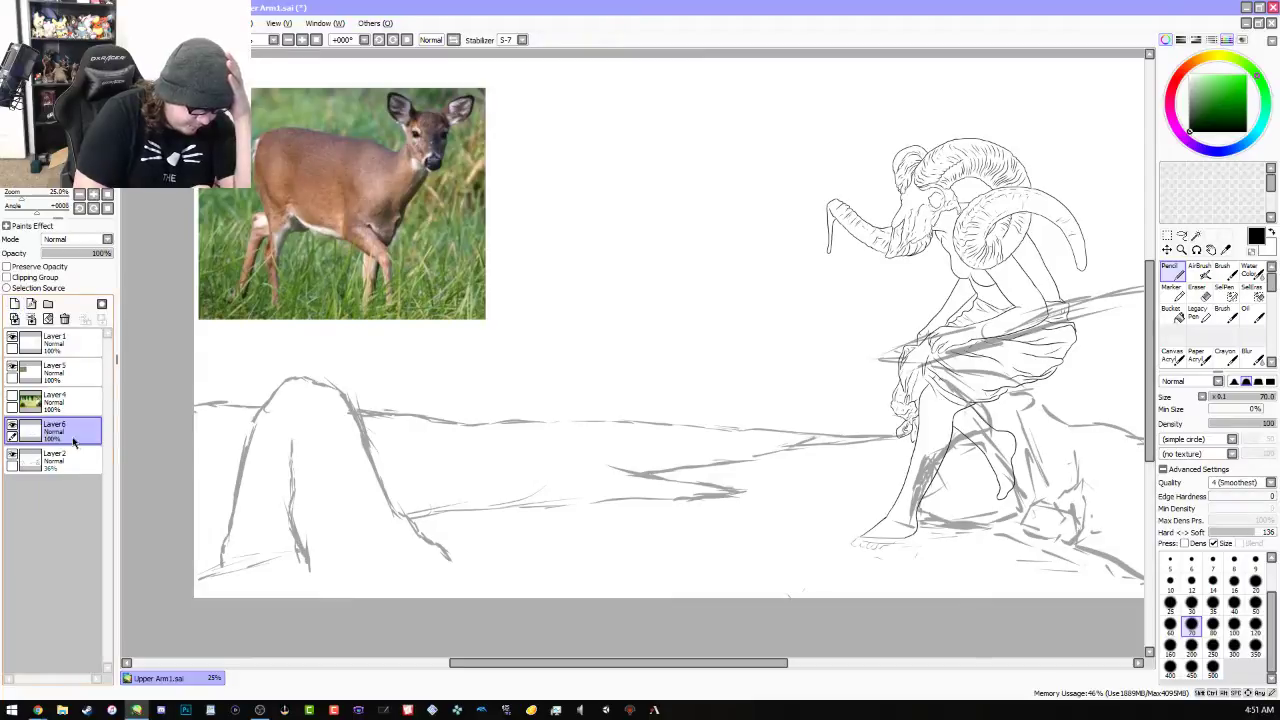
pyautogui.click(48, 254)
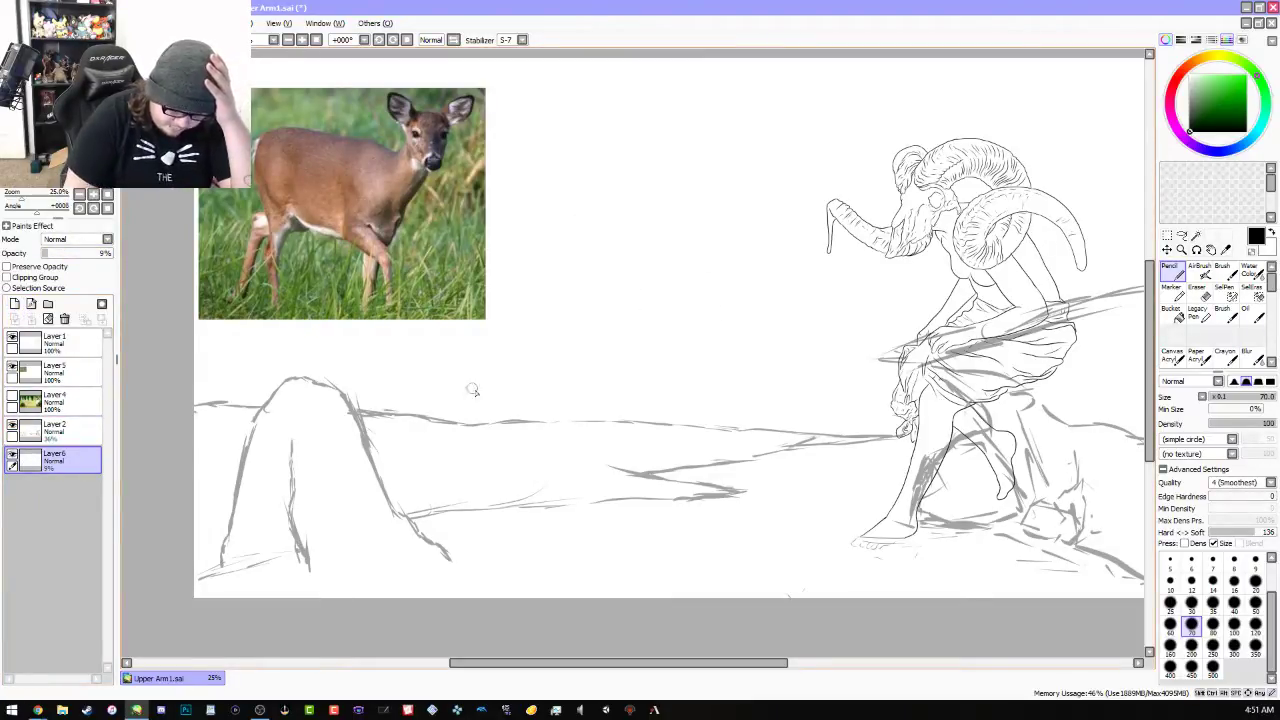
# Sketch a large faint arched circle rising from the horizon and move the doe photo layer to the bottom of the stack
pyautogui.moveTo(428, 404)
pyautogui.mouseDown()
pyautogui.moveTo(451, 321)
pyautogui.moveTo(494, 308)
pyautogui.moveTo(428, 379)
pyautogui.moveTo(495, 291)
pyautogui.moveTo(435, 362)
pyautogui.moveTo(504, 290)
pyautogui.moveTo(474, 319)
pyautogui.moveTo(544, 295)
pyautogui.mouseUp()
pyautogui.moveTo(445, 343)
pyautogui.mouseDown()
pyautogui.moveTo(515, 288)
pyautogui.moveTo(495, 315)
pyautogui.moveTo(612, 306)
pyautogui.moveTo(561, 299)
pyautogui.moveTo(617, 319)
pyautogui.moveTo(581, 288)
pyautogui.moveTo(640, 353)
pyautogui.moveTo(618, 418)
pyautogui.moveTo(641, 369)
pyautogui.moveTo(624, 415)
pyautogui.moveTo(620, 323)
pyautogui.mouseUp()
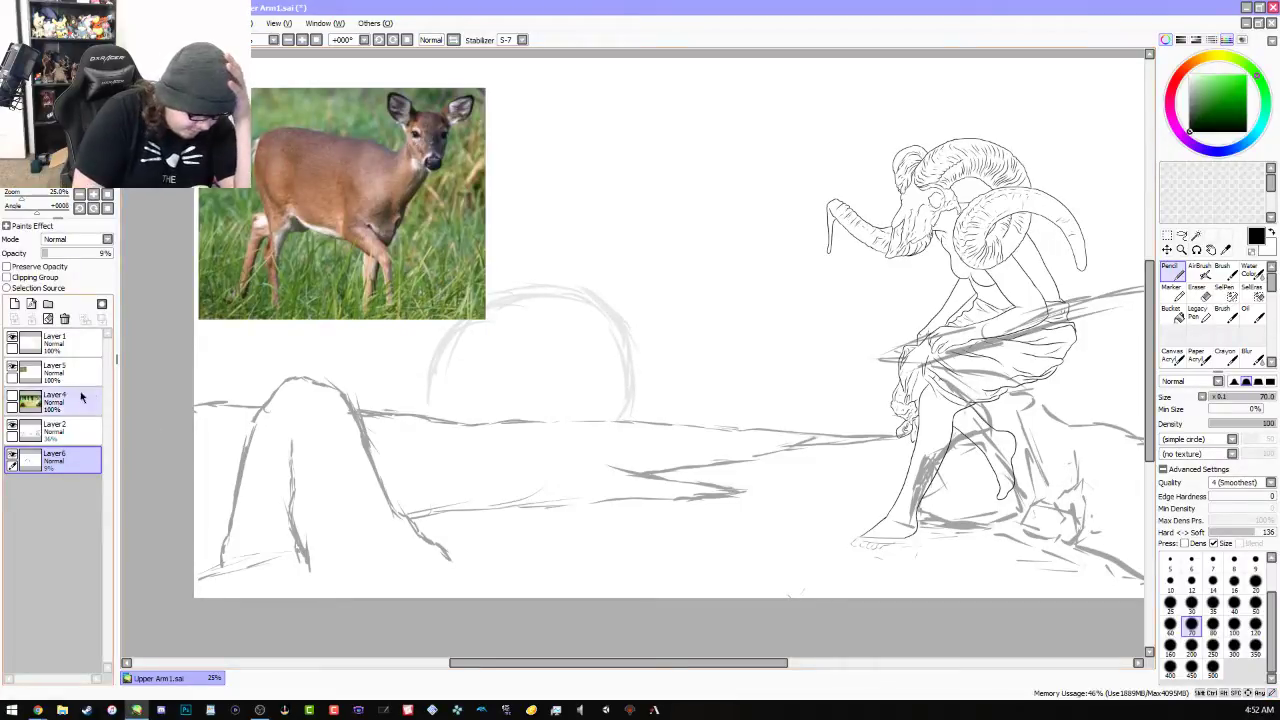
pyautogui.moveTo(40, 370); pyautogui.dragTo(40, 470)
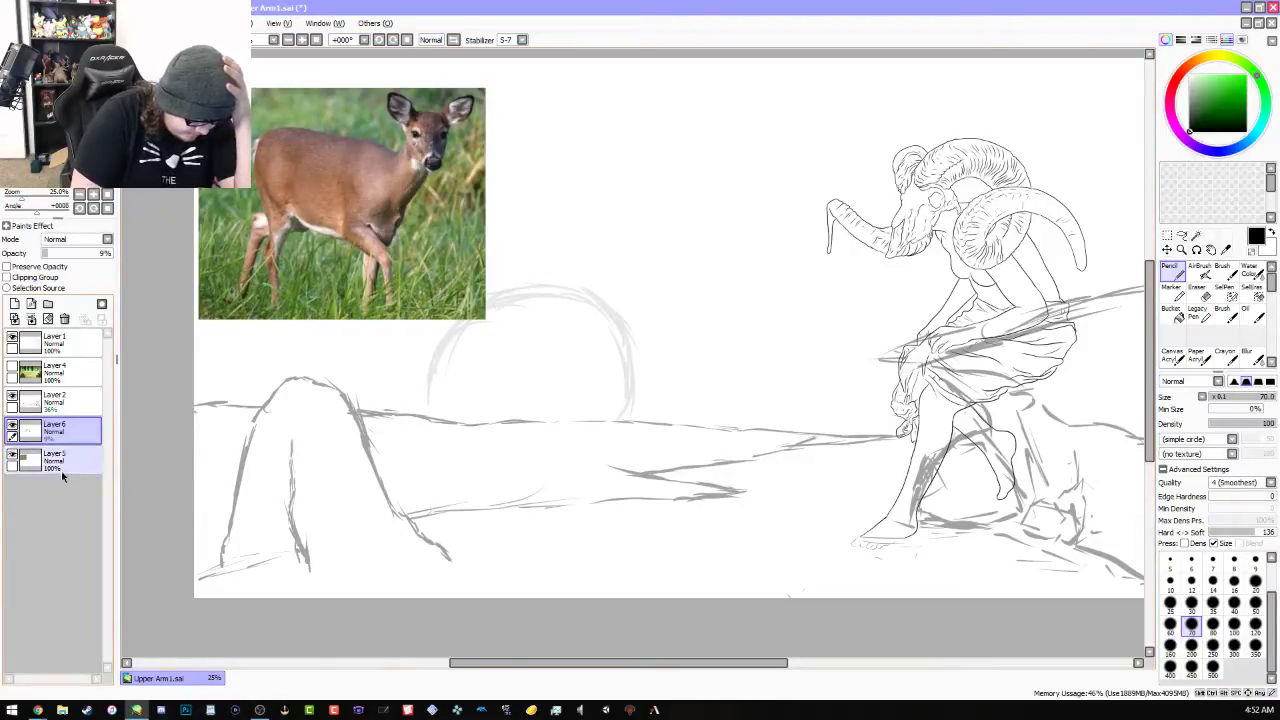
pyautogui.moveTo(445, 322); pyautogui.dragTo(428, 392)
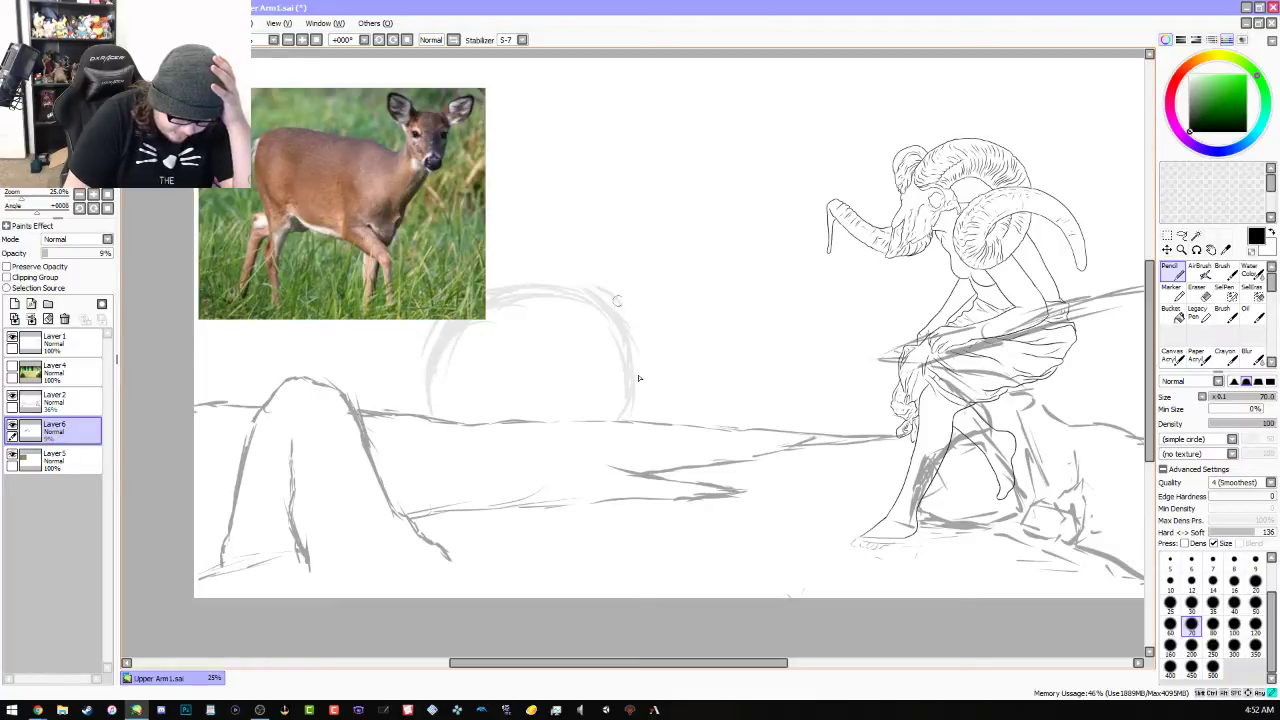
# Sketch the doe's small head with both ears on Layer 2, inside the upper edge of the faint circle
pyautogui.click(85, 398)
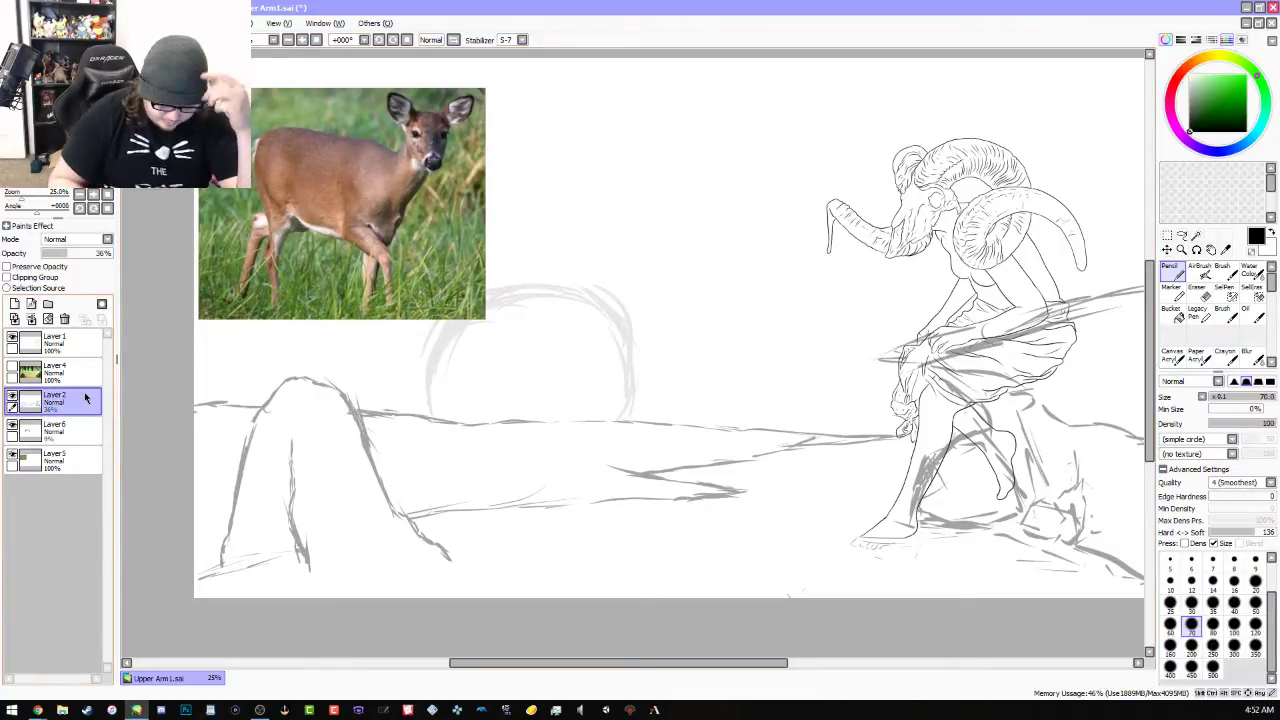
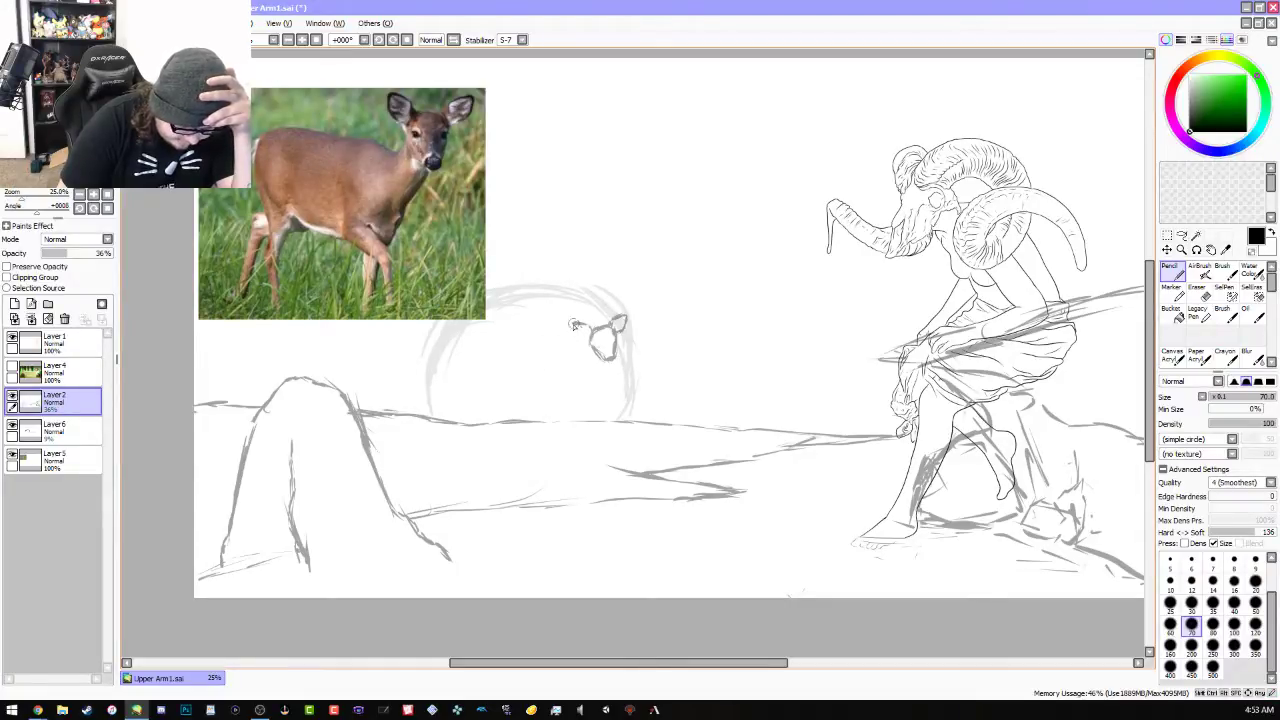
pyautogui.moveTo(571, 328); pyautogui.dragTo(575, 336)
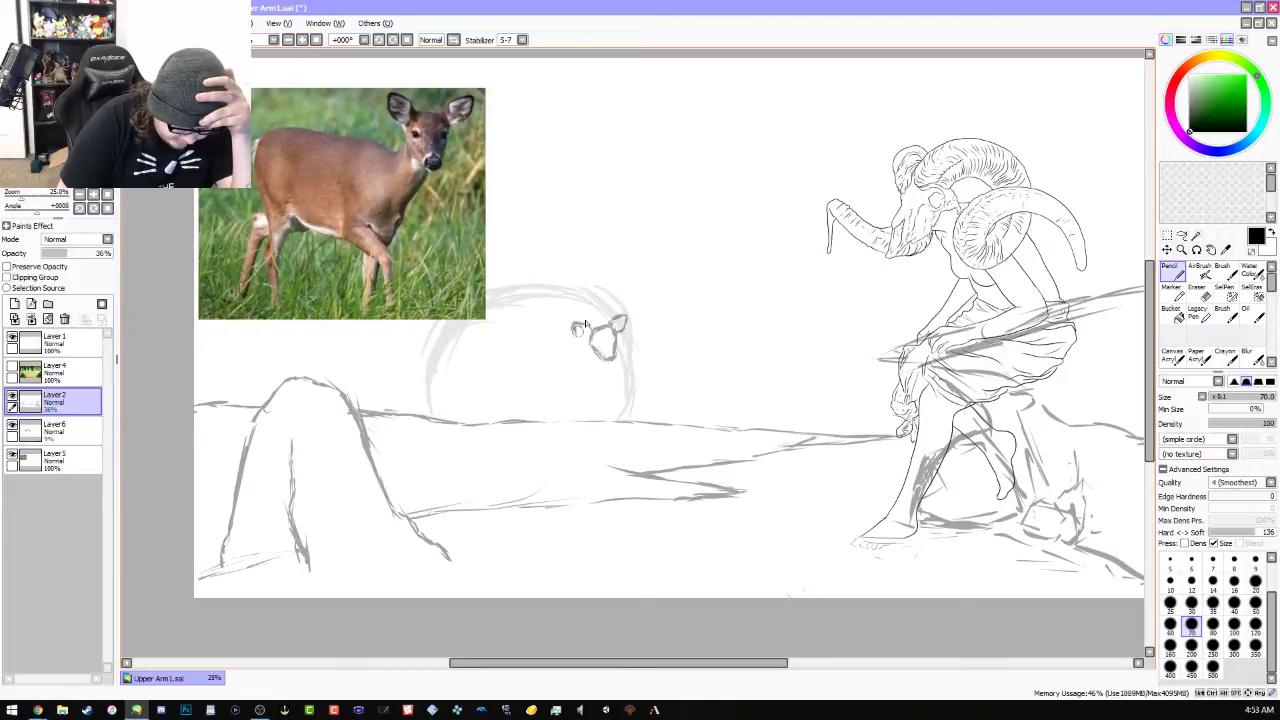
pyautogui.moveTo(572, 326); pyautogui.dragTo(593, 340)
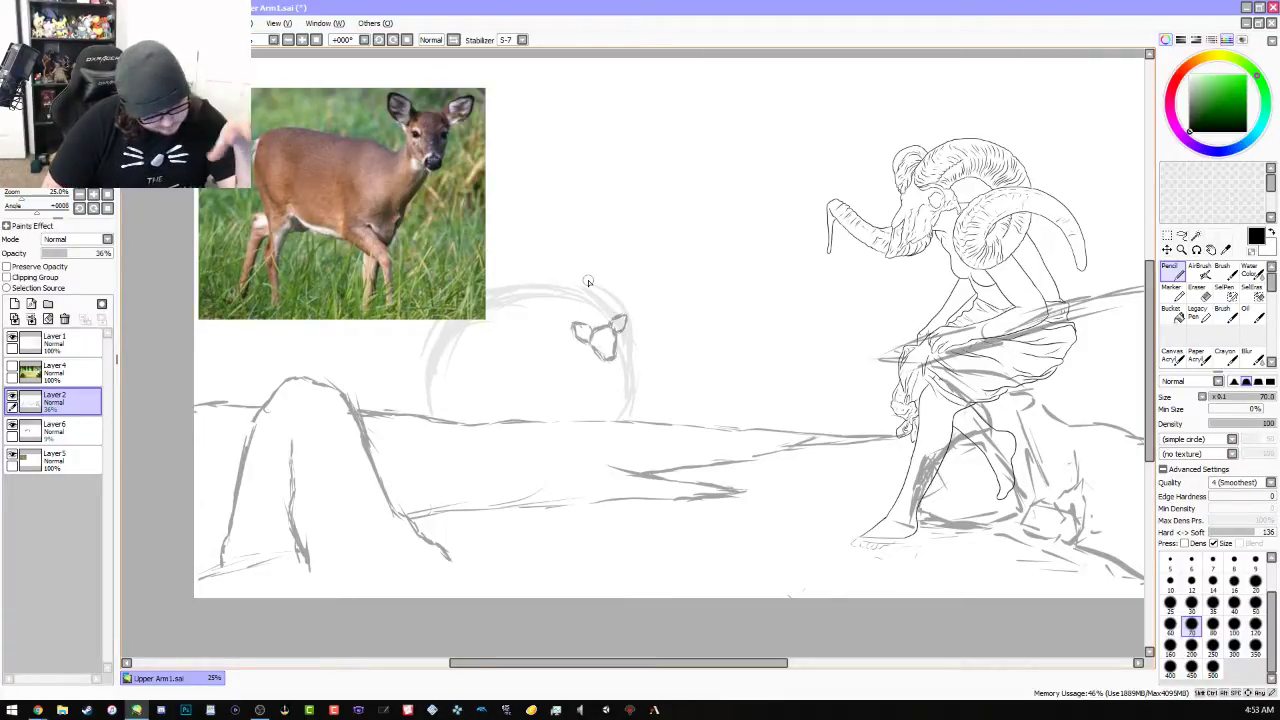
# Lasso the doe's head and rotate it slightly clockwise with Transform
pyautogui.press('a')
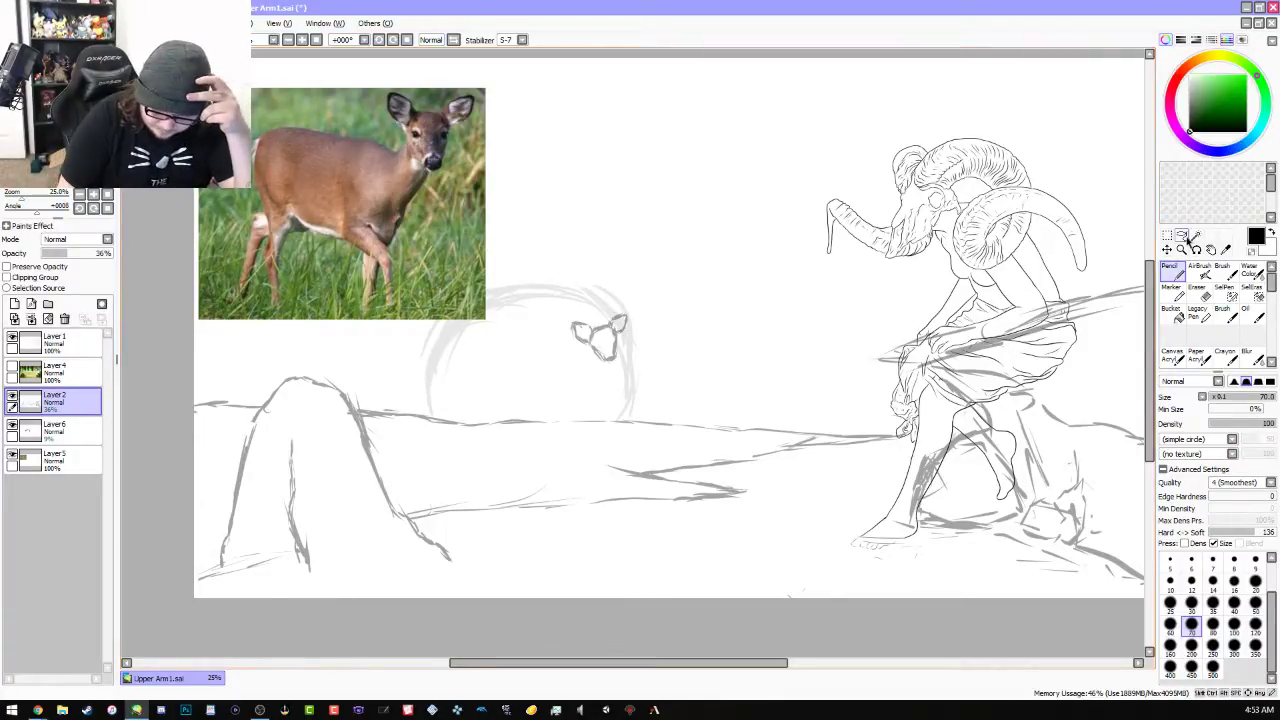
pyautogui.moveTo(594, 280)
pyautogui.mouseDown()
pyautogui.moveTo(552, 364)
pyautogui.moveTo(560, 287)
pyautogui.mouseUp()
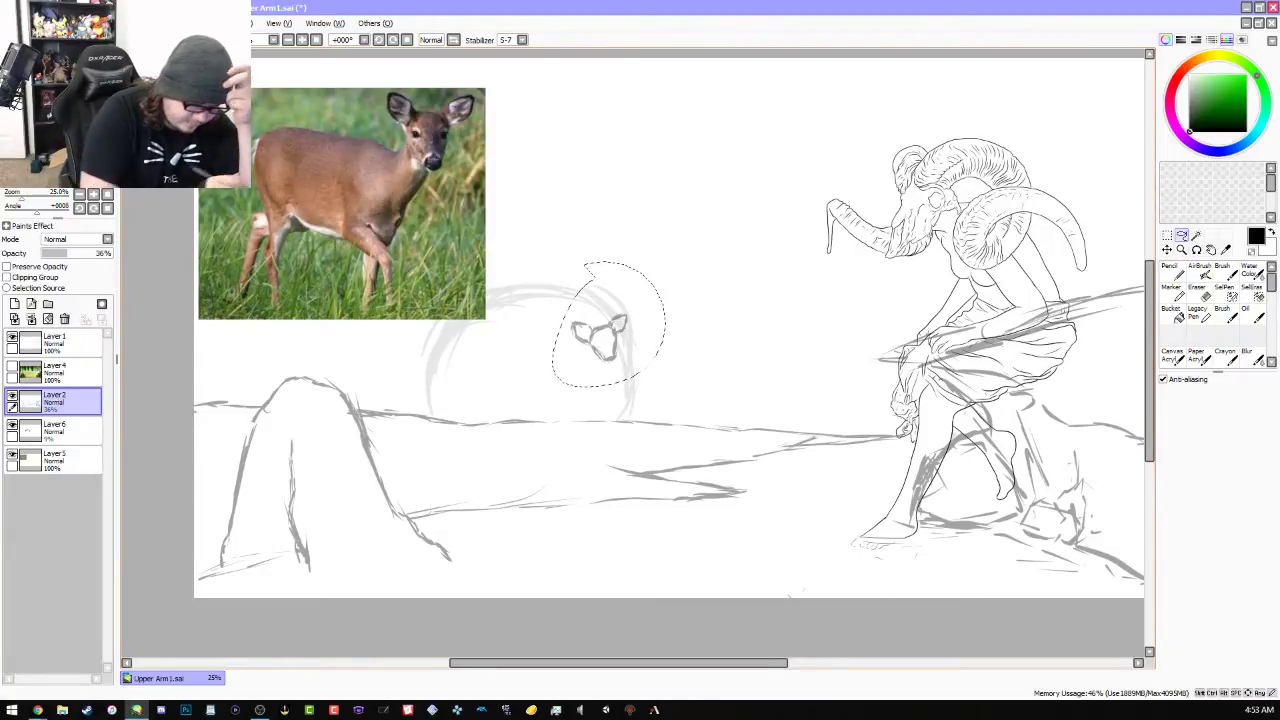
pyautogui.click(279, 23)
pyautogui.click(200, 240)
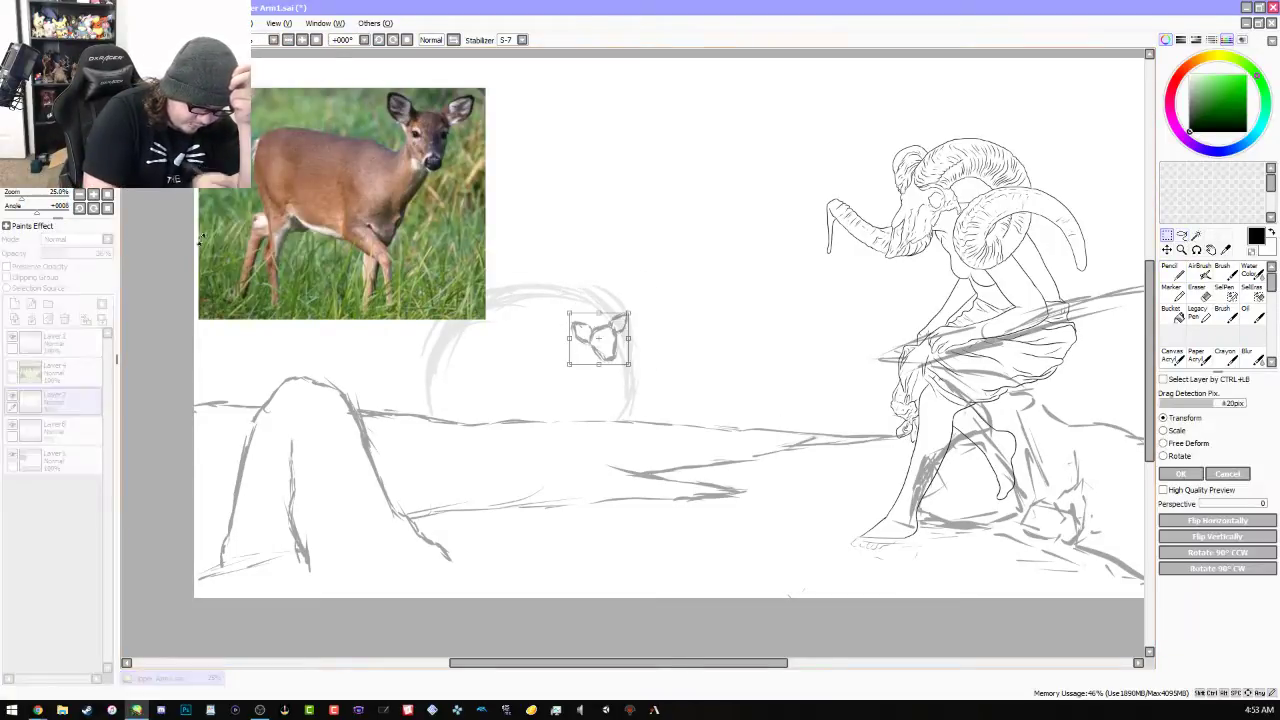
pyautogui.moveTo(634, 364); pyautogui.dragTo(627, 368)
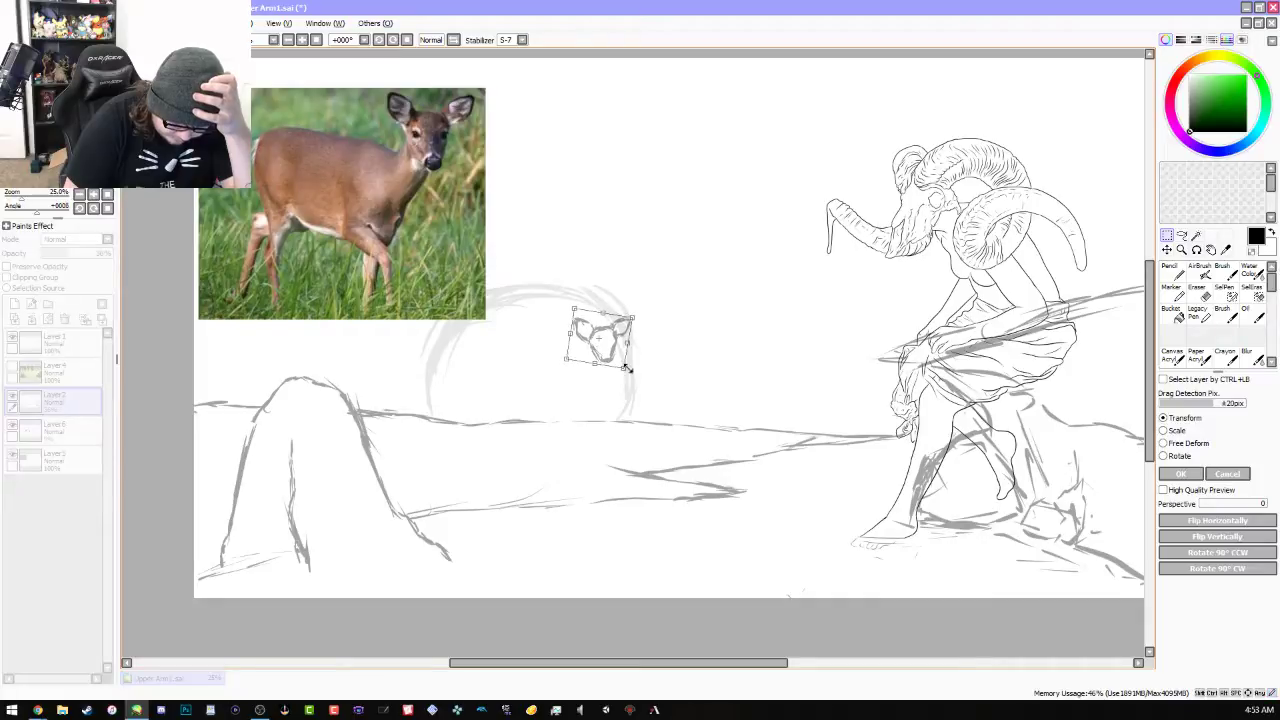
pyautogui.click(1181, 473)
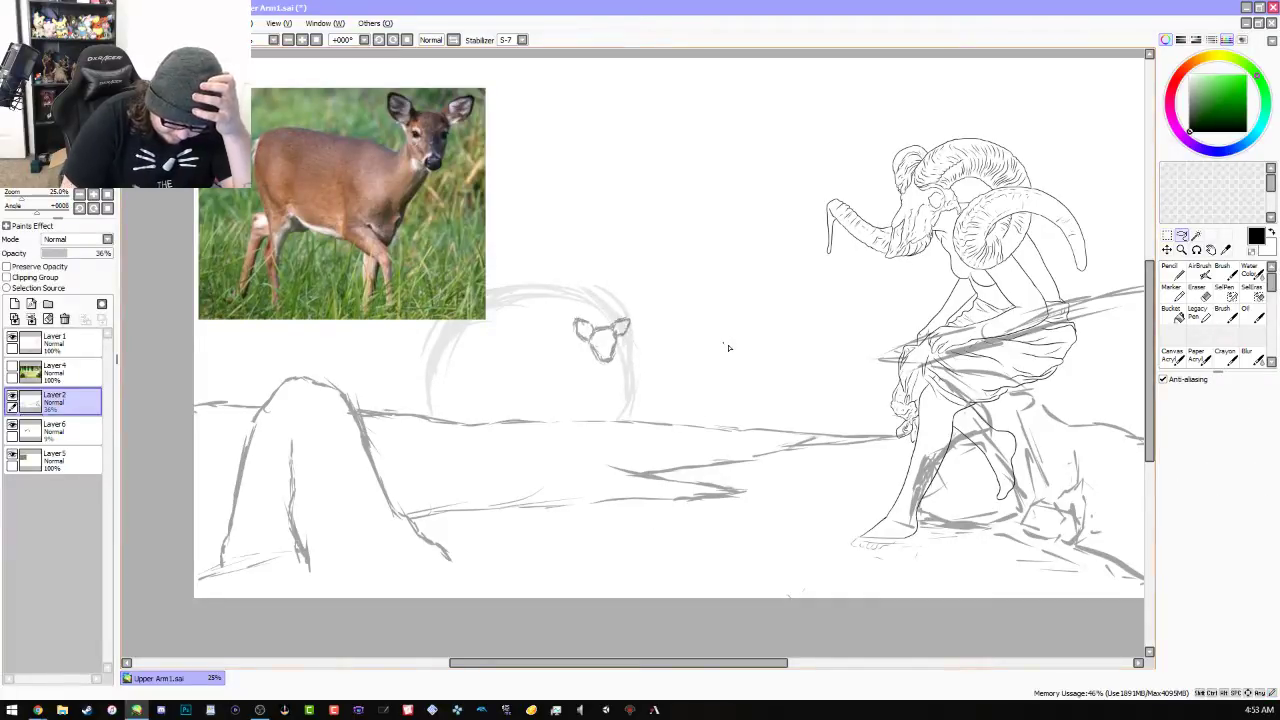
# Sketch the doe's neck, chest, rounded shoulder and front leg lines below the head with the Pencil
pyautogui.click(1171, 271)
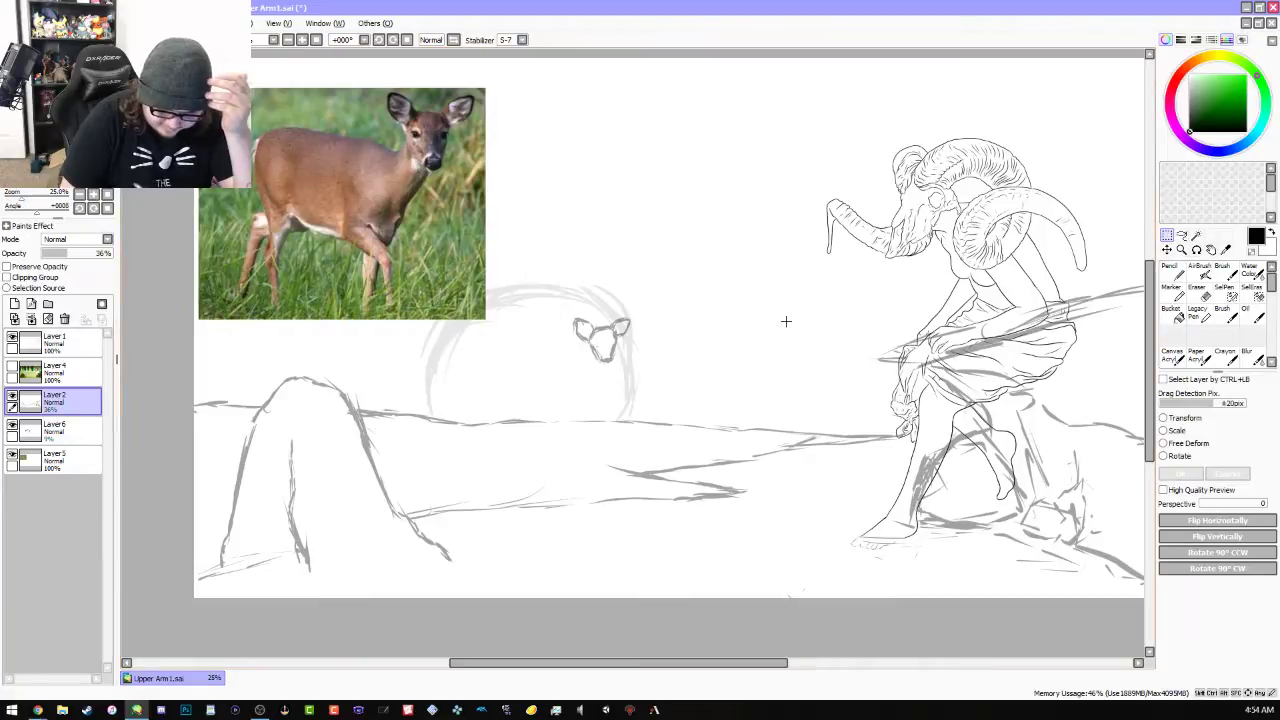
pyautogui.click(1169, 268)
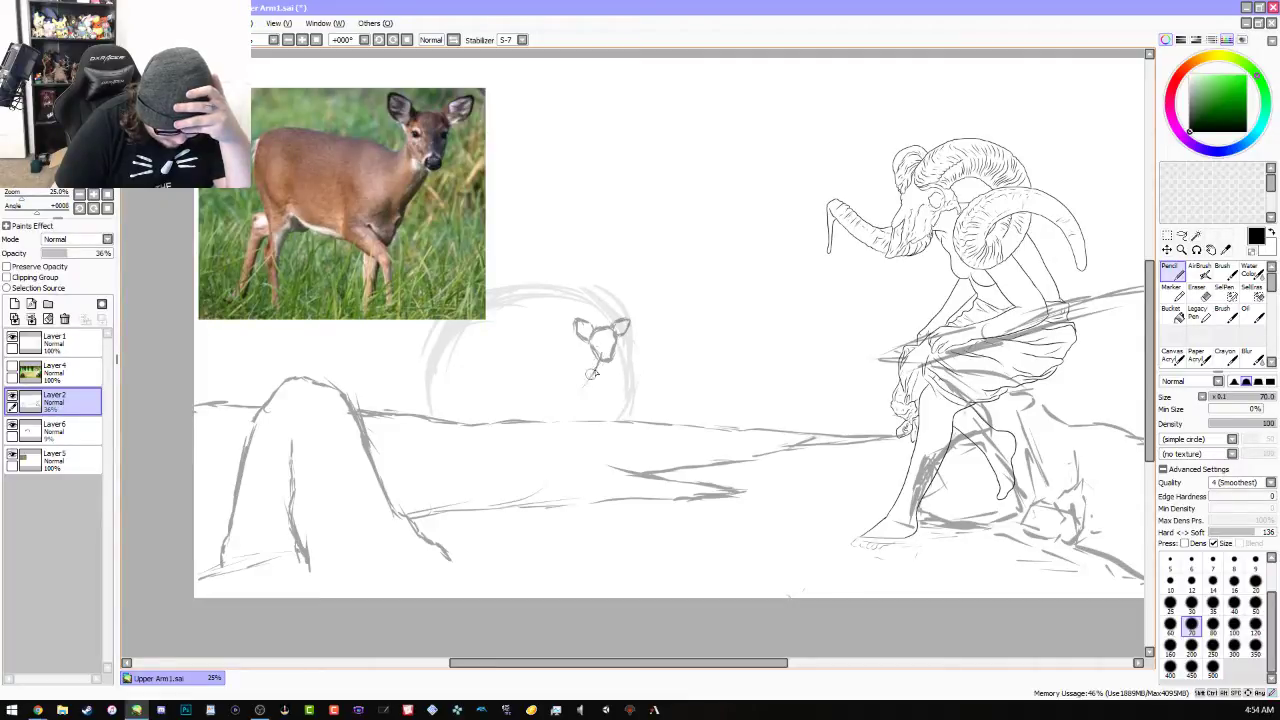
pyautogui.moveTo(603, 360); pyautogui.dragTo(584, 386)
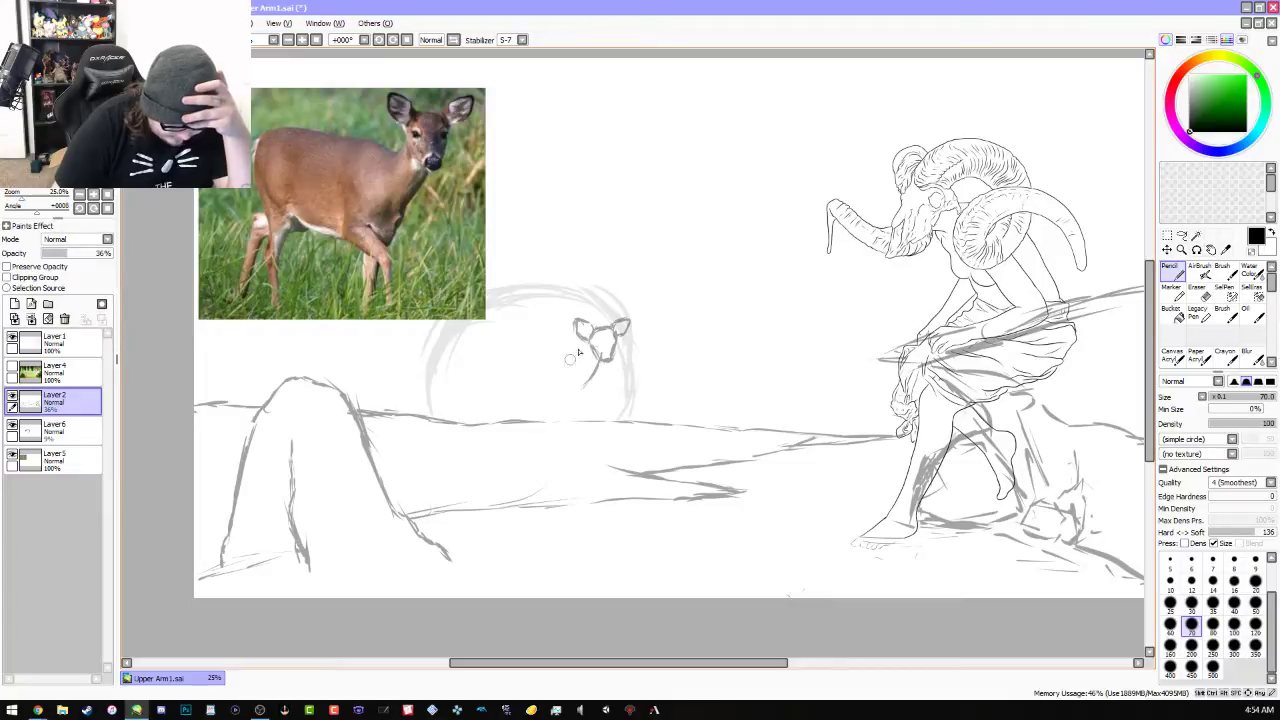
pyautogui.moveTo(590, 334); pyautogui.dragTo(588, 335)
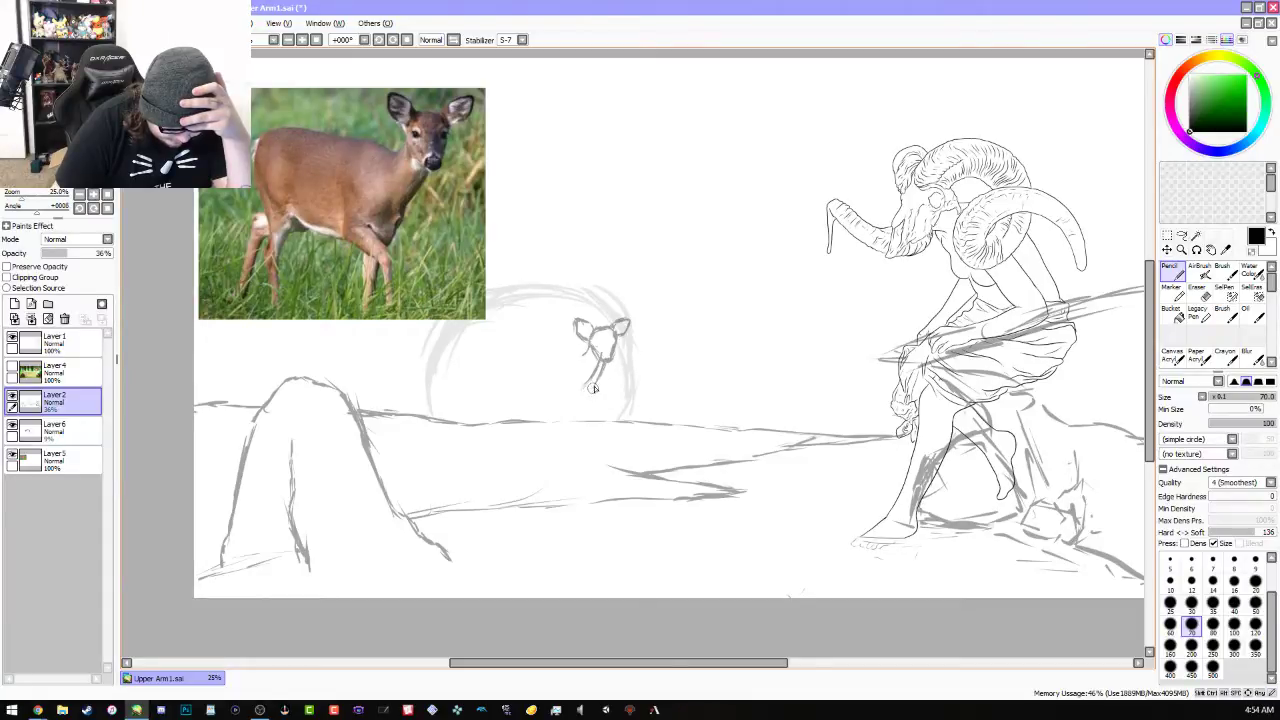
pyautogui.moveTo(598, 373); pyautogui.dragTo(585, 410)
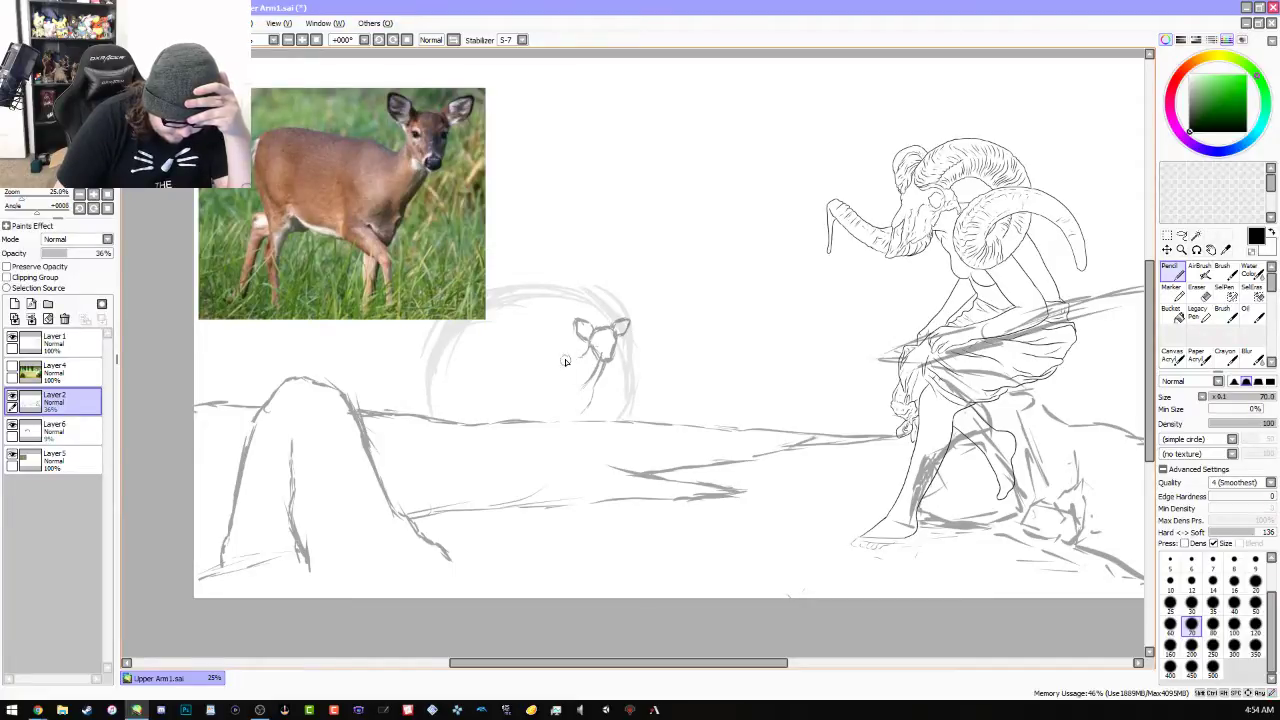
pyautogui.moveTo(556, 362); pyautogui.dragTo(573, 354)
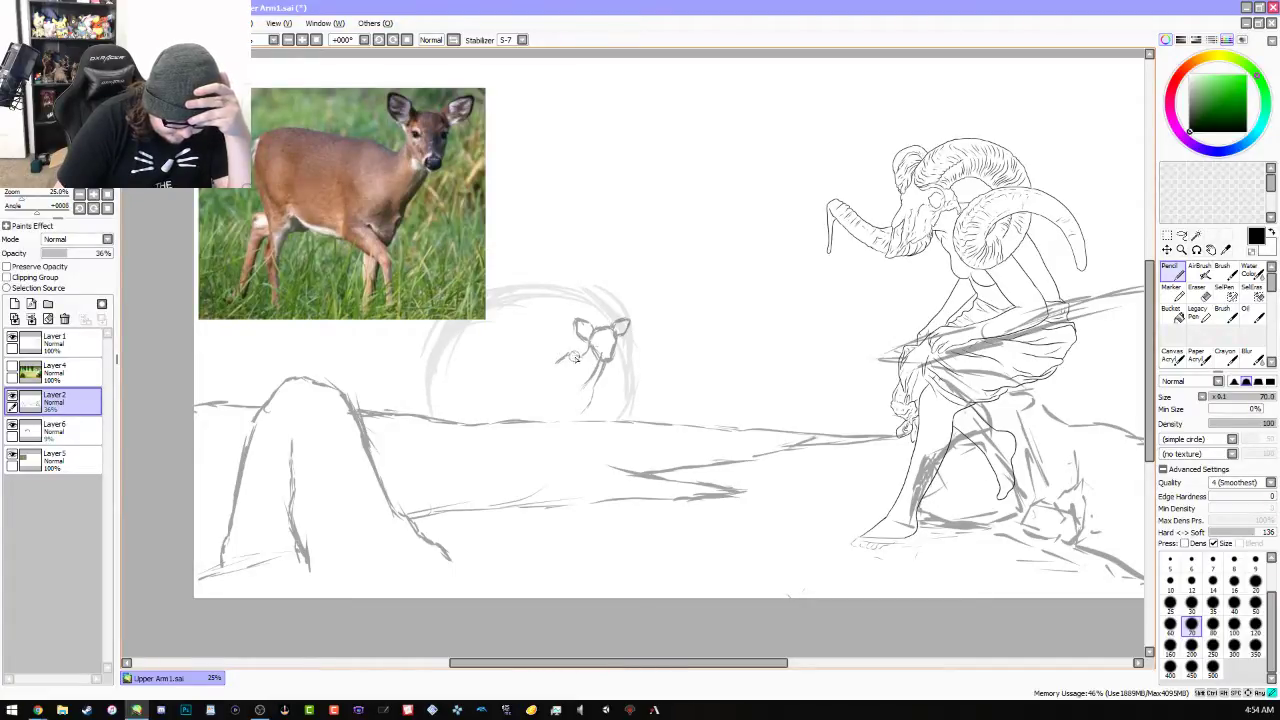
pyautogui.hotkey('ctrl', 'z')
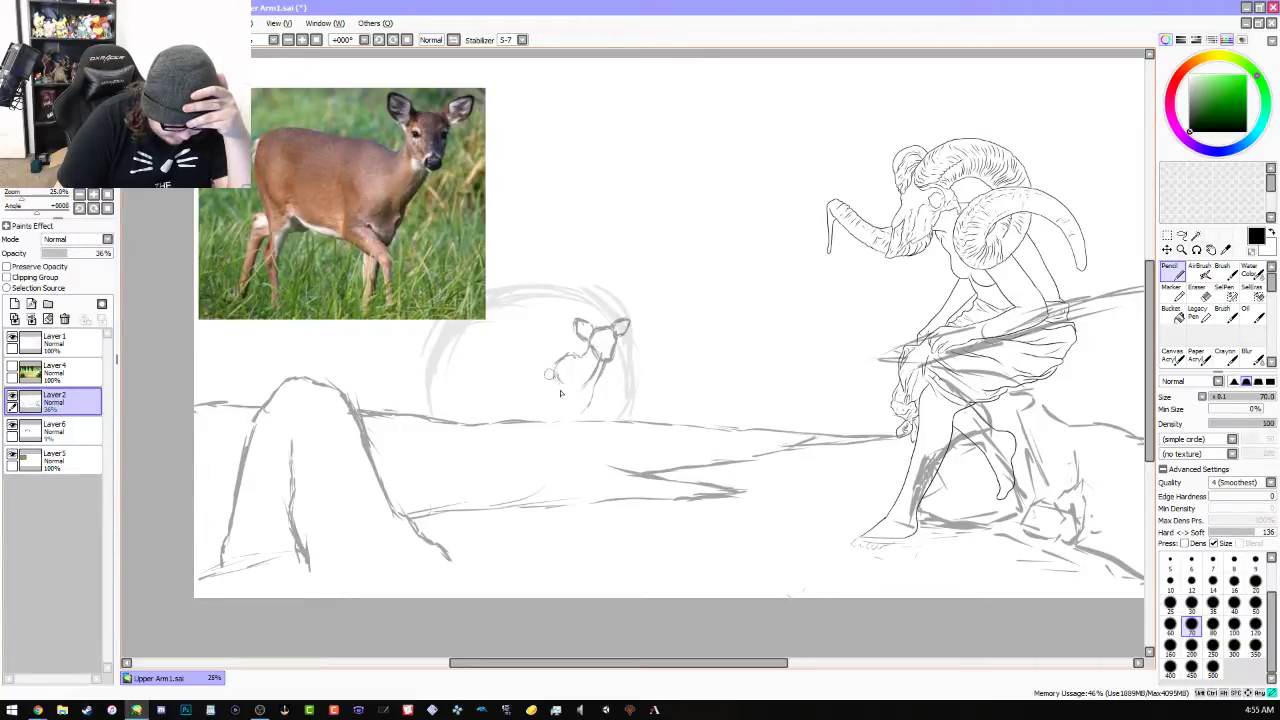
pyautogui.moveTo(549, 374)
pyautogui.mouseDown()
pyautogui.moveTo(562, 386)
pyautogui.moveTo(576, 358)
pyautogui.moveTo(558, 386)
pyautogui.mouseUp()
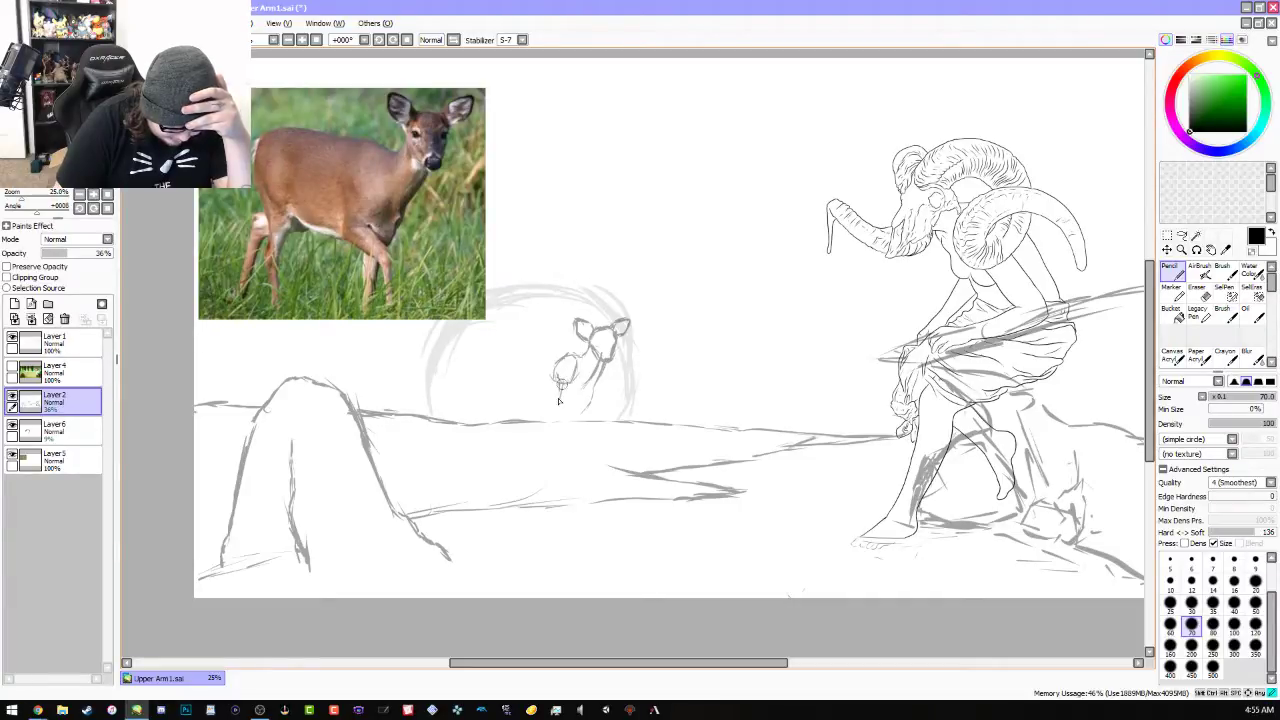
pyautogui.moveTo(620, 329); pyautogui.dragTo(627, 339)
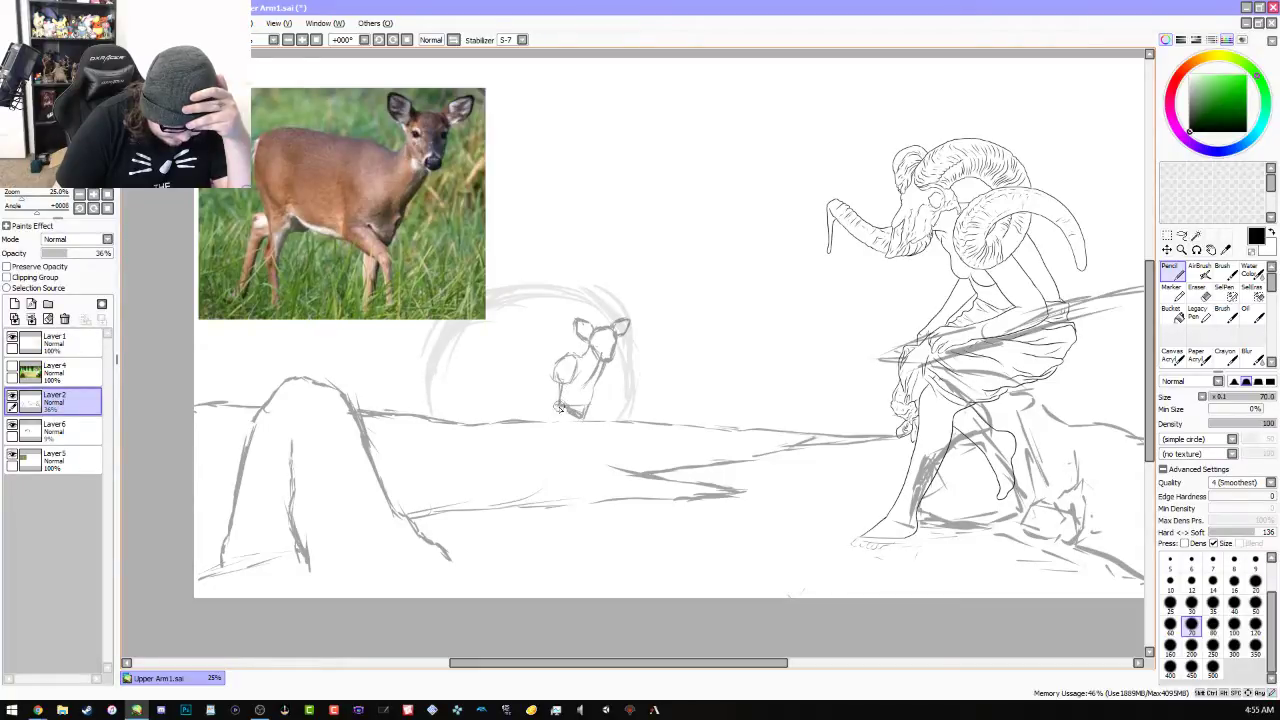
# Erase the lower chest line with a size 100 Eraser and redraw it with the Pencil down to the horizon
pyautogui.click(1205, 291)
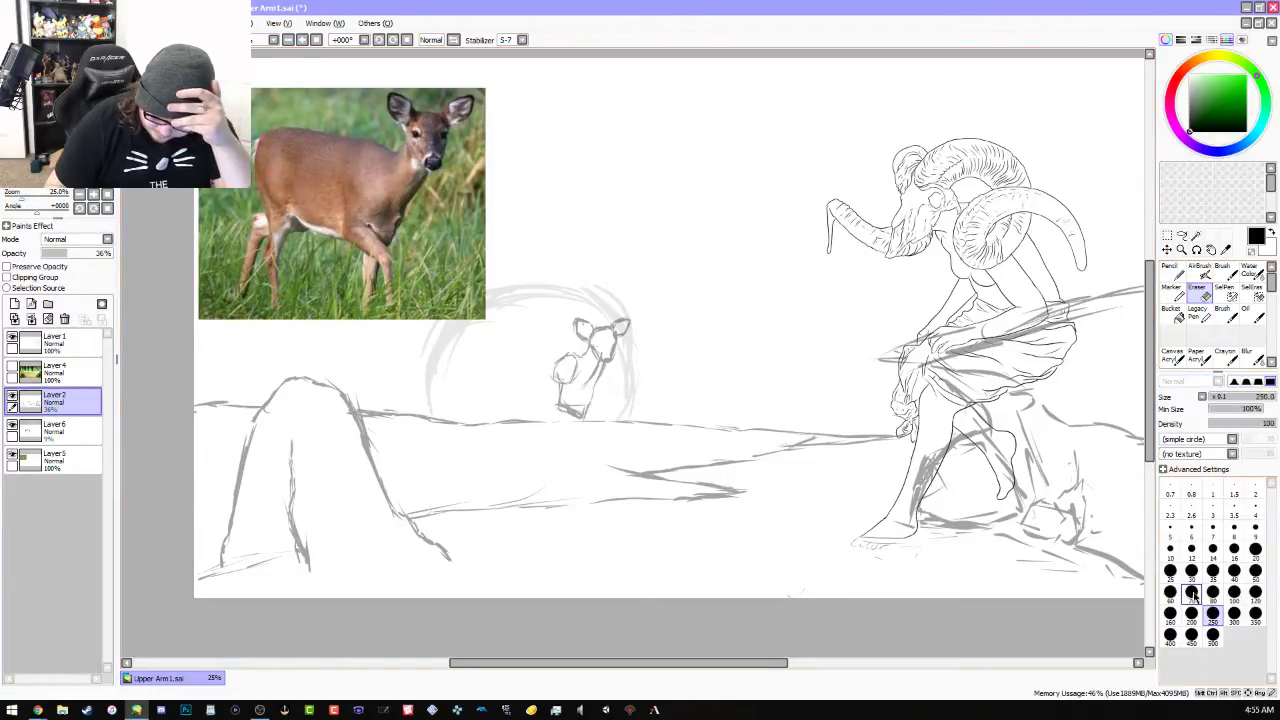
pyautogui.click(1234, 592)
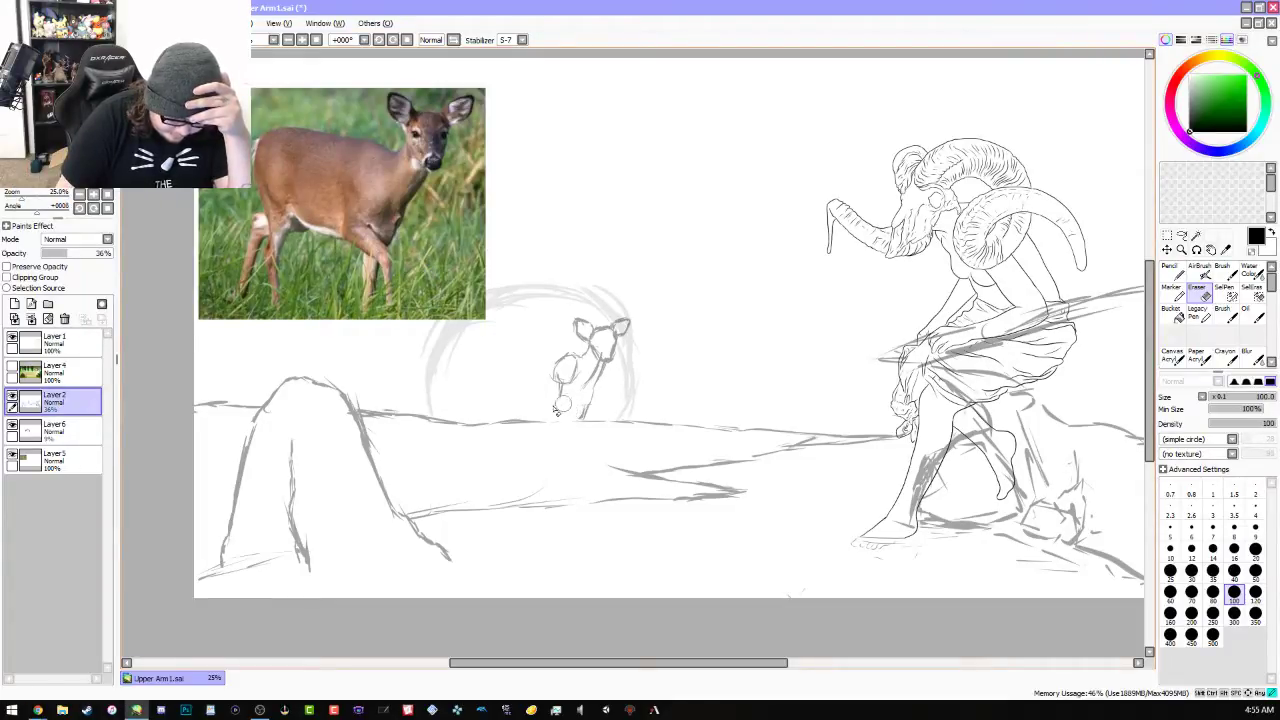
pyautogui.click(1179, 275)
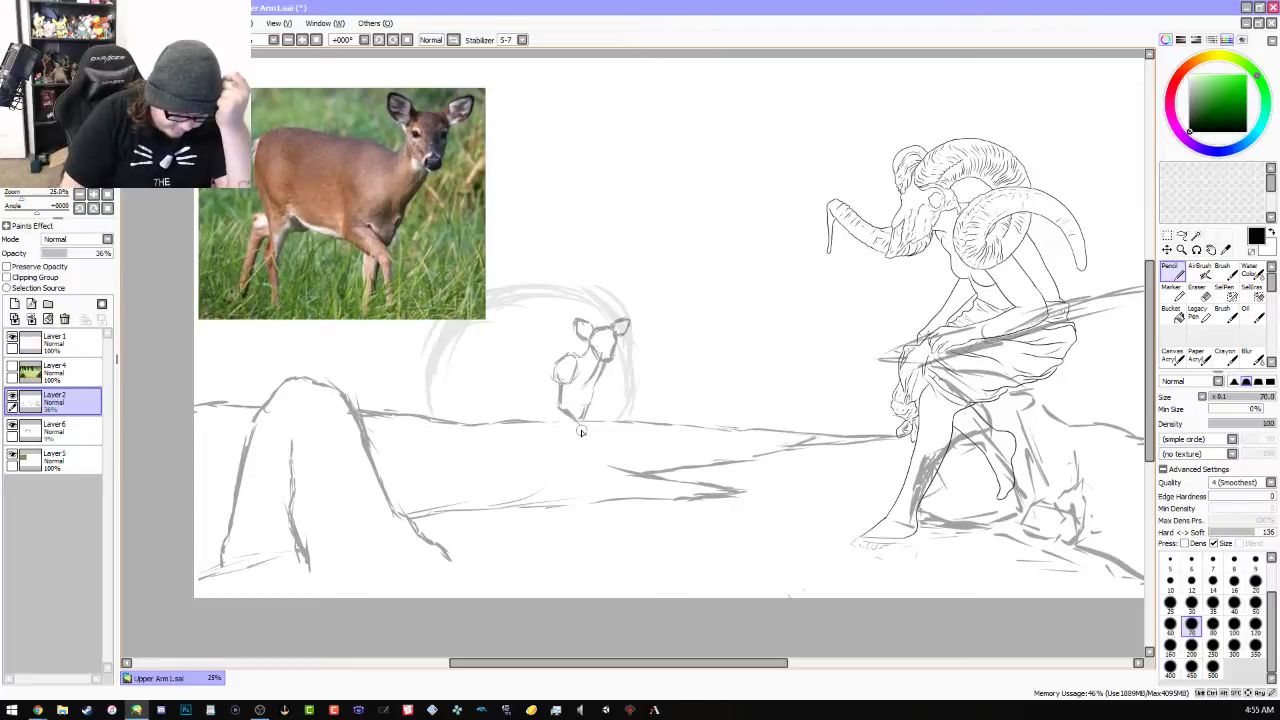
# Sketch the doe's back, rump, belly and hind leg down to the horizon line
pyautogui.click(378, 39)
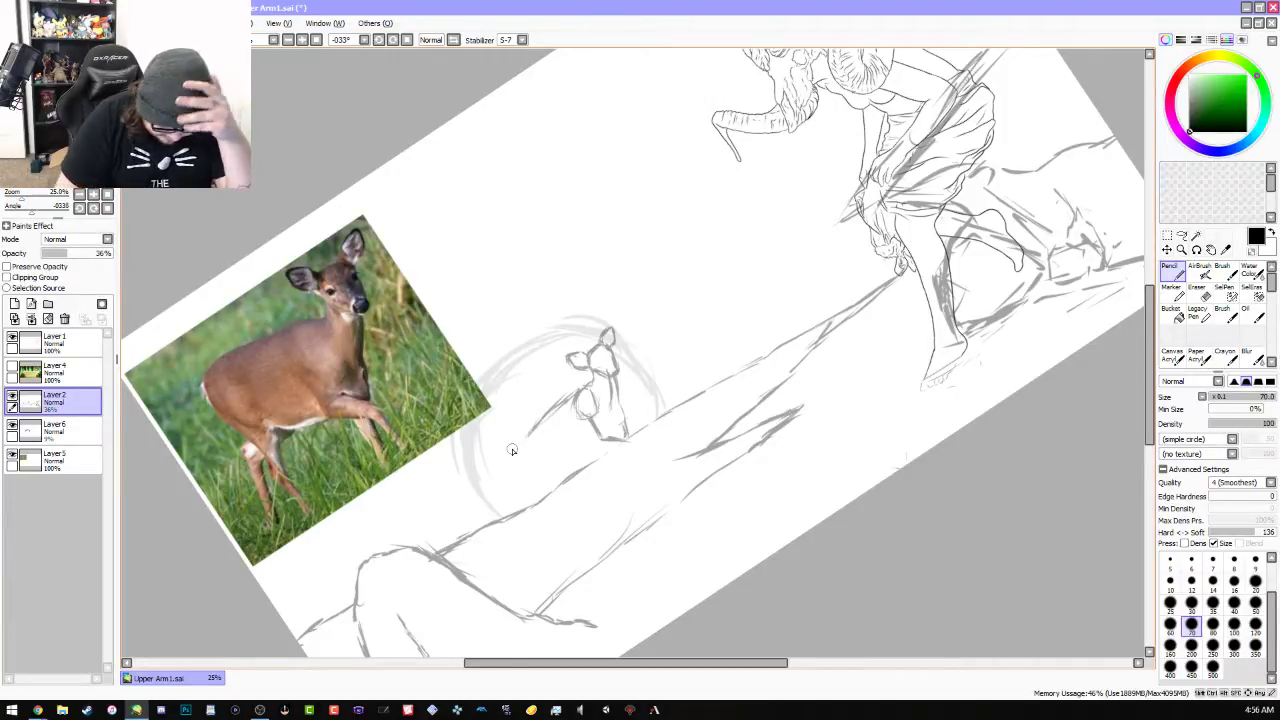
pyautogui.moveTo(541, 409); pyautogui.dragTo(556, 398)
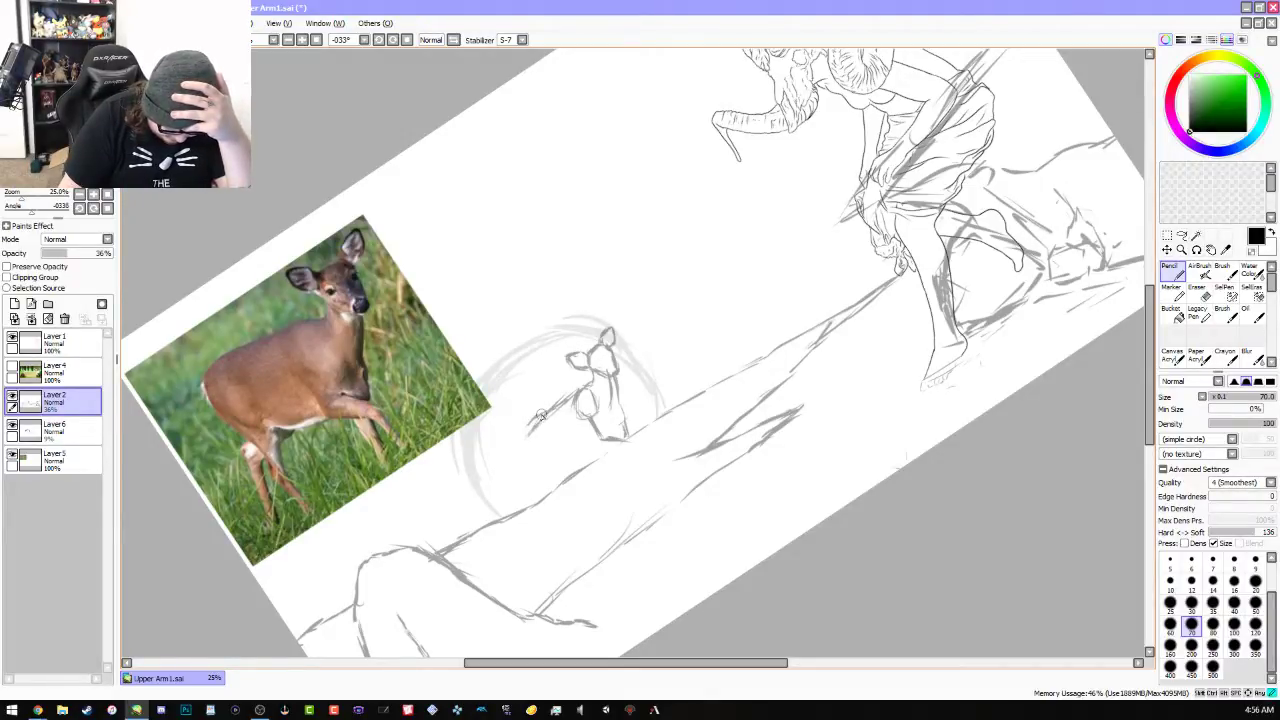
pyautogui.moveTo(550, 408)
pyautogui.mouseDown()
pyautogui.moveTo(522, 442)
pyautogui.moveTo(561, 399)
pyautogui.mouseUp()
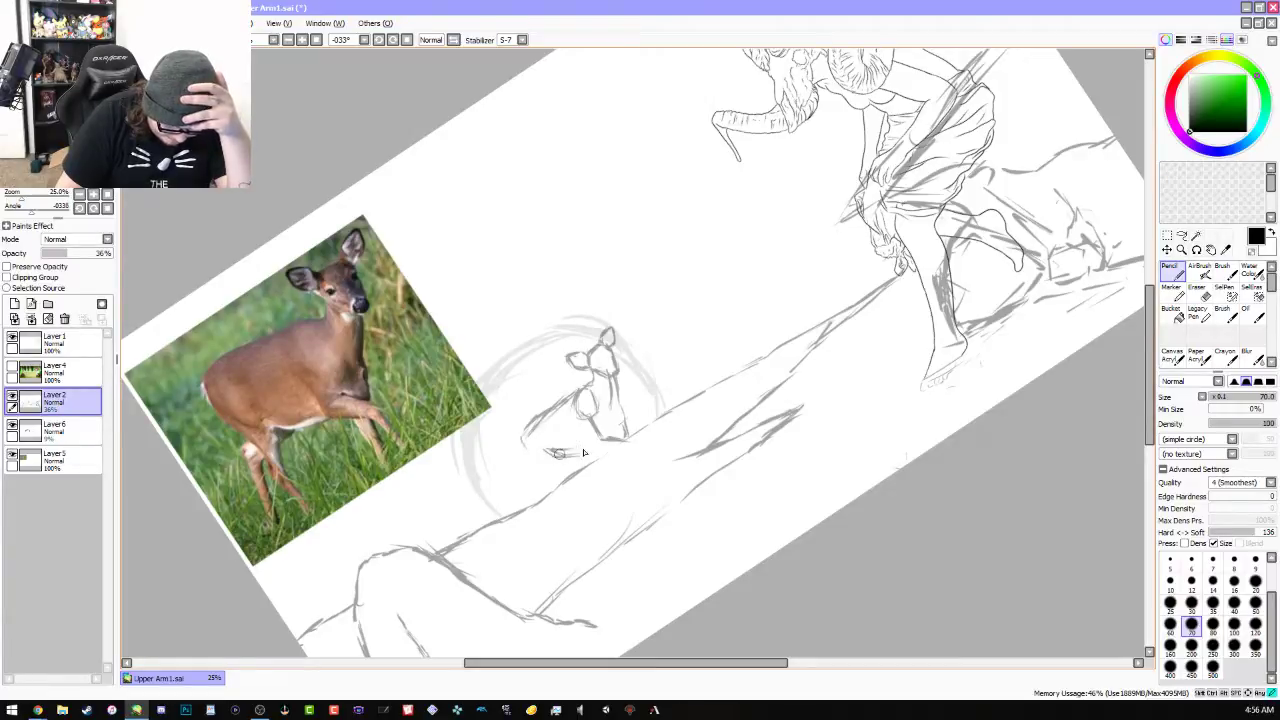
pyautogui.moveTo(598, 443); pyautogui.dragTo(583, 457)
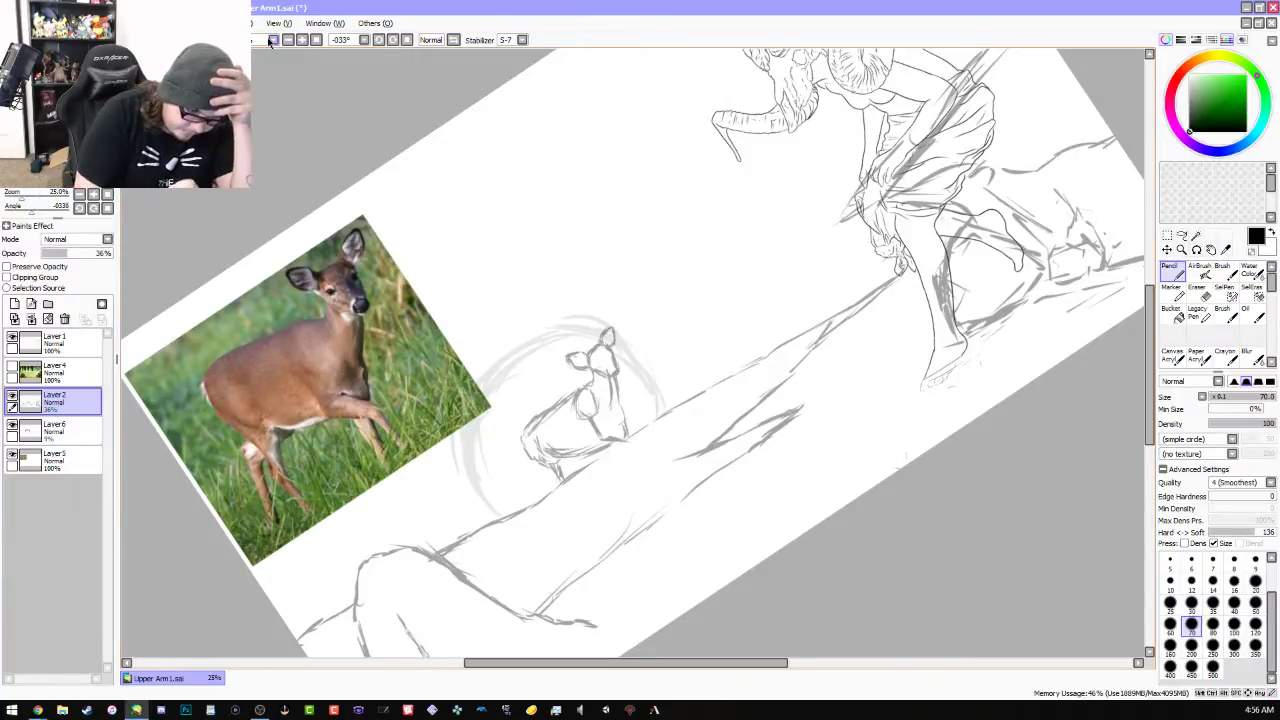
pyautogui.click(342, 40)
pyautogui.click(347, 50)
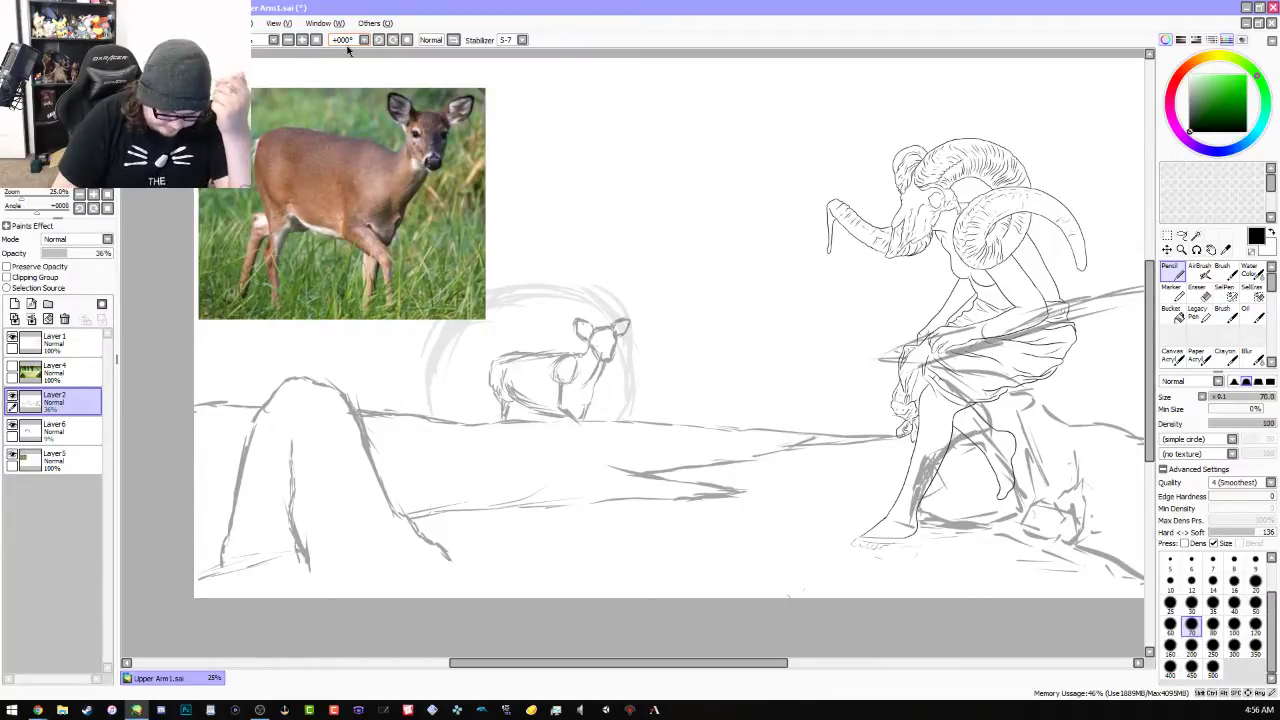
# Erase the doe's back line and redraw the back and rump as a cleaner curve with the Pencil
pyautogui.click(379, 40)
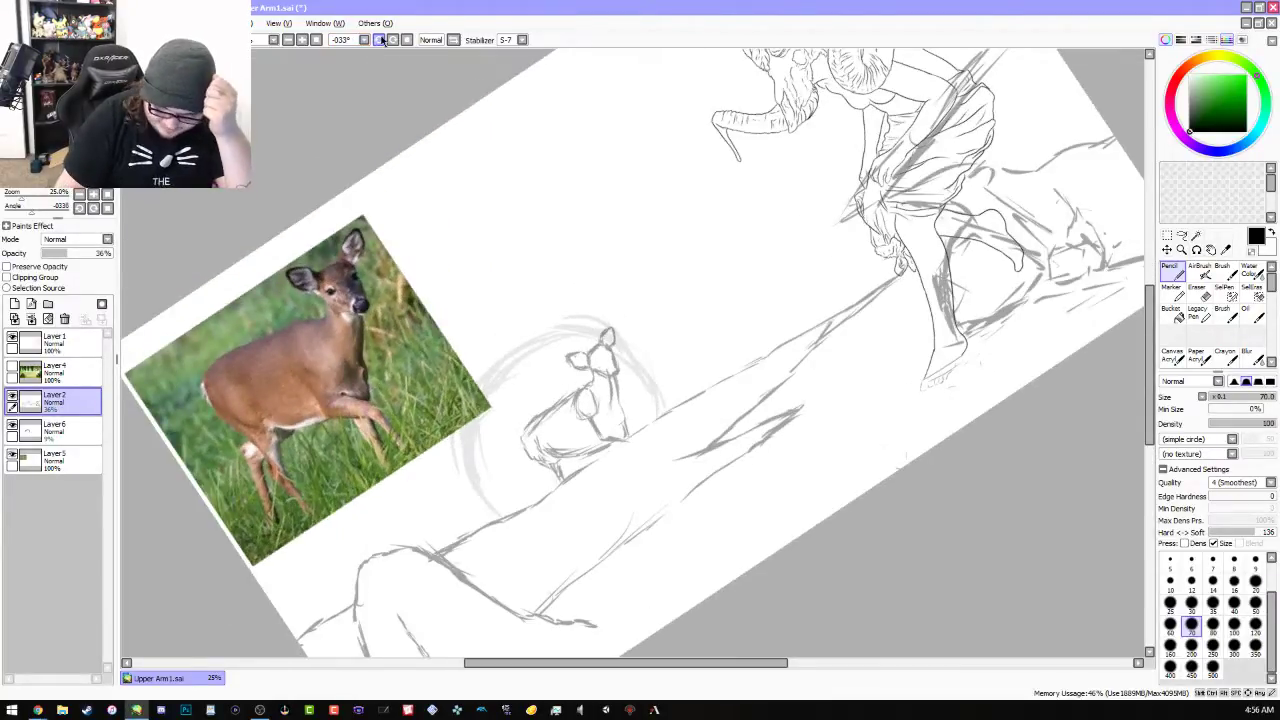
pyautogui.press('e')
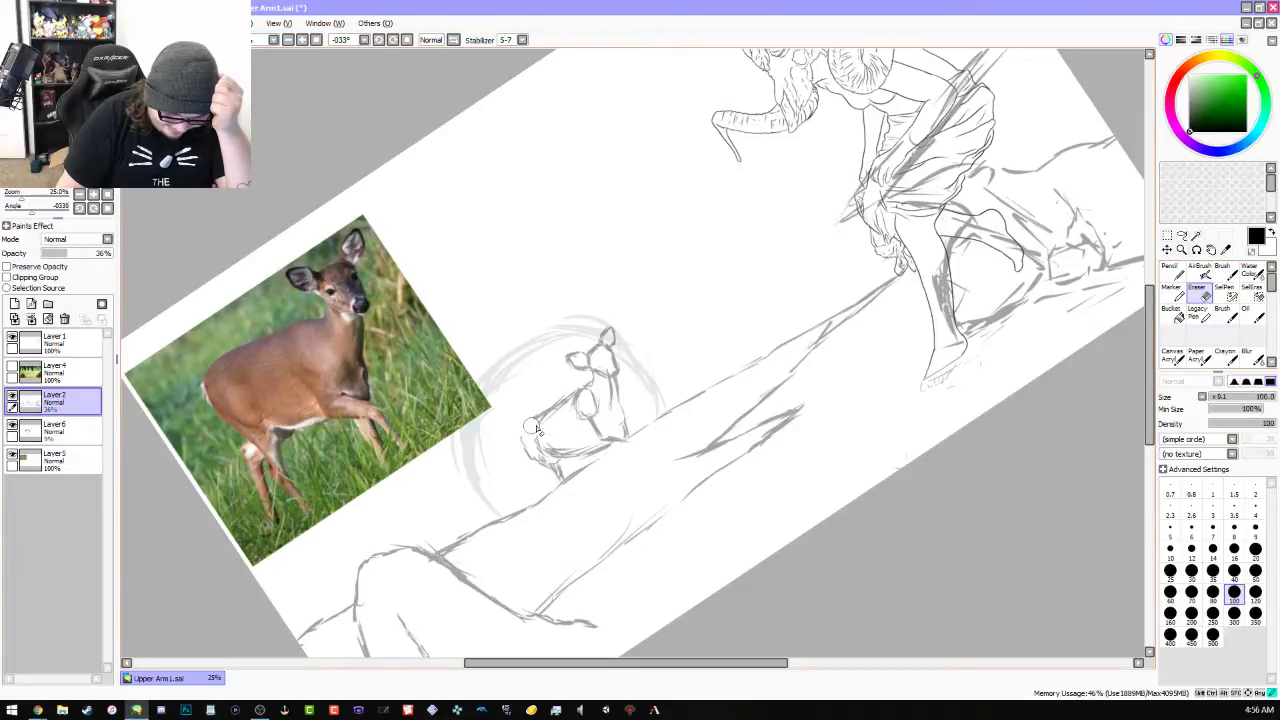
pyautogui.click(1172, 272)
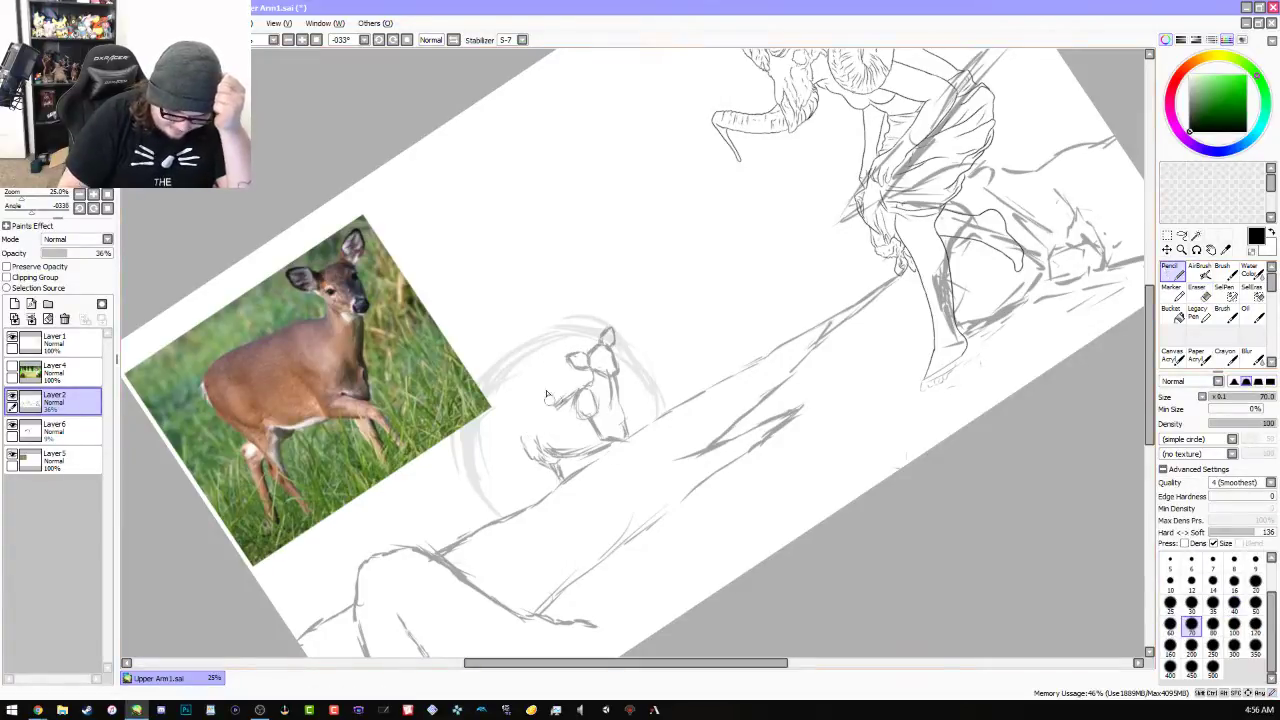
pyautogui.click(379, 40)
pyautogui.click(379, 40)
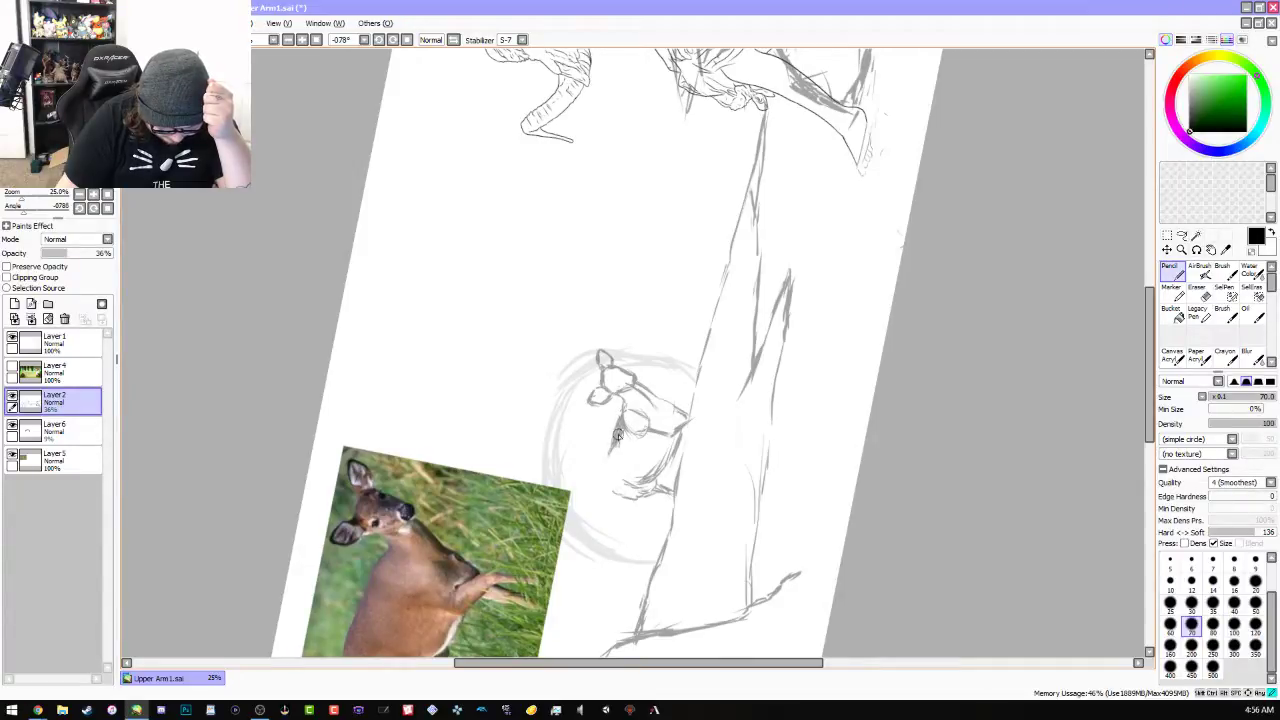
pyautogui.moveTo(612, 440)
pyautogui.mouseDown()
pyautogui.moveTo(598, 488)
pyautogui.moveTo(610, 488)
pyautogui.mouseUp()
pyautogui.click(352, 40)
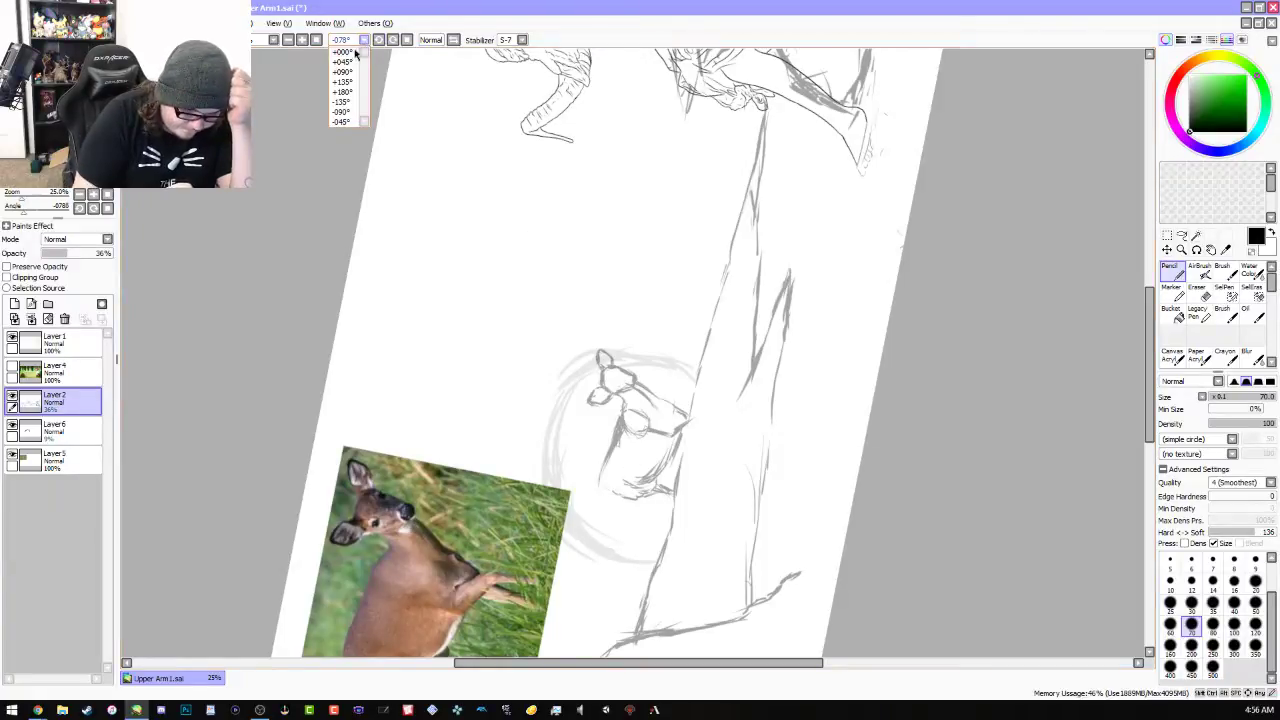
# Tilt the canvas to -33° to work on the deer sketch, and reset its rotation to 0°
pyautogui.click(342, 57)
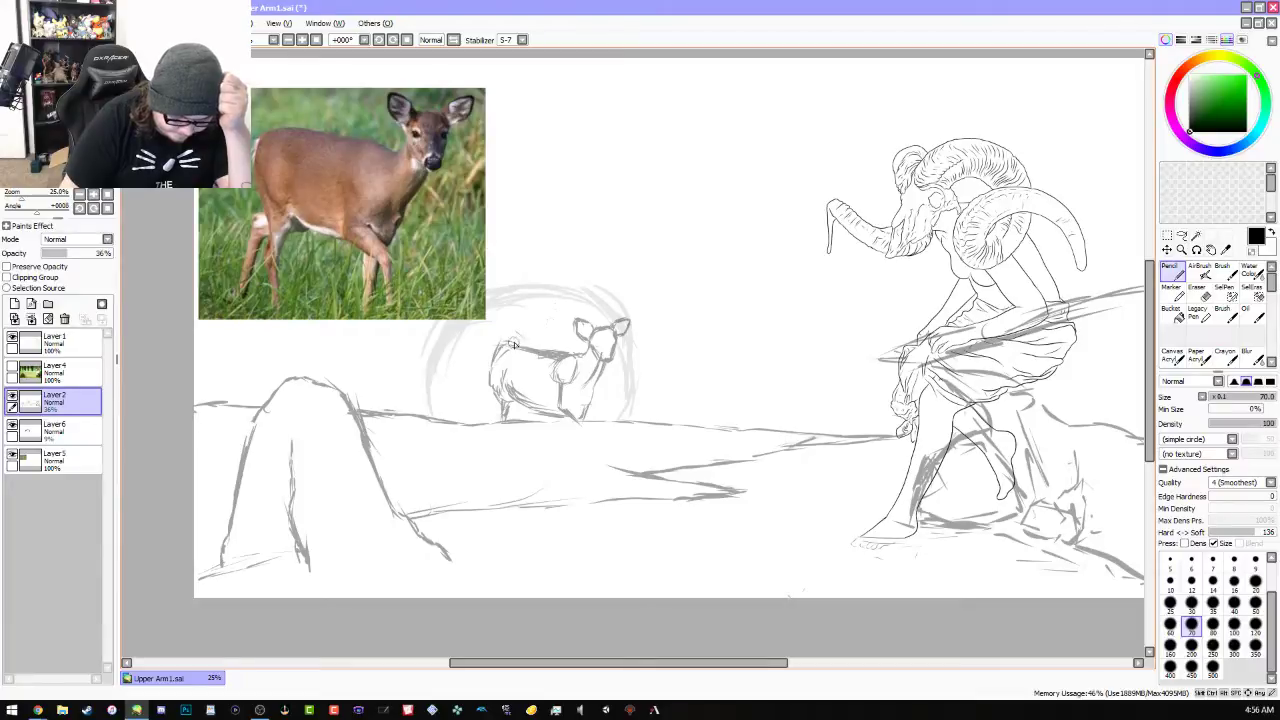
pyautogui.click(378, 40)
pyautogui.click(378, 40)
pyautogui.click(378, 40)
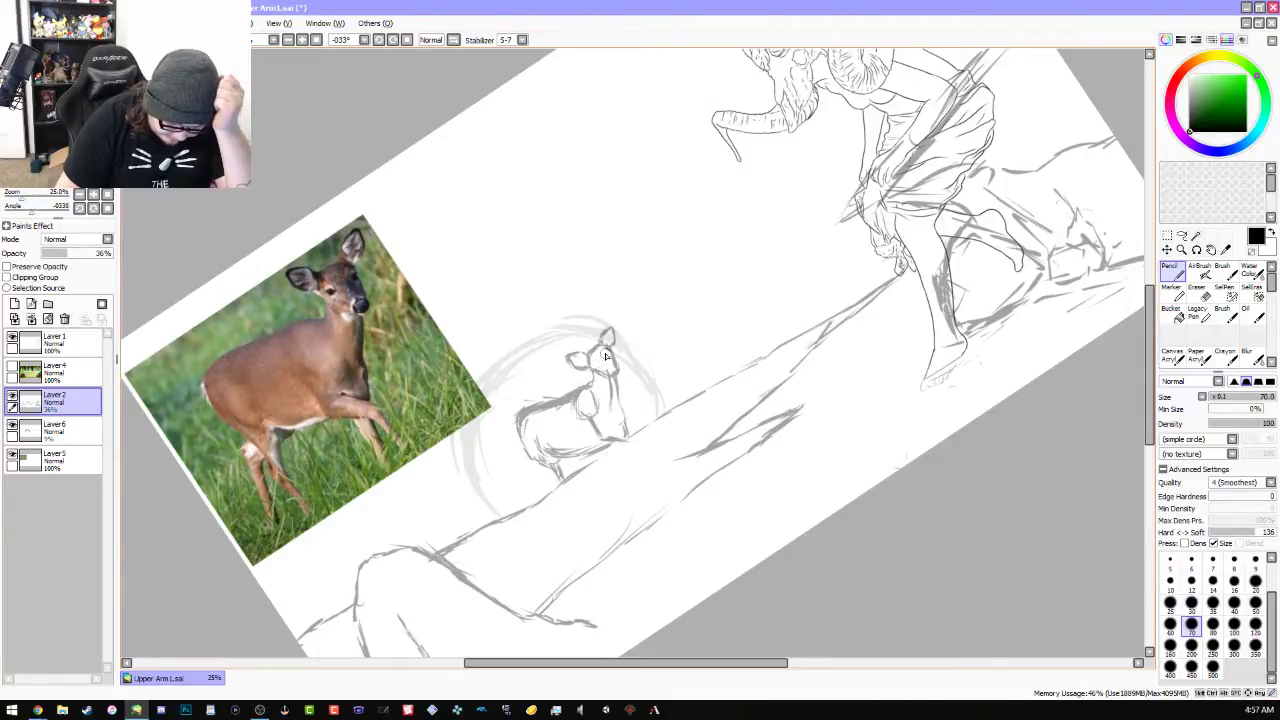
pyautogui.click(342, 40)
pyautogui.click(349, 52)
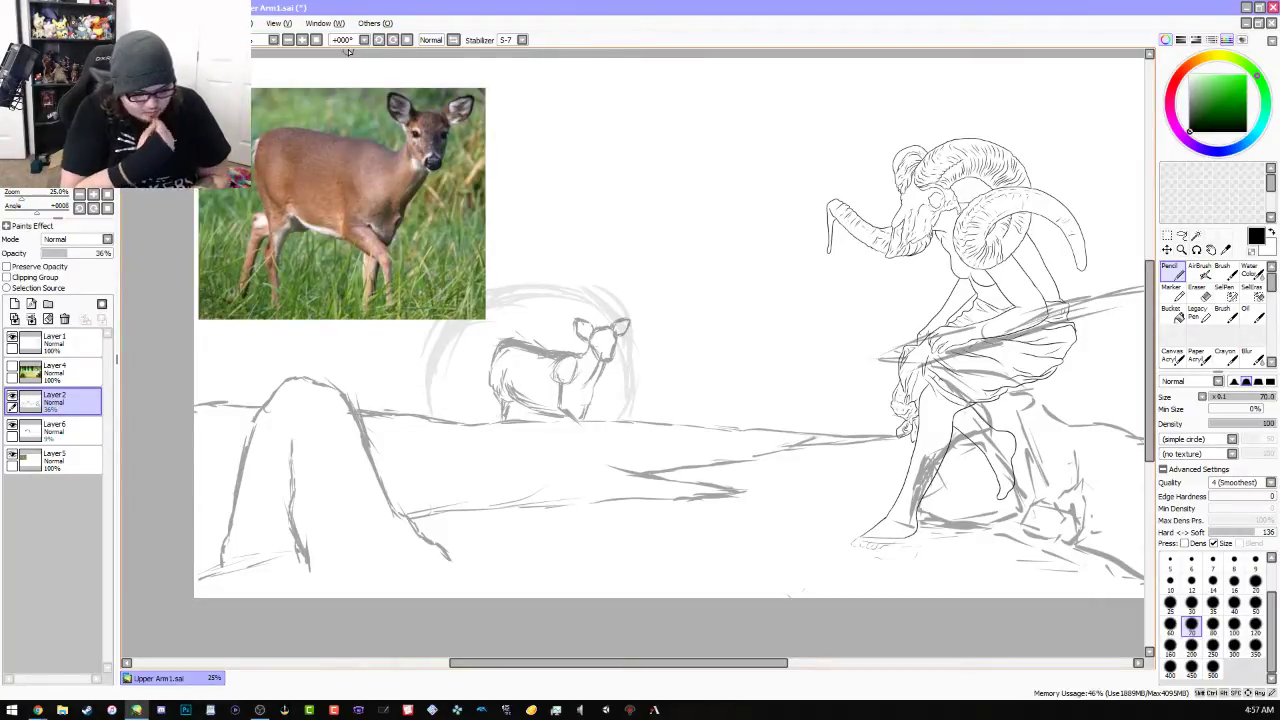
# Hide the deer reference photo on Layer5 and clear the construction circles from Layer6
pyautogui.click(13, 457)
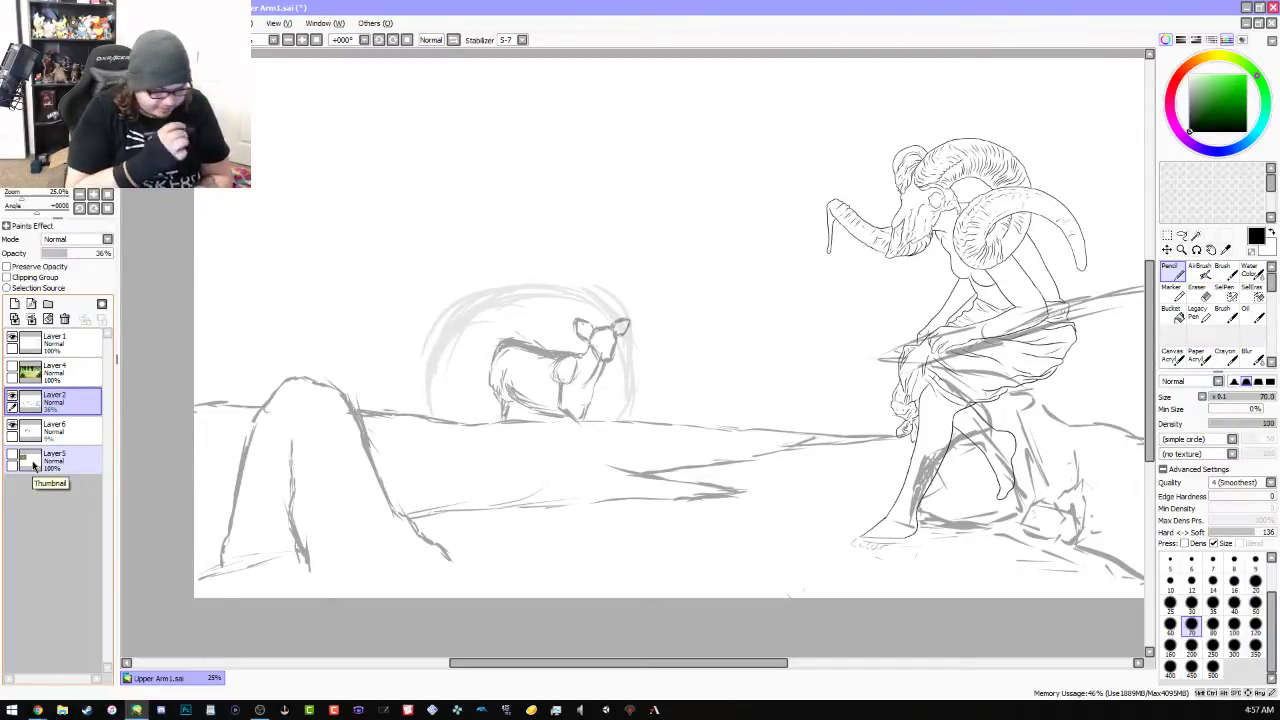
pyautogui.click(68, 432)
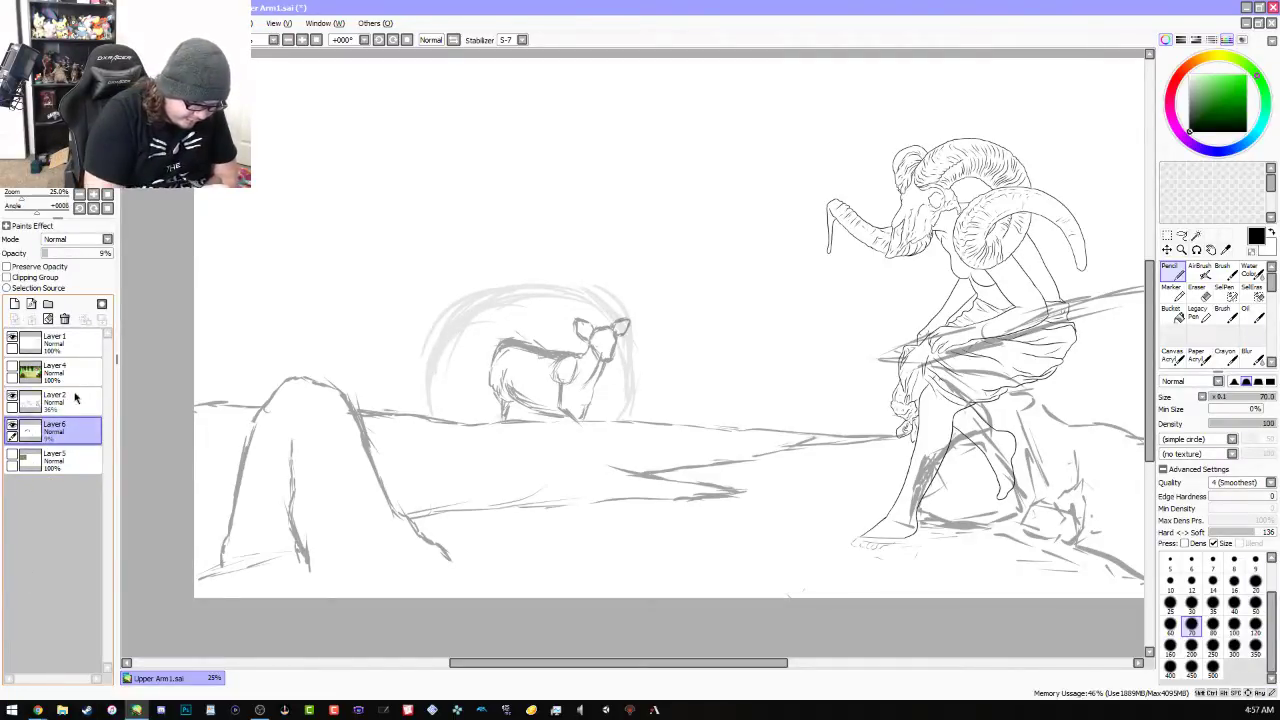
pyautogui.click(47, 318)
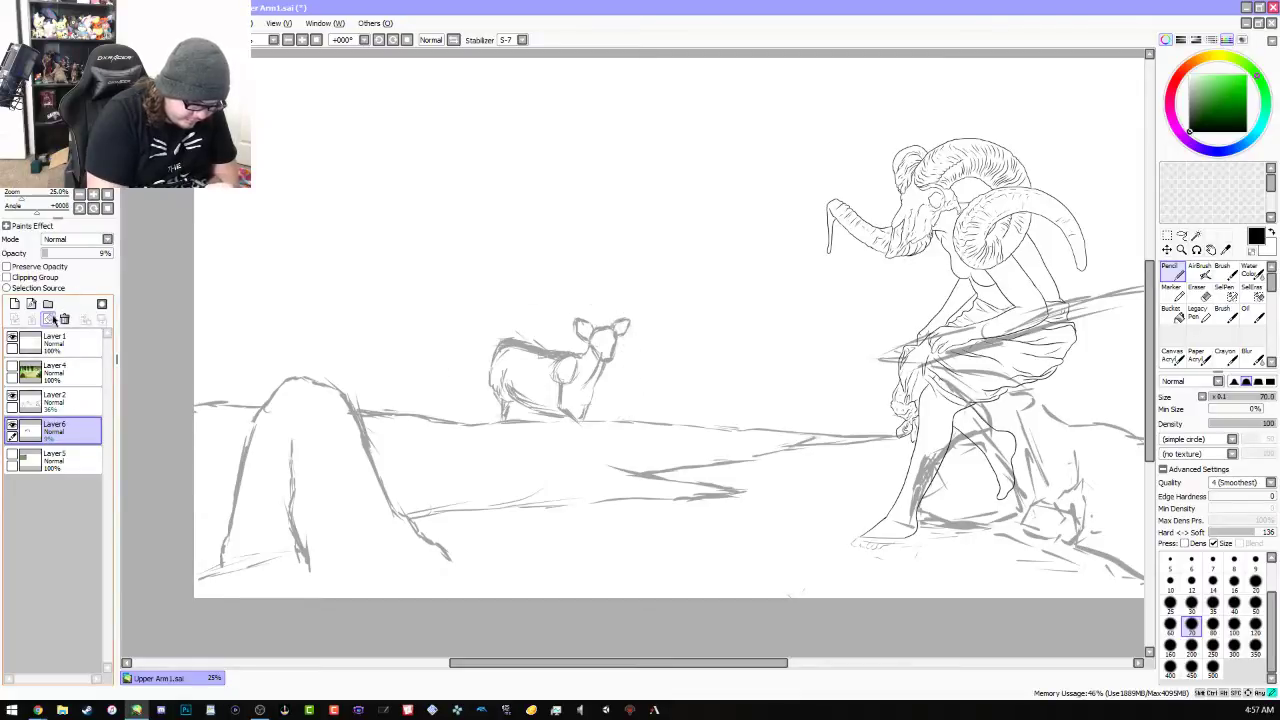
# Set Layer6's opacity to 6% and add a new layer above it at 17% opacity
pyautogui.click(54, 253)
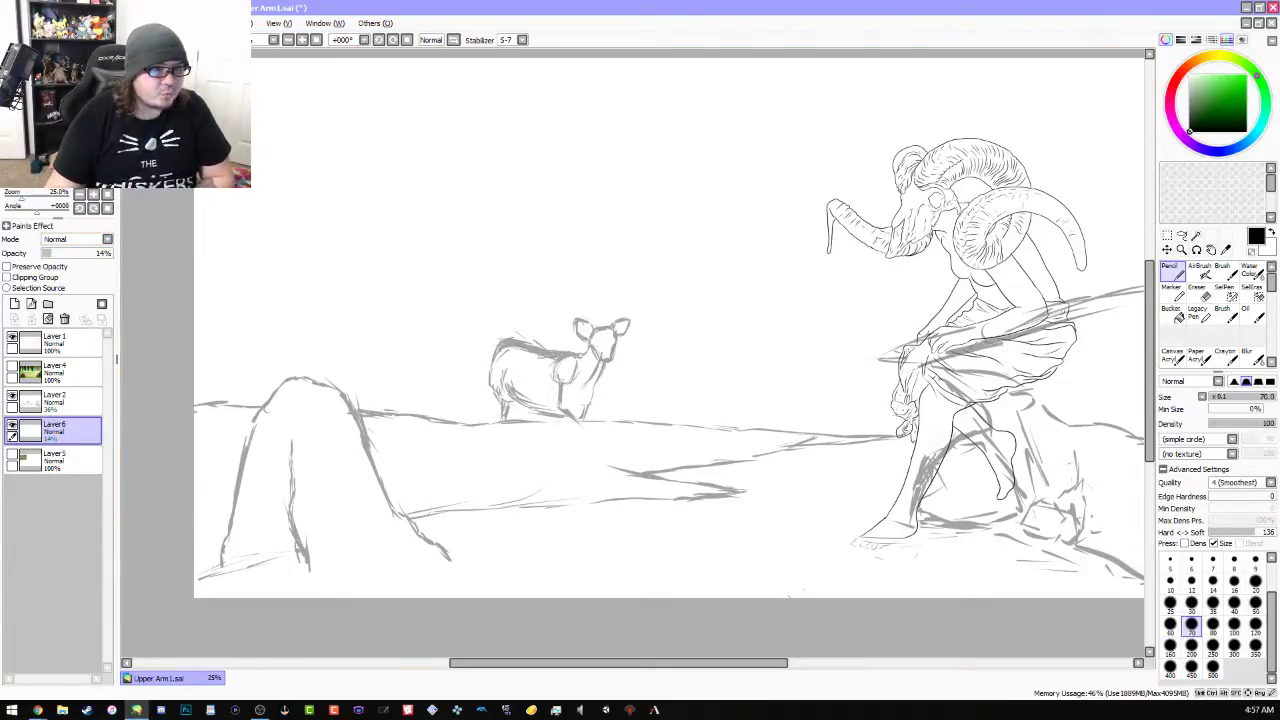
pyautogui.hotkey('alt', 'Tab')
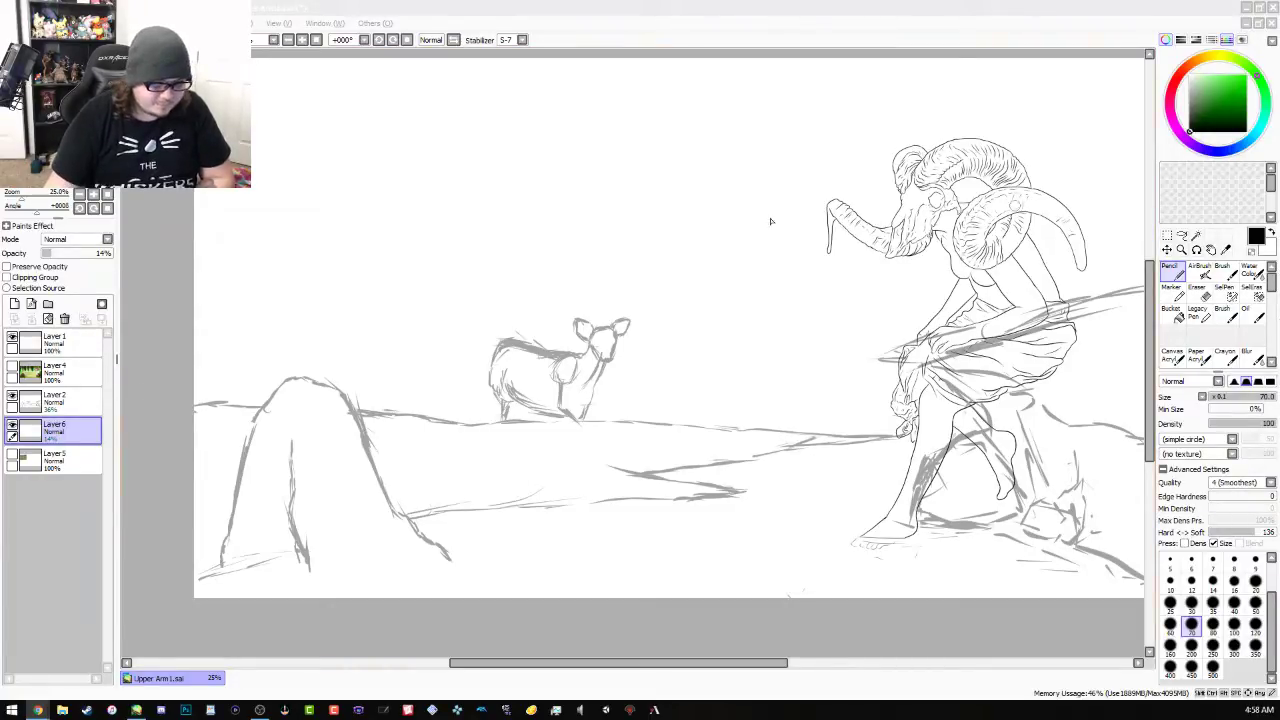
pyautogui.click(575, 8)
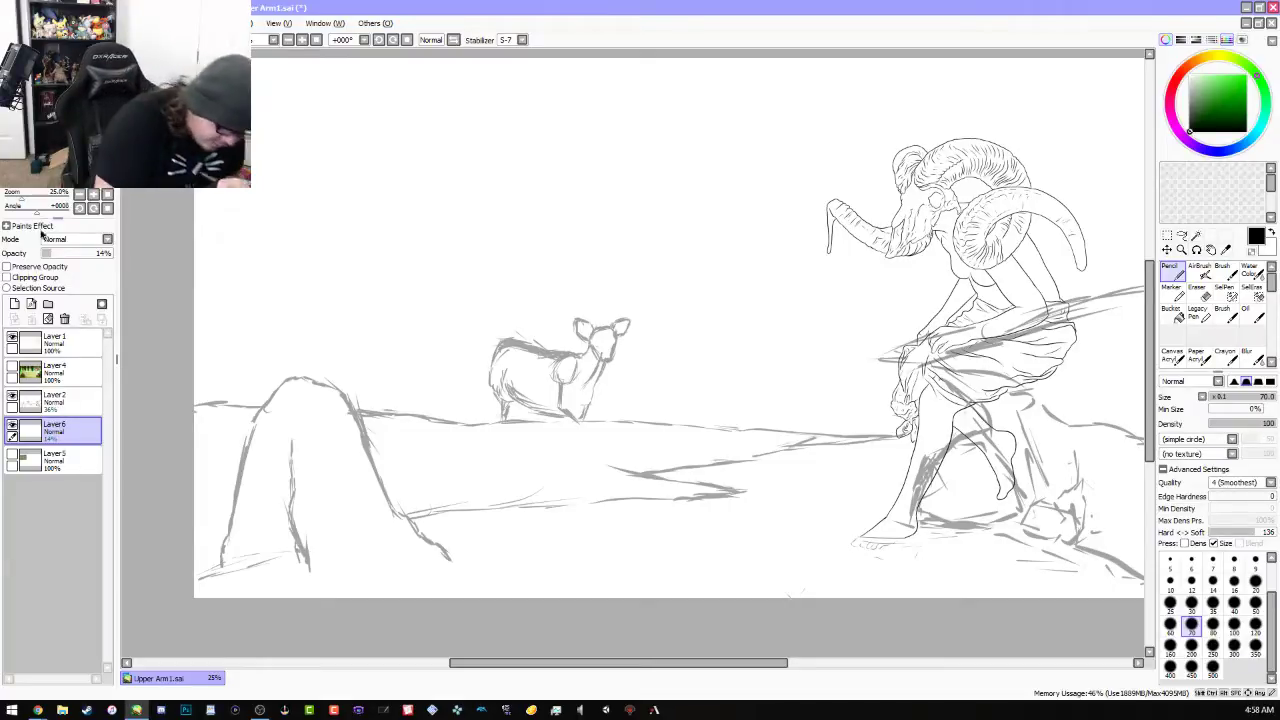
pyautogui.moveTo(50, 254); pyautogui.dragTo(46, 255)
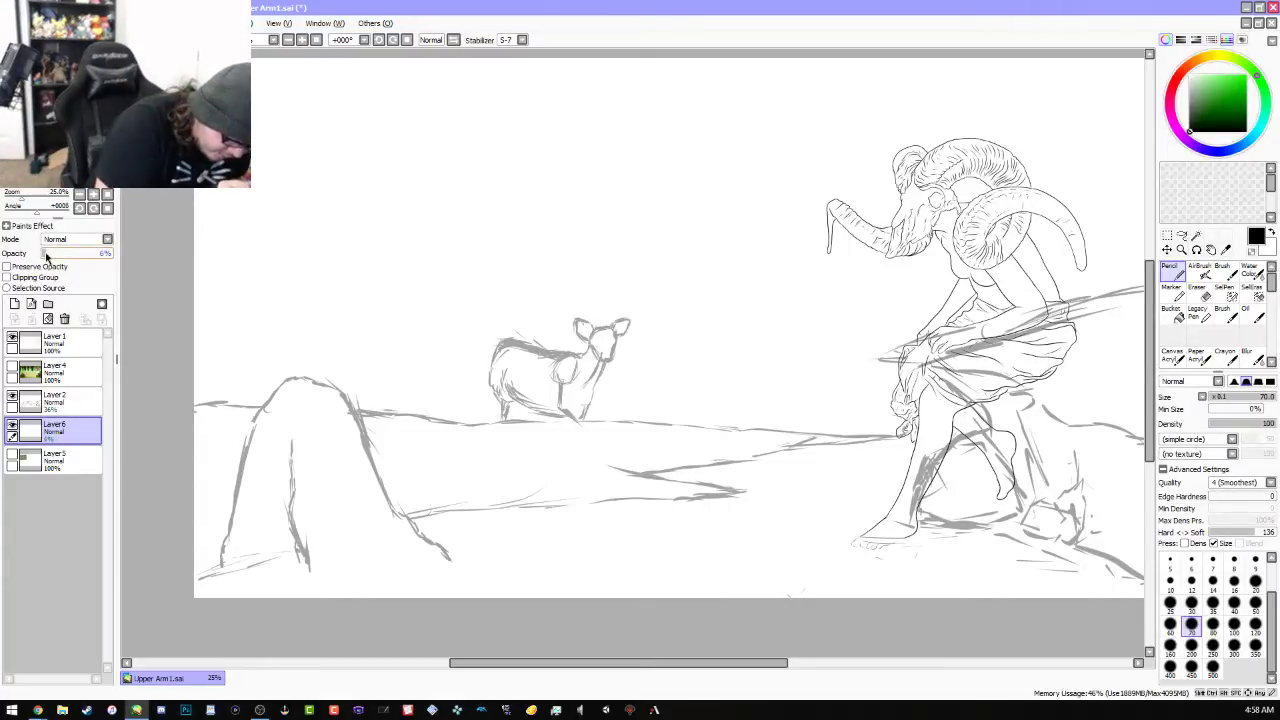
pyautogui.click(14, 304)
pyautogui.moveTo(55, 256); pyautogui.dragTo(54, 246)
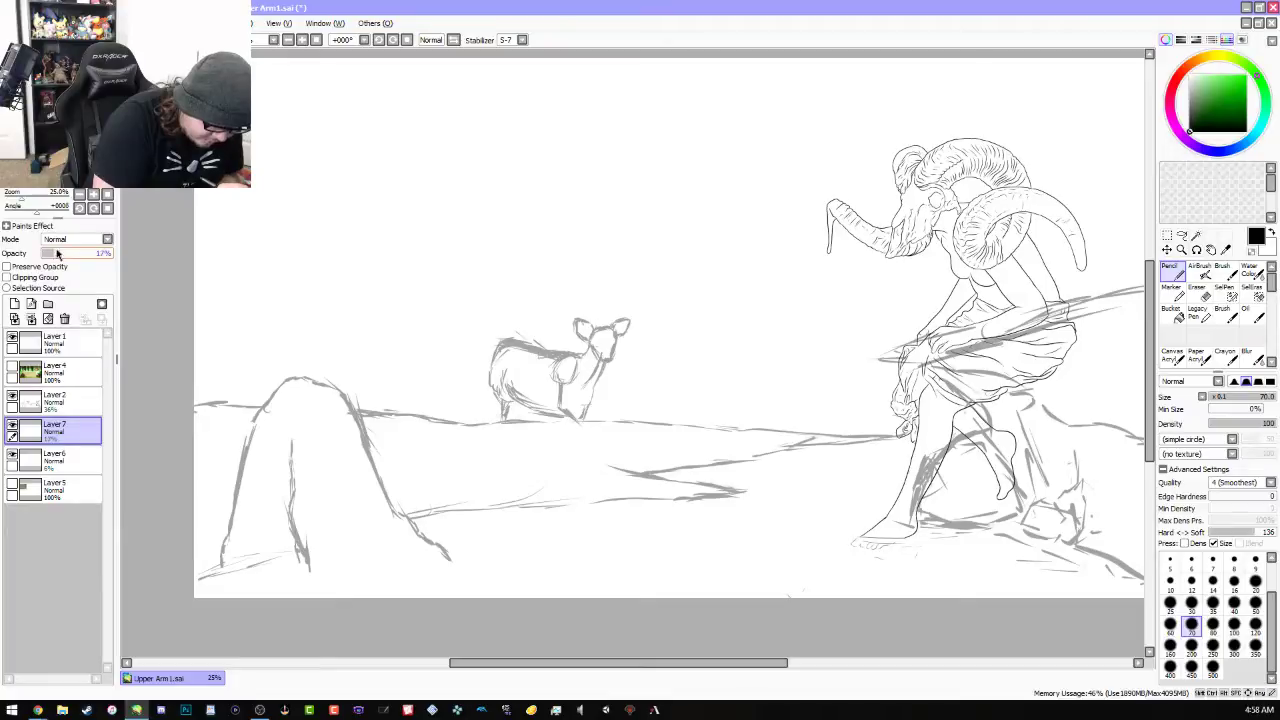
# Try a faint horizon line across the canvas behind the deer on Layer6, using the Pencil at size 40
pyautogui.click(86, 457)
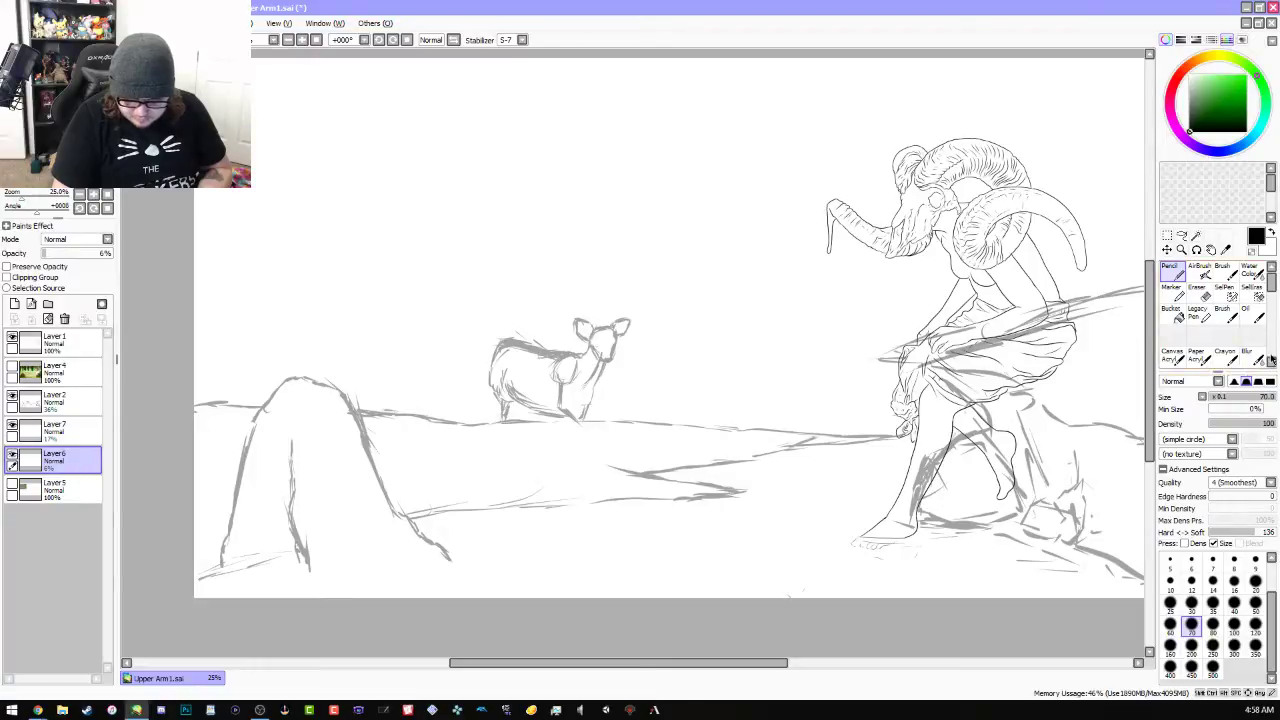
pyautogui.click(1271, 364)
pyautogui.click(1270, 264)
pyautogui.click(1270, 264)
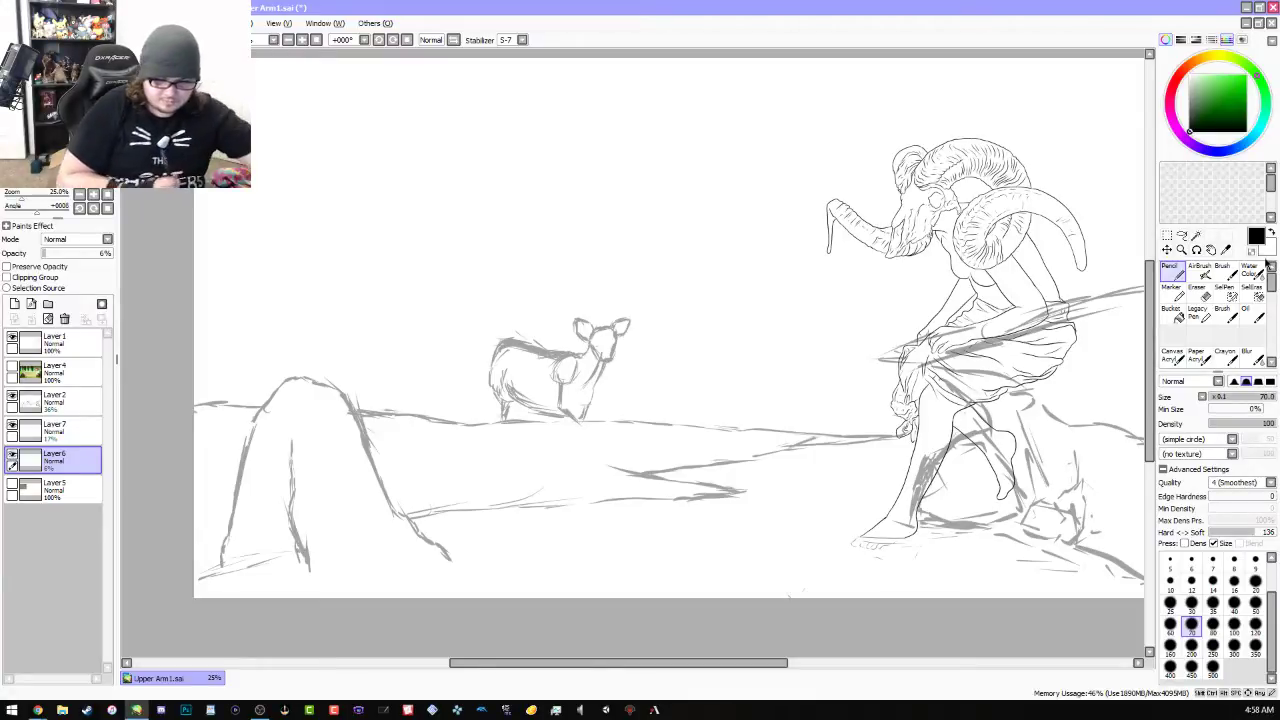
pyautogui.hotkey('ctrl', '-')
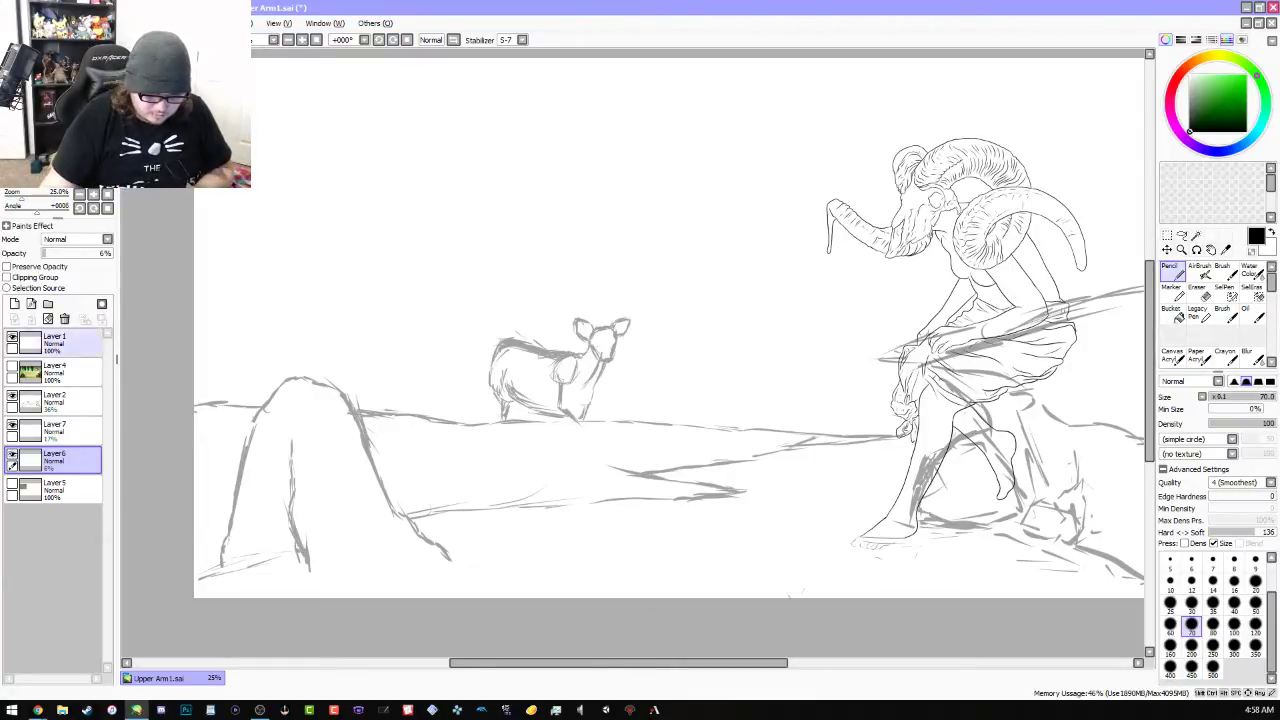
pyautogui.scroll(-1, 780, 286)
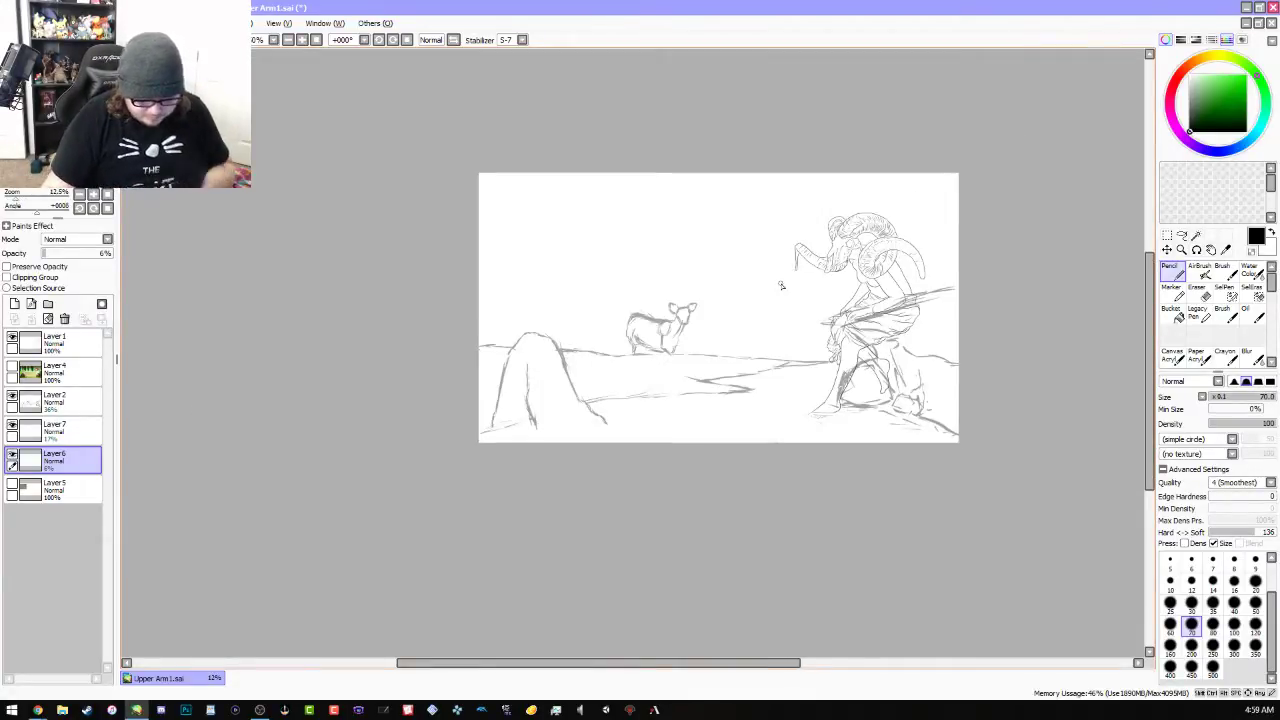
pyautogui.scroll(1, 781, 286)
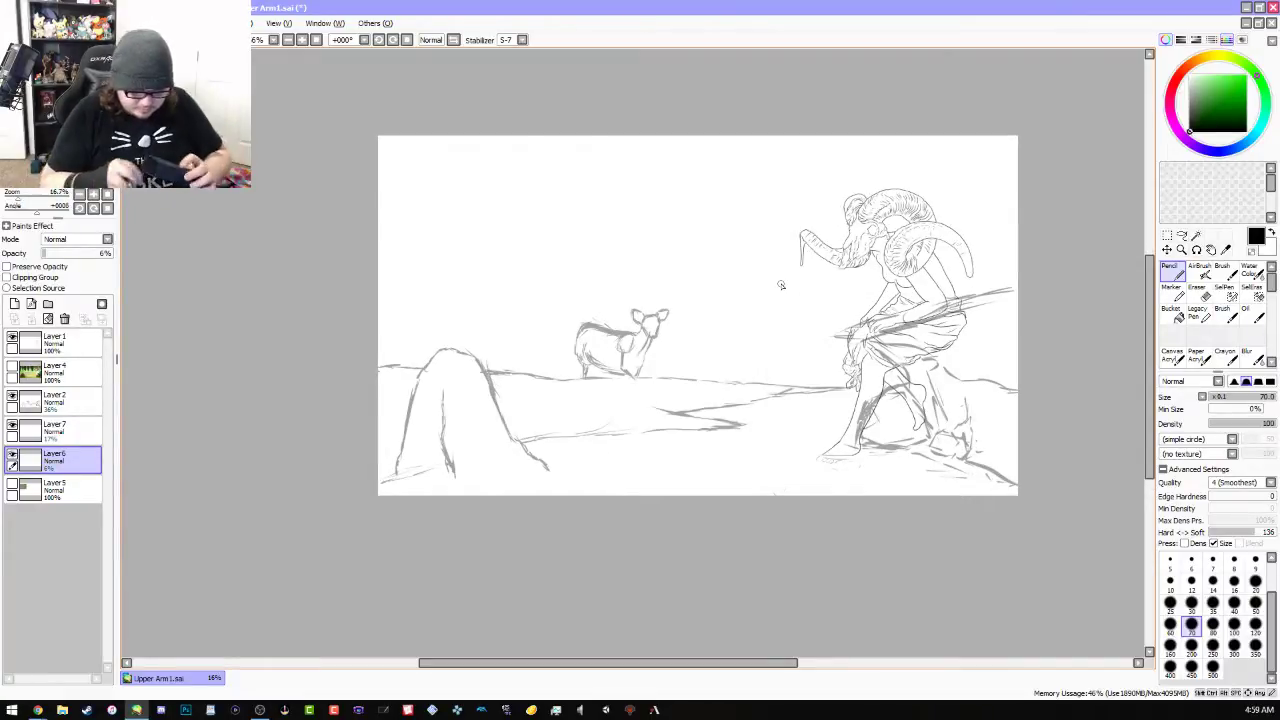
pyautogui.click(1234, 602)
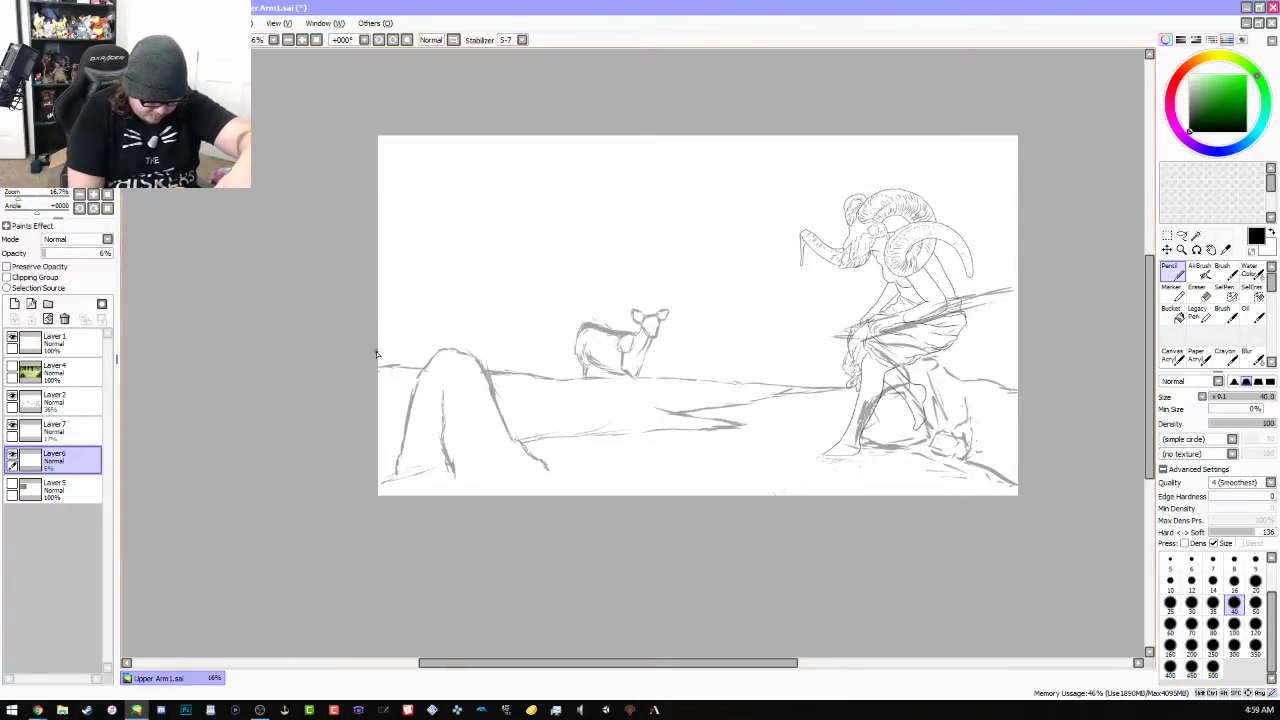
pyautogui.moveTo(380, 352); pyautogui.dragTo(1024, 355)
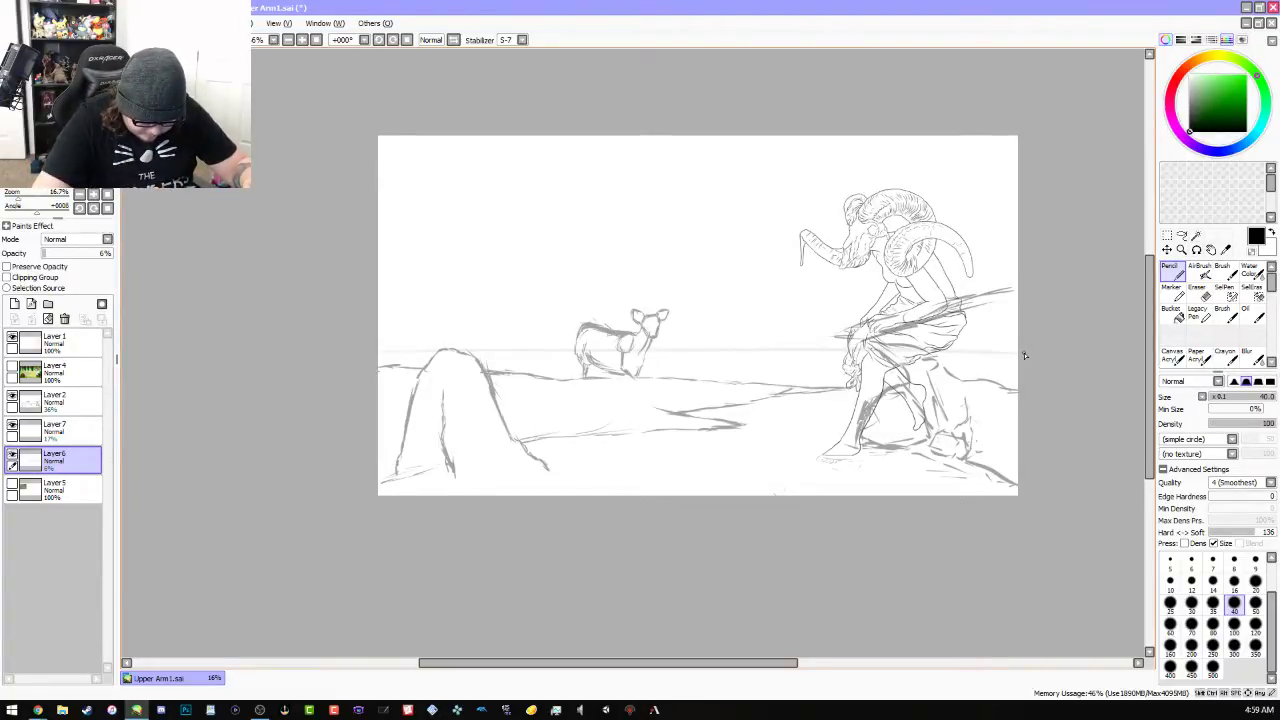
pyautogui.hotkey('ctrl', 'z')
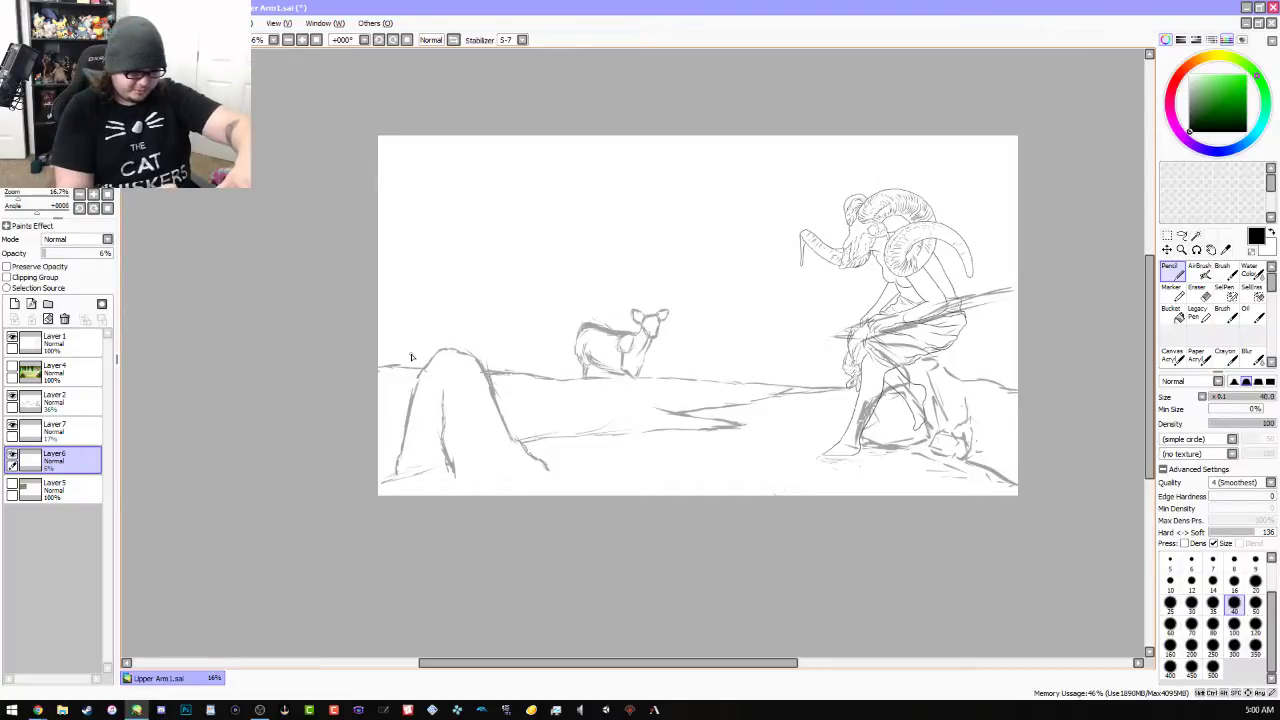
# Redraw the horizon line slightly higher across the canvas and remove it with the size 100 Eraser
pyautogui.moveTo(378, 349); pyautogui.dragTo(1012, 348)
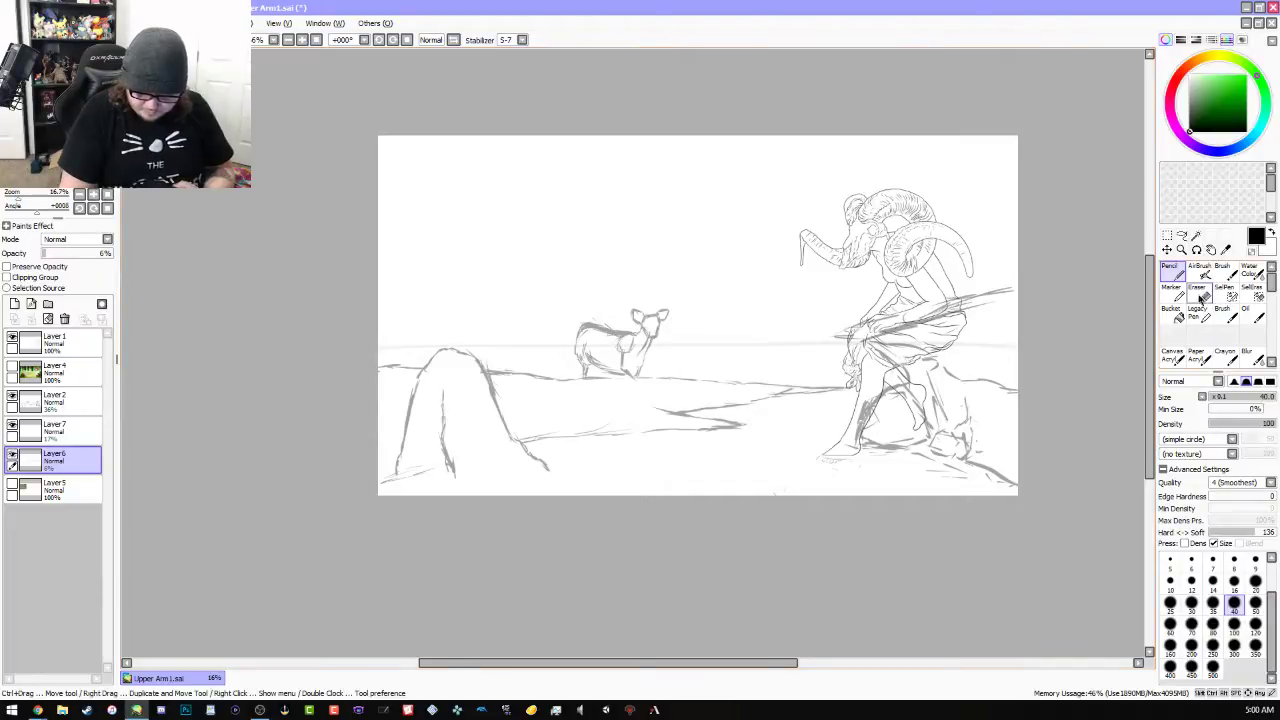
pyautogui.press('e')
pyautogui.moveTo(1018, 345)
pyautogui.mouseDown()
pyautogui.moveTo(985, 358)
pyautogui.moveTo(920, 338)
pyautogui.moveTo(860, 328)
pyautogui.mouseUp()
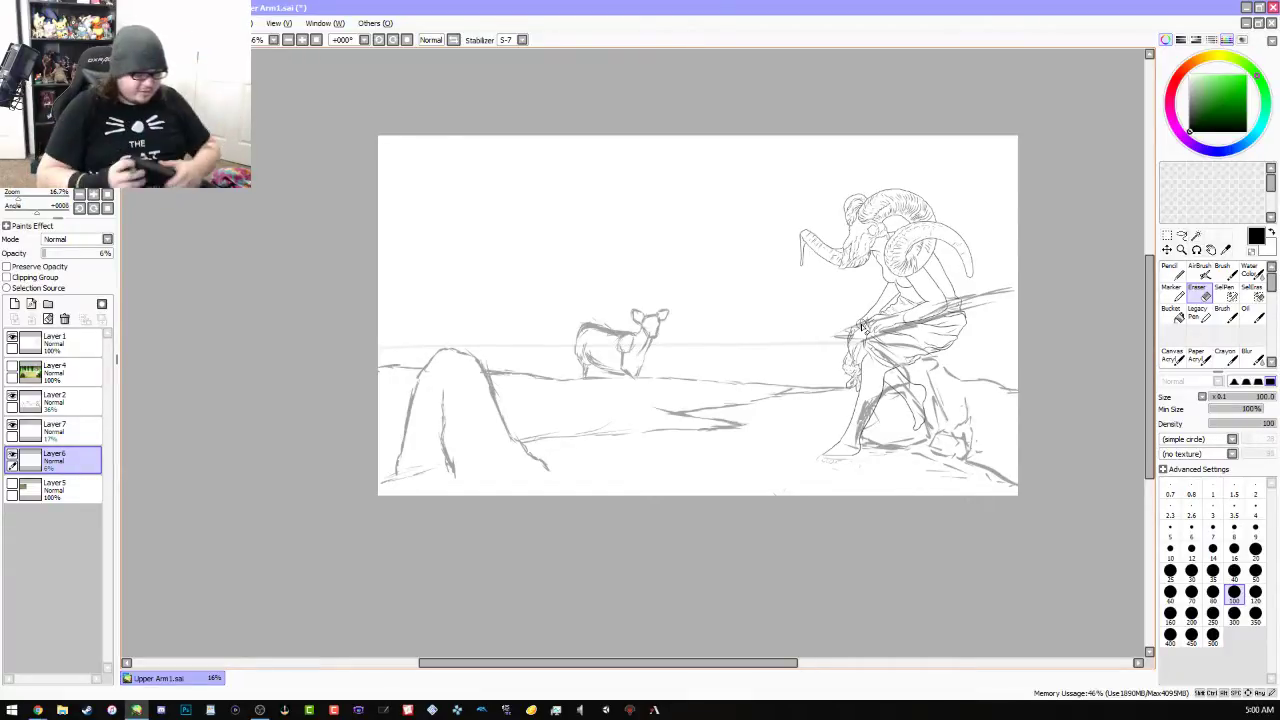
pyautogui.moveTo(848, 345); pyautogui.dragTo(464, 346)
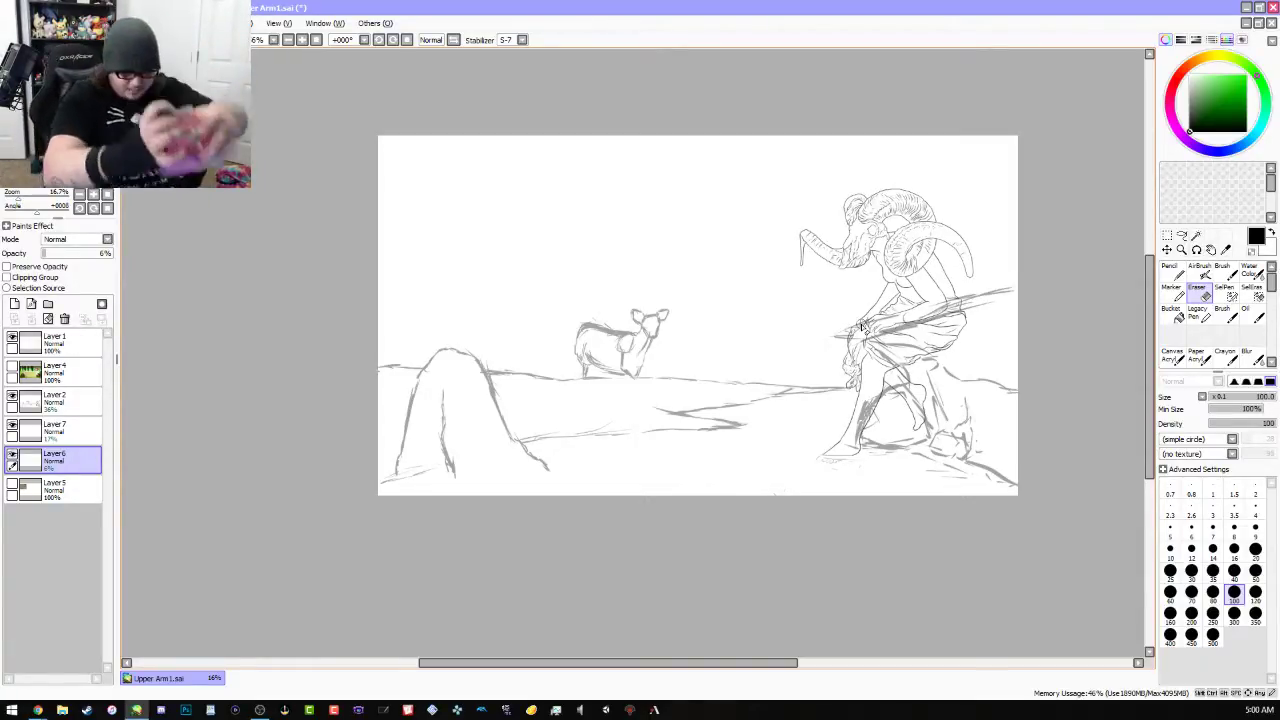
pyautogui.scroll(-2, 861, 327)
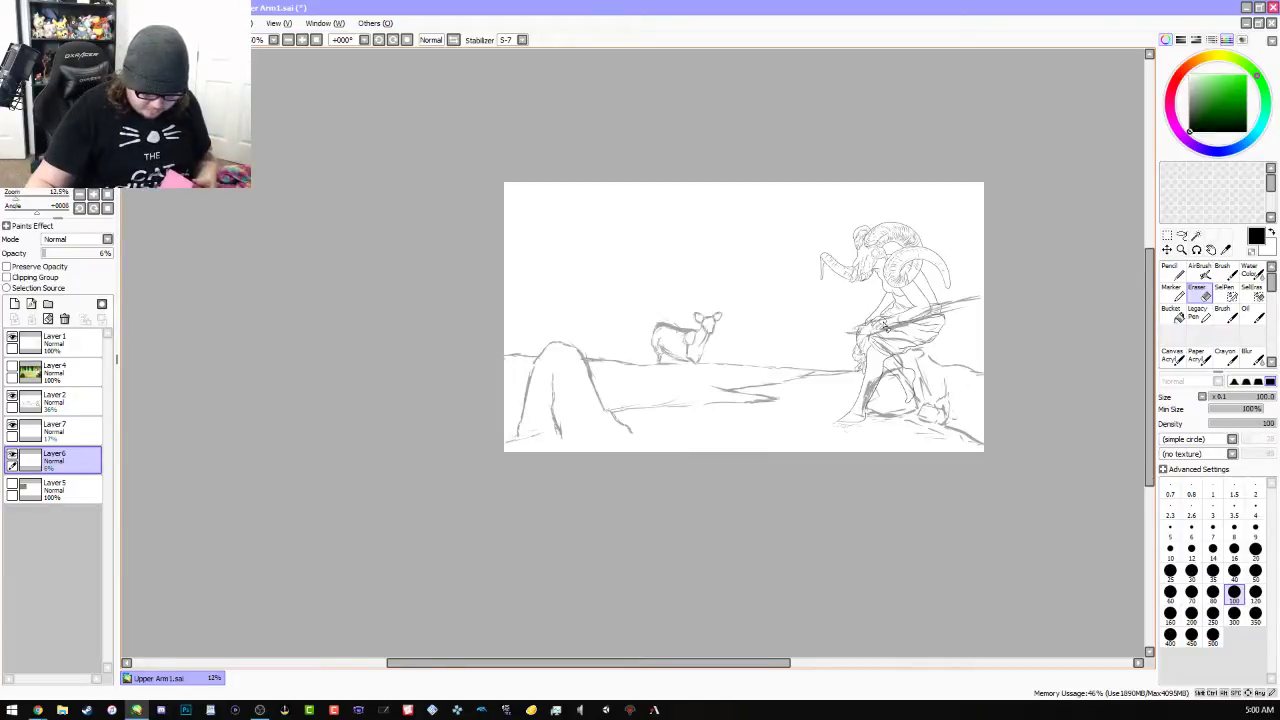
pyautogui.scroll(1, 885, 328)
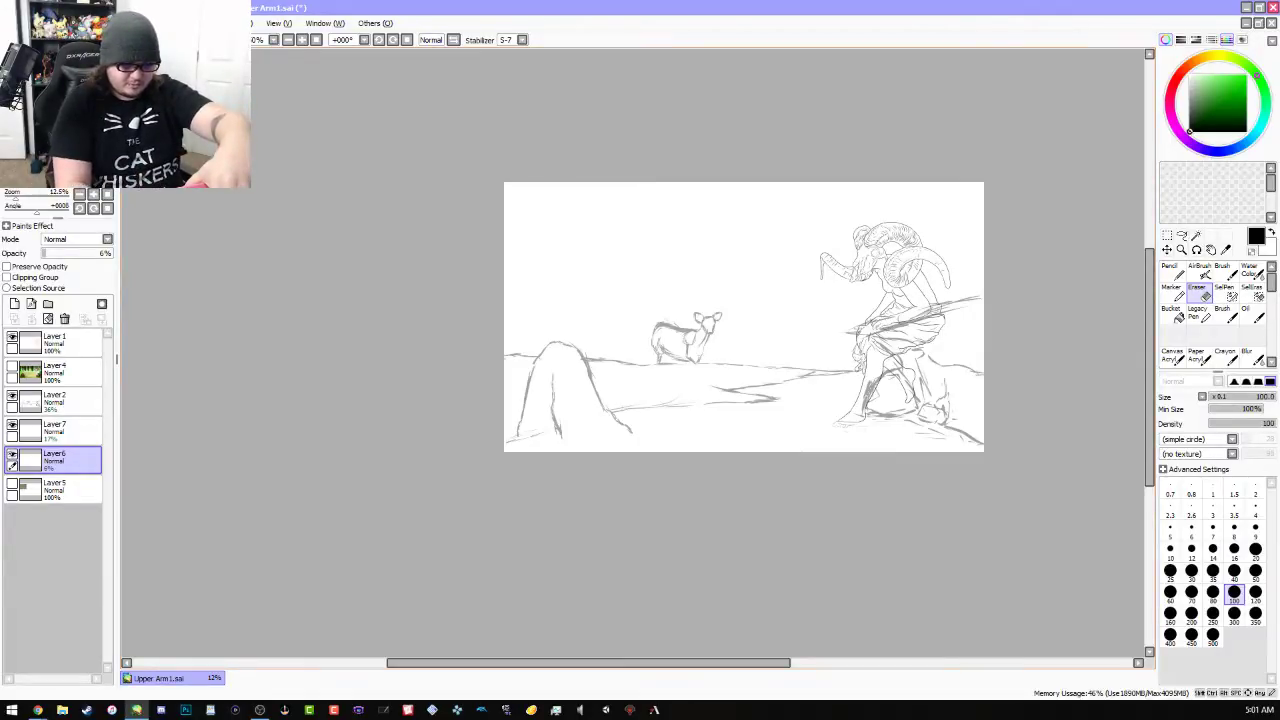
pyautogui.click(37, 710)
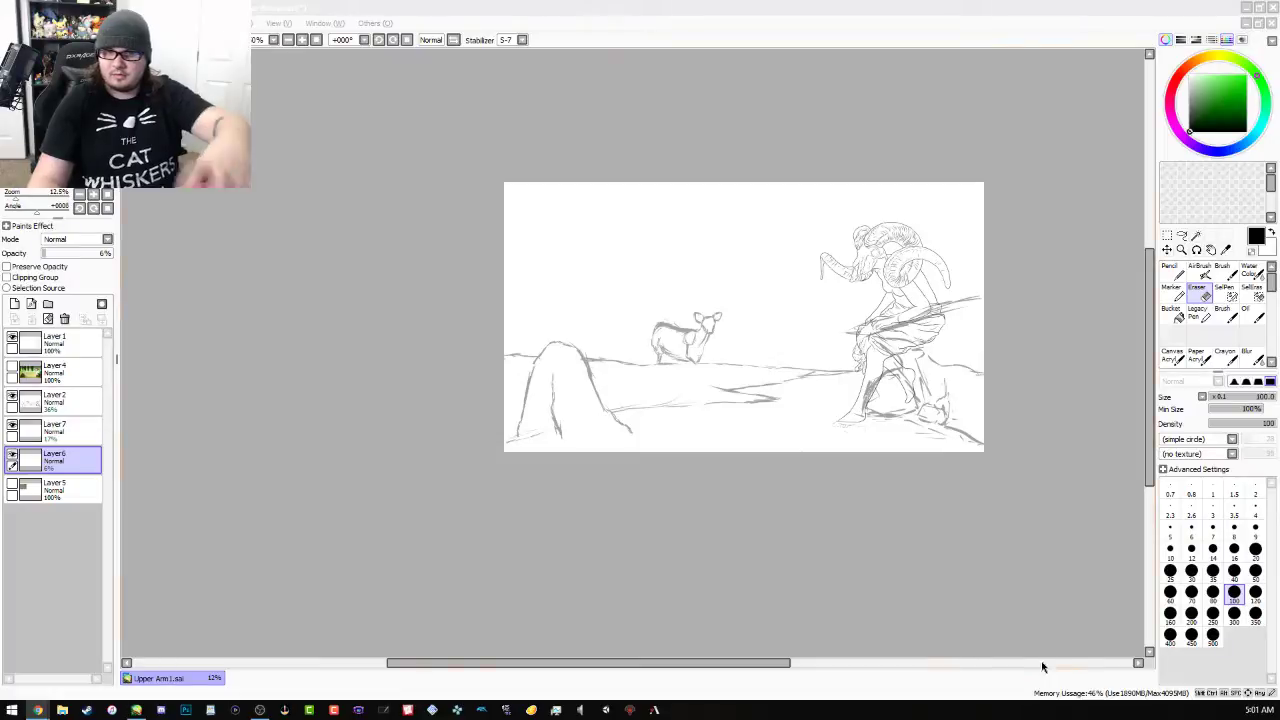
pyautogui.click(728, 7)
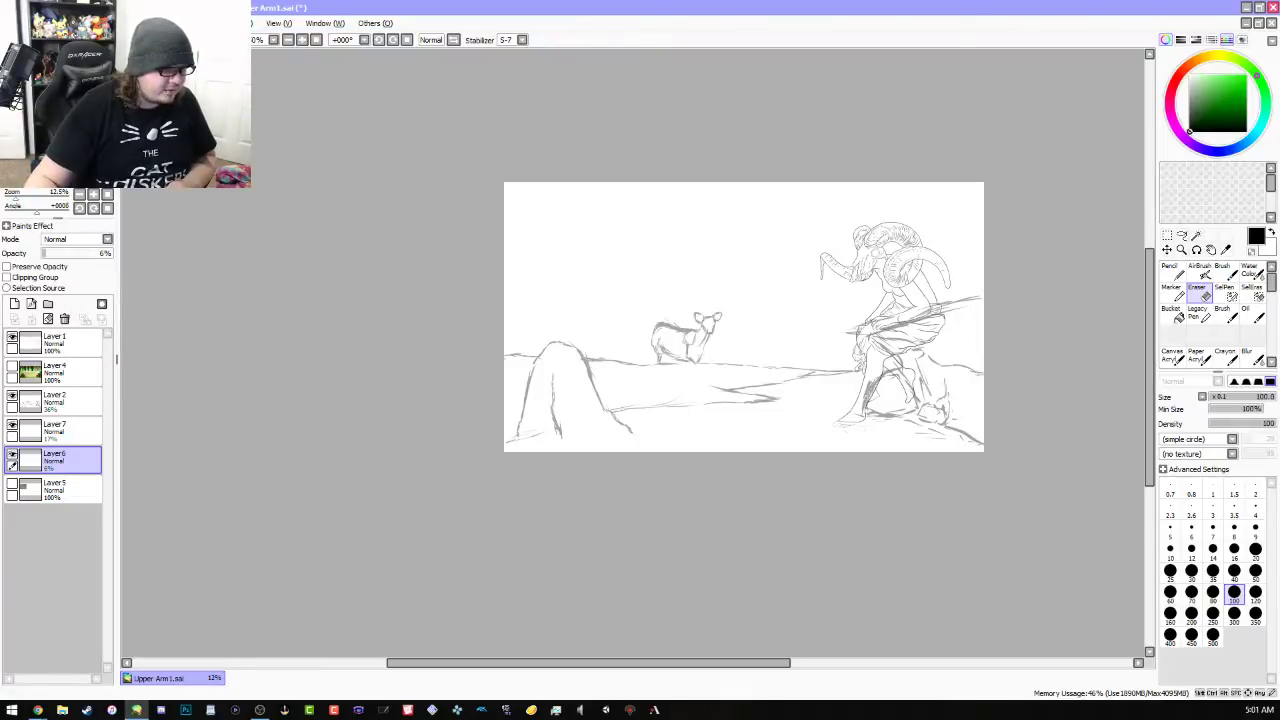
pyautogui.hotkey('alt', 'Tab')
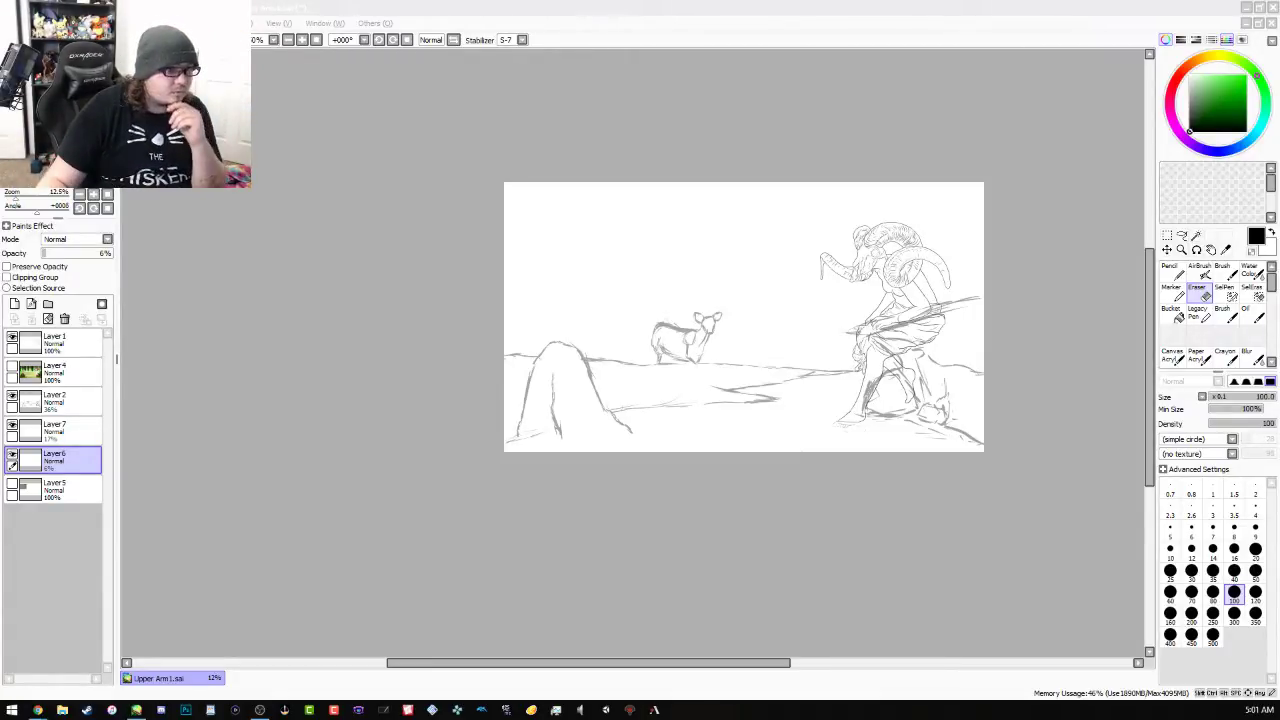
pyautogui.hotkey('alt', 'Tab')
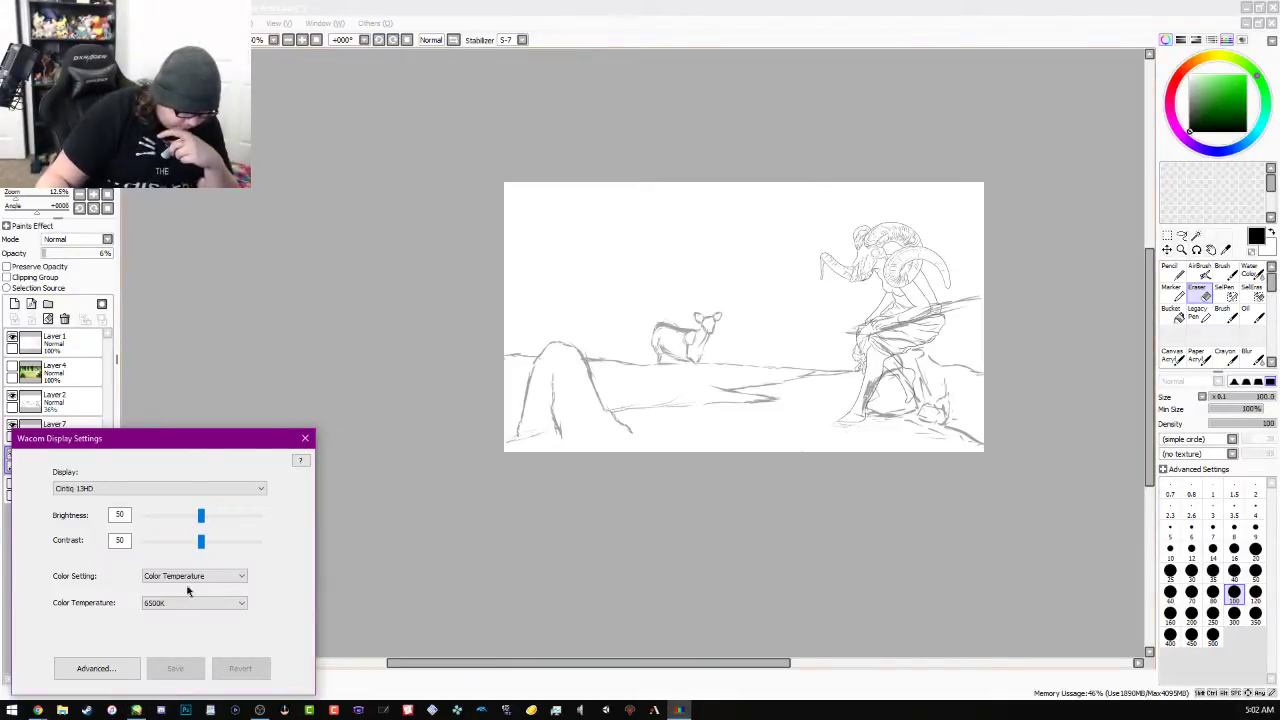
# Close the Wacom Display Settings and try calibrating the pen on the corner targets, cancelling the calibration
pyautogui.click(305, 438)
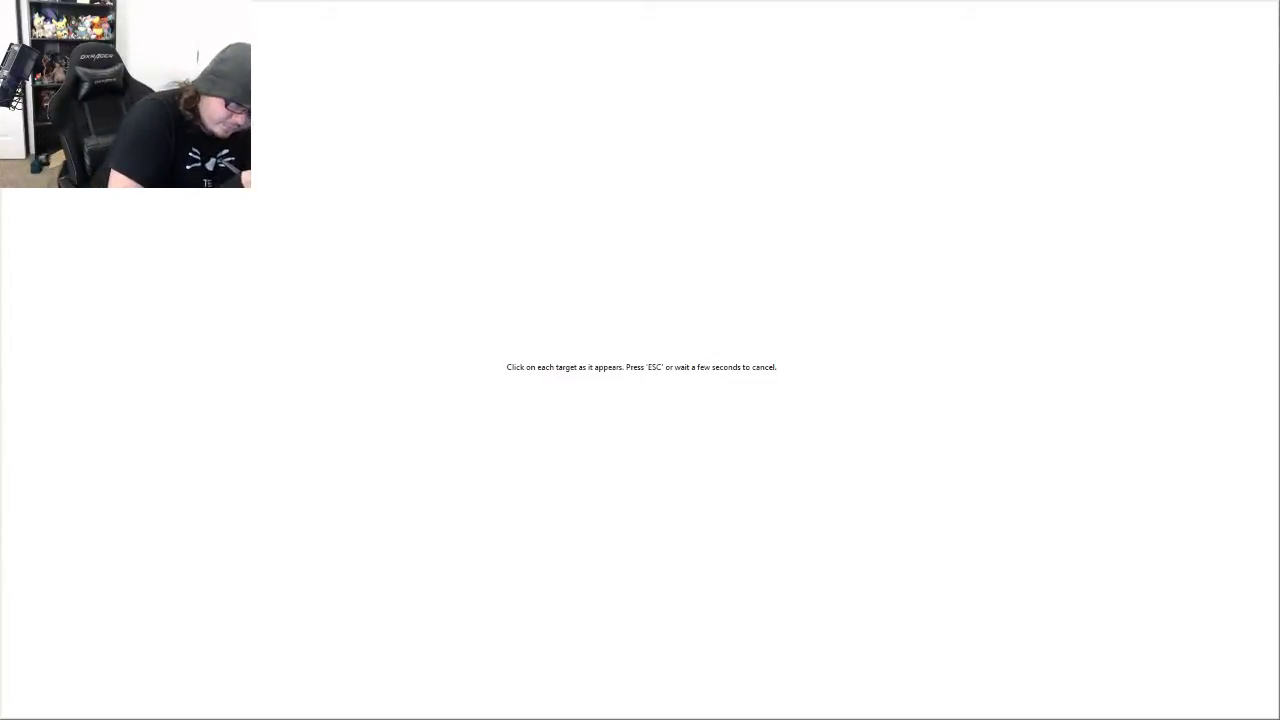
pyautogui.click(1218, 65)
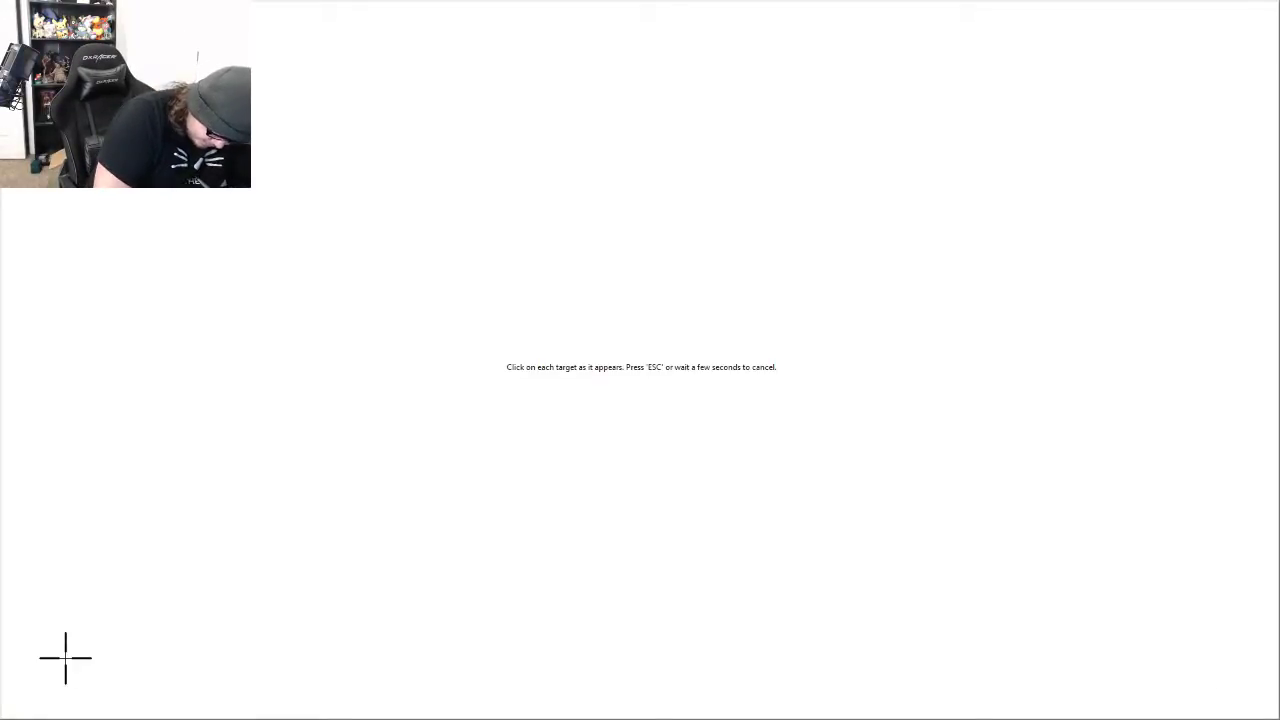
pyautogui.click(65, 658)
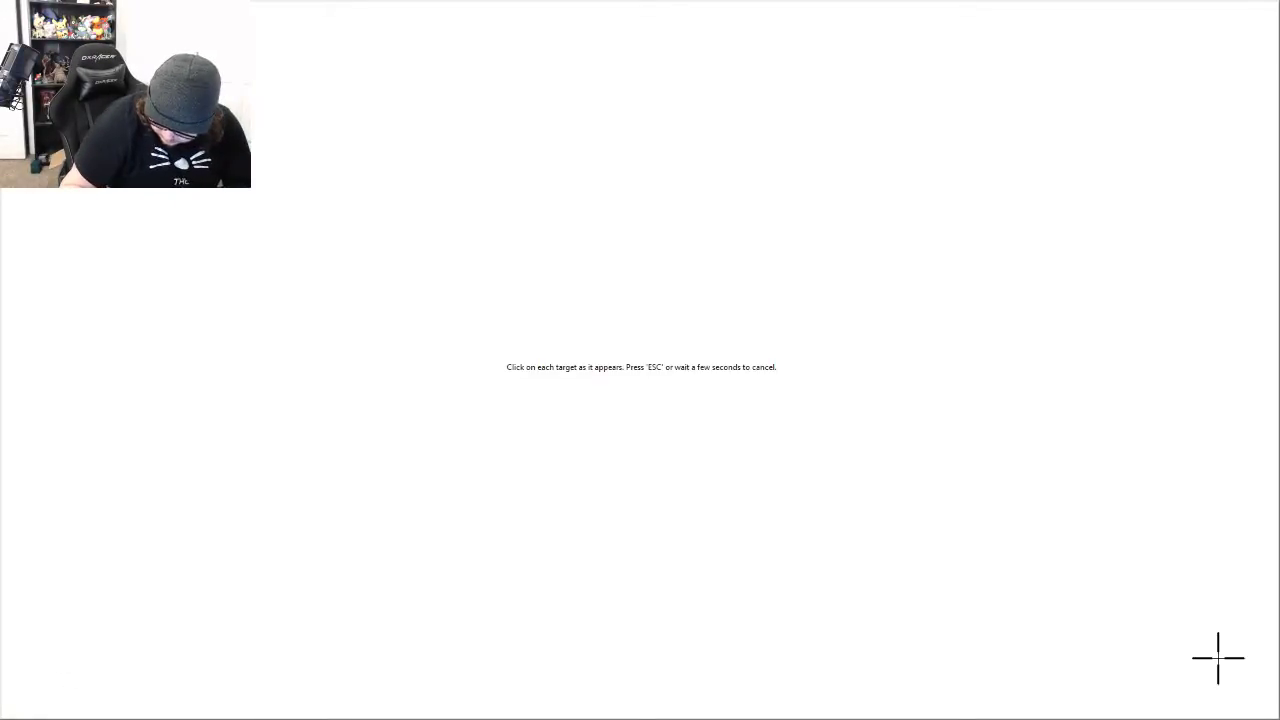
pyautogui.click(1218, 658)
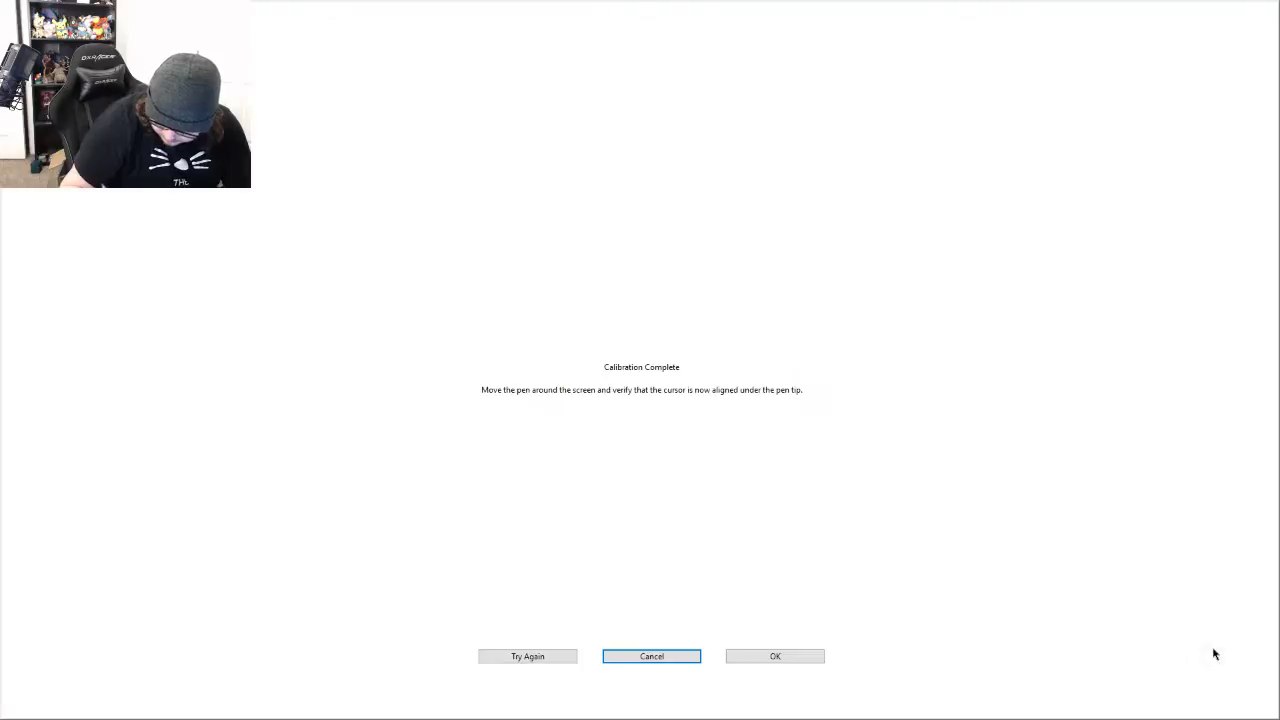
pyautogui.click(675, 659)
pyautogui.doubleClick(740, 14)
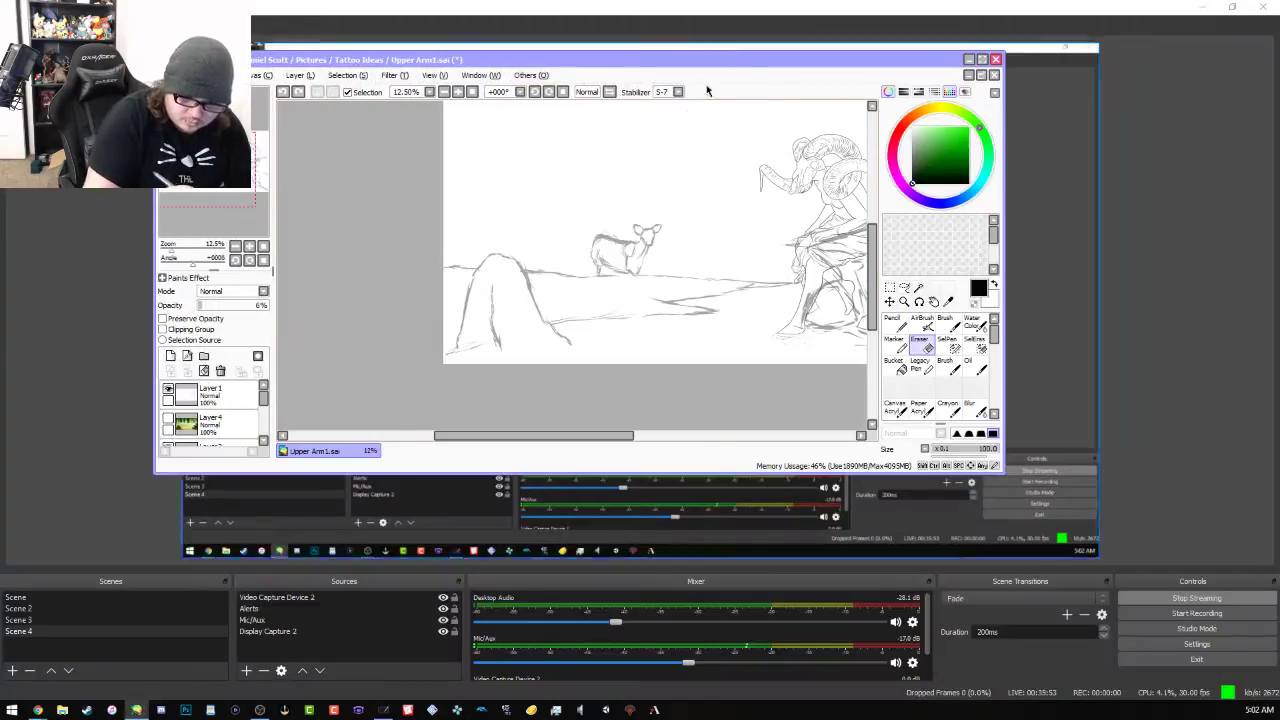
pyautogui.click(982, 59)
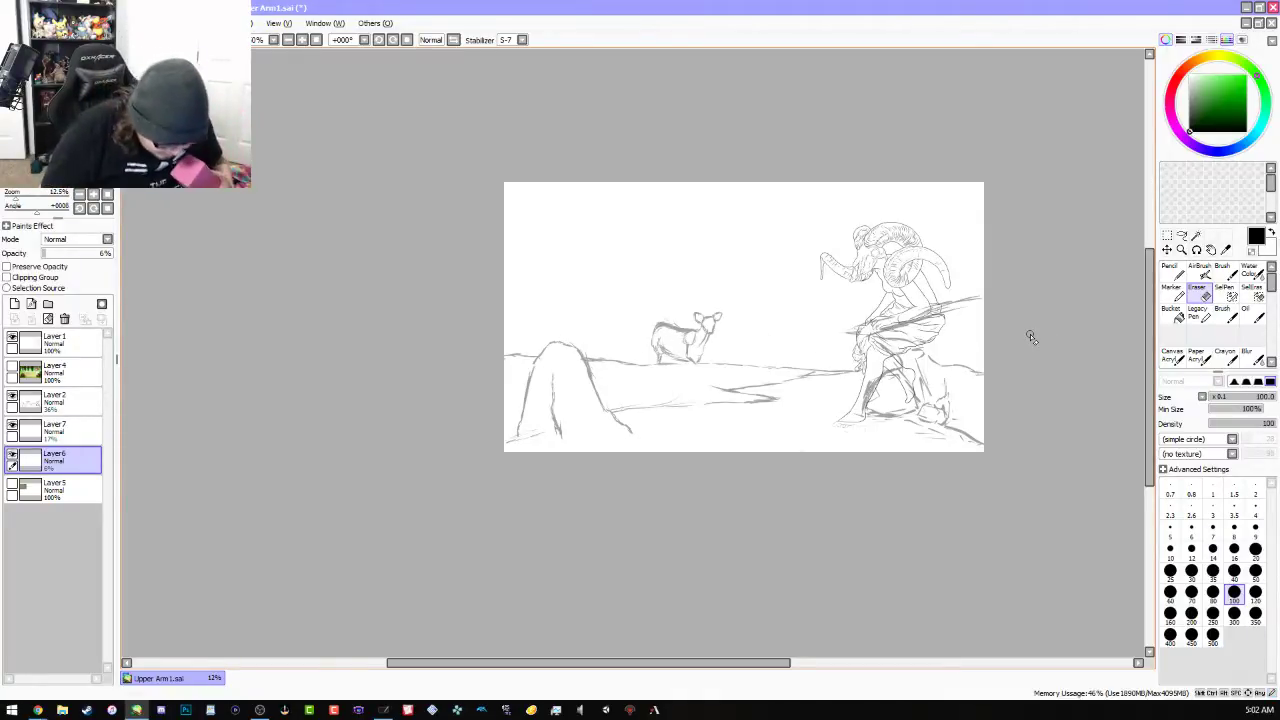
pyautogui.scroll(3, 855, 308)
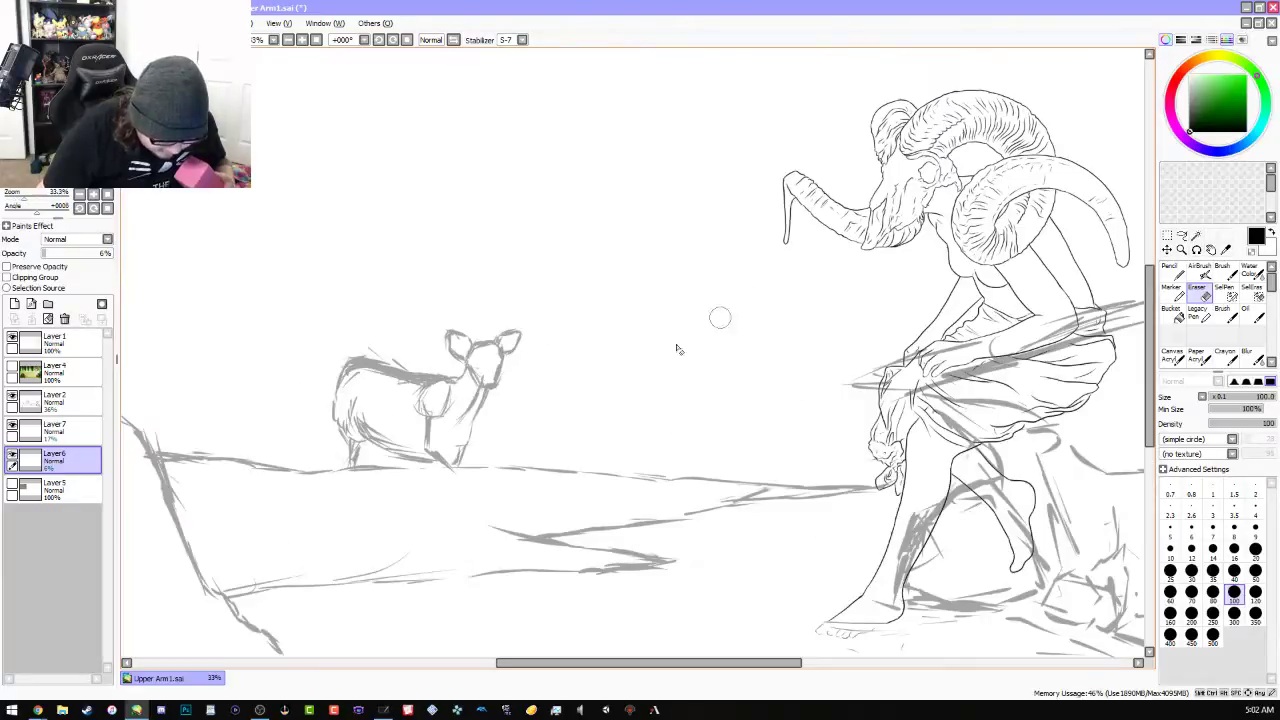
# Draw a faint straight horizon line across the canvas behind the deer on Layer6, using the Pencil at size 40
pyautogui.scroll(-1, 592, 386)
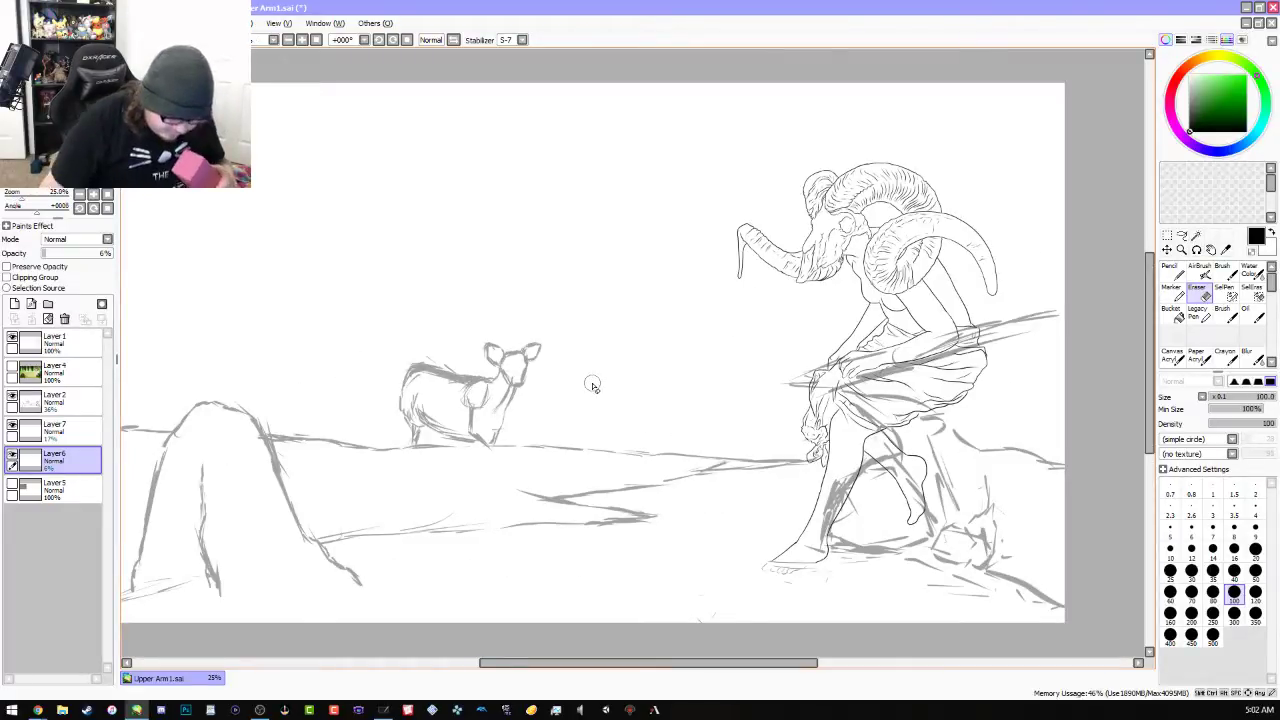
pyautogui.scroll(-1, 592, 386)
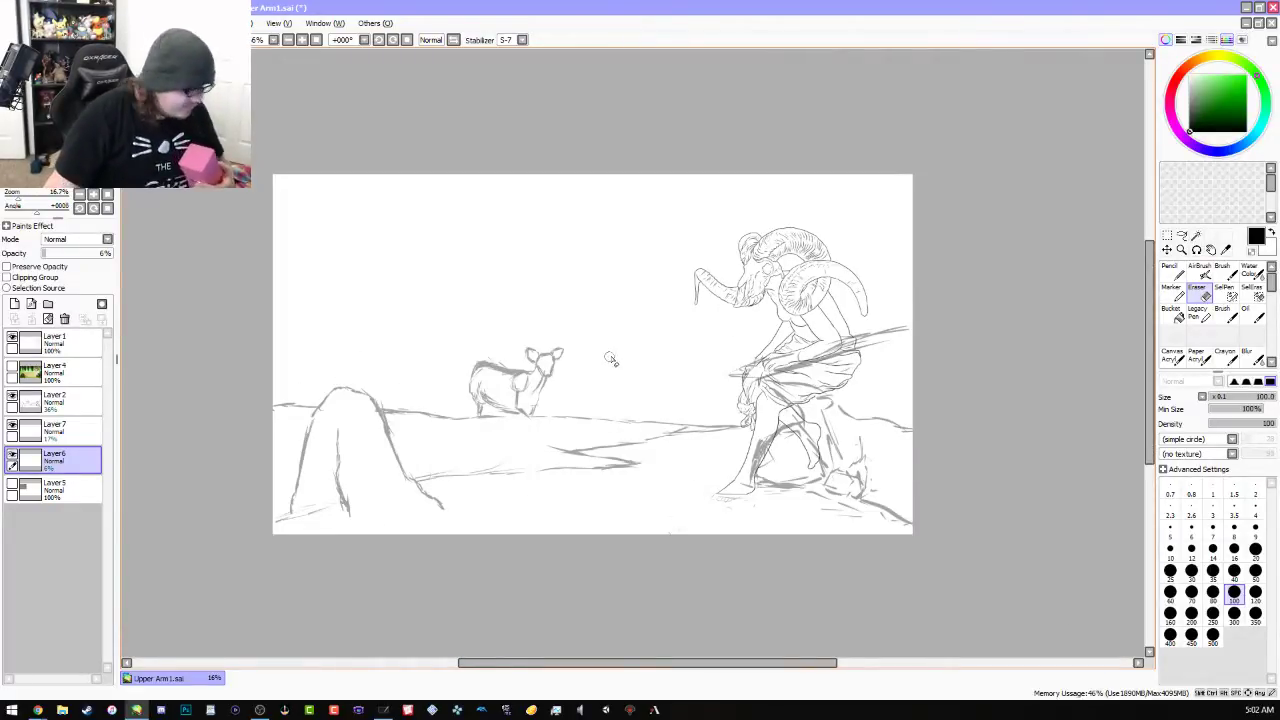
pyautogui.scroll(-2, 611, 360)
pyautogui.scroll(1, 613, 360)
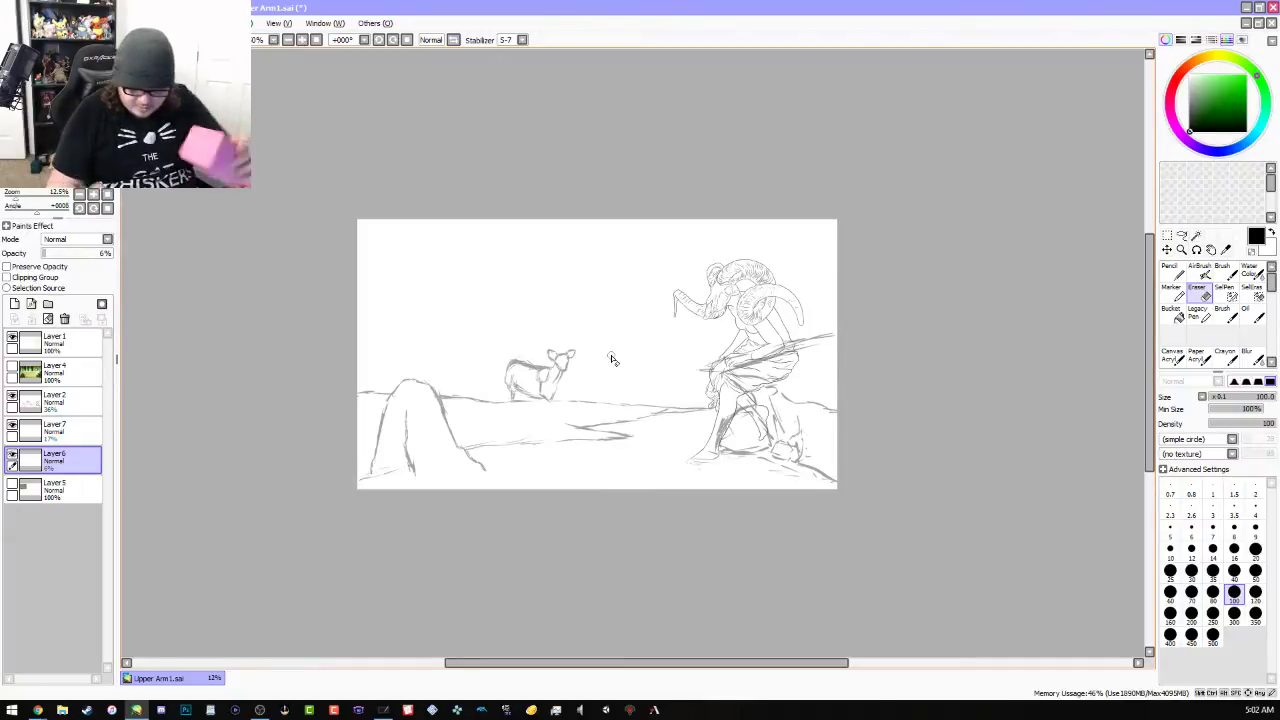
pyautogui.click(1175, 270)
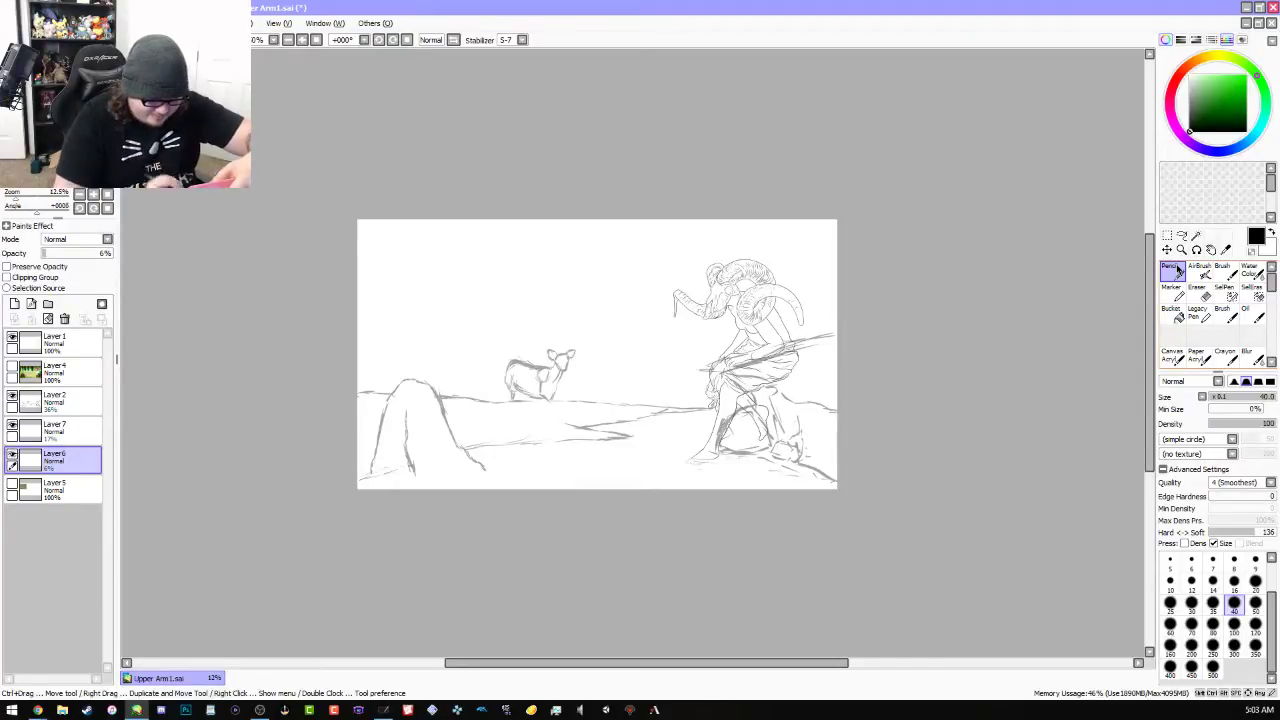
pyautogui.moveTo(366, 380); pyautogui.dragTo(705, 380)
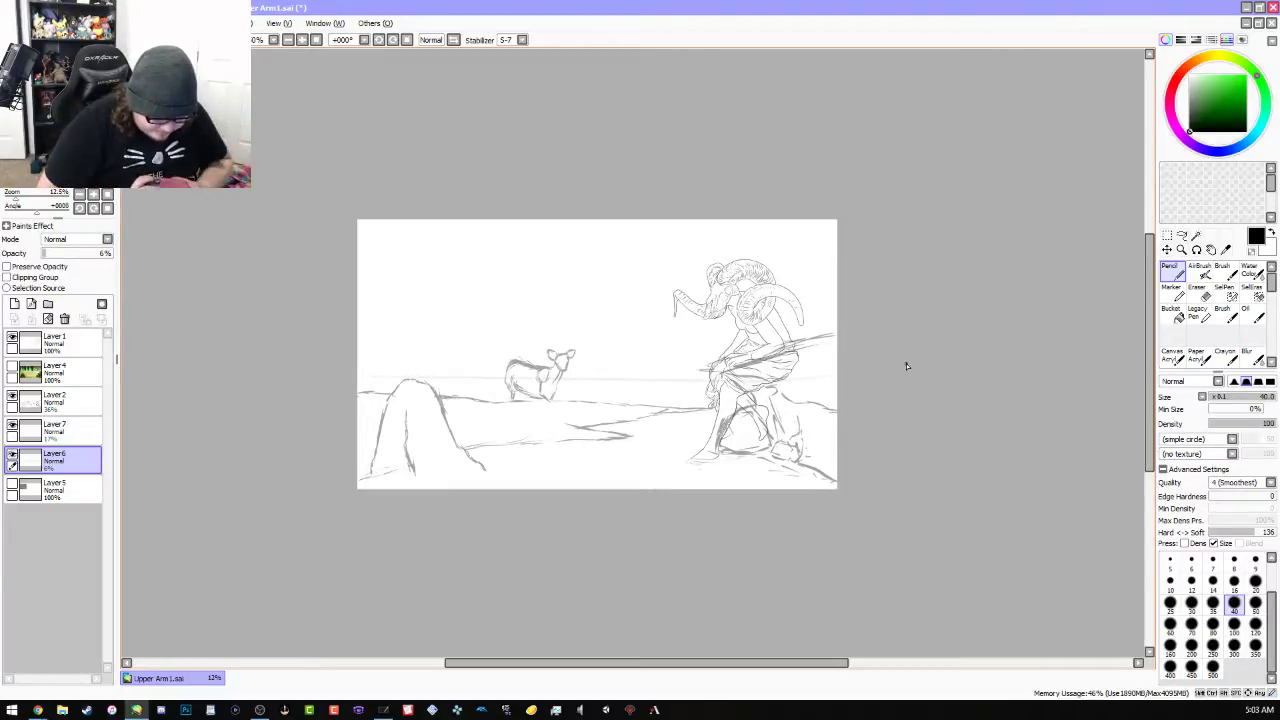
pyautogui.hotkey('ctrl', 'z')
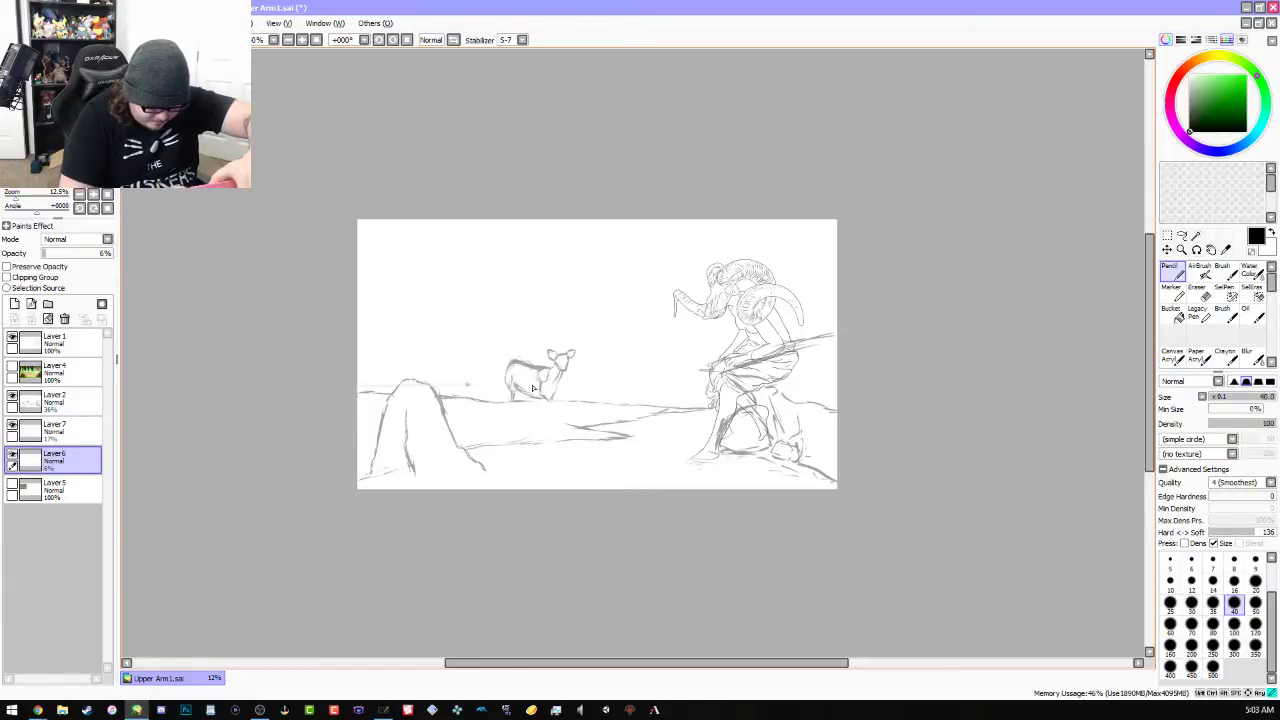
pyautogui.moveTo(533, 388); pyautogui.dragTo(863, 386)
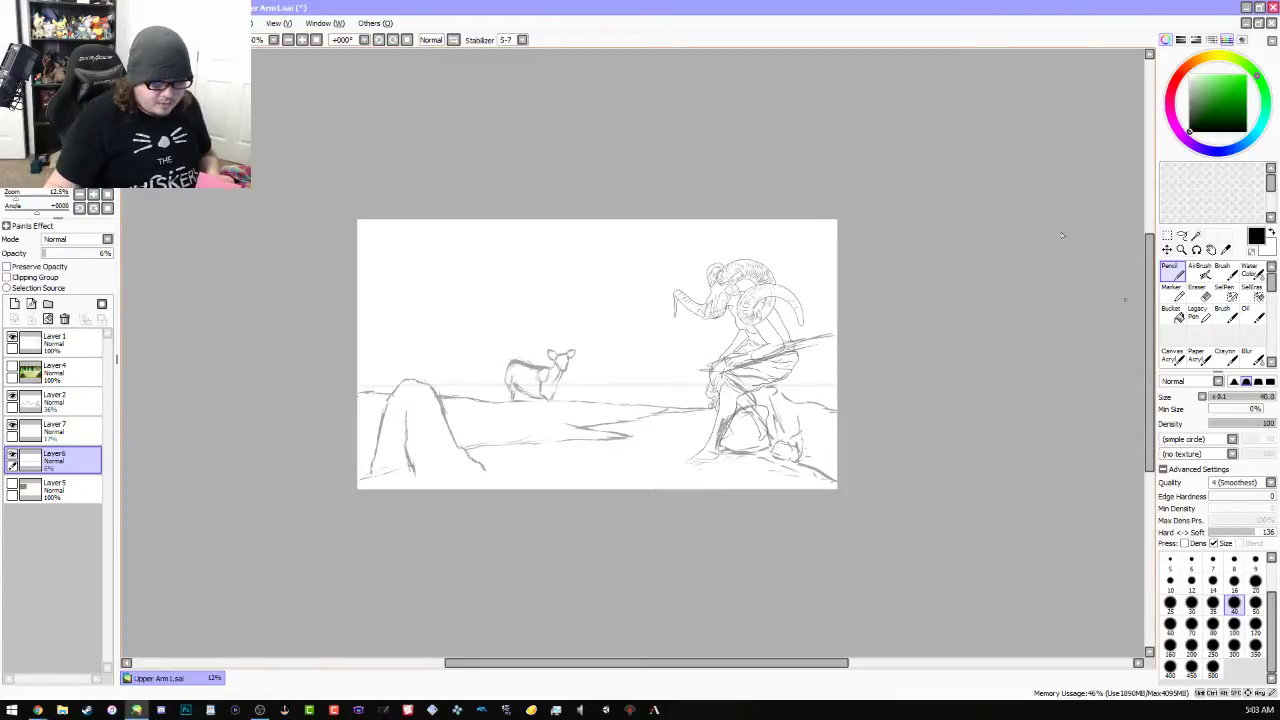
# Delete the hidden green reference picture layer, Layer4
pyautogui.scroll(2, 581, 228)
pyautogui.scroll(-2, 569, 343)
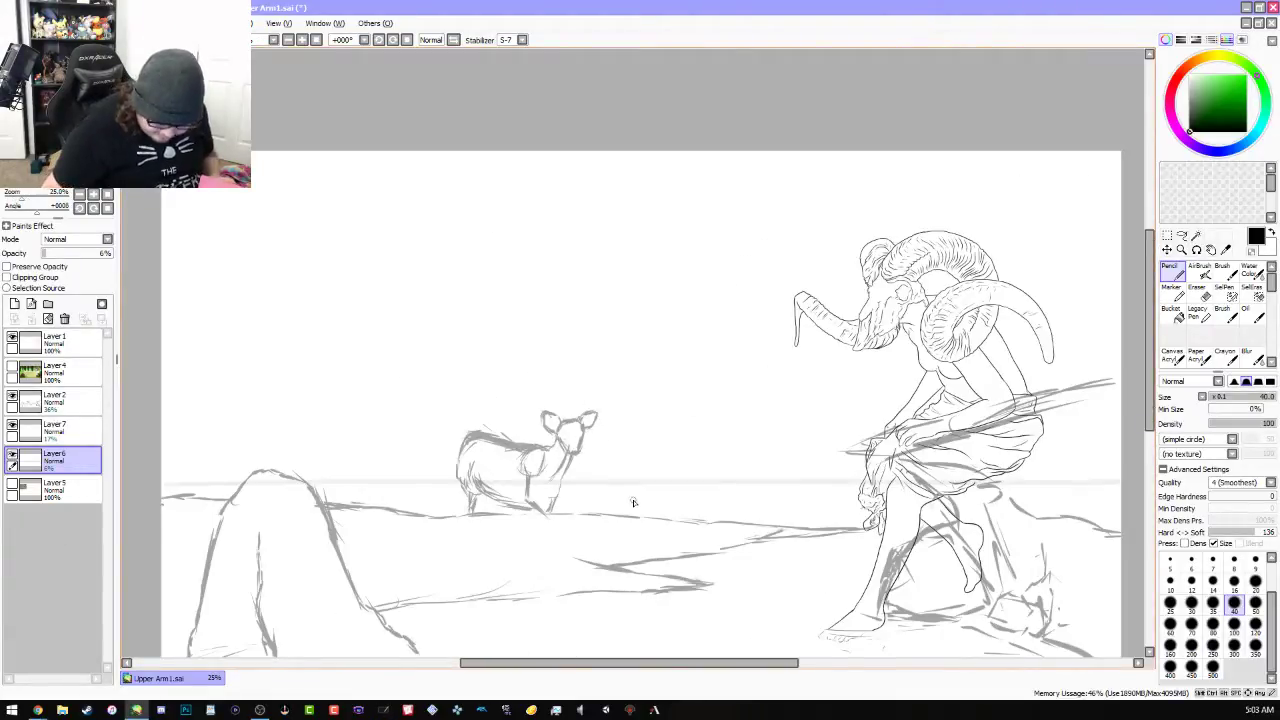
pyautogui.moveTo(1151, 323); pyautogui.dragTo(1152, 350)
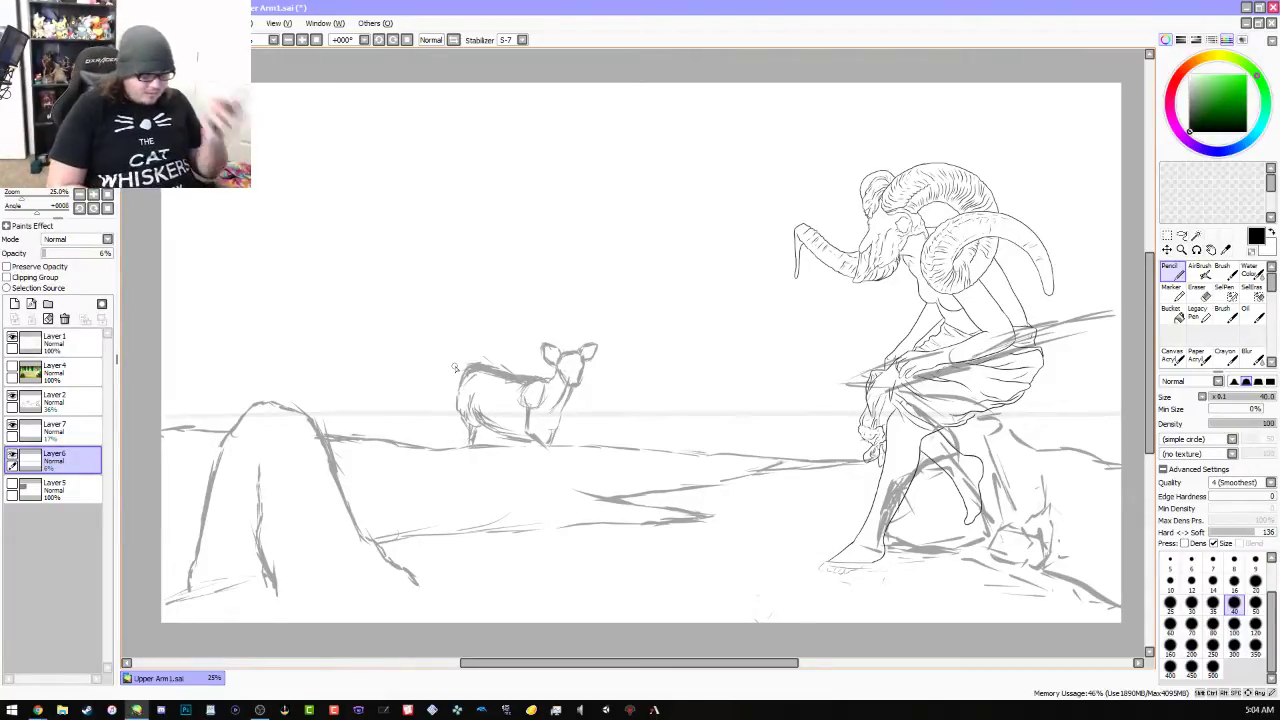
pyautogui.click(55, 372)
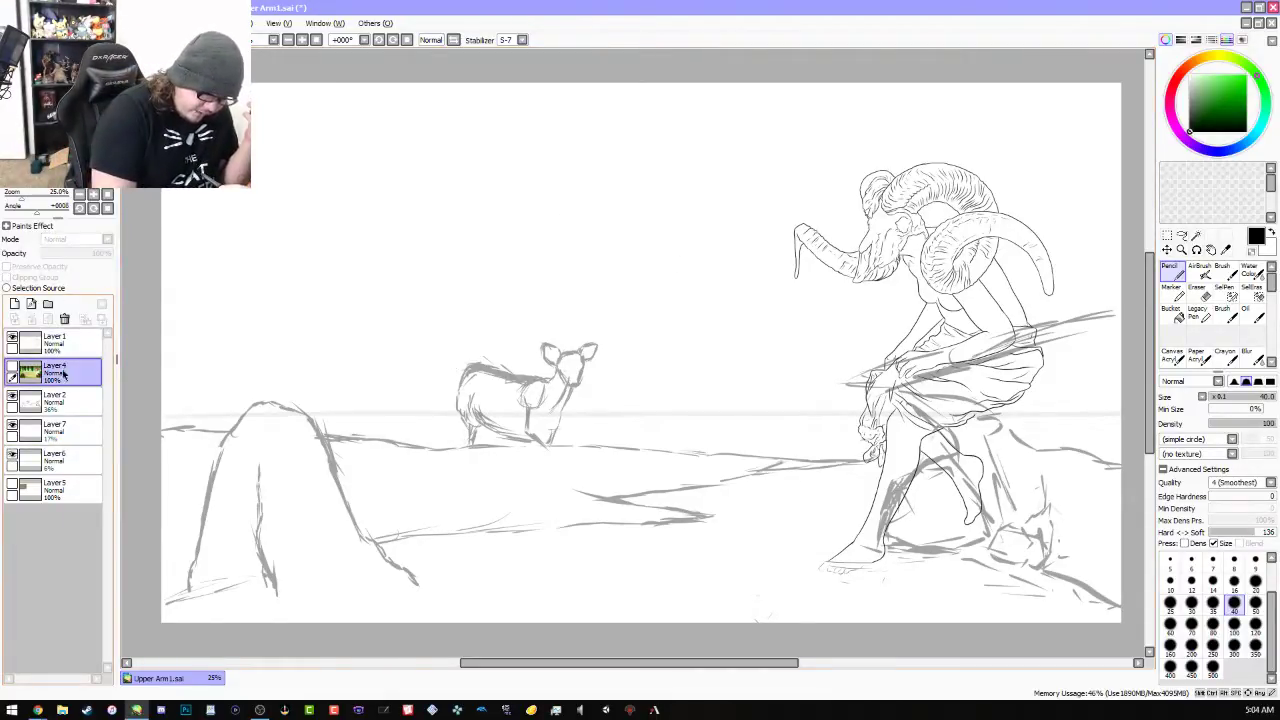
pyautogui.click(65, 318)
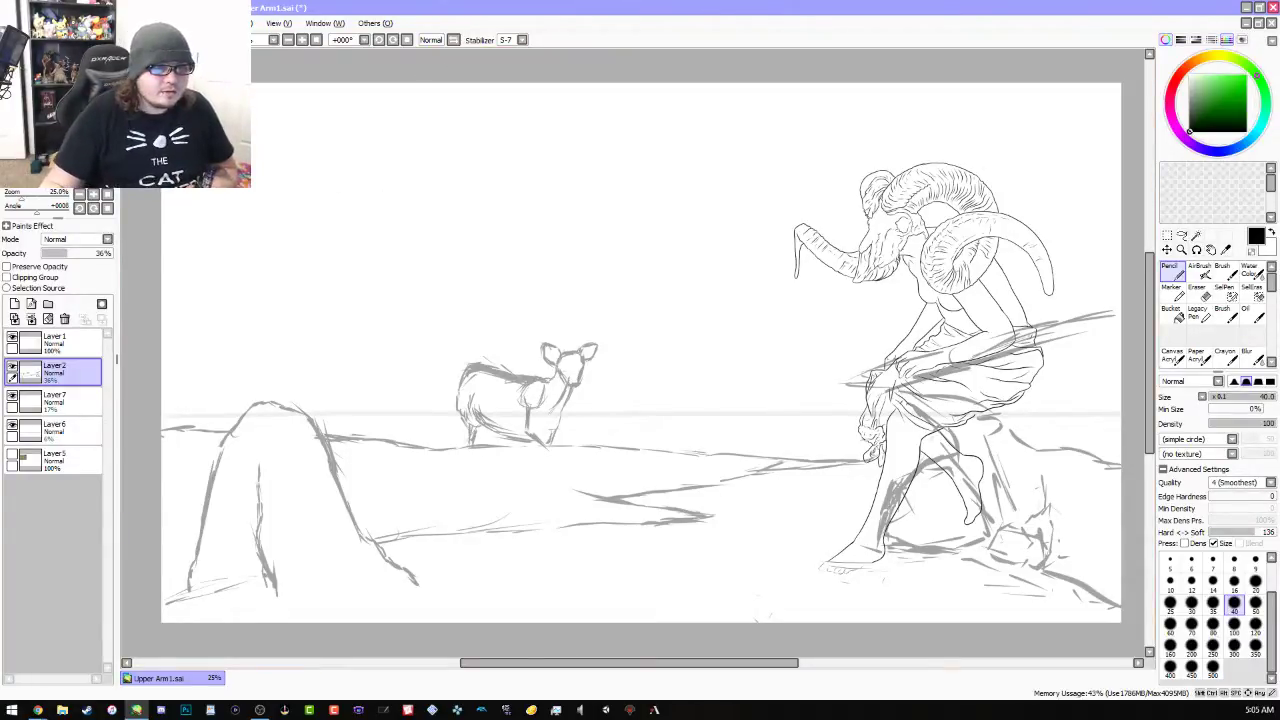
# Switch to Chrome and show the Google image results for "spring blooming flowers"
pyautogui.click(37, 710)
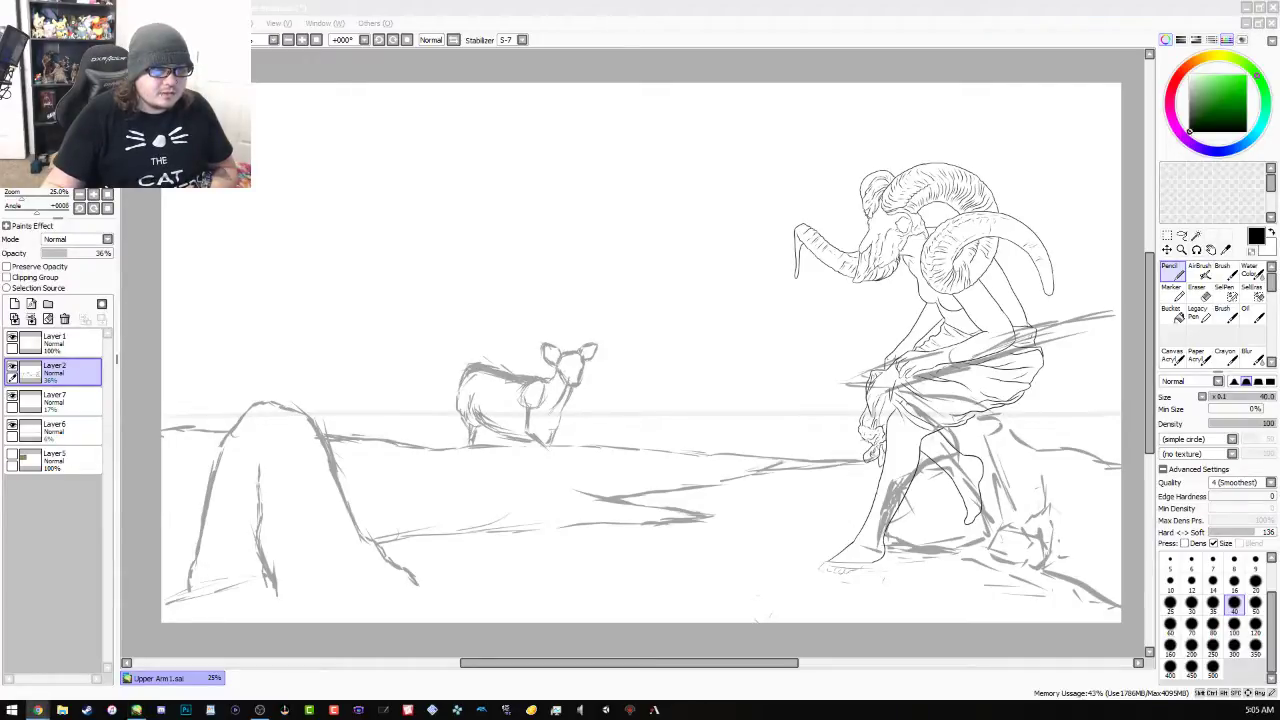
pyautogui.click(530, 12)
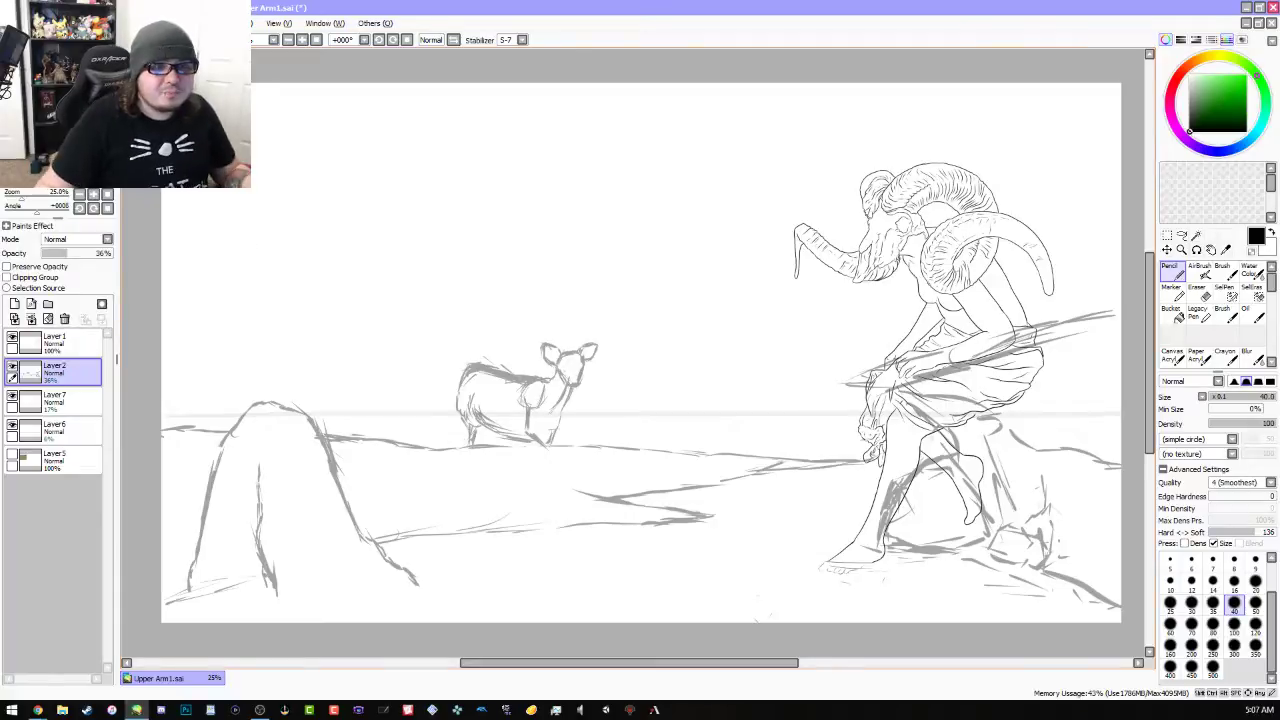
pyautogui.click(37, 710)
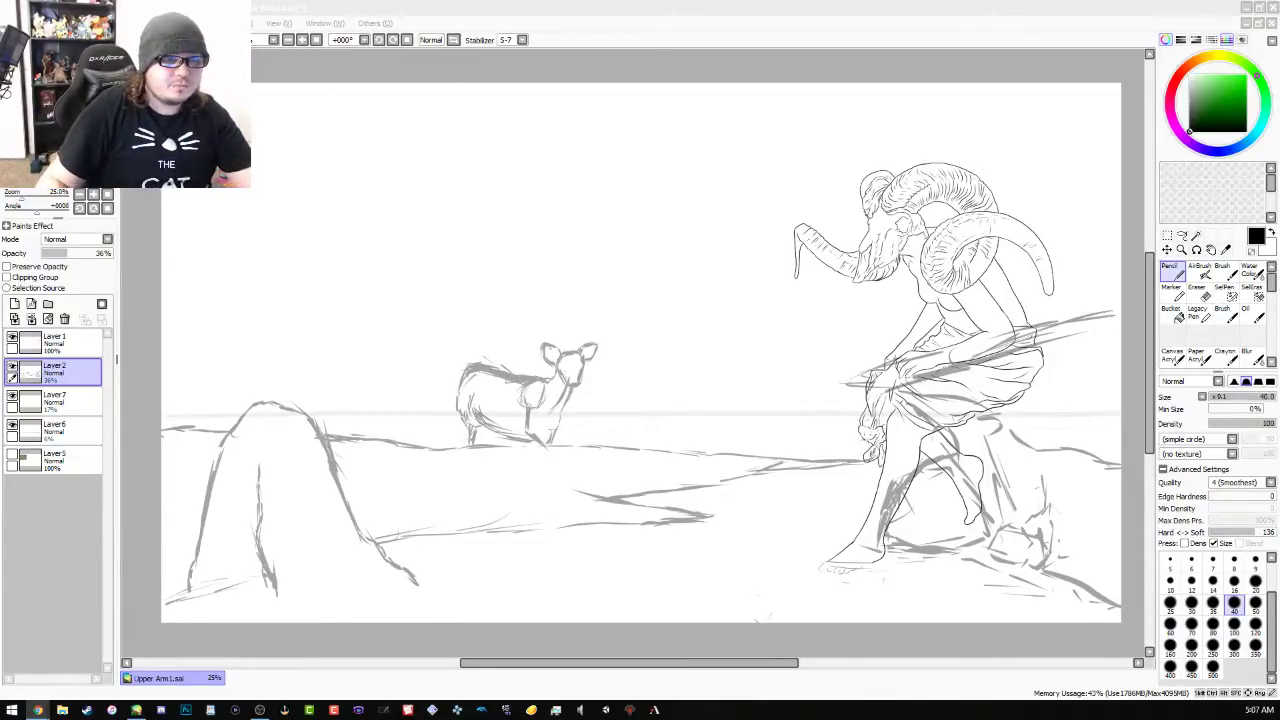
pyautogui.click(37, 710)
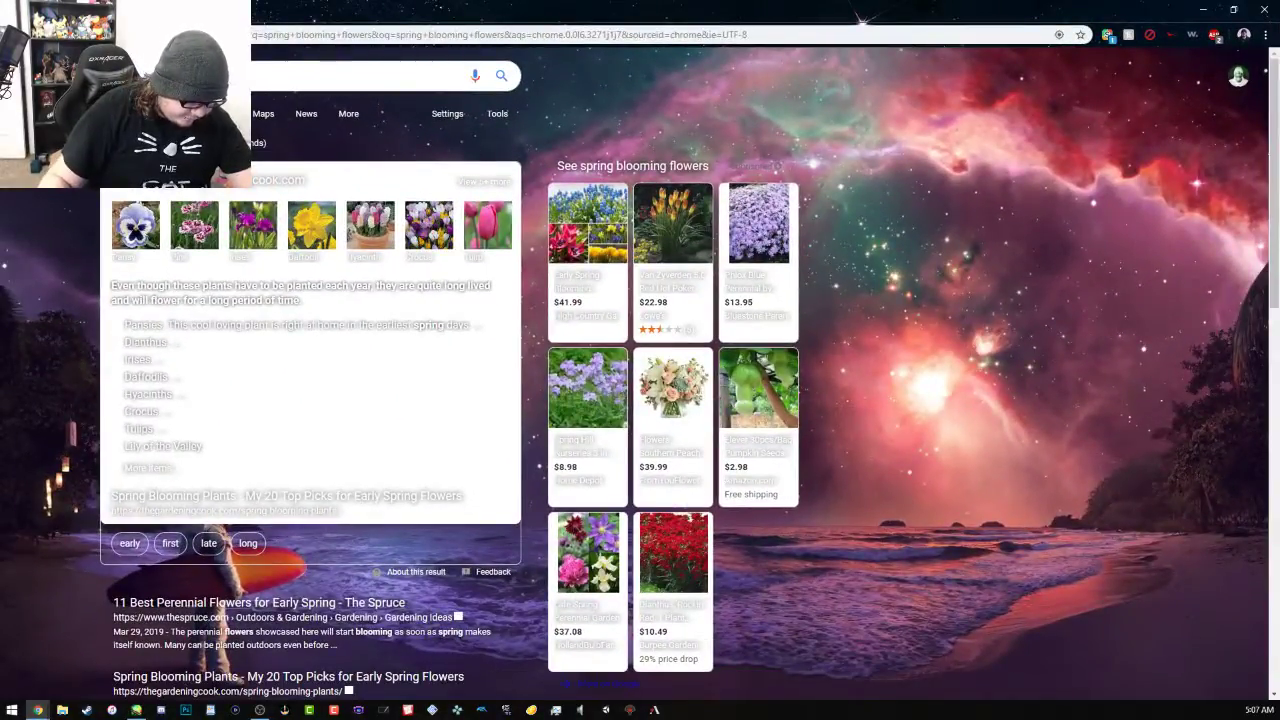
pyautogui.click(215, 113)
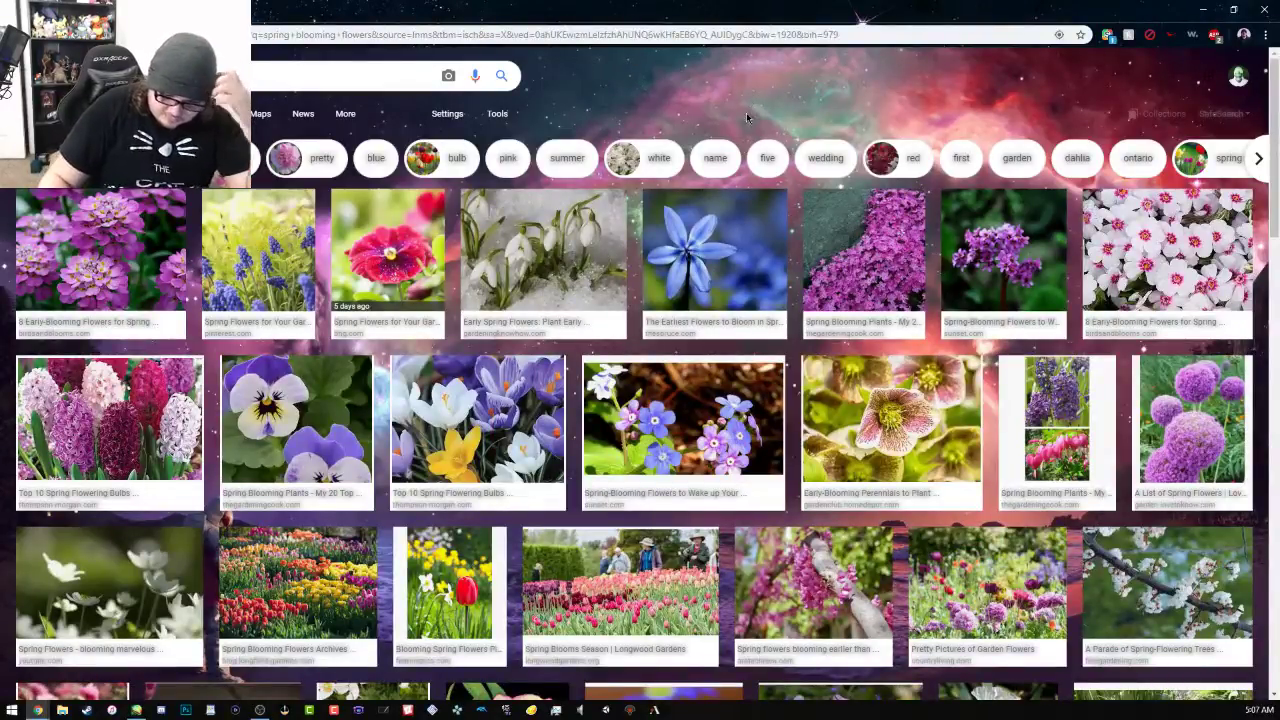
# Enlarge the purple and white pansy photo and look over the surrounding flower results
pyautogui.scroll(-1, 170, 543)
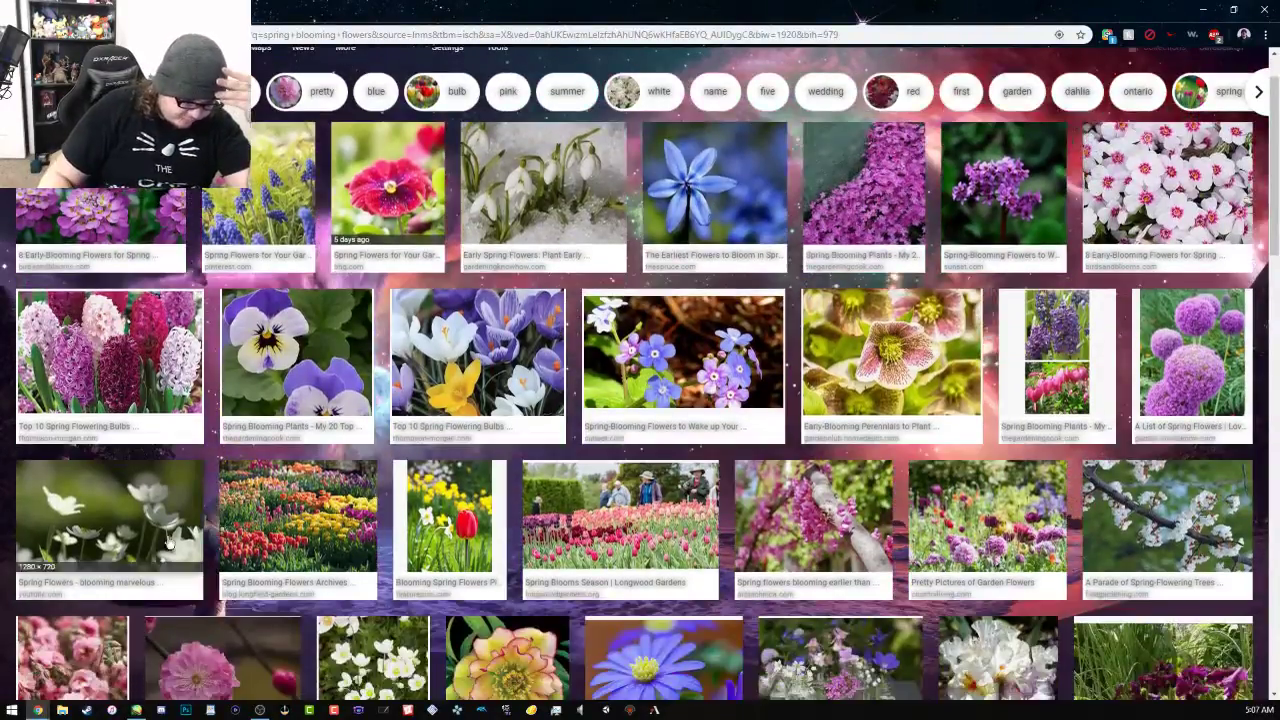
pyautogui.click(260, 375)
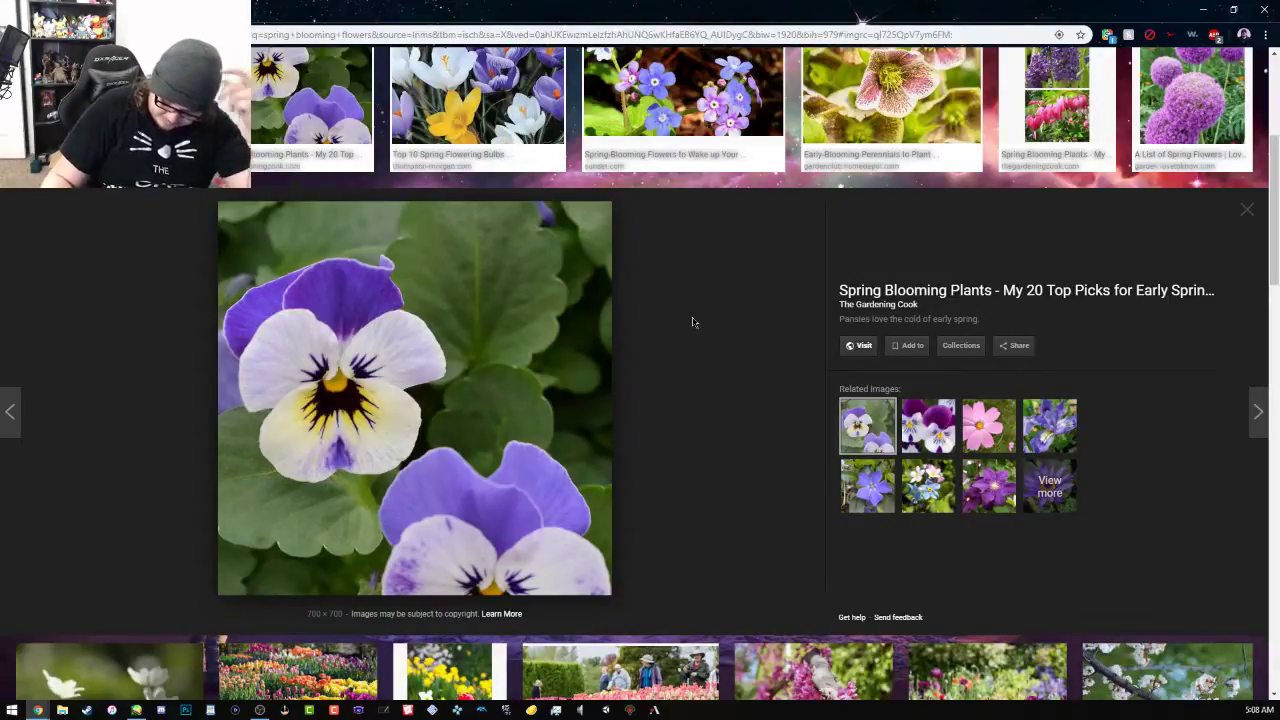
pyautogui.scroll(-2, 715, 314)
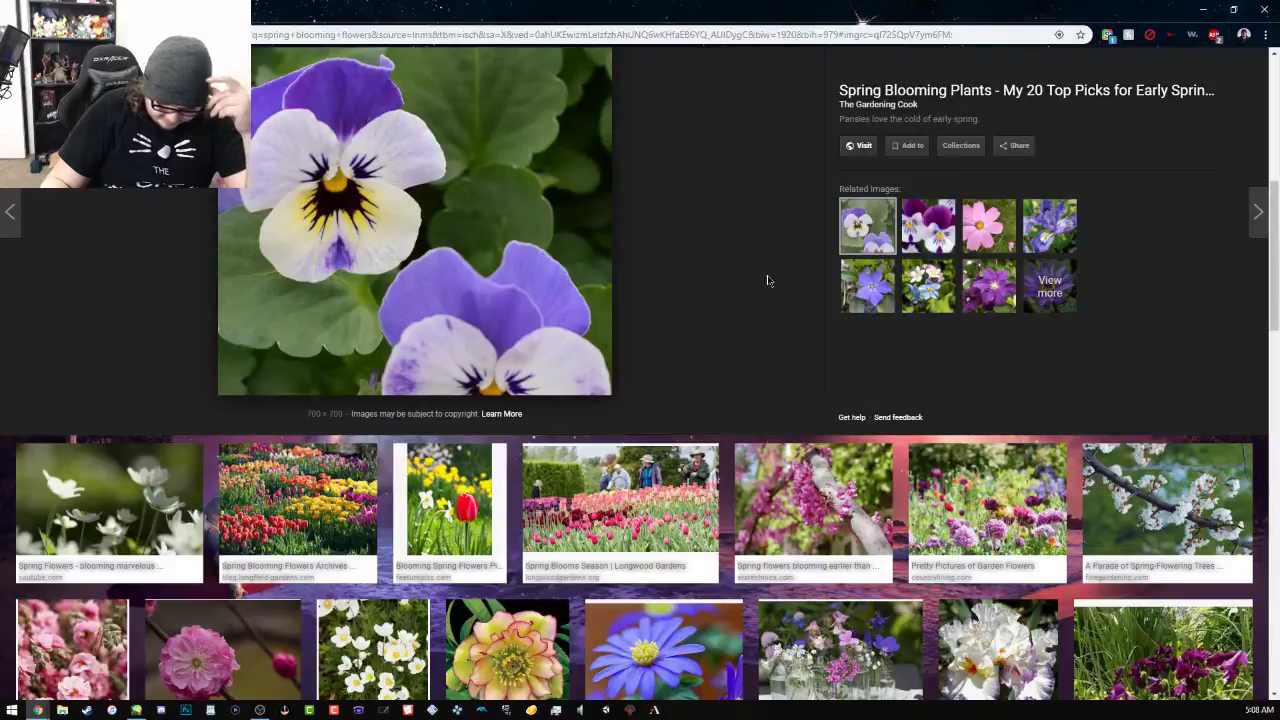
pyautogui.scroll(-2, 736, 257)
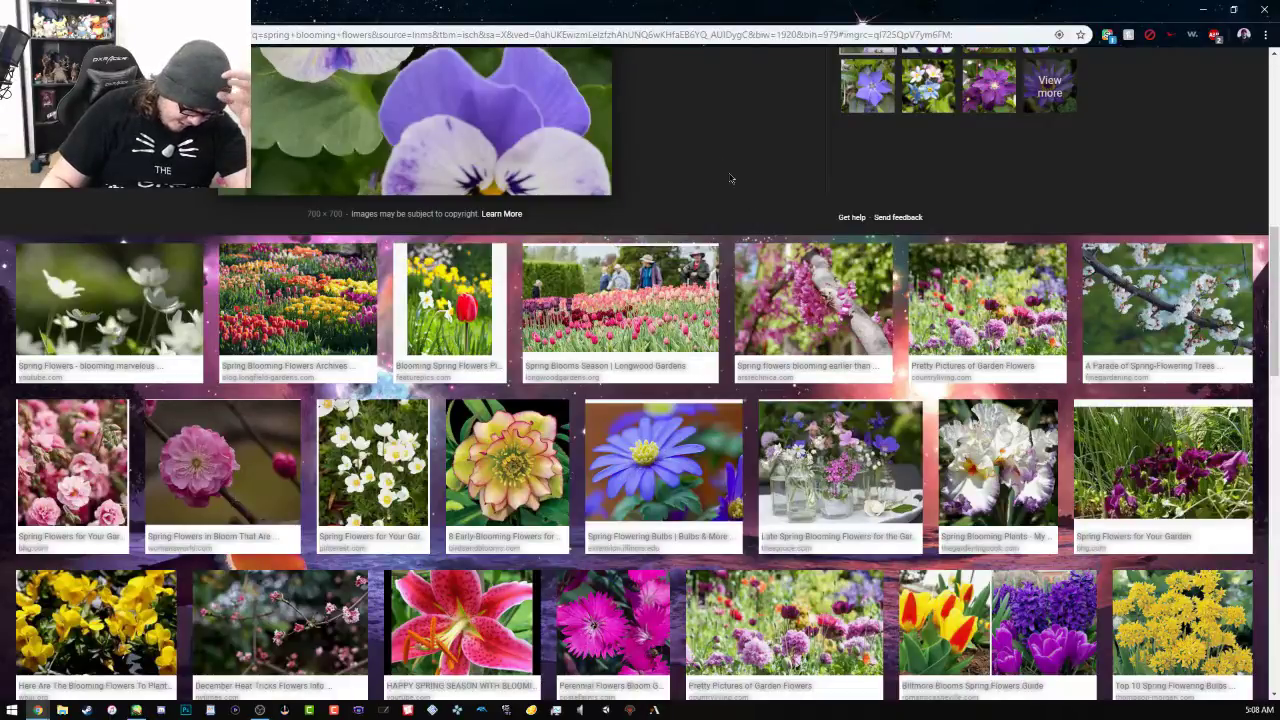
pyautogui.scroll(2, 710, 195)
pyautogui.scroll(3, 705, 200)
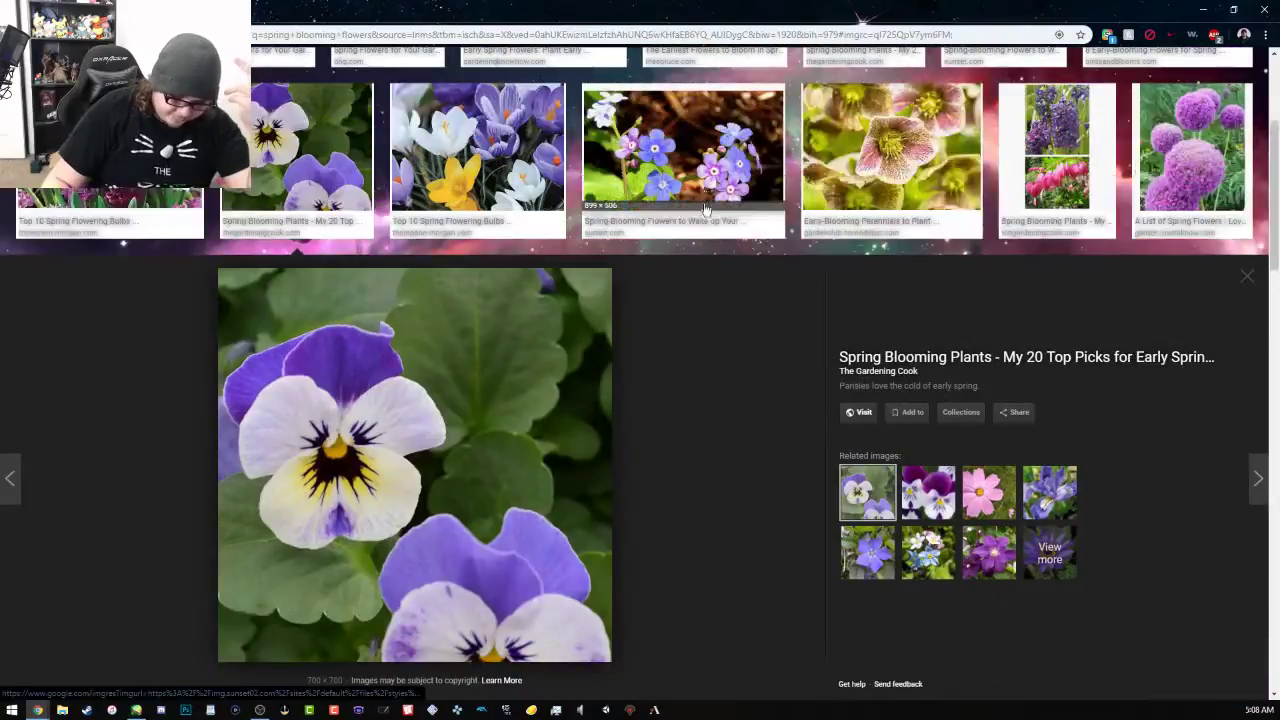
pyautogui.scroll(2, 701, 306)
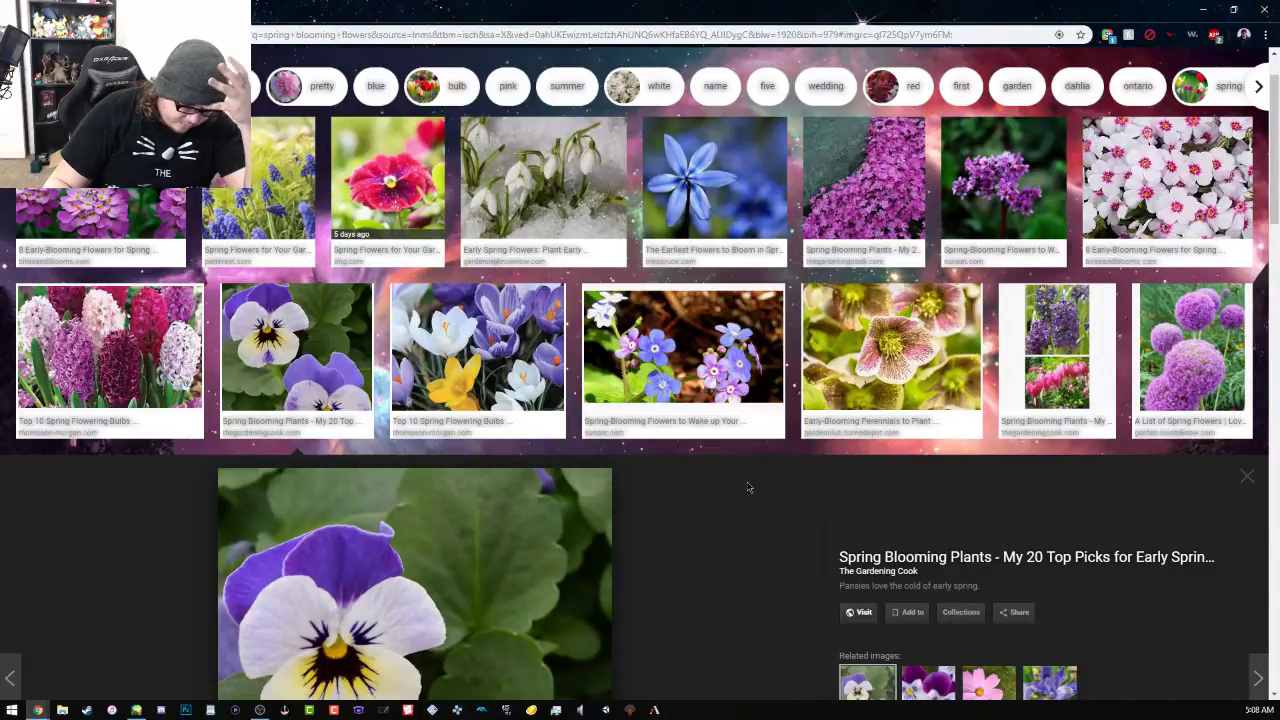
# Enlarge the pink and purple hyacinth photo, and return to the pansy photo for comparison
pyautogui.click(110, 350)
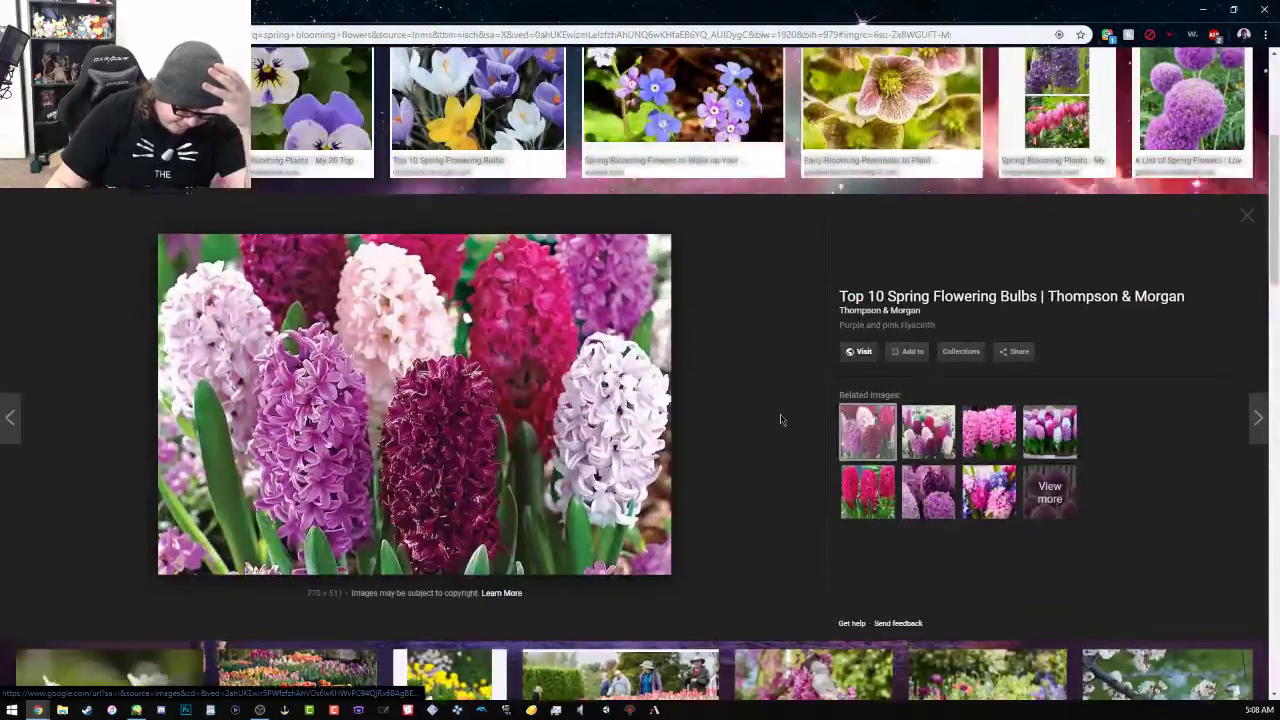
pyautogui.scroll(3, 781, 420)
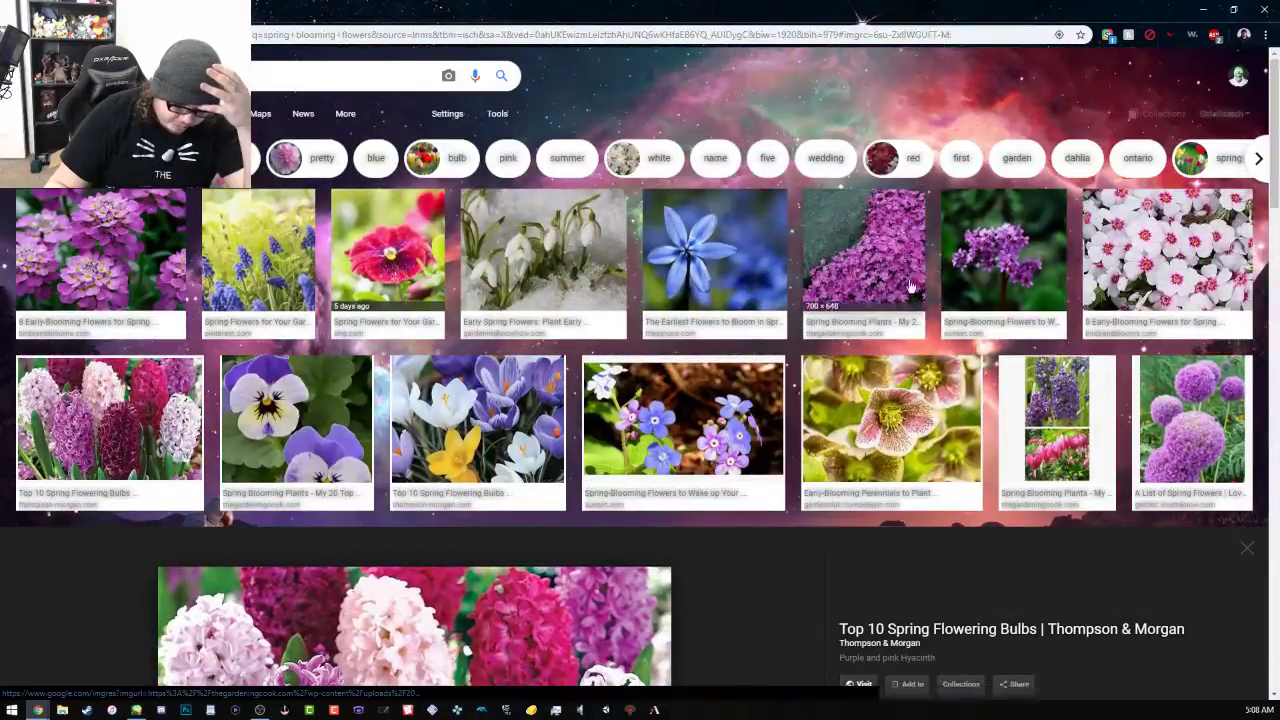
pyautogui.click(284, 420)
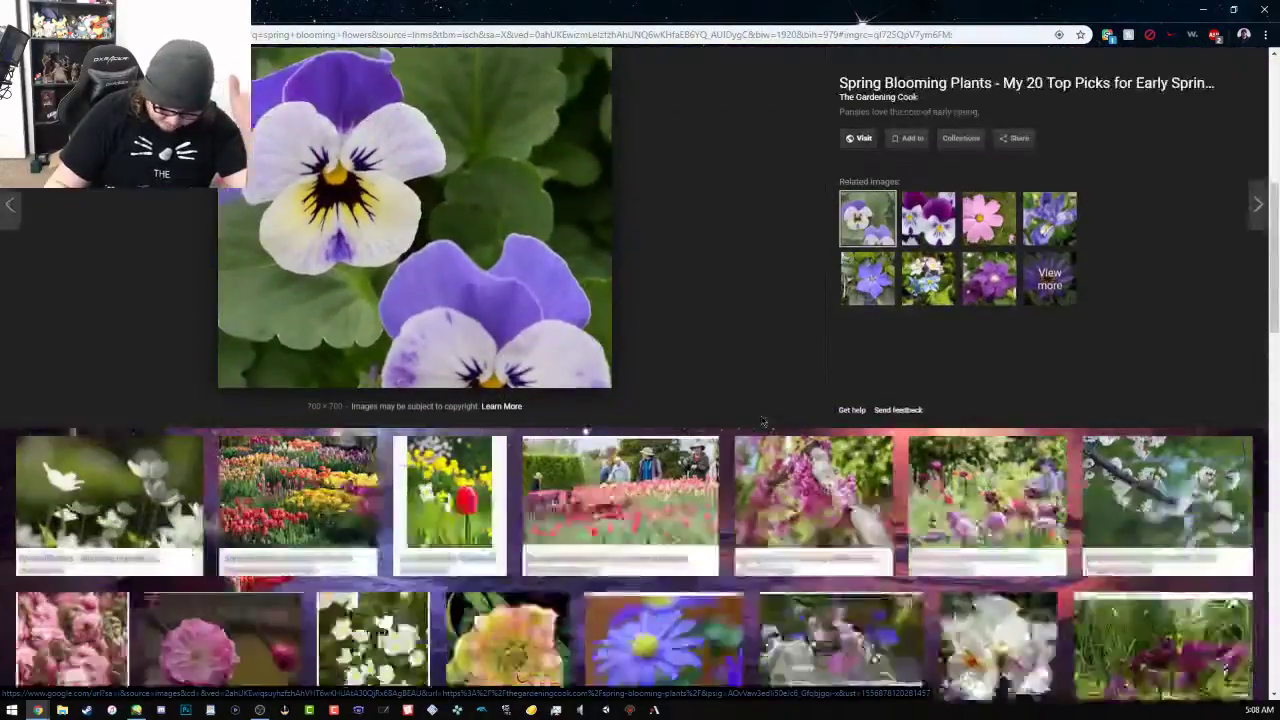
# Enlarge the yellow and pink hellebore photo, and reopen the pansy photo from the earlier results
pyautogui.scroll(-3, 709, 317)
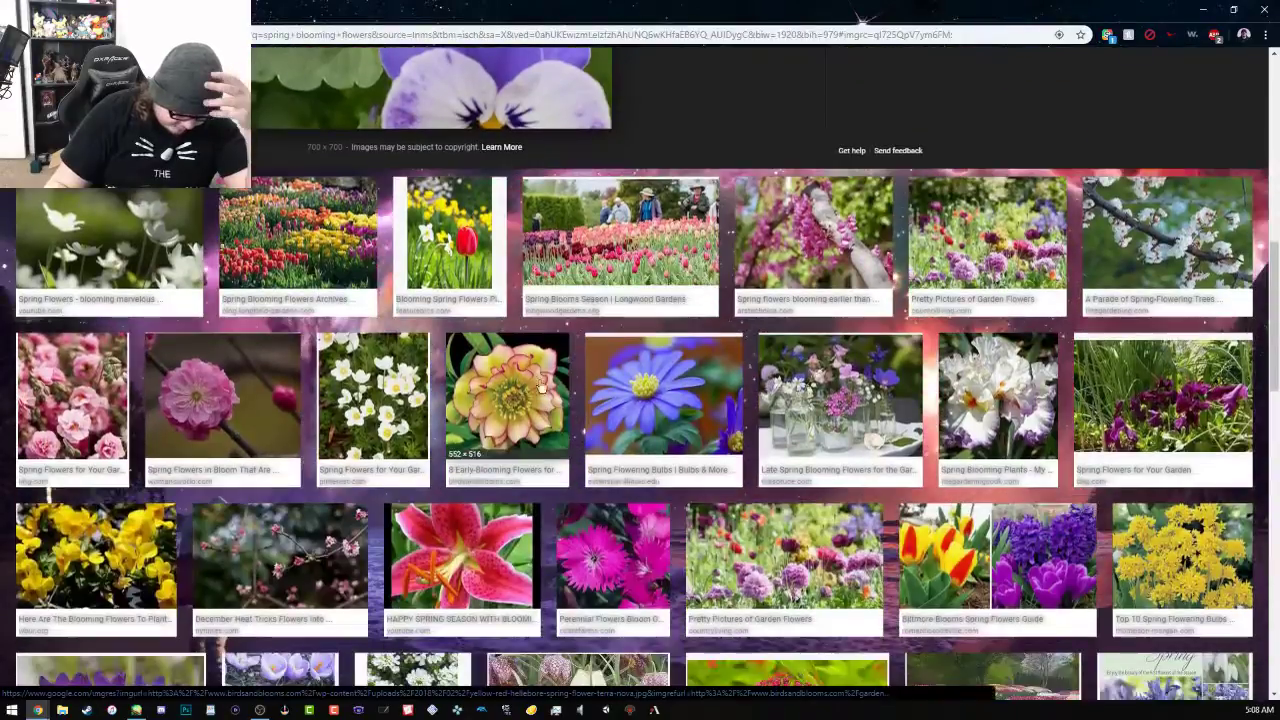
pyautogui.click(502, 410)
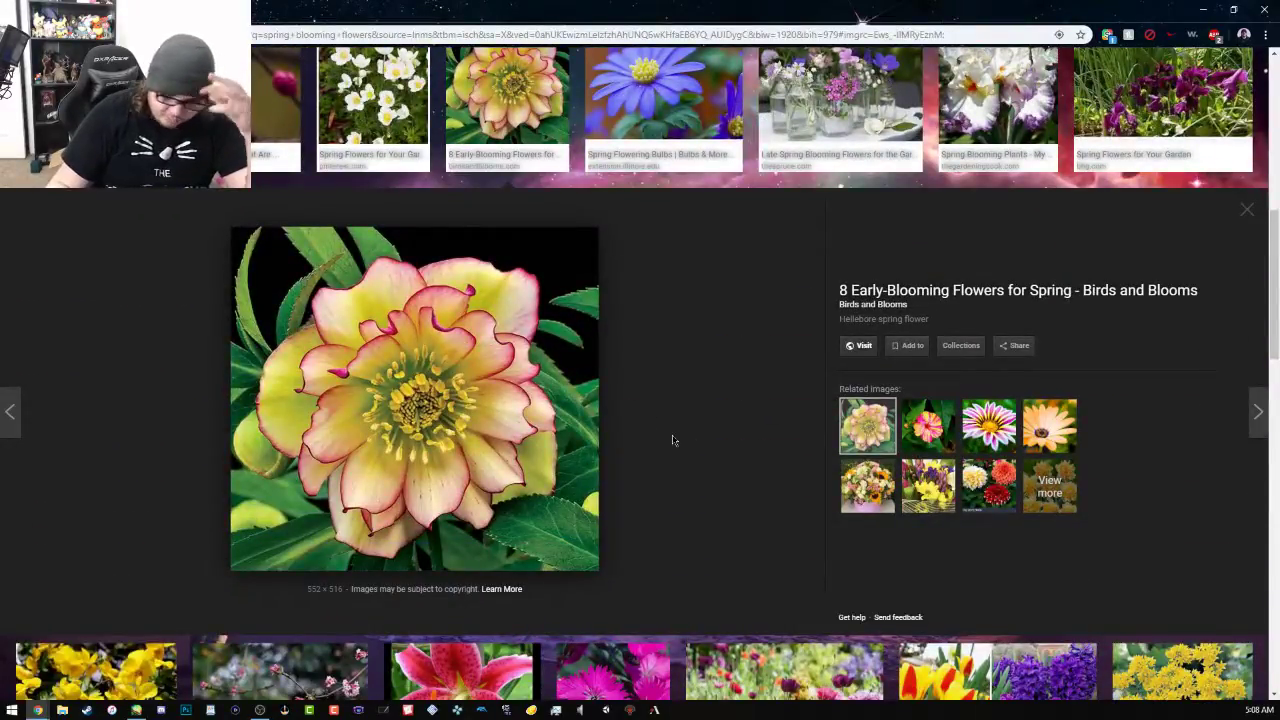
pyautogui.scroll(2, 697, 389)
pyautogui.scroll(3, 697, 389)
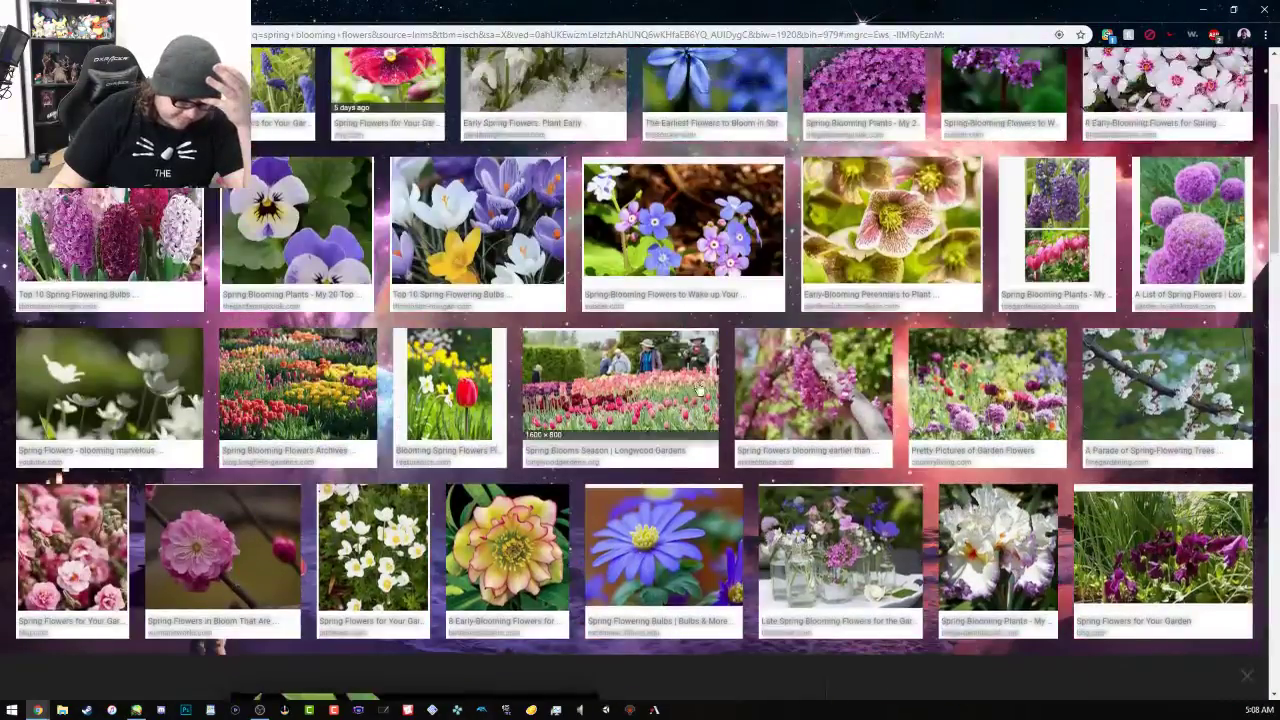
pyautogui.click(318, 235)
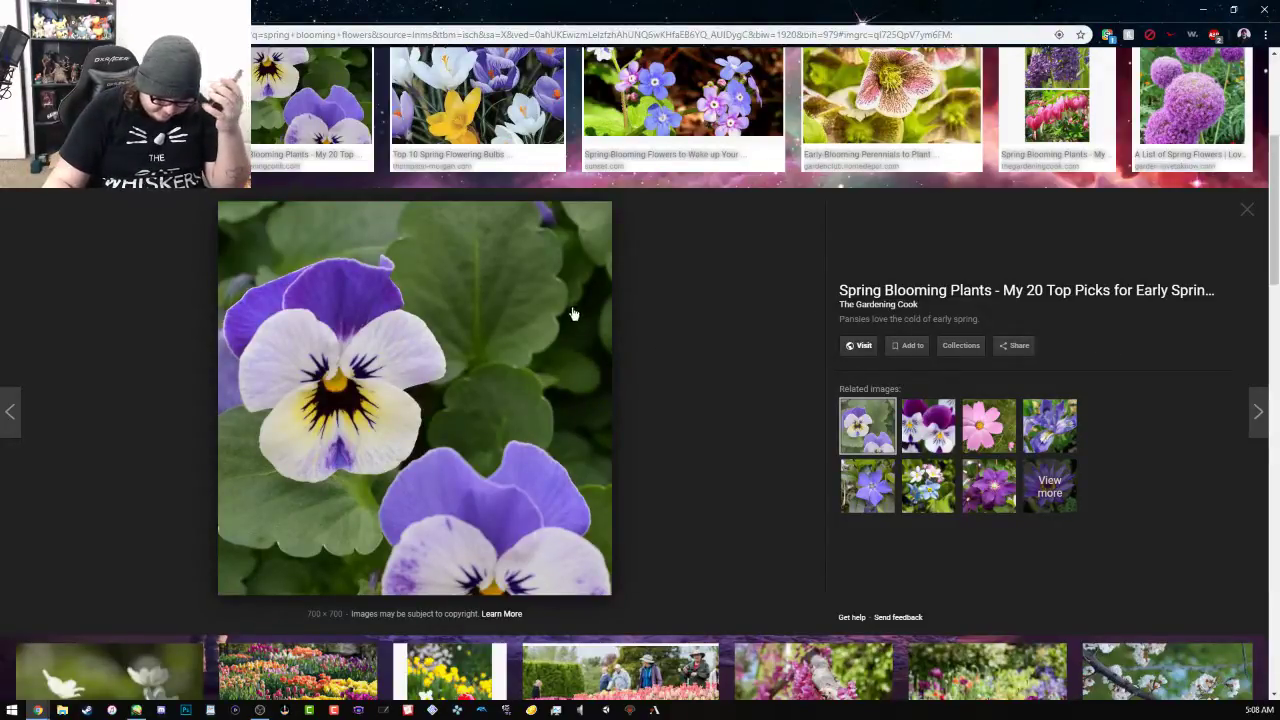
# Enlarge the red and white striped tulip photo farther down the results and examine the other flowers around it
pyautogui.scroll(-5, 574, 314)
pyautogui.scroll(-1, 617, 255)
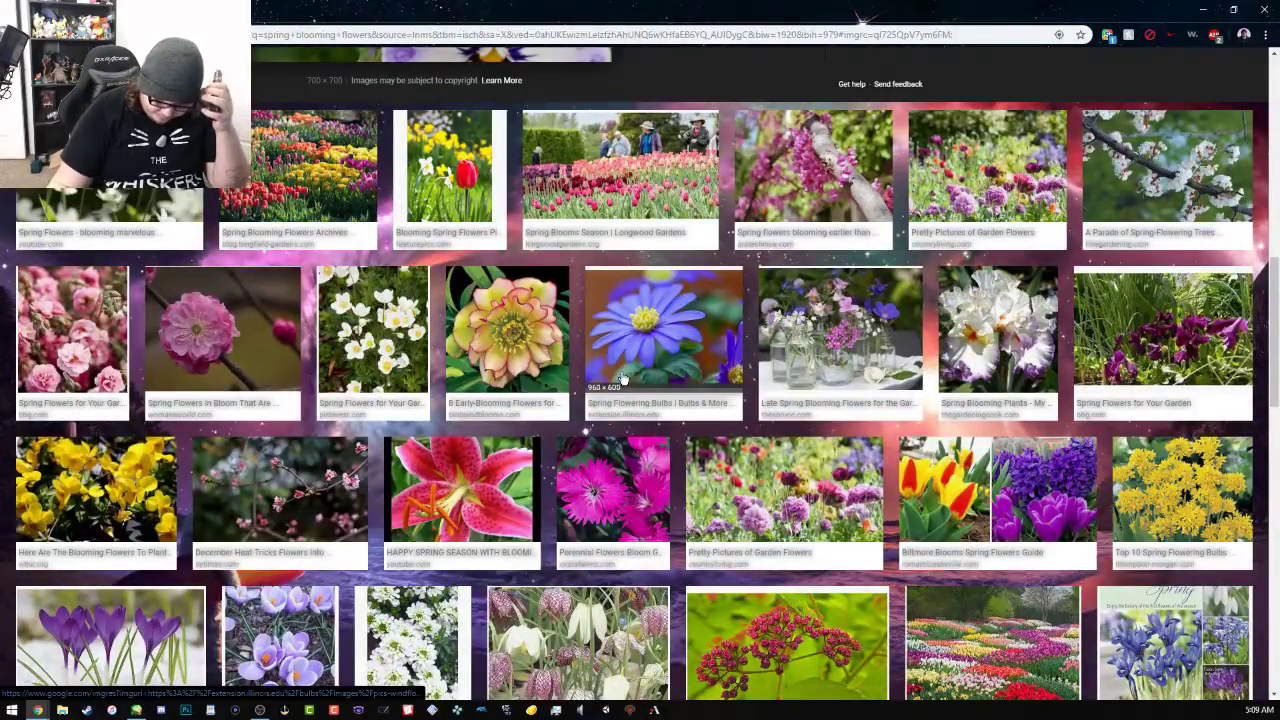
pyautogui.scroll(-3, 622, 377)
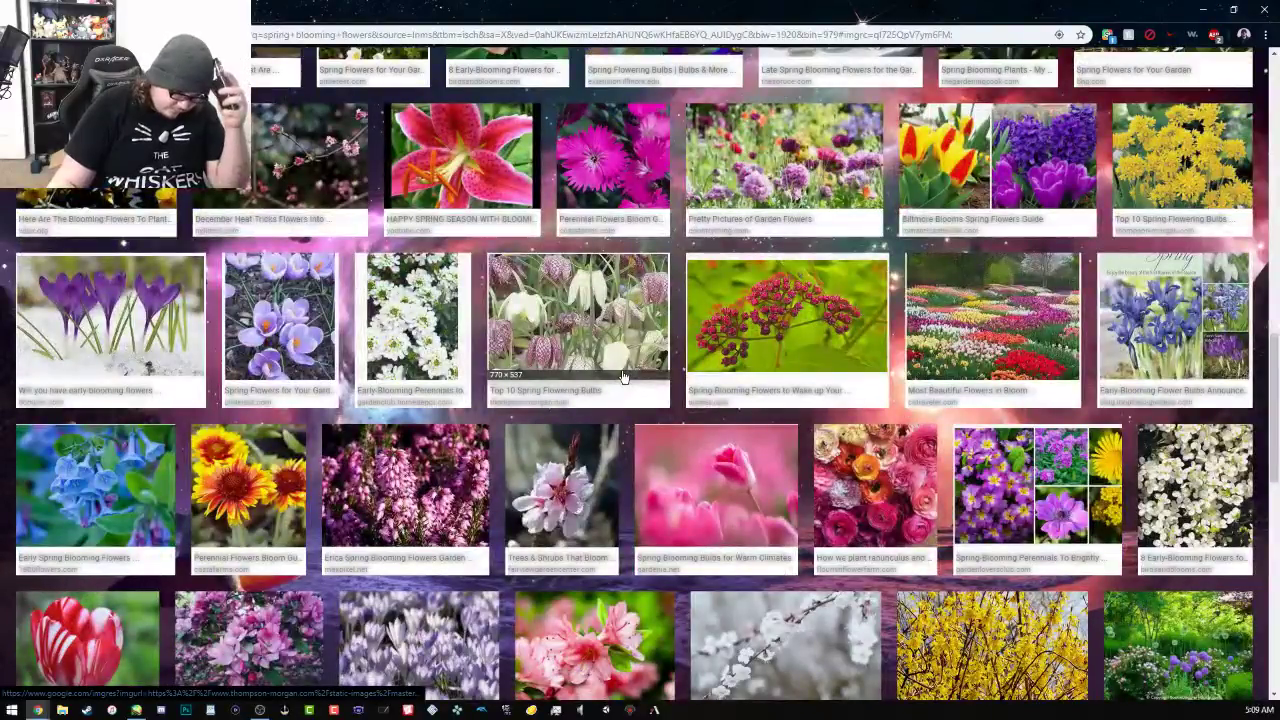
pyautogui.scroll(-1, 622, 377)
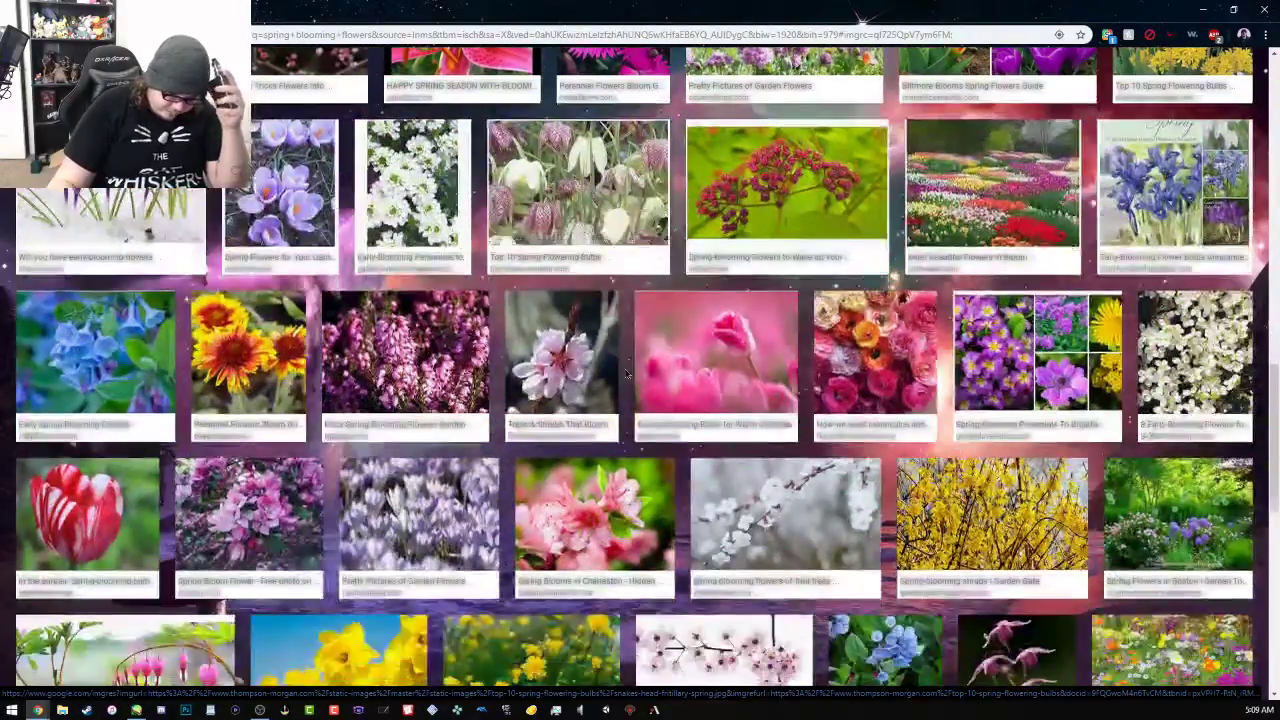
pyautogui.click(88, 515)
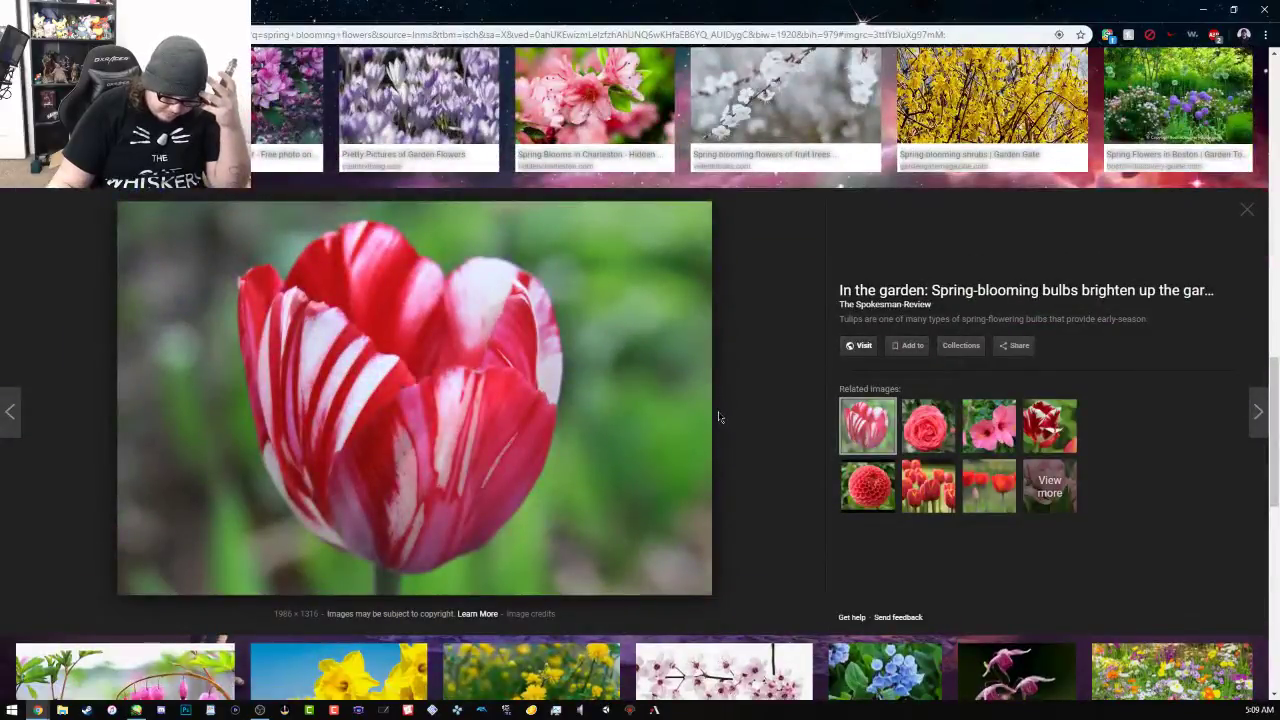
pyautogui.scroll(1, 716, 414)
pyautogui.scroll(4, 718, 417)
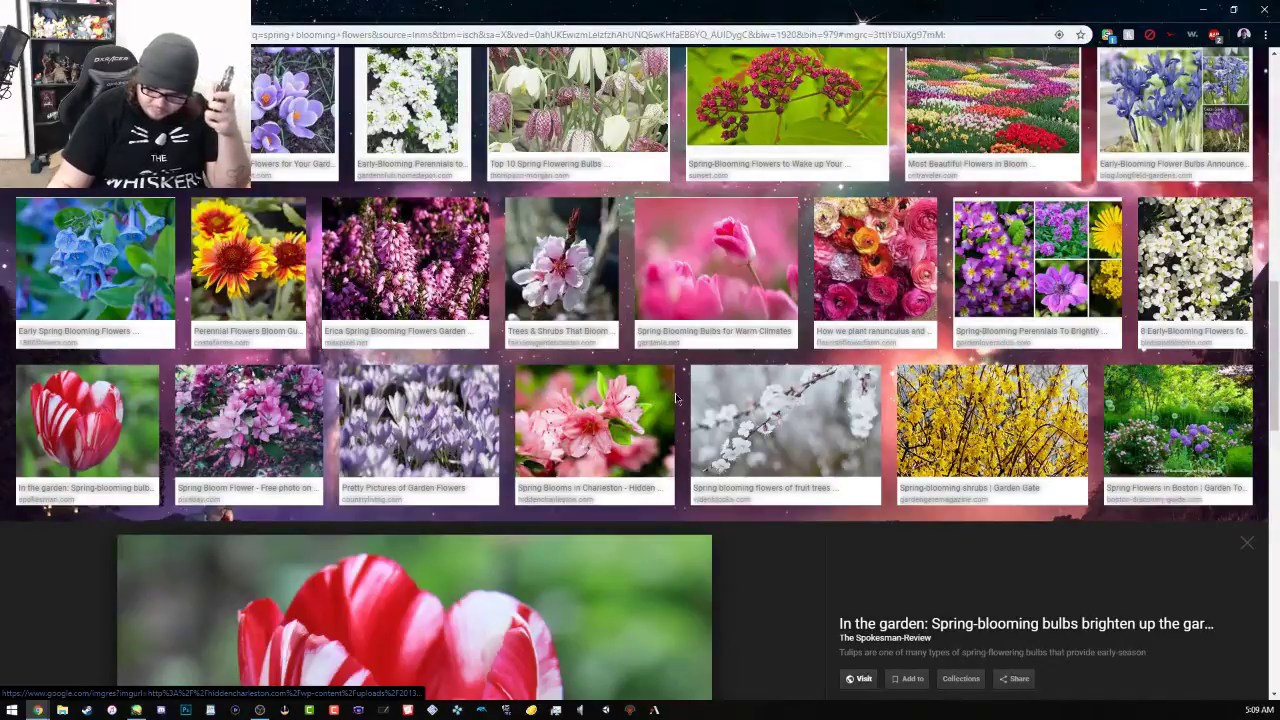
pyautogui.scroll(-9, 720, 372)
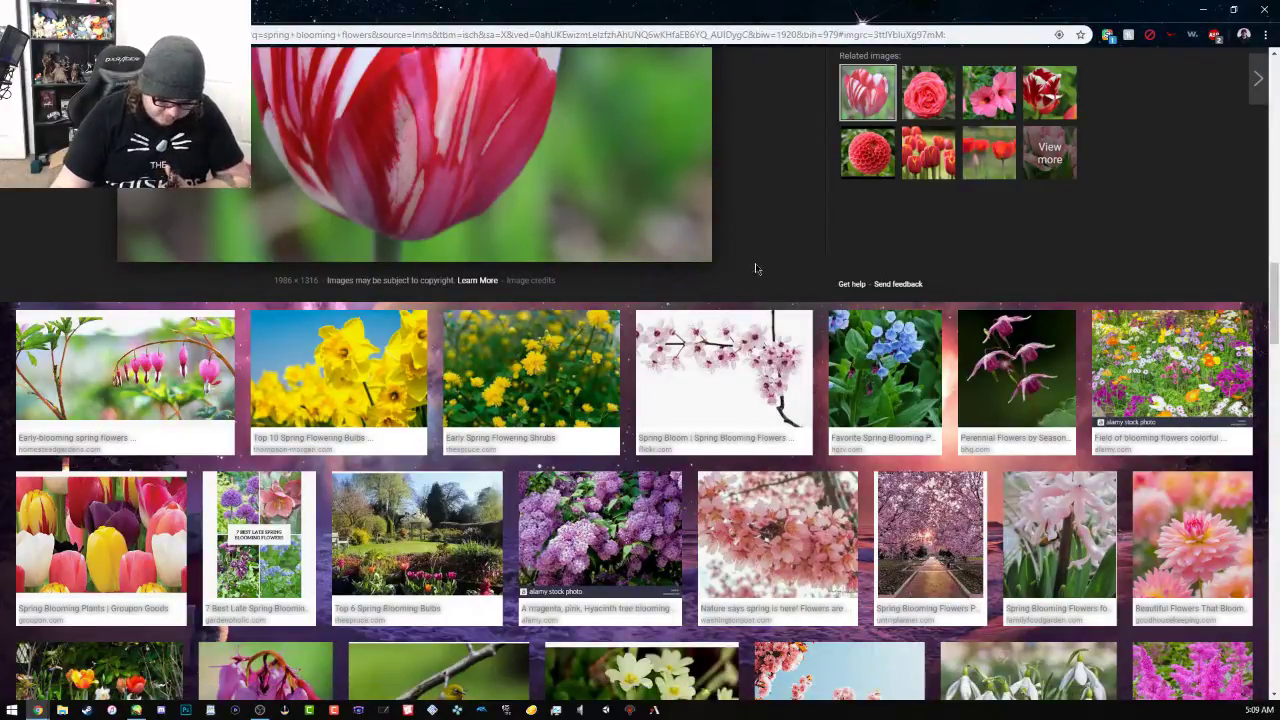
# Look through more of the spring flower results, and switch to the tattoo drawing in PaintTool SAI
pyautogui.scroll(-2, 754, 269)
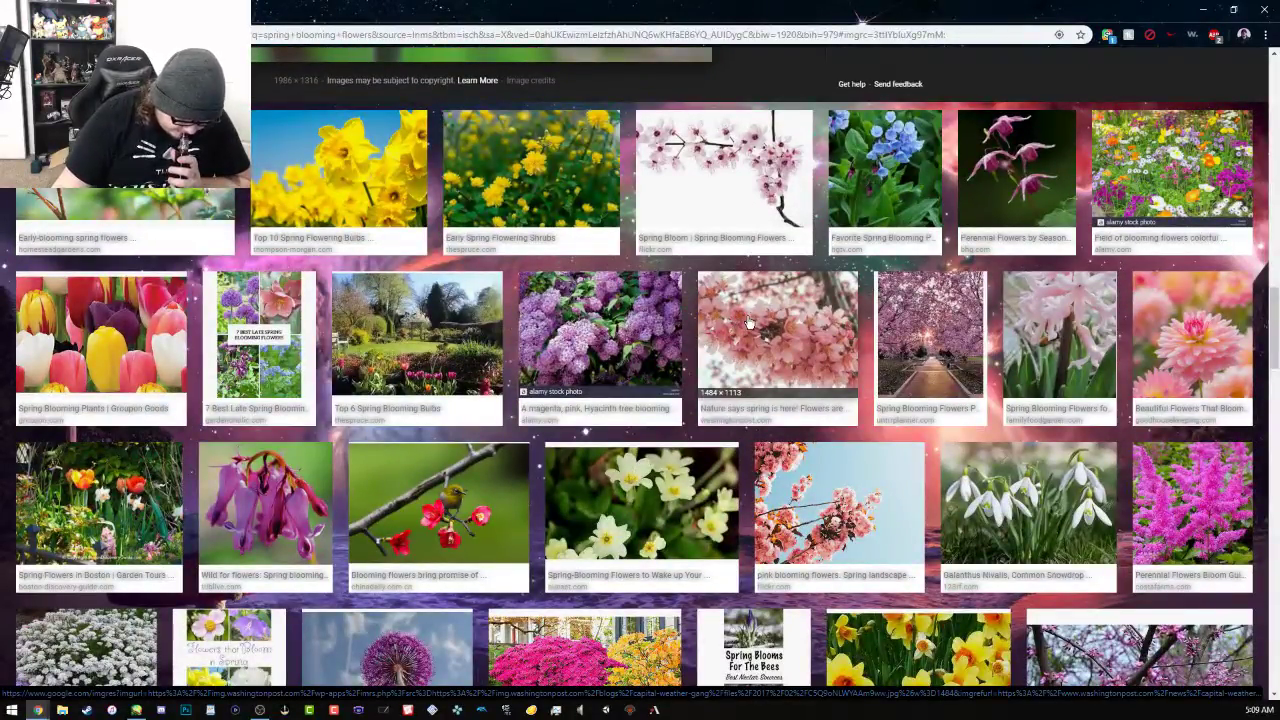
pyautogui.scroll(-4, 750, 323)
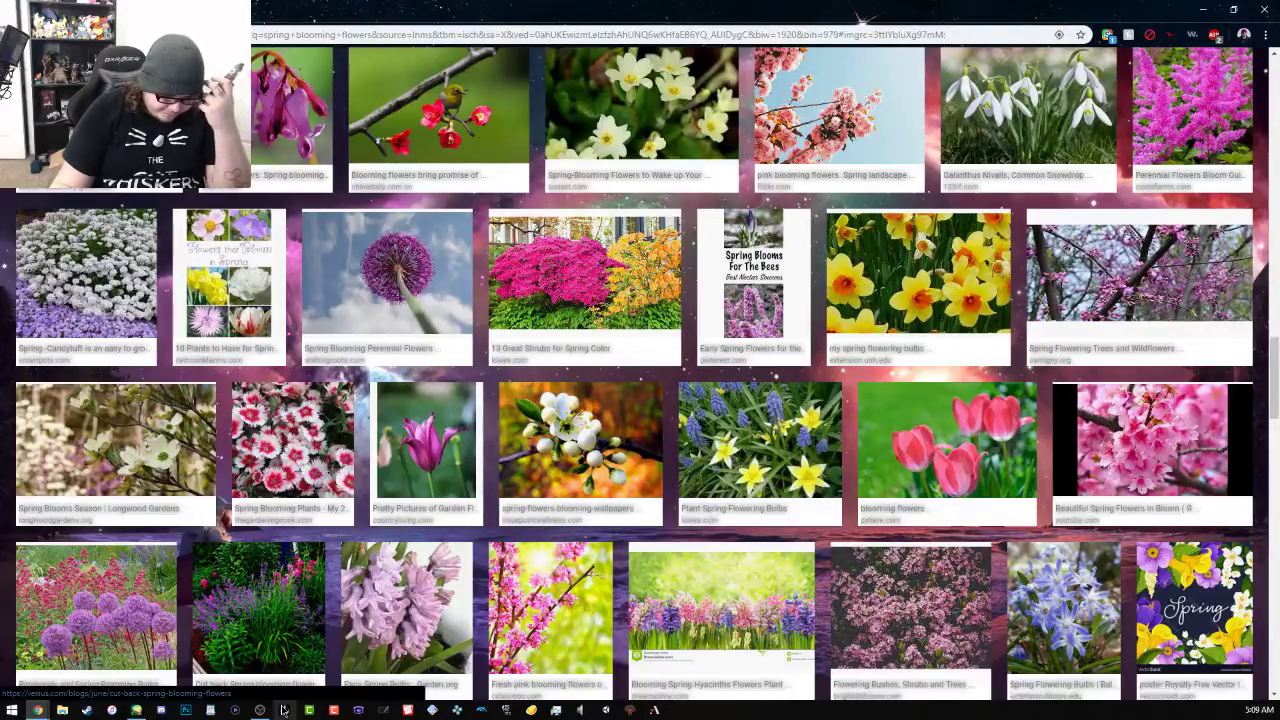
pyautogui.click(139, 711)
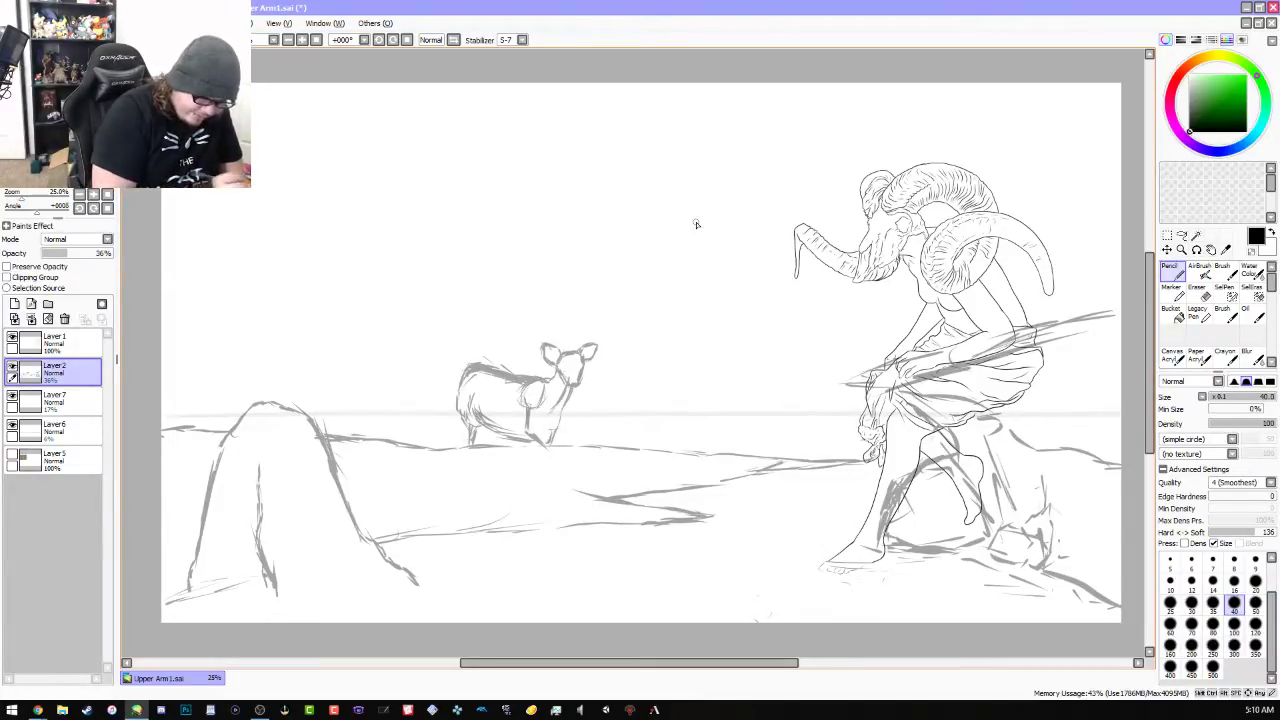
# Add a layer above the deer sketch at 48% opacity, and choose a mid green with a size 500 Pencil
pyautogui.click(14, 303)
pyautogui.moveTo(104, 258); pyautogui.dragTo(88, 257)
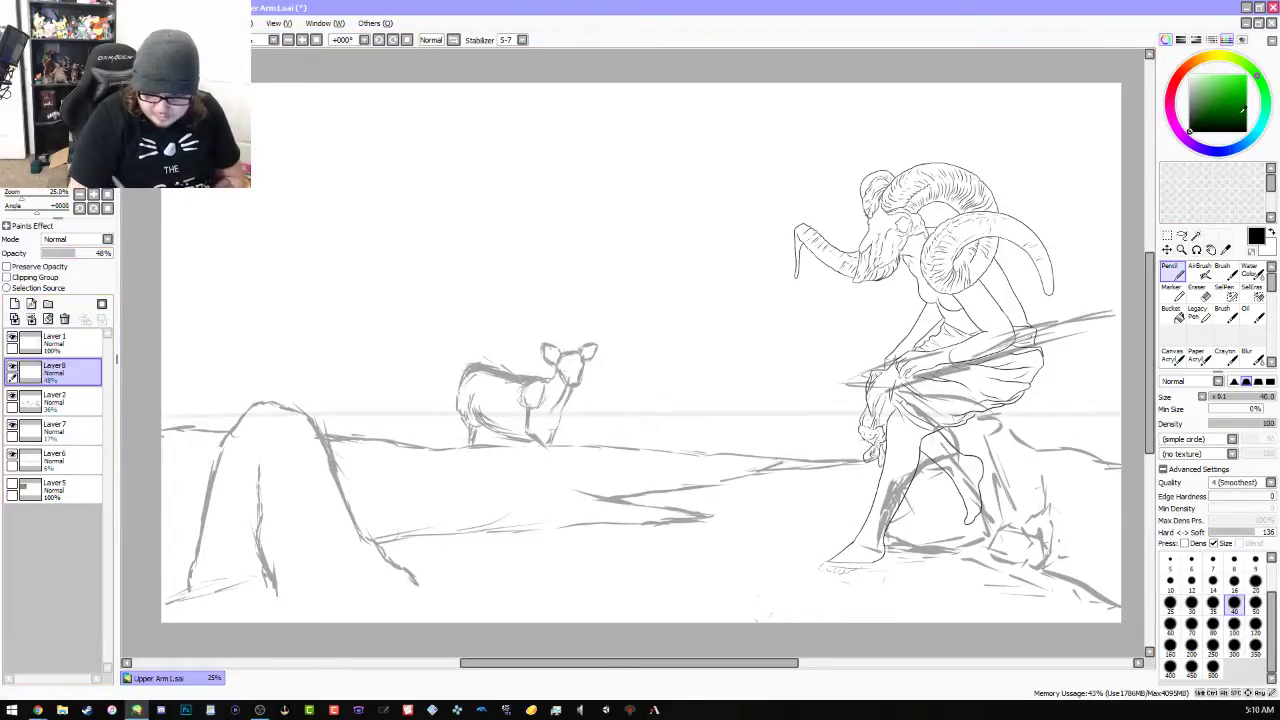
pyautogui.moveTo(1226, 104)
pyautogui.mouseDown()
pyautogui.moveTo(1220, 92)
pyautogui.moveTo(1244, 78)
pyautogui.mouseUp()
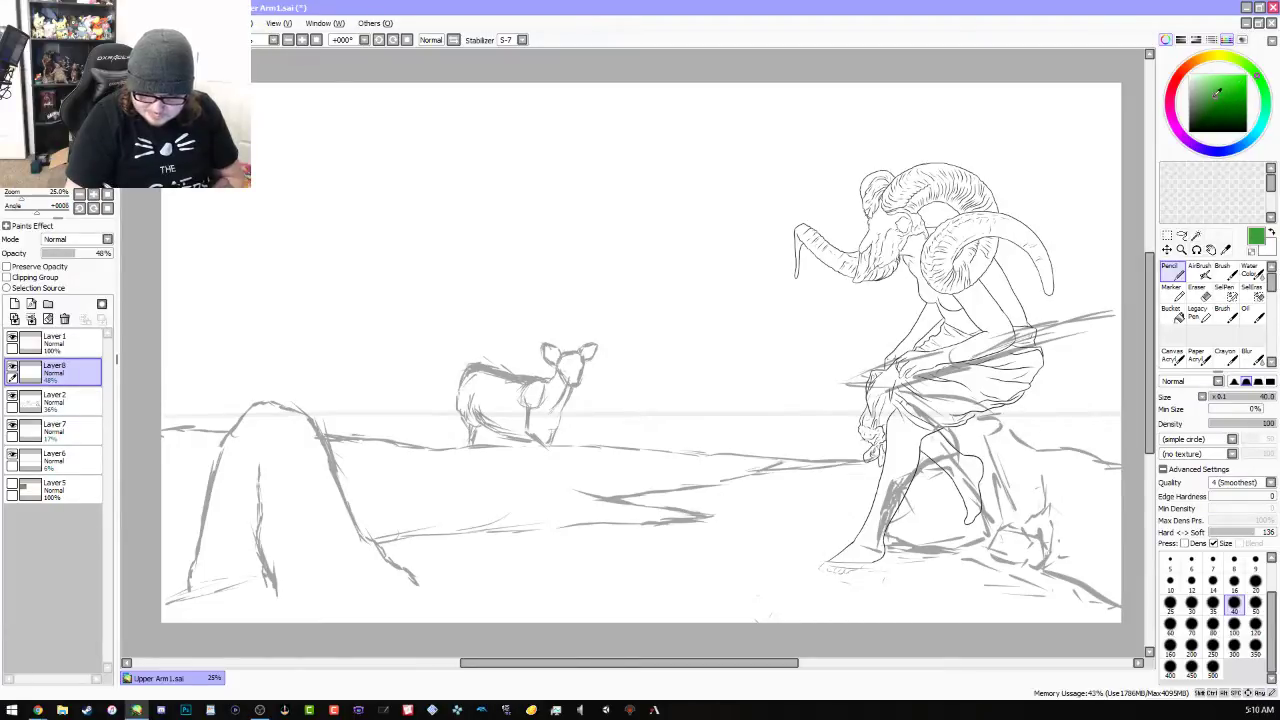
pyautogui.click(1218, 624)
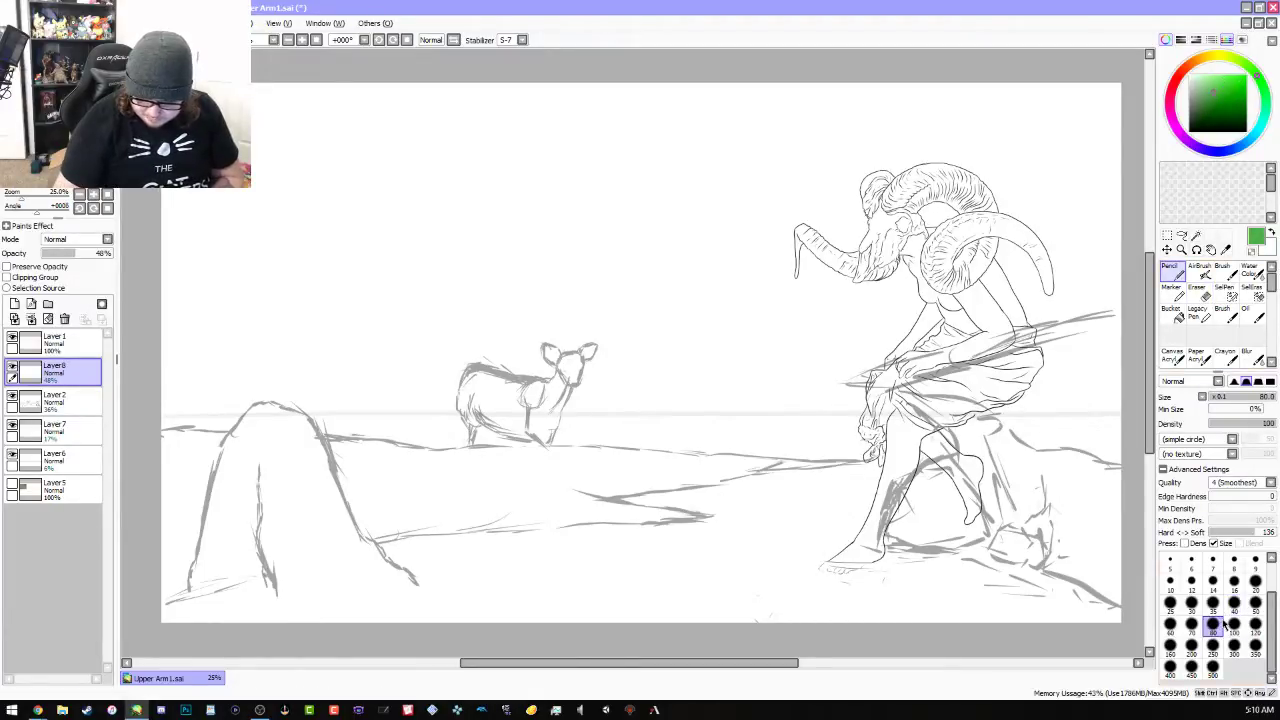
pyautogui.click(1213, 666)
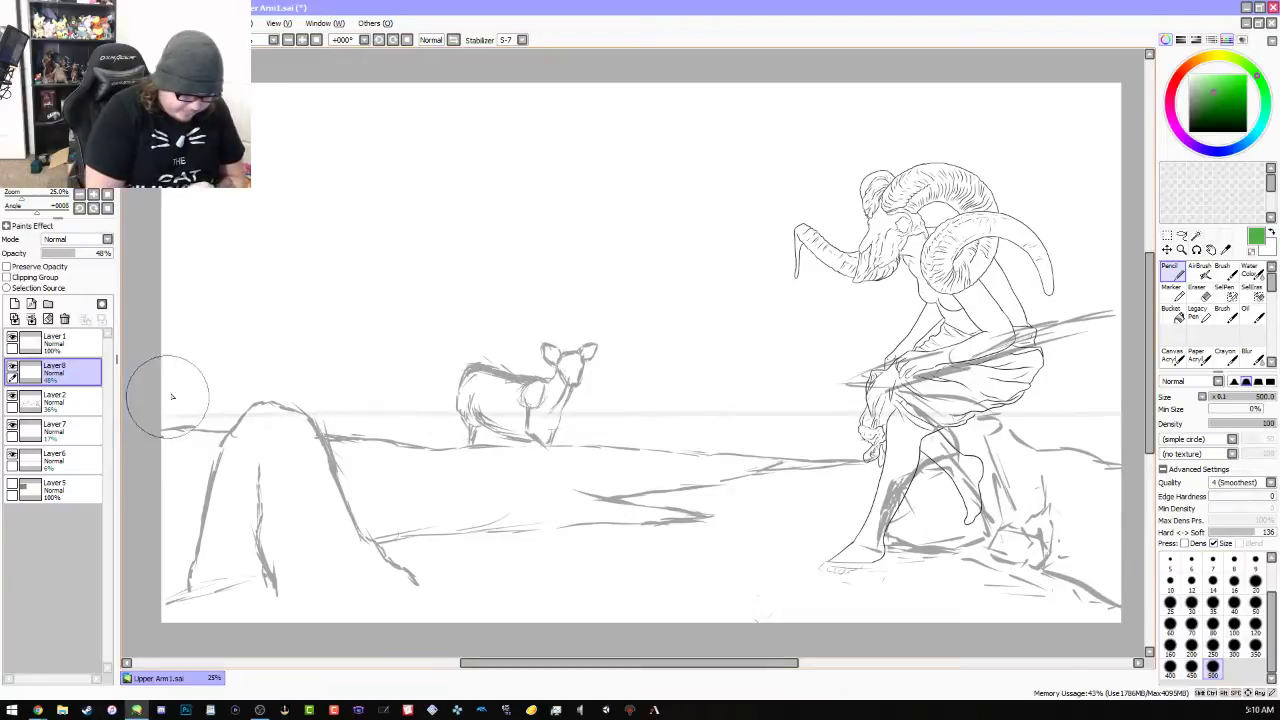
# Fill the whole background above the ground line with green, from the horizon up to the canvas edge
pyautogui.moveTo(157, 380)
pyautogui.mouseDown()
pyautogui.moveTo(651, 368)
pyautogui.moveTo(1120, 388)
pyautogui.mouseUp()
pyautogui.moveTo(165, 375)
pyautogui.mouseDown()
pyautogui.moveTo(634, 366)
pyautogui.moveTo(1118, 380)
pyautogui.mouseUp()
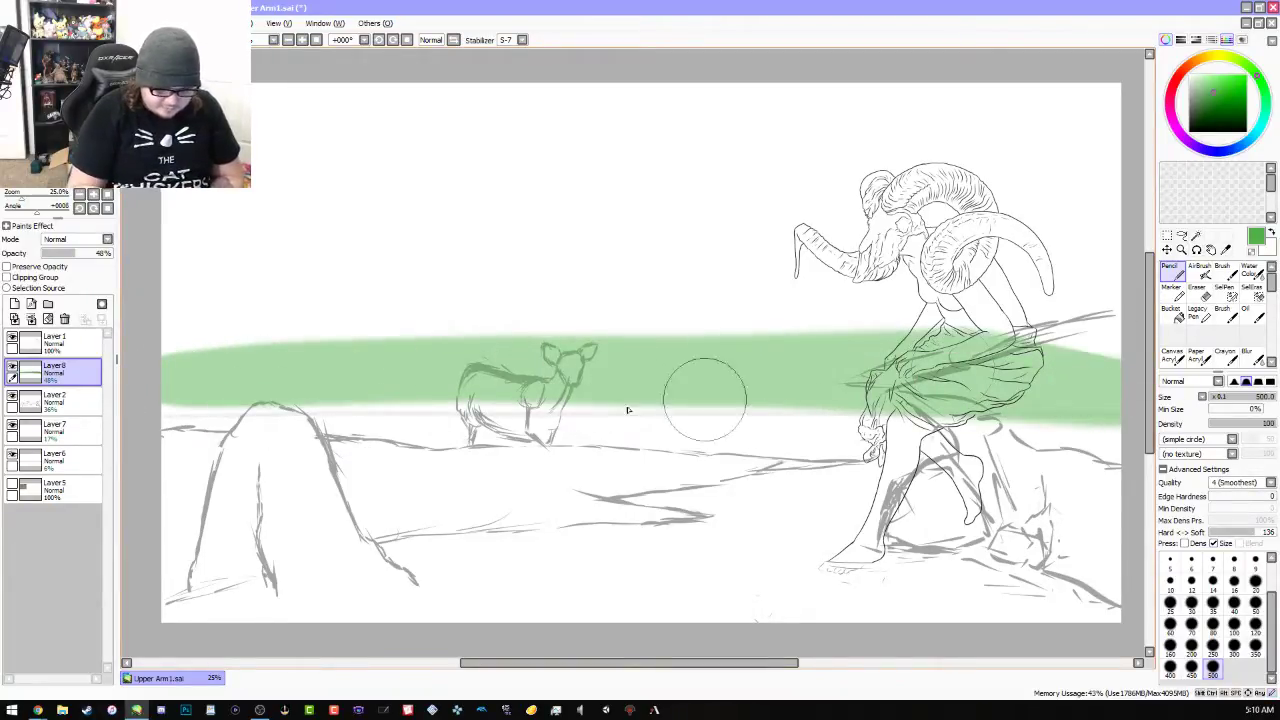
pyautogui.moveTo(157, 405)
pyautogui.mouseDown()
pyautogui.moveTo(371, 392)
pyautogui.moveTo(1105, 395)
pyautogui.mouseUp()
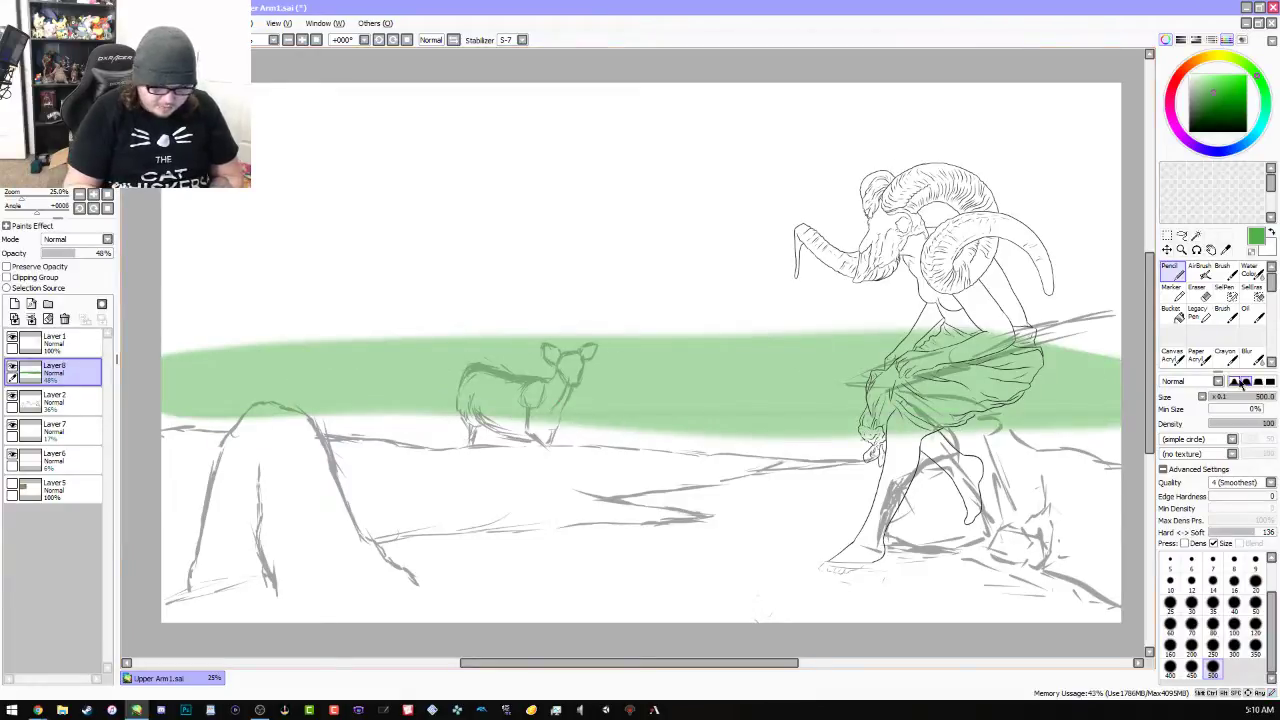
pyautogui.moveTo(157, 336)
pyautogui.mouseDown()
pyautogui.moveTo(318, 325)
pyautogui.moveTo(825, 346)
pyautogui.moveTo(1143, 338)
pyautogui.moveTo(526, 304)
pyautogui.moveTo(169, 331)
pyautogui.moveTo(146, 362)
pyautogui.moveTo(176, 329)
pyautogui.moveTo(166, 254)
pyautogui.moveTo(434, 91)
pyautogui.moveTo(1122, 108)
pyautogui.mouseUp()
pyautogui.moveTo(1086, 257)
pyautogui.mouseDown()
pyautogui.moveTo(1074, 287)
pyautogui.moveTo(1114, 139)
pyautogui.moveTo(1034, 263)
pyautogui.moveTo(1038, 145)
pyautogui.moveTo(1033, 169)
pyautogui.moveTo(999, 142)
pyautogui.moveTo(810, 247)
pyautogui.moveTo(824, 257)
pyautogui.moveTo(984, 166)
pyautogui.moveTo(874, 160)
pyautogui.moveTo(592, 290)
pyautogui.moveTo(869, 166)
pyautogui.moveTo(873, 130)
pyautogui.moveTo(594, 225)
pyautogui.moveTo(411, 307)
pyautogui.moveTo(685, 178)
pyautogui.moveTo(710, 134)
pyautogui.moveTo(304, 293)
pyautogui.moveTo(534, 189)
pyautogui.moveTo(463, 175)
pyautogui.moveTo(207, 293)
pyautogui.moveTo(423, 130)
pyautogui.moveTo(277, 178)
pyautogui.moveTo(486, 126)
pyautogui.mouseUp()
pyautogui.moveTo(377, 160)
pyautogui.mouseDown()
pyautogui.moveTo(195, 245)
pyautogui.moveTo(300, 120)
pyautogui.moveTo(320, 143)
pyautogui.mouseUp()
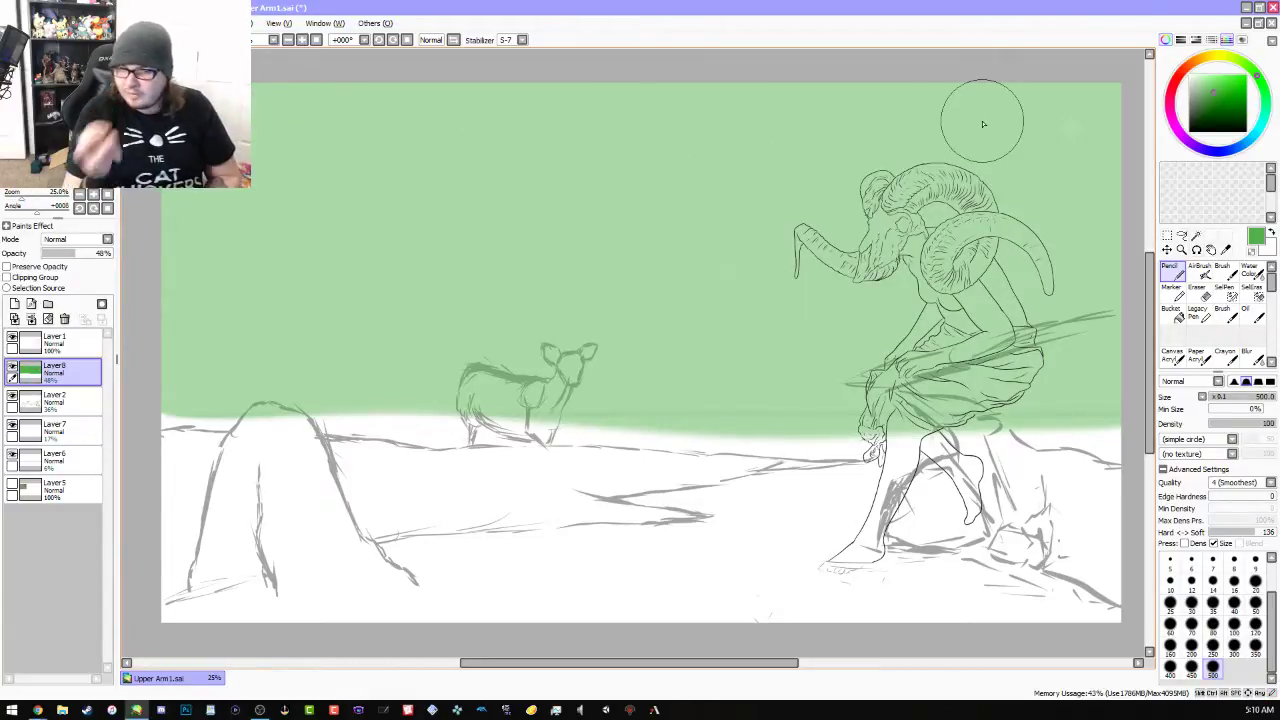
# Brush pale yellow light across the green background at density 40, including patches above the mound and behind the figure
pyautogui.click(1218, 56)
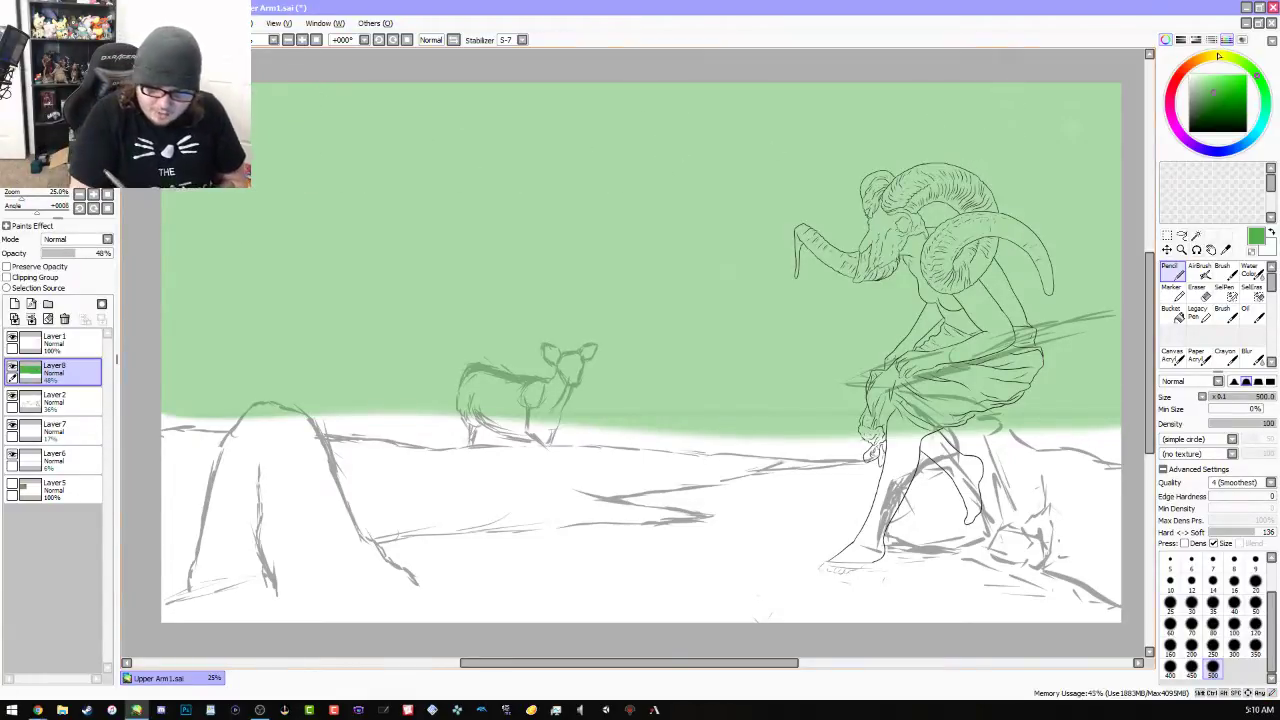
pyautogui.click(1207, 83)
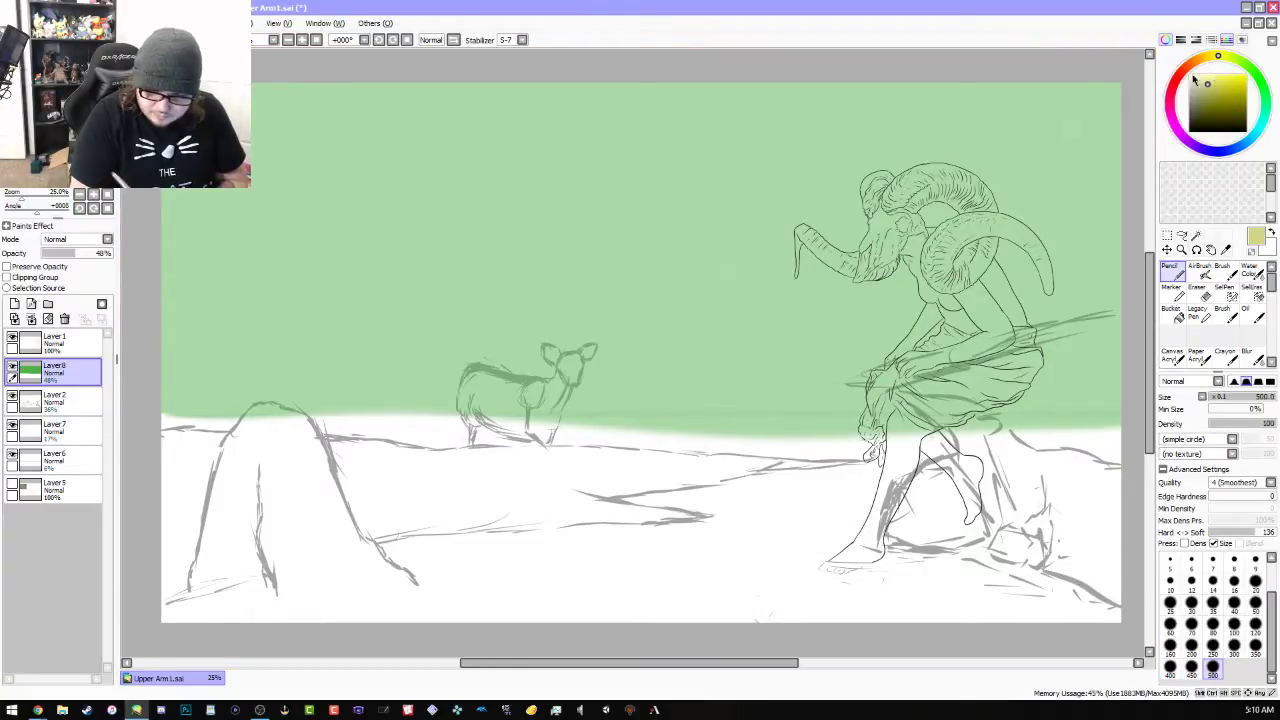
pyautogui.click(1214, 76)
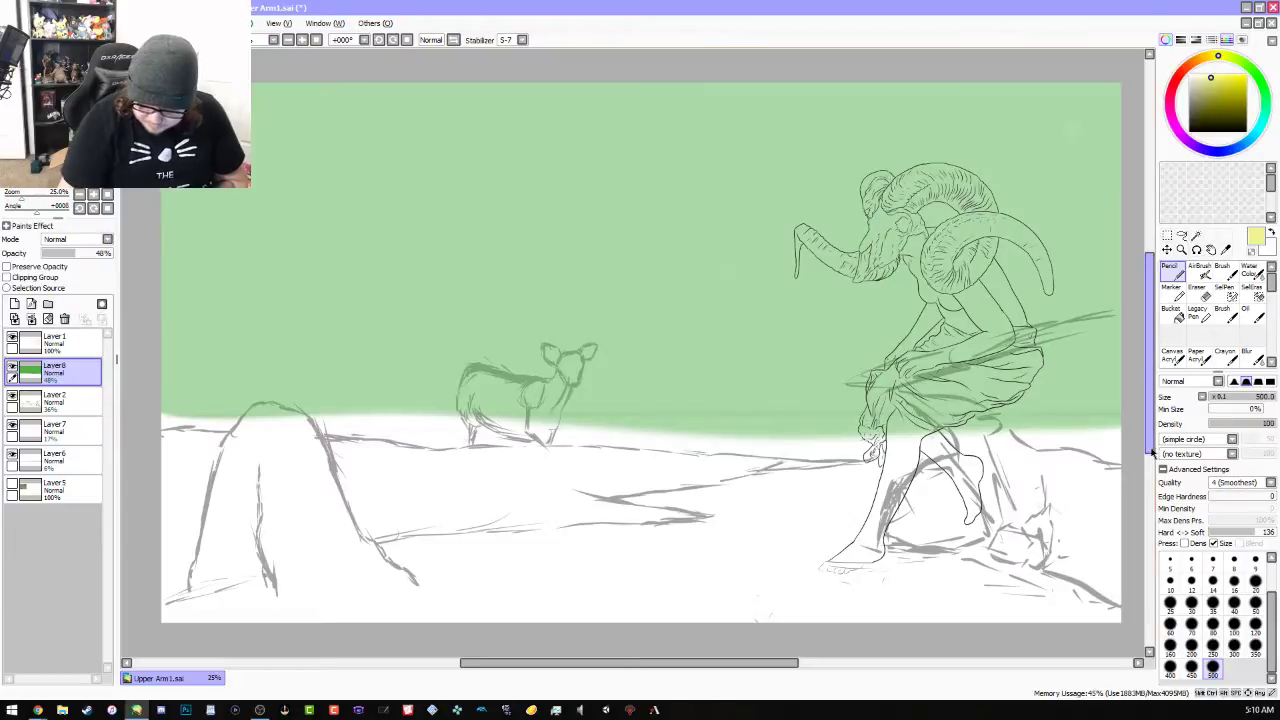
pyautogui.click(1237, 424)
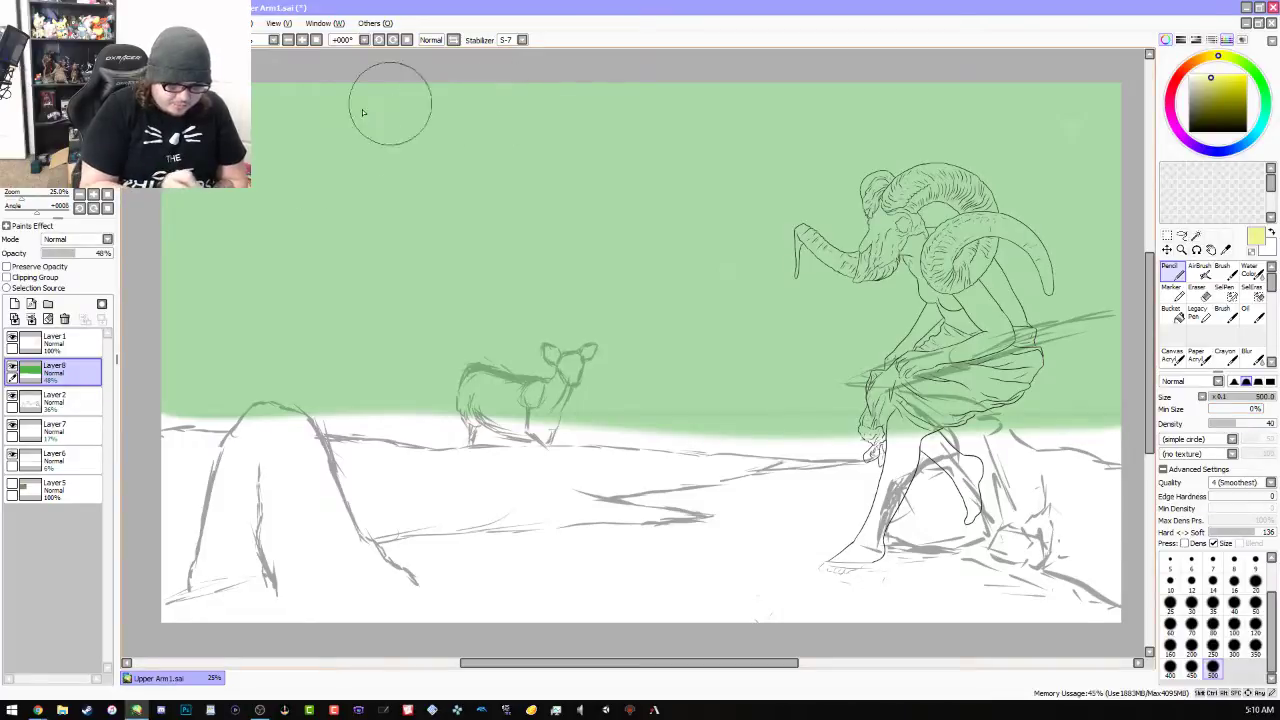
pyautogui.moveTo(370, 116); pyautogui.dragTo(478, 95)
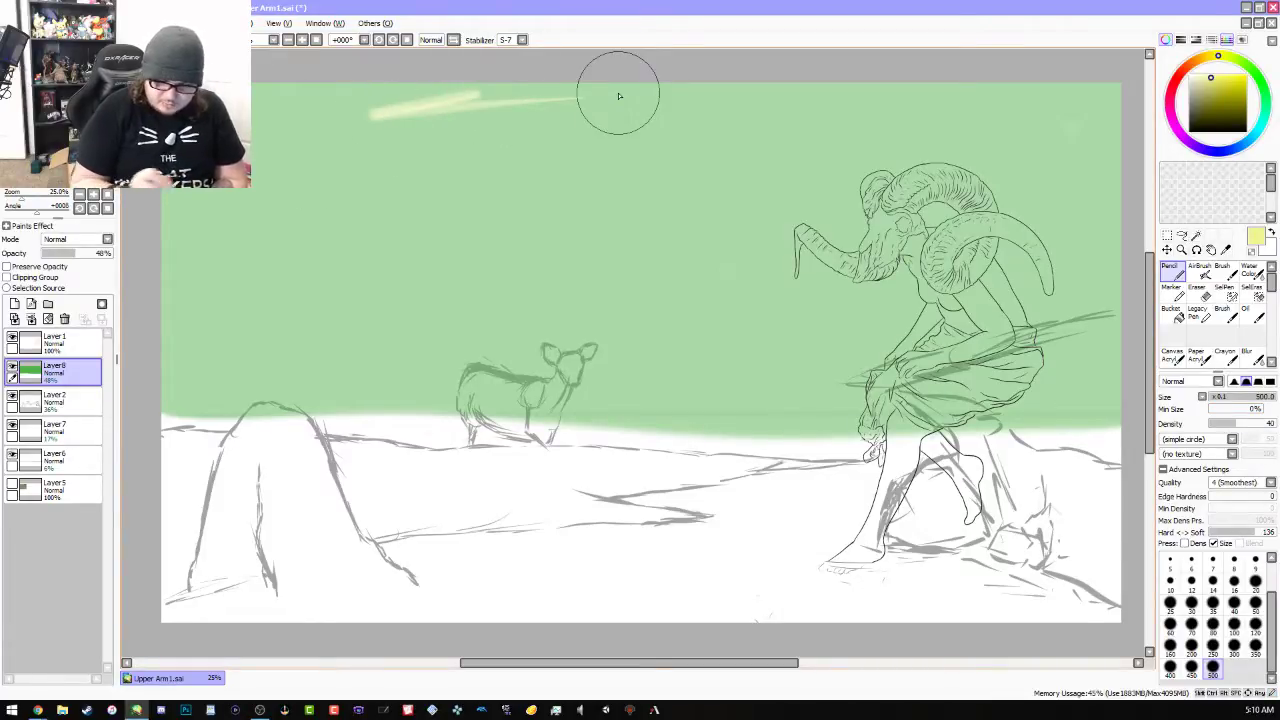
pyautogui.moveTo(368, 100)
pyautogui.mouseDown()
pyautogui.moveTo(599, 110)
pyautogui.moveTo(647, 87)
pyautogui.moveTo(549, 107)
pyautogui.moveTo(942, 119)
pyautogui.moveTo(785, 107)
pyautogui.moveTo(437, 155)
pyautogui.moveTo(818, 115)
pyautogui.moveTo(402, 124)
pyautogui.moveTo(806, 107)
pyautogui.moveTo(683, 158)
pyautogui.moveTo(434, 198)
pyautogui.moveTo(827, 215)
pyautogui.moveTo(491, 245)
pyautogui.moveTo(598, 289)
pyautogui.moveTo(503, 288)
pyautogui.moveTo(908, 319)
pyautogui.moveTo(651, 328)
pyautogui.moveTo(507, 359)
pyautogui.moveTo(864, 383)
pyautogui.moveTo(650, 393)
pyautogui.moveTo(651, 361)
pyautogui.moveTo(850, 155)
pyautogui.moveTo(711, 166)
pyautogui.moveTo(930, 170)
pyautogui.moveTo(348, 120)
pyautogui.moveTo(427, 140)
pyautogui.moveTo(364, 217)
pyautogui.moveTo(442, 388)
pyautogui.mouseUp()
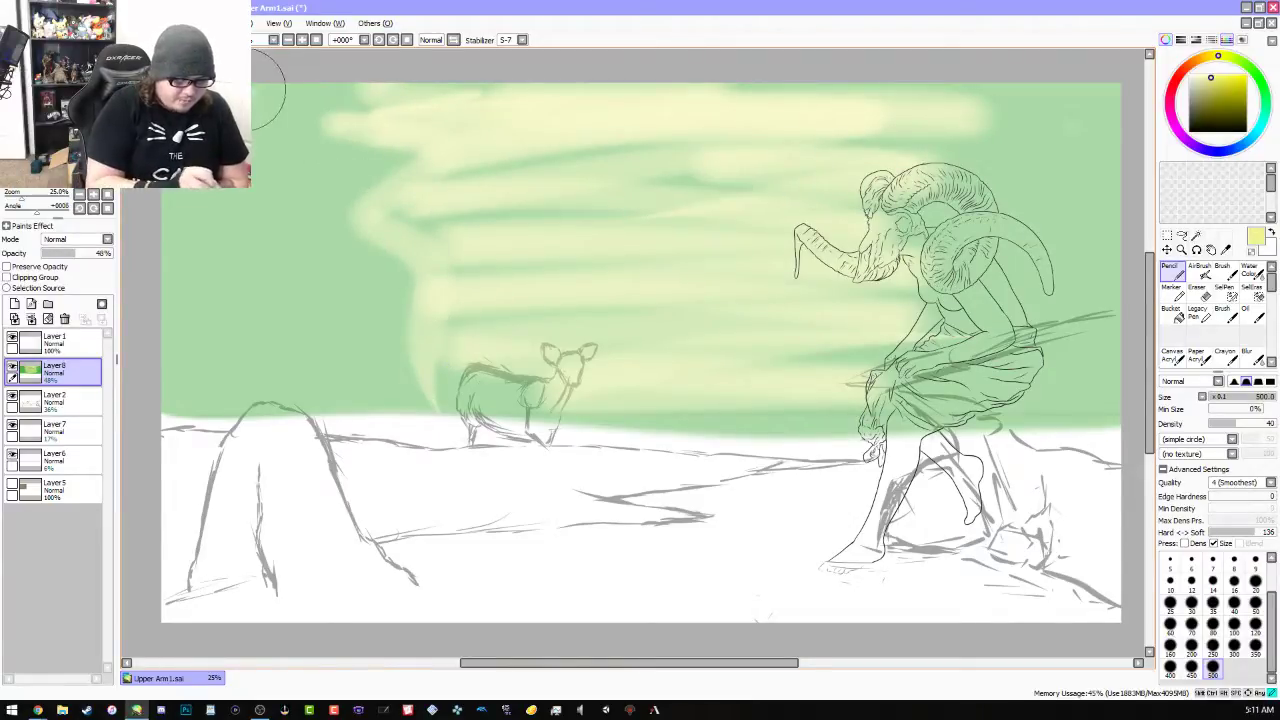
pyautogui.moveTo(223, 214)
pyautogui.mouseDown()
pyautogui.moveTo(225, 296)
pyautogui.moveTo(249, 377)
pyautogui.moveTo(272, 388)
pyautogui.moveTo(247, 262)
pyautogui.moveTo(286, 386)
pyautogui.mouseUp()
pyautogui.moveTo(1072, 94)
pyautogui.mouseDown()
pyautogui.moveTo(974, 101)
pyautogui.moveTo(980, 143)
pyautogui.moveTo(1013, 197)
pyautogui.moveTo(977, 298)
pyautogui.moveTo(1004, 406)
pyautogui.moveTo(1033, 404)
pyautogui.moveTo(998, 232)
pyautogui.moveTo(1012, 159)
pyautogui.mouseUp()
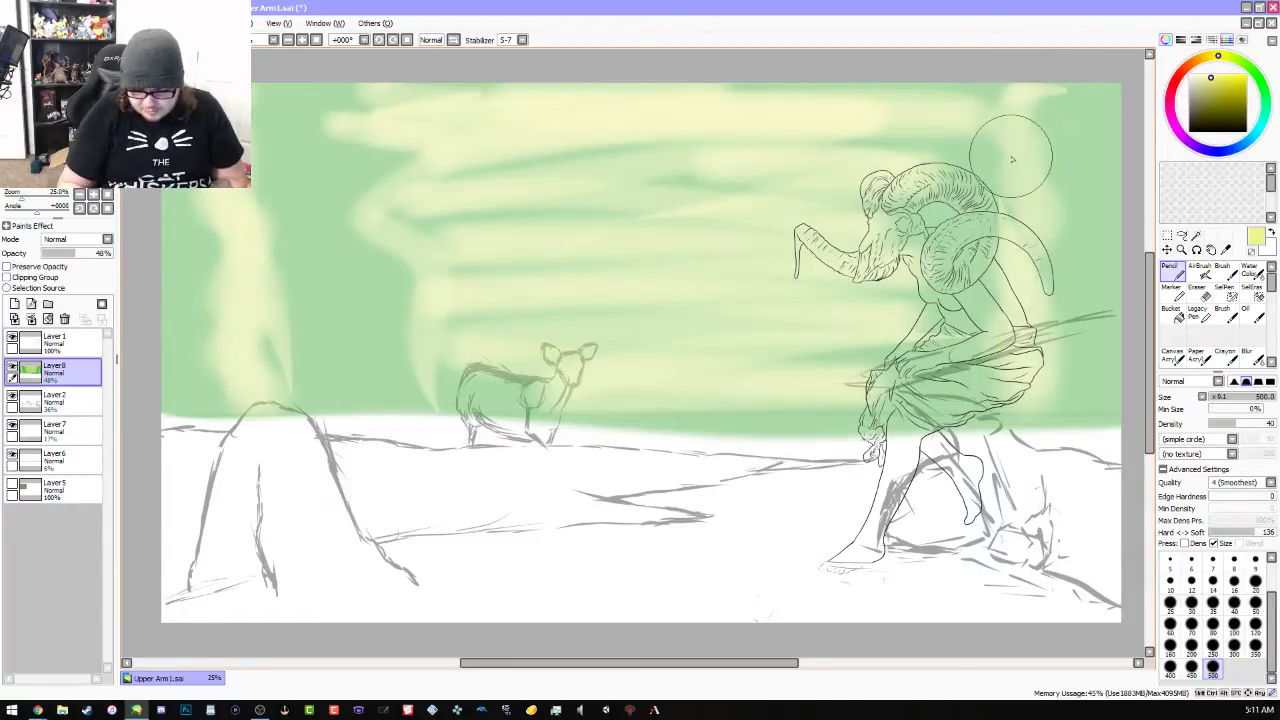
# Paint a thick dark green tree trunk rising from the mound at density 100, redoing the first attempt
pyautogui.moveTo(1240, 424); pyautogui.dragTo(1276, 420)
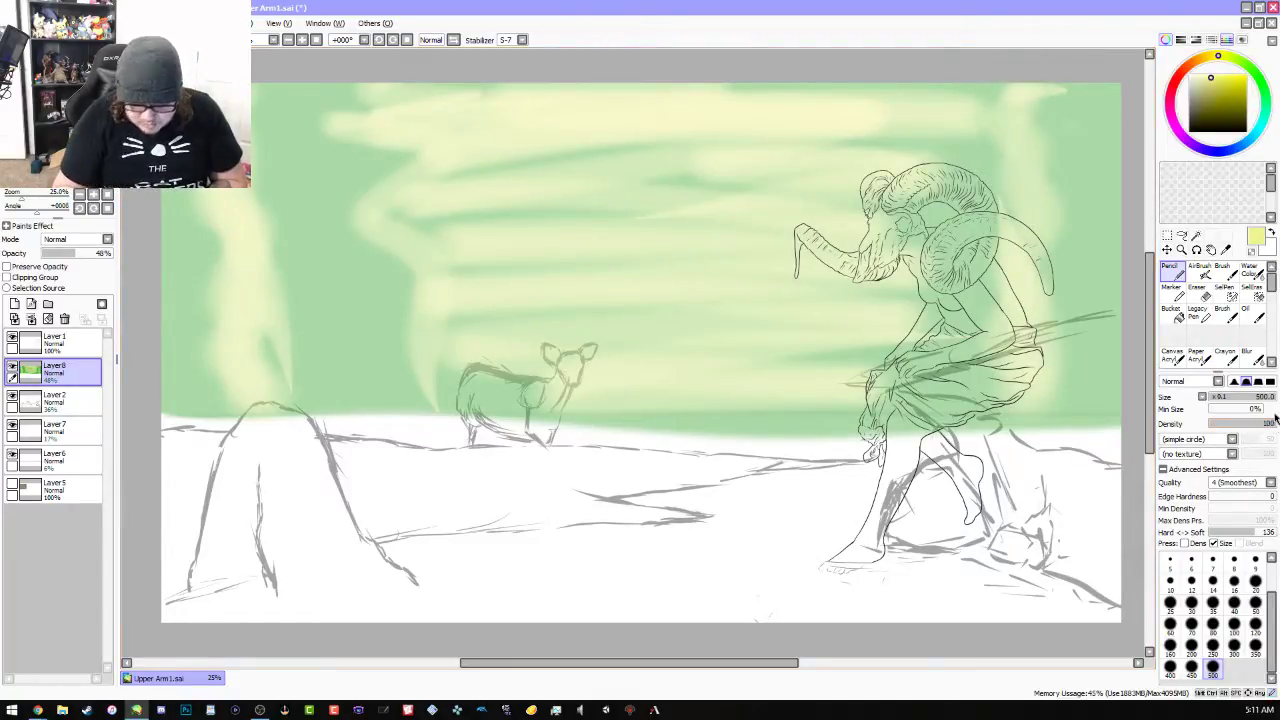
pyautogui.click(1256, 66)
pyautogui.click(1235, 107)
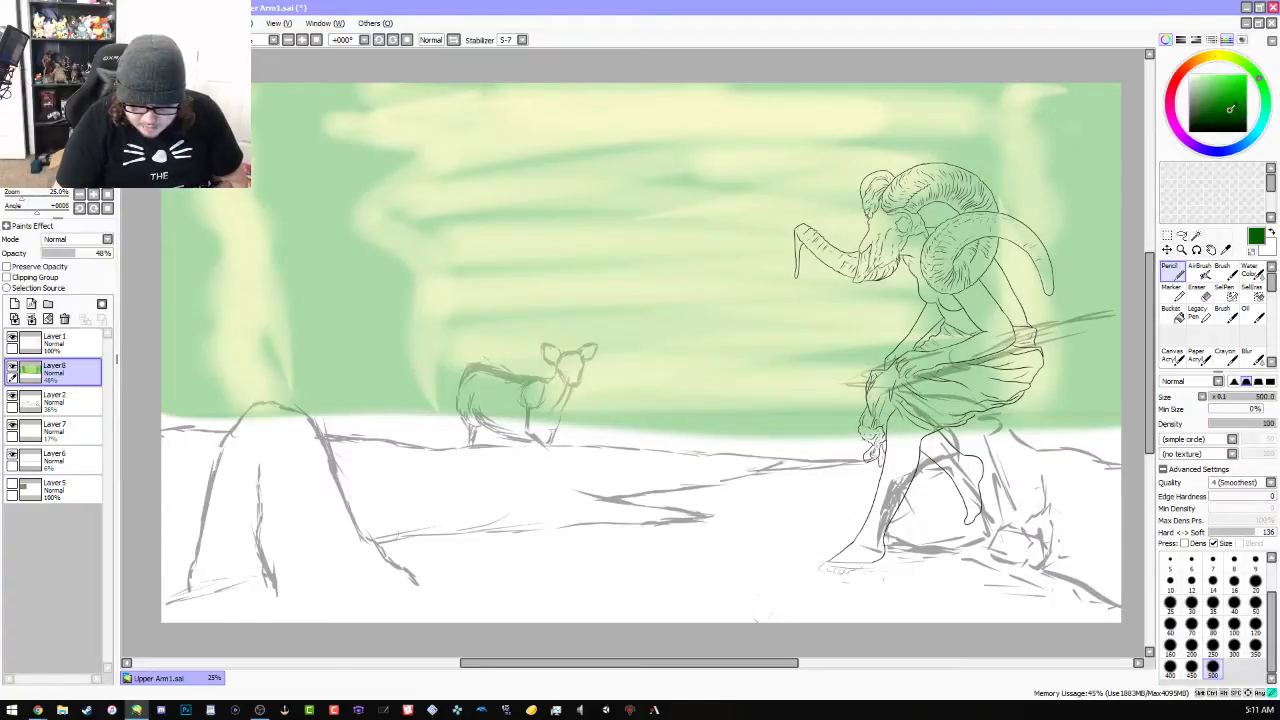
pyautogui.moveTo(1235, 107); pyautogui.dragTo(1228, 111)
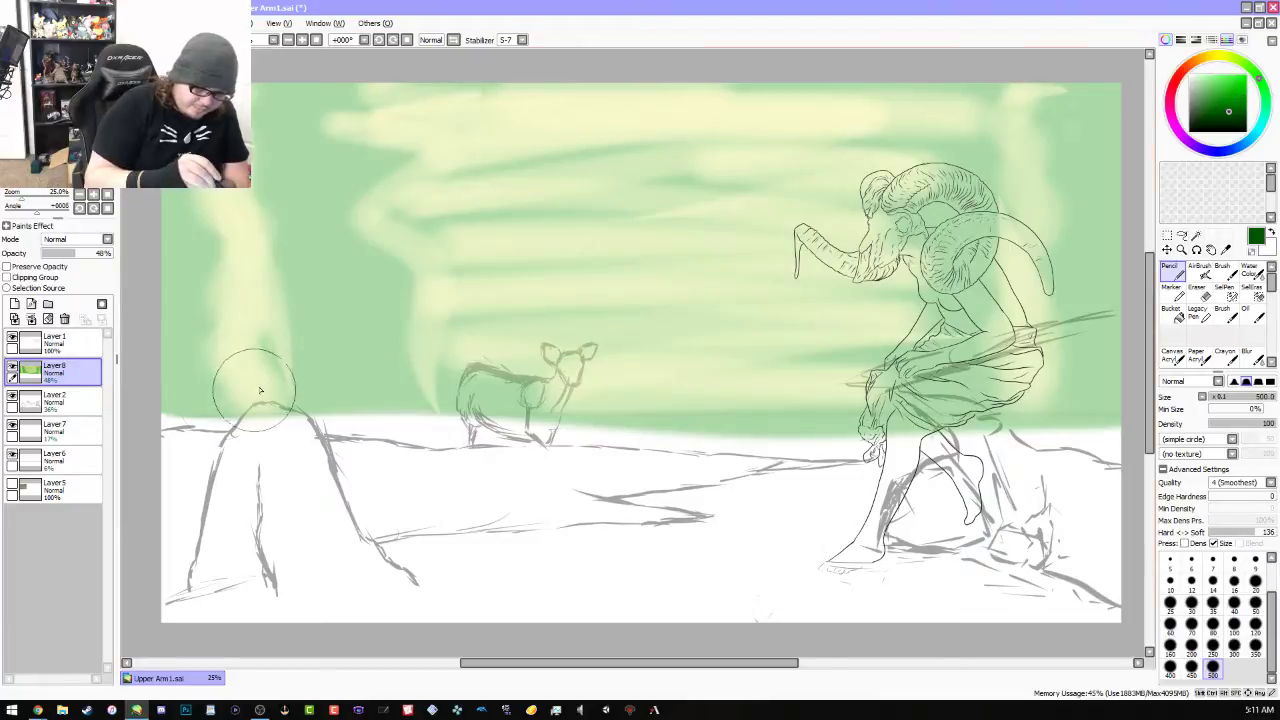
pyautogui.moveTo(285, 410)
pyautogui.mouseDown()
pyautogui.moveTo(271, 357)
pyautogui.moveTo(285, 85)
pyautogui.mouseUp()
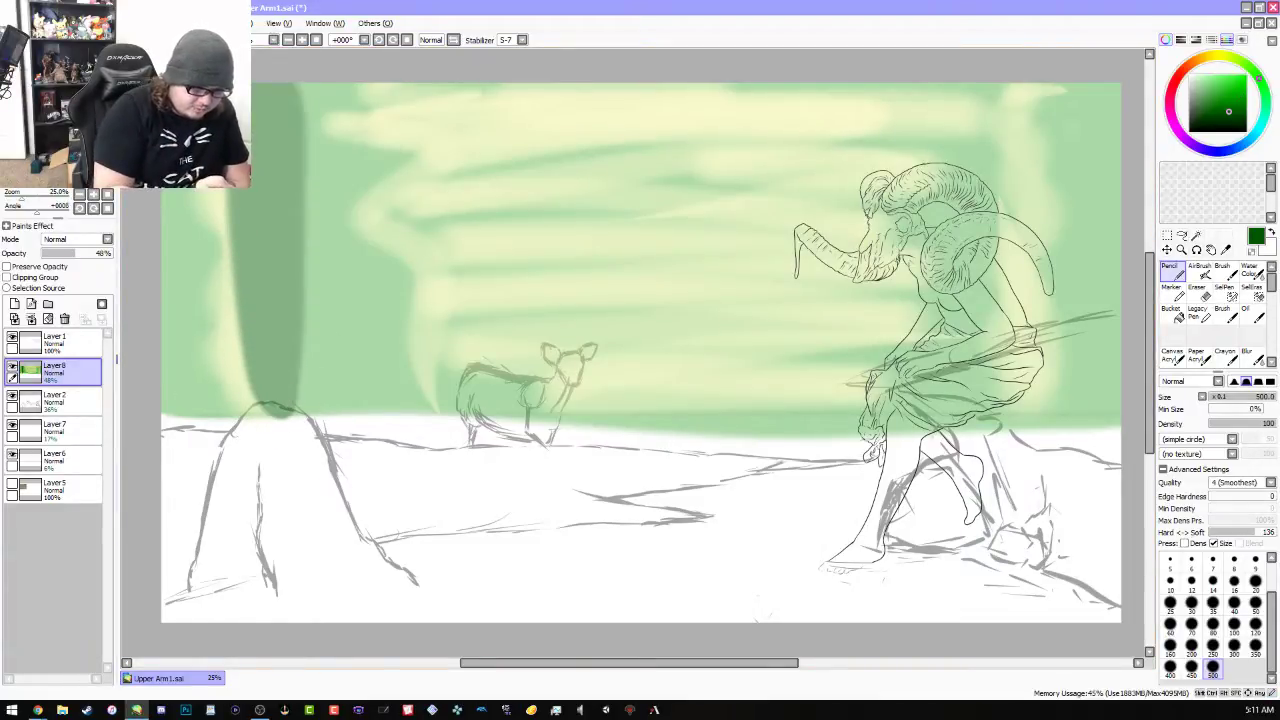
pyautogui.hotkey('ctrl', 'z')
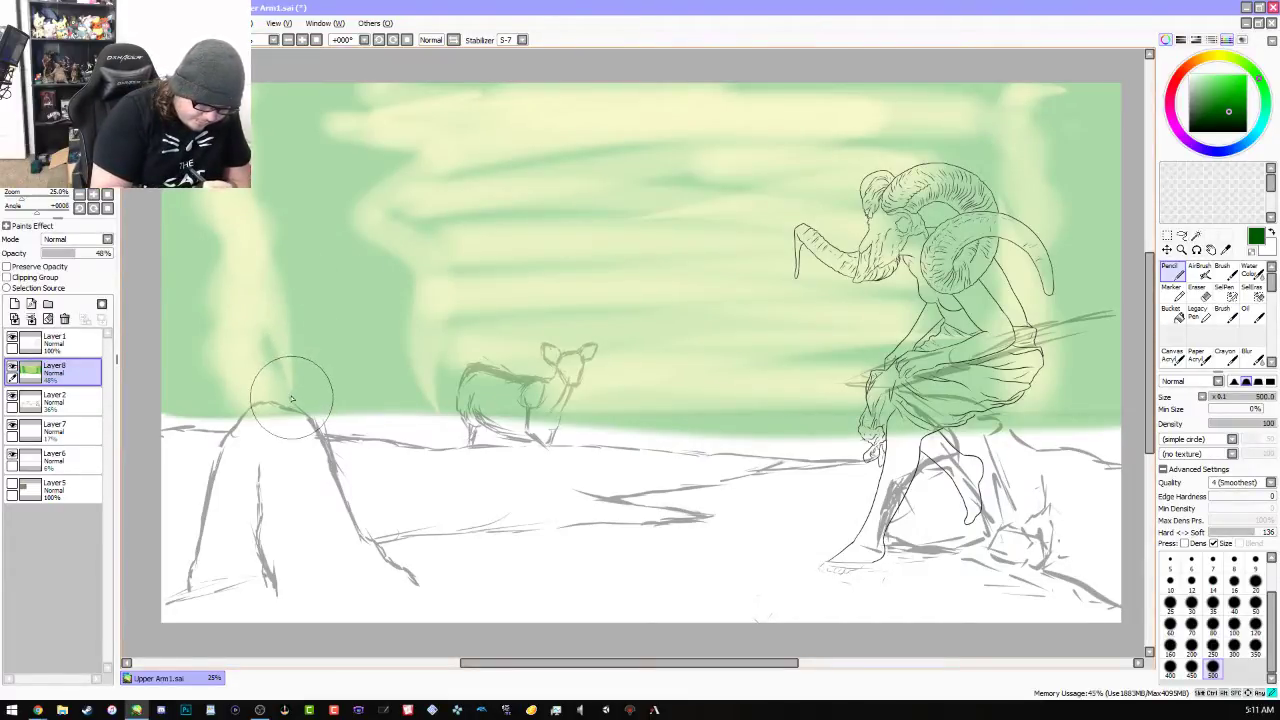
pyautogui.moveTo(288, 405); pyautogui.dragTo(295, 88)
# Paint two more thick dark green trunks, one in front of the ram-skulled figure and one behind it
pyautogui.moveTo(745, 420)
pyautogui.mouseDown()
pyautogui.moveTo(750, 119)
pyautogui.moveTo(763, 54)
pyautogui.moveTo(782, 148)
pyautogui.moveTo(791, 73)
pyautogui.moveTo(783, 480)
pyautogui.mouseUp()
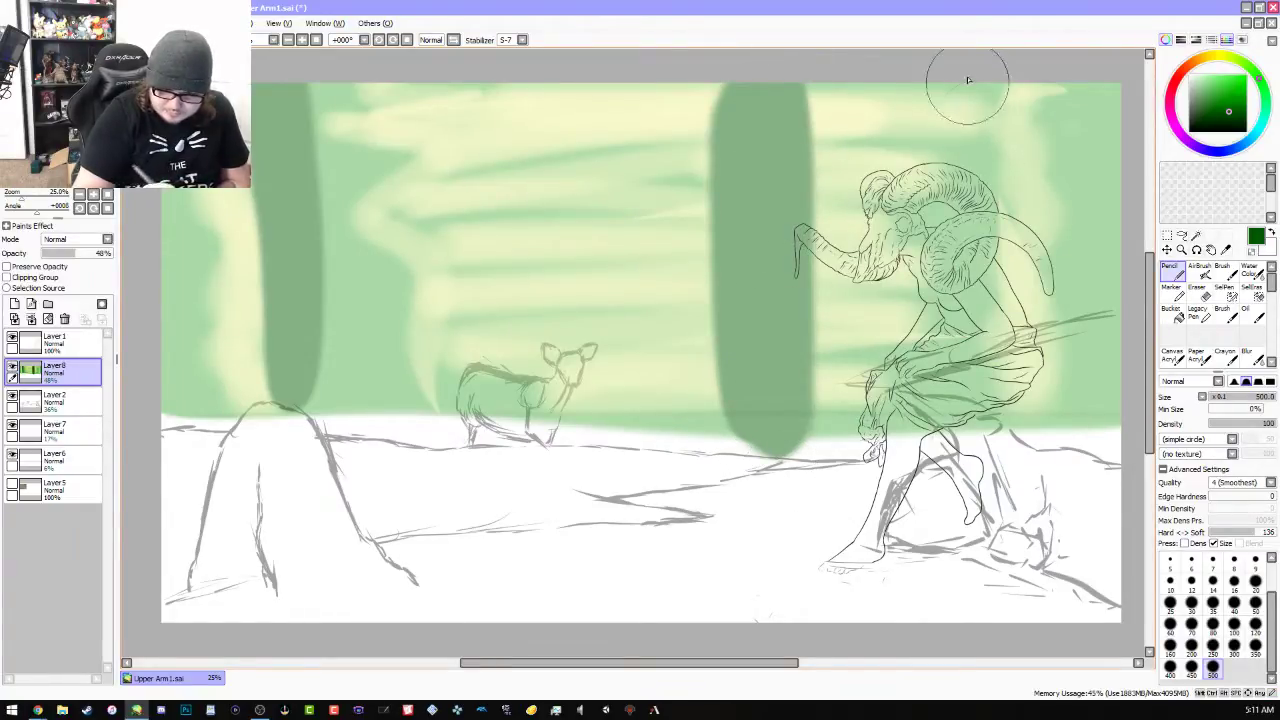
pyautogui.moveTo(982, 80); pyautogui.dragTo(993, 432)
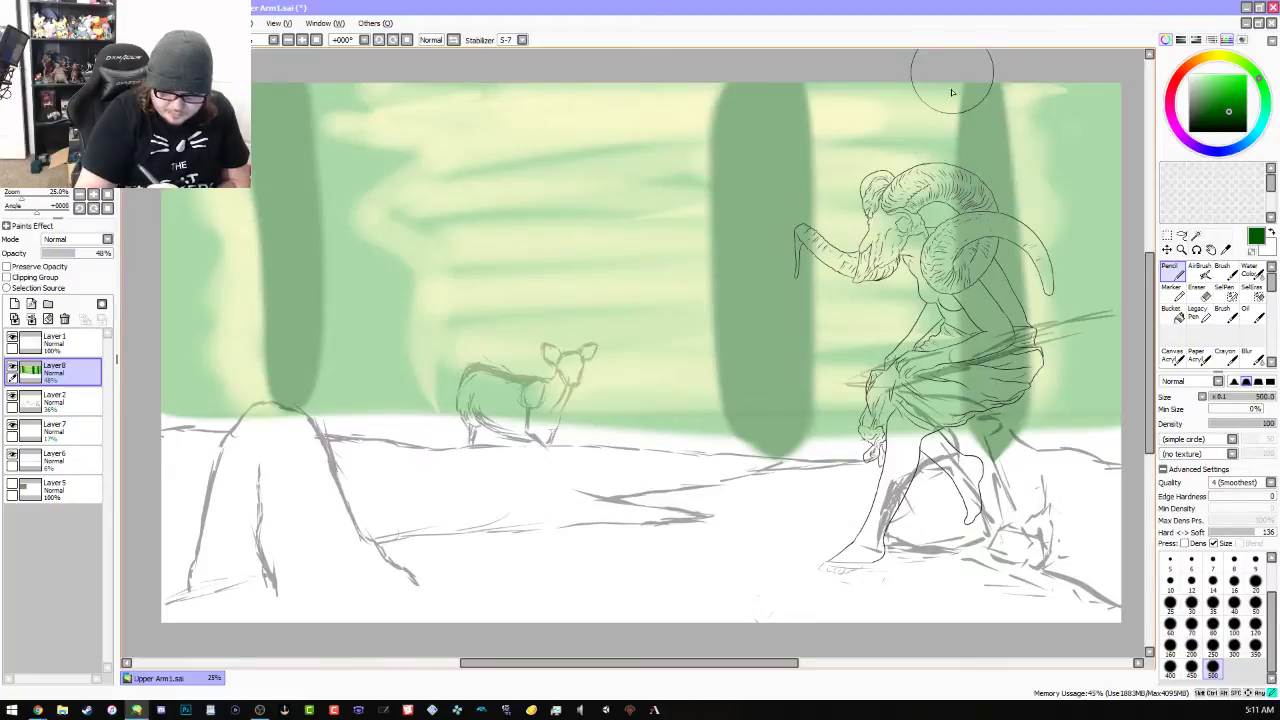
pyautogui.moveTo(943, 55); pyautogui.dragTo(936, 455)
pyautogui.moveTo(932, 70); pyautogui.dragTo(938, 288)
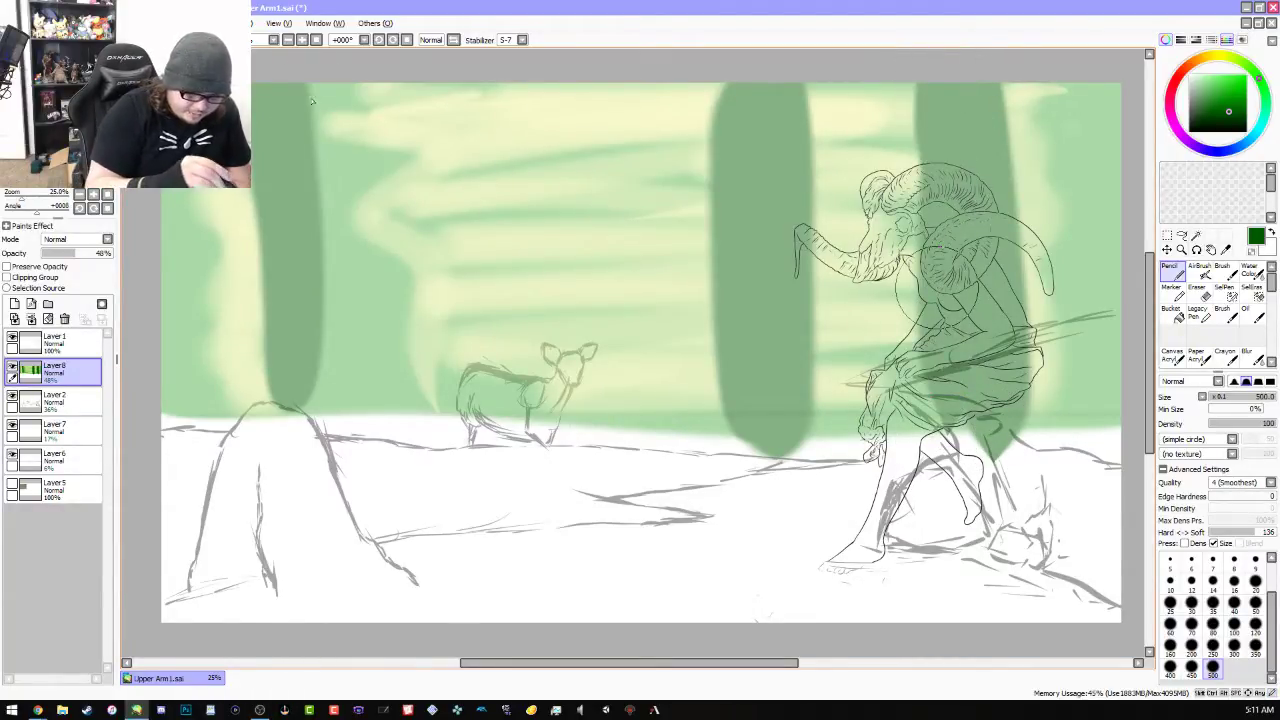
# Paint three thin, tapering dark green trunks around and above the deer
pyautogui.moveTo(436, 86); pyautogui.dragTo(462, 467)
pyautogui.moveTo(551, 80); pyautogui.dragTo(551, 343)
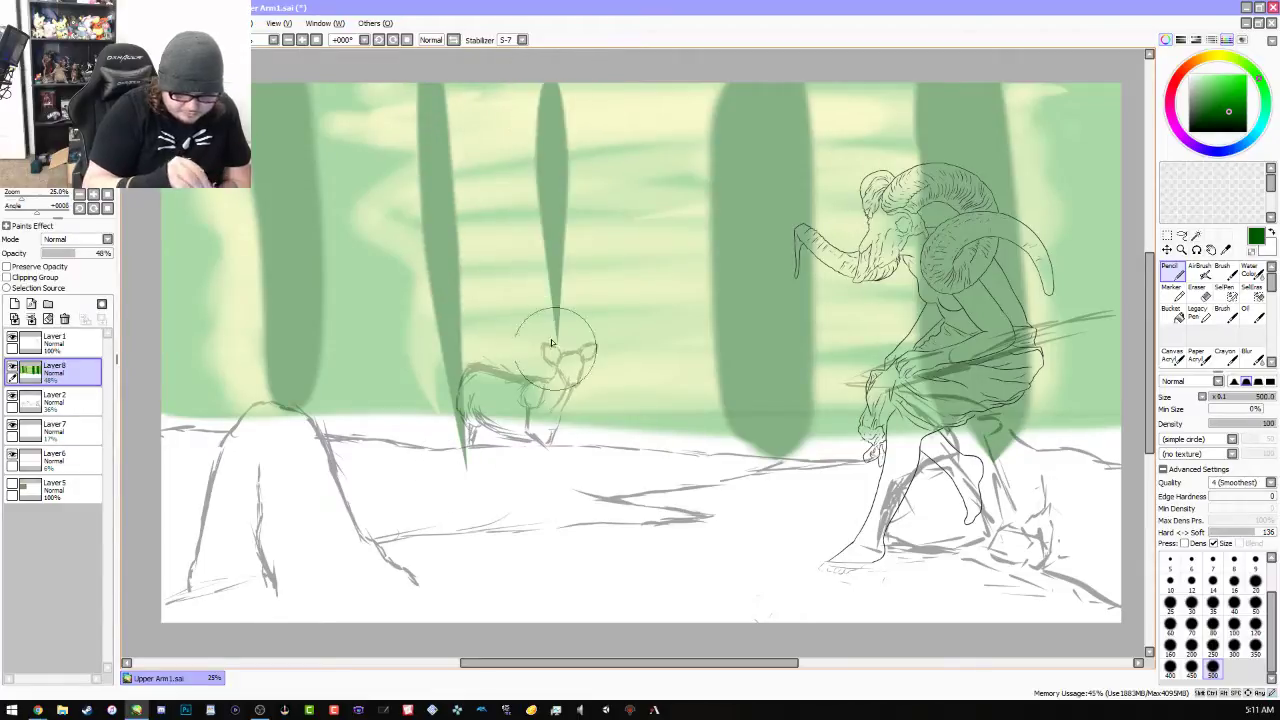
pyautogui.moveTo(602, 70); pyautogui.dragTo(630, 423)
# Paint faint distant trunks at density 50 between the mound's trunk and the deer, in mid green and a slightly darker green
pyautogui.click(1215, 93)
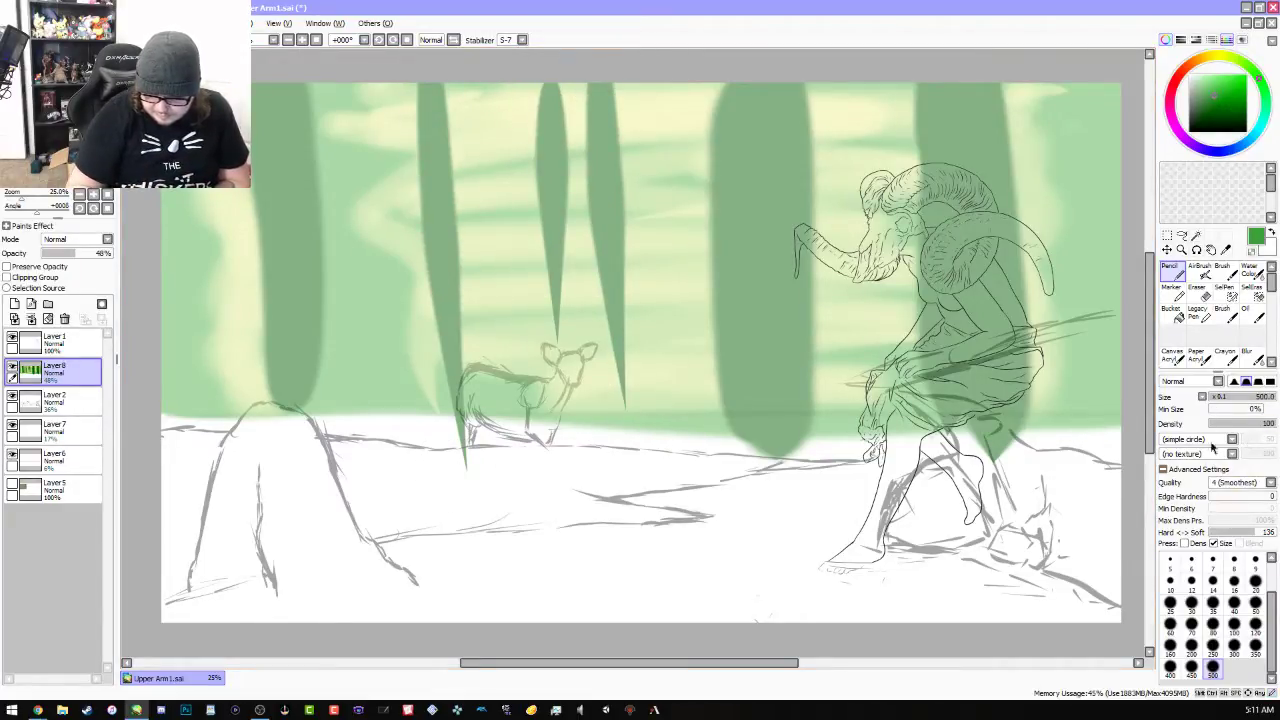
pyautogui.click(1242, 423)
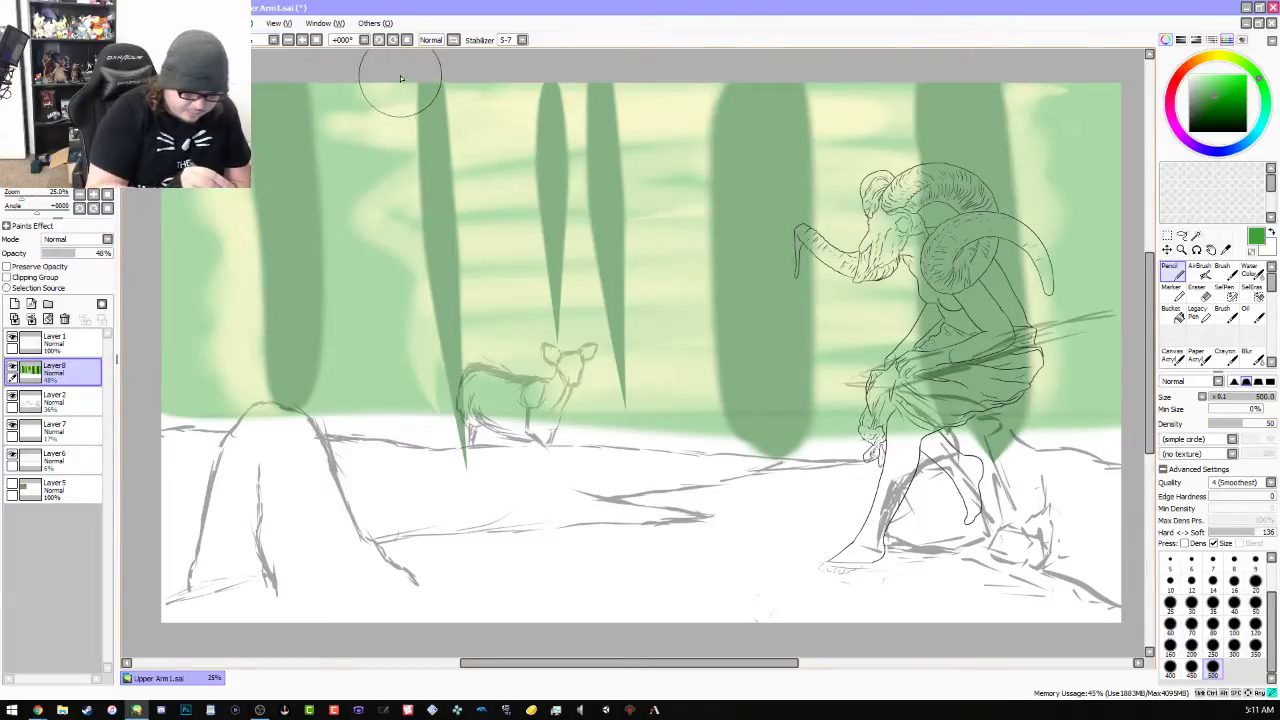
pyautogui.moveTo(400, 78); pyautogui.dragTo(430, 403)
pyautogui.moveTo(368, 86); pyautogui.dragTo(380, 422)
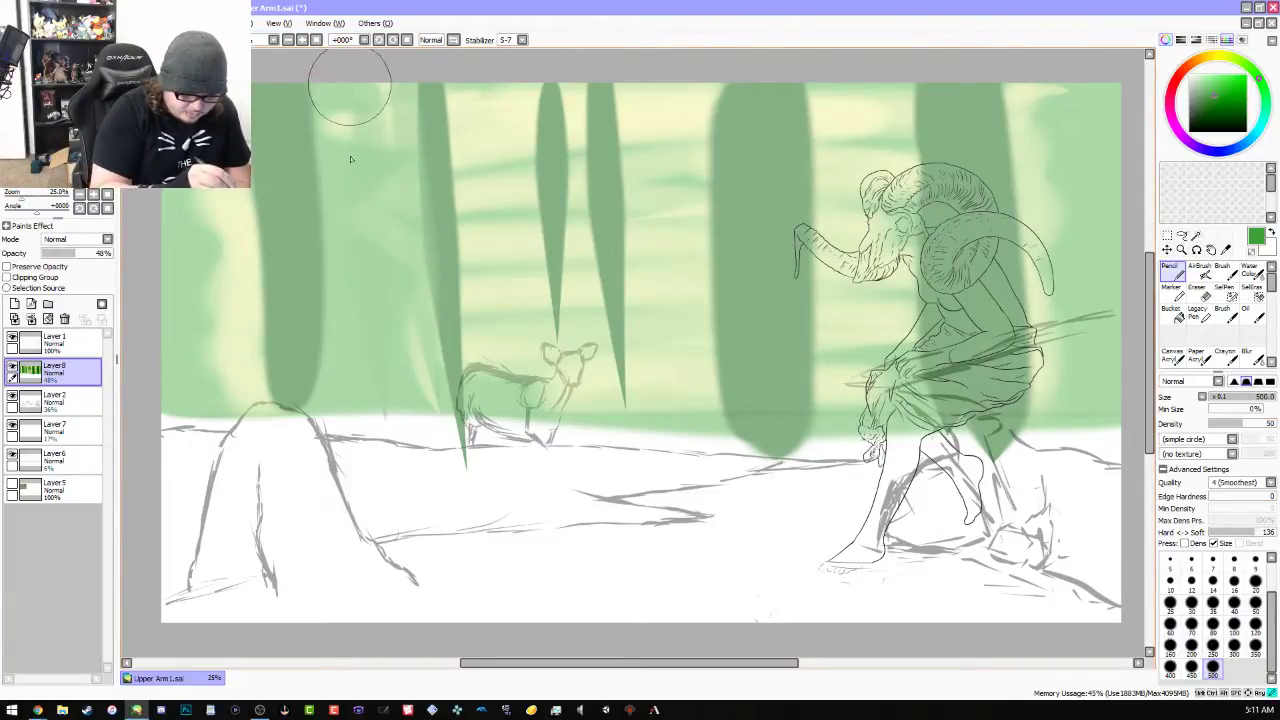
pyautogui.click(1216, 103)
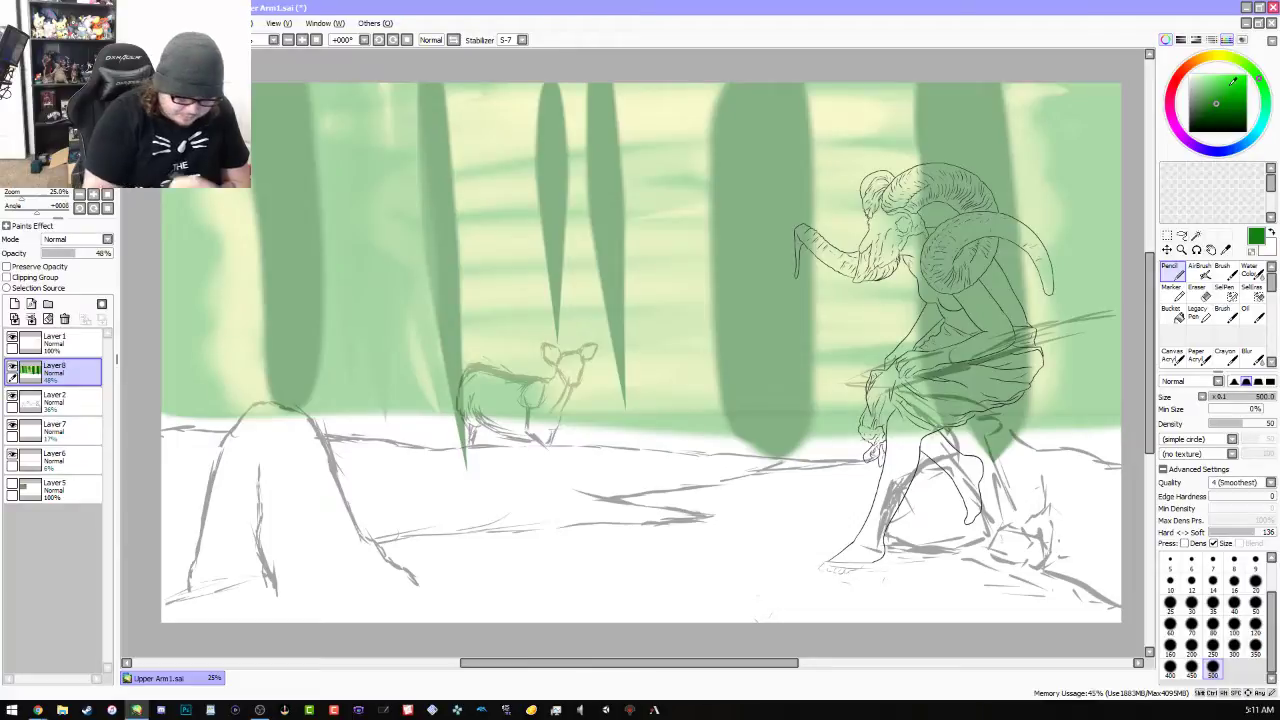
pyautogui.moveTo(352, 90); pyautogui.dragTo(368, 468)
pyautogui.moveTo(394, 95); pyautogui.dragTo(414, 398)
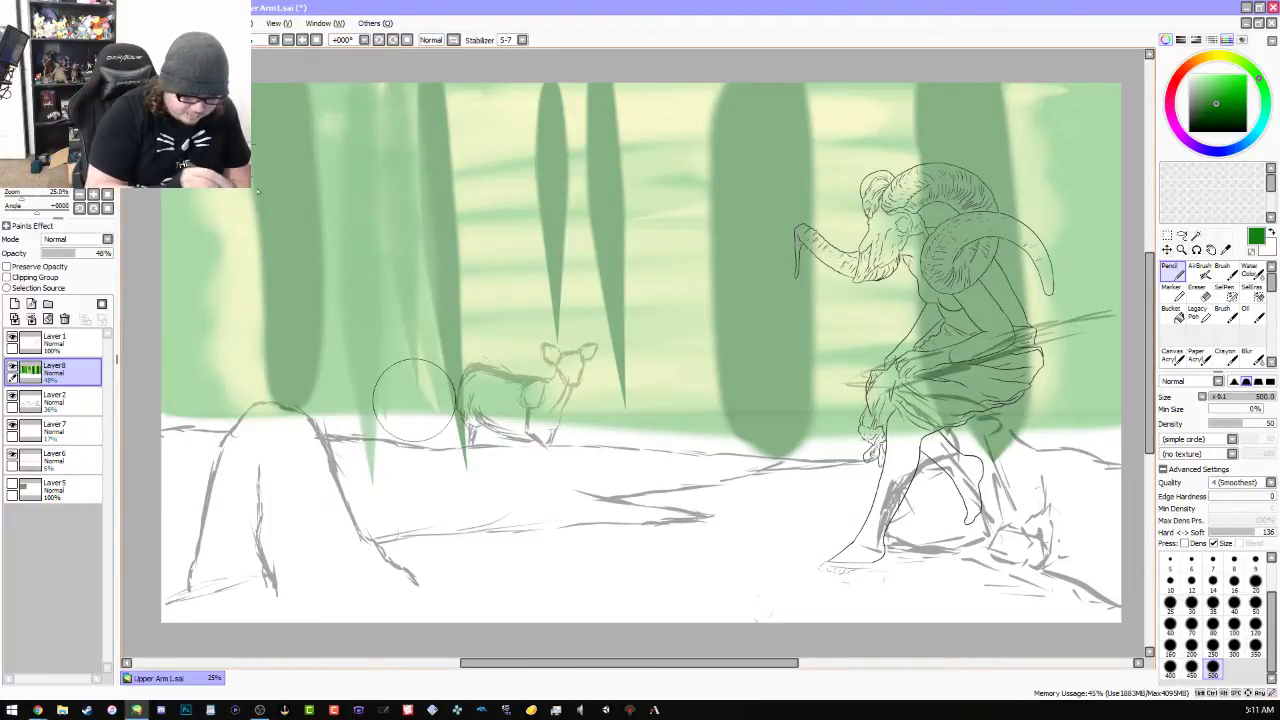
# Add more faint distant trunks beside the mound's trunk, behind the deer, and between the deer and the thick central trunk
pyautogui.moveTo(192, 95); pyautogui.dragTo(197, 475)
pyautogui.moveTo(240, 95); pyautogui.dragTo(244, 451)
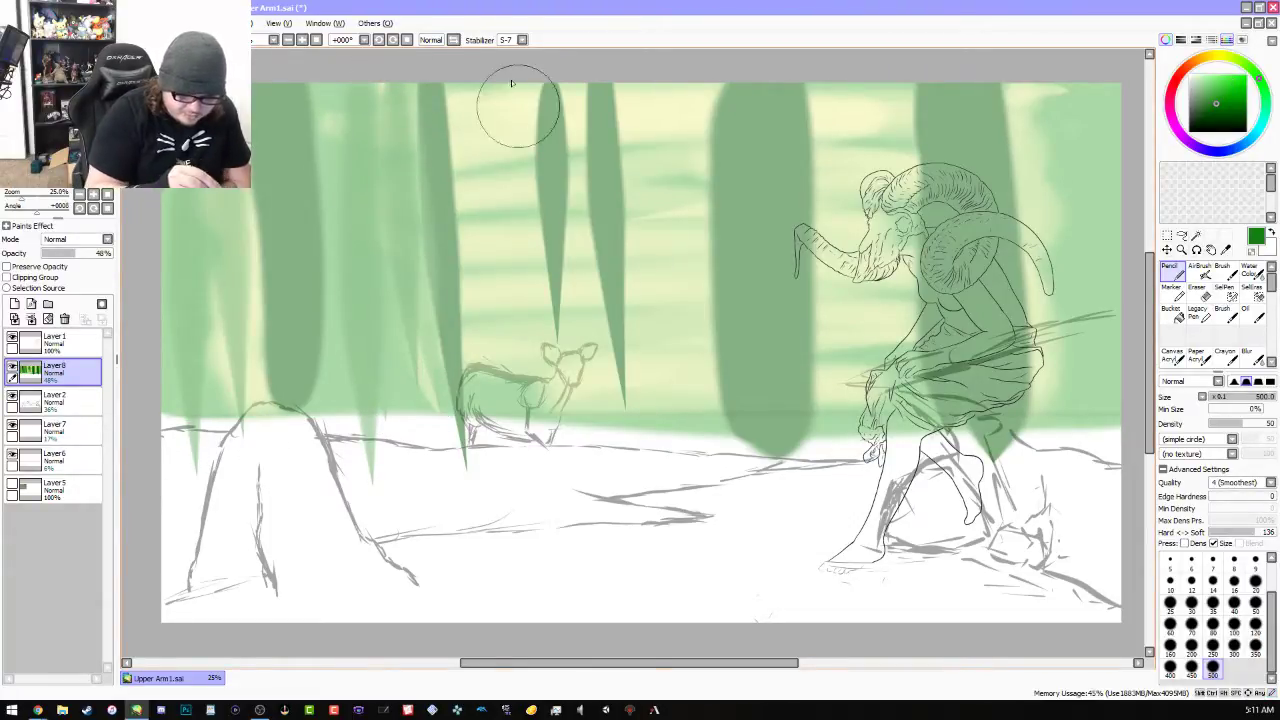
pyautogui.moveTo(511, 90); pyautogui.dragTo(524, 449)
pyautogui.moveTo(659, 95)
pyautogui.mouseDown()
pyautogui.moveTo(658, 273)
pyautogui.moveTo(640, 428)
pyautogui.mouseUp()
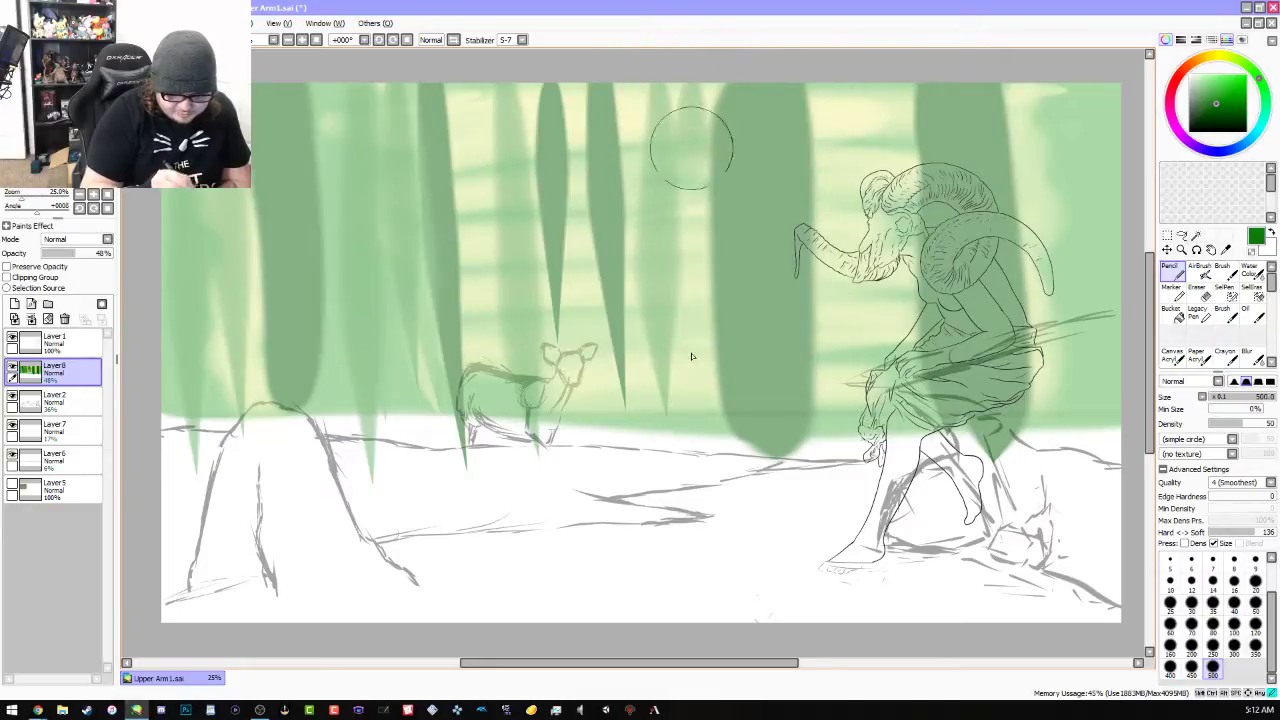
pyautogui.moveTo(691, 148); pyautogui.dragTo(698, 466)
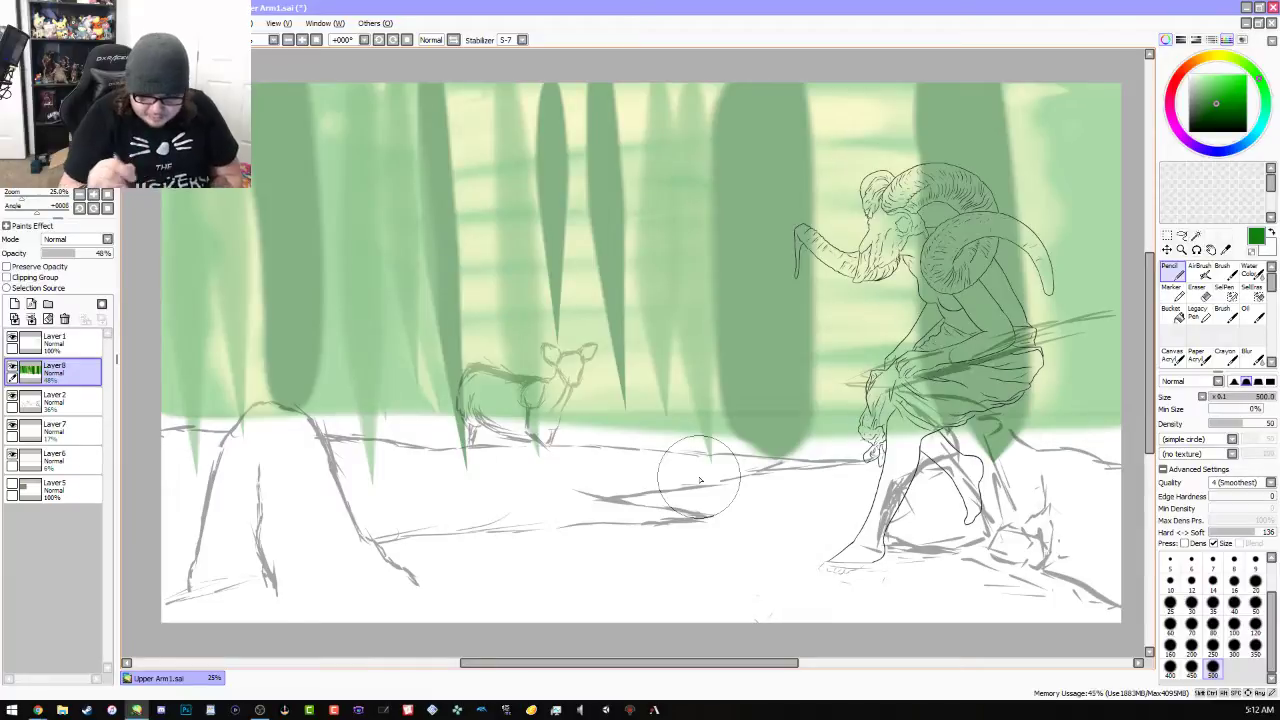
# Airbrush a darker green shadow with a size 500 Spread&Noise brush behind the ram-skulled figure along the forest's outer edge
pyautogui.moveTo(1216, 103); pyautogui.dragTo(1241, 124)
pyautogui.click(1265, 424)
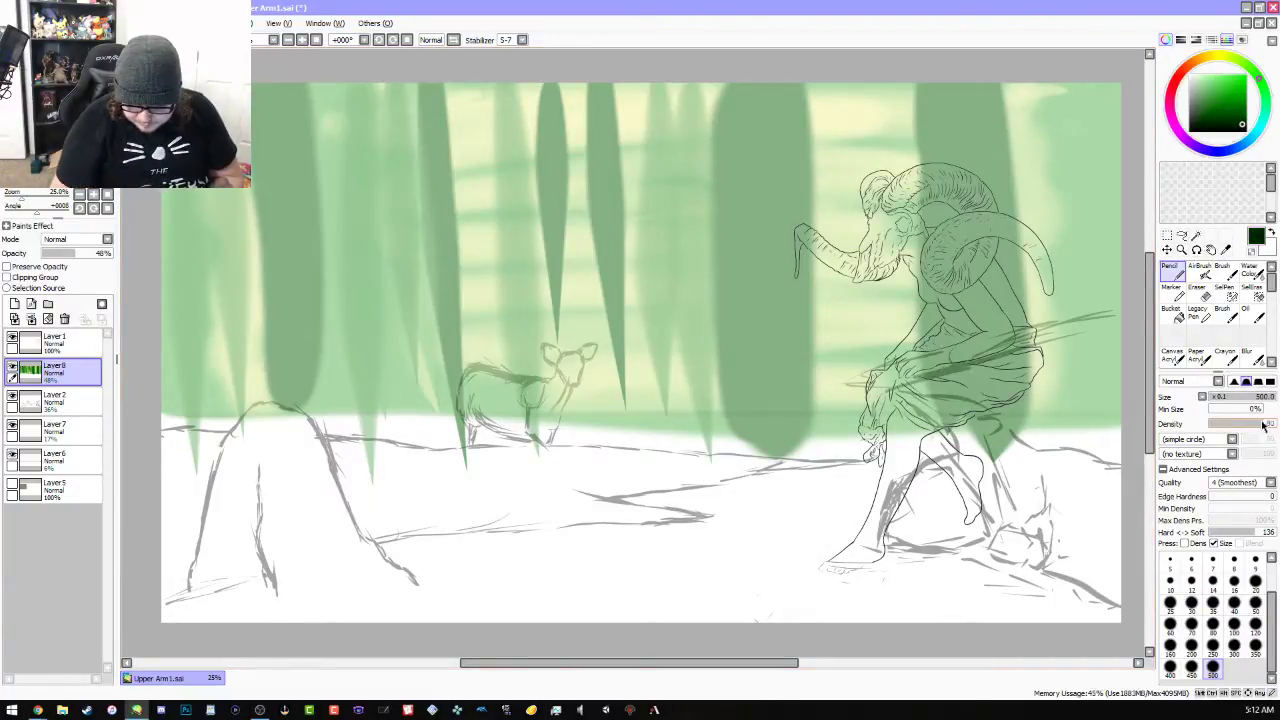
pyautogui.click(1235, 118)
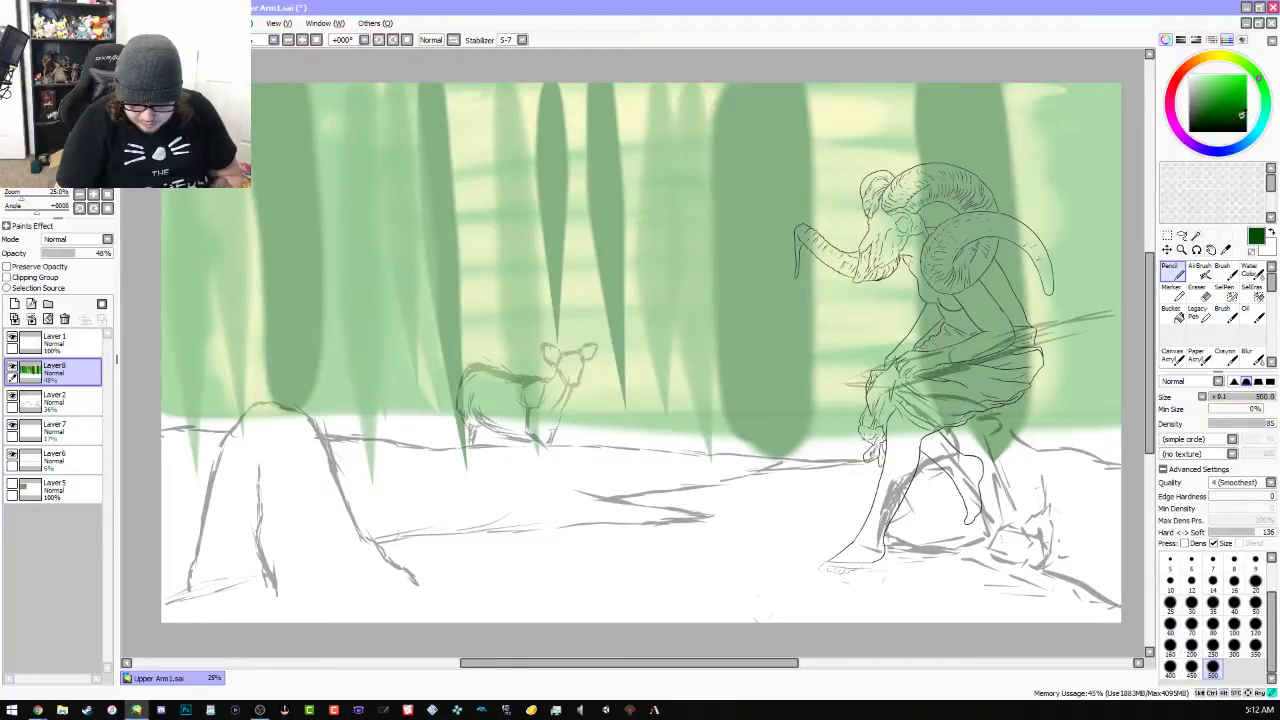
pyautogui.click(1090, 410)
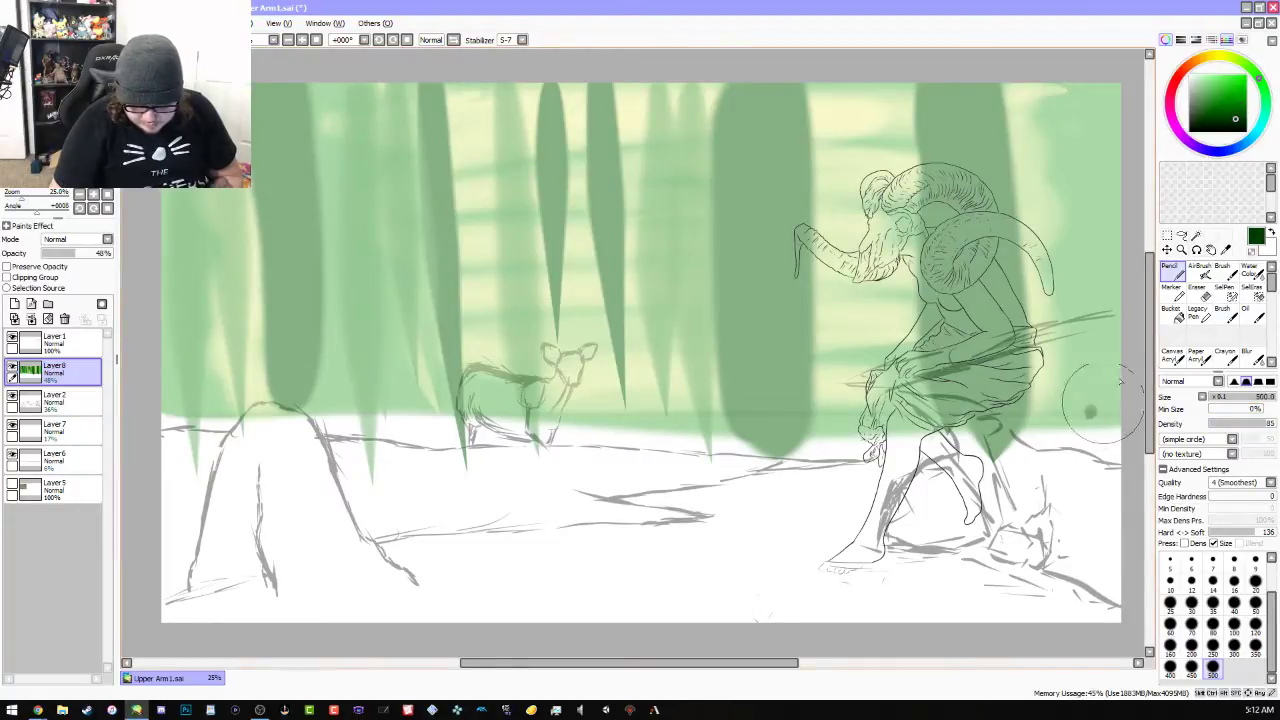
pyautogui.click(1199, 268)
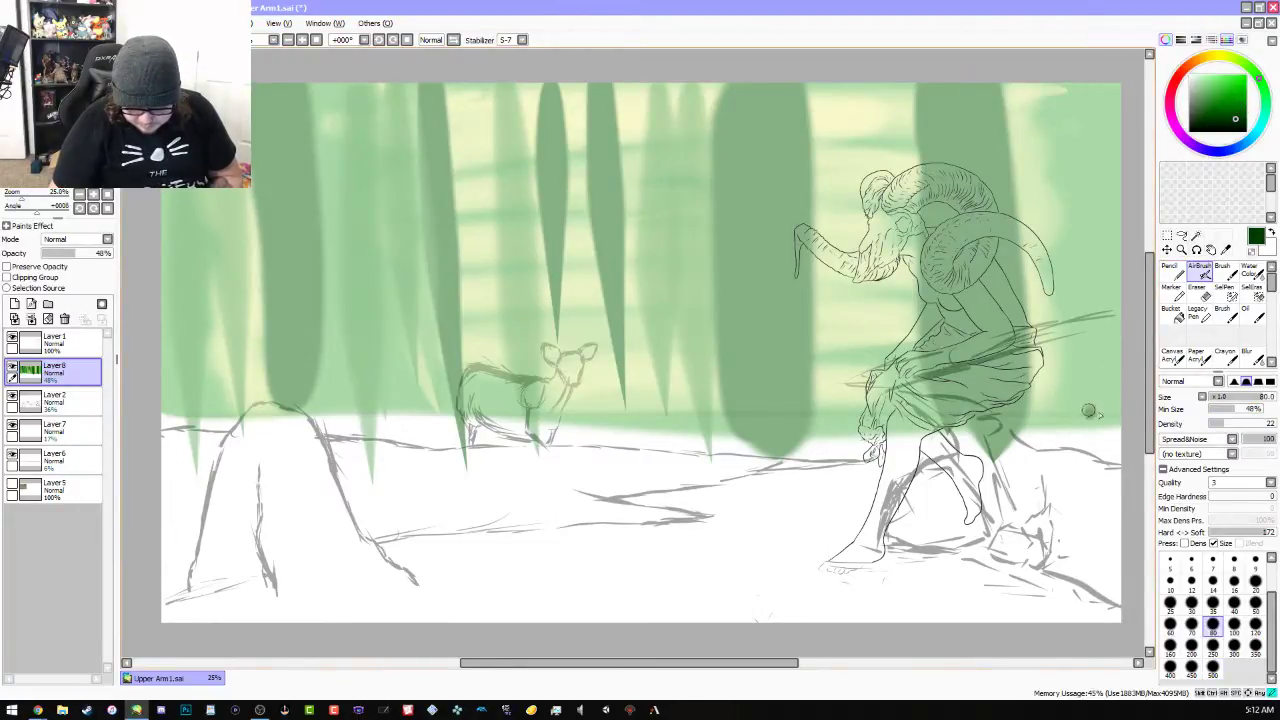
pyautogui.click(1213, 665)
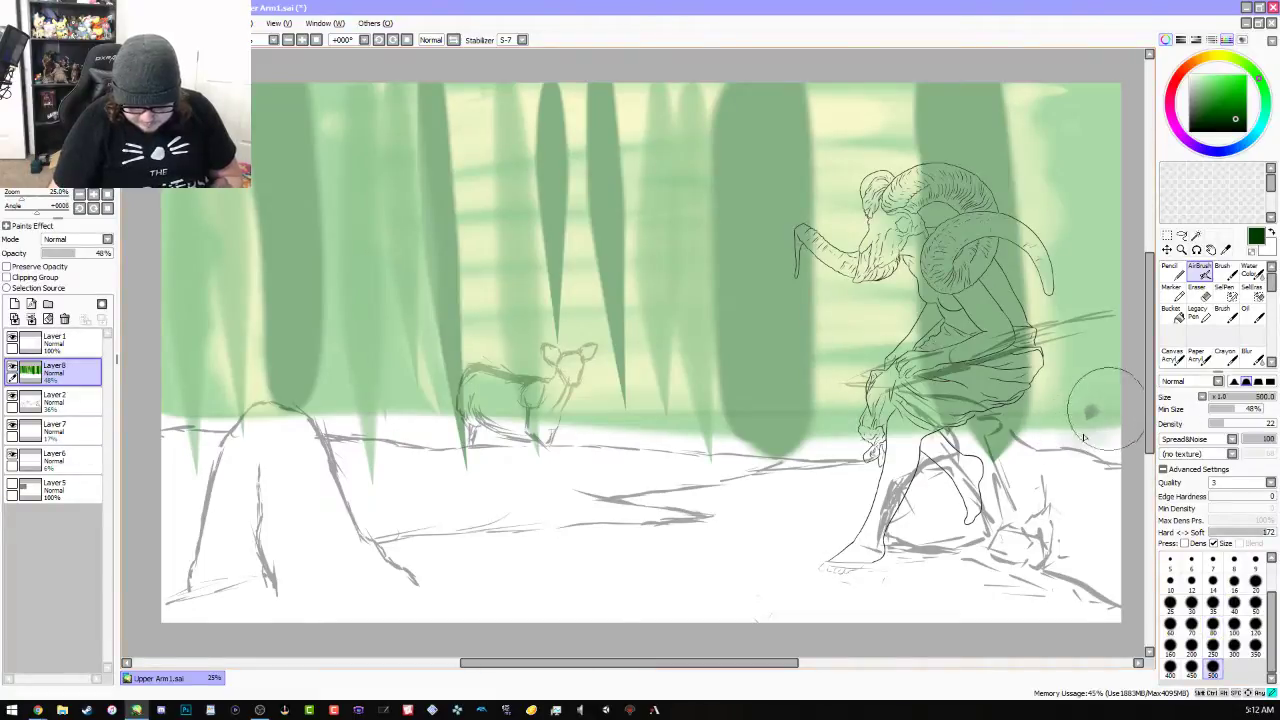
pyautogui.moveTo(1015, 440)
pyautogui.mouseDown()
pyautogui.moveTo(1065, 401)
pyautogui.moveTo(1082, 405)
pyautogui.moveTo(1122, 353)
pyautogui.moveTo(1104, 369)
pyautogui.moveTo(1102, 273)
pyautogui.moveTo(1014, 455)
pyautogui.moveTo(1092, 296)
pyautogui.moveTo(1125, 322)
pyautogui.mouseUp()
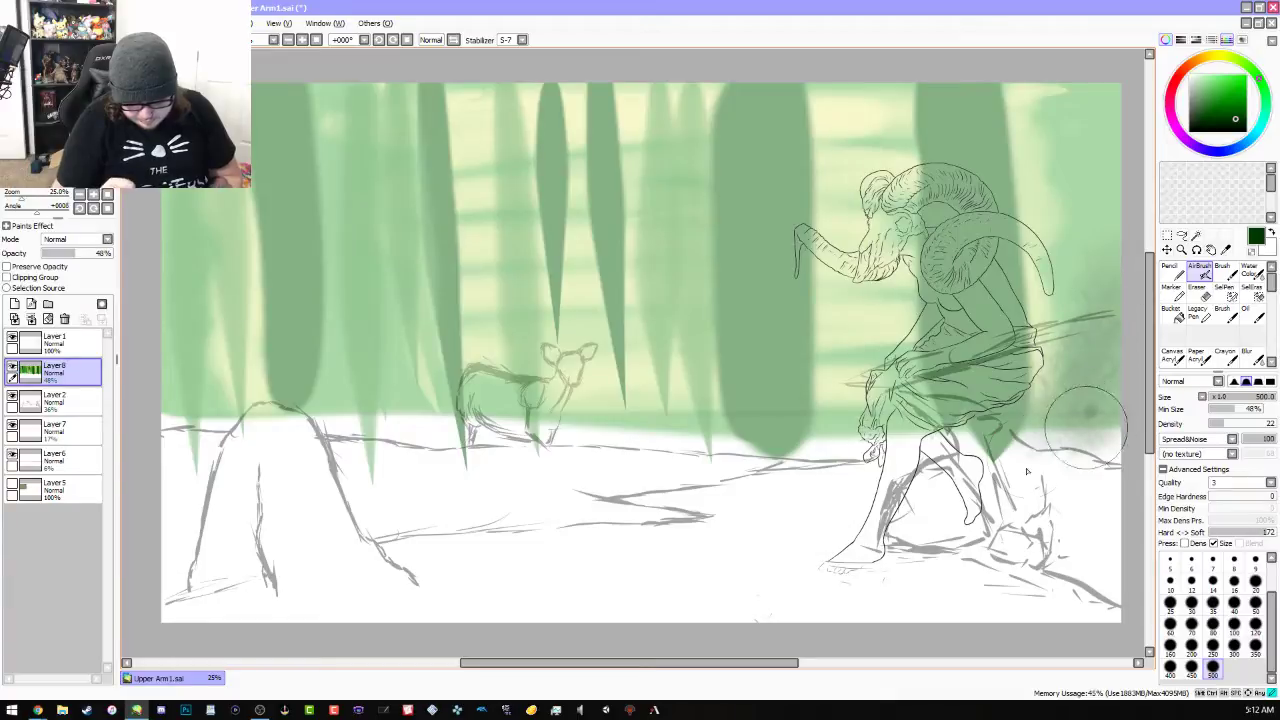
# Switch the airbrush to a simple circle and smoothly darken the forest behind the figure and around the mound's trunks
pyautogui.click(1228, 442)
pyautogui.click(1222, 452)
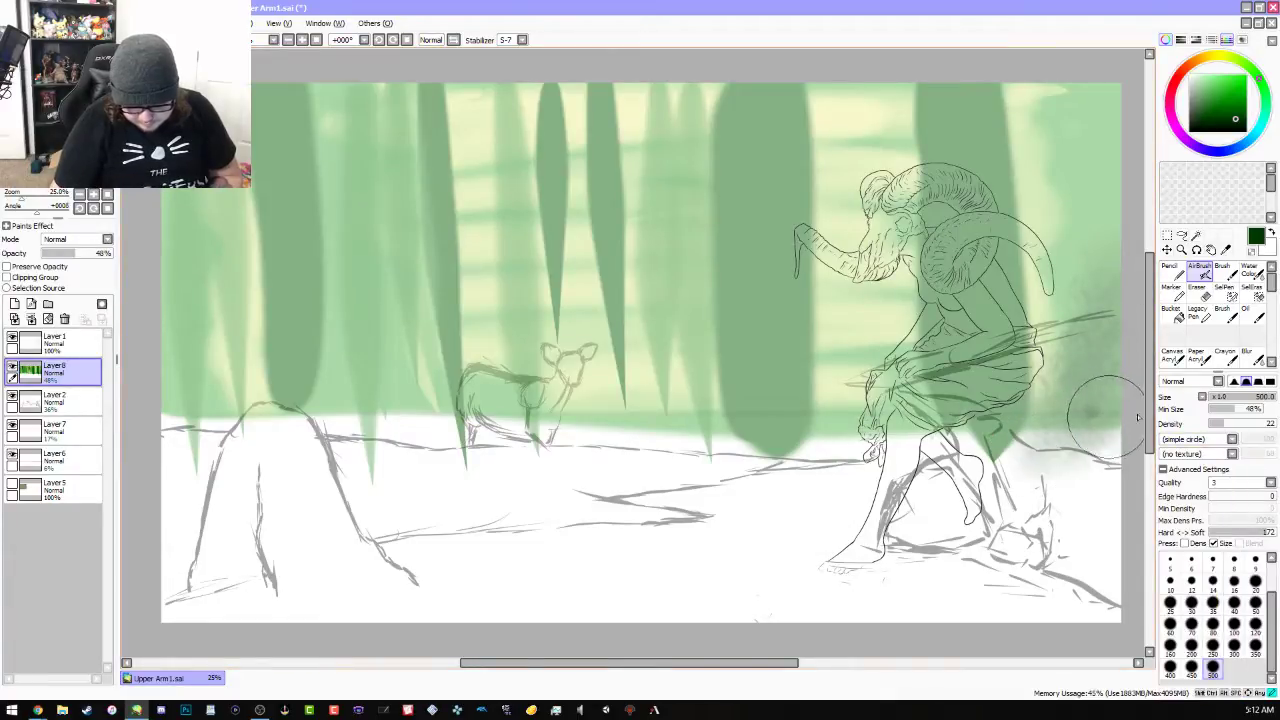
pyautogui.moveTo(1078, 428)
pyautogui.mouseDown()
pyautogui.moveTo(1100, 380)
pyautogui.moveTo(1000, 440)
pyautogui.moveTo(1090, 300)
pyautogui.moveTo(960, 430)
pyautogui.moveTo(1070, 430)
pyautogui.mouseUp()
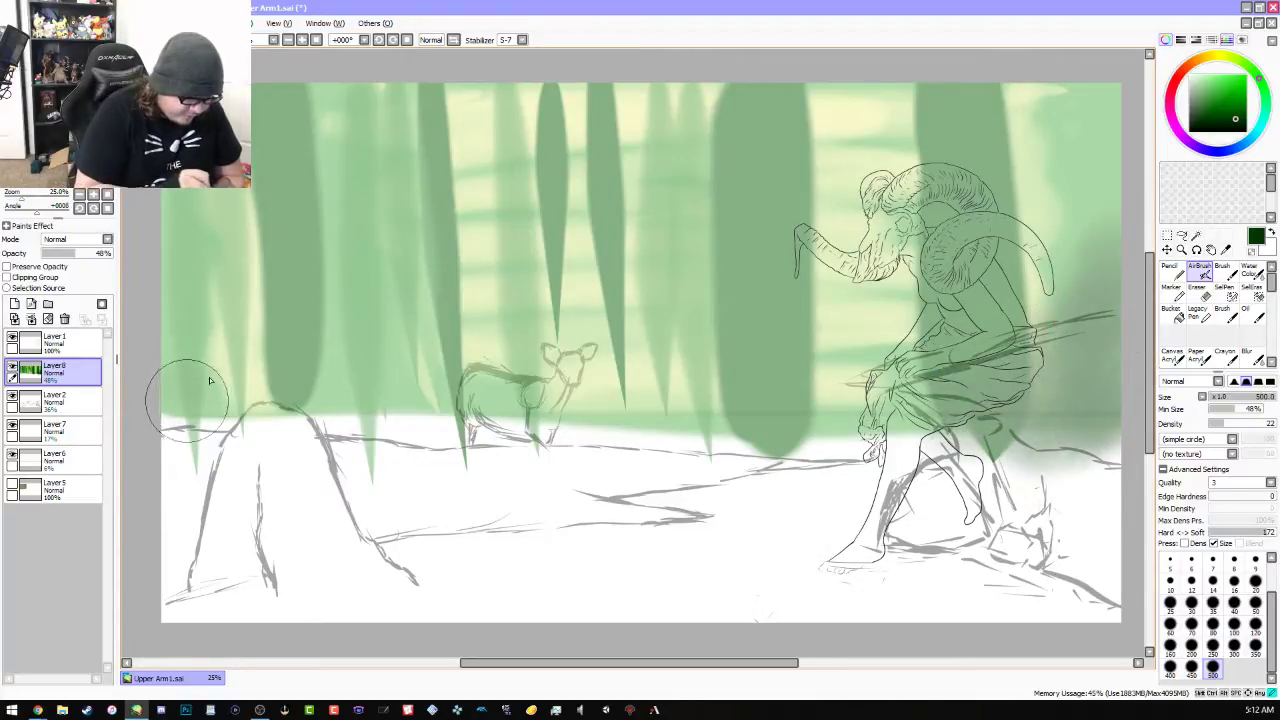
pyautogui.moveTo(168, 319)
pyautogui.mouseDown()
pyautogui.moveTo(172, 393)
pyautogui.moveTo(164, 222)
pyautogui.moveTo(158, 290)
pyautogui.moveTo(199, 361)
pyautogui.moveTo(224, 377)
pyautogui.moveTo(183, 410)
pyautogui.mouseUp()
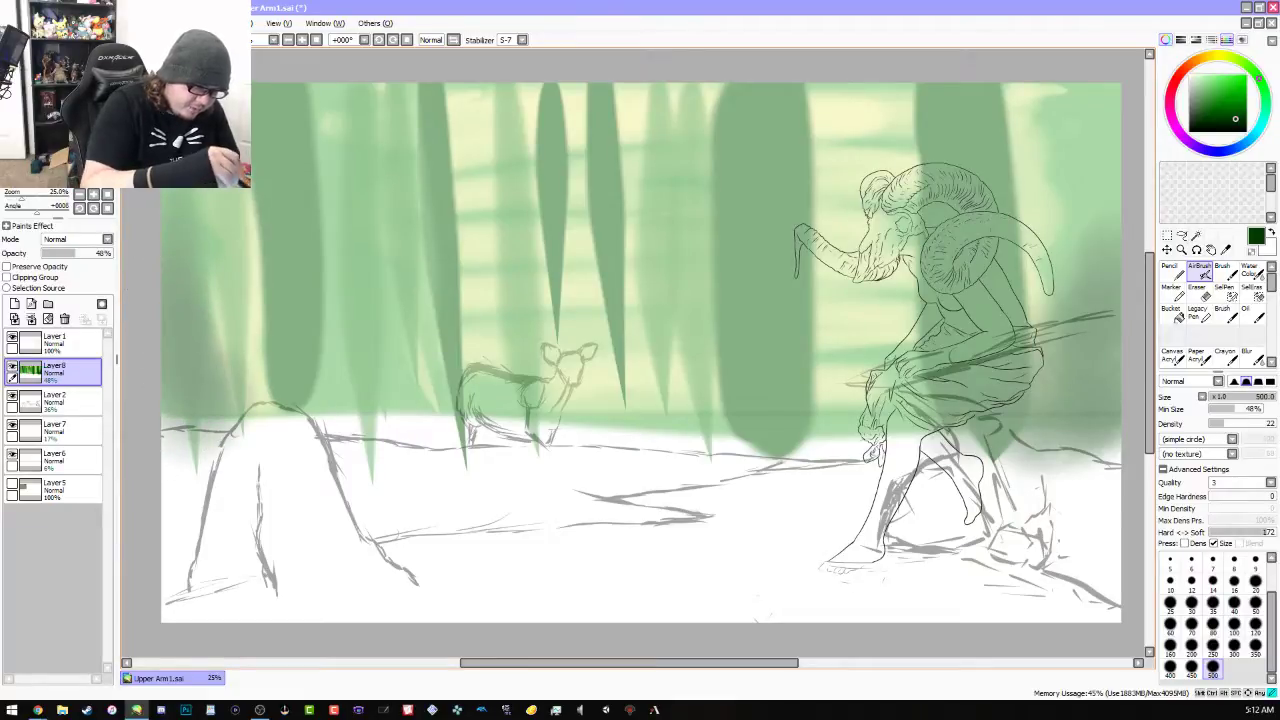
pyautogui.moveTo(200, 215)
pyautogui.mouseDown()
pyautogui.moveTo(200, 337)
pyautogui.moveTo(240, 400)
pyautogui.moveTo(171, 409)
pyautogui.moveTo(227, 427)
pyautogui.moveTo(200, 471)
pyautogui.moveTo(270, 420)
pyautogui.moveTo(180, 255)
pyautogui.moveTo(392, 432)
pyautogui.mouseUp()
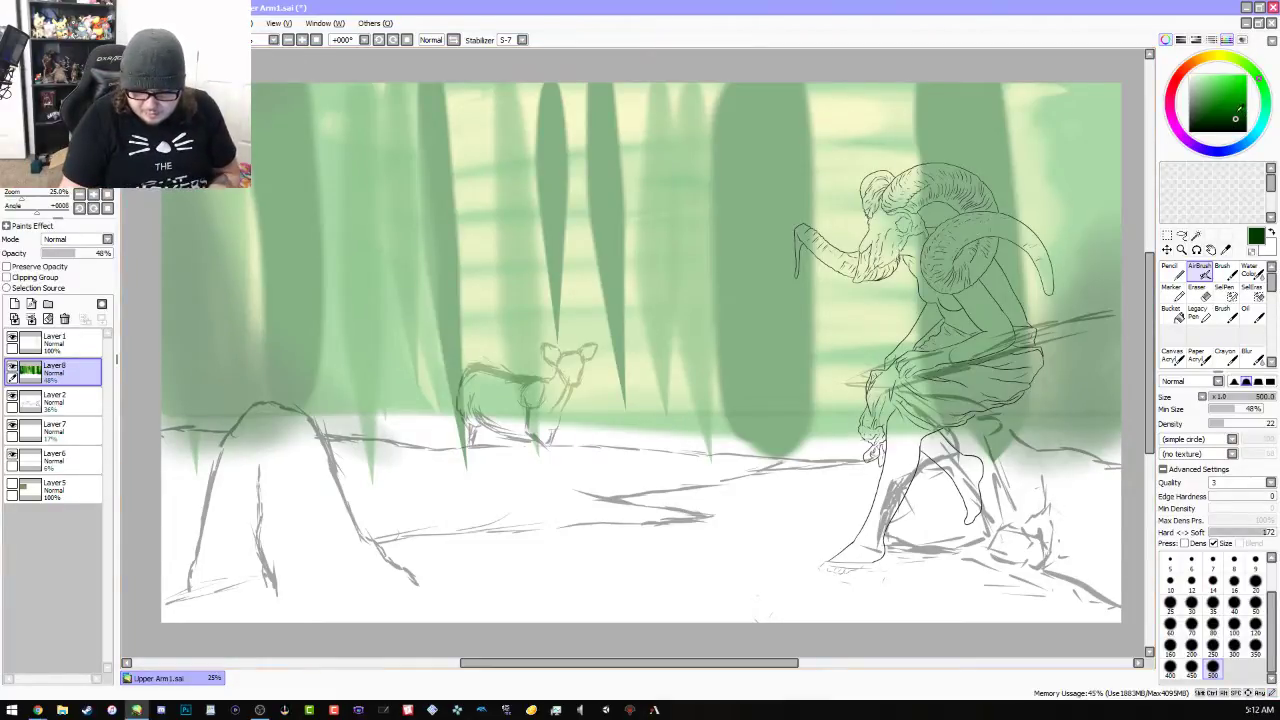
# Shift the forest layer's hue by about +21 toward blue-green and set the layer's opacity to 62%
pyautogui.moveTo(1235, 118); pyautogui.dragTo(1225, 105)
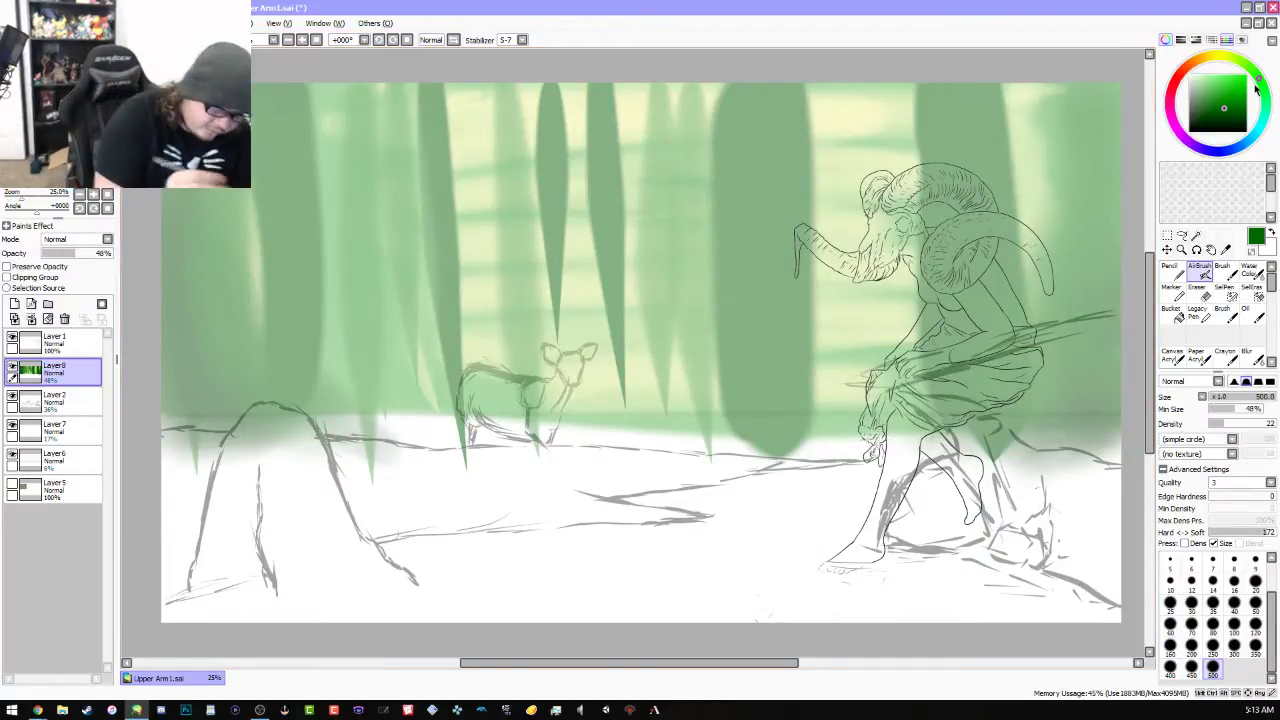
pyautogui.click(254, 22)
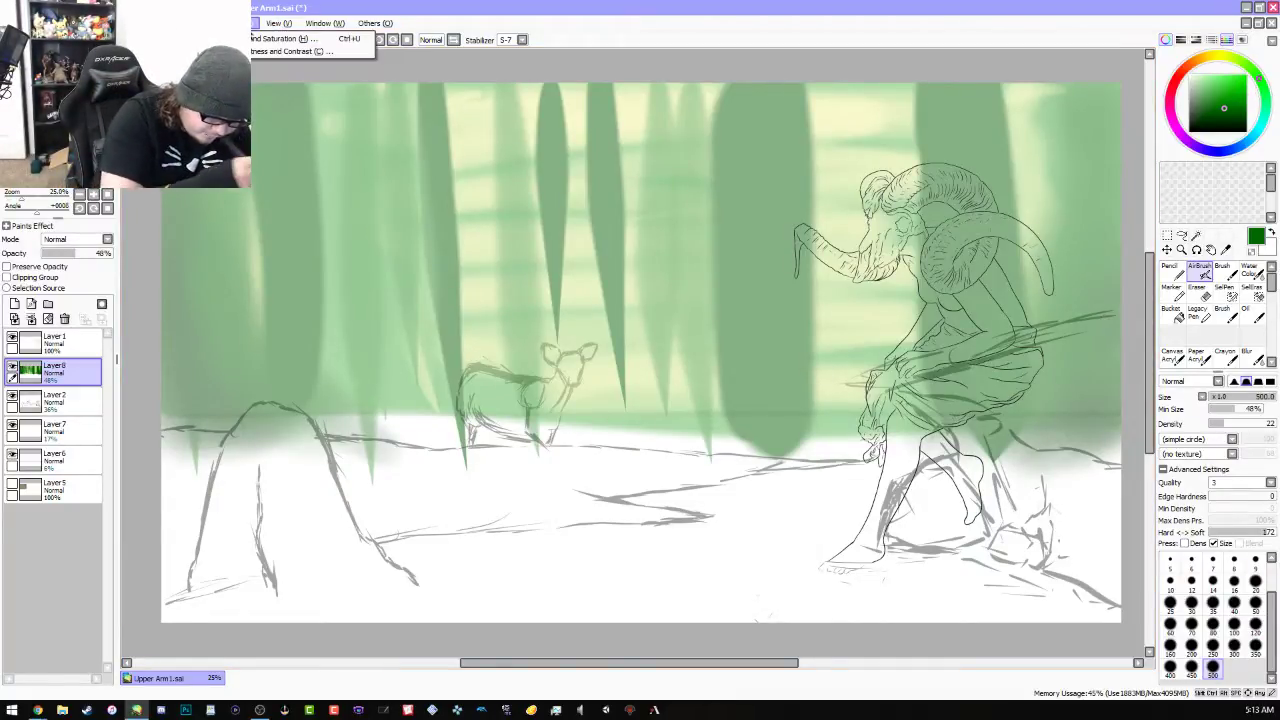
pyautogui.click(317, 41)
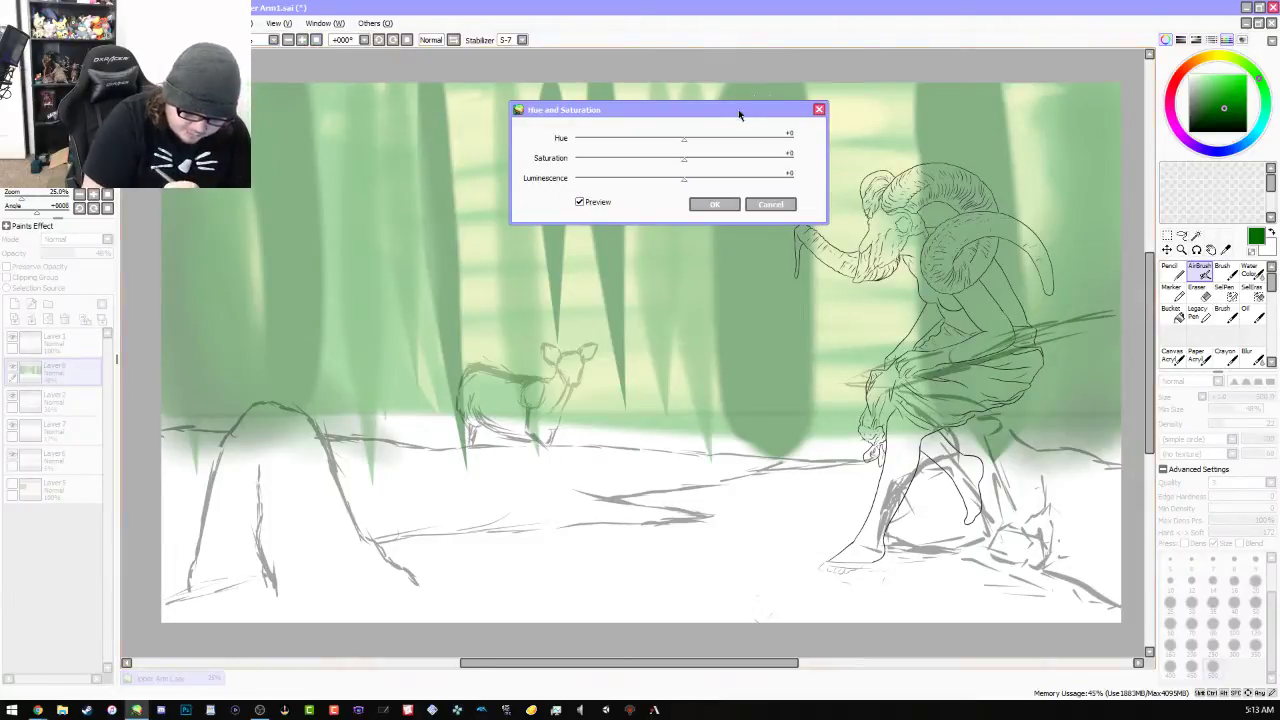
pyautogui.moveTo(737, 113); pyautogui.dragTo(671, 512)
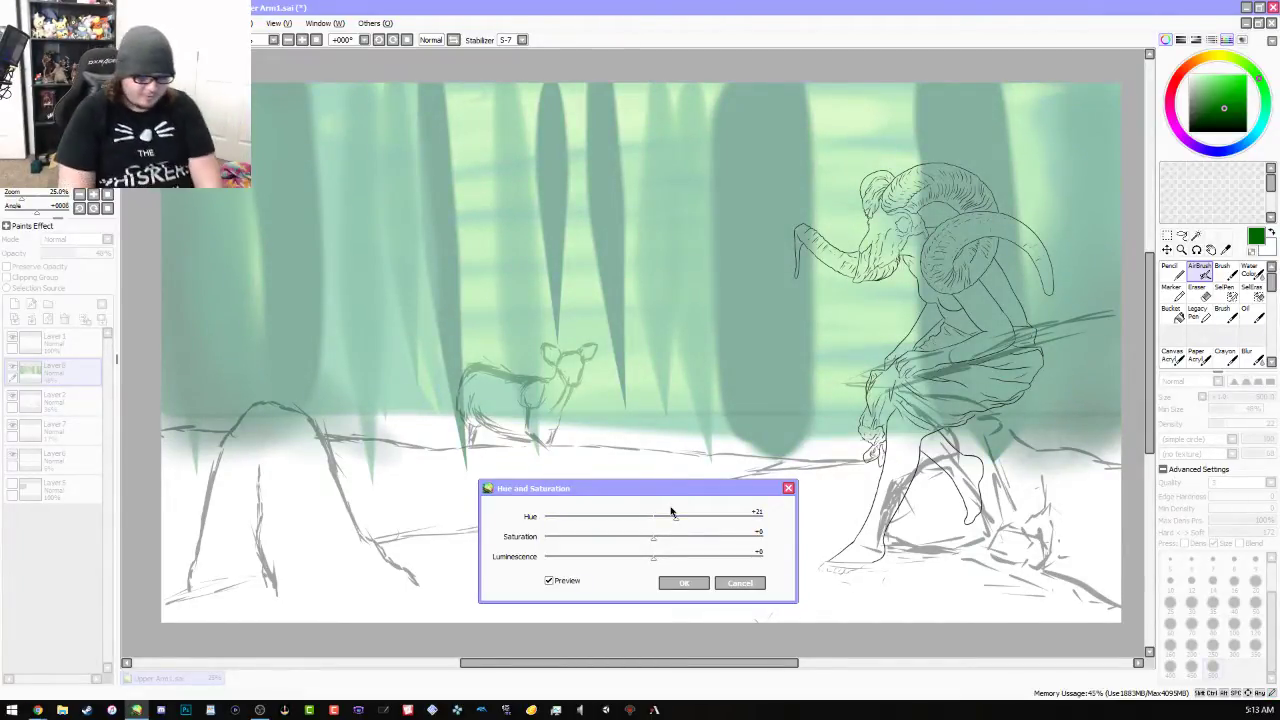
pyautogui.click(684, 583)
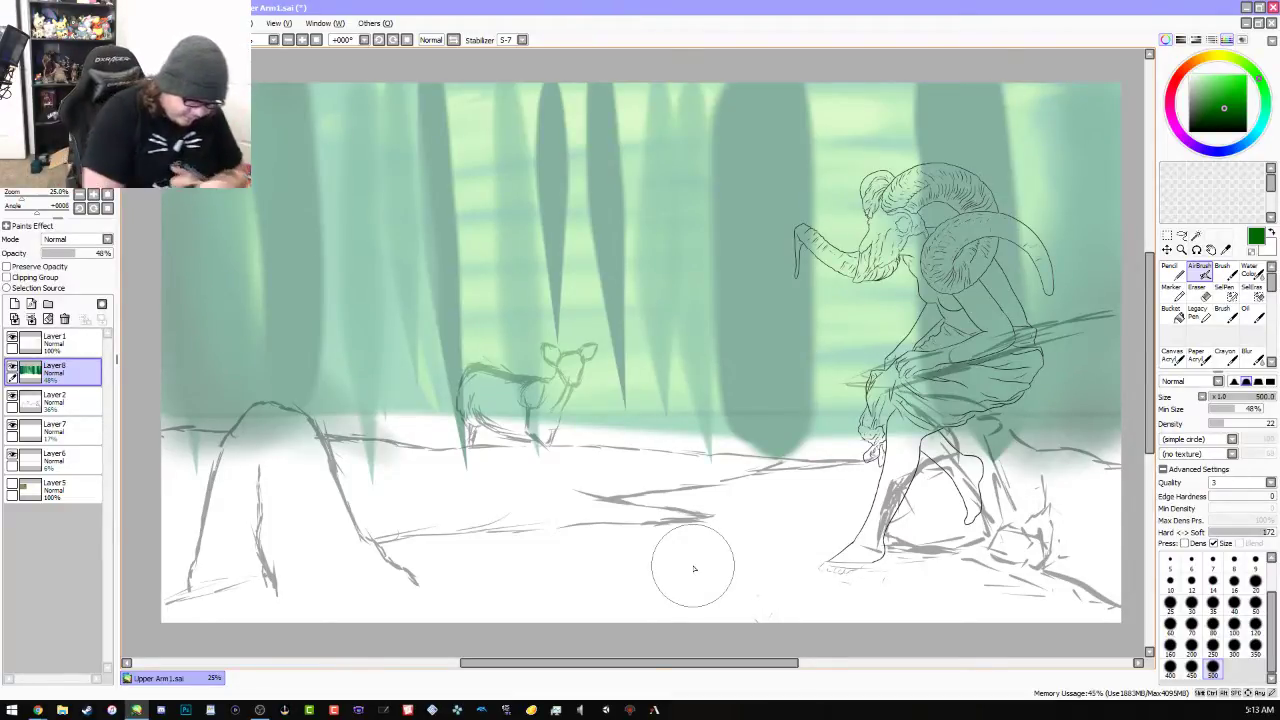
pyautogui.moveTo(100, 253); pyautogui.dragTo(168, 272)
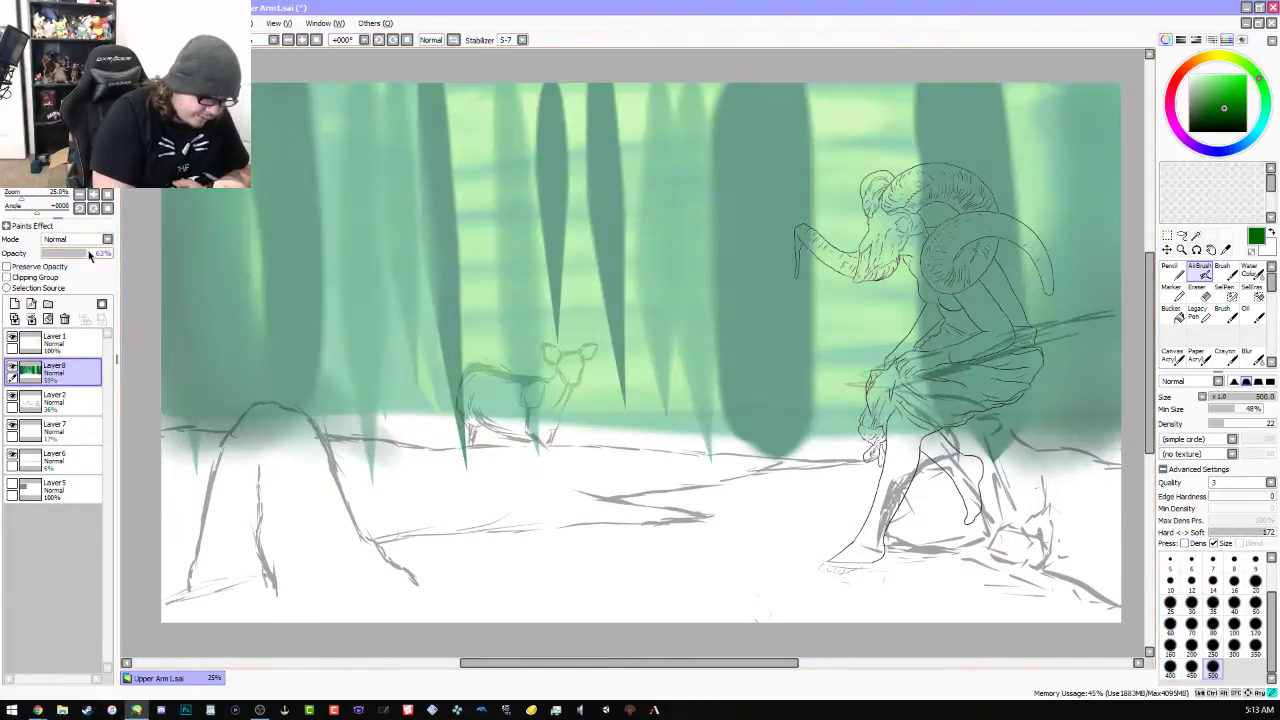
pyautogui.moveTo(104, 254); pyautogui.dragTo(86, 255)
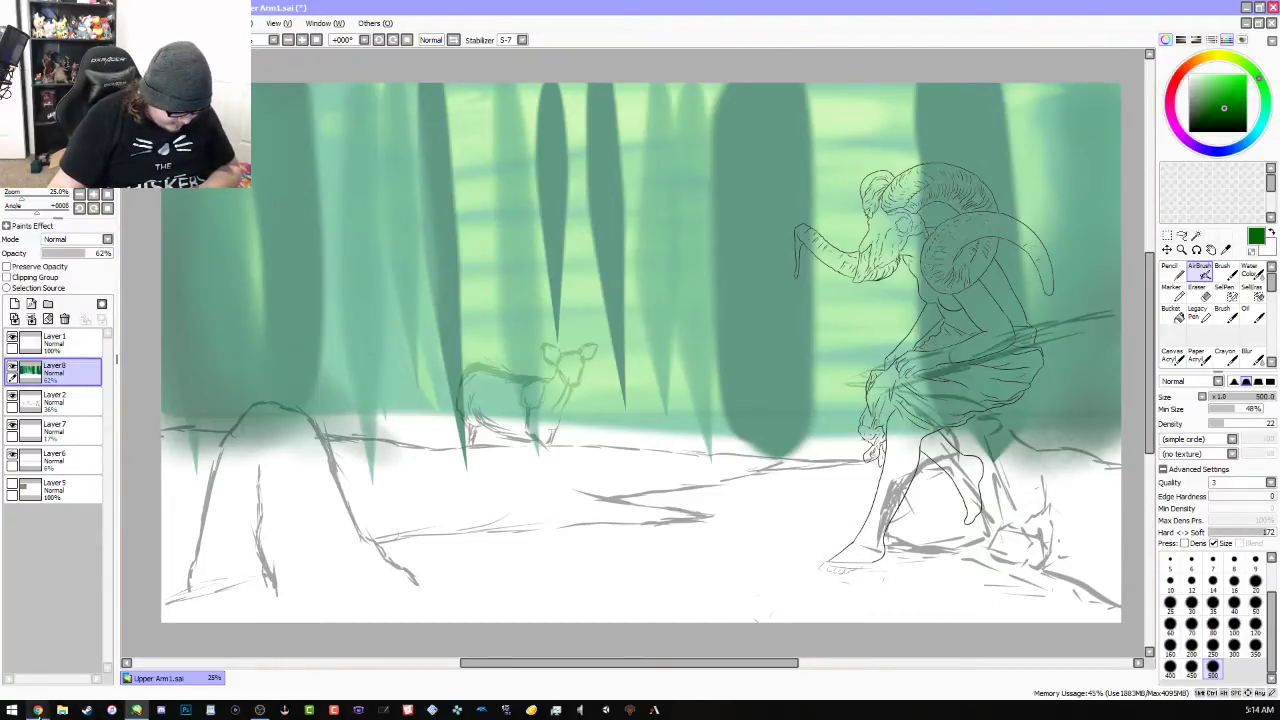
# Switch to the browser and look through the spring blooming flower images, enlarging the blue daisies and the purple crocus
pyautogui.click(37, 710)
pyautogui.click(357, 658)
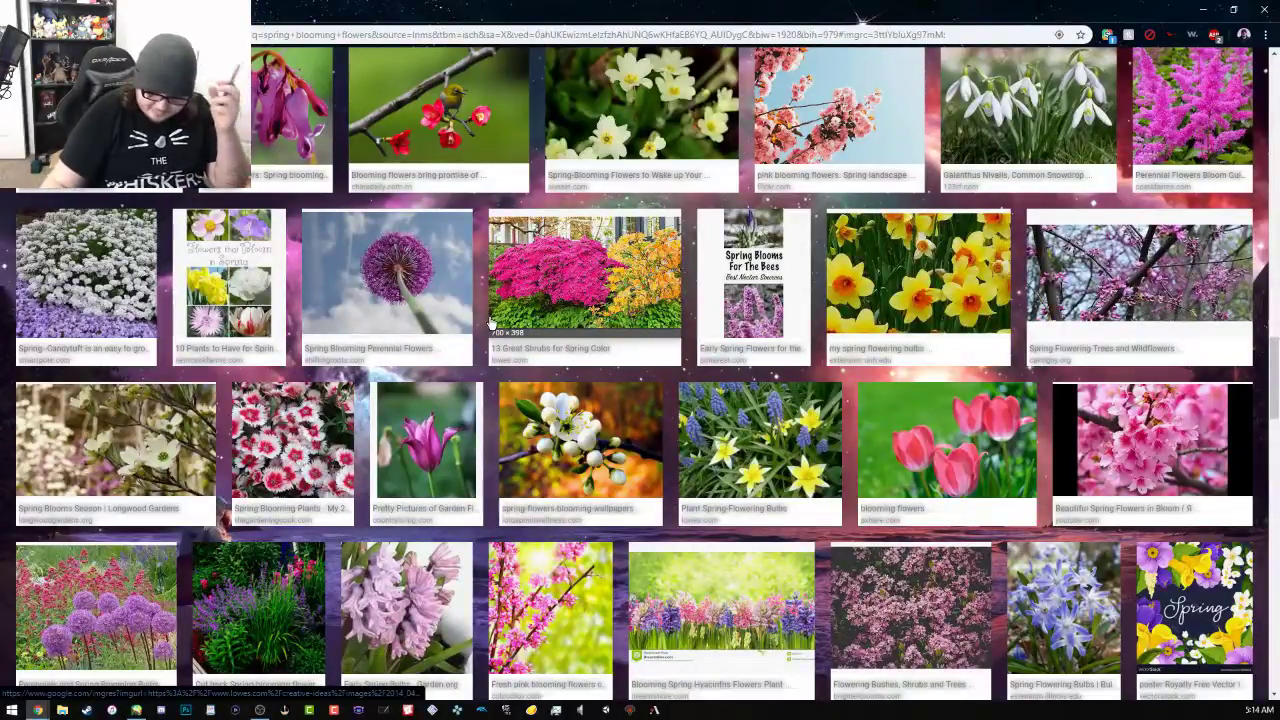
pyautogui.scroll(-2, 510, 330)
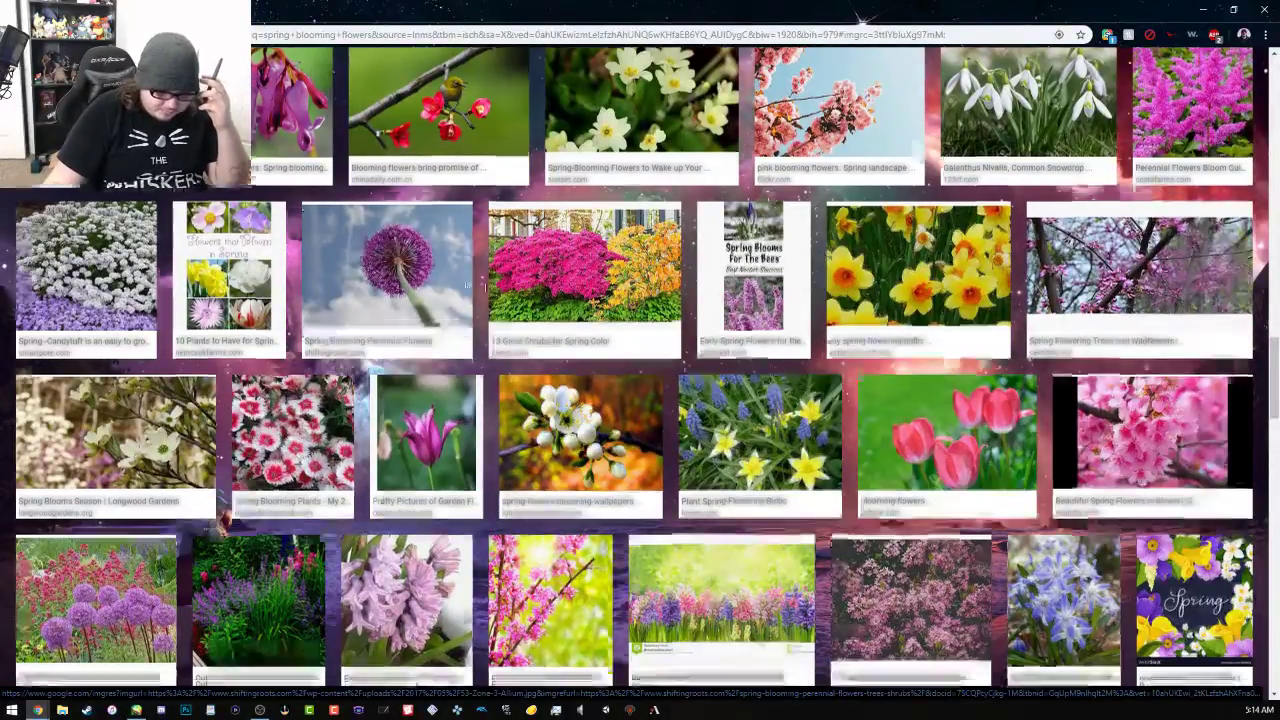
pyautogui.scroll(-2, 528, 340)
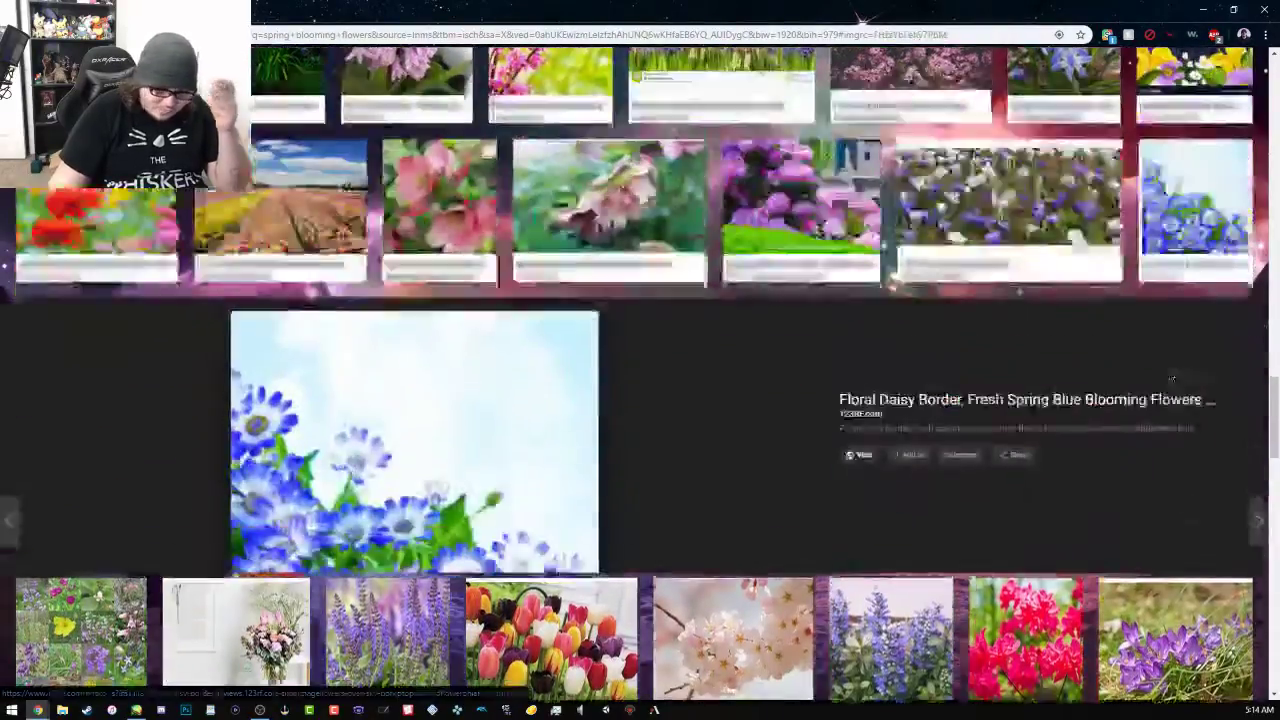
pyautogui.click(1205, 368)
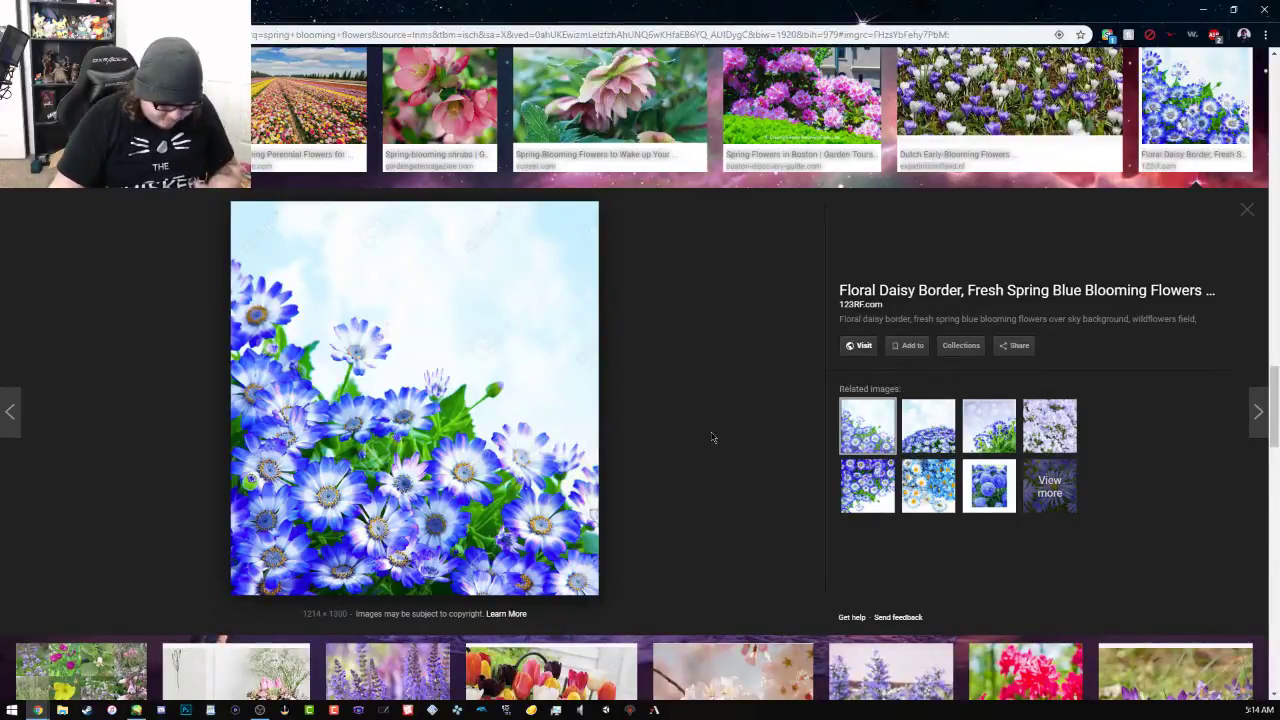
pyautogui.scroll(-2, 712, 437)
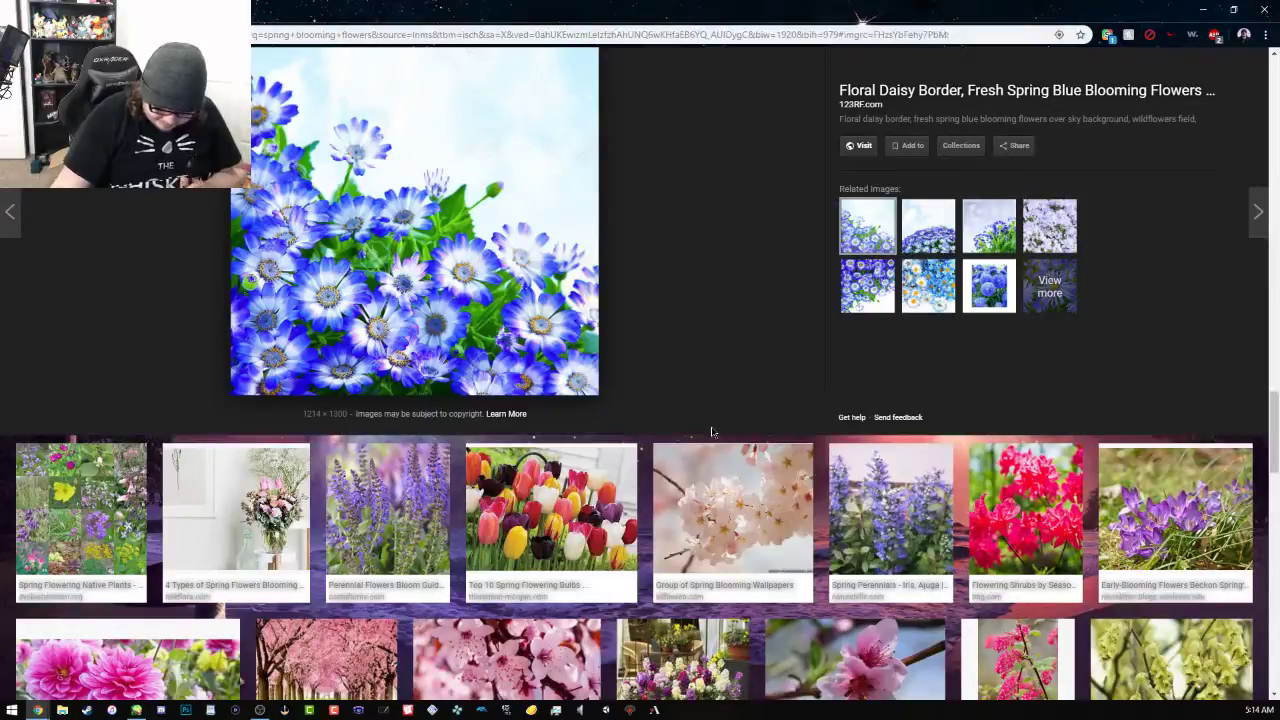
pyautogui.scroll(-3, 712, 432)
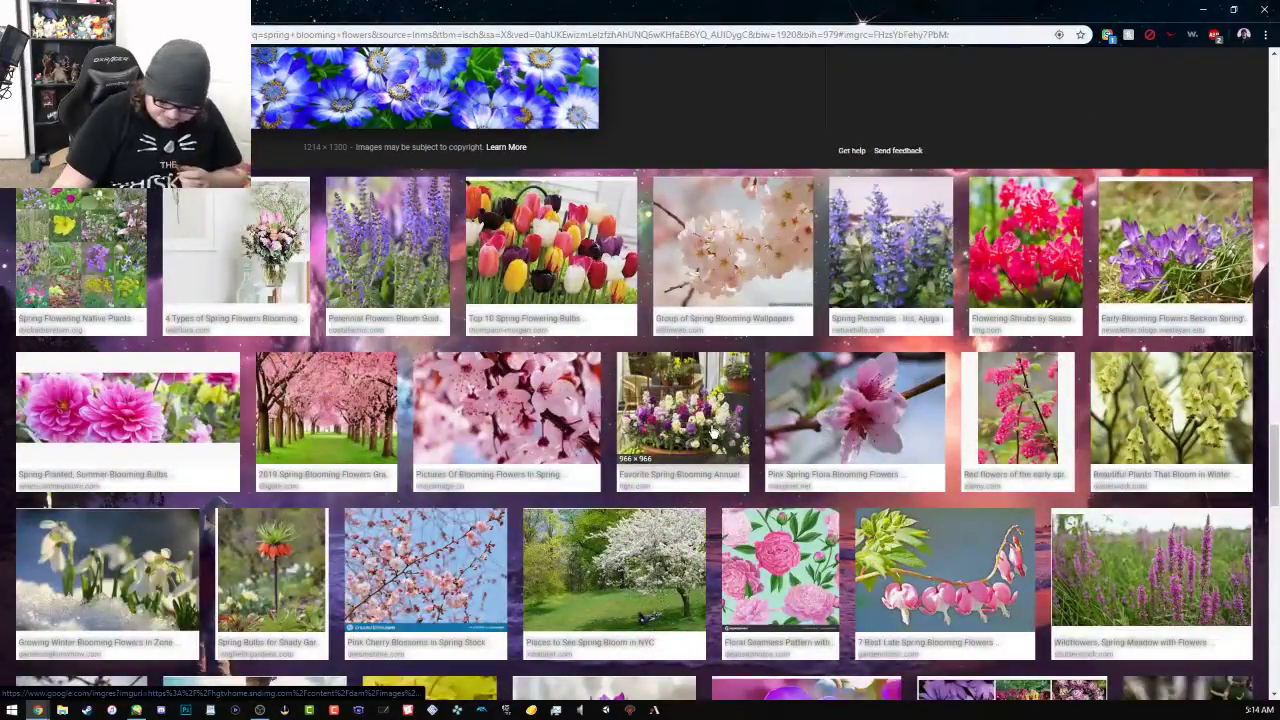
pyautogui.scroll(-4, 675, 370)
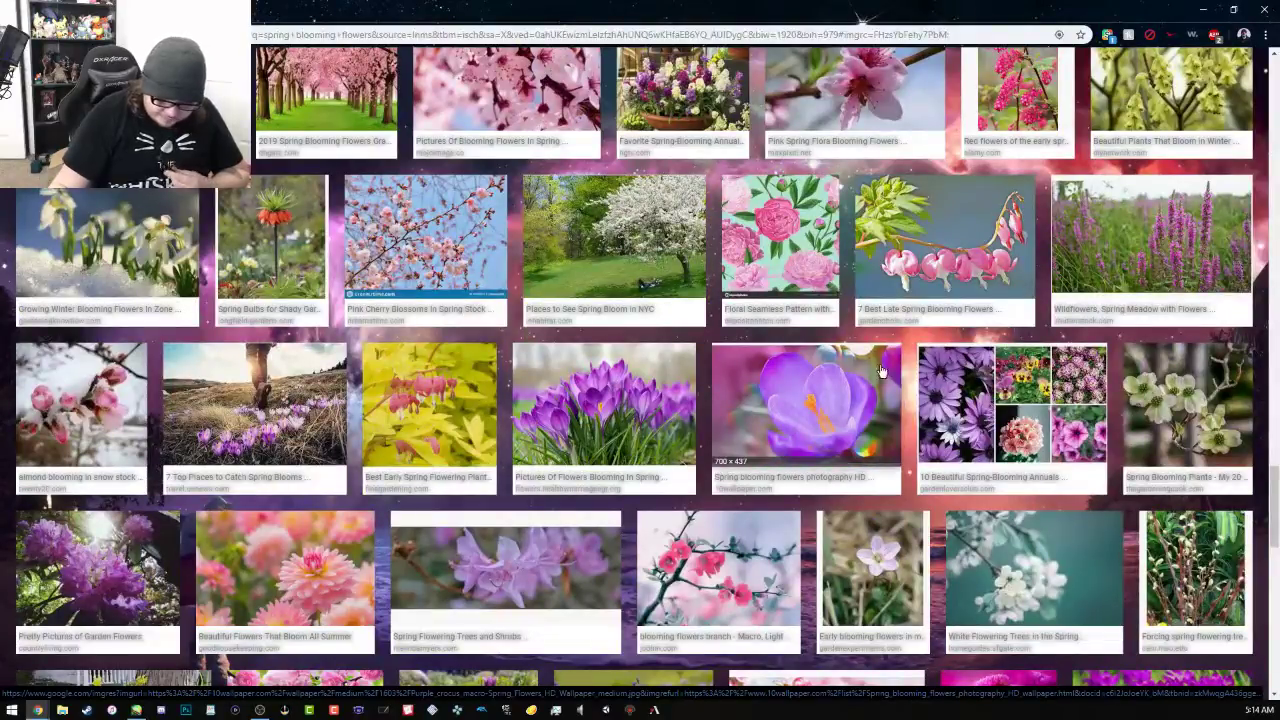
pyautogui.click(798, 390)
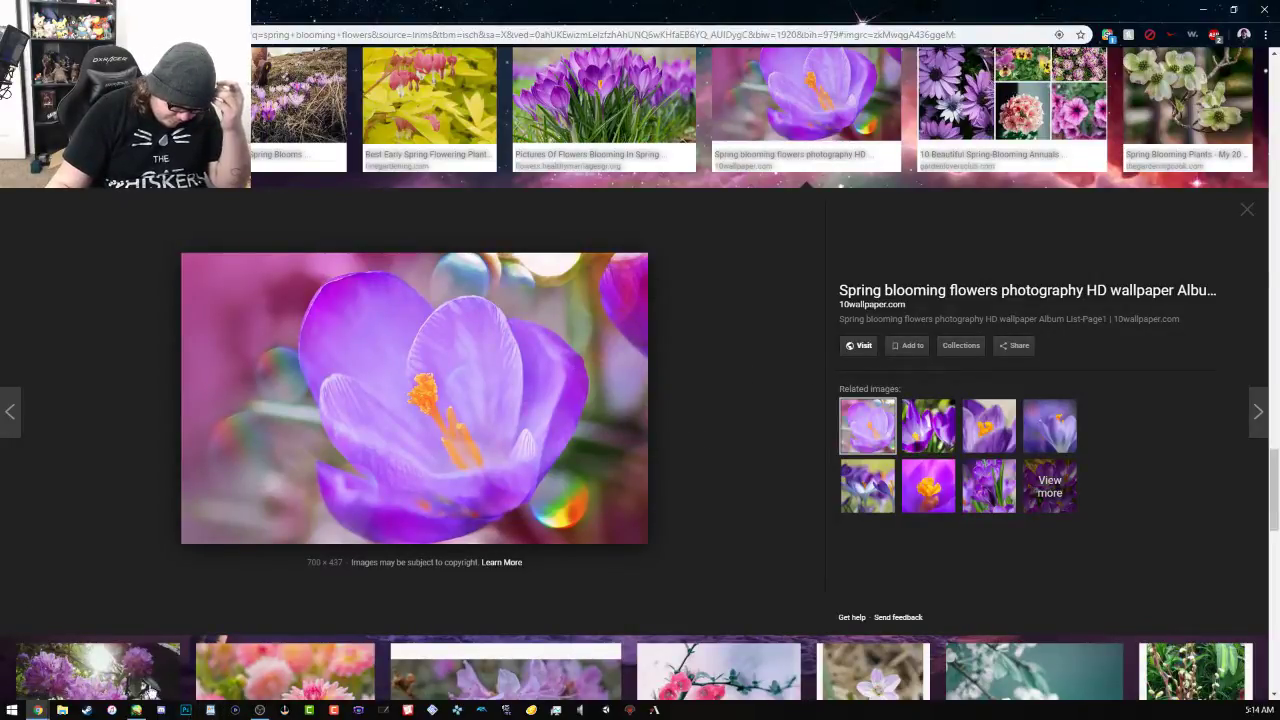
# Return to the drawing, hide the forest layer, and add a new layer above Layer 2 for a size 70 Pencil
pyautogui.click(136, 710)
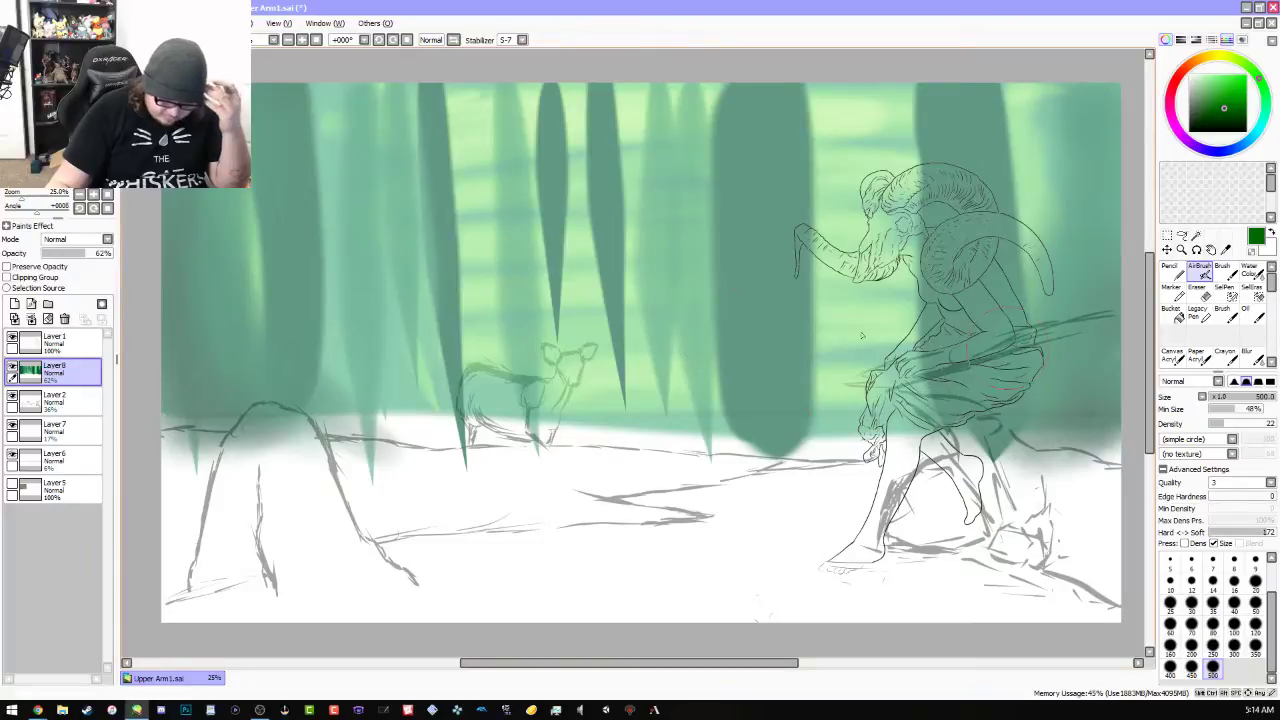
pyautogui.click(1172, 270)
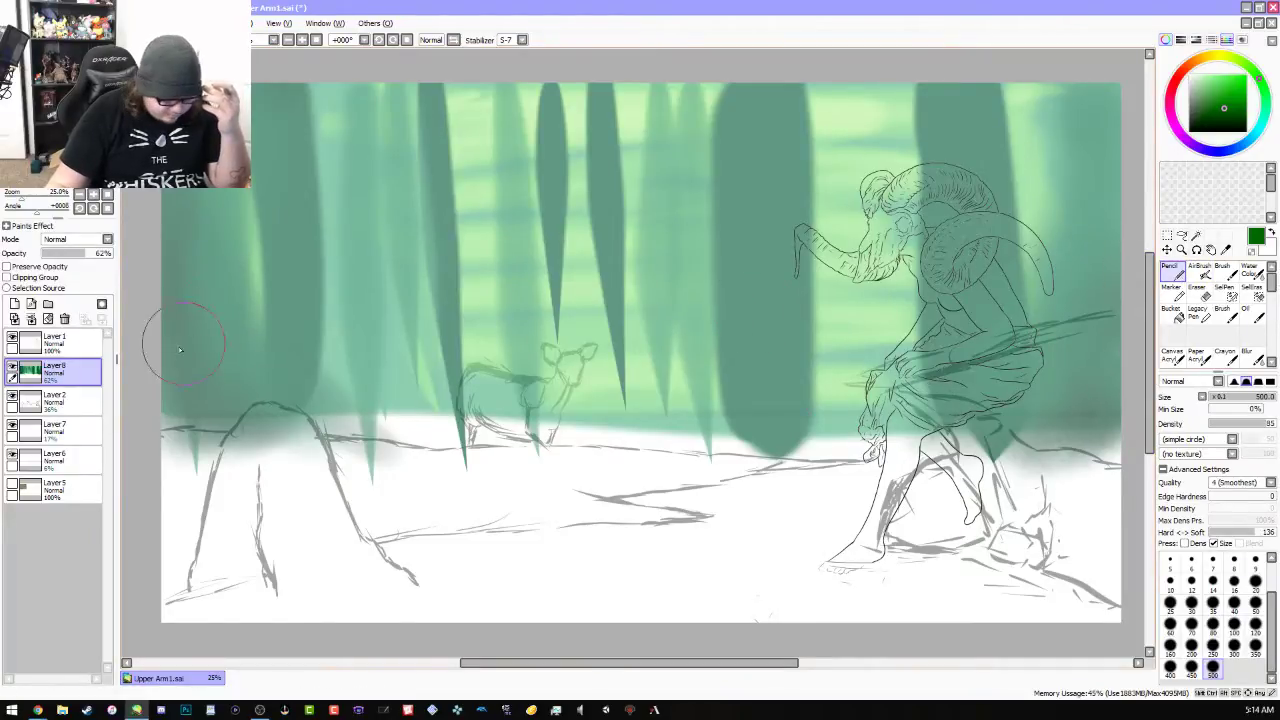
pyautogui.click(55, 399)
pyautogui.click(13, 369)
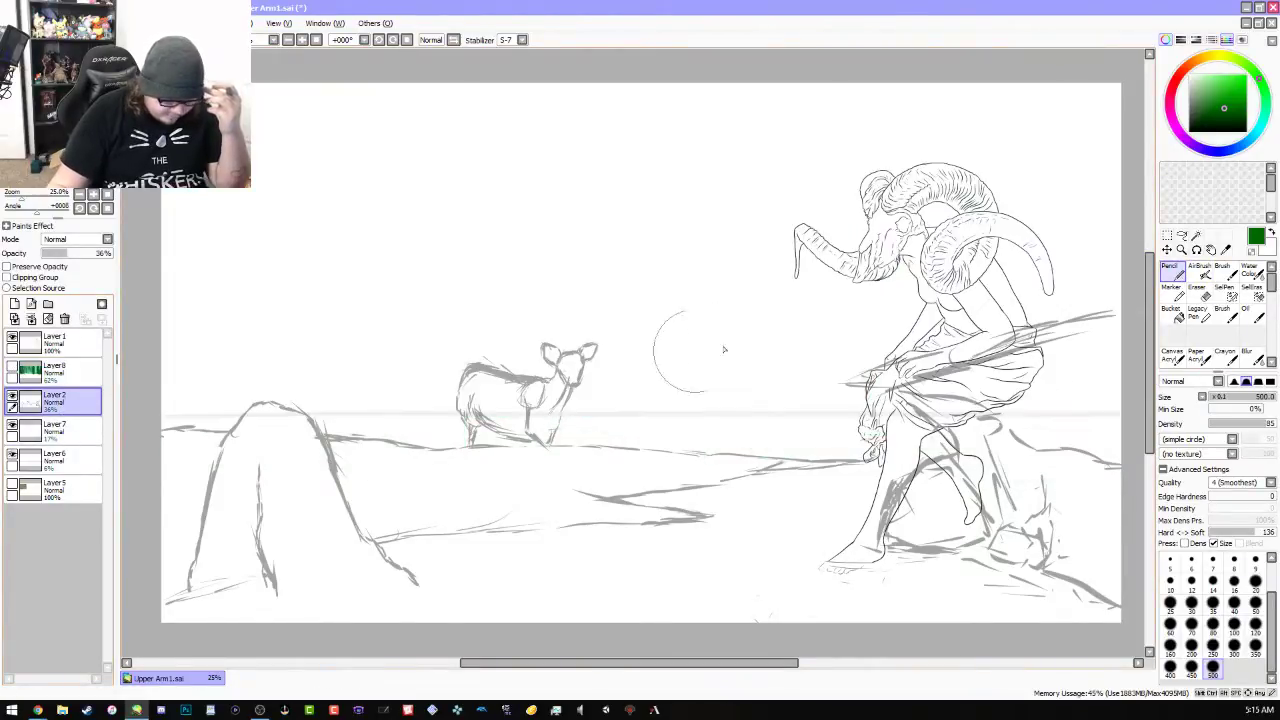
pyautogui.click(1191, 581)
pyautogui.click(1191, 624)
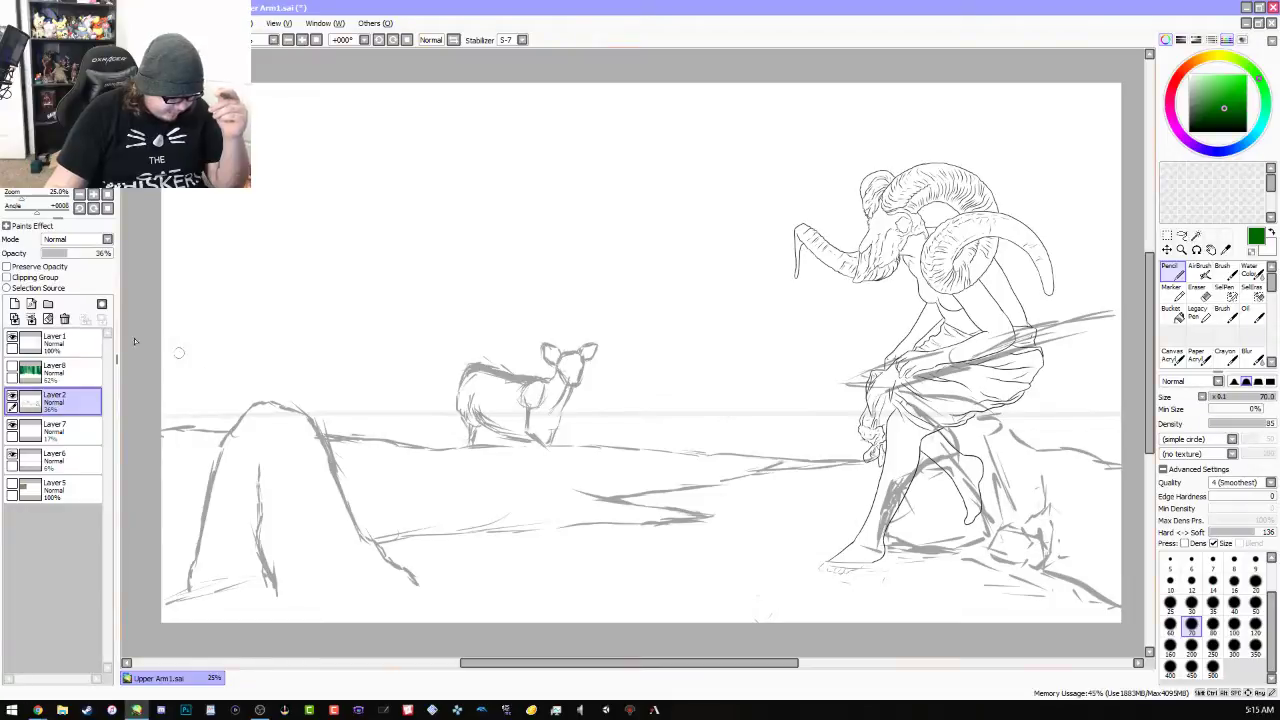
pyautogui.click(13, 305)
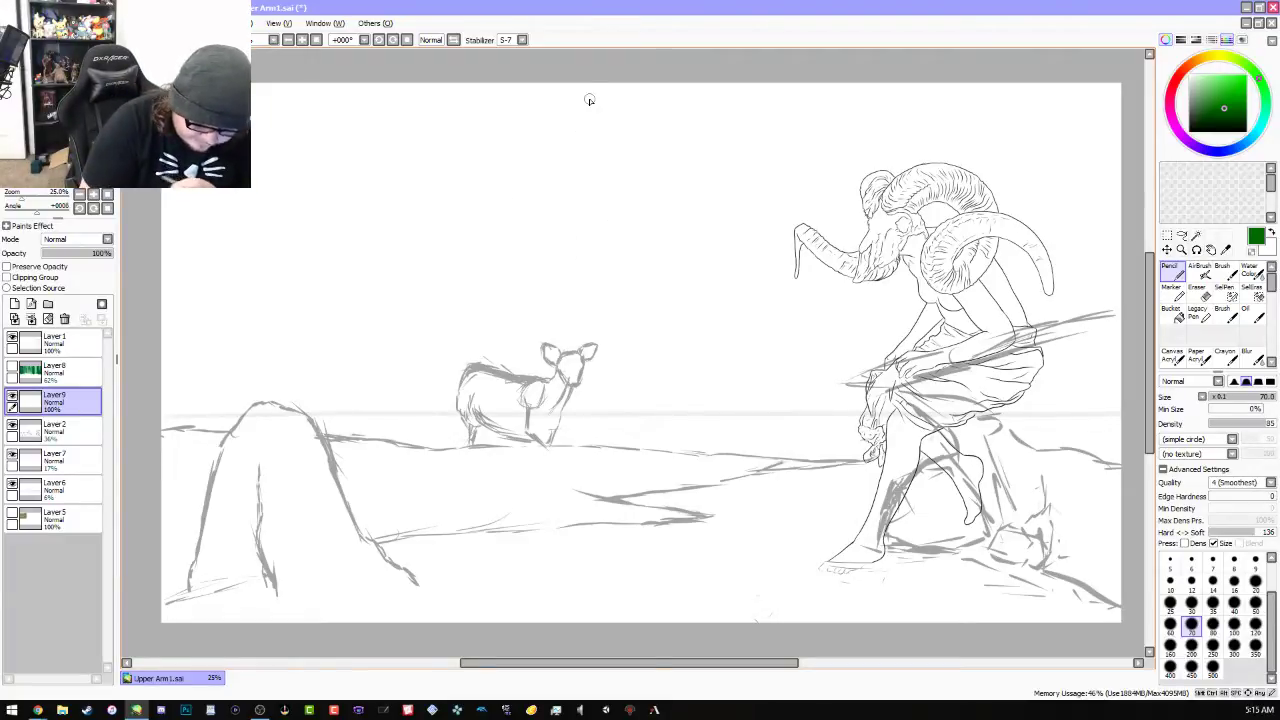
# Set the drawing colour to black and hide Layer 2, Layer 7 and Layer 6 so only the figure's line art shows
pyautogui.click(646, 271)
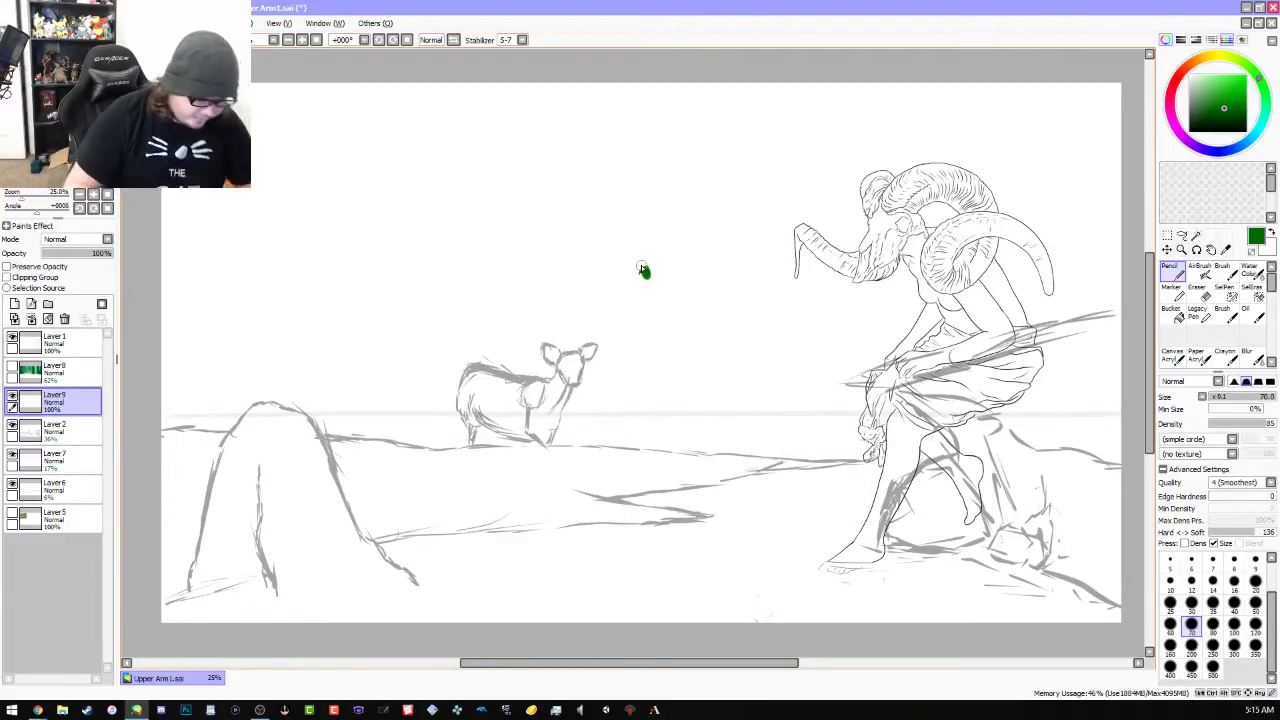
pyautogui.hotkey('ctrl', 'z')
pyautogui.click(1190, 130)
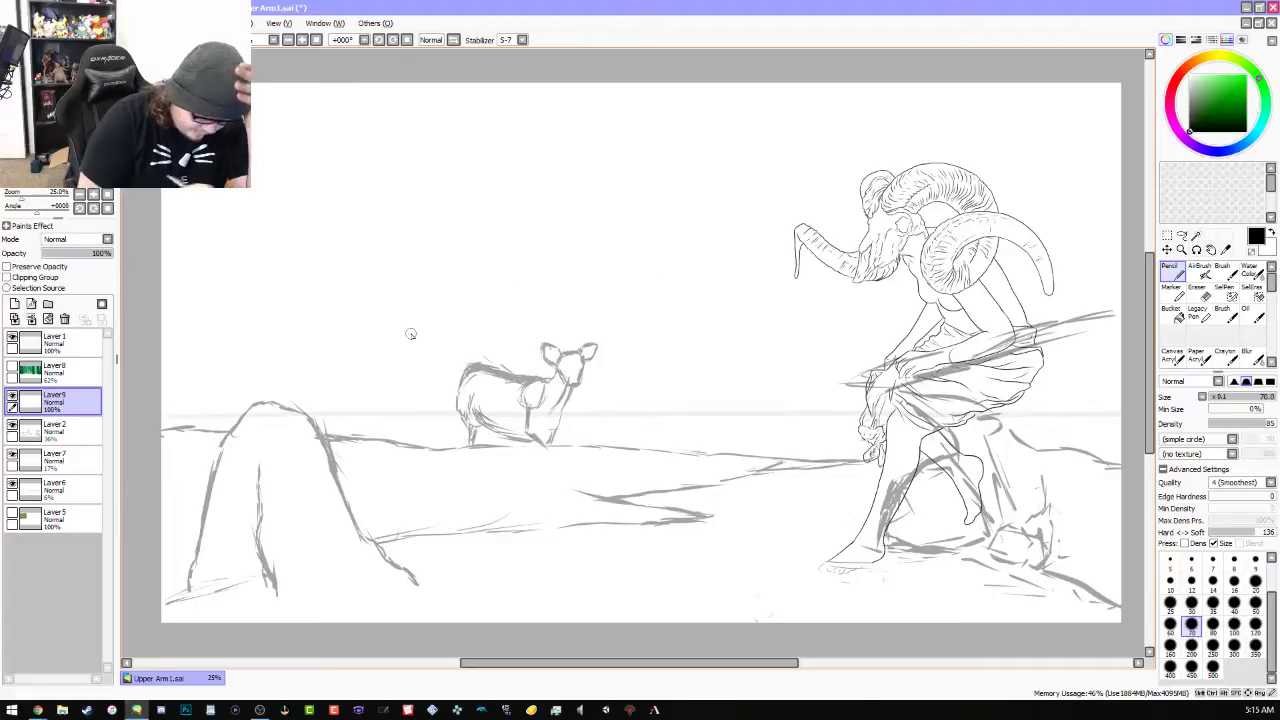
pyautogui.click(12, 430)
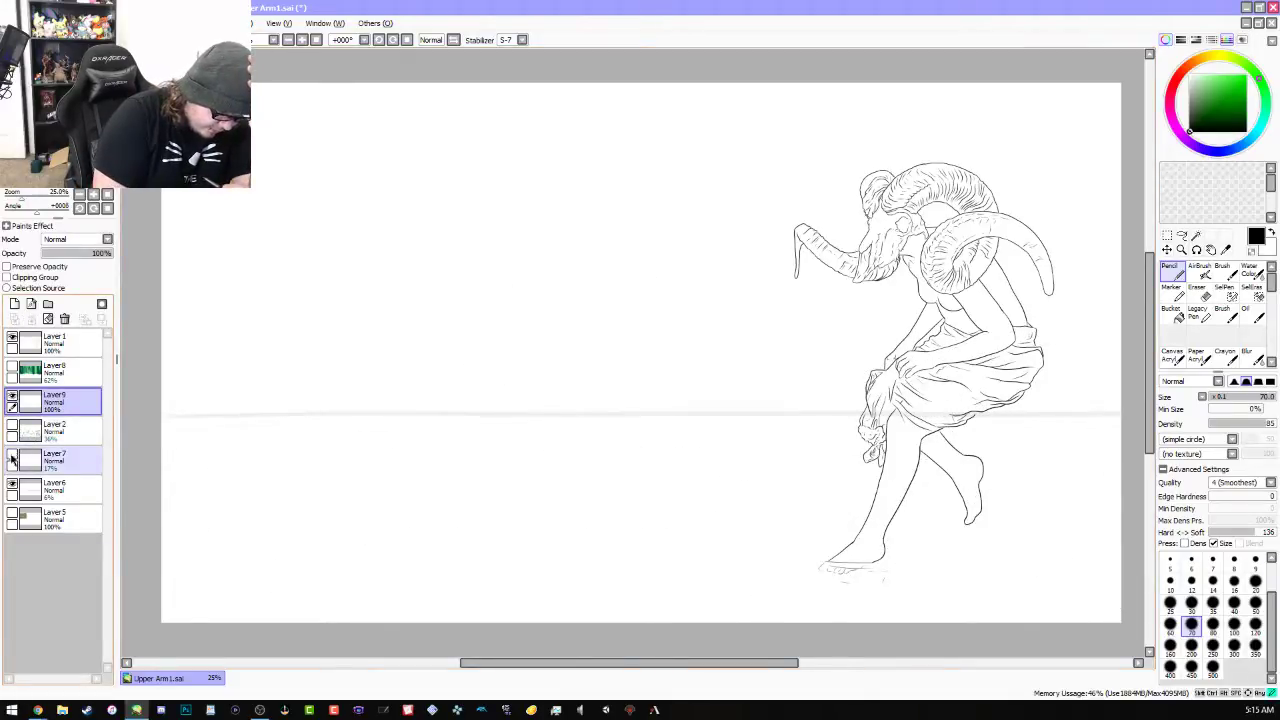
pyautogui.click(12, 487)
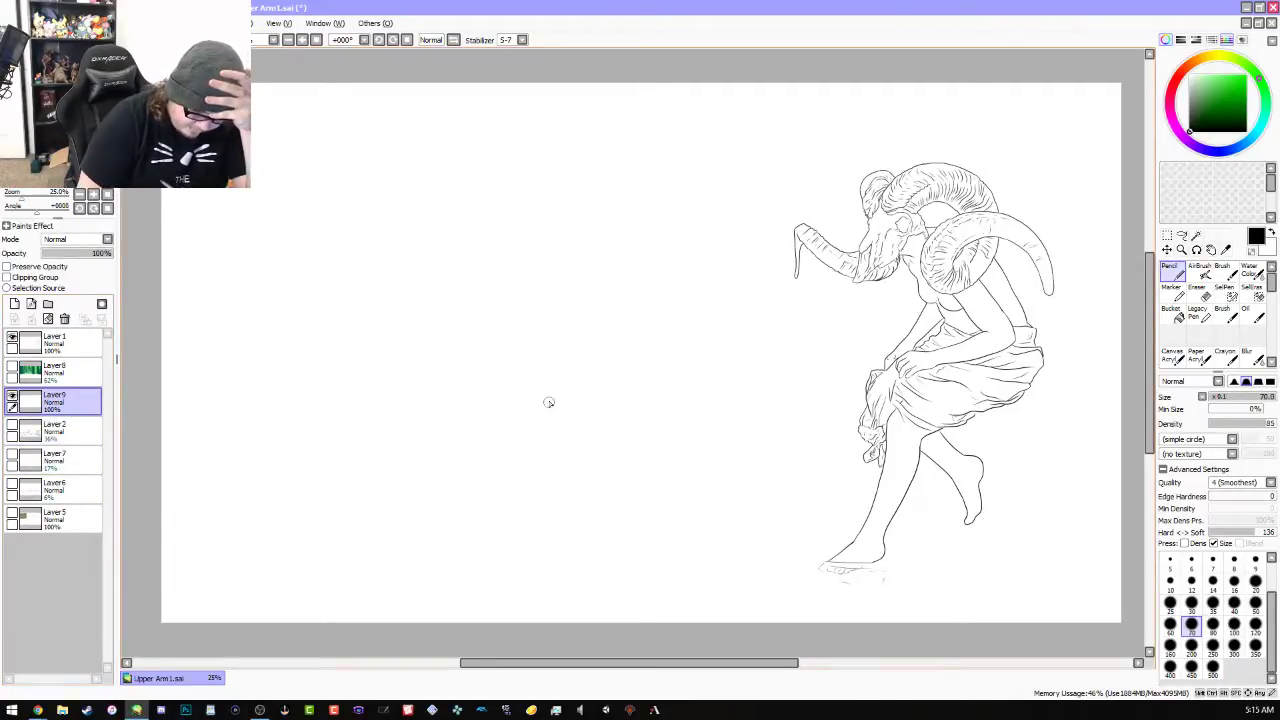
# Sketch a round petal with a tall rounded petal rising behind it in the empty area facing the figure
pyautogui.moveTo(519, 363)
pyautogui.mouseDown()
pyautogui.moveTo(520, 384)
pyautogui.moveTo(516, 368)
pyautogui.mouseUp()
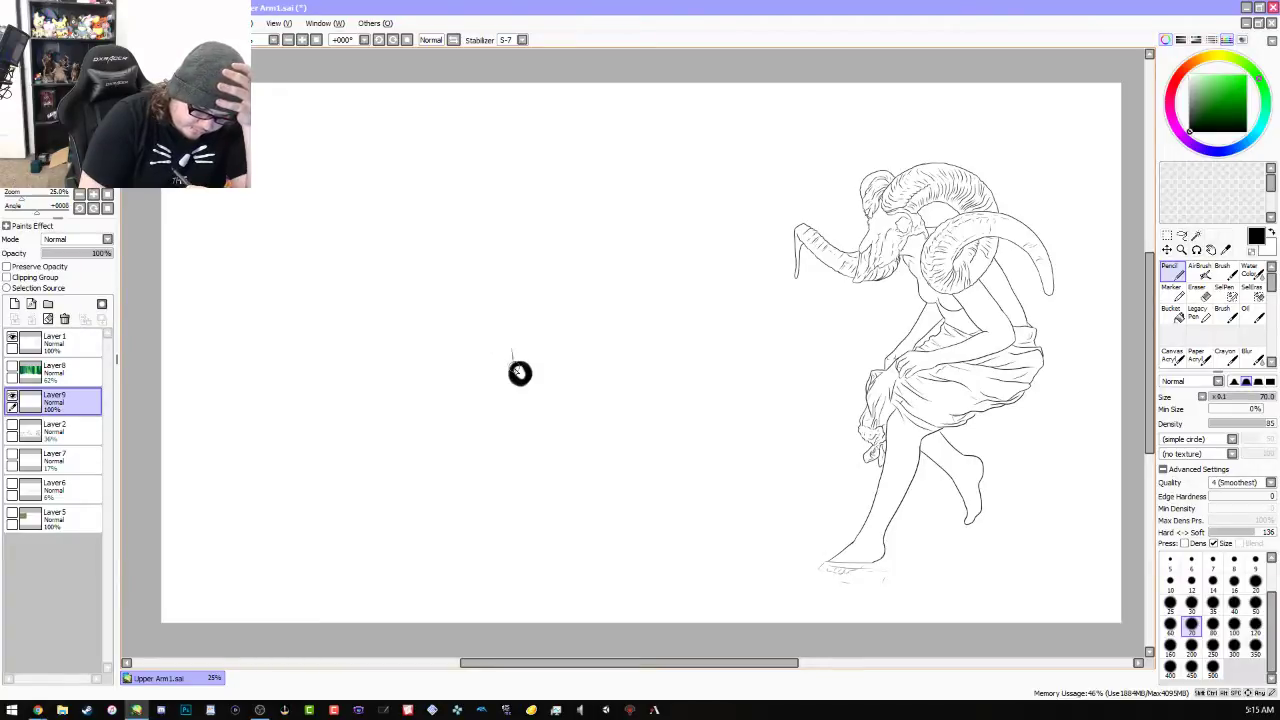
pyautogui.moveTo(512, 352)
pyautogui.mouseDown()
pyautogui.moveTo(494, 296)
pyautogui.moveTo(508, 254)
pyautogui.moveTo(543, 242)
pyautogui.moveTo(570, 272)
pyautogui.moveTo(561, 246)
pyautogui.moveTo(572, 294)
pyautogui.moveTo(555, 348)
pyautogui.mouseUp()
pyautogui.moveTo(572, 268)
pyautogui.mouseDown()
pyautogui.moveTo(555, 360)
pyautogui.moveTo(560, 318)
pyautogui.moveTo(540, 315)
pyautogui.moveTo(513, 331)
pyautogui.moveTo(520, 377)
pyautogui.moveTo(508, 370)
pyautogui.moveTo(566, 328)
pyautogui.moveTo(582, 372)
pyautogui.moveTo(546, 400)
pyautogui.moveTo(498, 350)
pyautogui.moveTo(520, 326)
pyautogui.moveTo(520, 391)
pyautogui.moveTo(554, 398)
pyautogui.moveTo(564, 386)
pyautogui.mouseUp()
pyautogui.press('e')
pyautogui.click(1172, 270)
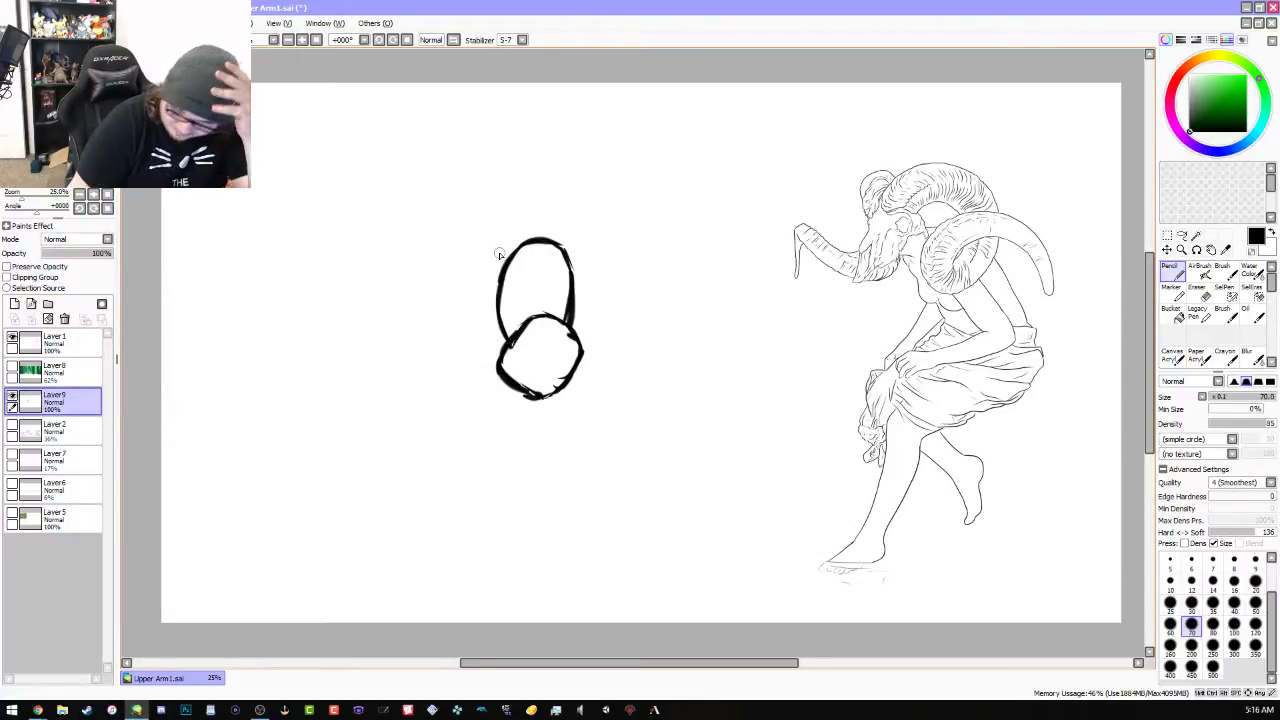
# Erase the tall rear petal and redraw it shorter behind the round one with the Pencil
pyautogui.press('e')
pyautogui.moveTo(545, 240)
pyautogui.mouseDown()
pyautogui.moveTo(515, 240)
pyautogui.moveTo(488, 330)
pyautogui.mouseUp()
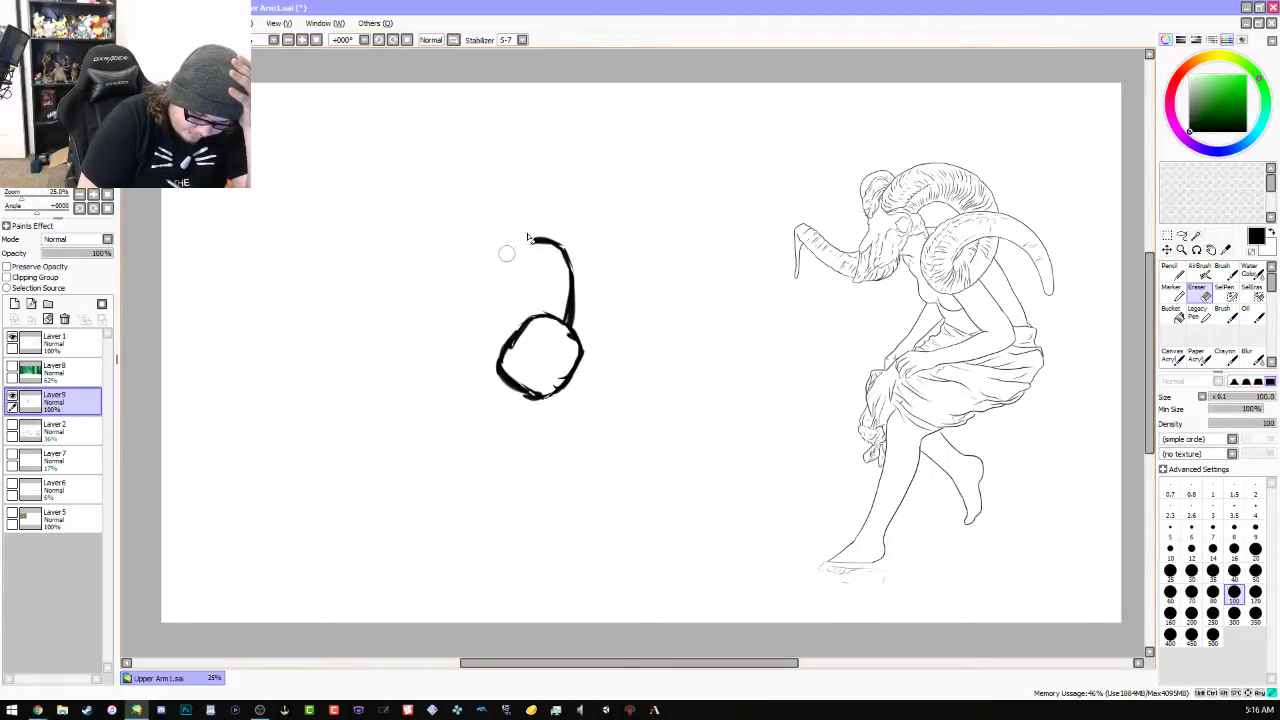
pyautogui.moveTo(506, 253)
pyautogui.mouseDown()
pyautogui.moveTo(562, 238)
pyautogui.moveTo(582, 270)
pyautogui.moveTo(584, 291)
pyautogui.moveTo(571, 268)
pyautogui.moveTo(565, 288)
pyautogui.moveTo(576, 312)
pyautogui.moveTo(558, 297)
pyautogui.moveTo(576, 330)
pyautogui.mouseUp()
pyautogui.click(1170, 270)
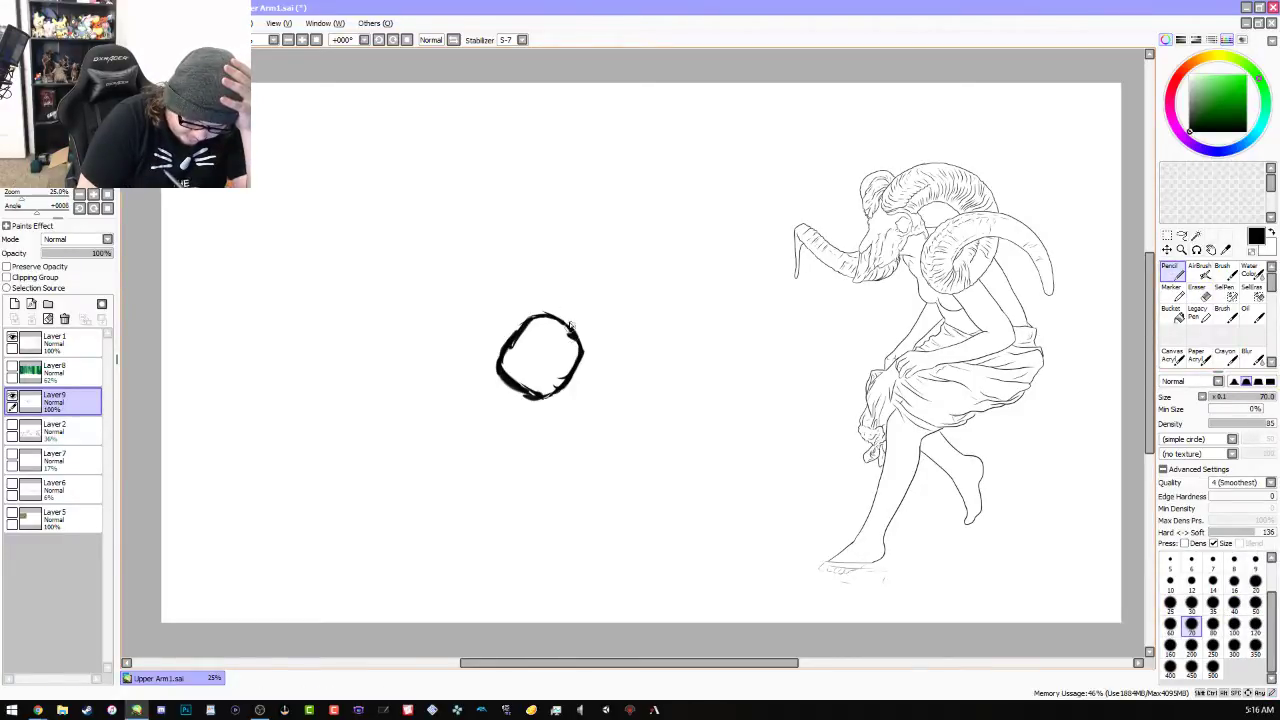
pyautogui.moveTo(571, 324)
pyautogui.mouseDown()
pyautogui.moveTo(565, 294)
pyautogui.moveTo(575, 333)
pyautogui.moveTo(556, 282)
pyautogui.moveTo(524, 260)
pyautogui.moveTo(493, 300)
pyautogui.moveTo(510, 335)
pyautogui.moveTo(495, 285)
pyautogui.moveTo(506, 330)
pyautogui.moveTo(496, 313)
pyautogui.moveTo(498, 336)
pyautogui.moveTo(462, 315)
pyautogui.moveTo(422, 335)
pyautogui.moveTo(421, 352)
pyautogui.mouseUp()
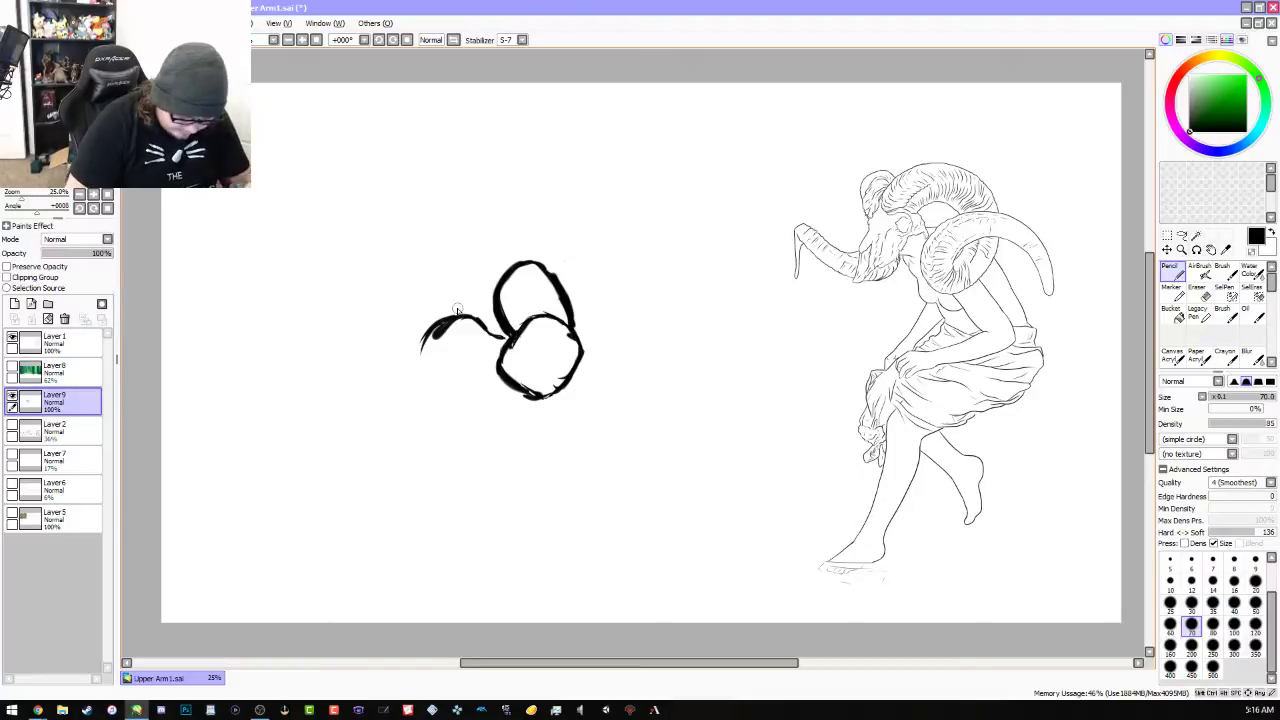
# Undo the curled side stroke and draw a folded petal beside the round one instead
pyautogui.hotkey('ctrl', 'z')
pyautogui.hotkey('ctrl', 'z')
pyautogui.hotkey('ctrl', 'z')
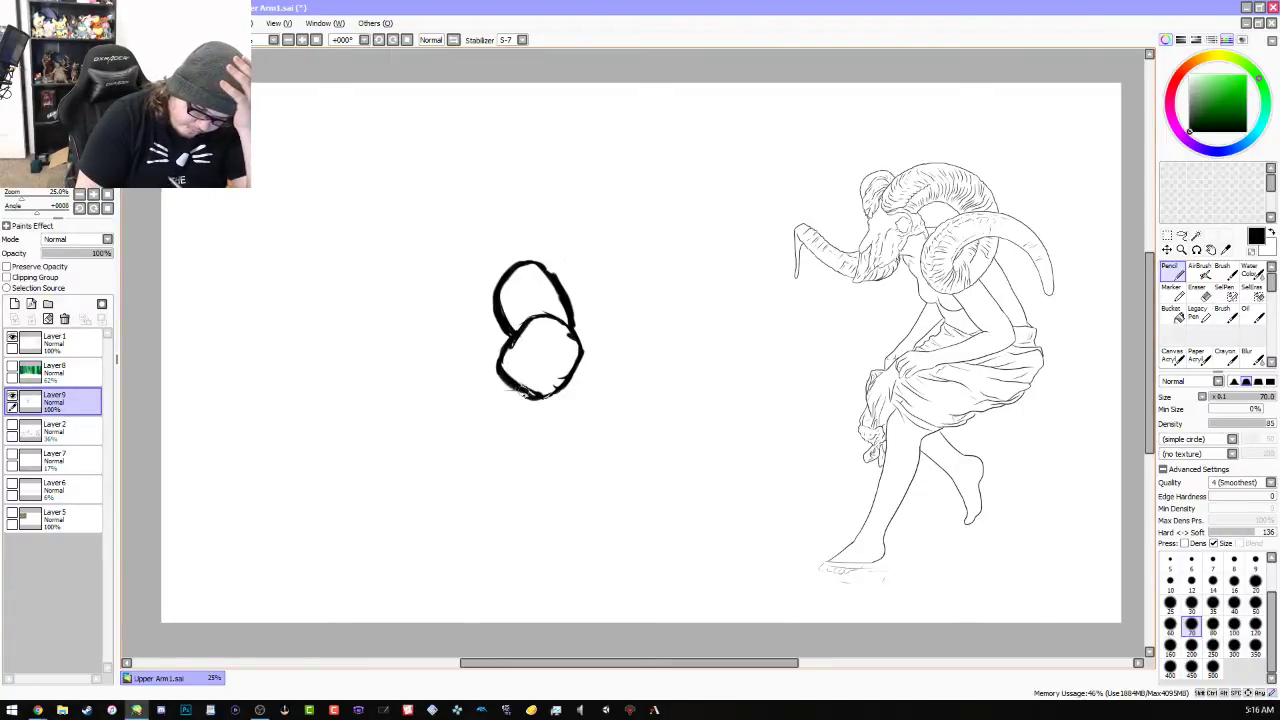
pyautogui.moveTo(520, 390)
pyautogui.mouseDown()
pyautogui.moveTo(473, 397)
pyautogui.moveTo(506, 398)
pyautogui.moveTo(451, 385)
pyautogui.moveTo(492, 386)
pyautogui.moveTo(433, 367)
pyautogui.moveTo(452, 382)
pyautogui.moveTo(423, 345)
pyautogui.moveTo(455, 352)
pyautogui.moveTo(424, 332)
pyautogui.moveTo(490, 382)
pyautogui.moveTo(464, 355)
pyautogui.moveTo(488, 386)
pyautogui.moveTo(432, 322)
pyautogui.moveTo(459, 316)
pyautogui.moveTo(485, 332)
pyautogui.moveTo(470, 315)
pyautogui.moveTo(501, 350)
pyautogui.moveTo(470, 310)
pyautogui.mouseUp()
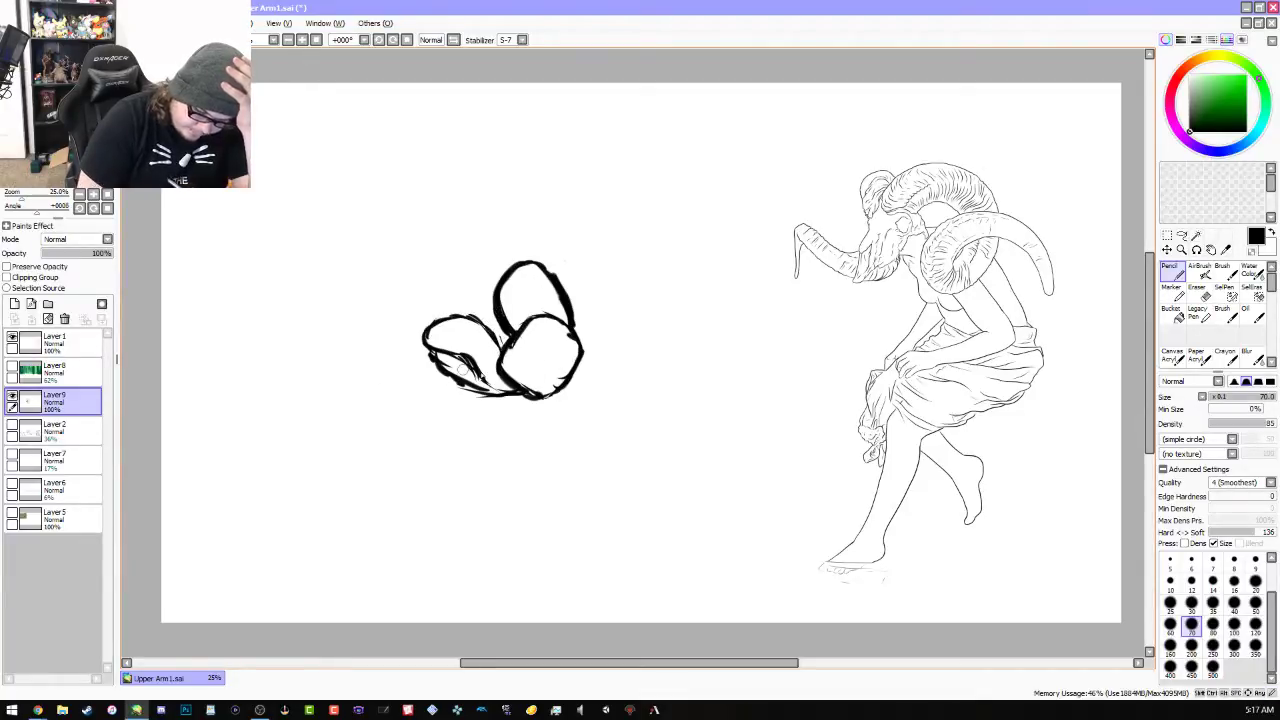
pyautogui.moveTo(462, 369)
pyautogui.mouseDown()
pyautogui.moveTo(510, 372)
pyautogui.moveTo(465, 392)
pyautogui.moveTo(504, 372)
pyautogui.moveTo(540, 390)
pyautogui.moveTo(518, 374)
pyautogui.moveTo(455, 382)
pyautogui.mouseUp()
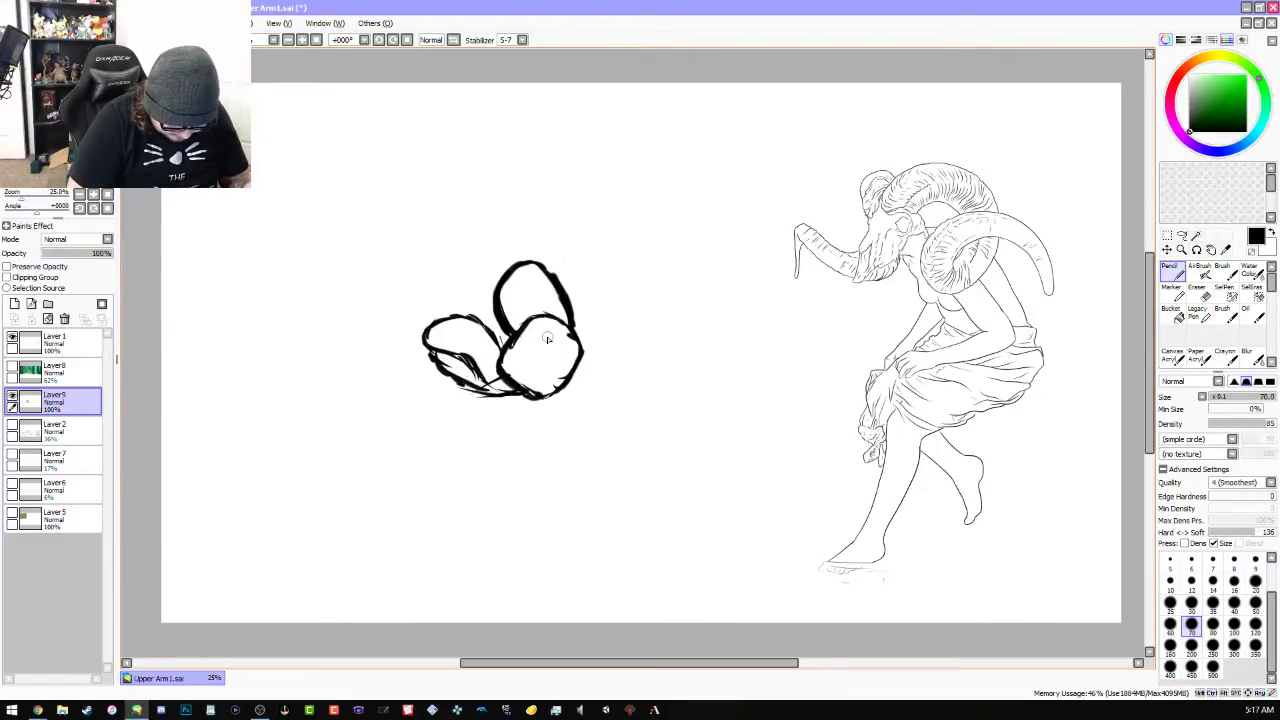
# Lower the petal sketch layer's opacity to 61%, add a layer above it, and try a curved stroke across the folded petal
pyautogui.click(91, 255)
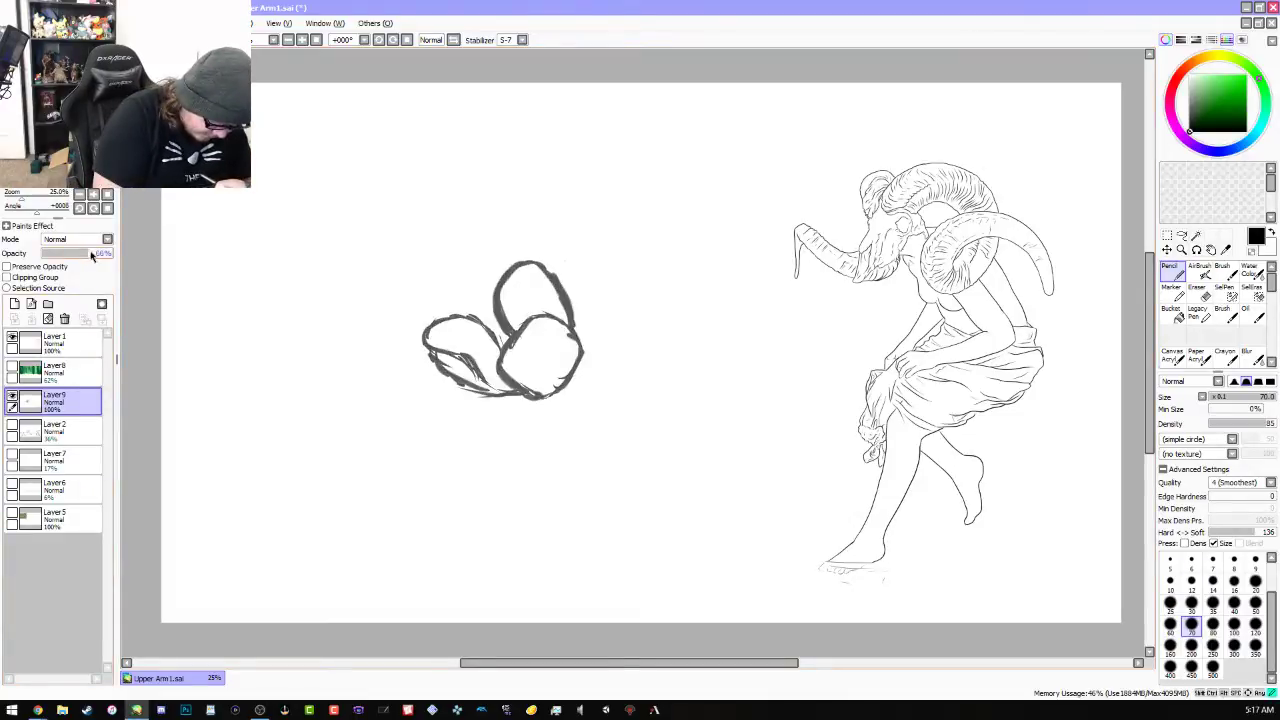
pyautogui.moveTo(91, 255); pyautogui.dragTo(86, 255)
pyautogui.click(15, 308)
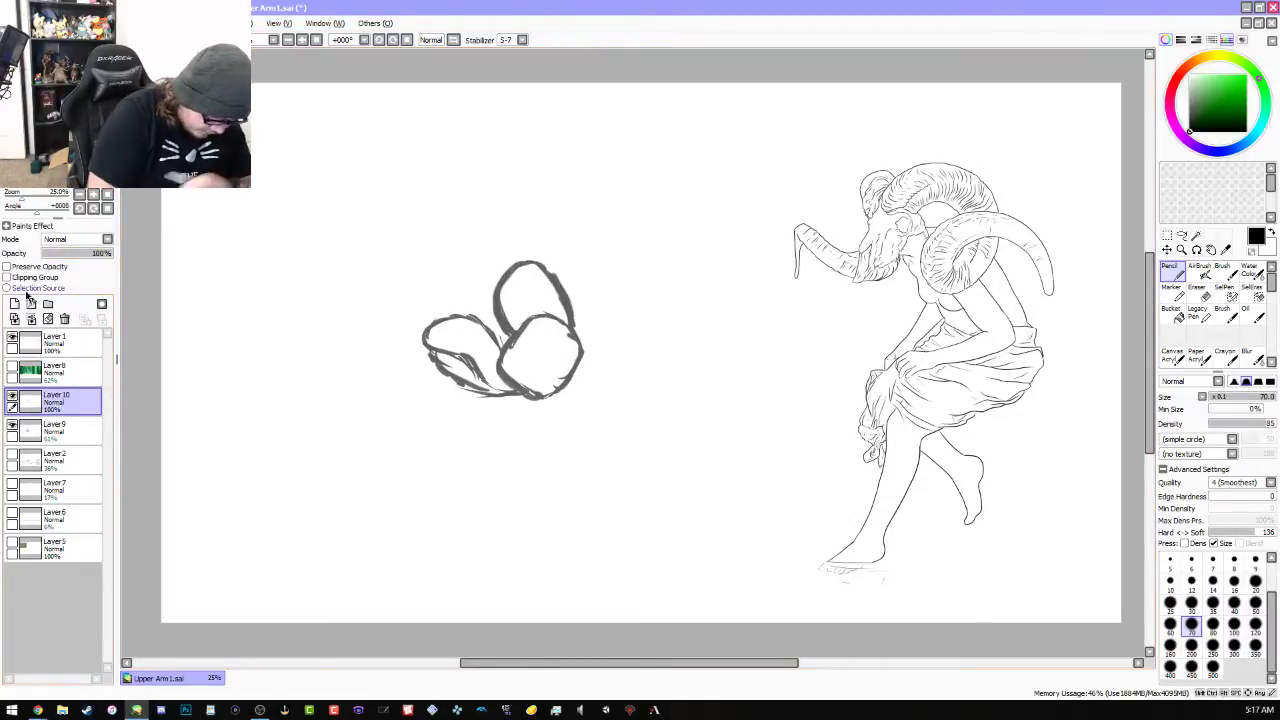
pyautogui.moveTo(495, 348)
pyautogui.mouseDown()
pyautogui.moveTo(454, 370)
pyautogui.moveTo(503, 350)
pyautogui.moveTo(480, 349)
pyautogui.moveTo(524, 348)
pyautogui.mouseUp()
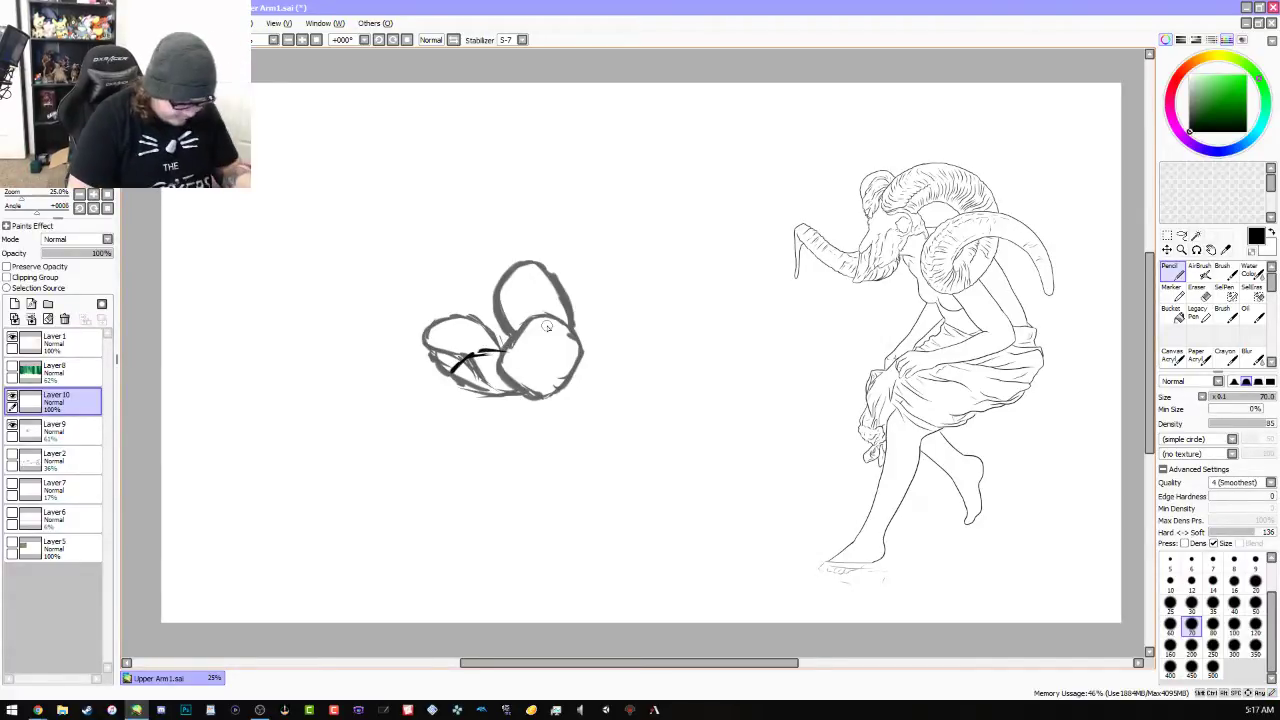
pyautogui.hotkey('ctrl', 'z')
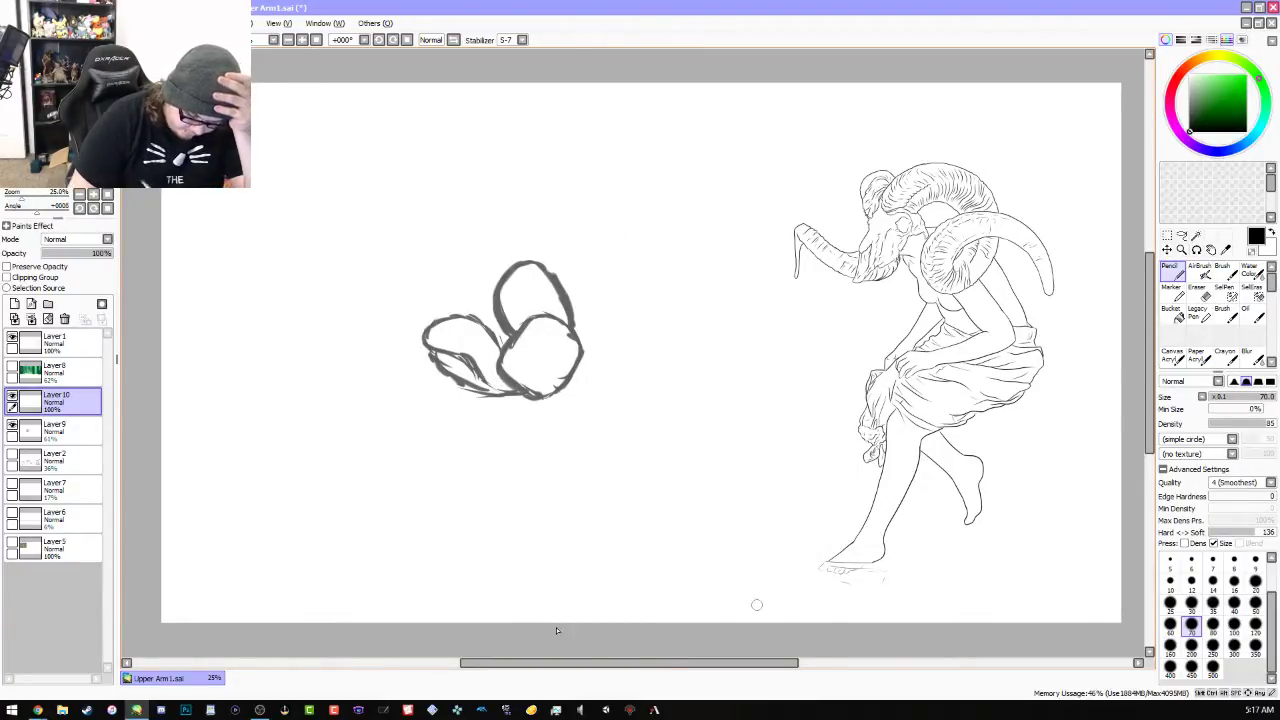
# Switch to the browser to study the enlarged purple crocus, and return to the drawing
pyautogui.moveTo(37, 710)
pyautogui.click(406, 651)
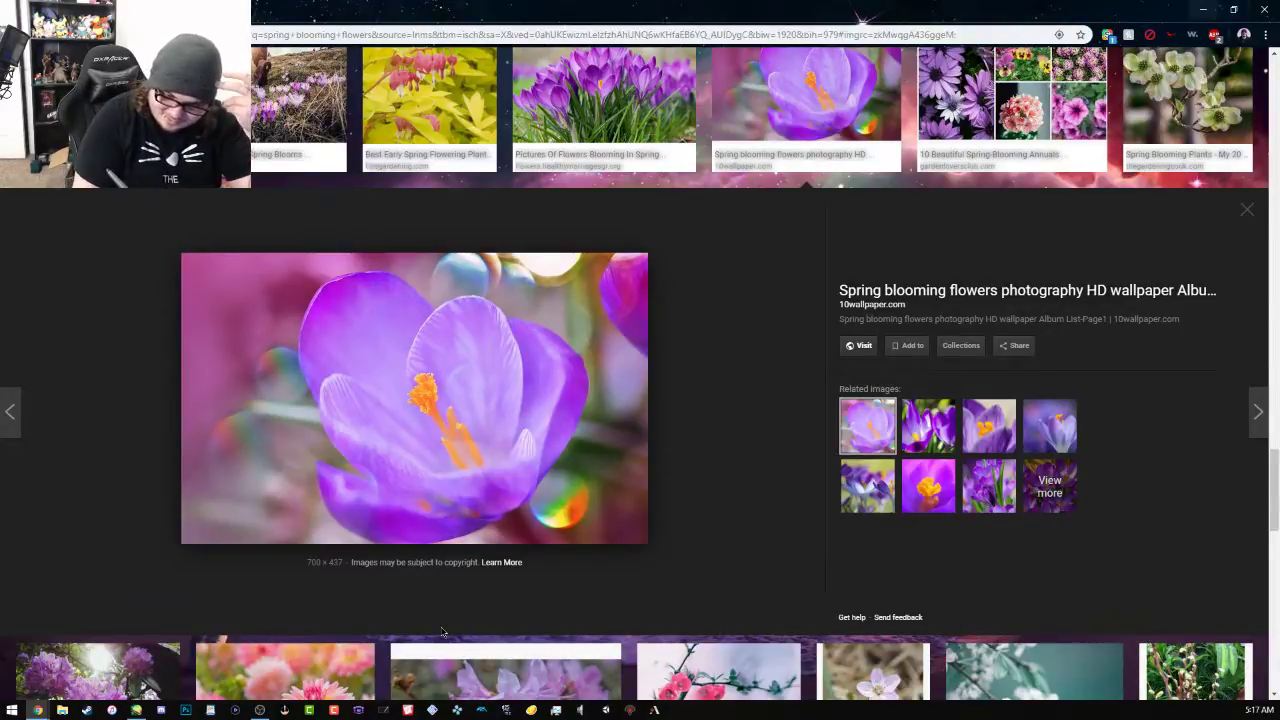
pyautogui.hotkey('alt', 'Tab')
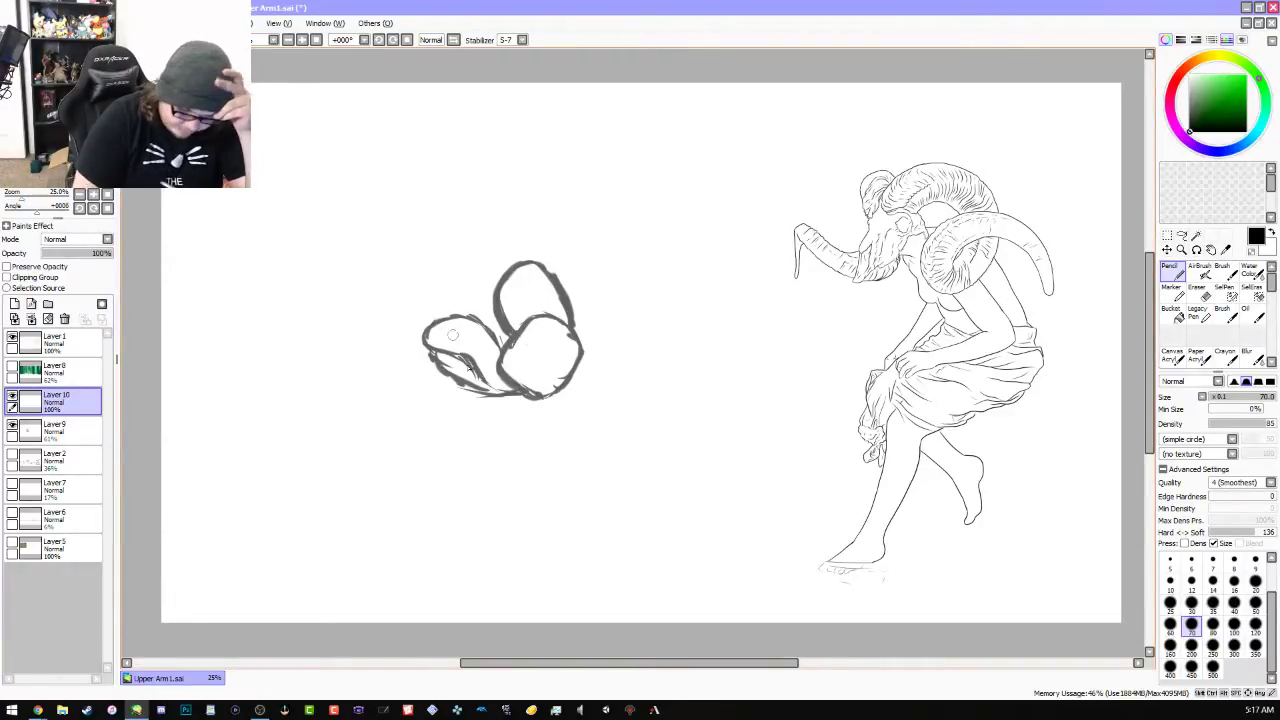
# Delete the extra layer above the petal sketch, restore the sketch layer's opacity to 100%, and clear its contents
pyautogui.click(64, 318)
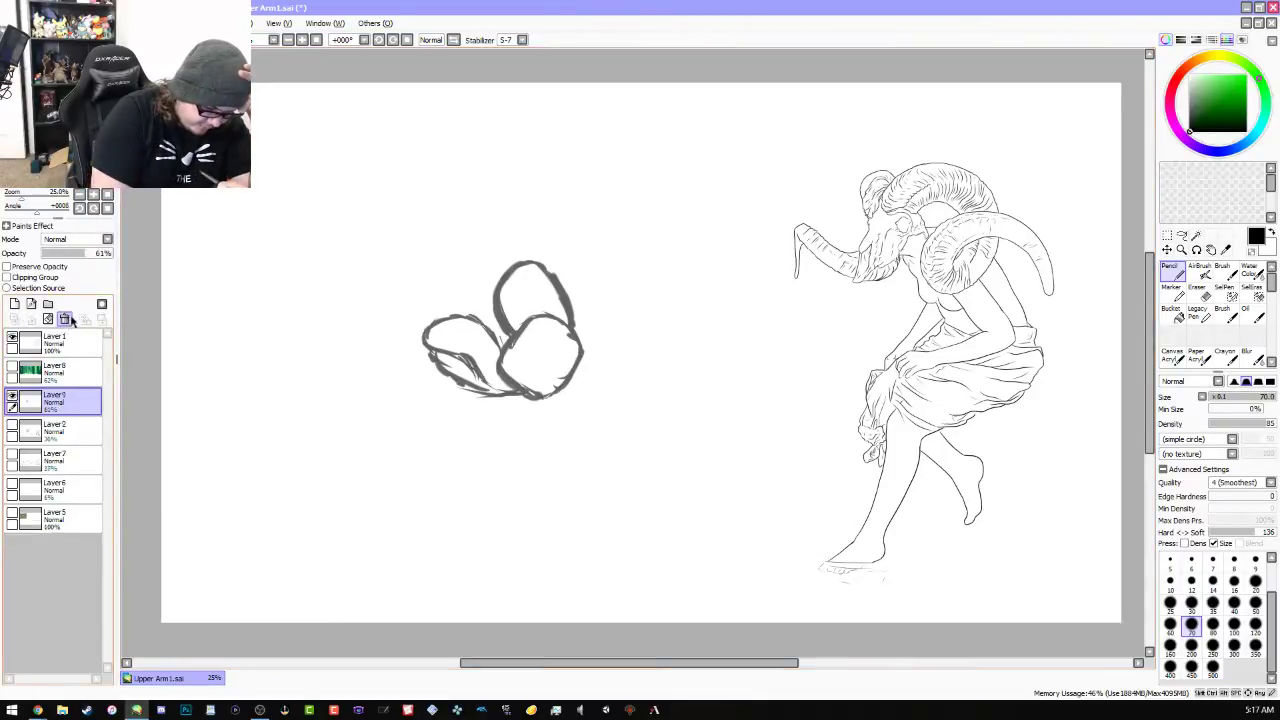
pyautogui.moveTo(84, 253); pyautogui.dragTo(115, 253)
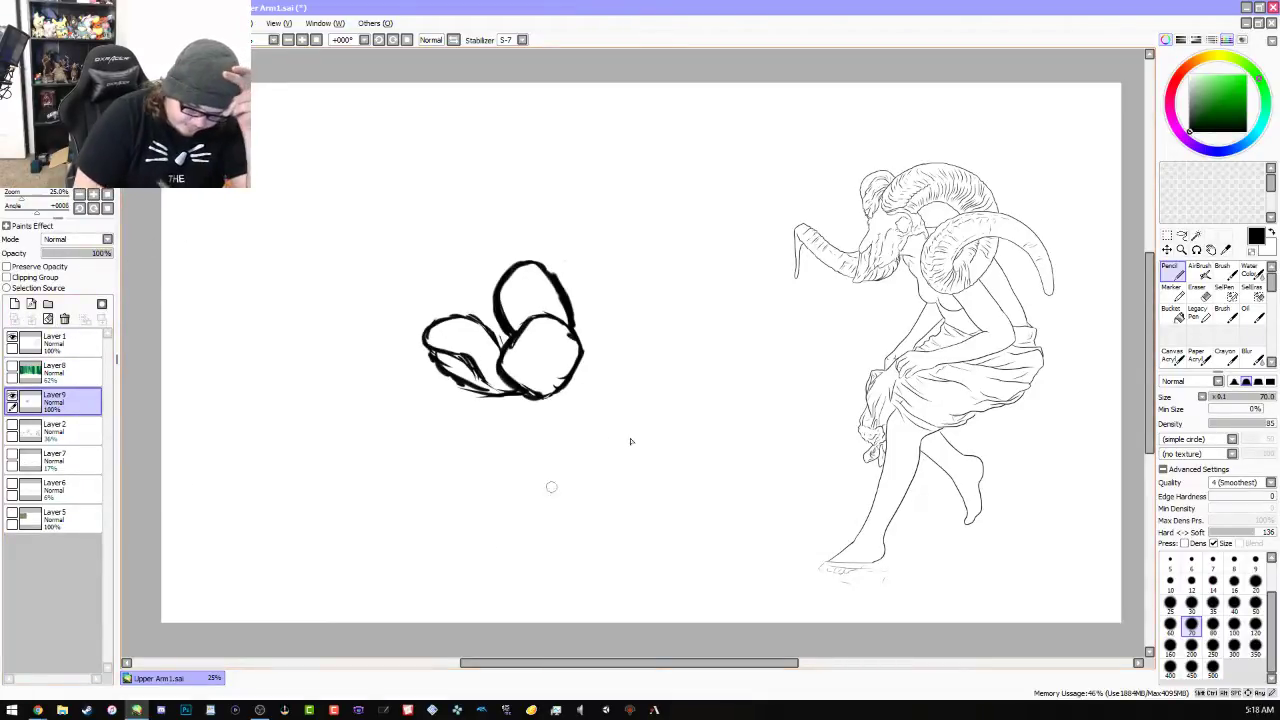
pyautogui.click(47, 319)
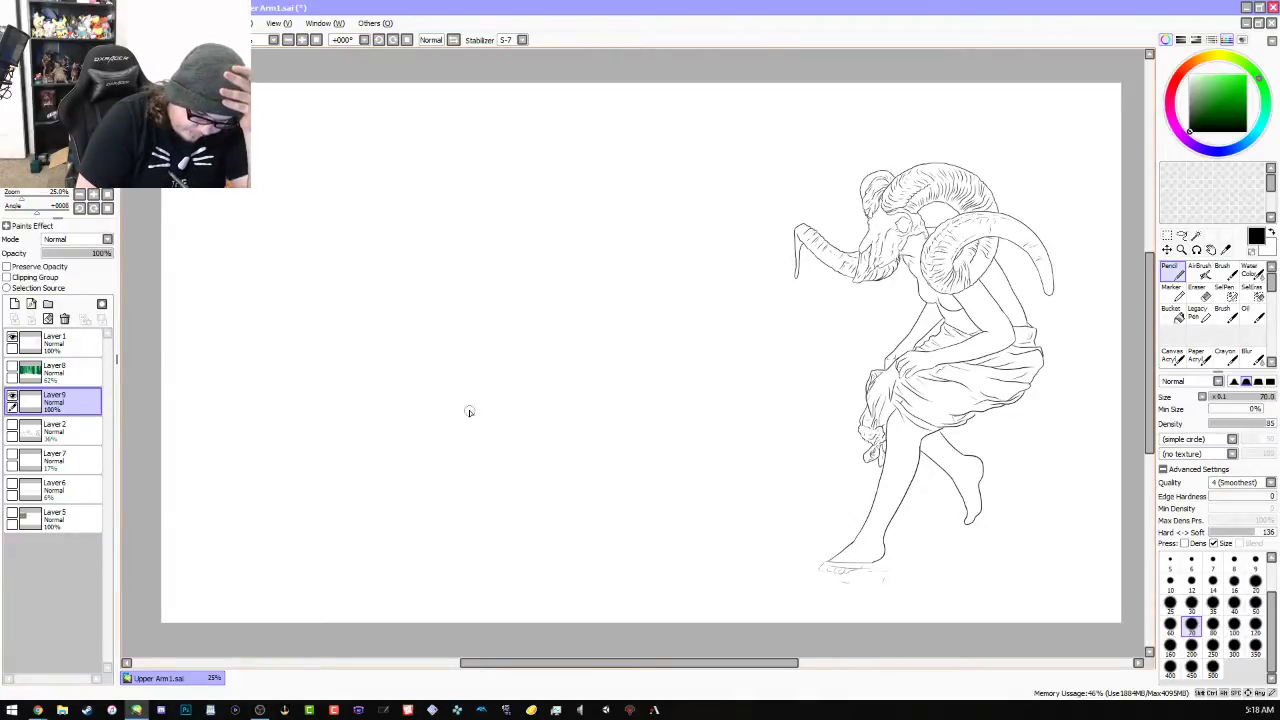
# Try sketching a small closed bud, erase part of it, and clear the layer before going back to the Pencil
pyautogui.moveTo(483, 387)
pyautogui.mouseDown()
pyautogui.moveTo(520, 364)
pyautogui.moveTo(538, 374)
pyautogui.moveTo(510, 364)
pyautogui.moveTo(545, 374)
pyautogui.moveTo(480, 410)
pyautogui.moveTo(548, 378)
pyautogui.moveTo(512, 348)
pyautogui.moveTo(466, 346)
pyautogui.moveTo(478, 384)
pyautogui.moveTo(470, 405)
pyautogui.moveTo(472, 360)
pyautogui.moveTo(468, 408)
pyautogui.moveTo(486, 420)
pyautogui.moveTo(520, 426)
pyautogui.moveTo(545, 375)
pyautogui.moveTo(528, 366)
pyautogui.moveTo(480, 408)
pyautogui.mouseUp()
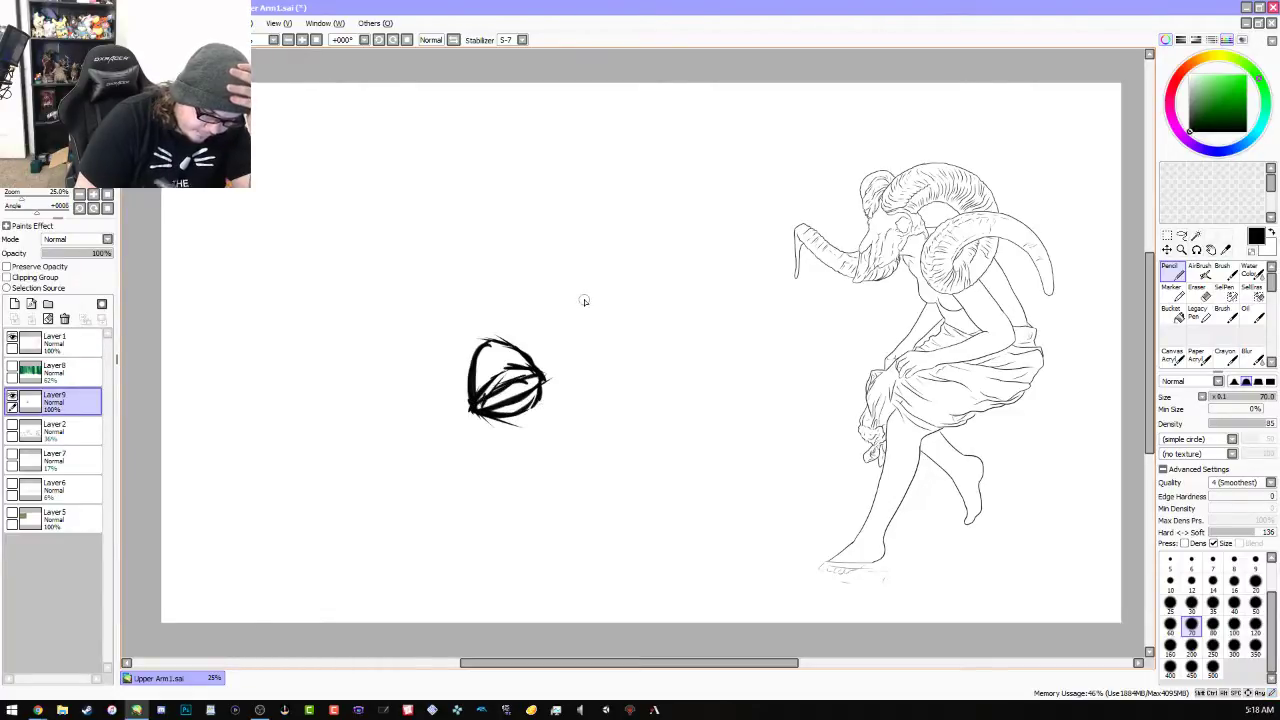
pyautogui.press('e')
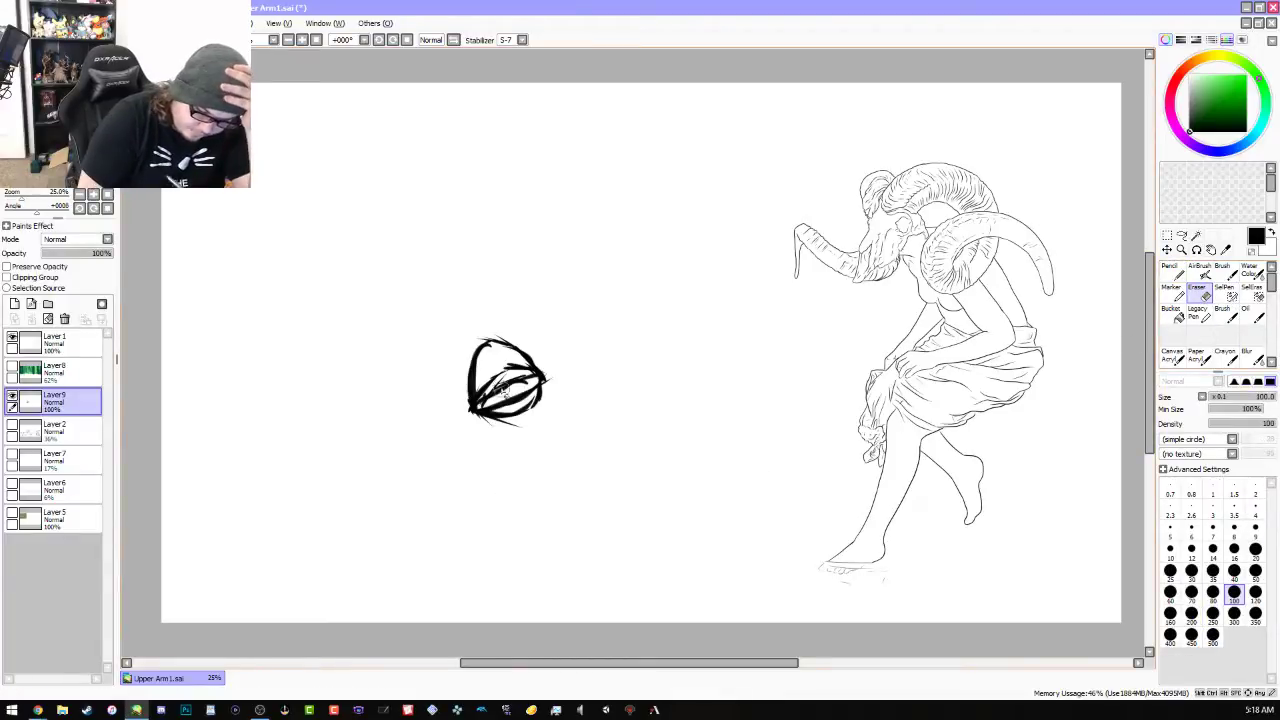
pyautogui.moveTo(505, 390)
pyautogui.mouseDown()
pyautogui.moveTo(486, 398)
pyautogui.moveTo(496, 406)
pyautogui.moveTo(518, 386)
pyautogui.moveTo(486, 345)
pyautogui.moveTo(489, 434)
pyautogui.moveTo(468, 351)
pyautogui.moveTo(470, 385)
pyautogui.mouseUp()
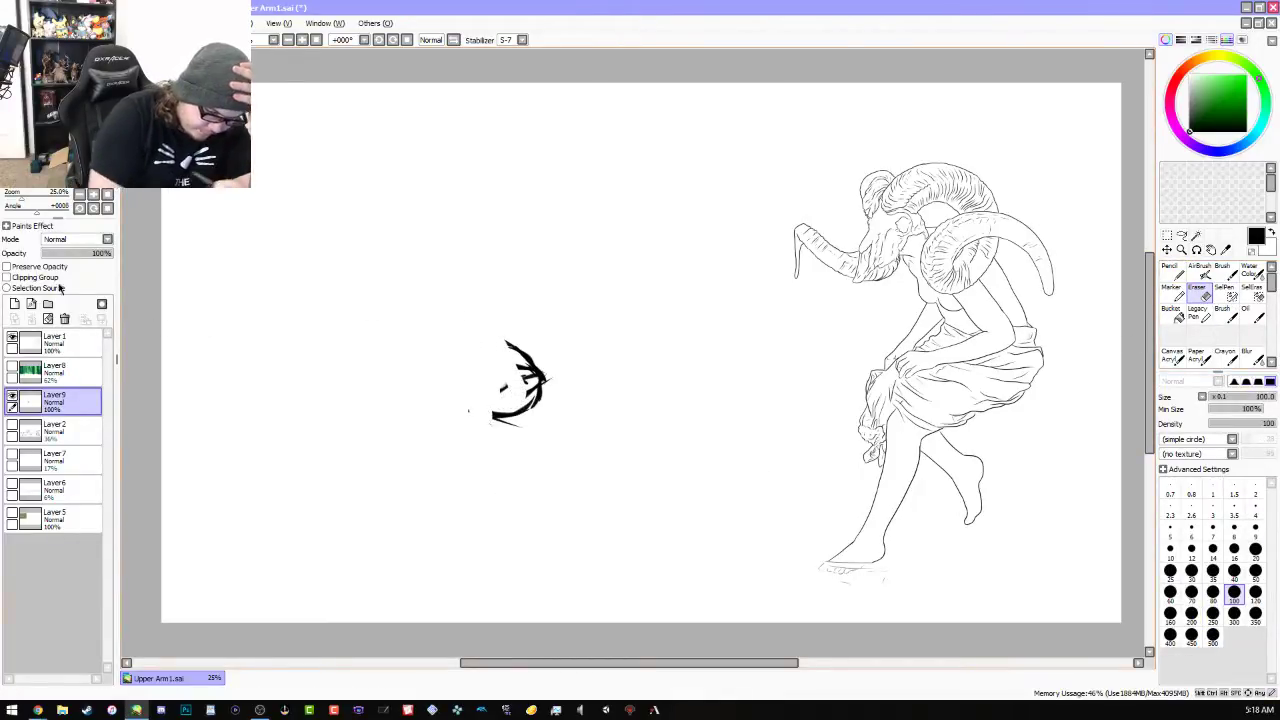
pyautogui.click(47, 318)
pyautogui.click(1166, 273)
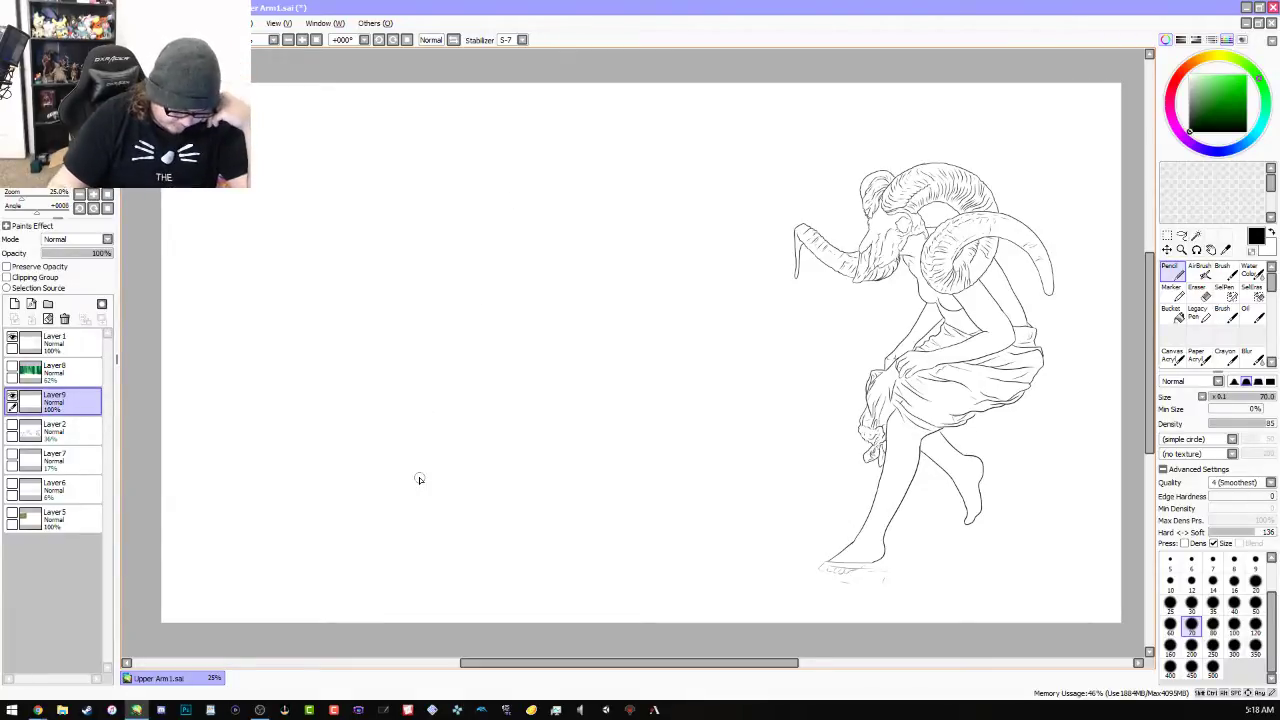
# Check the petal arrangement of the purple crocus image in the browser and go back to the drawing
pyautogui.click(40, 708)
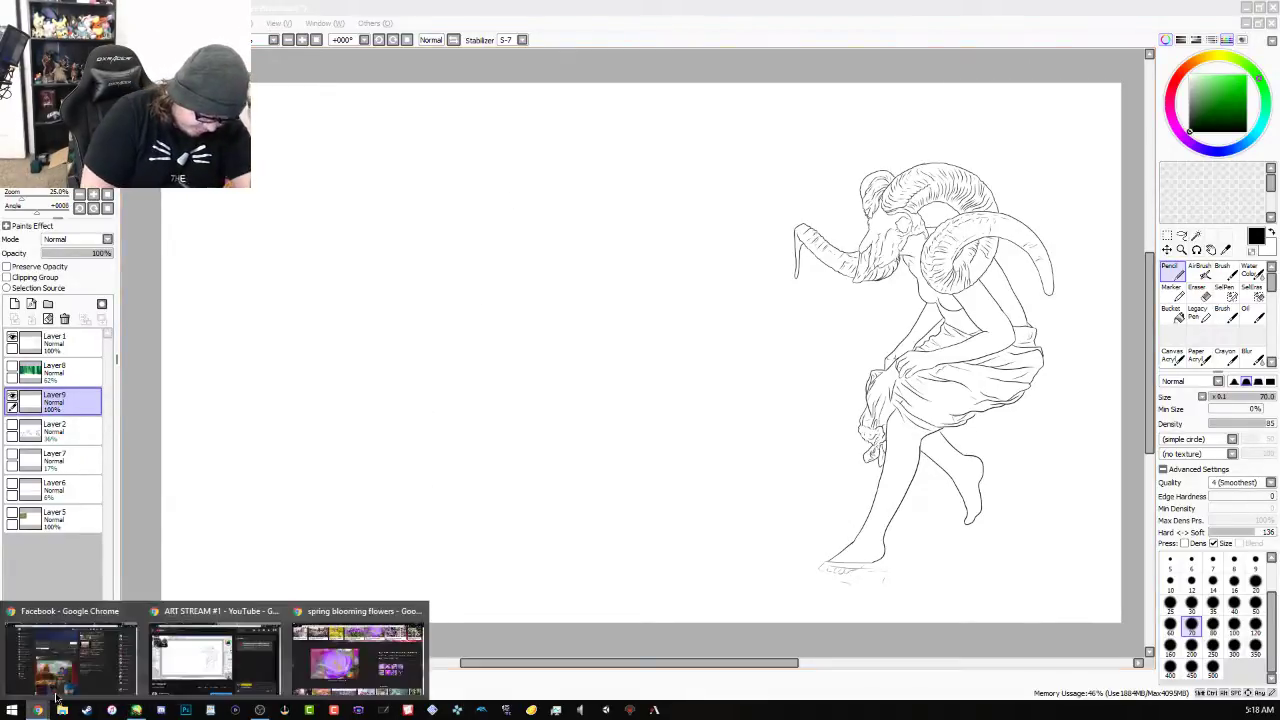
pyautogui.click(338, 651)
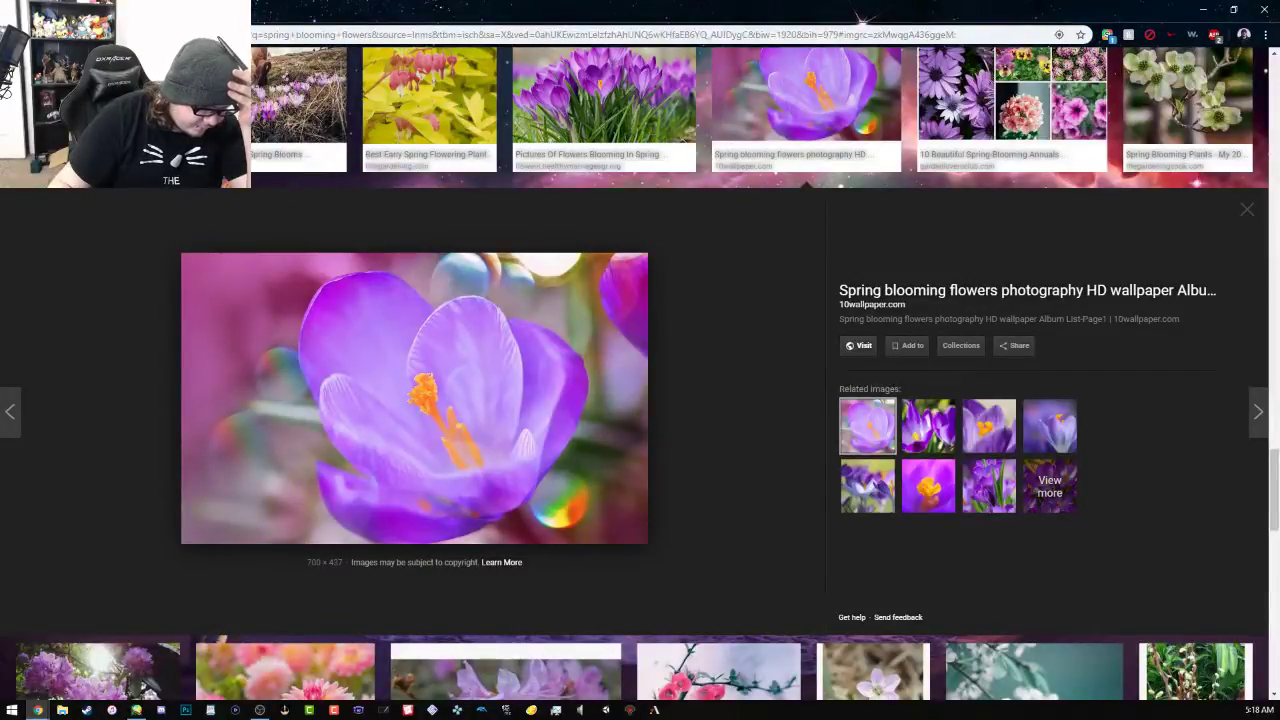
pyautogui.hotkey('alt', 'Tab')
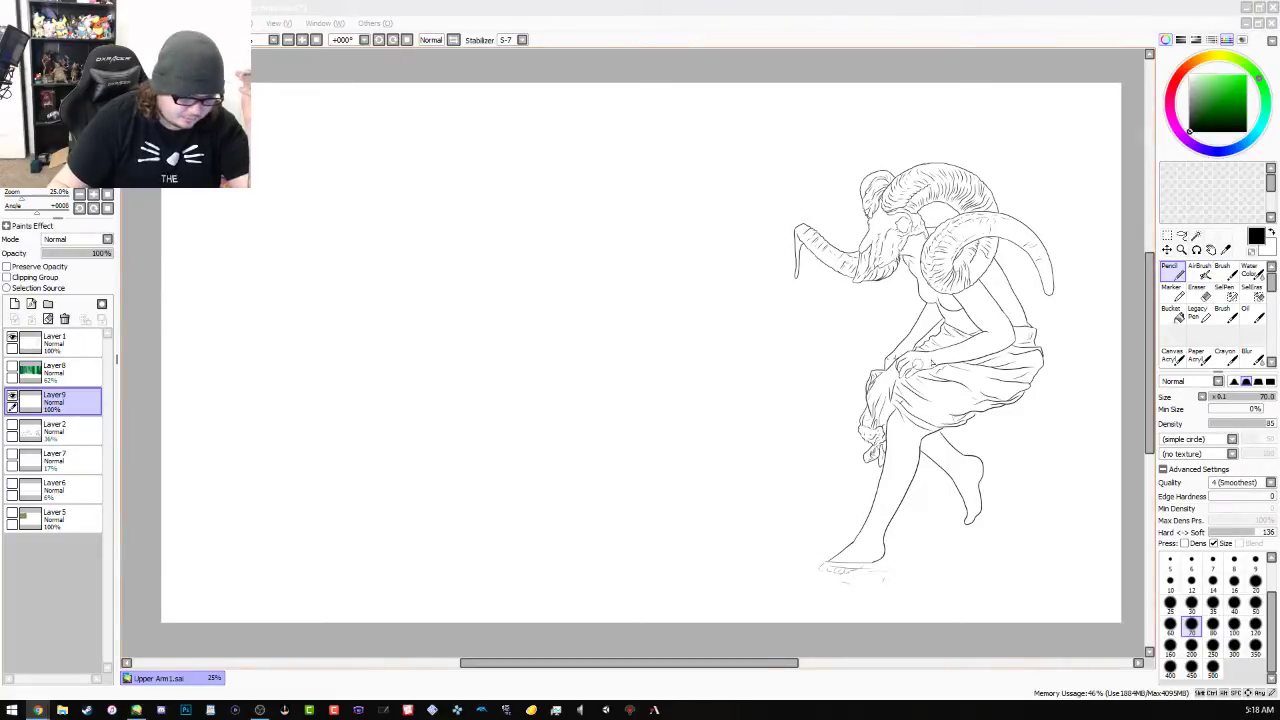
pyautogui.click(538, 18)
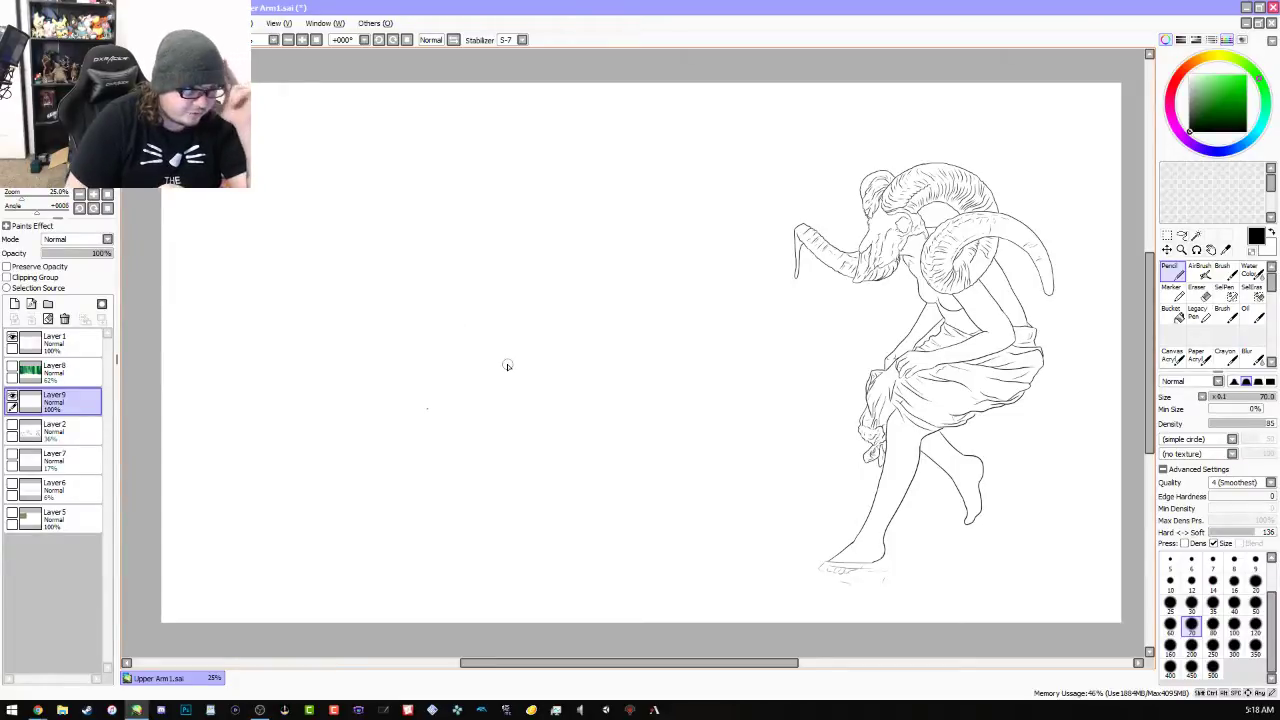
# Sketch the crocus's low front petal as a pointed, tapering shape with a small folded tip at its wide end
pyautogui.moveTo(407, 427); pyautogui.dragTo(489, 410)
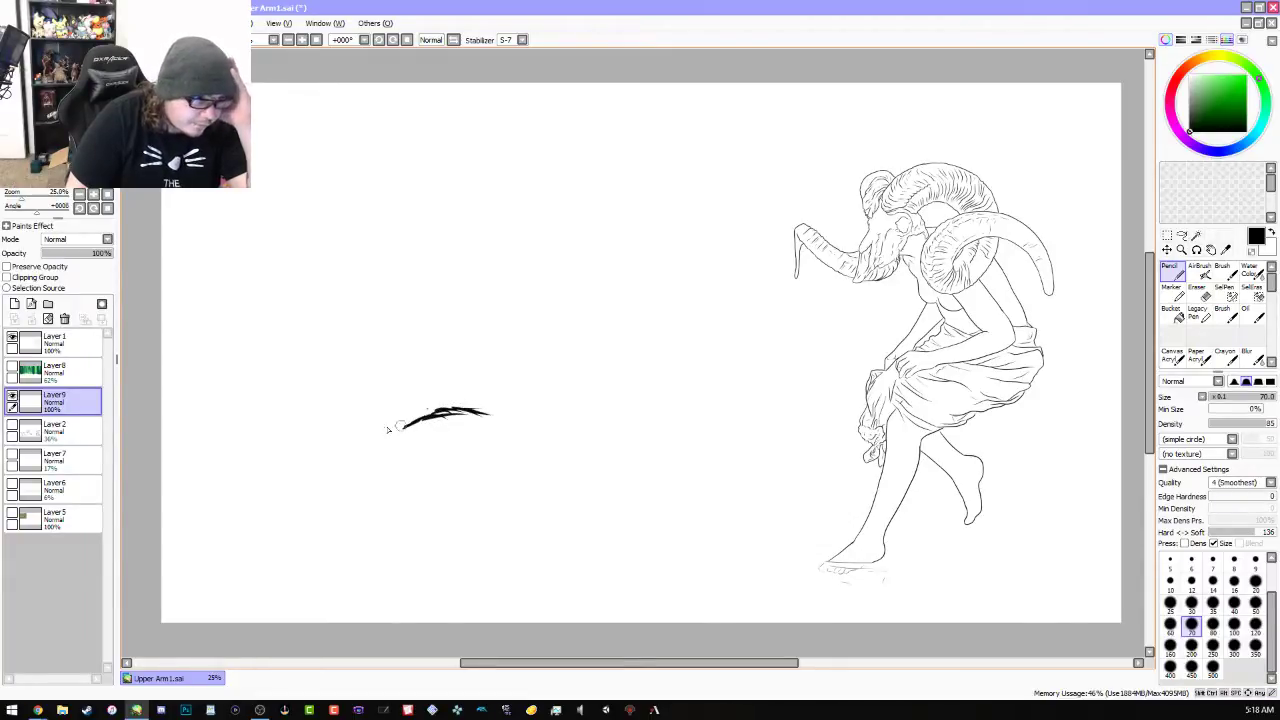
pyautogui.moveTo(415, 426)
pyautogui.mouseDown()
pyautogui.moveTo(432, 438)
pyautogui.moveTo(395, 426)
pyautogui.moveTo(495, 463)
pyautogui.moveTo(514, 456)
pyautogui.moveTo(515, 395)
pyautogui.moveTo(495, 386)
pyautogui.moveTo(487, 400)
pyautogui.moveTo(505, 470)
pyautogui.mouseUp()
pyautogui.moveTo(518, 410)
pyautogui.mouseDown()
pyautogui.moveTo(480, 467)
pyautogui.moveTo(489, 407)
pyautogui.moveTo(503, 410)
pyautogui.moveTo(418, 426)
pyautogui.mouseUp()
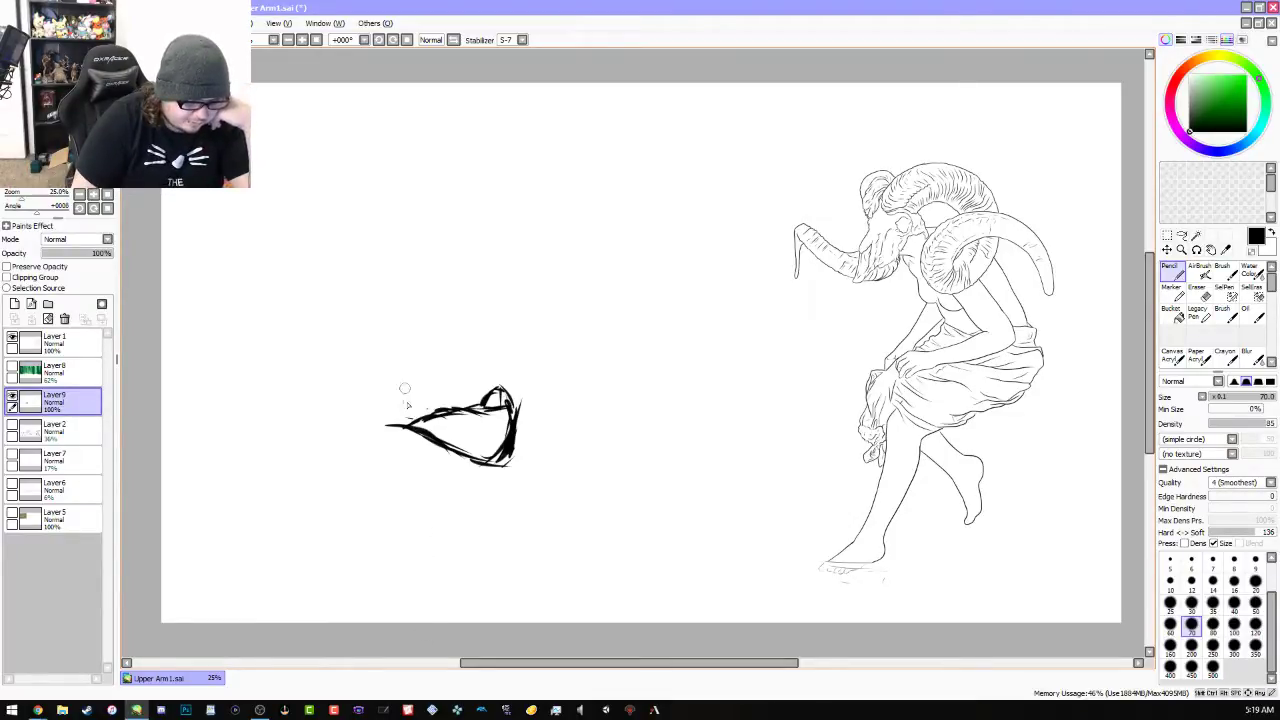
# Draw a rounded side petal curving up from the front petal's pointed end and back down to its upper edge
pyautogui.moveTo(426, 412); pyautogui.dragTo(364, 388)
pyautogui.moveTo(372, 344)
pyautogui.mouseDown()
pyautogui.moveTo(364, 384)
pyautogui.moveTo(368, 360)
pyautogui.moveTo(410, 430)
pyautogui.mouseUp()
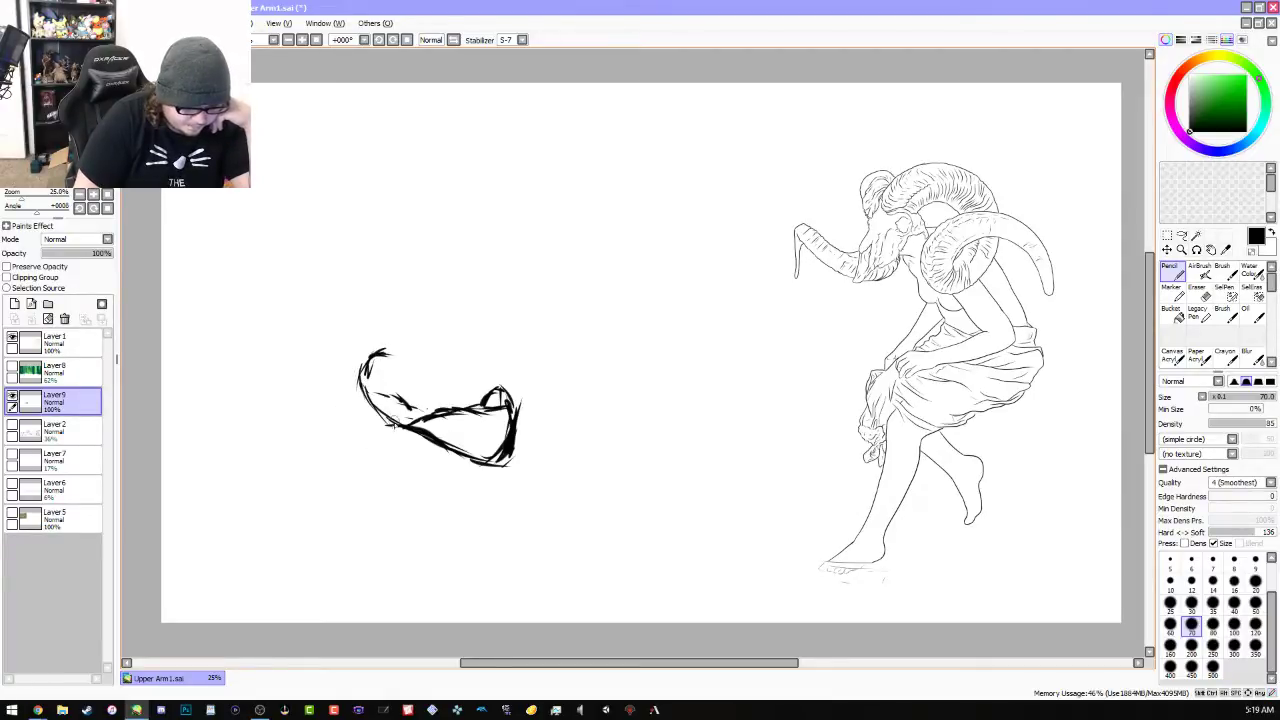
pyautogui.moveTo(383, 357)
pyautogui.mouseDown()
pyautogui.moveTo(458, 403)
pyautogui.moveTo(409, 358)
pyautogui.moveTo(412, 347)
pyautogui.moveTo(467, 379)
pyautogui.moveTo(456, 384)
pyautogui.moveTo(438, 326)
pyautogui.mouseUp()
# Draw the tall upright petal above the front petal's folded tip and a large rounded back petal above the side petal
pyautogui.moveTo(454, 392); pyautogui.dragTo(446, 321)
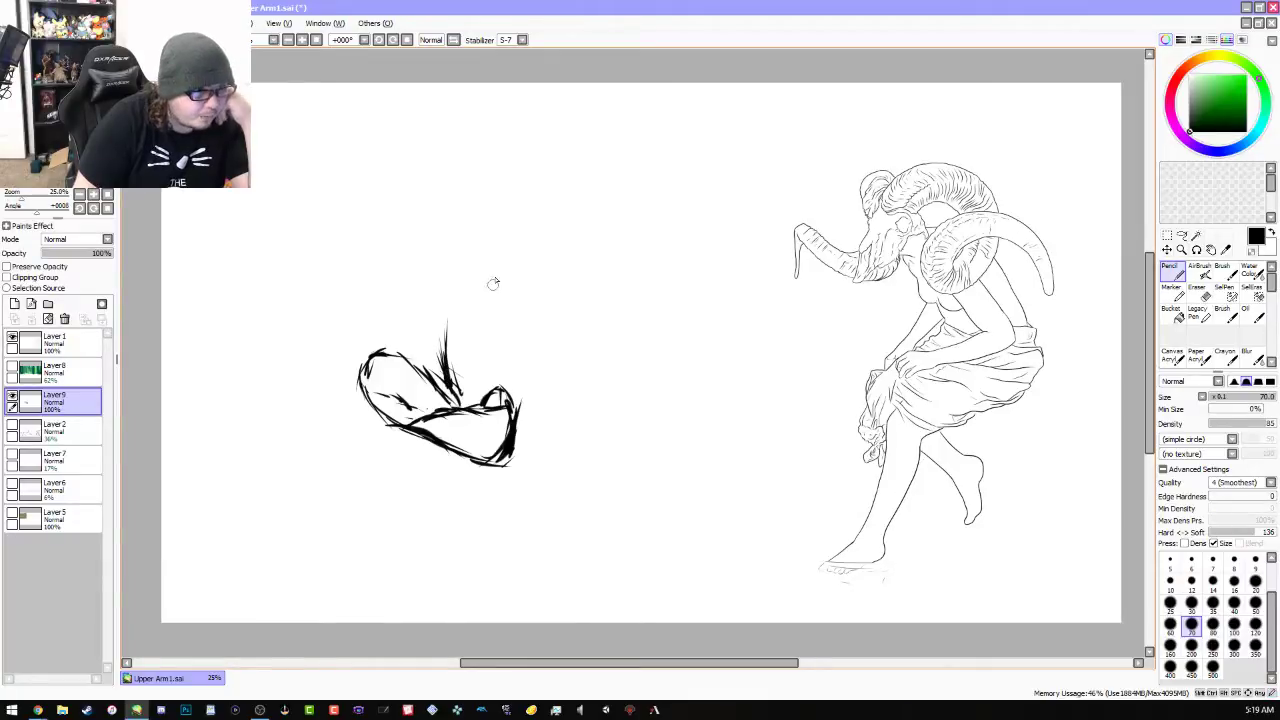
pyautogui.moveTo(446, 366)
pyautogui.mouseDown()
pyautogui.moveTo(445, 318)
pyautogui.moveTo(486, 288)
pyautogui.mouseUp()
pyautogui.moveTo(446, 328)
pyautogui.mouseDown()
pyautogui.moveTo(500, 290)
pyautogui.moveTo(544, 322)
pyautogui.moveTo(528, 385)
pyautogui.moveTo(533, 361)
pyautogui.moveTo(535, 375)
pyautogui.moveTo(521, 400)
pyautogui.moveTo(531, 331)
pyautogui.moveTo(492, 378)
pyautogui.mouseUp()
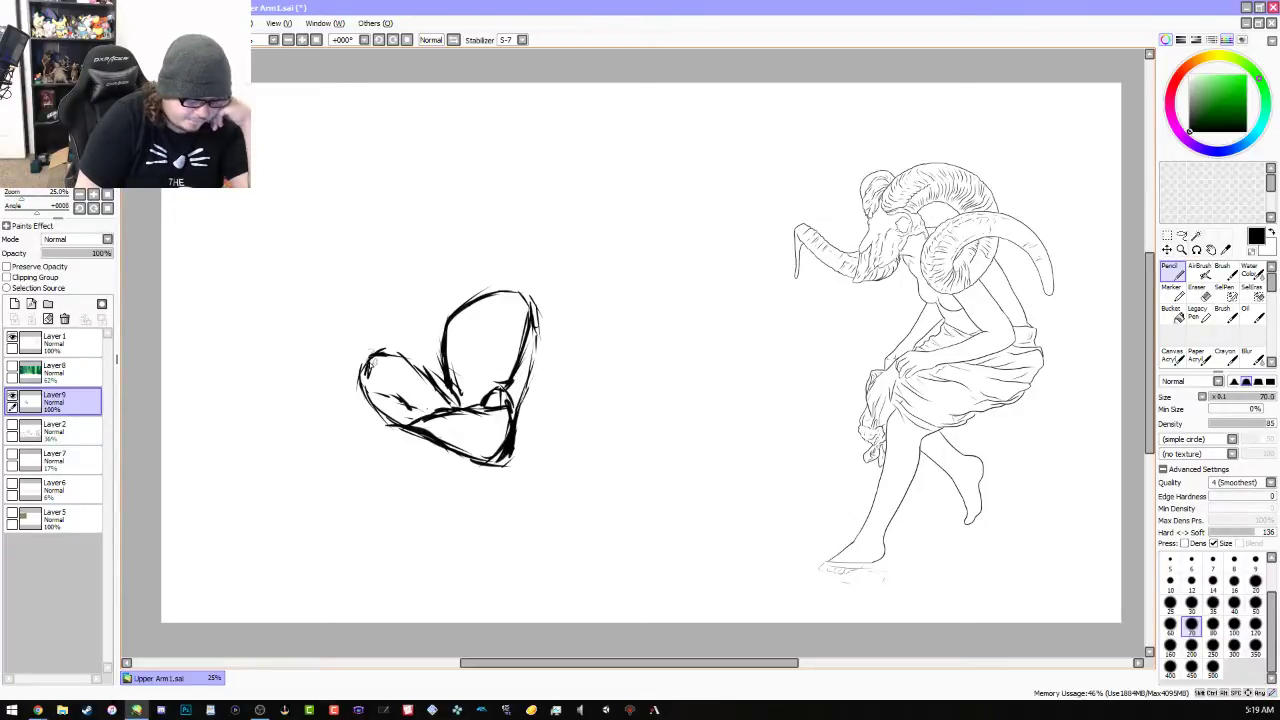
pyautogui.moveTo(368, 352)
pyautogui.mouseDown()
pyautogui.moveTo(360, 262)
pyautogui.moveTo(412, 252)
pyautogui.moveTo(450, 268)
pyautogui.moveTo(456, 305)
pyautogui.moveTo(440, 262)
pyautogui.moveTo(400, 250)
pyautogui.moveTo(356, 284)
pyautogui.moveTo(450, 268)
pyautogui.moveTo(400, 248)
pyautogui.moveTo(360, 268)
pyautogui.moveTo(356, 290)
pyautogui.mouseUp()
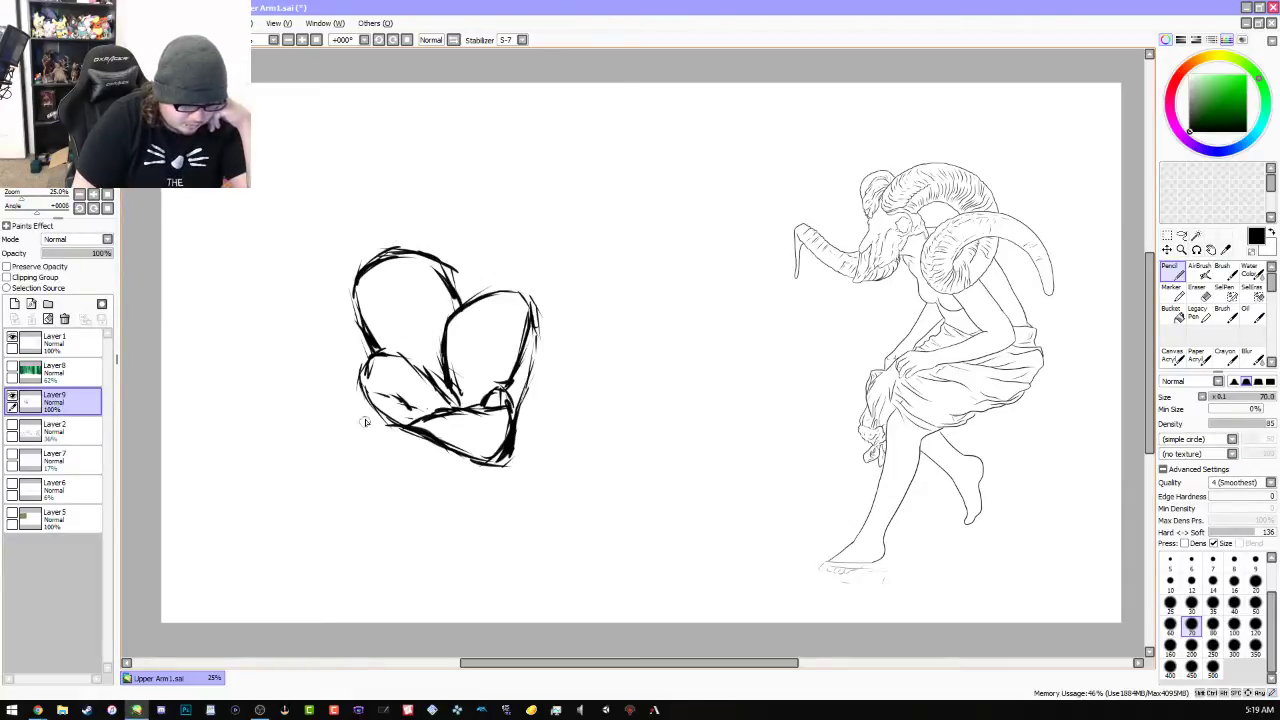
# Sketch one more curved, shaded petal beneath the crocus's front petal and clear the whole flower drawing from Layer9
pyautogui.moveTo(366, 422)
pyautogui.mouseDown()
pyautogui.moveTo(414, 473)
pyautogui.moveTo(363, 422)
pyautogui.moveTo(355, 455)
pyautogui.moveTo(369, 481)
pyautogui.moveTo(419, 487)
pyautogui.moveTo(391, 453)
pyautogui.moveTo(432, 476)
pyautogui.moveTo(364, 426)
pyautogui.moveTo(402, 429)
pyautogui.moveTo(357, 425)
pyautogui.moveTo(482, 438)
pyautogui.moveTo(488, 454)
pyautogui.moveTo(428, 486)
pyautogui.moveTo(490, 466)
pyautogui.mouseUp()
pyautogui.moveTo(408, 504); pyautogui.dragTo(480, 470)
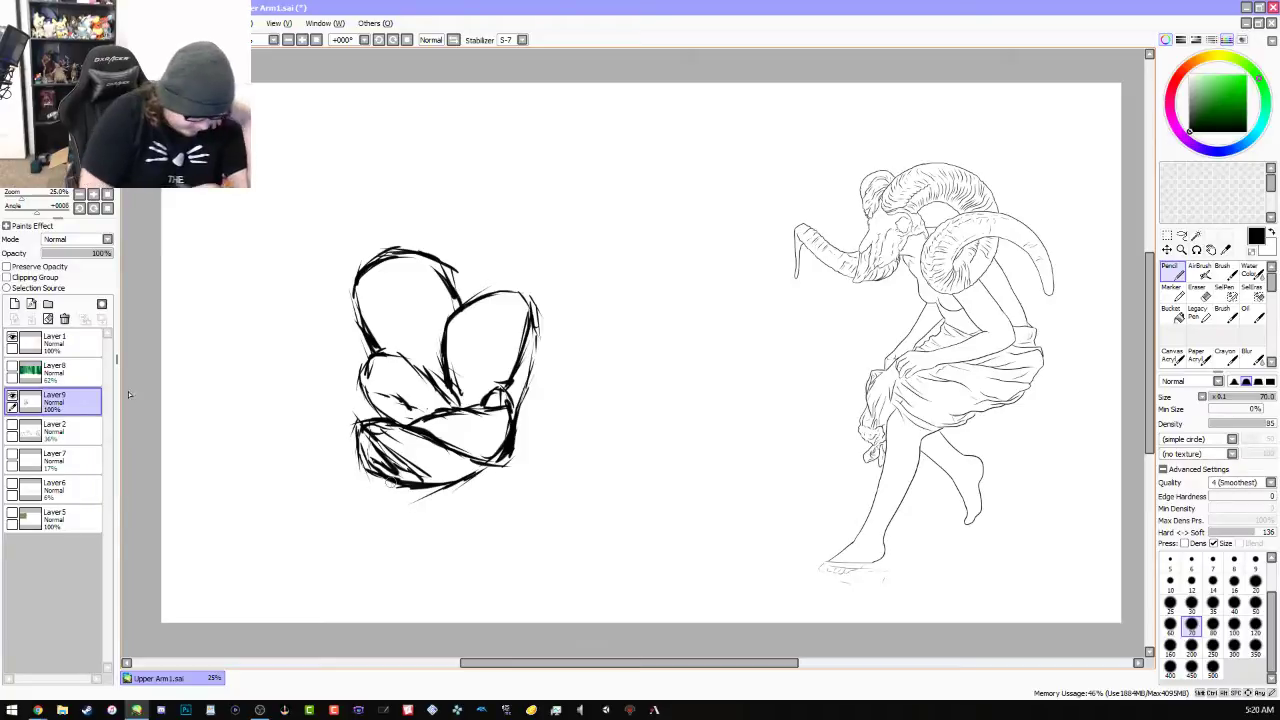
pyautogui.click(47, 318)
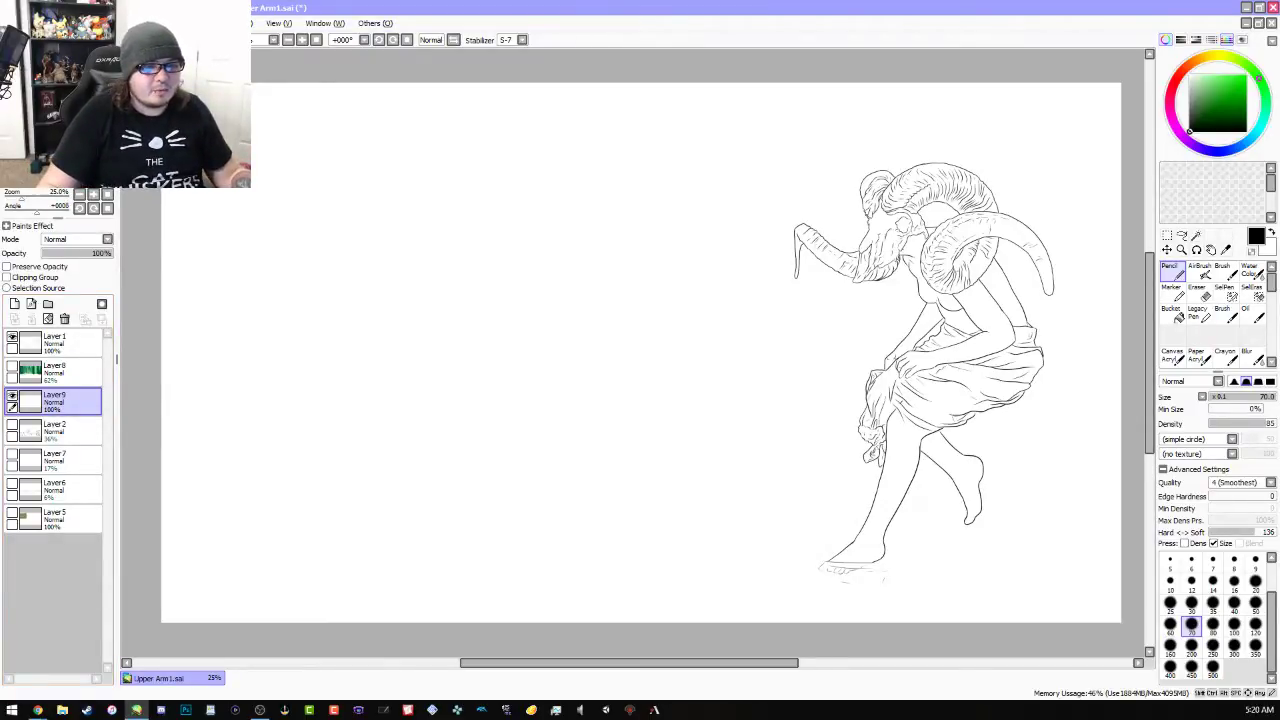
# Switch to the browser and search for black lotus images in a new tab
pyautogui.hotkey('alt', 'Tab')
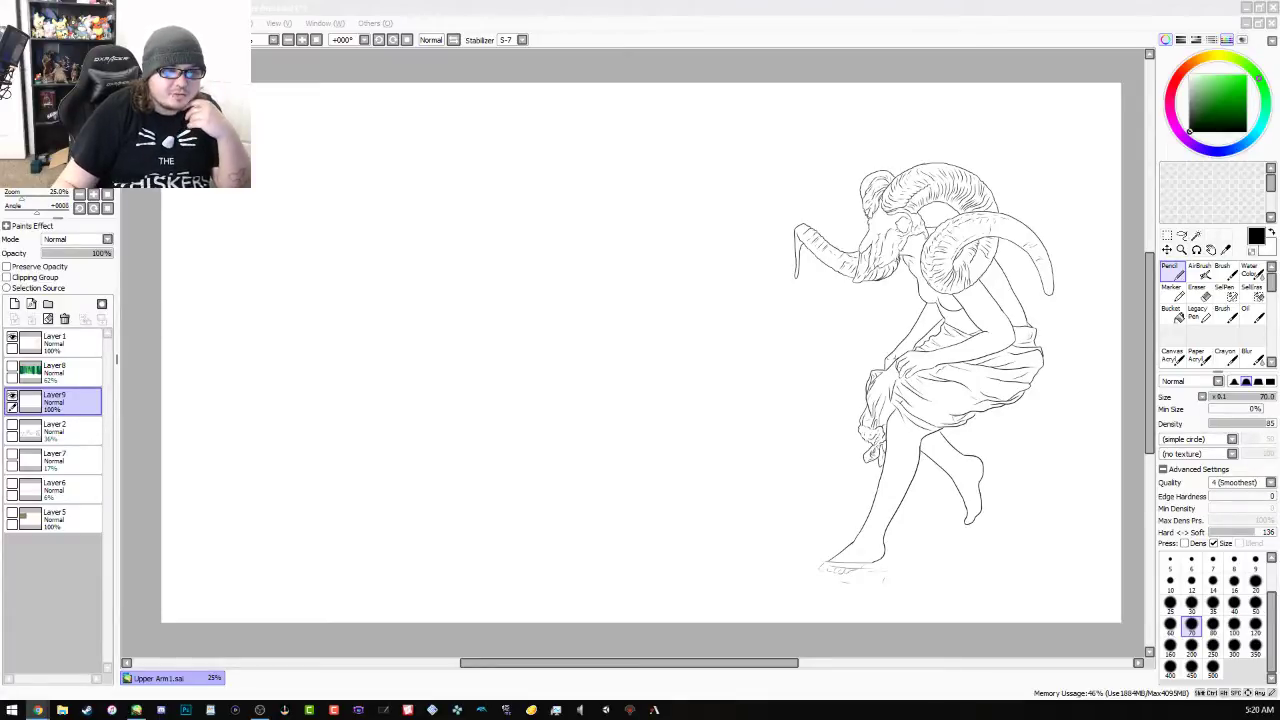
pyautogui.hotkey('alt', 'Tab')
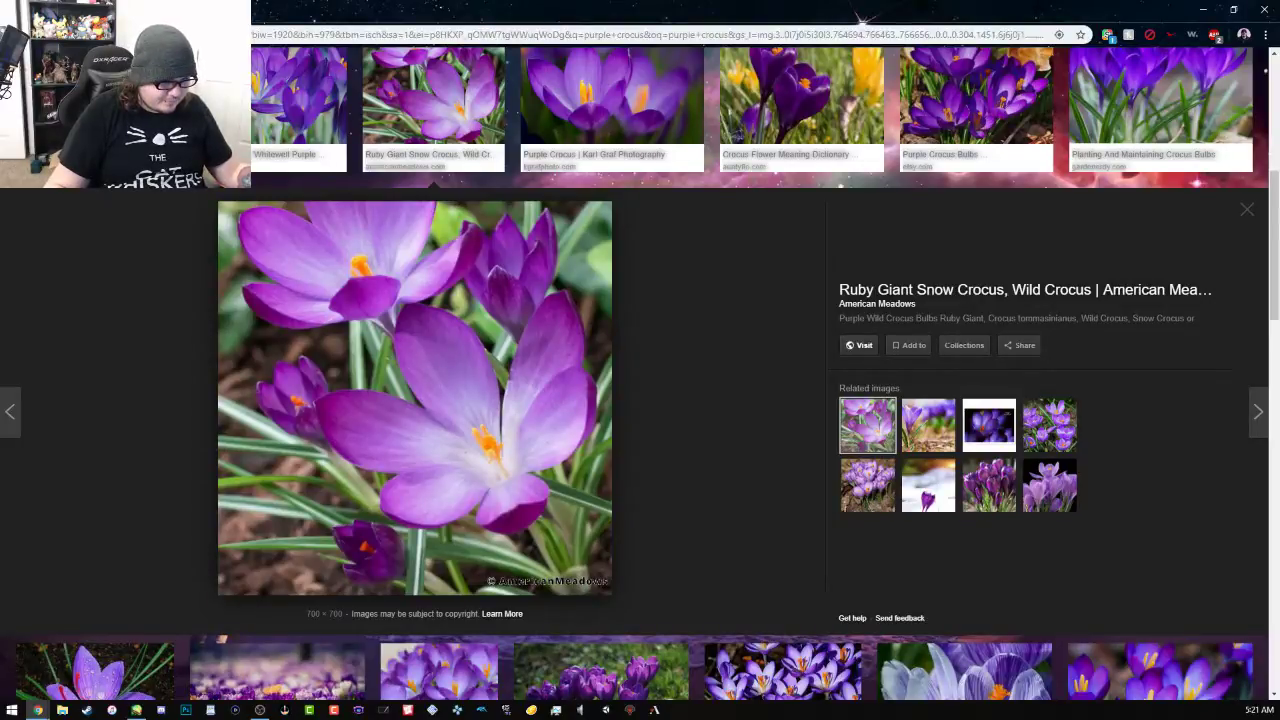
pyautogui.hotkey('ctrl', 't')
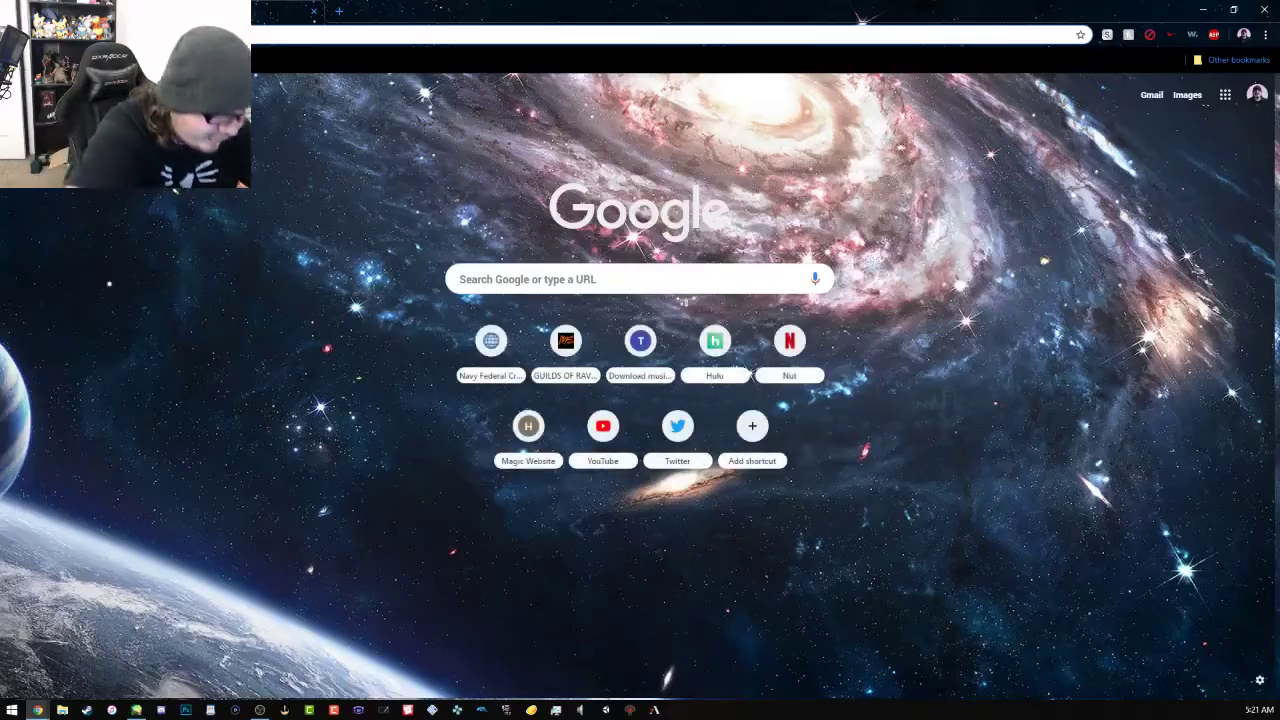
pyautogui.write('black sheep menu')
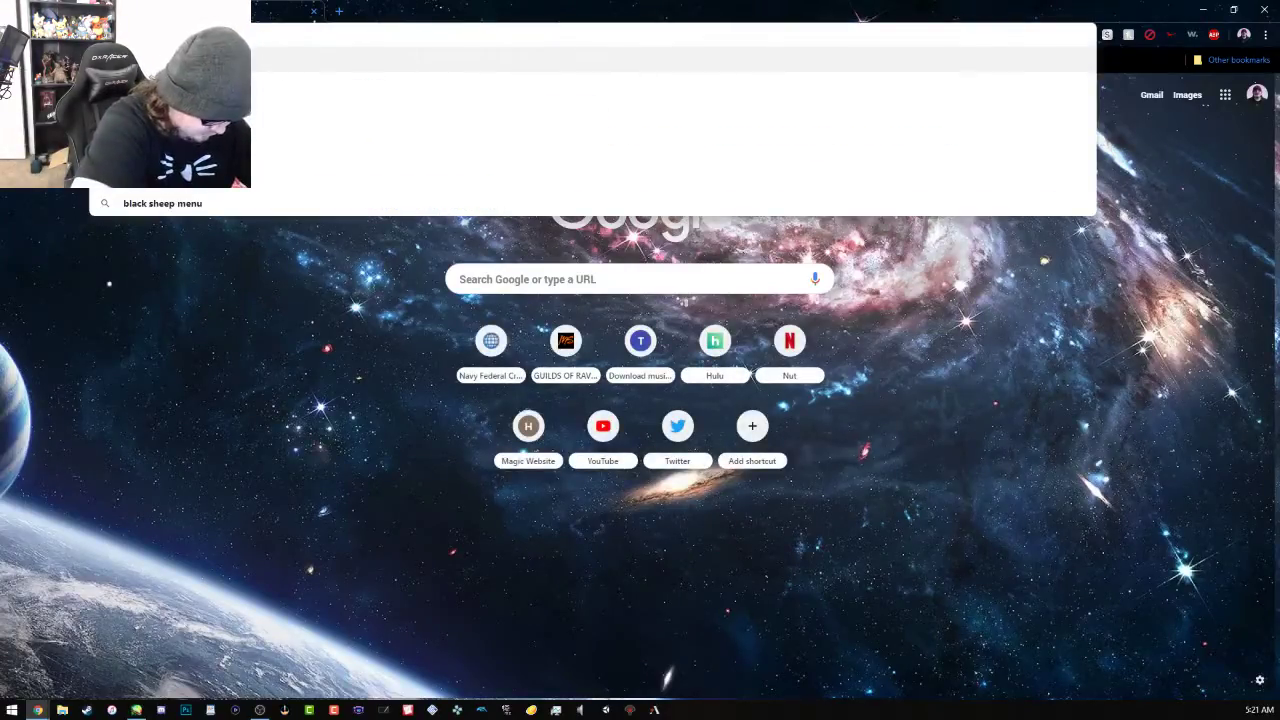
pyautogui.press('BackSpace')
pyautogui.press('BackSpace')
pyautogui.press('BackSpace')
pyautogui.press('BackSpace')
pyautogui.press('BackSpace')
pyautogui.press('BackSpace')
pyautogui.press('BackSpace')
pyautogui.press('BackSpace')
pyautogui.press('BackSpace')
pyautogui.press('BackSpace')
pyautogui.press('BackSpace')
pyautogui.write('l')
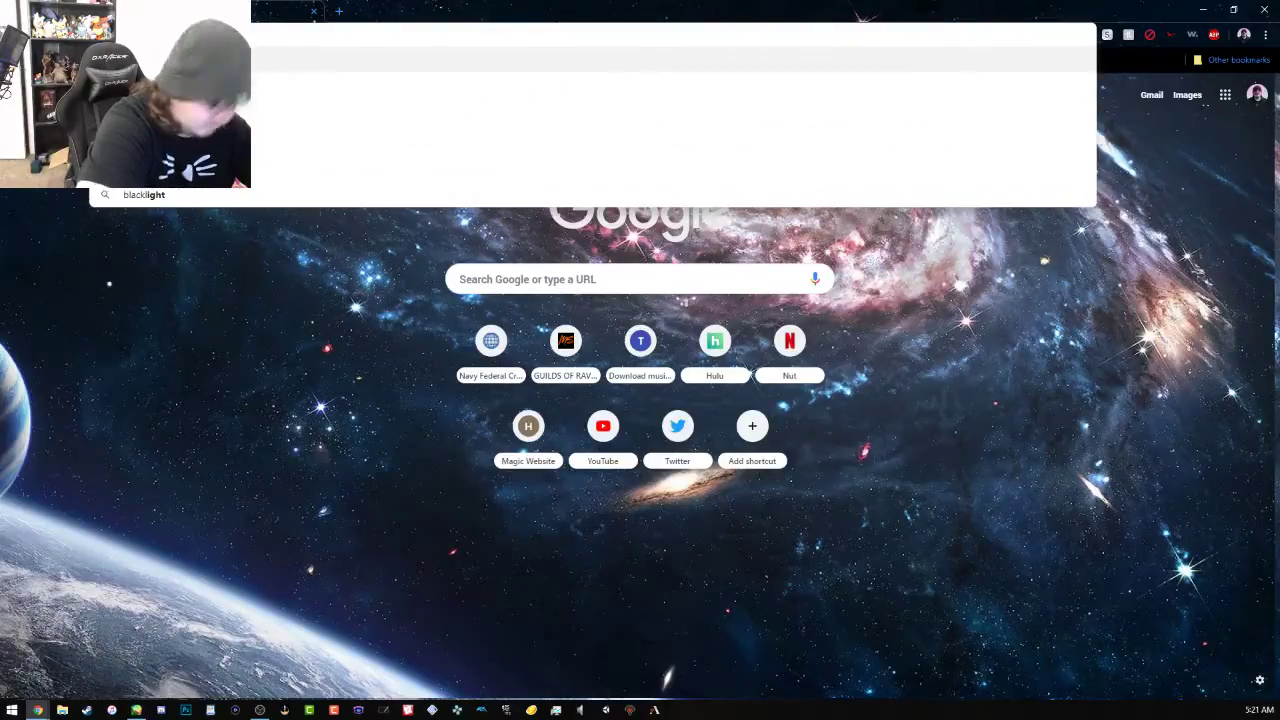
pyautogui.press('BackSpace')
pyautogui.press('BackSpace')
pyautogui.write('sheep menu')
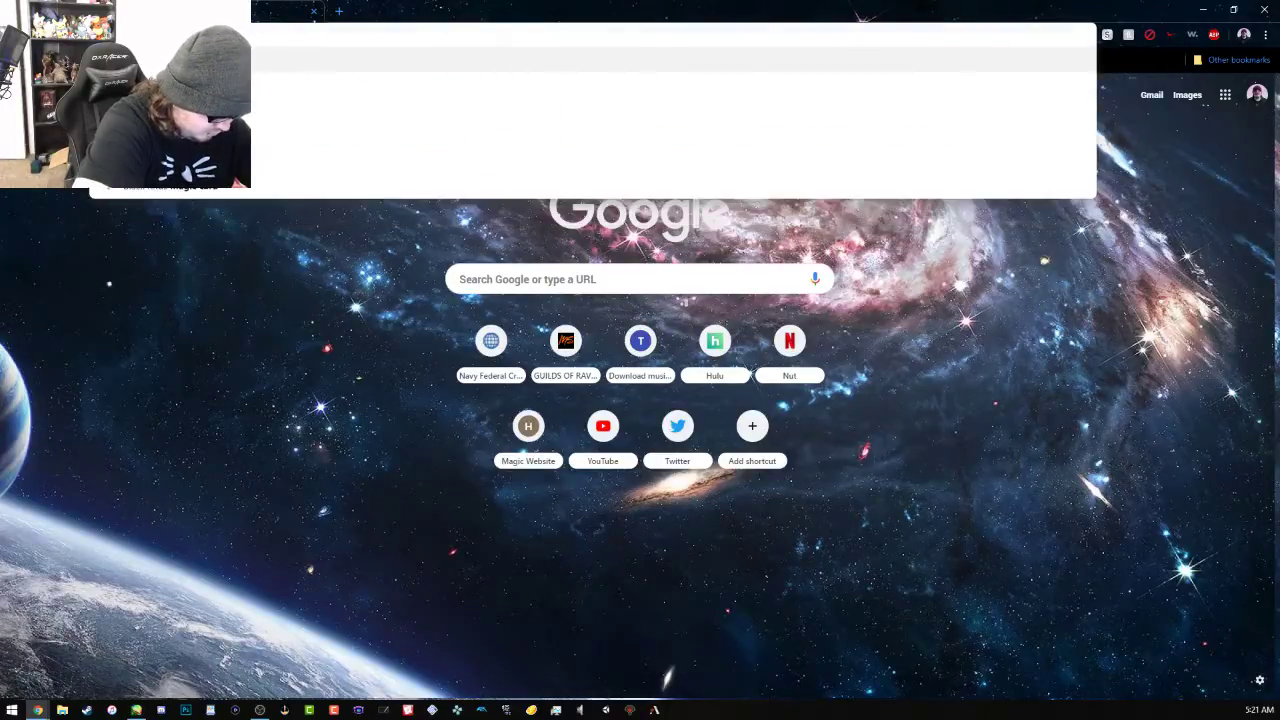
pyautogui.press('Return')
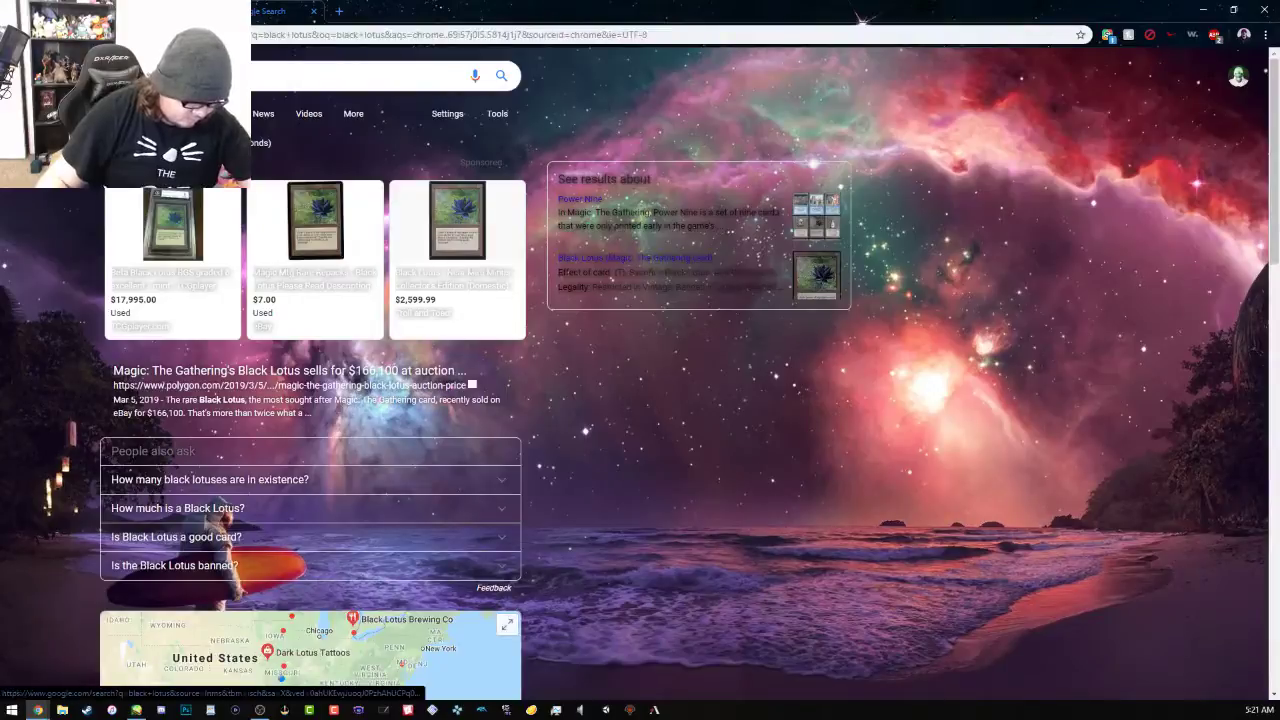
pyautogui.click(215, 113)
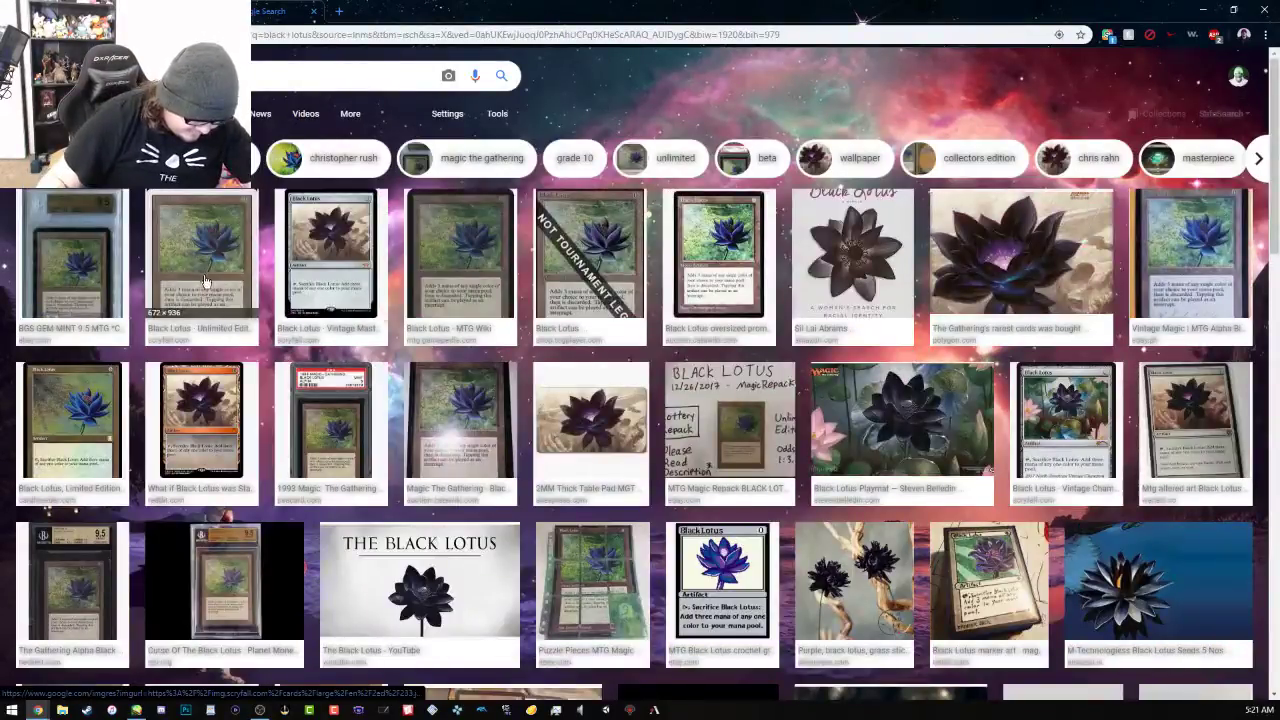
# Compare the flower shapes in the Black Lotus artwork and card images, close that search and return to the drawing
pyautogui.click(1072, 286)
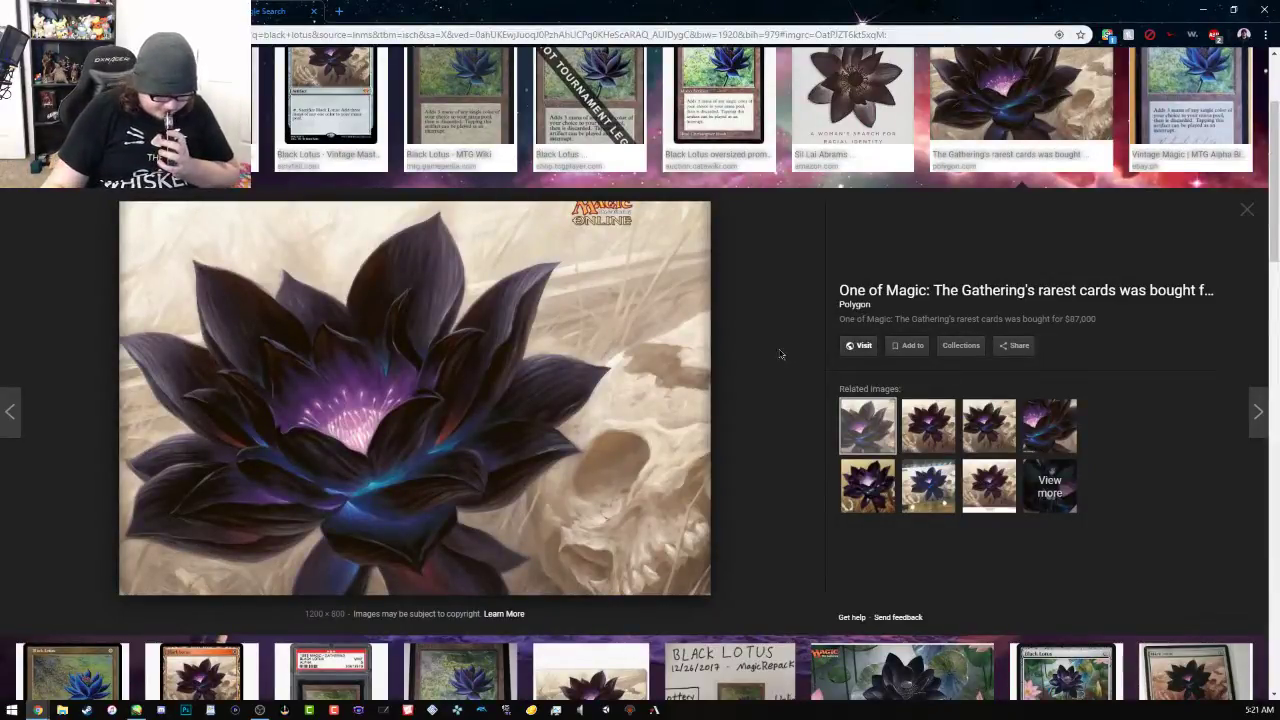
pyautogui.click(1193, 100)
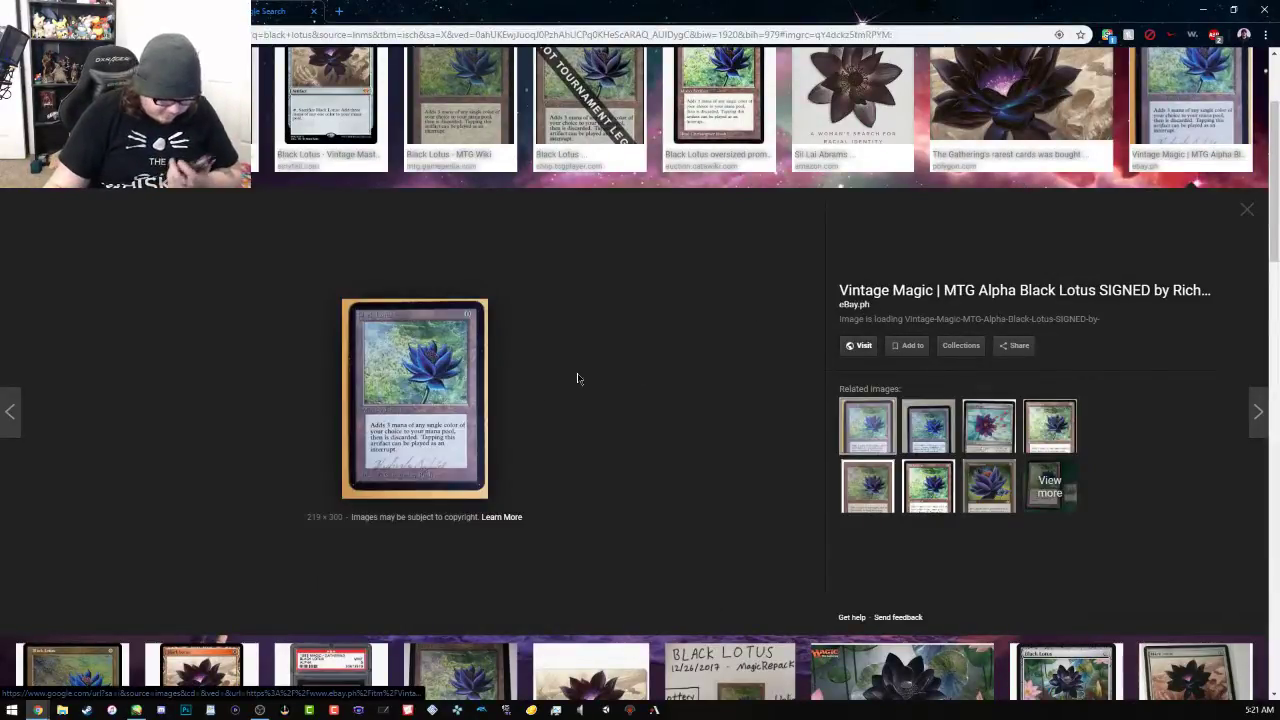
pyautogui.click(462, 97)
pyautogui.click(325, 100)
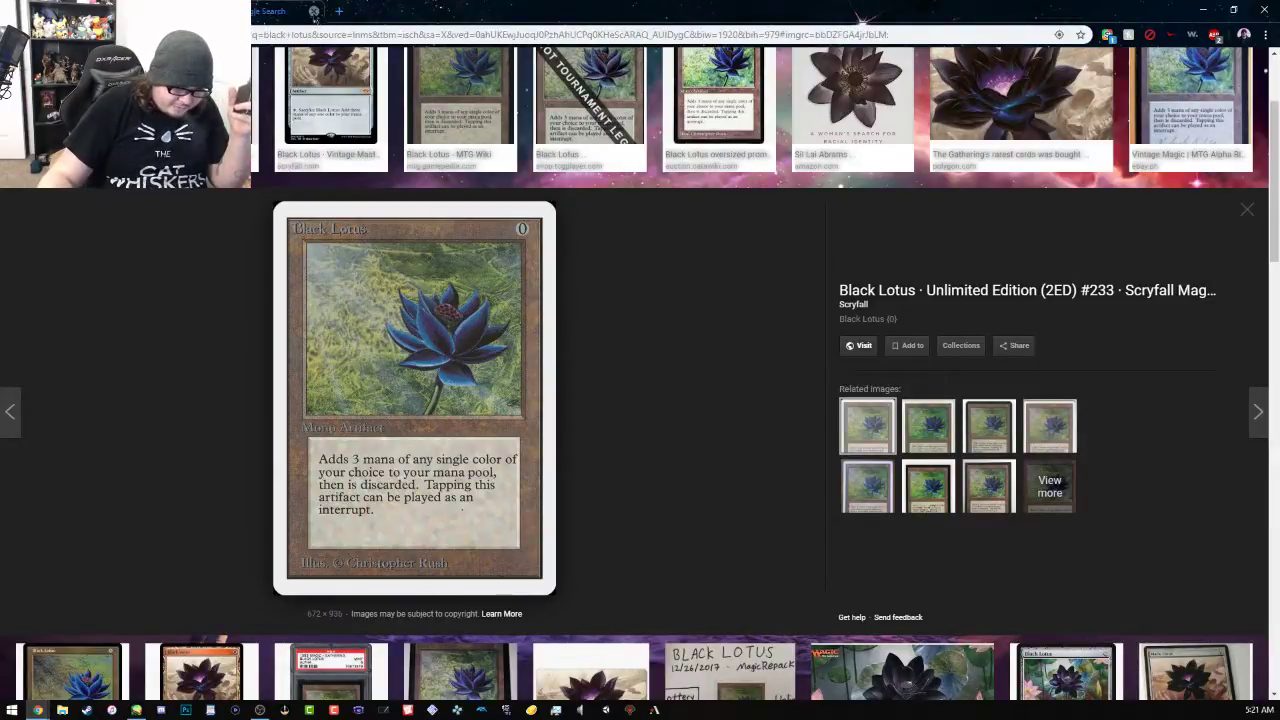
pyautogui.click(314, 11)
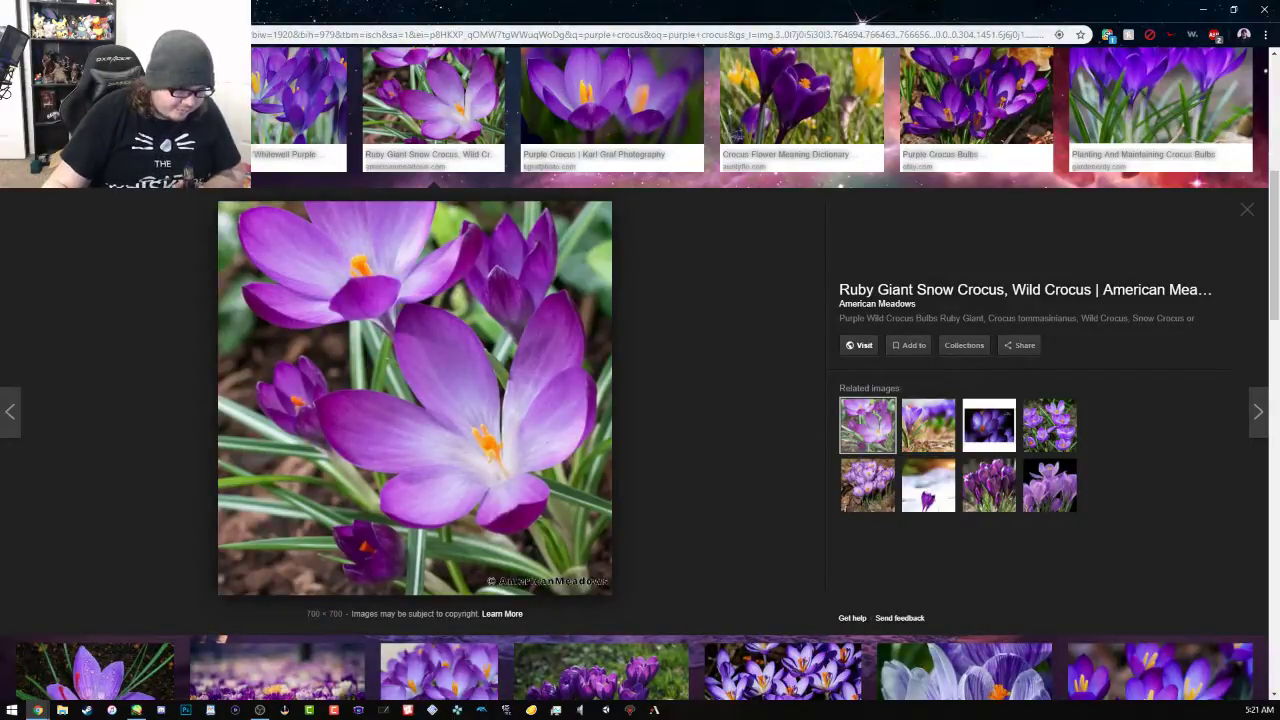
pyautogui.press('super+Down')
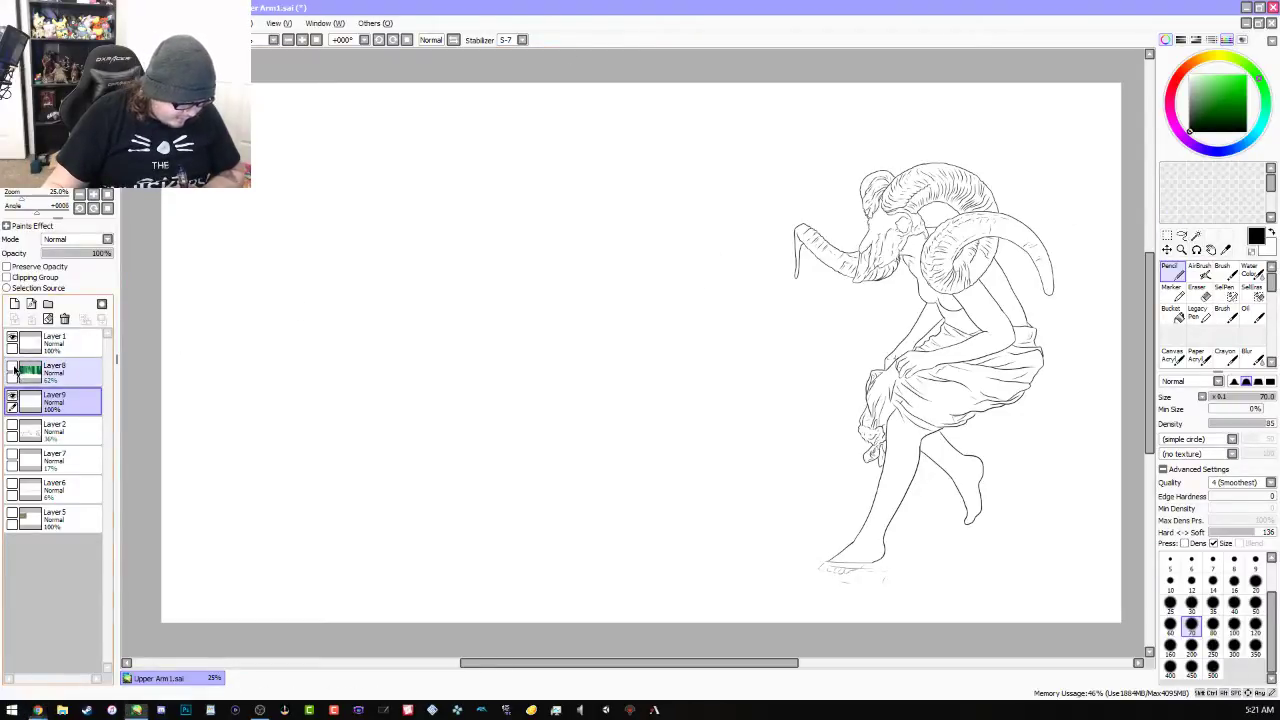
# Show Layer8 and Layer2, and airbrush pale yellow light rays at size 300 on Layer8 over the trees beside and above the deer
pyautogui.click(12, 428)
pyautogui.click(12, 400)
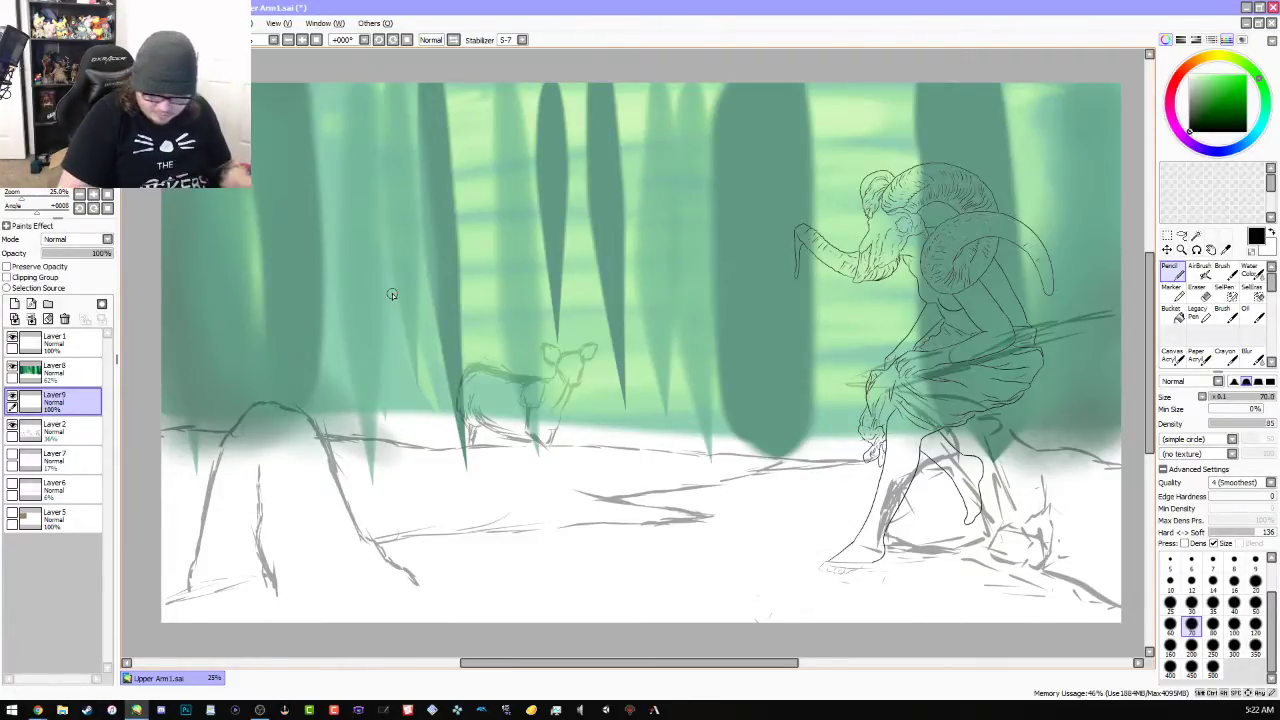
pyautogui.click(1213, 58)
pyautogui.click(1203, 79)
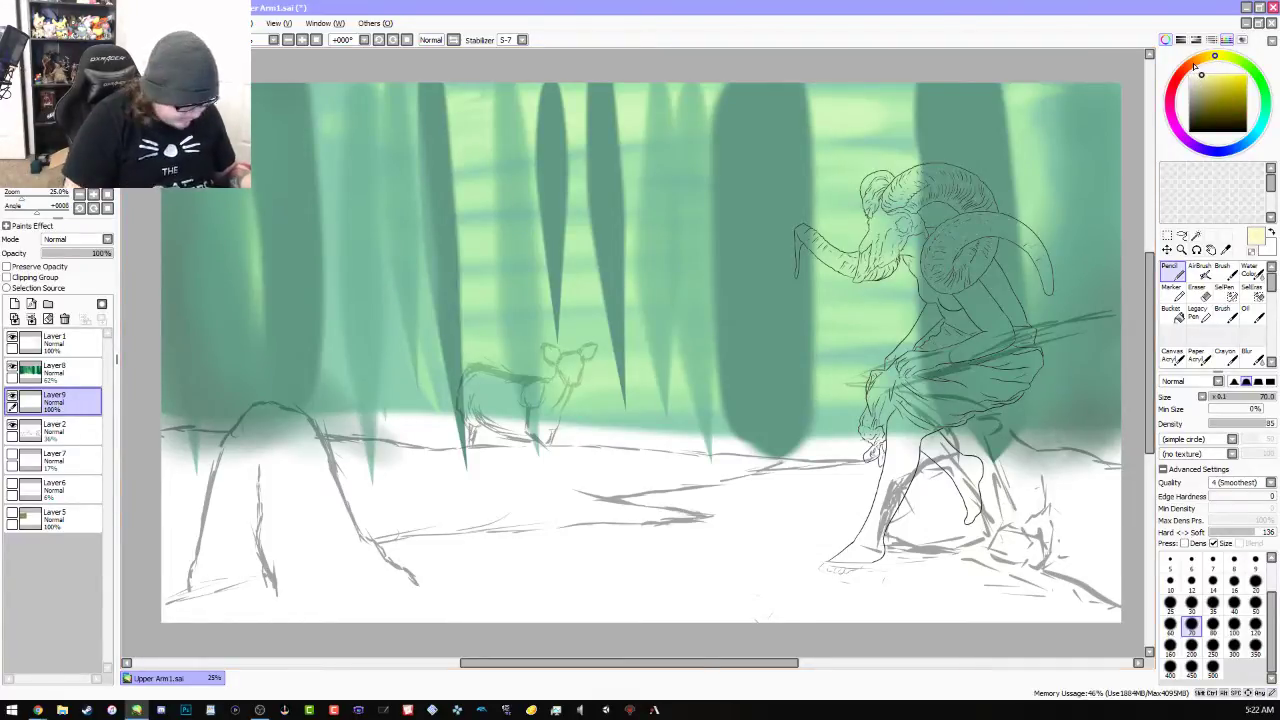
pyautogui.click(55, 370)
pyautogui.click(1198, 270)
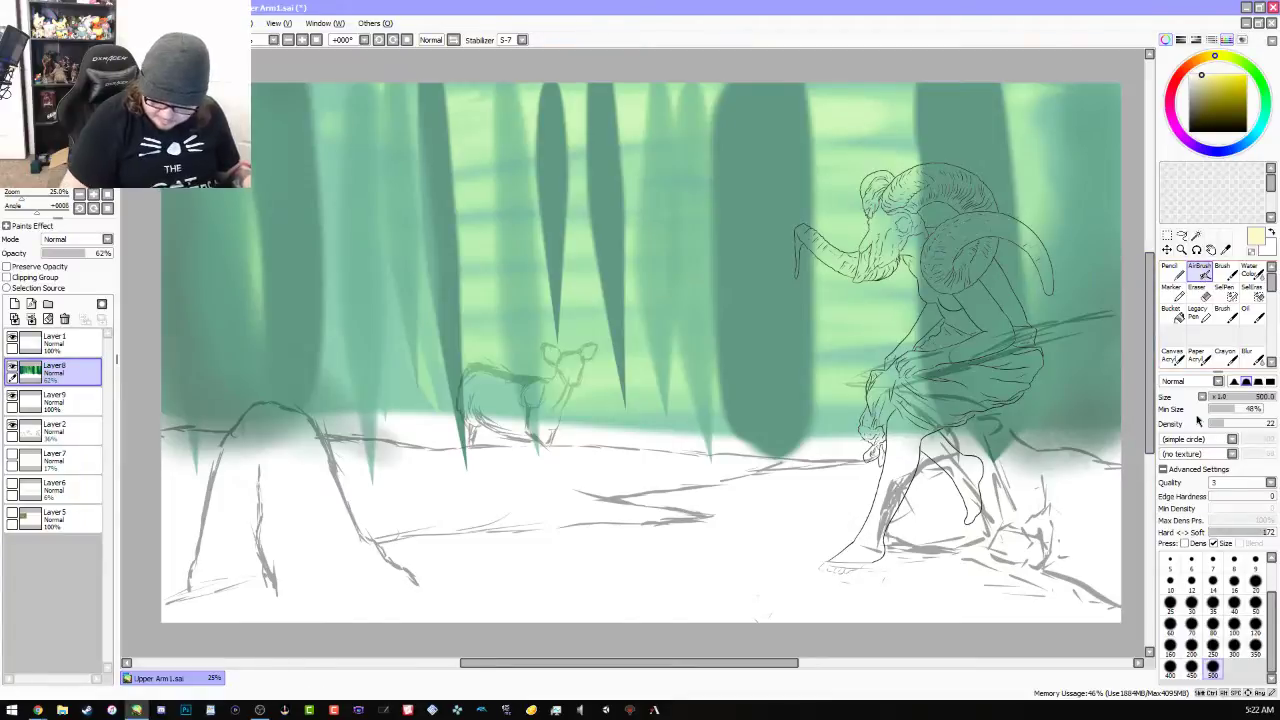
pyautogui.click(1213, 623)
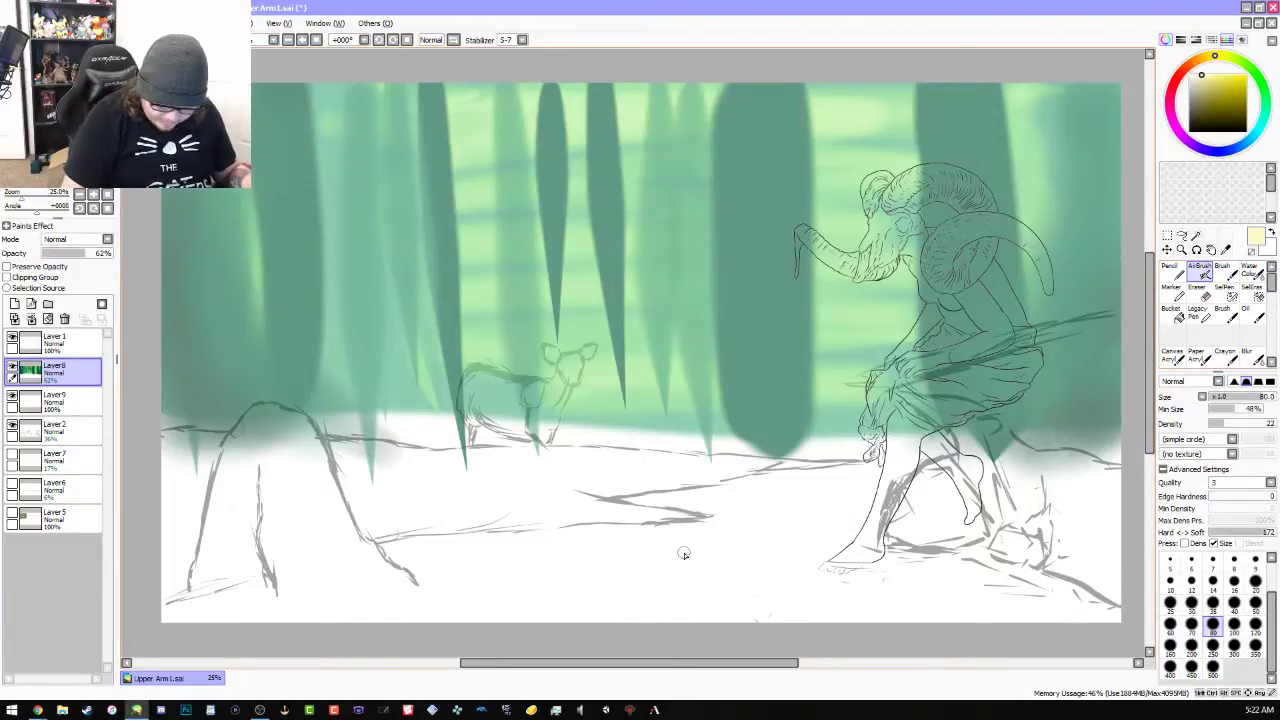
pyautogui.click(1234, 644)
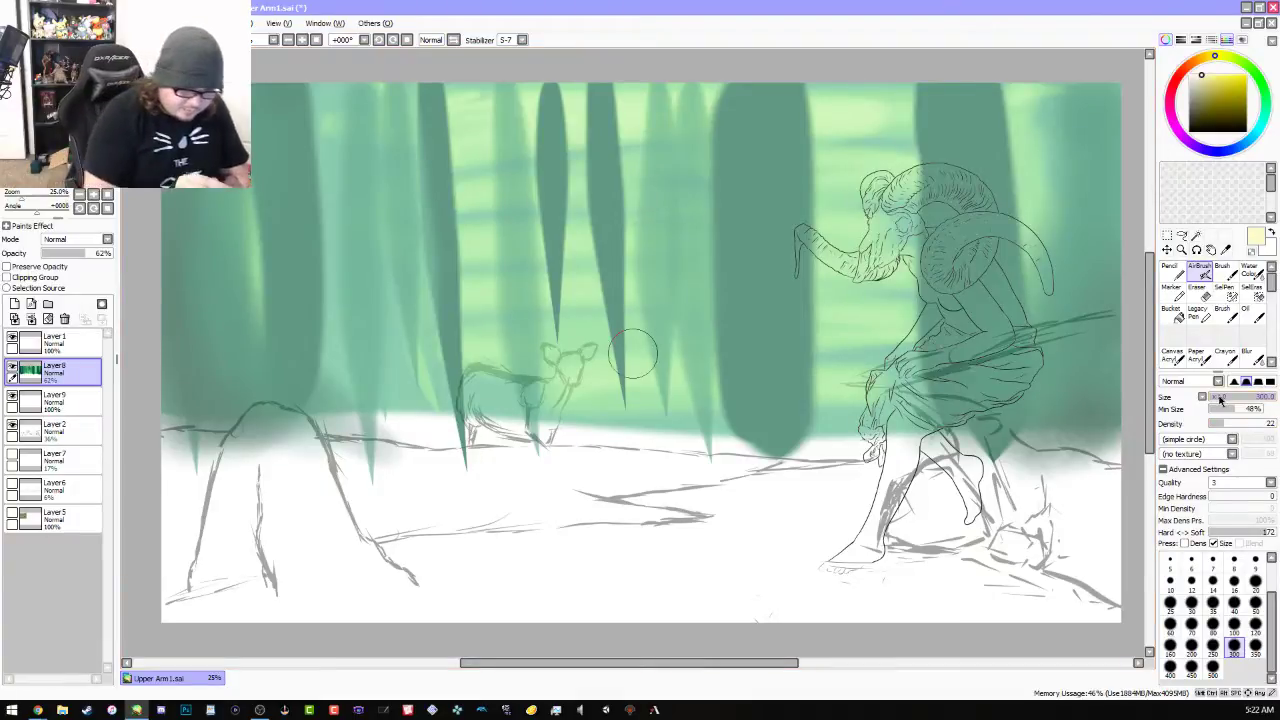
pyautogui.moveTo(429, 94)
pyautogui.mouseDown()
pyautogui.moveTo(385, 380)
pyautogui.moveTo(357, 410)
pyautogui.mouseUp()
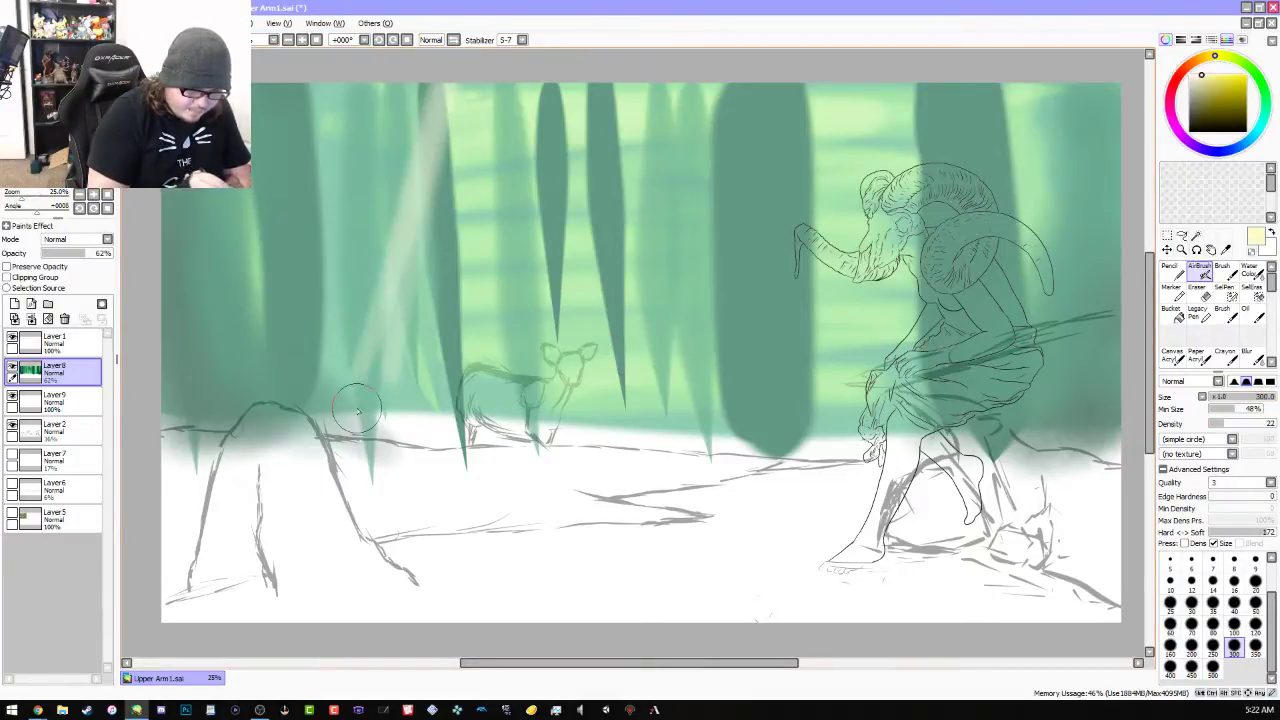
pyautogui.moveTo(529, 72)
pyautogui.mouseDown()
pyautogui.moveTo(510, 400)
pyautogui.moveTo(545, 370)
pyautogui.mouseUp()
pyautogui.moveTo(557, 91); pyautogui.dragTo(527, 390)
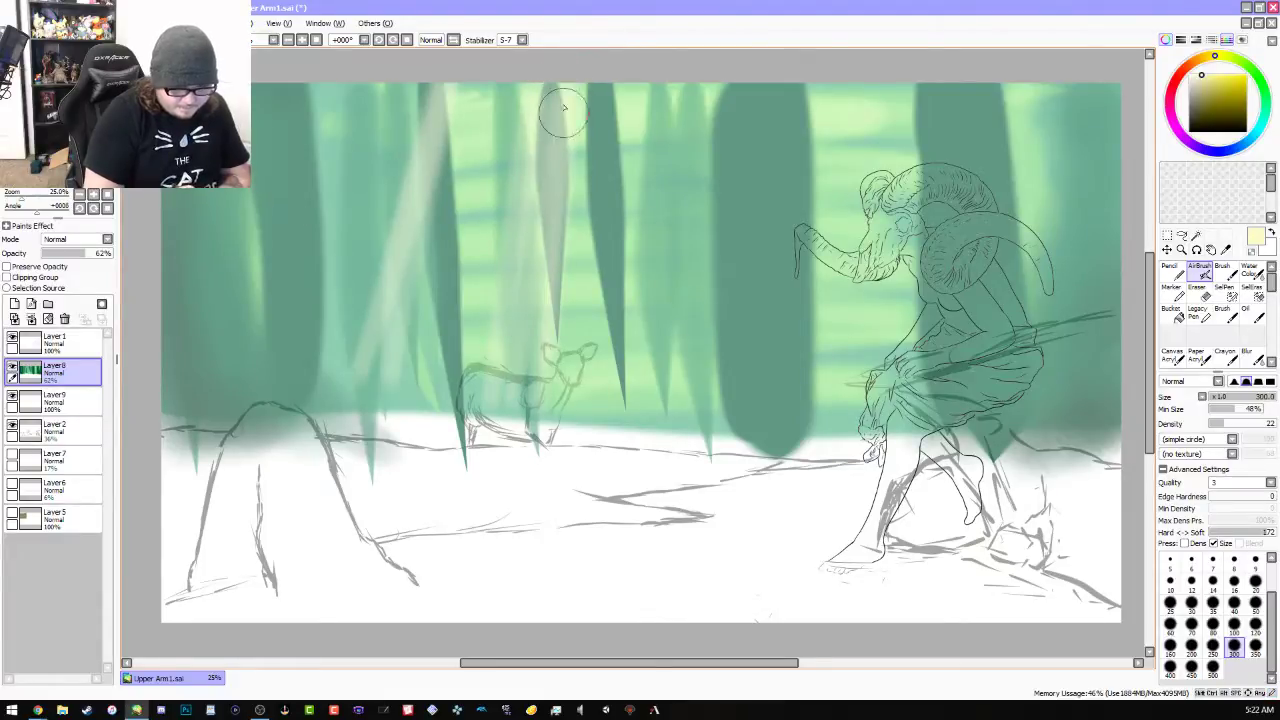
pyautogui.moveTo(557, 63); pyautogui.dragTo(525, 200)
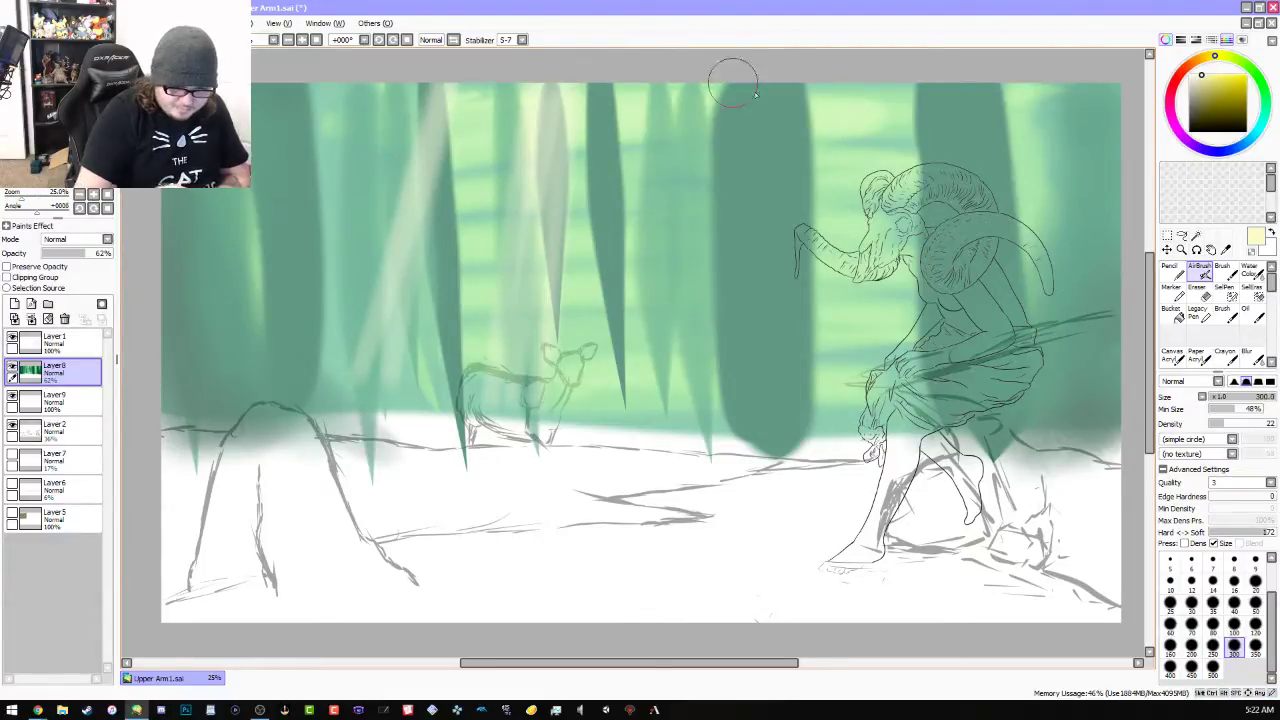
# Airbrush pale rays from the wide trunk down toward the figure, on the thin trunk near the deer's head and on the far-left trunk
pyautogui.moveTo(818, 147); pyautogui.dragTo(905, 340)
pyautogui.moveTo(818, 110); pyautogui.dragTo(895, 390)
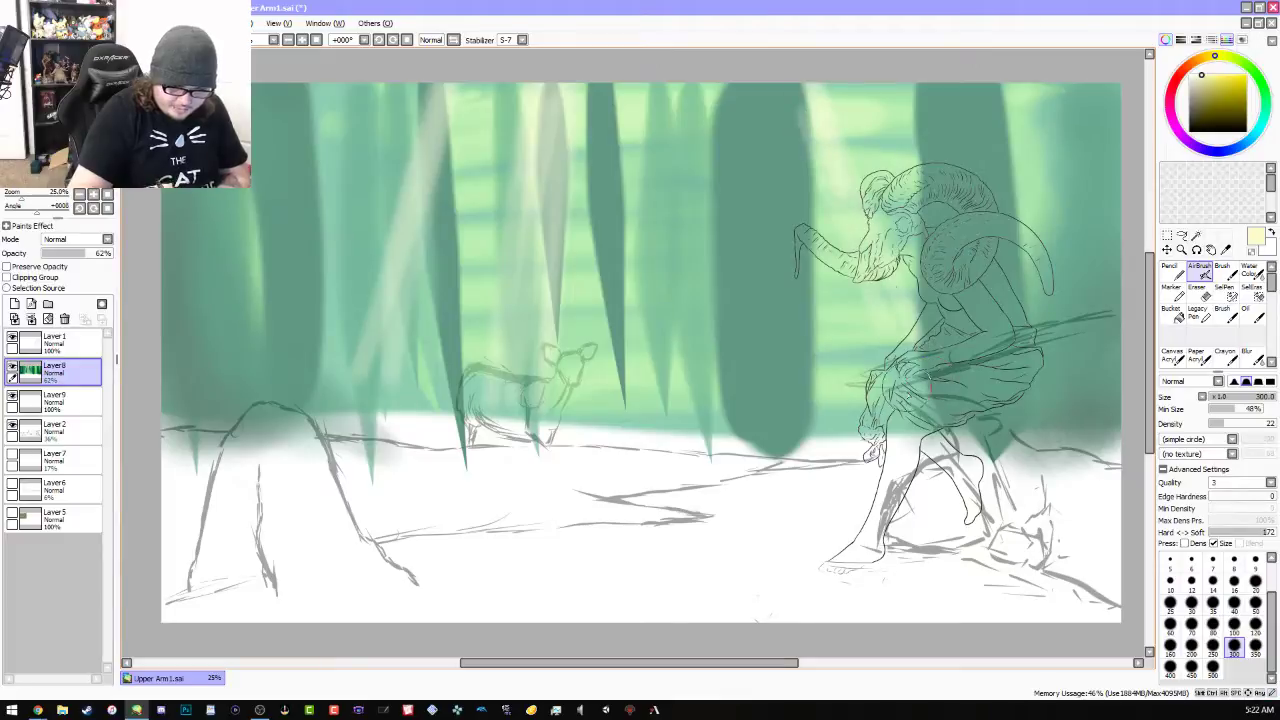
pyautogui.moveTo(823, 190); pyautogui.dragTo(905, 405)
pyautogui.moveTo(795, 68); pyautogui.dragTo(811, 378)
pyautogui.moveTo(580, 72); pyautogui.dragTo(588, 244)
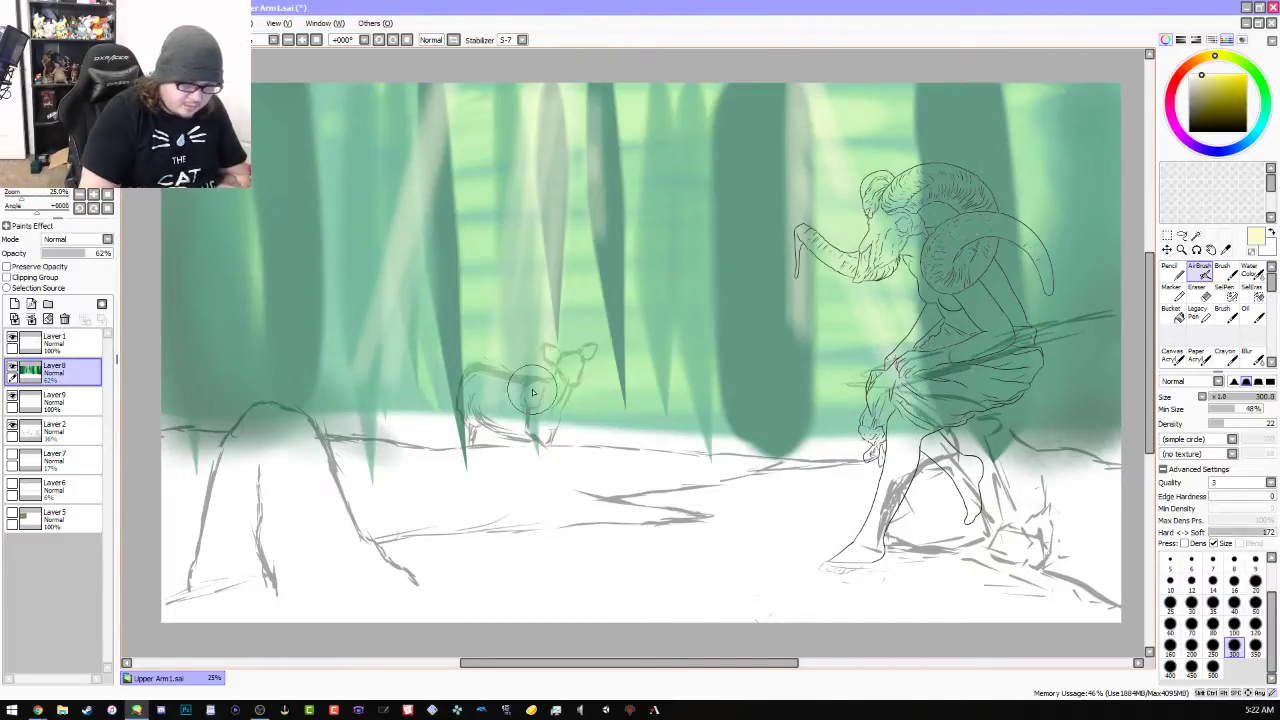
pyautogui.moveTo(310, 82); pyautogui.dragTo(304, 318)
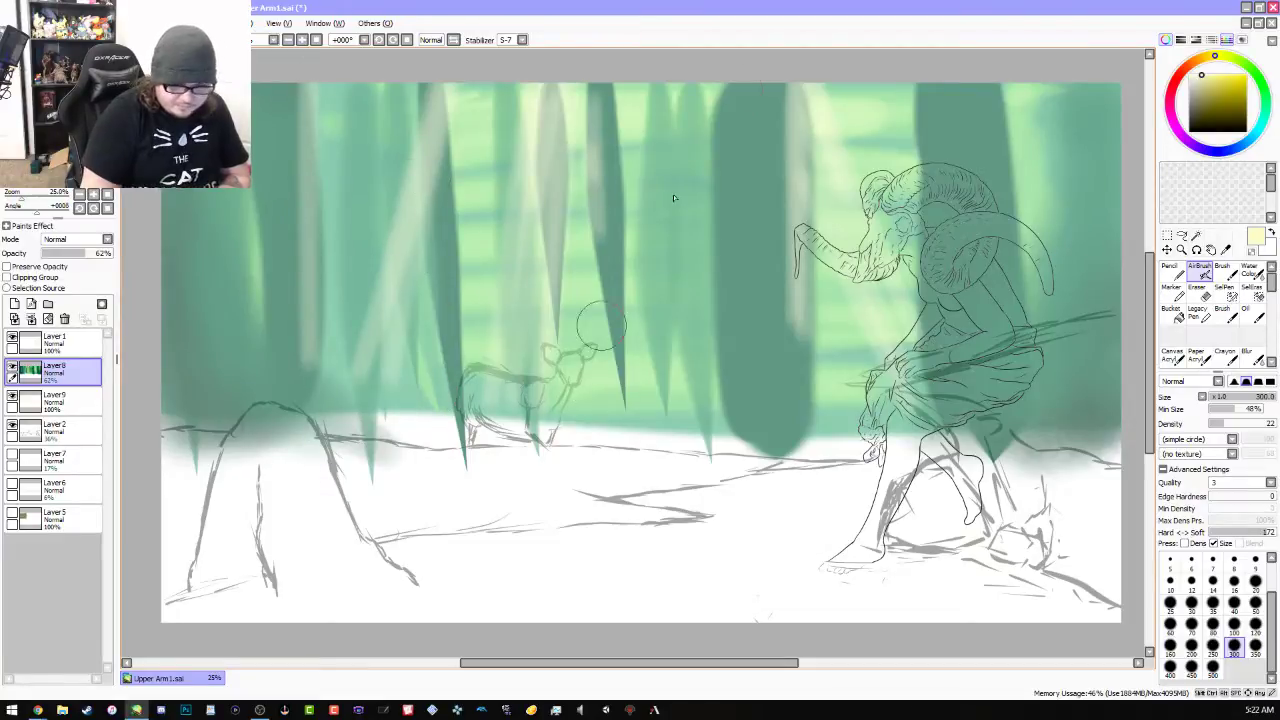
# Airbrush pale slanting rays behind the ram-skulled figure and a cluster of rays over the thin trees just left of the wide trunk
pyautogui.moveTo(912, 160); pyautogui.dragTo(940, 340)
pyautogui.moveTo(884, 74)
pyautogui.mouseDown()
pyautogui.moveTo(935, 255)
pyautogui.moveTo(990, 285)
pyautogui.mouseUp()
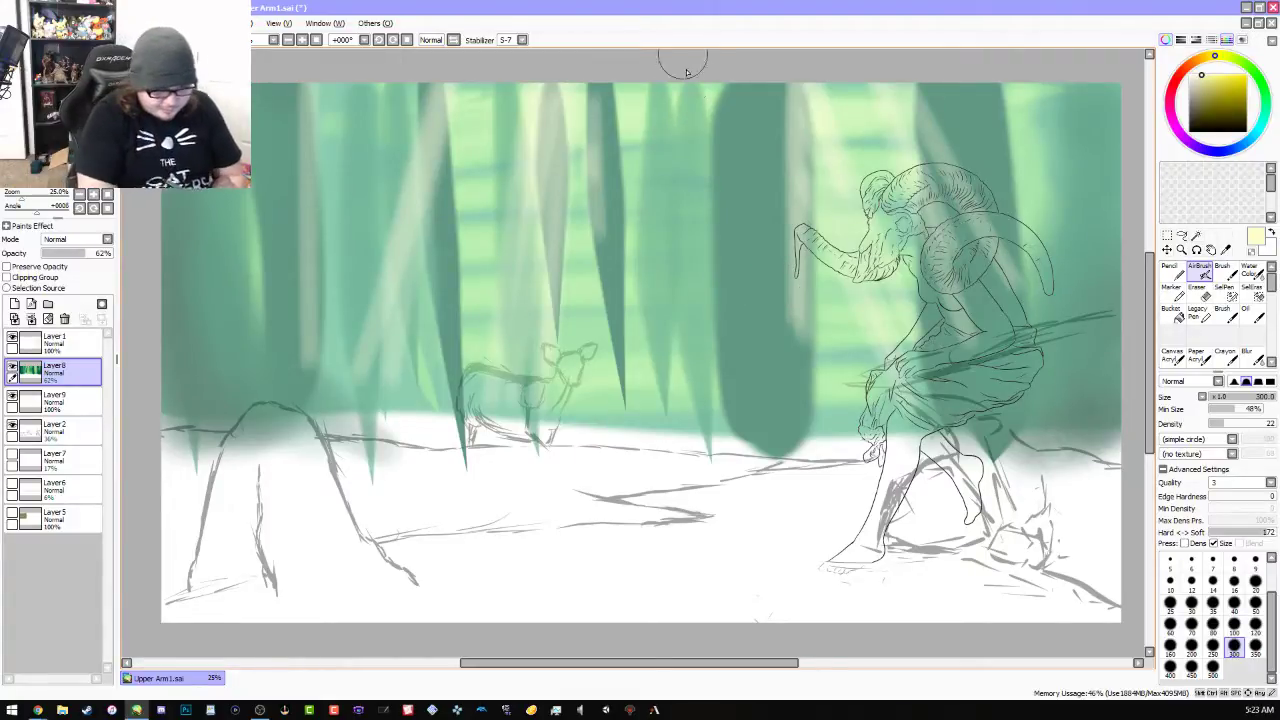
pyautogui.moveTo(688, 62)
pyautogui.mouseDown()
pyautogui.moveTo(698, 236)
pyautogui.moveTo(698, 214)
pyautogui.mouseUp()
pyautogui.moveTo(690, 120); pyautogui.dragTo(661, 229)
pyautogui.moveTo(686, 66); pyautogui.dragTo(692, 262)
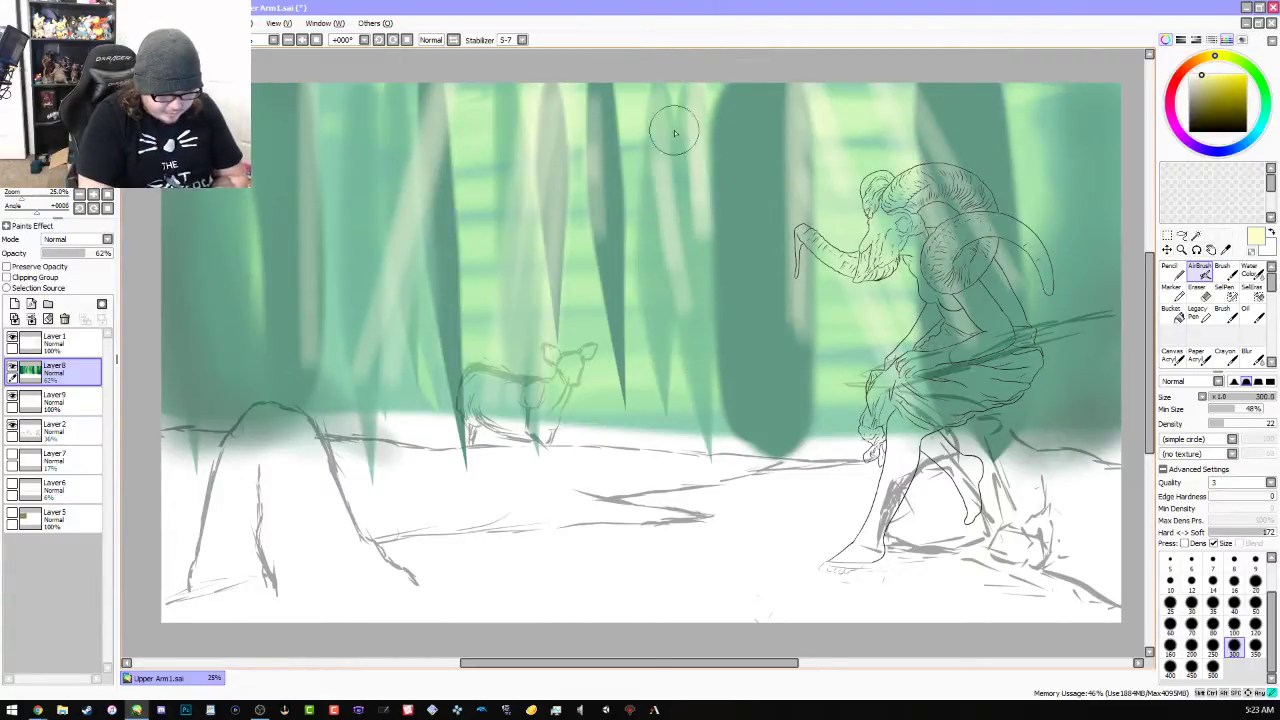
pyautogui.moveTo(674, 120); pyautogui.dragTo(700, 248)
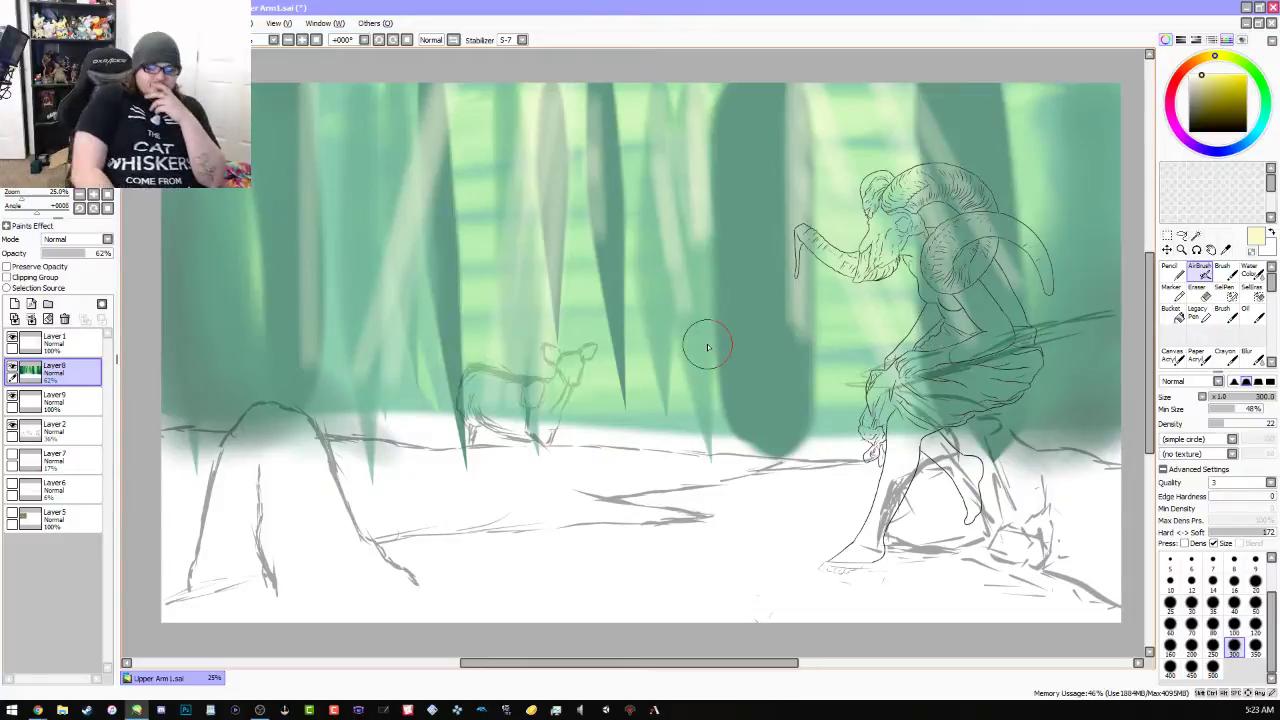
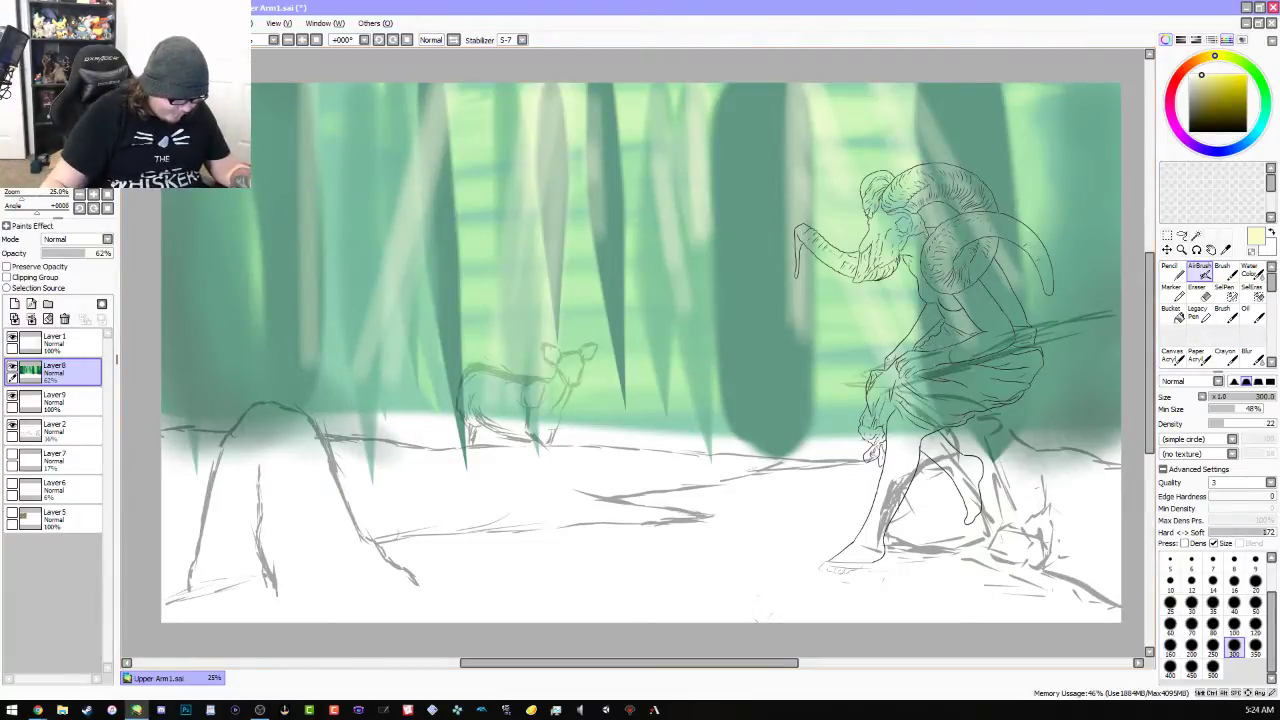
# Hide Layer8, show Layer6 and move its faint horizon line down to just below the deer's feet
pyautogui.click(13, 368)
pyautogui.click(12, 487)
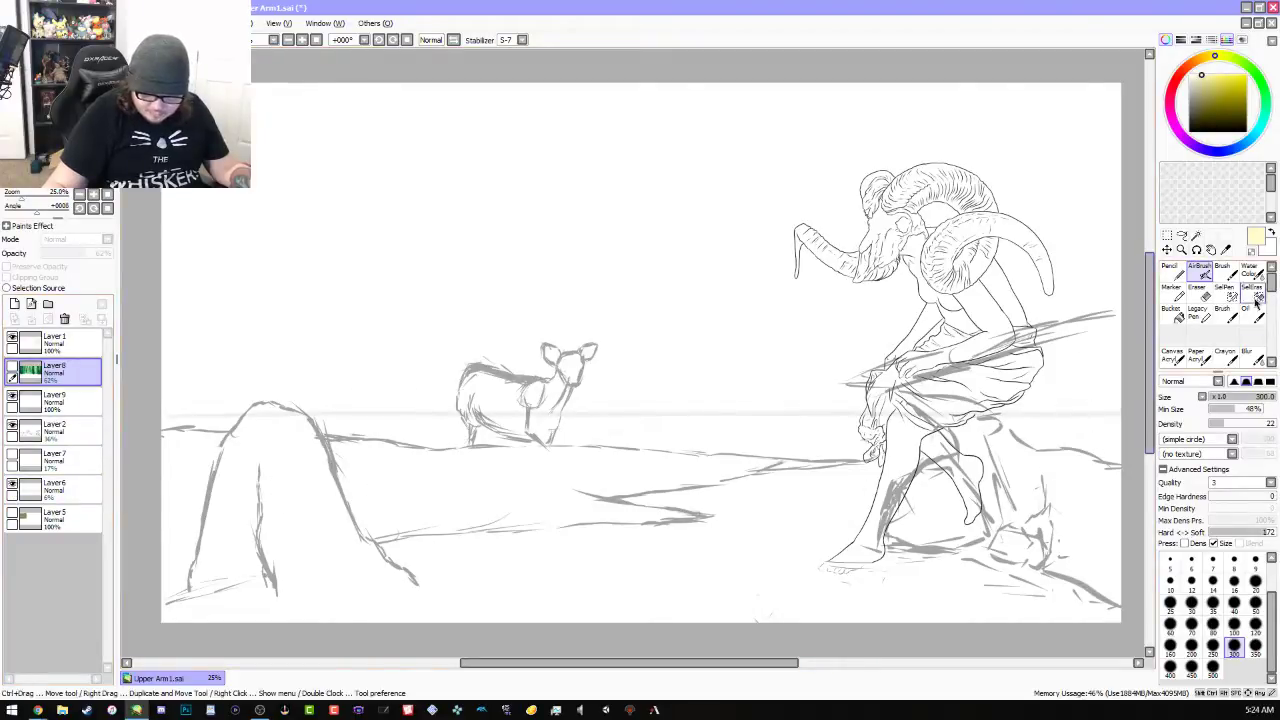
pyautogui.click(1167, 249)
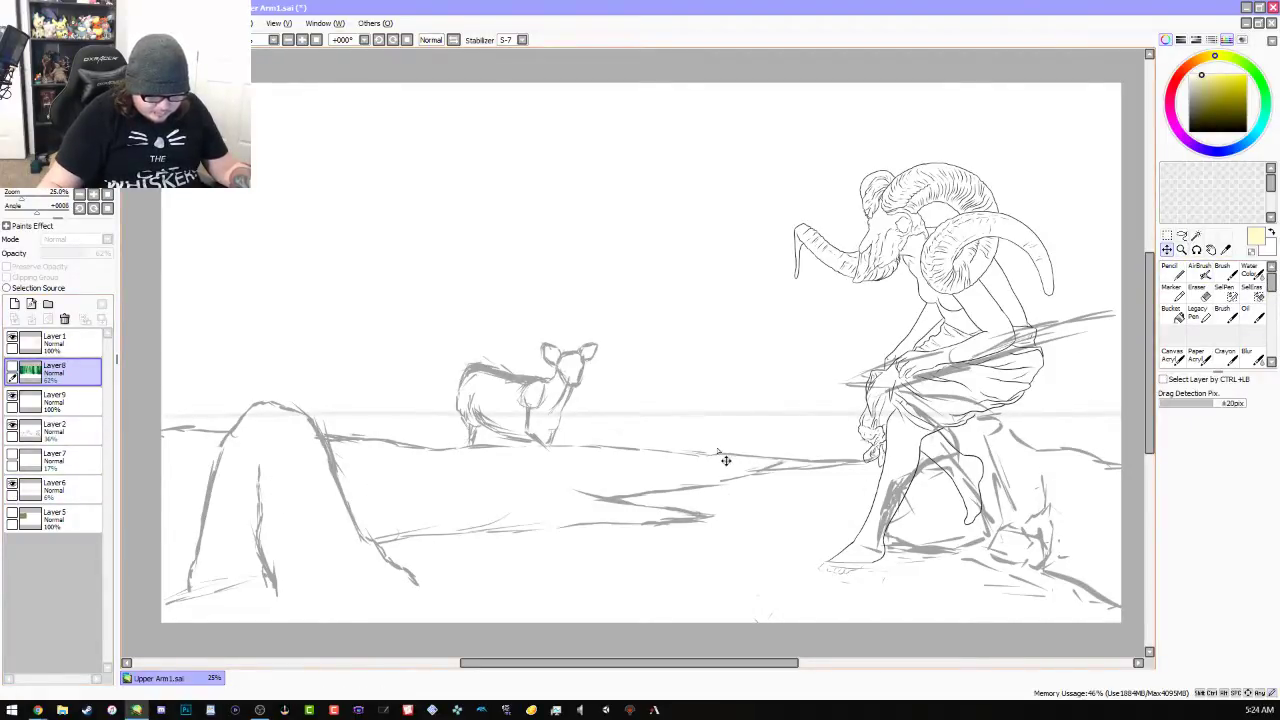
pyautogui.click(74, 497)
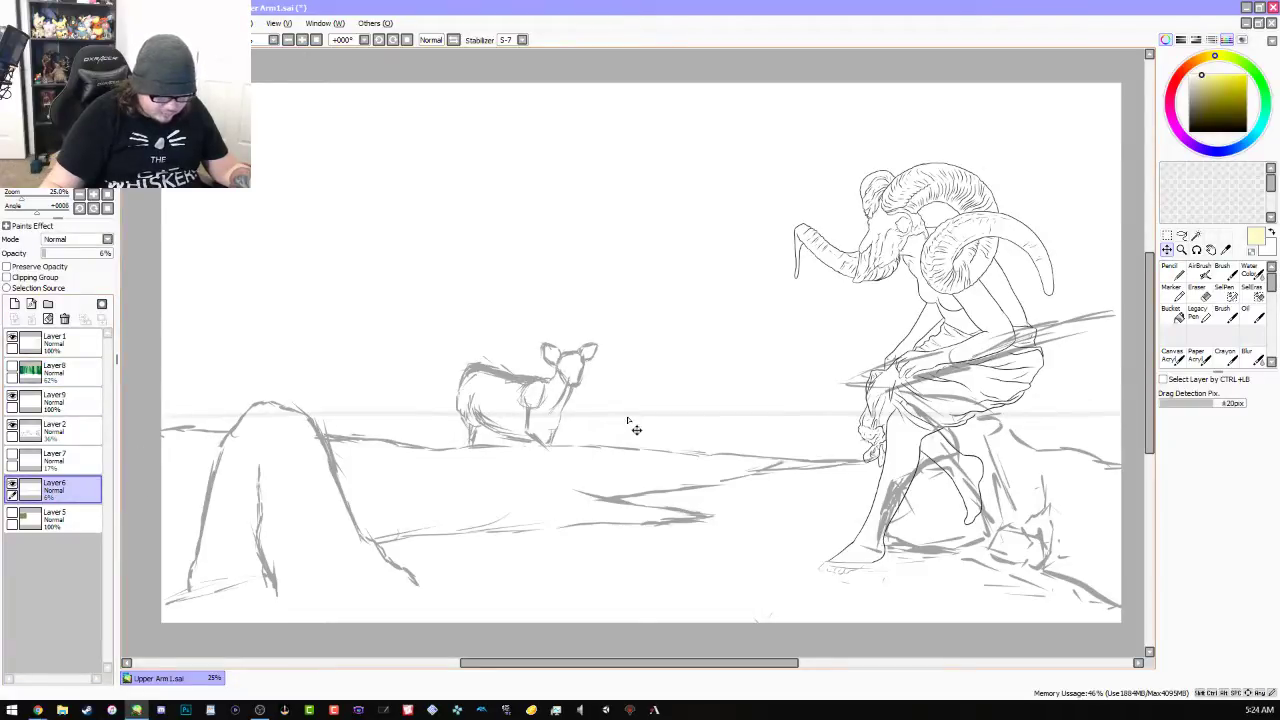
pyautogui.moveTo(629, 416); pyautogui.dragTo(630, 466)
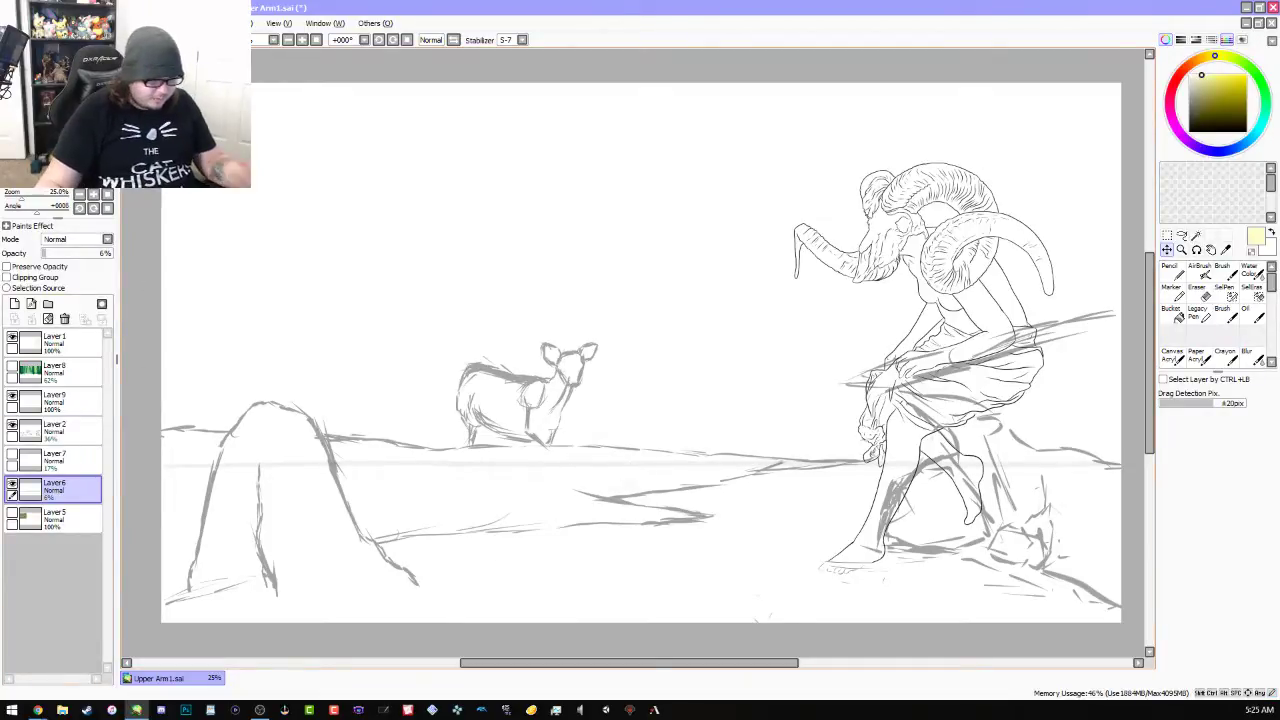
# Save the canvas as Upper Arm1 in .sai format in the Tattoo Ideas folder, overwriting the existing file
pyautogui.click(20, 23)
pyautogui.click(45, 90)
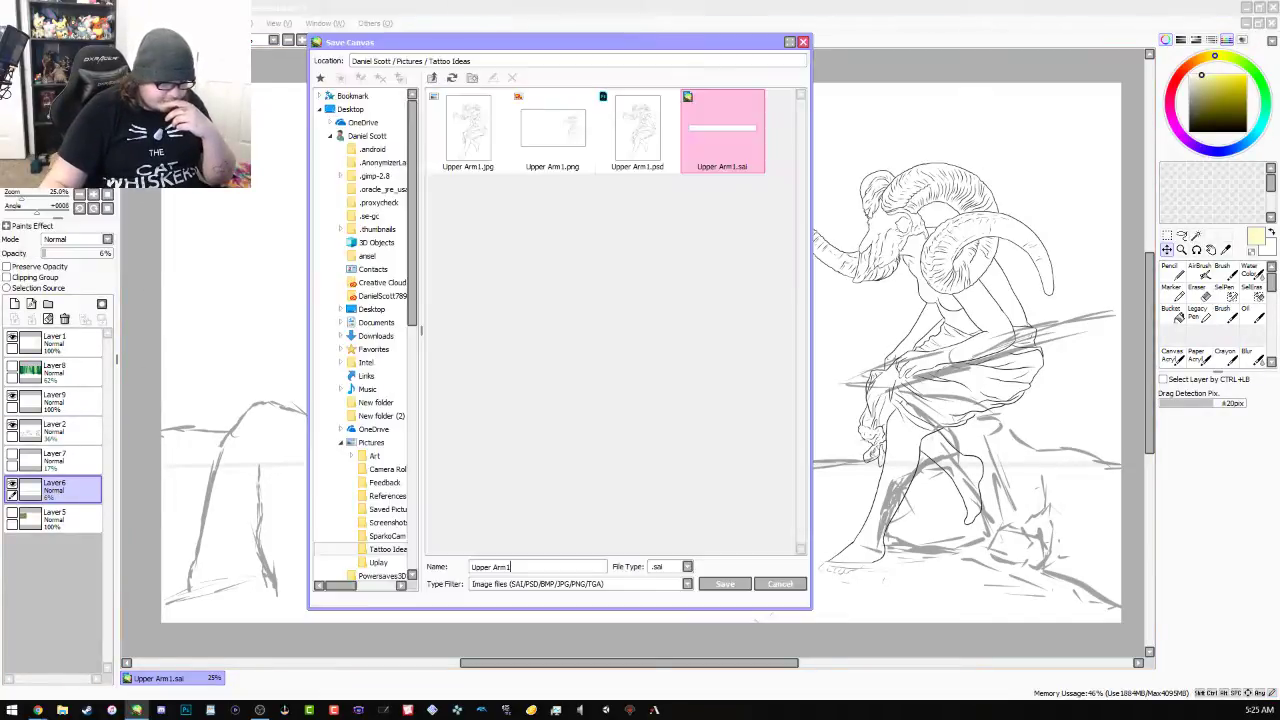
pyautogui.click(722, 584)
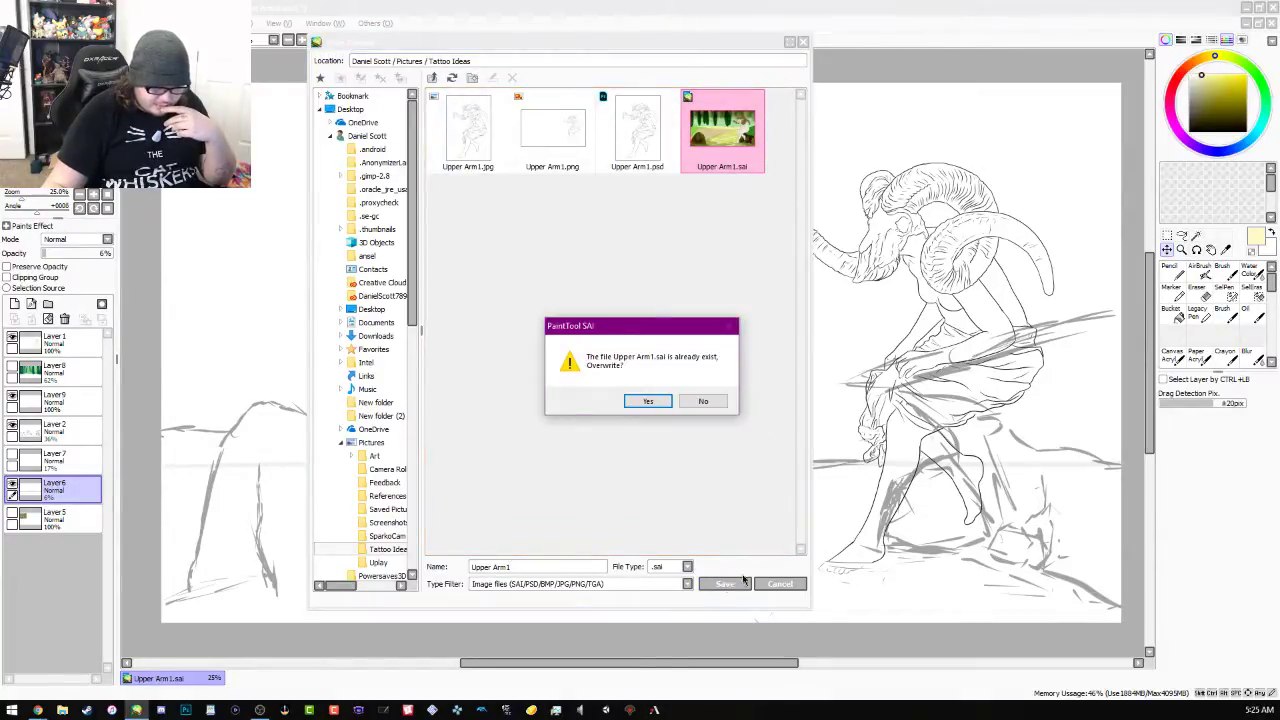
pyautogui.click(652, 403)
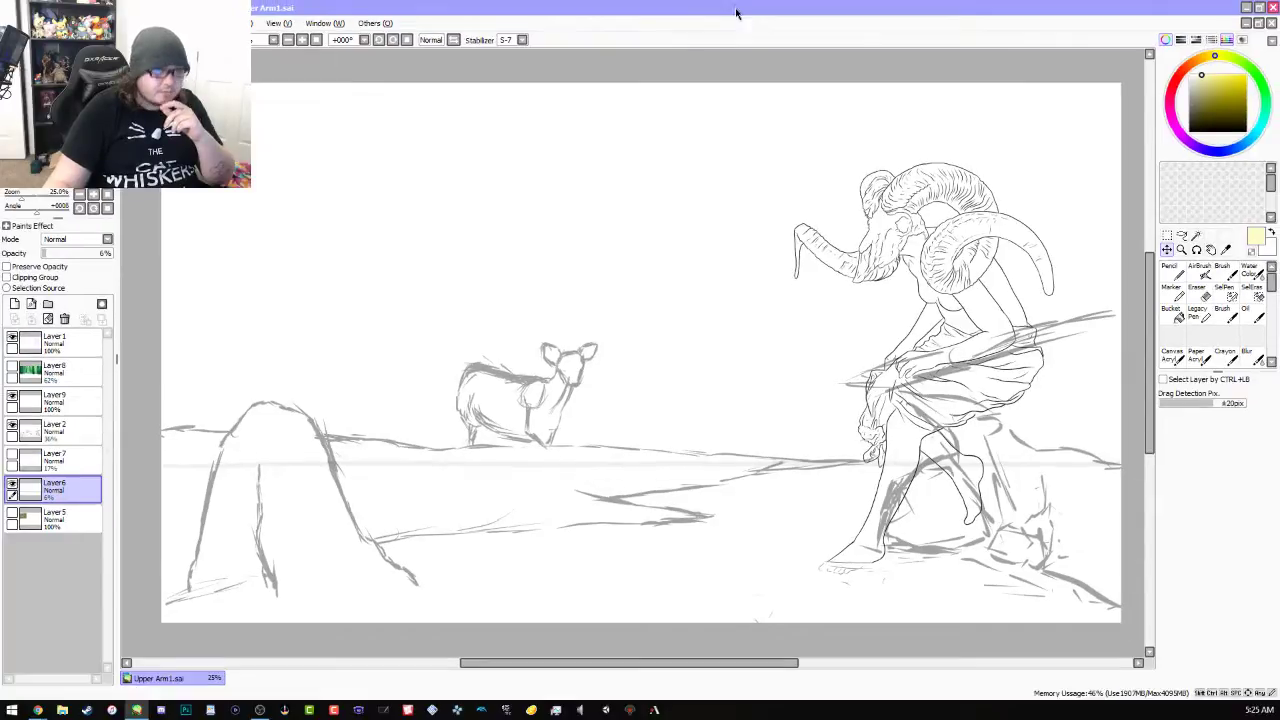
# Show the forest colours on Layer8 again and delete Layer7
pyautogui.click(12, 370)
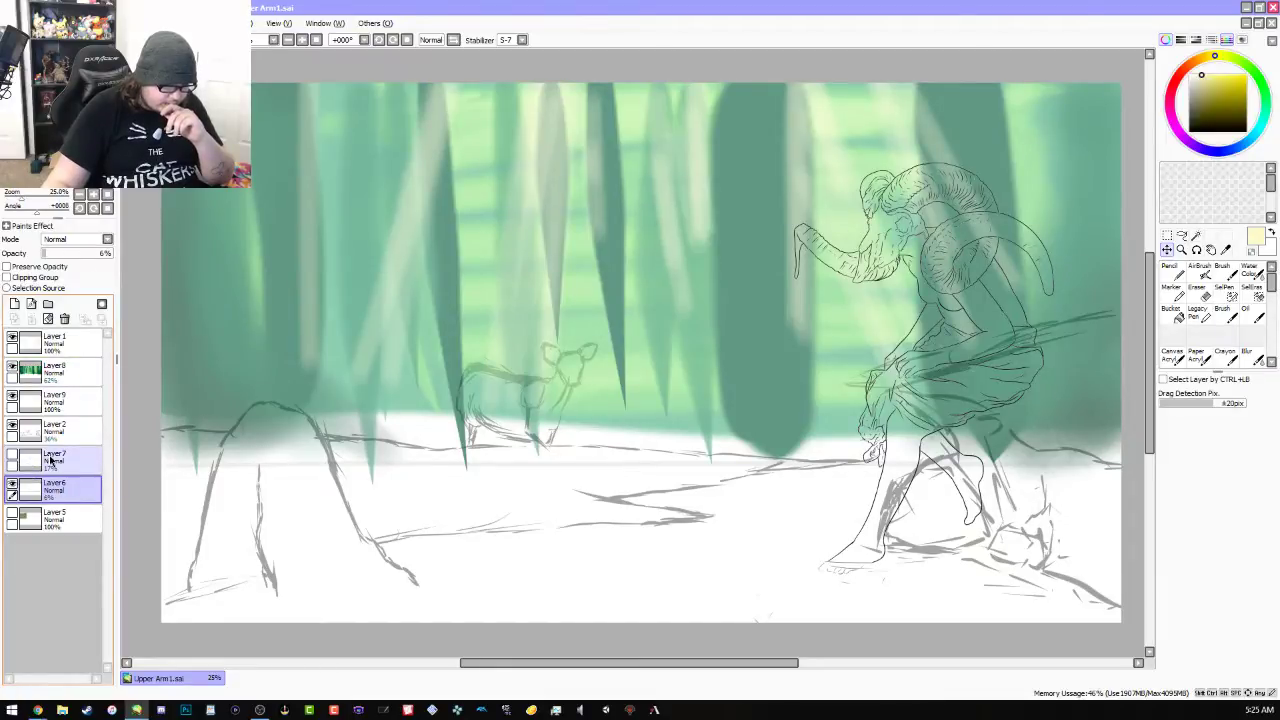
pyautogui.click(50, 460)
pyautogui.click(64, 318)
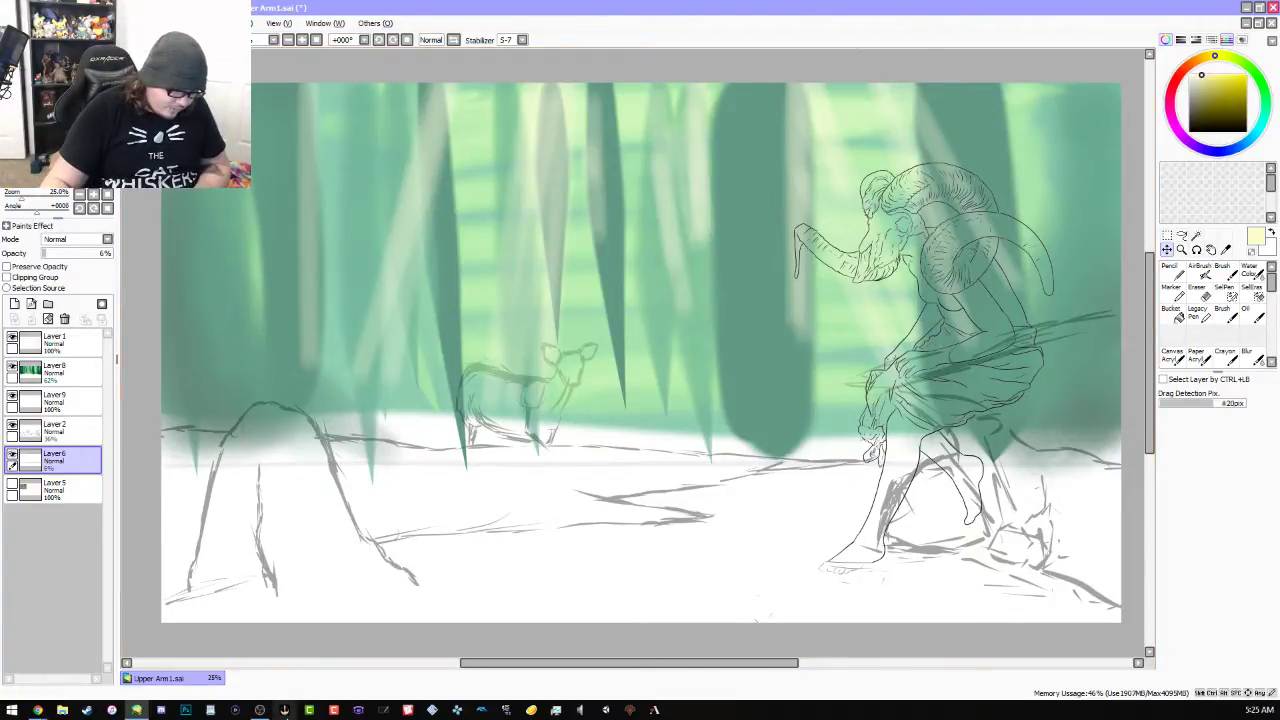
# Switch to the OBS streaming window
pyautogui.click(260, 710)
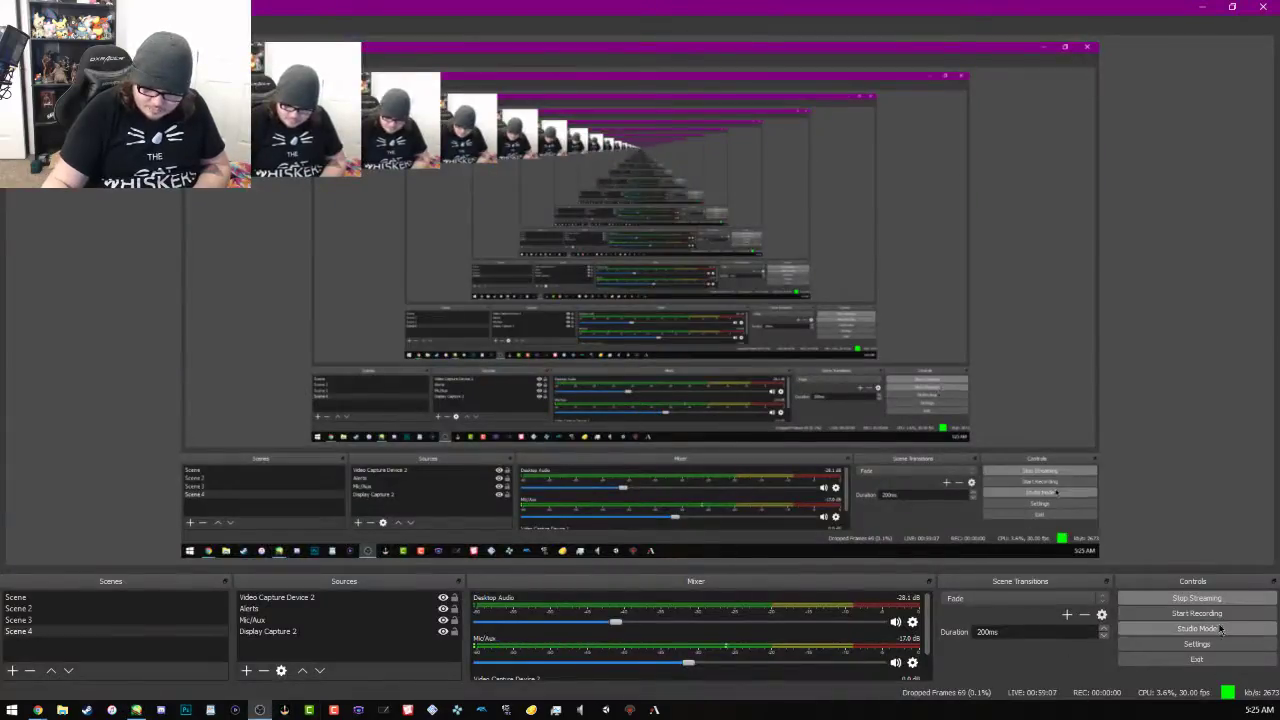